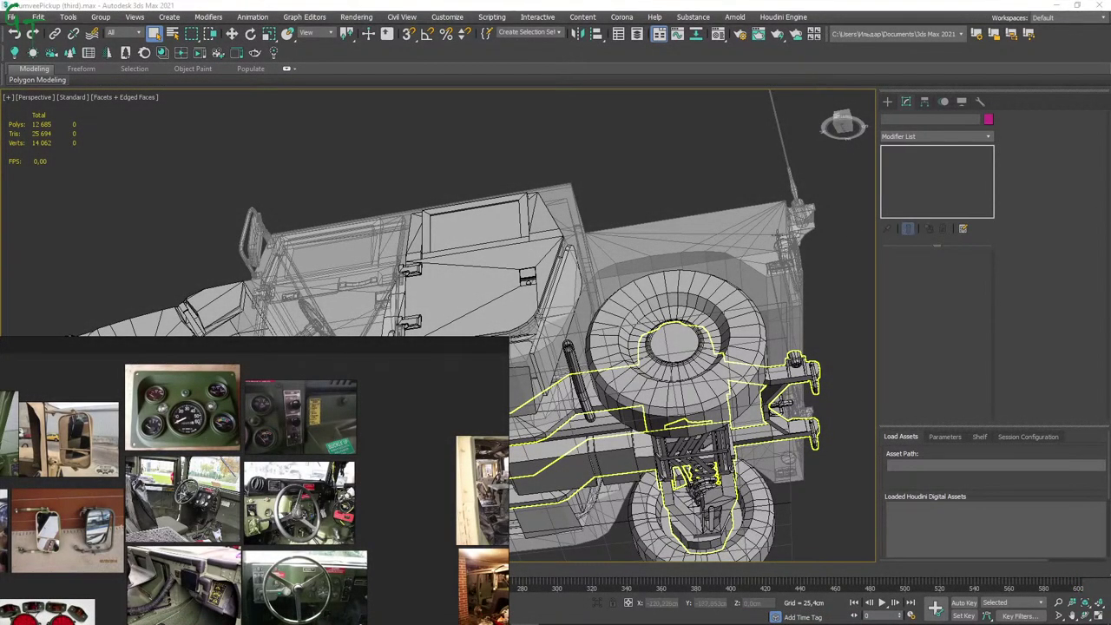
# Lower the reference photos and select the chassis frame Cylinder010 as an editable poly.
pyautogui.moveTo(488, 351); pyautogui.dragTo(486, 438)
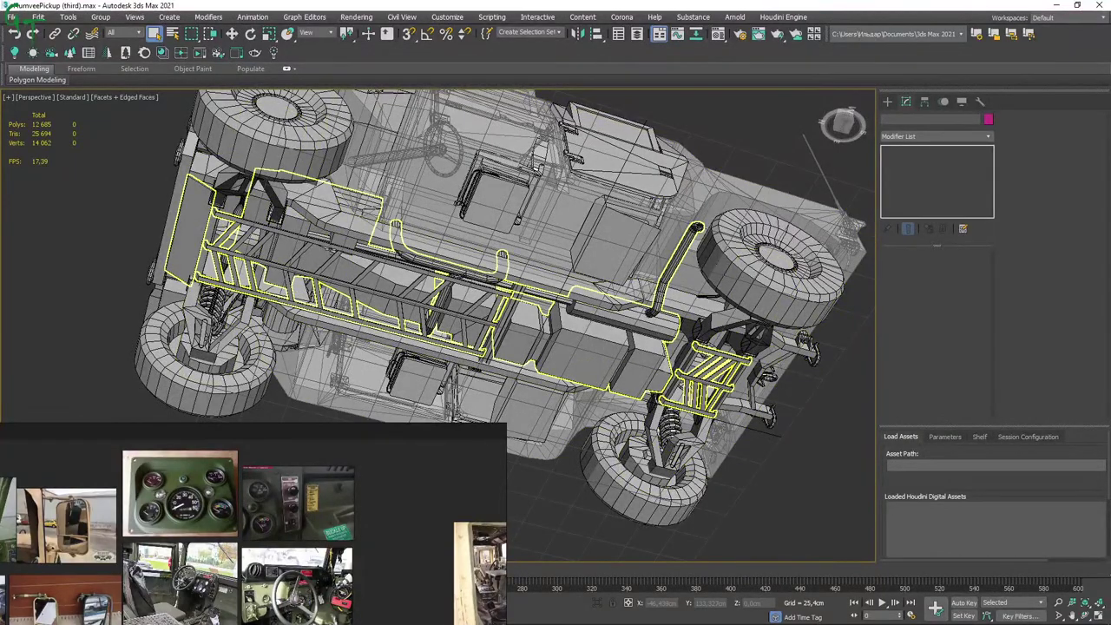
pyautogui.click(696, 229)
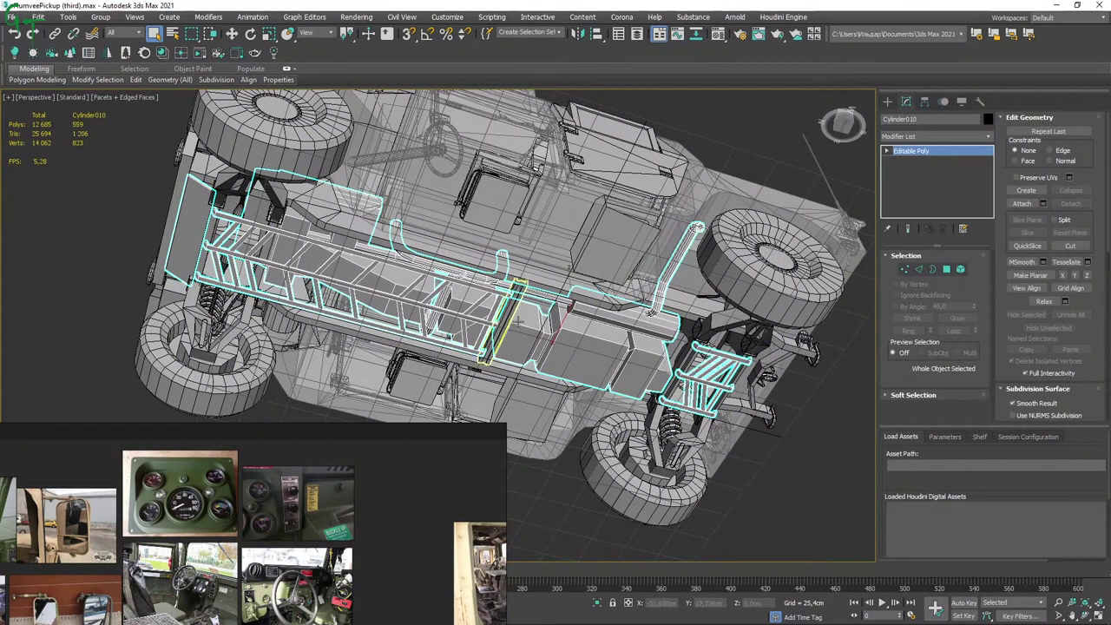
pyautogui.moveTo(697, 228)
pyautogui.keyDown('alt'); pyautogui.mouseDown(button='middle')
pyautogui.moveTo(834, 356)
pyautogui.moveTo(807, 382)
pyautogui.moveTo(781, 364)
pyautogui.moveTo(764, 408)
pyautogui.moveTo(625, 330)
pyautogui.mouseUp(button='middle'); pyautogui.keyUp('alt')
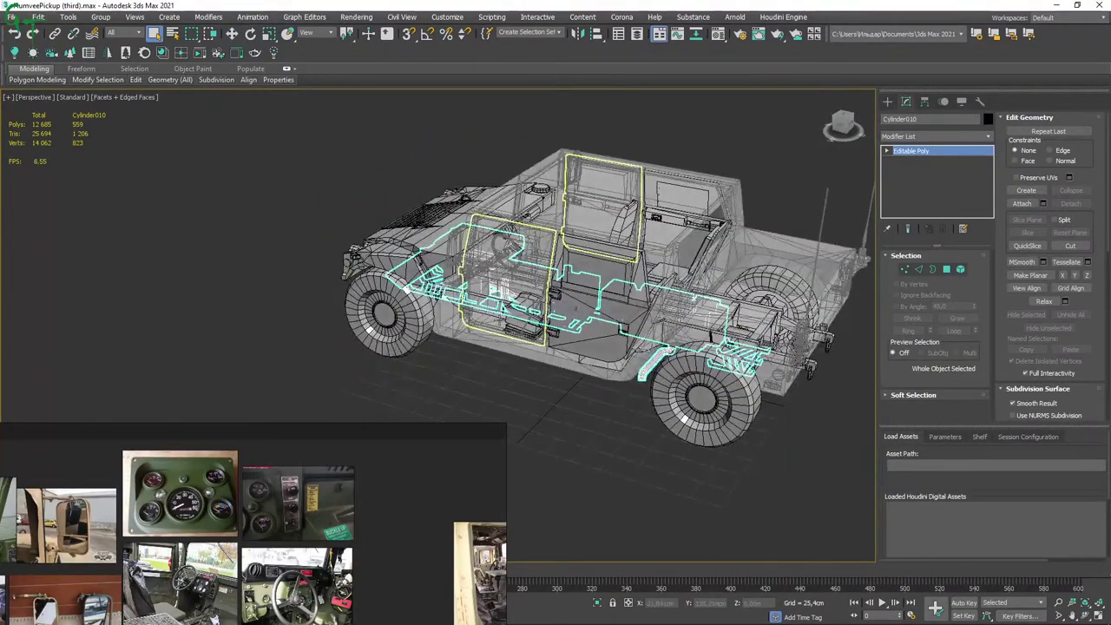
pyautogui.scroll(2, 532, 310)
pyautogui.scroll(2, 532, 309)
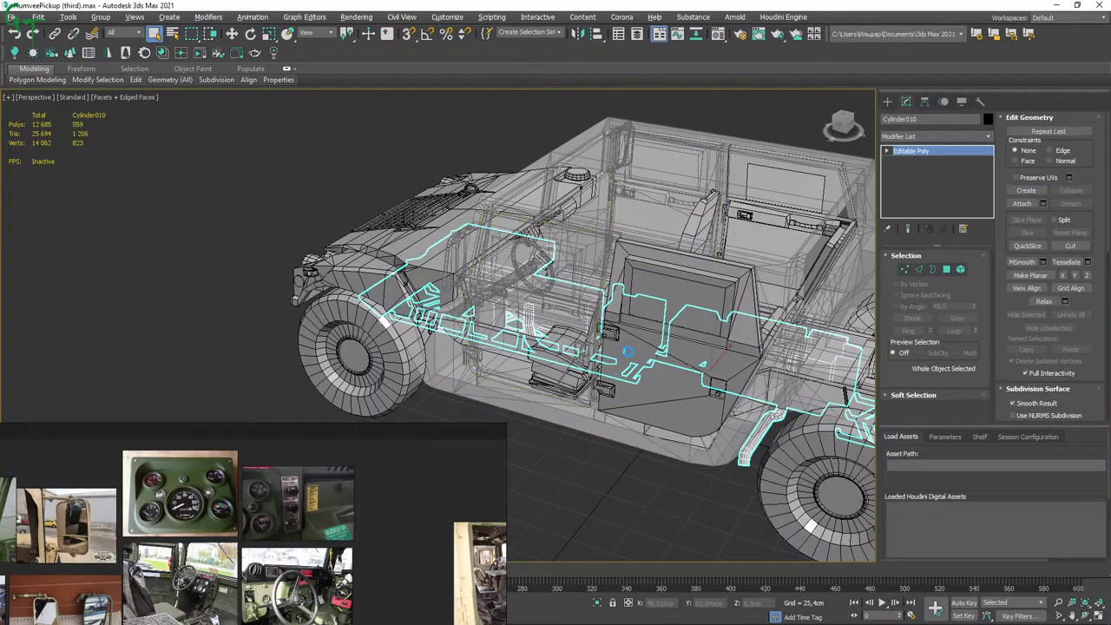
pyautogui.moveTo(516, 250)
pyautogui.keyDown('alt'); pyautogui.mouseDown(button='middle')
pyautogui.moveTo(564, 315)
pyautogui.moveTo(598, 224)
pyautogui.mouseUp(button='middle'); pyautogui.keyUp('alt')
pyautogui.keyDown('alt'); pyautogui.moveTo(840, 478); pyautogui.dragTo(789, 471, button='middle'); pyautogui.keyUp('alt')
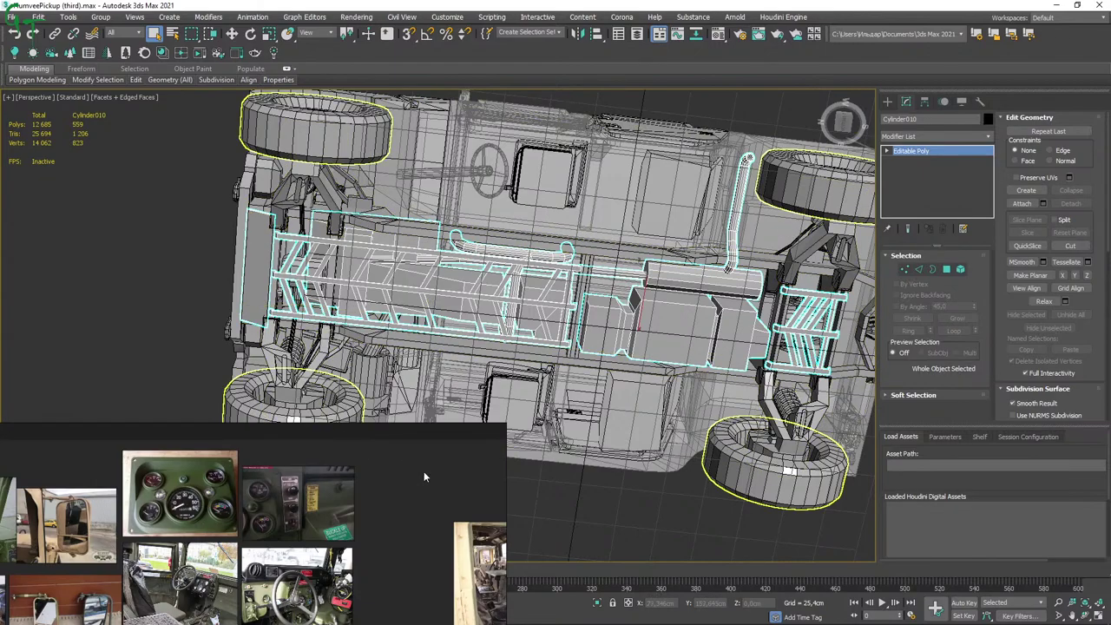
pyautogui.moveTo(403, 502)
pyautogui.mouseDown()
pyautogui.moveTo(429, 514)
pyautogui.moveTo(427, 551)
pyautogui.mouseUp()
pyautogui.moveTo(595, 323)
pyautogui.keyDown('alt'); pyautogui.mouseDown(button='middle')
pyautogui.moveTo(608, 343)
pyautogui.moveTo(519, 393)
pyautogui.mouseUp(button='middle'); pyautogui.keyUp('alt')
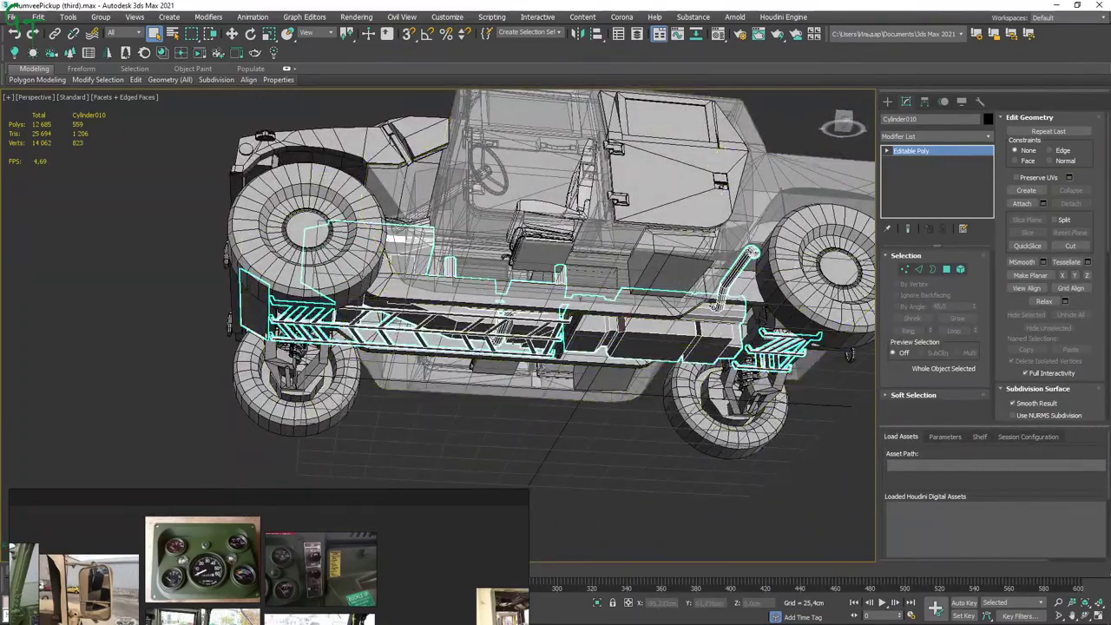
pyautogui.keyDown('alt'); pyautogui.moveTo(515, 337); pyautogui.dragTo(314, 299, button='middle'); pyautogui.keyUp('alt')
pyautogui.scroll(3, 247, 287)
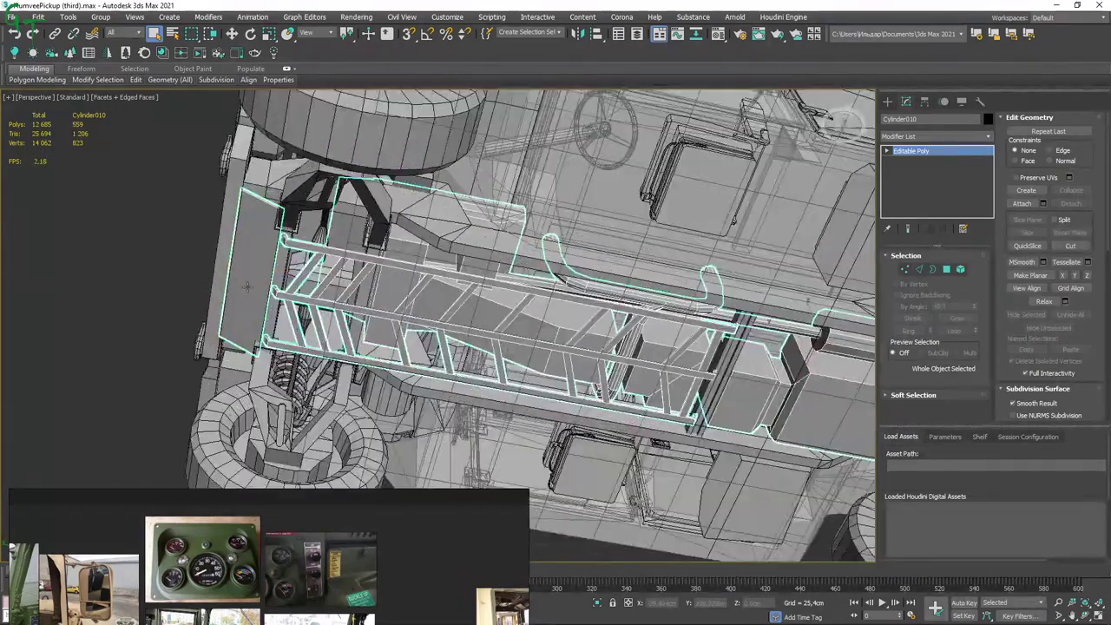
pyautogui.moveTo(247, 287)
pyautogui.keyDown('alt'); pyautogui.mouseDown(button='middle')
pyautogui.moveTo(438, 341)
pyautogui.moveTo(439, 326)
pyautogui.mouseUp(button='middle'); pyautogui.keyUp('alt')
pyautogui.scroll(2, 439, 325)
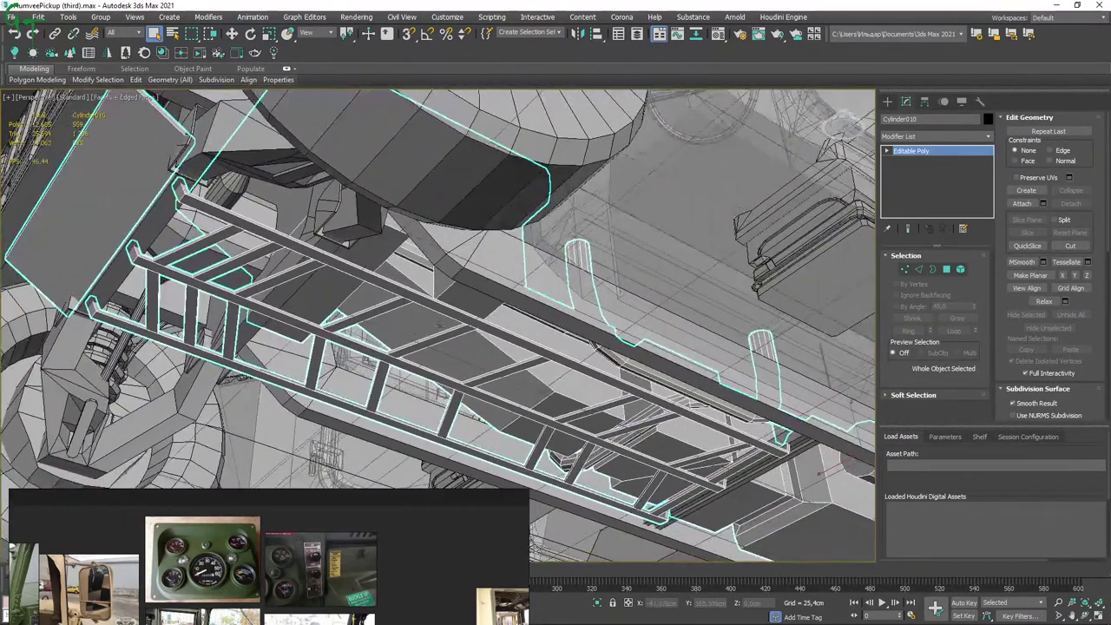
pyautogui.scroll(-2, 599, 347)
pyautogui.scroll(-2, 586, 355)
pyautogui.keyDown('alt'); pyautogui.moveTo(600, 347); pyautogui.dragTo(571, 363, button='middle'); pyautogui.keyUp('alt')
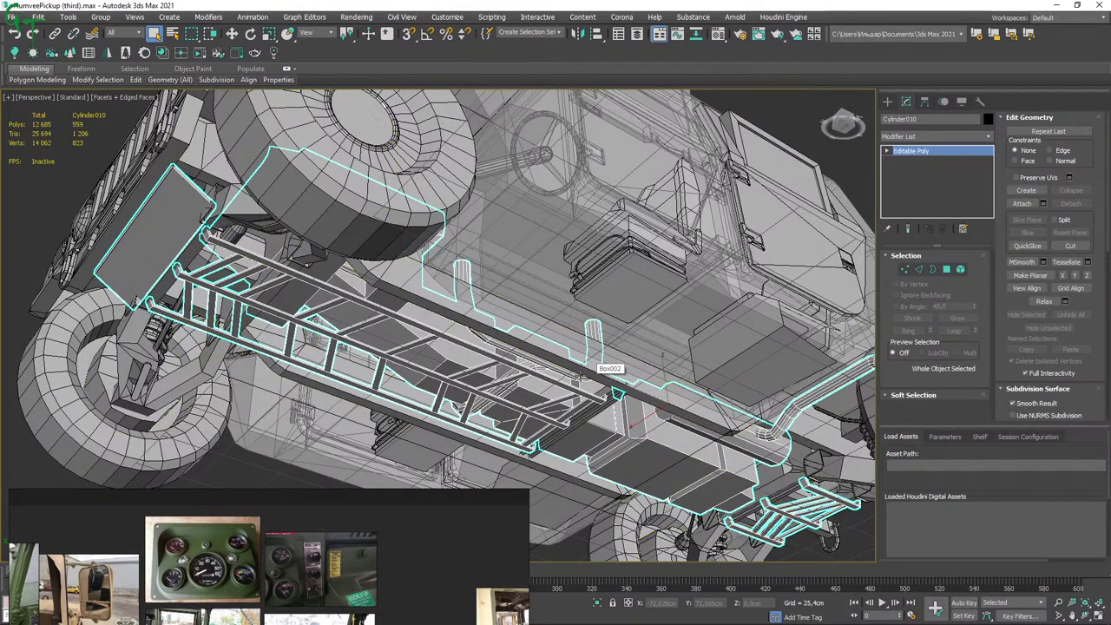
pyautogui.moveTo(599, 364)
pyautogui.keyDown('alt'); pyautogui.mouseDown(button='middle')
pyautogui.moveTo(611, 402)
pyautogui.moveTo(509, 353)
pyautogui.moveTo(519, 408)
pyautogui.mouseUp(button='middle'); pyautogui.keyUp('alt')
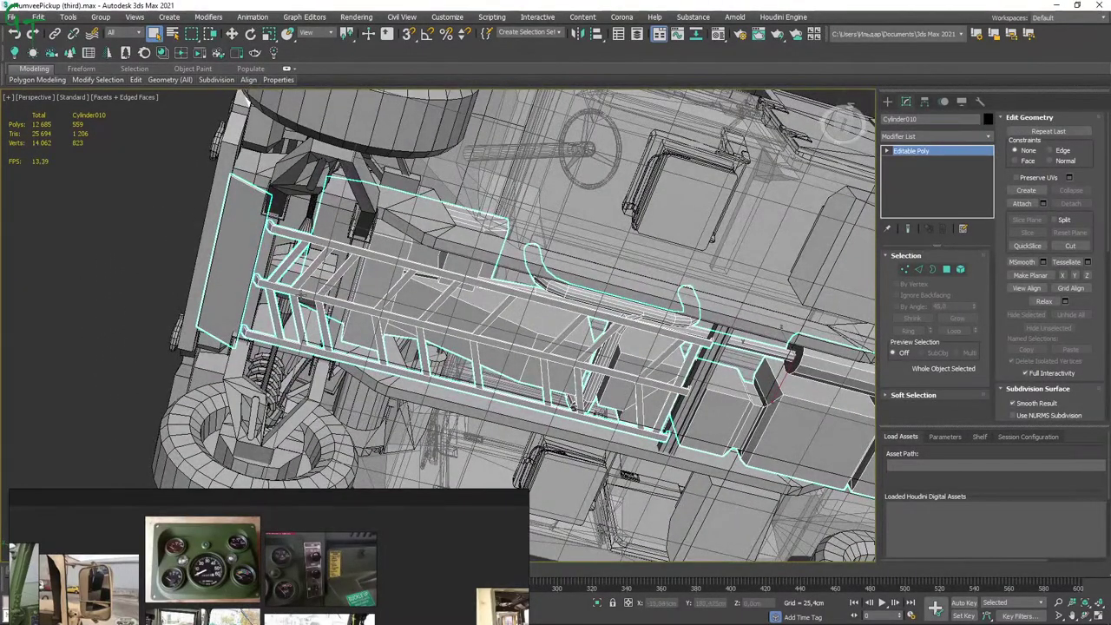
pyautogui.moveTo(519, 408)
pyautogui.keyDown('alt'); pyautogui.mouseDown(button='middle')
pyautogui.moveTo(871, 368)
pyautogui.moveTo(269, 395)
pyautogui.moveTo(255, 347)
pyautogui.moveTo(348, 374)
pyautogui.moveTo(521, 372)
pyautogui.moveTo(409, 382)
pyautogui.mouseUp(button='middle'); pyautogui.keyUp('alt')
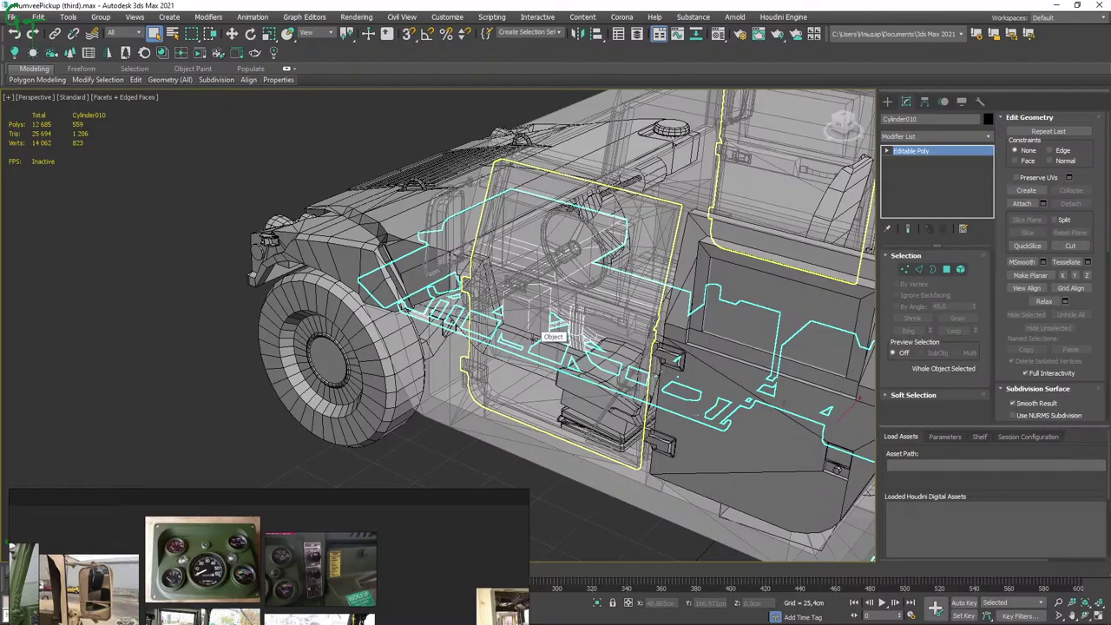
# Orbit around the Humvee's cab doors and select the front left door with its Symmetry modifier.
pyautogui.moveTo(556, 330)
pyautogui.keyDown('alt'); pyautogui.mouseDown(button='middle')
pyautogui.moveTo(424, 278)
pyautogui.moveTo(461, 361)
pyautogui.moveTo(425, 401)
pyautogui.moveTo(439, 313)
pyautogui.moveTo(487, 348)
pyautogui.mouseUp(button='middle'); pyautogui.keyUp('alt')
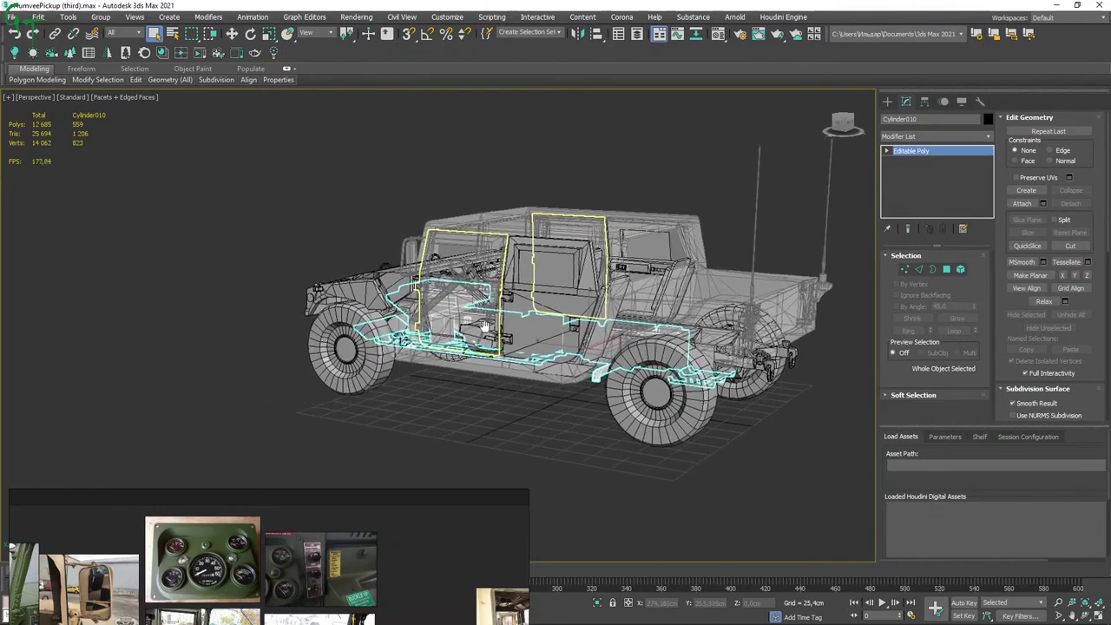
pyautogui.scroll(2, 595, 363)
pyautogui.scroll(2, 596, 363)
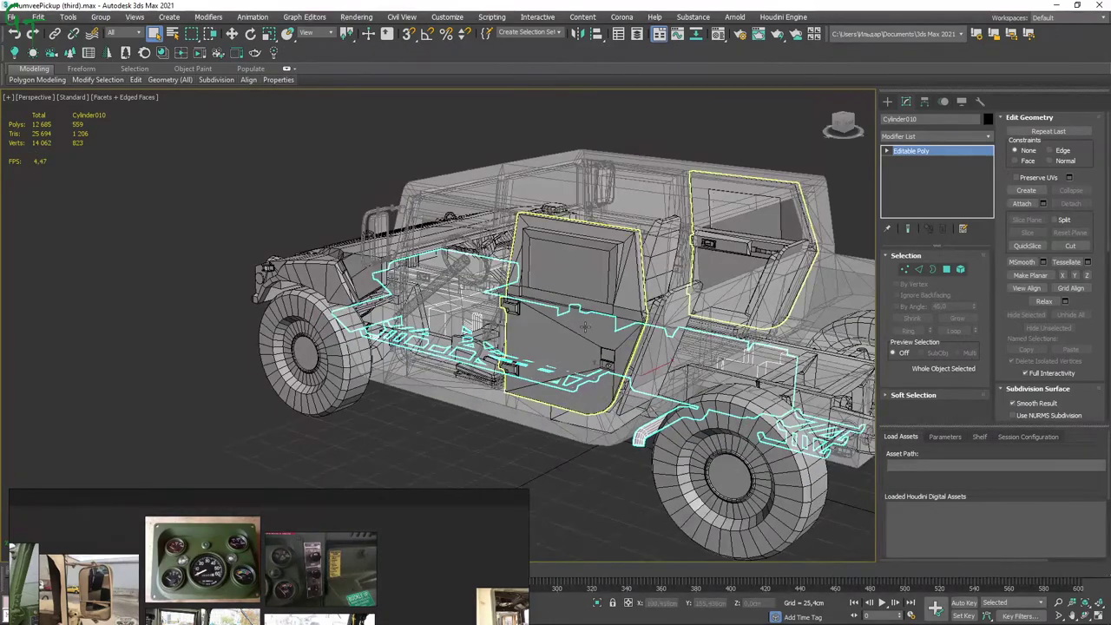
pyautogui.moveTo(584, 325)
pyautogui.keyDown('alt'); pyautogui.mouseDown(button='middle')
pyautogui.moveTo(538, 286)
pyautogui.moveTo(462, 305)
pyautogui.mouseUp(button='middle'); pyautogui.keyUp('alt')
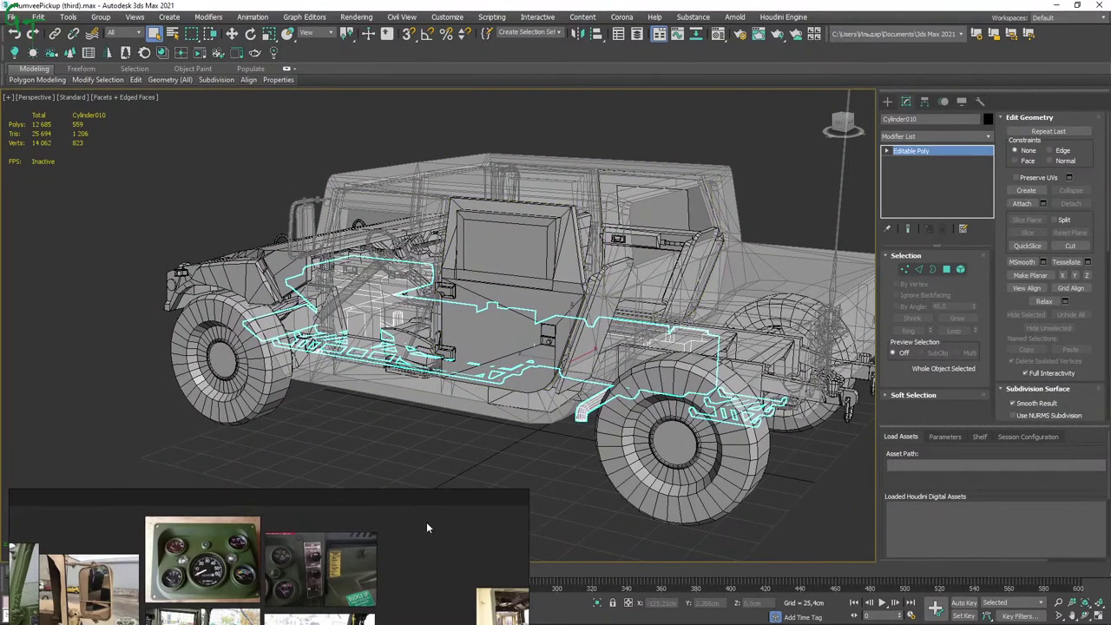
pyautogui.keyDown('alt'); pyautogui.moveTo(445, 508); pyautogui.dragTo(450, 498, button='middle'); pyautogui.keyUp('alt')
pyautogui.keyDown('alt'); pyautogui.moveTo(396, 352); pyautogui.dragTo(396, 336, button='middle'); pyautogui.keyUp('alt')
pyautogui.scroll(3, 397, 338)
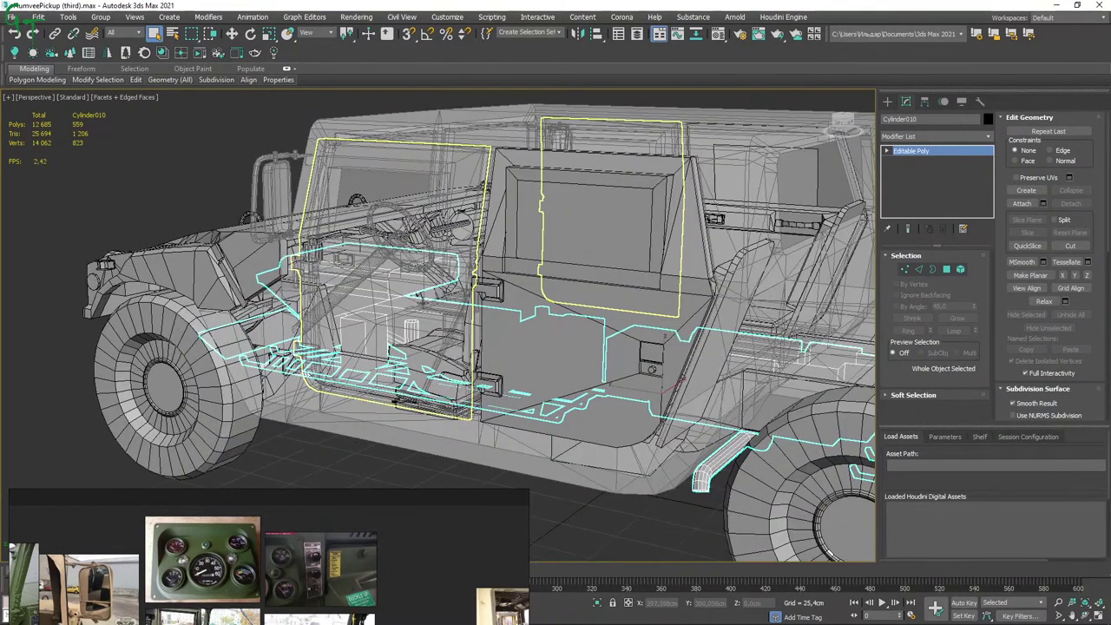
pyautogui.click(402, 291)
pyautogui.moveTo(402, 291)
pyautogui.keyDown('alt'); pyautogui.mouseDown(button='middle')
pyautogui.moveTo(461, 271)
pyautogui.moveTo(194, 232)
pyautogui.mouseUp(button='middle'); pyautogui.keyUp('alt')
pyautogui.scroll(-2, 194, 233)
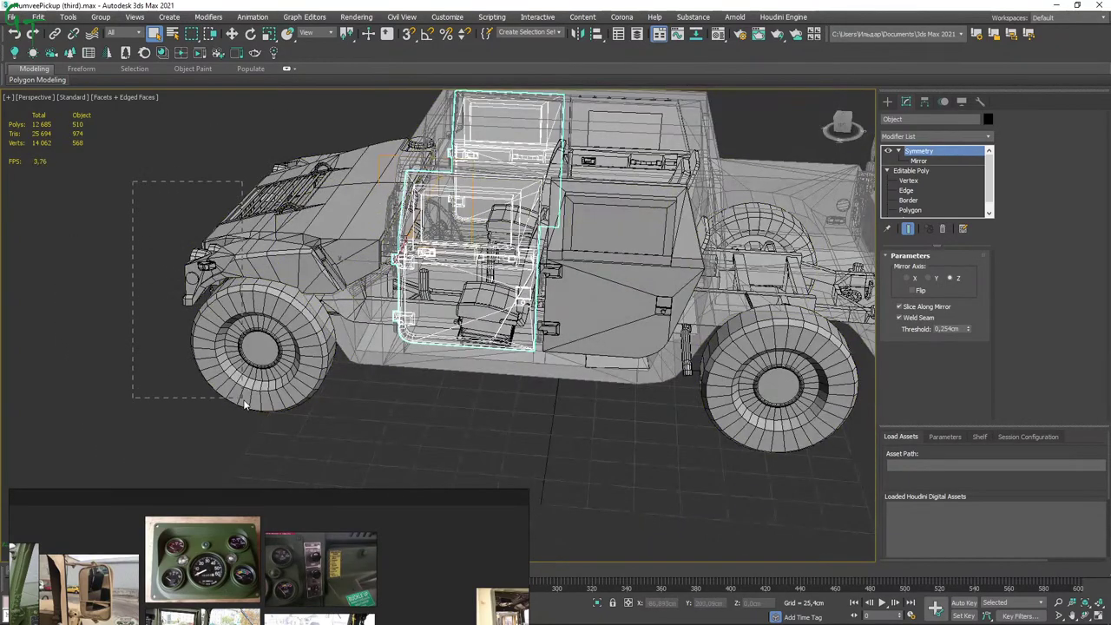
# Select the cab body Line003 together with one more cab shell piece.
pyautogui.moveTo(245, 406); pyautogui.dragTo(298, 423)
pyautogui.keyDown('alt'); pyautogui.moveTo(410, 384); pyautogui.dragTo(427, 357, button='middle'); pyautogui.keyUp('alt')
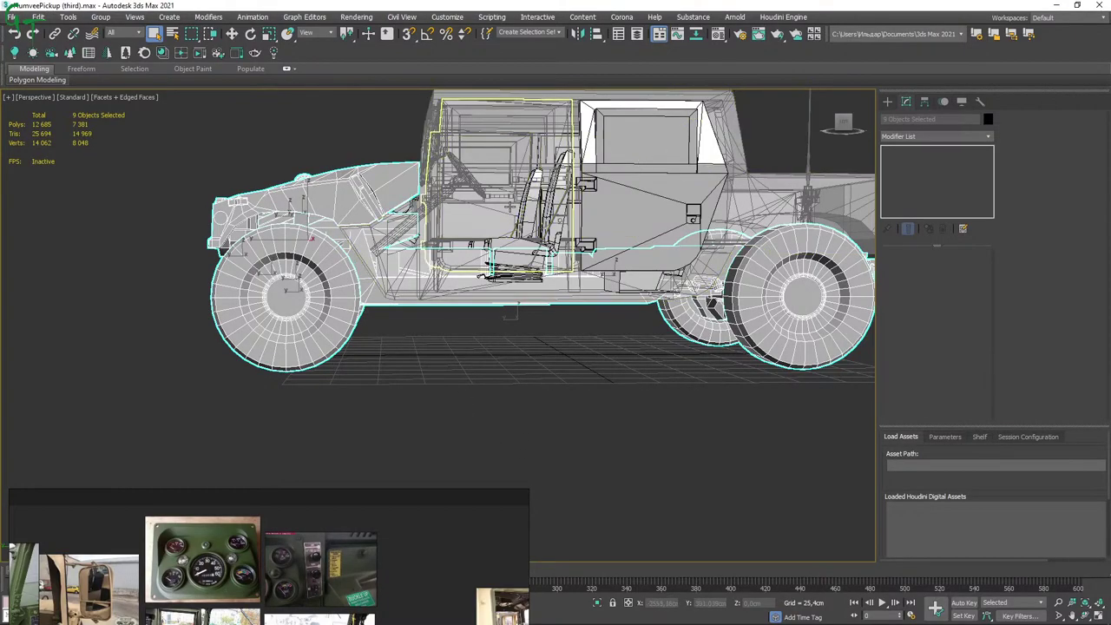
pyautogui.click(512, 311)
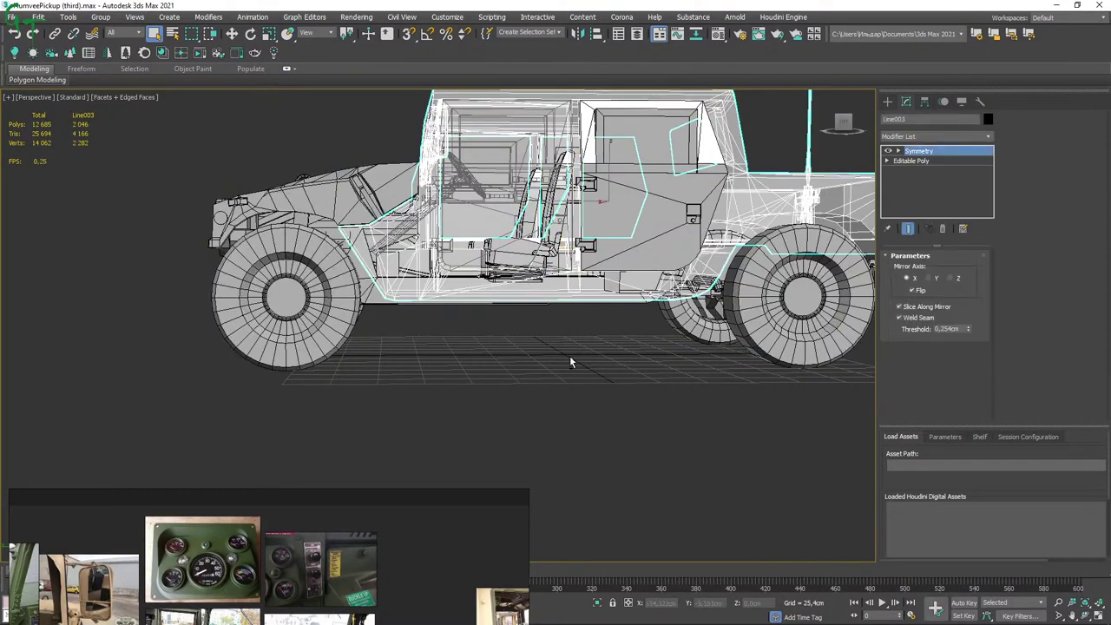
pyautogui.keyDown('alt'); pyautogui.moveTo(569, 355); pyautogui.dragTo(582, 392, button='middle'); pyautogui.keyUp('alt')
pyautogui.scroll(2, 582, 392)
pyautogui.keyDown('alt'); pyautogui.moveTo(486, 261); pyautogui.dragTo(481, 261, button='middle'); pyautogui.keyUp('alt')
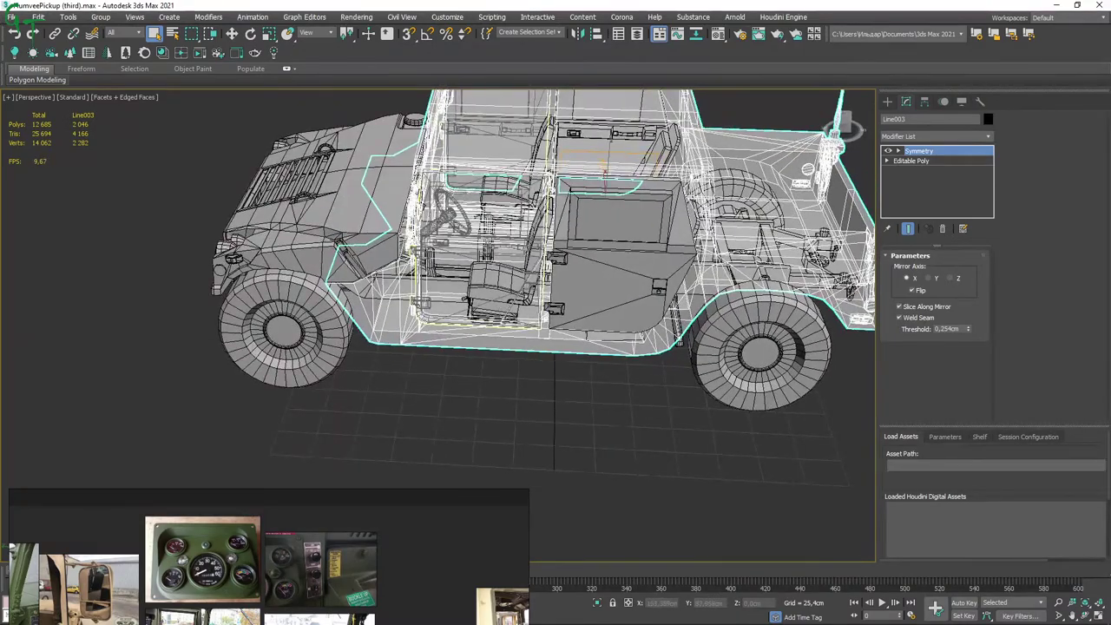
pyautogui.keyDown('alt'); pyautogui.moveTo(444, 221); pyautogui.dragTo(647, 232, button='middle'); pyautogui.keyUp('alt')
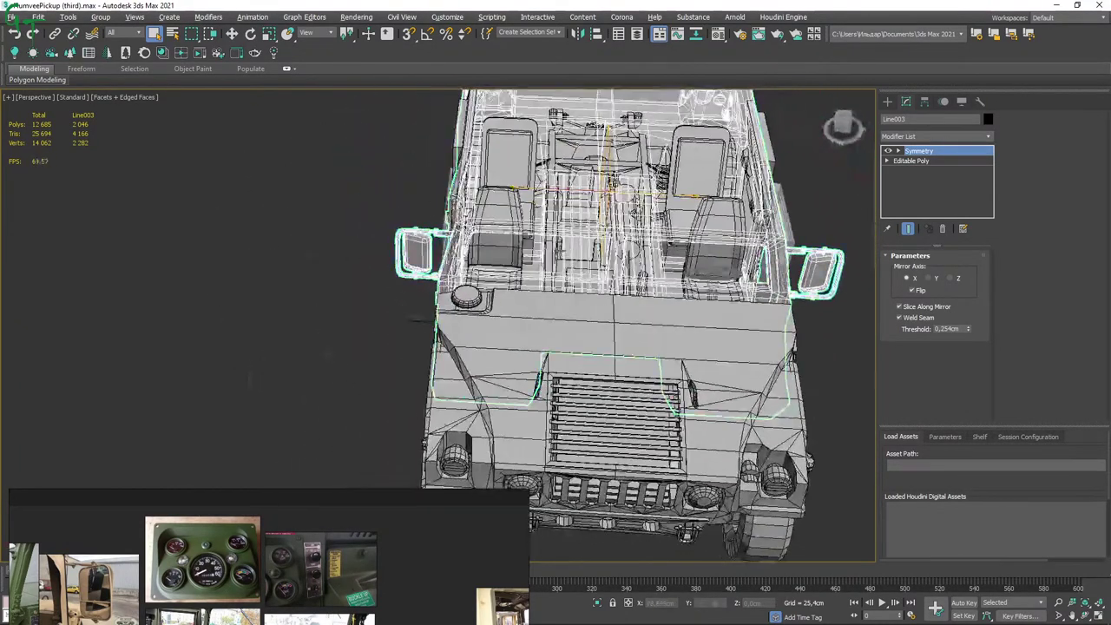
pyautogui.keyDown('ctrl'); pyautogui.click(721, 269); pyautogui.keyUp('ctrl')
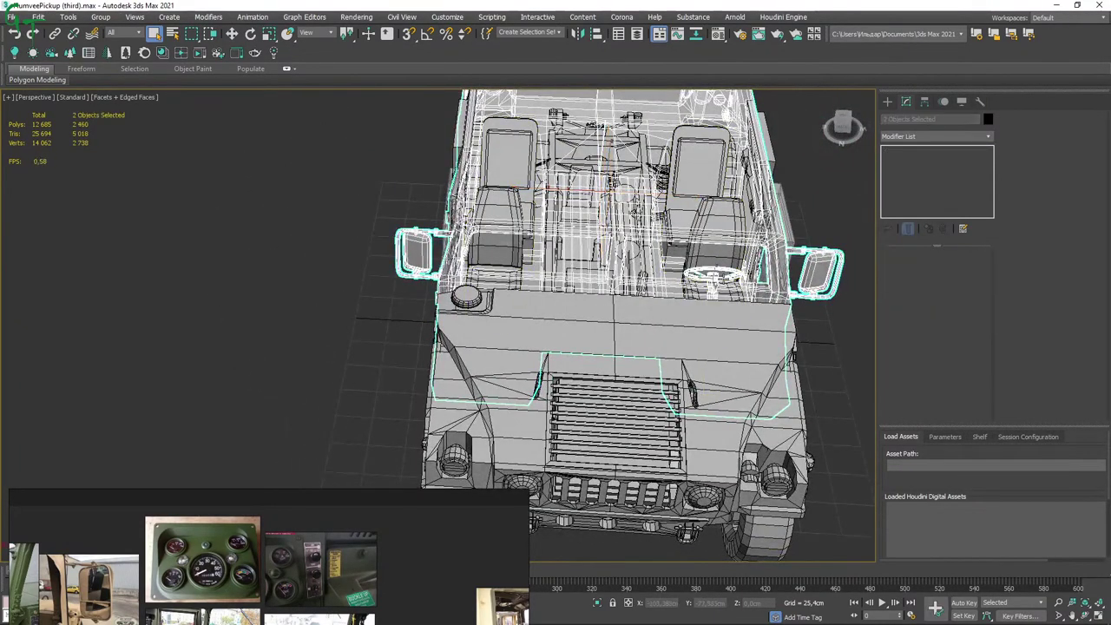
# Isolate the two selected cab pieces, hiding the rest of the vehicle.
pyautogui.moveTo(721, 269)
pyautogui.keyDown('alt'); pyautogui.mouseDown(button='middle')
pyautogui.moveTo(757, 193)
pyautogui.moveTo(678, 200)
pyautogui.mouseUp(button='middle'); pyautogui.keyUp('alt')
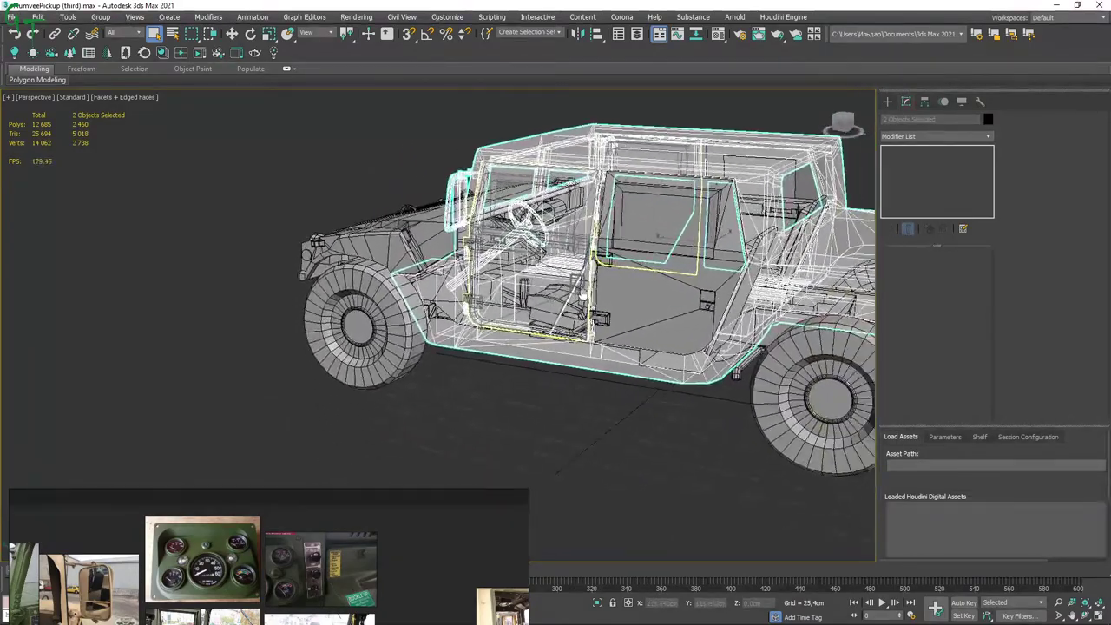
pyautogui.keyDown('alt'); pyautogui.moveTo(567, 312); pyautogui.dragTo(549, 256, button='middle'); pyautogui.keyUp('alt')
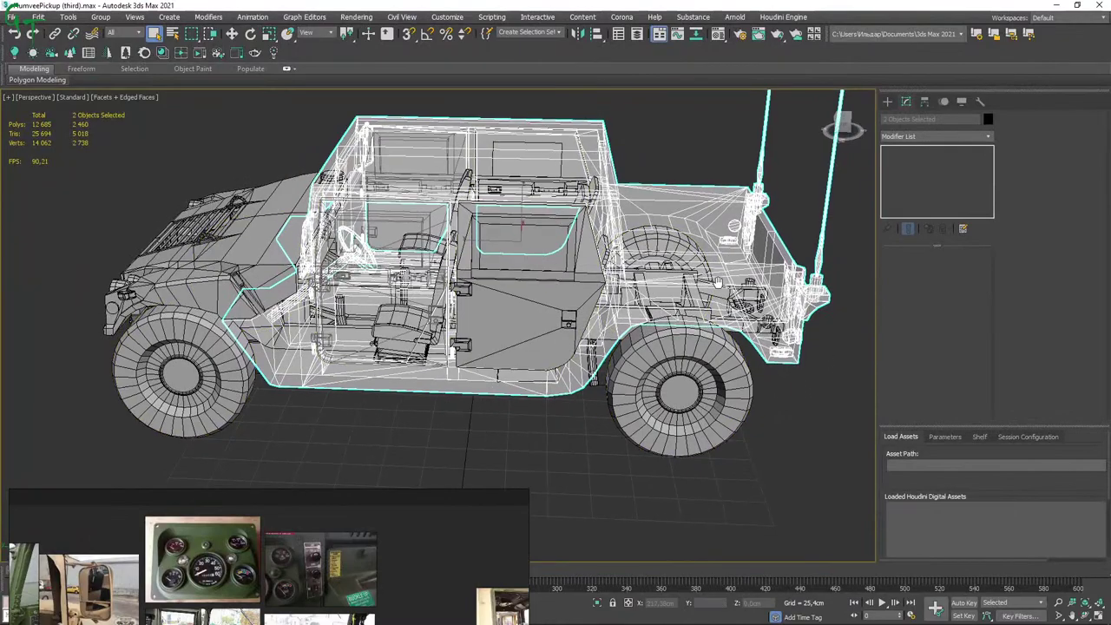
pyautogui.keyDown('alt'); pyautogui.moveTo(819, 372); pyautogui.dragTo(816, 352, button='middle'); pyautogui.keyUp('alt')
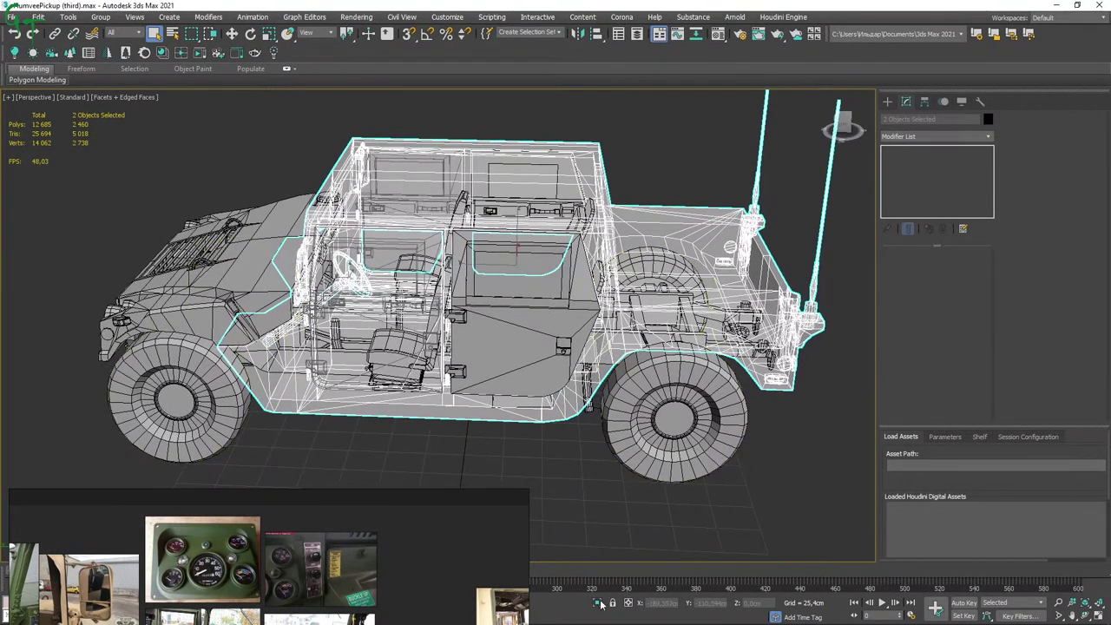
pyautogui.moveTo(596, 604)
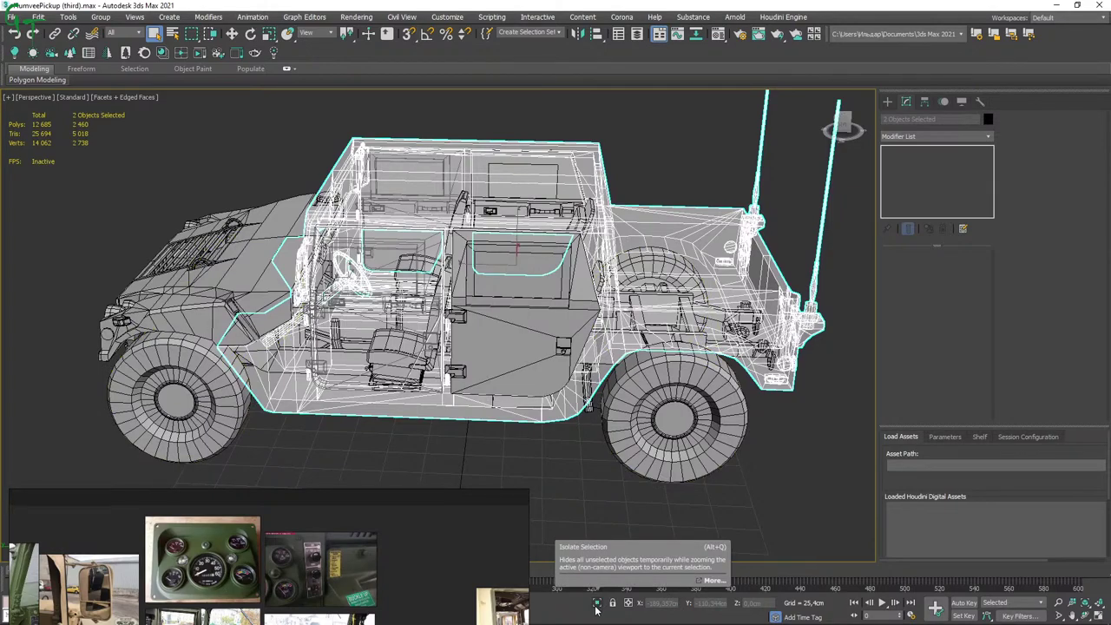
pyautogui.click(596, 609)
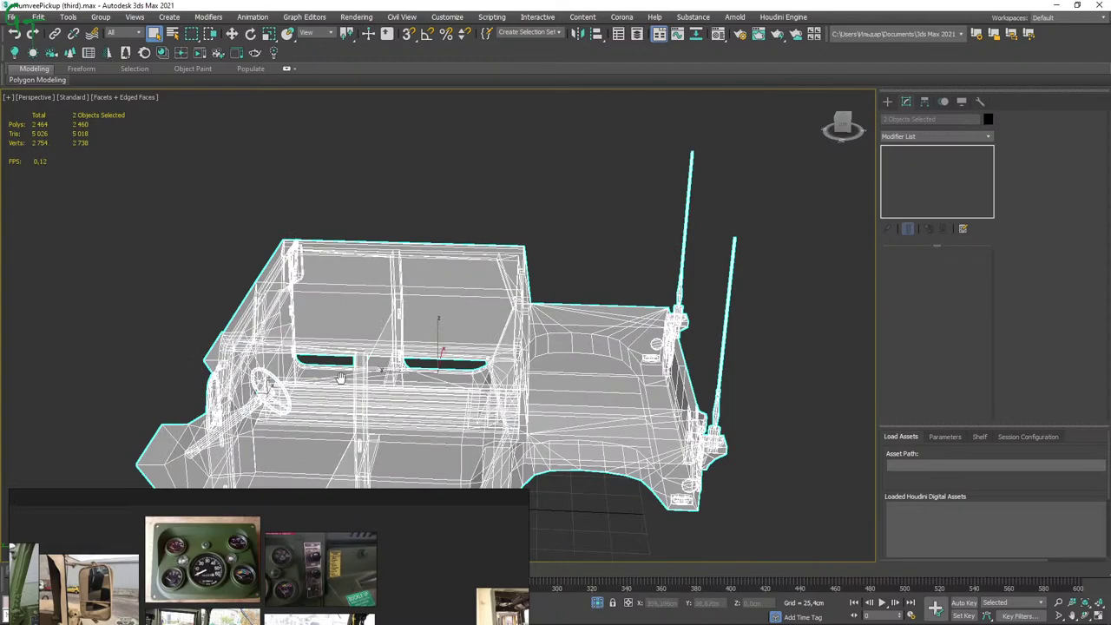
# Orbit the isolated cab toward the steering wheel and dashboard, moving the reference photos aside.
pyautogui.moveTo(341, 378)
pyautogui.keyDown('alt'); pyautogui.mouseDown(button='middle')
pyautogui.moveTo(577, 339)
pyautogui.moveTo(513, 315)
pyautogui.mouseUp(button='middle'); pyautogui.keyUp('alt')
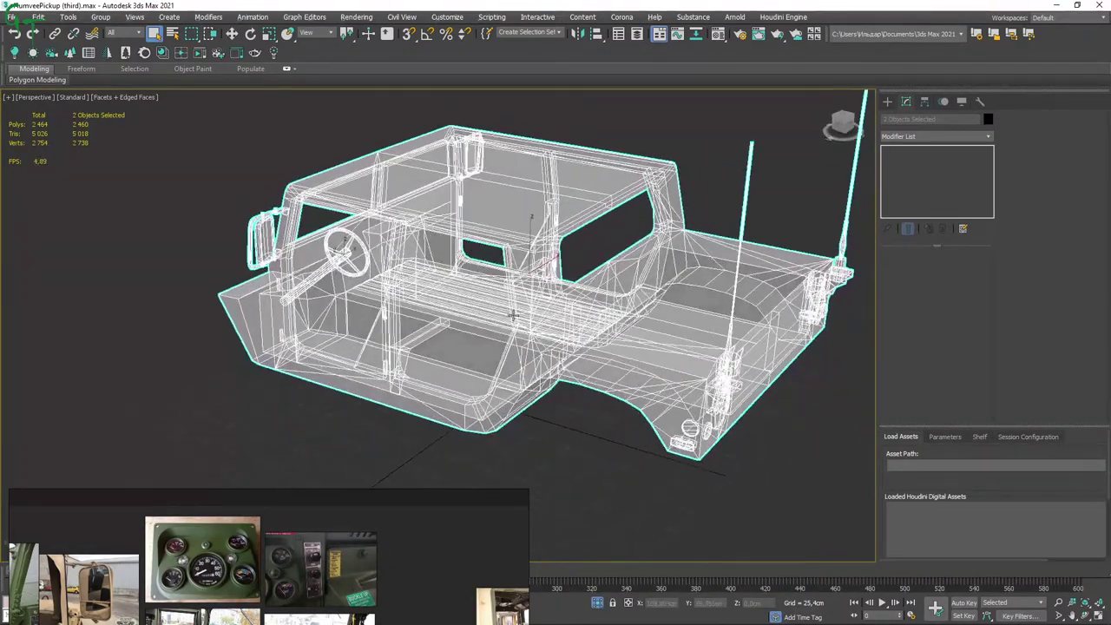
pyautogui.moveTo(451, 289); pyautogui.dragTo(545, 314, button='middle')
pyautogui.scroll(3, 387, 271)
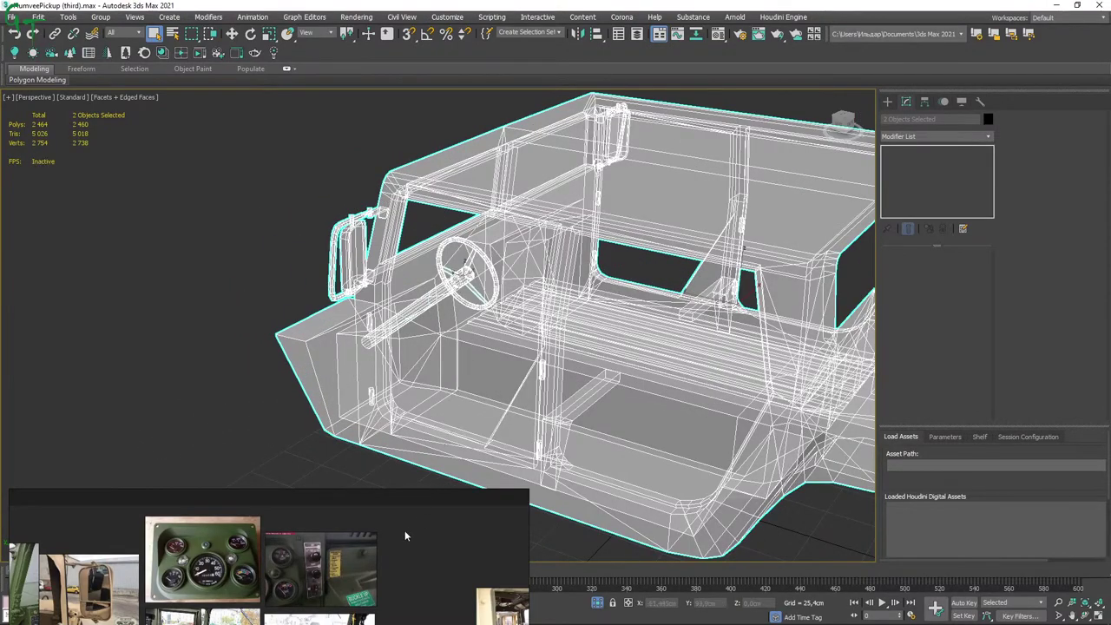
pyautogui.moveTo(405, 531)
pyautogui.mouseDown()
pyautogui.moveTo(330, 551)
pyautogui.moveTo(327, 541)
pyautogui.mouseUp()
pyautogui.moveTo(538, 313)
pyautogui.keyDown('alt'); pyautogui.mouseDown(button='middle')
pyautogui.moveTo(455, 306)
pyautogui.moveTo(541, 290)
pyautogui.moveTo(433, 286)
pyautogui.moveTo(475, 306)
pyautogui.moveTo(524, 286)
pyautogui.mouseUp(button='middle'); pyautogui.keyUp('alt')
pyautogui.scroll(3, 434, 286)
pyautogui.keyDown('alt'); pyautogui.moveTo(530, 288); pyautogui.dragTo(597, 300, button='middle'); pyautogui.keyUp('alt')
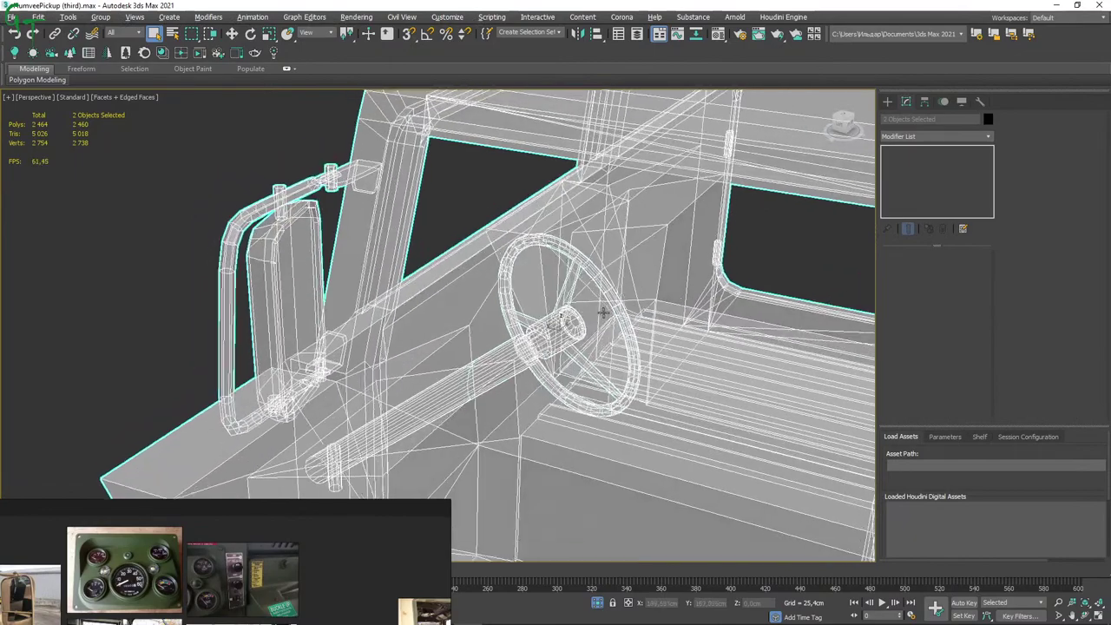
pyautogui.scroll(1, 691, 333)
pyautogui.scroll(-2, 692, 334)
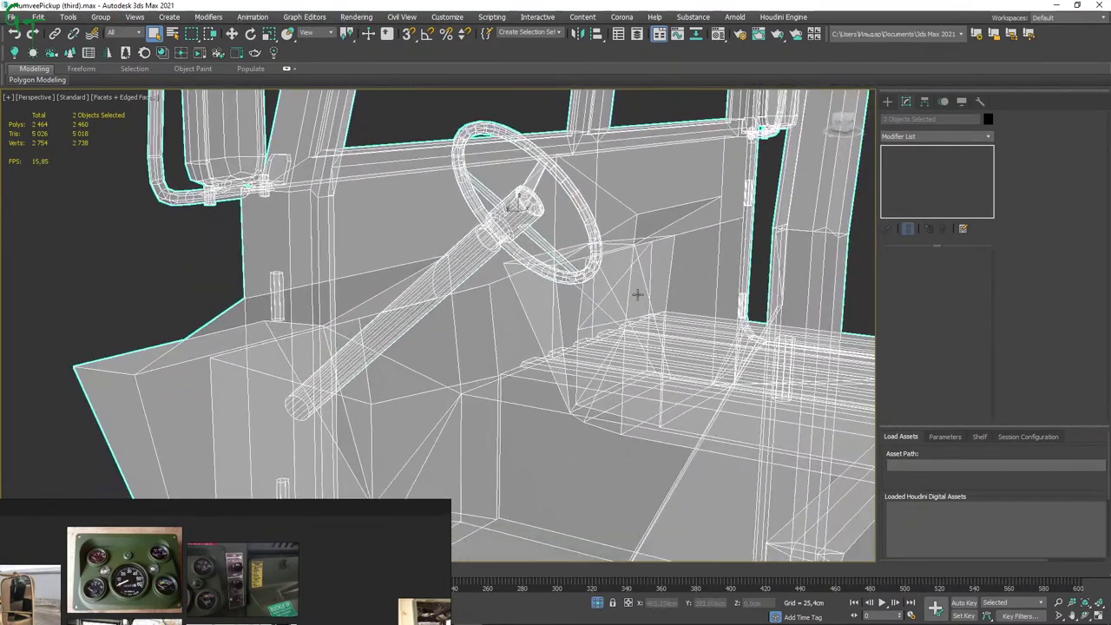
pyautogui.moveTo(638, 295)
pyautogui.keyDown('alt'); pyautogui.mouseDown(button='middle')
pyautogui.moveTo(599, 308)
pyautogui.moveTo(571, 342)
pyautogui.mouseUp(button='middle'); pyautogui.keyUp('alt')
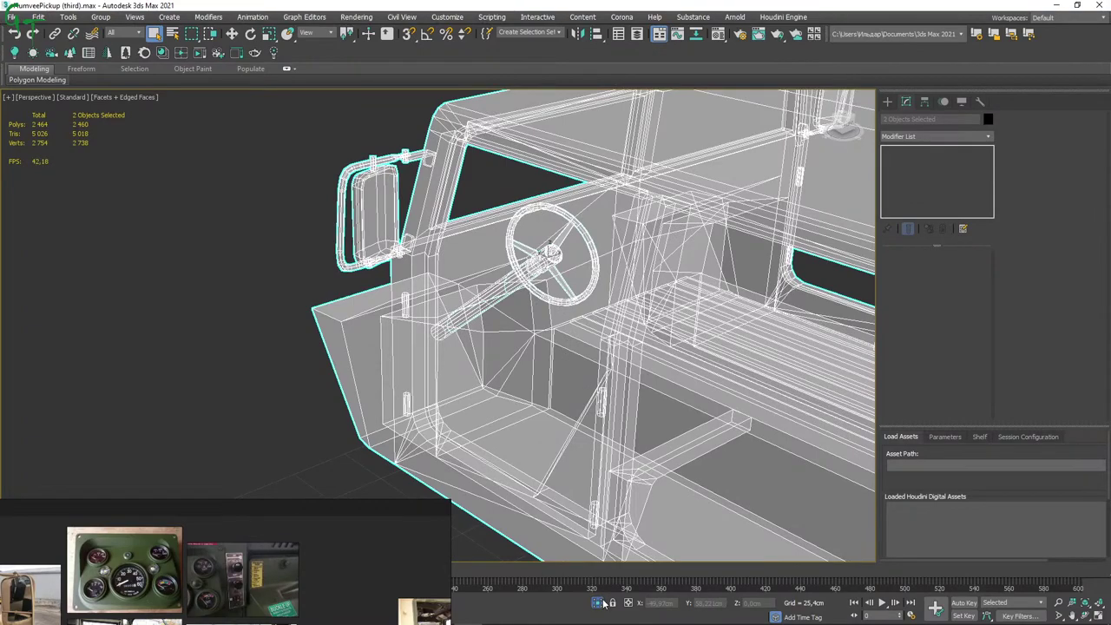
# Zoom extents and re-isolate the cab, framing it from a front-left view.
pyautogui.press('z')
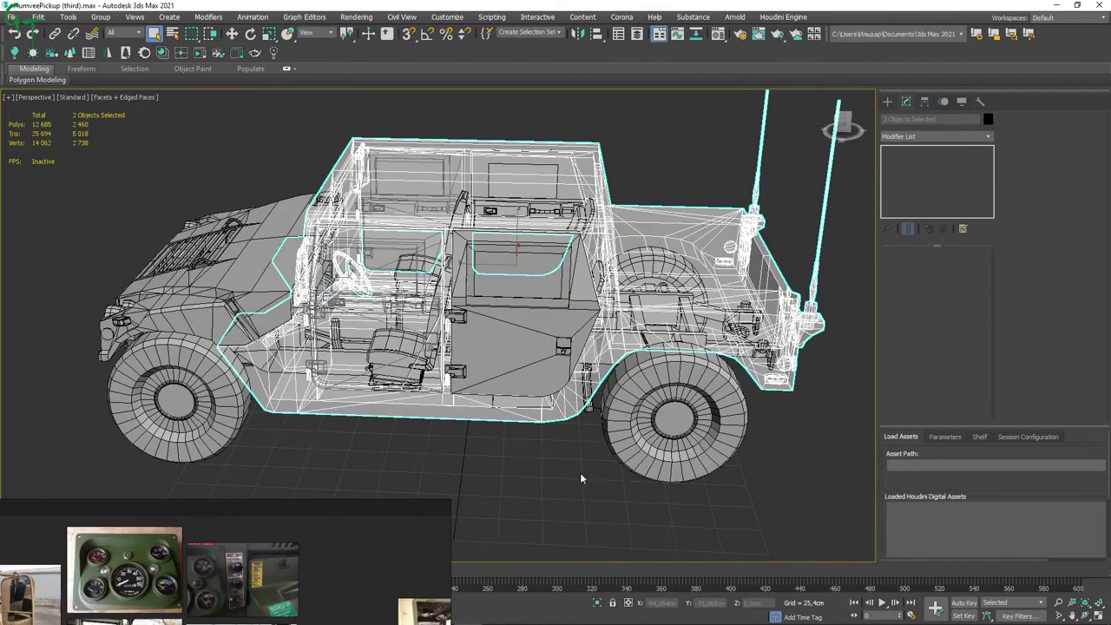
pyautogui.hotkey('alt', 'q')
pyautogui.keyDown('alt'); pyautogui.moveTo(582, 471); pyautogui.dragTo(514, 290, button='middle'); pyautogui.keyUp('alt')
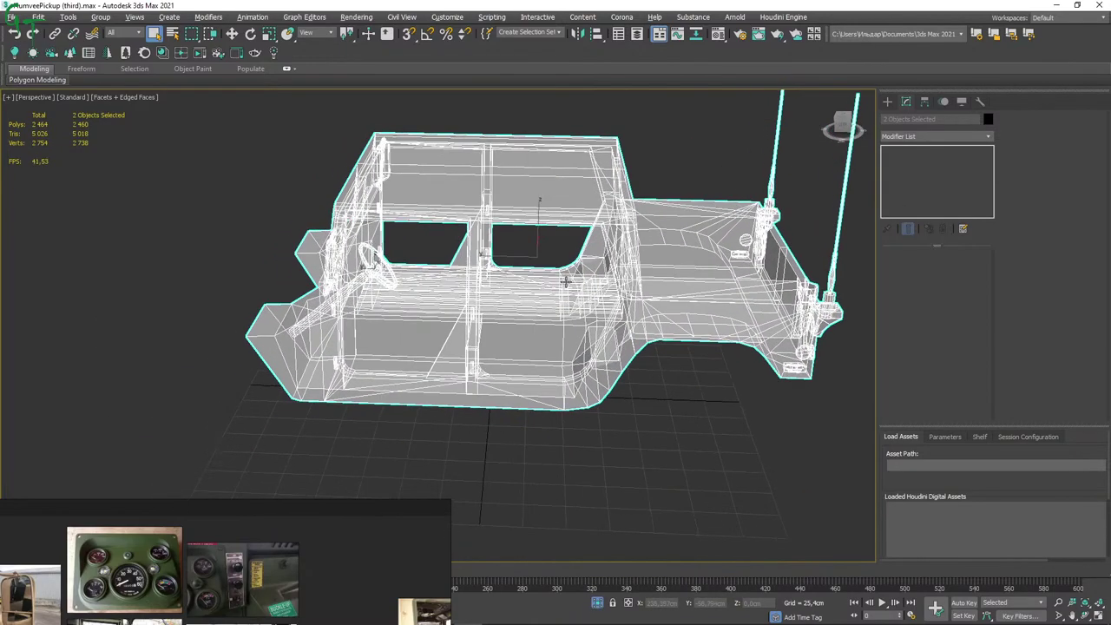
pyautogui.keyDown('alt'); pyautogui.moveTo(398, 320); pyautogui.dragTo(394, 259, button='middle'); pyautogui.keyUp('alt')
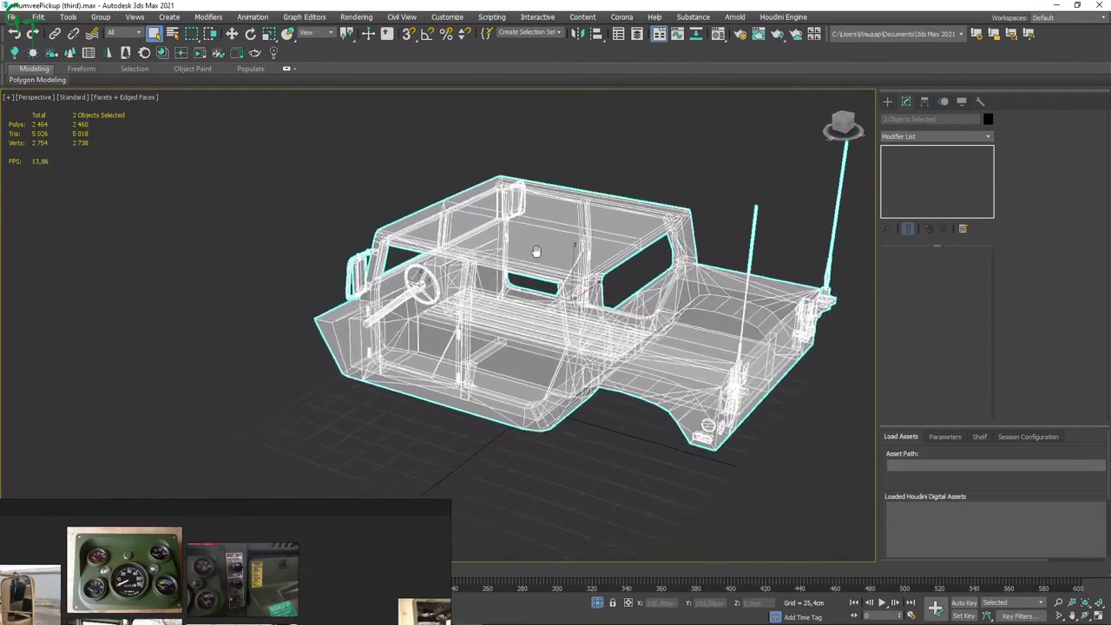
pyautogui.scroll(5, 393, 257)
pyautogui.scroll(2, 453, 288)
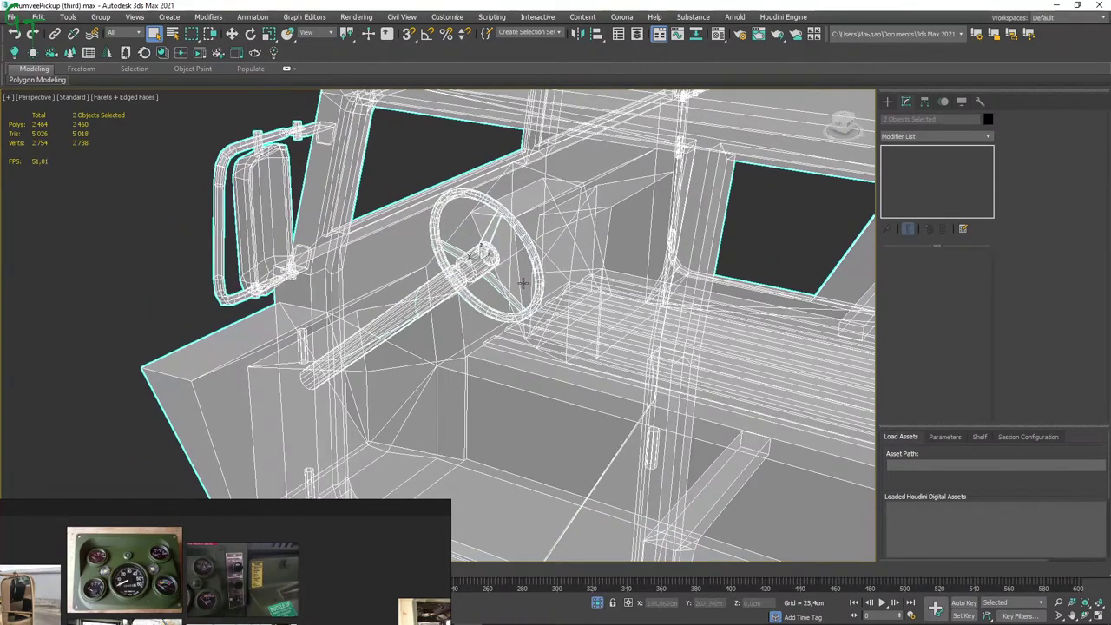
# Select the cab body, turn off X-ray display, and raise the reference photo window.
pyautogui.click(162, 295)
pyautogui.click(278, 304)
pyautogui.hotkey('alt', 'x')
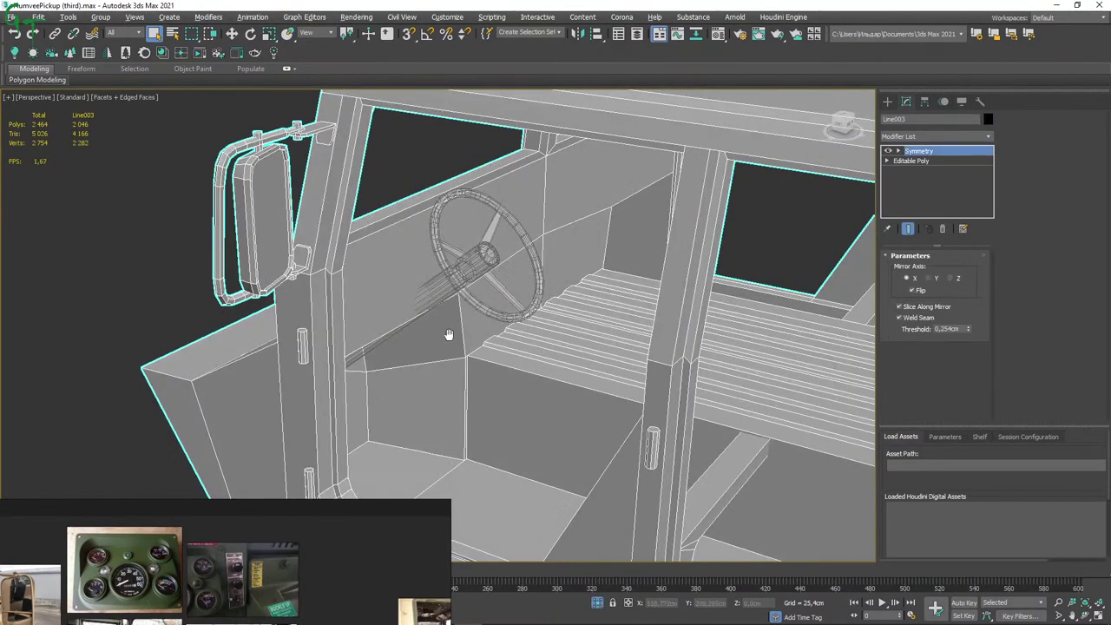
pyautogui.moveTo(377, 330)
pyautogui.mouseDown(button='middle')
pyautogui.moveTo(505, 331)
pyautogui.moveTo(504, 380)
pyautogui.moveTo(523, 317)
pyautogui.moveTo(500, 239)
pyautogui.mouseUp(button='middle')
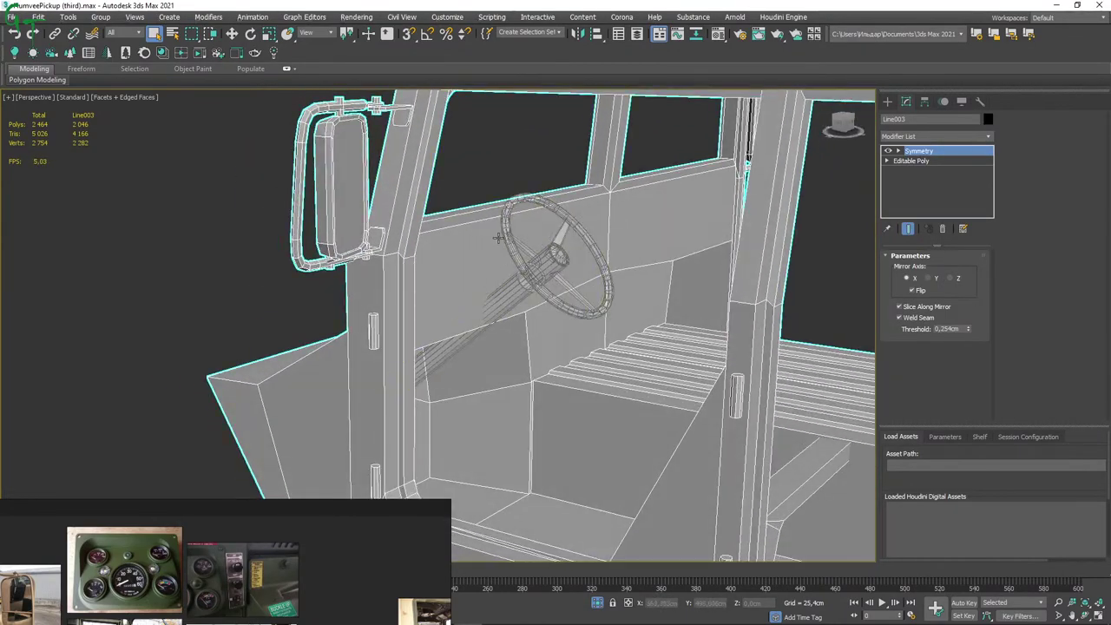
pyautogui.moveTo(347, 537); pyautogui.dragTo(535, 258)
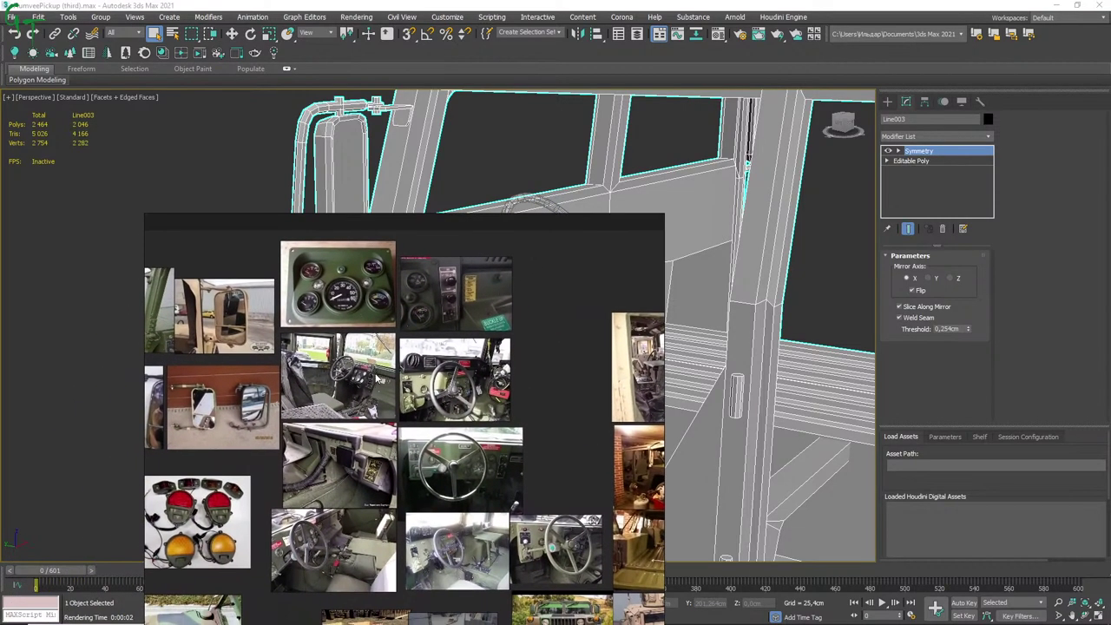
# Zoom and pan the PureRef board onto the steering-wheel and instrument panel photo.
pyautogui.scroll(1, 377, 360)
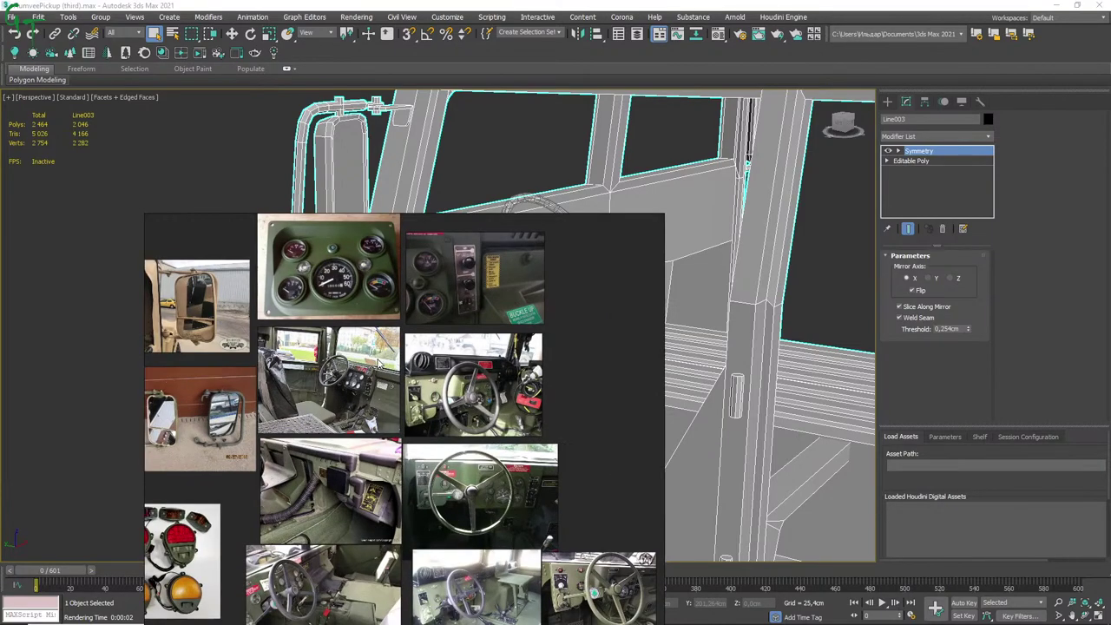
pyautogui.scroll(-2, 377, 363)
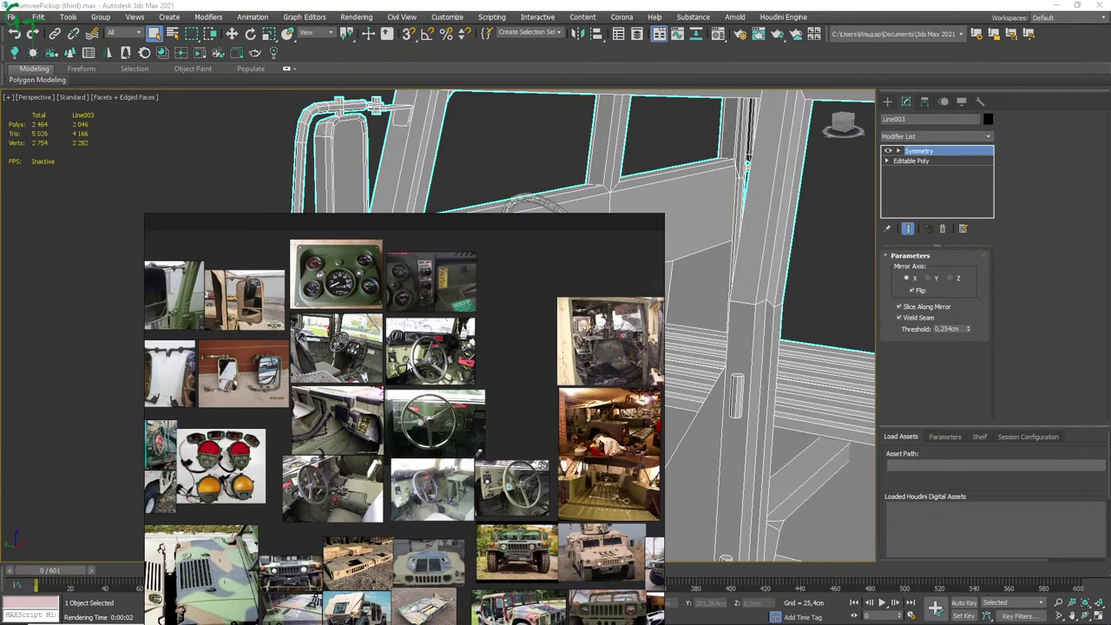
pyautogui.moveTo(392, 374); pyautogui.dragTo(385, 367, button='middle')
pyautogui.scroll(1, 382, 369)
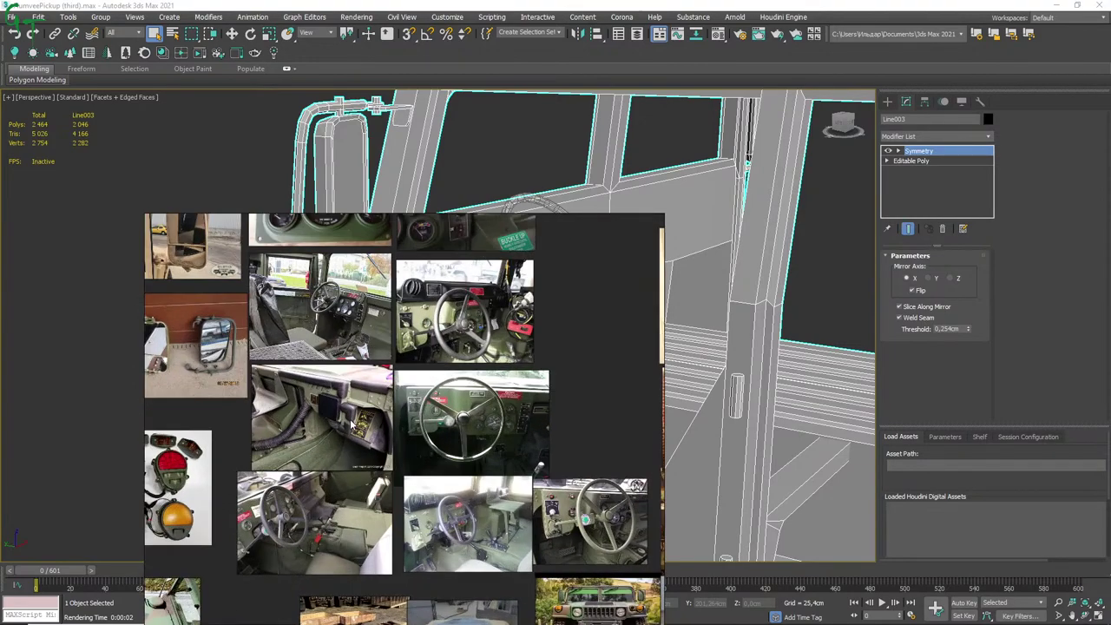
pyautogui.scroll(1, 365, 378)
pyautogui.scroll(2, 348, 386)
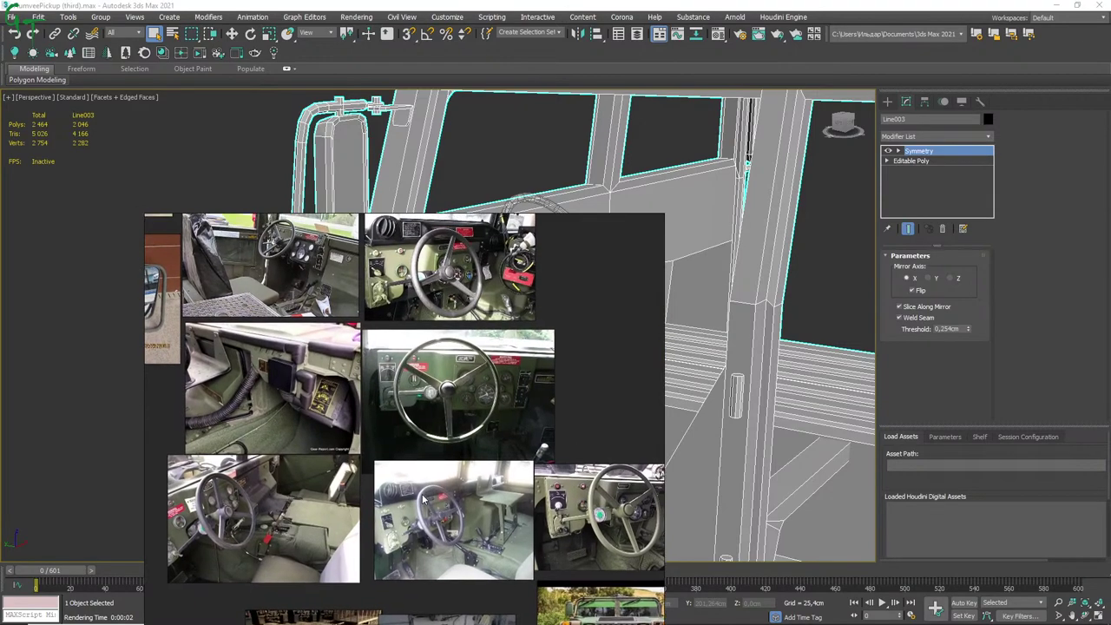
pyautogui.moveTo(420, 489); pyautogui.dragTo(393, 471, button='middle')
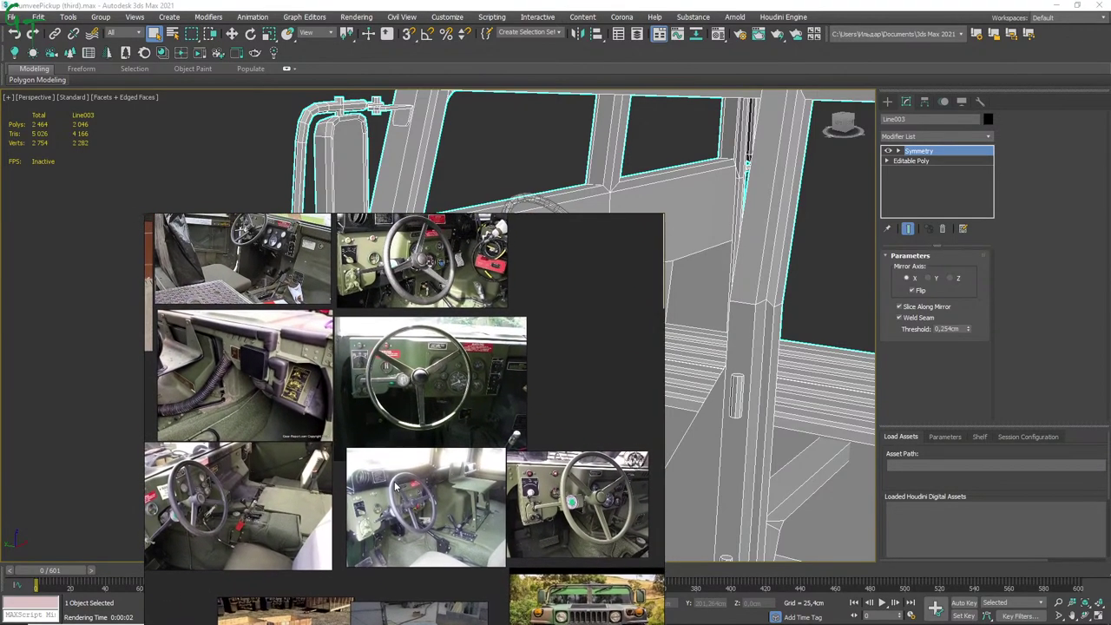
pyautogui.moveTo(393, 472)
pyautogui.mouseDown(button='middle')
pyautogui.moveTo(423, 492)
pyautogui.moveTo(403, 478)
pyautogui.mouseUp(button='middle')
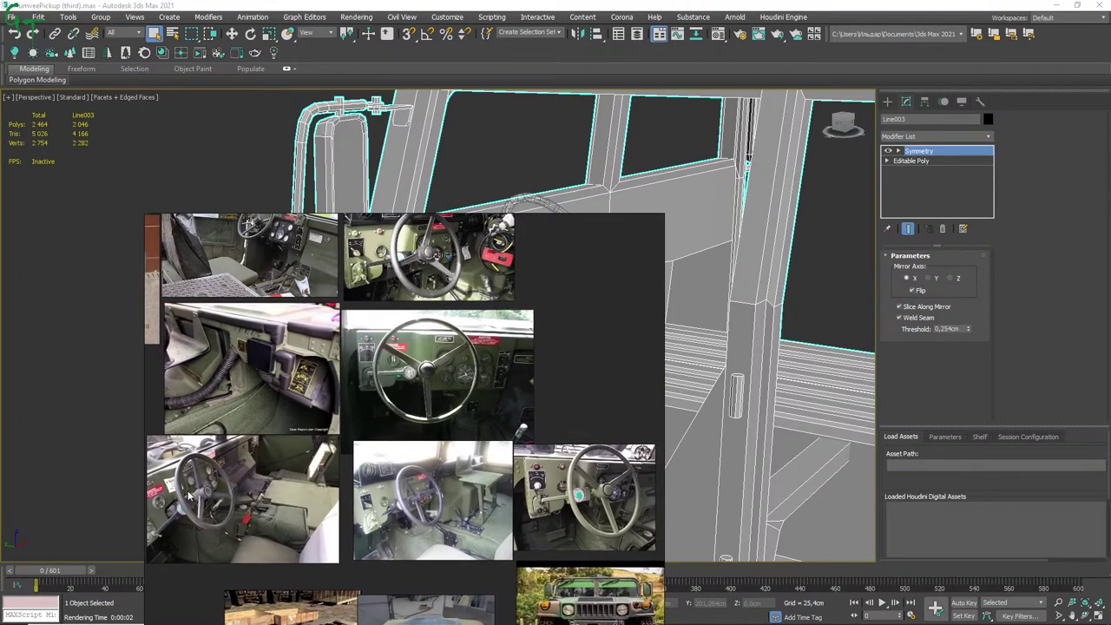
pyautogui.scroll(1, 160, 502)
pyautogui.scroll(3, 160, 503)
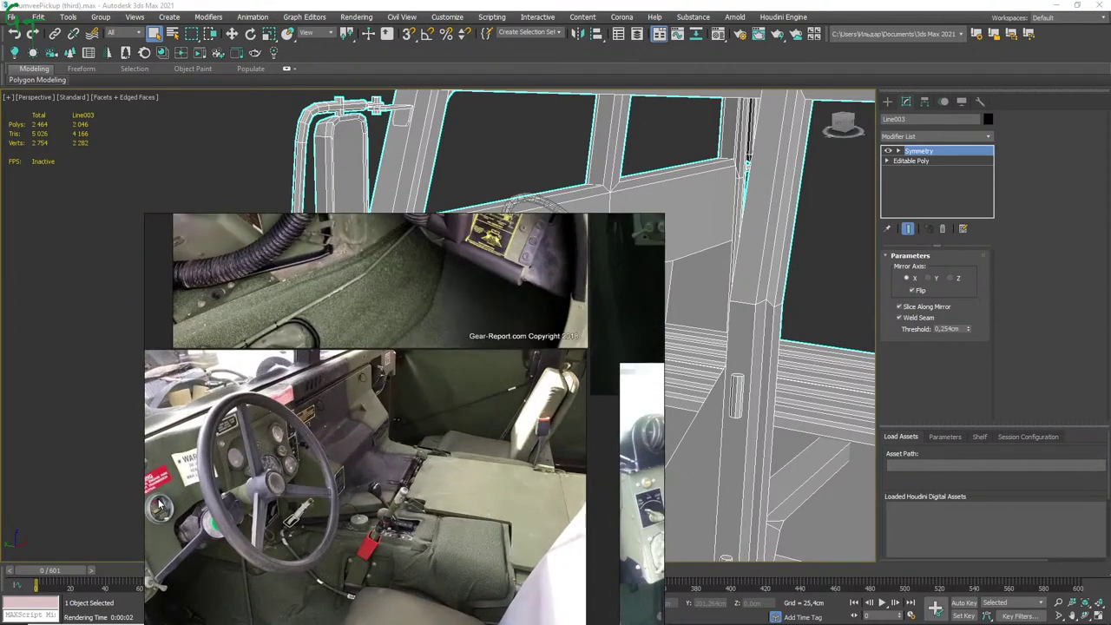
pyautogui.moveTo(187, 486); pyautogui.dragTo(345, 417, button='middle')
# Move the PureRef window up-right, enlarge it, and recentre the cockpit photo.
pyautogui.moveTo(345, 416); pyautogui.dragTo(437, 307)
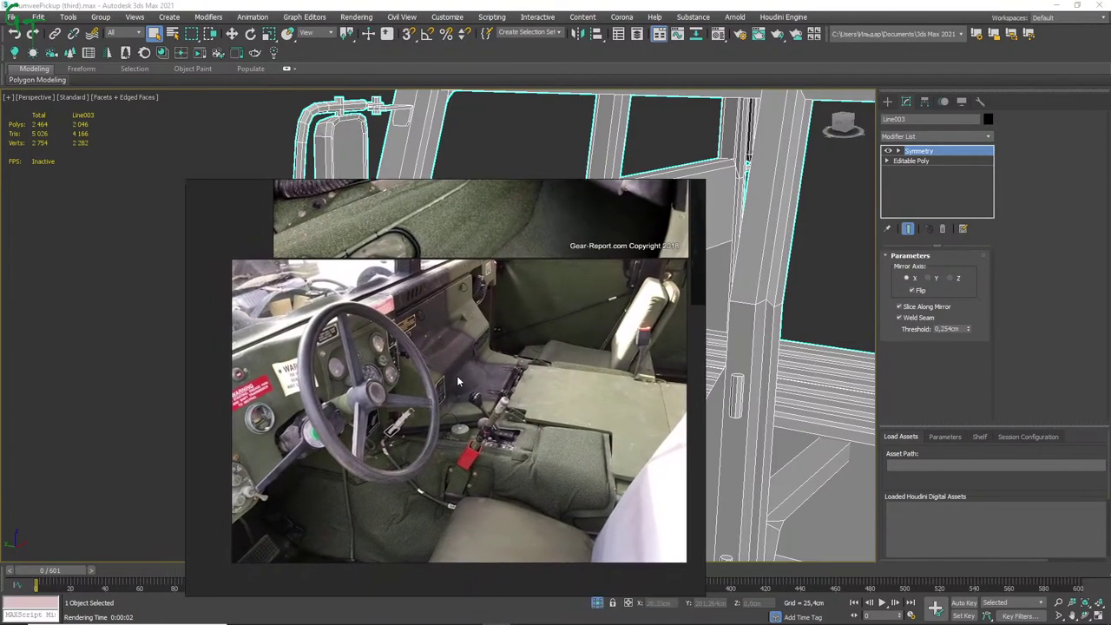
pyautogui.moveTo(238, 524); pyautogui.dragTo(130, 597)
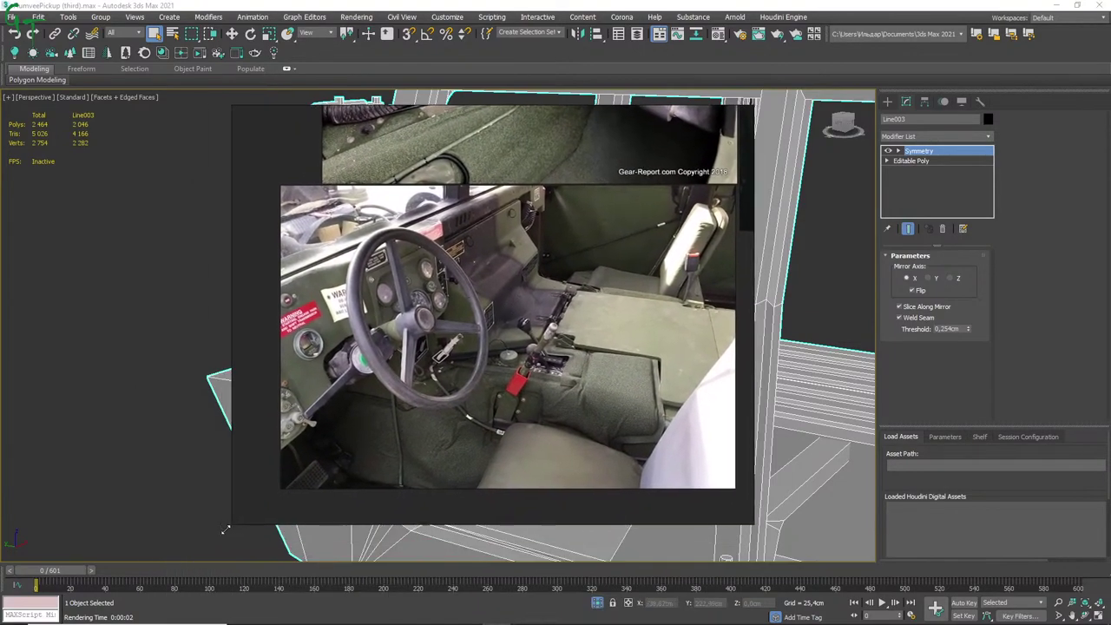
pyautogui.moveTo(512, 358)
pyautogui.mouseDown(button='middle')
pyautogui.moveTo(463, 420)
pyautogui.moveTo(437, 417)
pyautogui.mouseUp(button='middle')
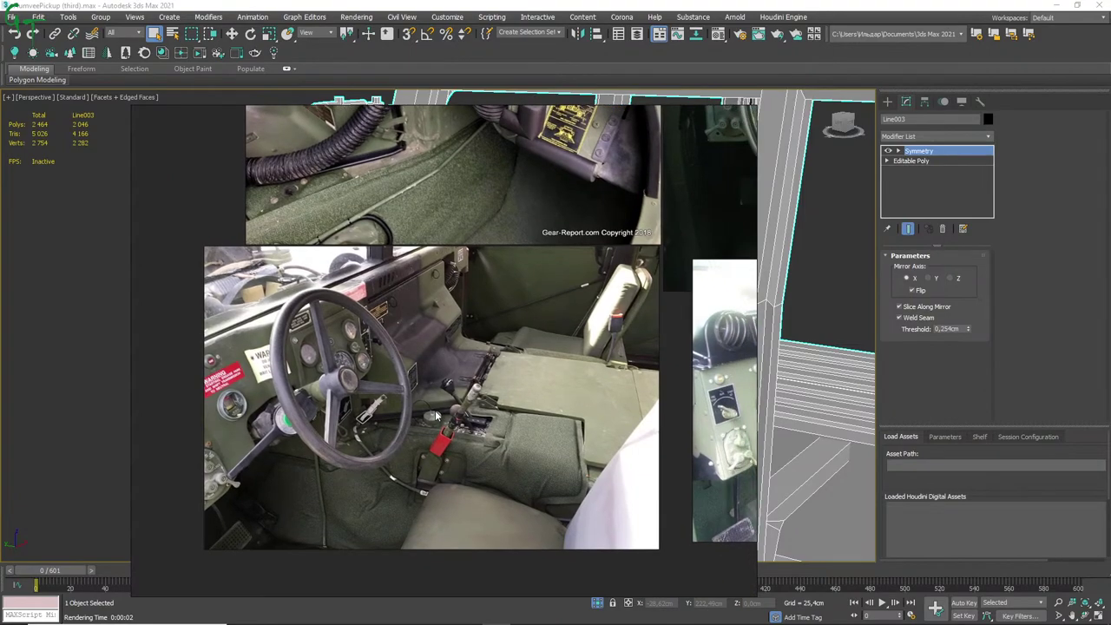
pyautogui.scroll(3, 255, 377)
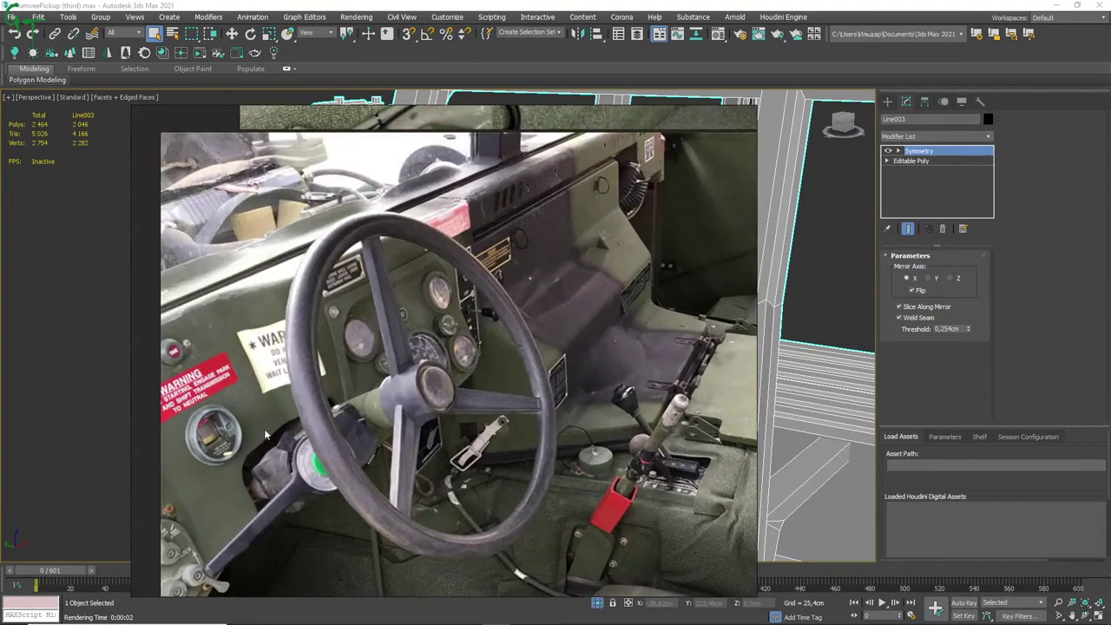
pyautogui.moveTo(266, 434); pyautogui.dragTo(287, 413, button='middle')
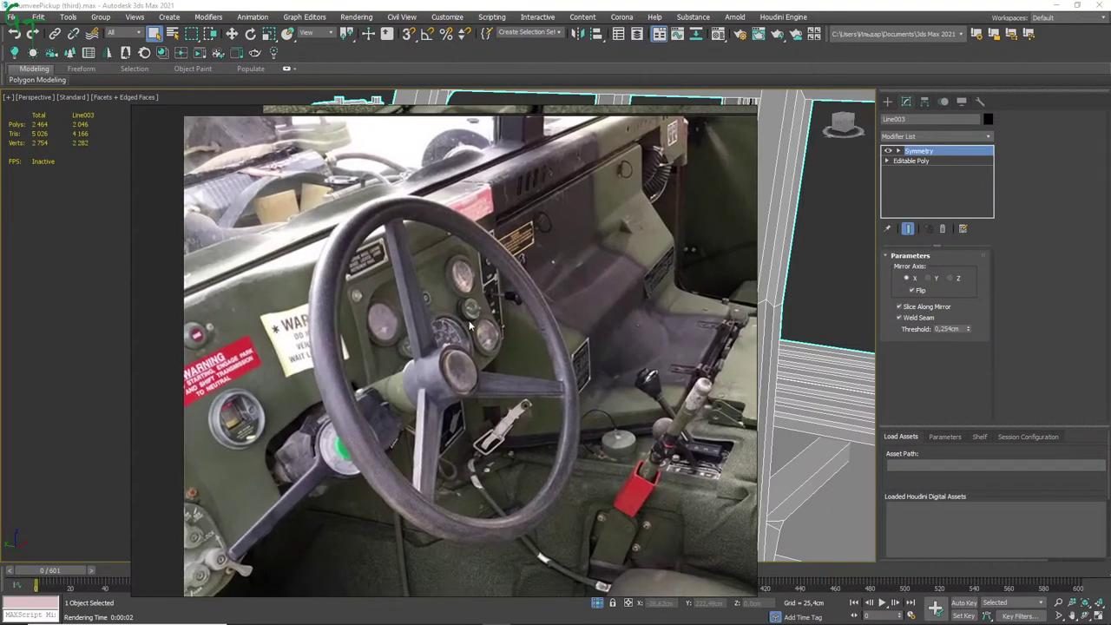
pyautogui.moveTo(347, 396); pyautogui.dragTo(321, 400, button='middle')
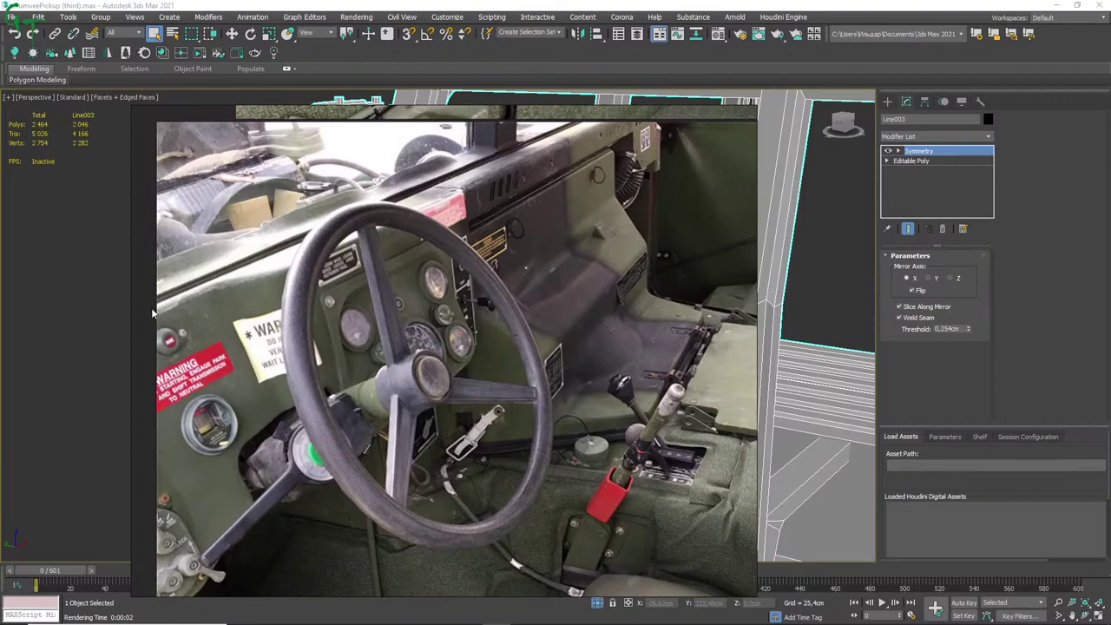
pyautogui.moveTo(222, 417); pyautogui.dragTo(245, 344)
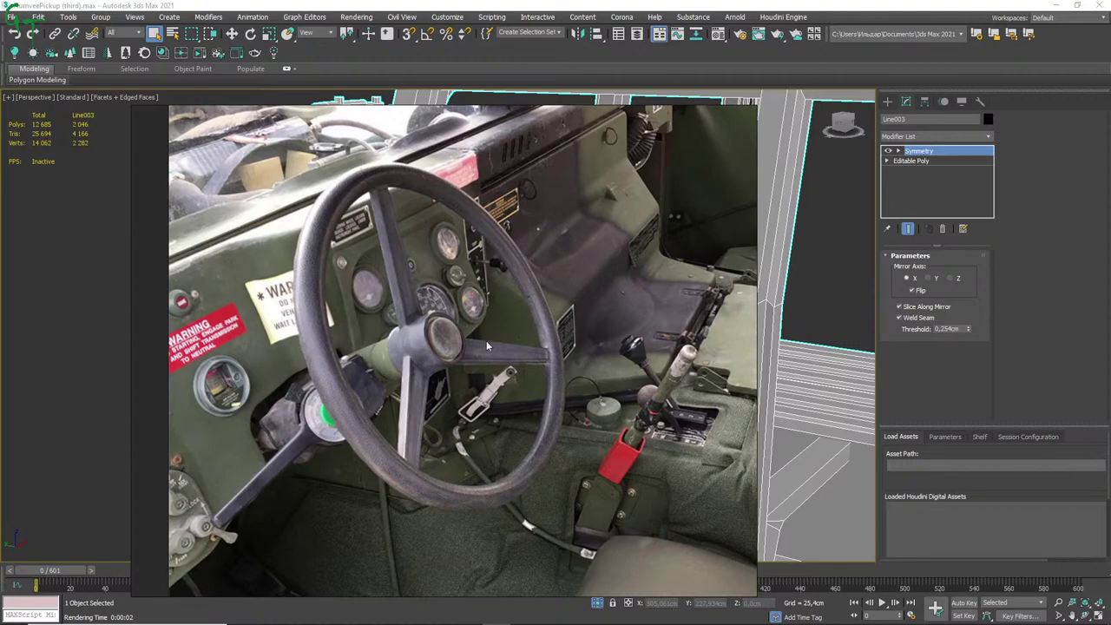
# Zoom out and pan the reference collage to locate the dashboard photo.
pyautogui.scroll(-2, 486, 346)
pyautogui.scroll(-2, 486, 346)
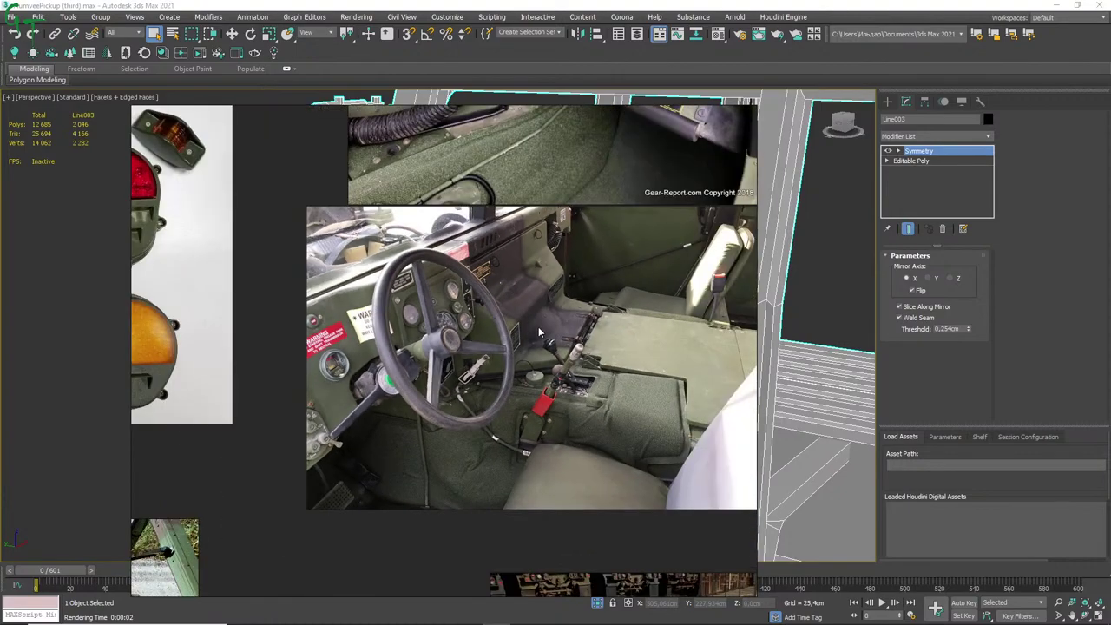
pyautogui.scroll(-2, 451, 356)
pyautogui.scroll(-2, 413, 379)
pyautogui.scroll(-2, 417, 382)
pyautogui.scroll(-2, 423, 385)
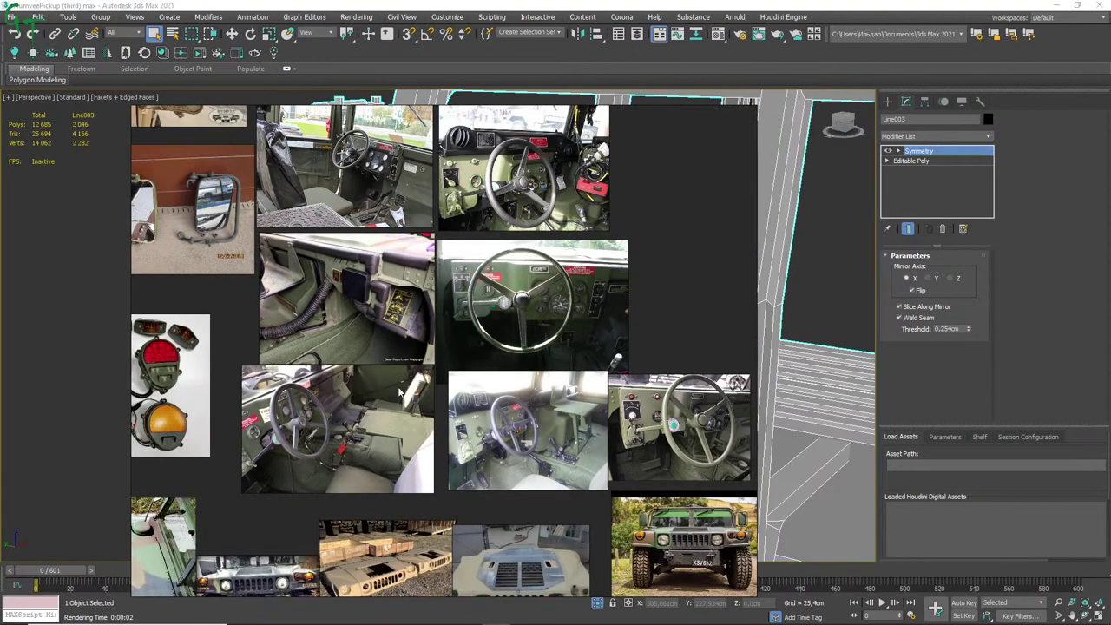
pyautogui.scroll(-1, 431, 388)
pyautogui.scroll(1, 432, 388)
pyautogui.scroll(2, 417, 374)
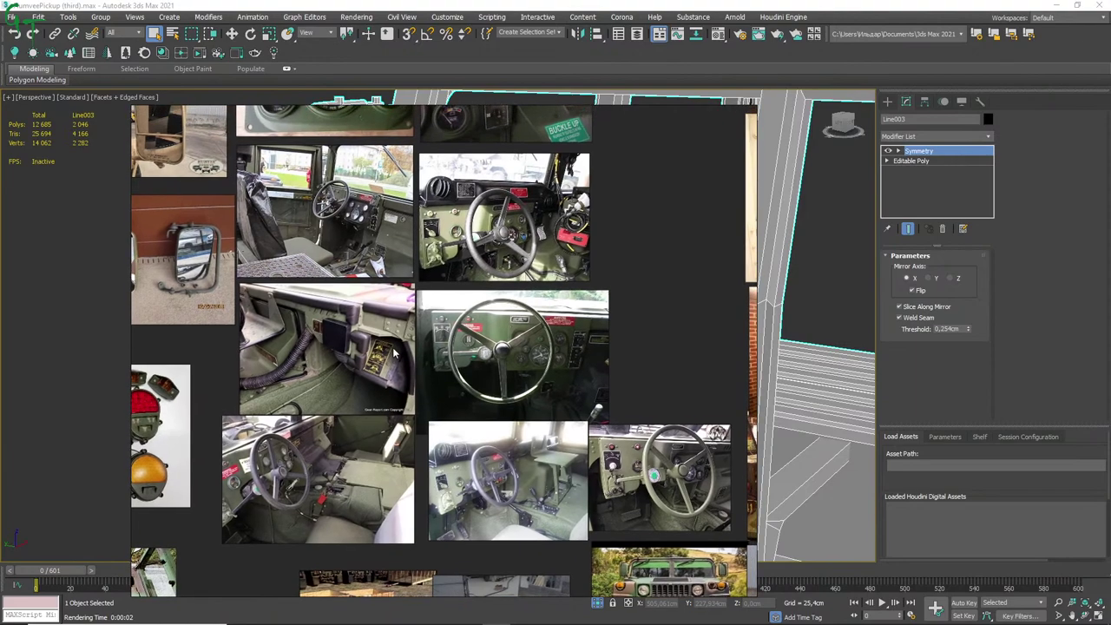
pyautogui.scroll(1, 391, 354)
pyautogui.moveTo(451, 377); pyautogui.dragTo(436, 355, button='middle')
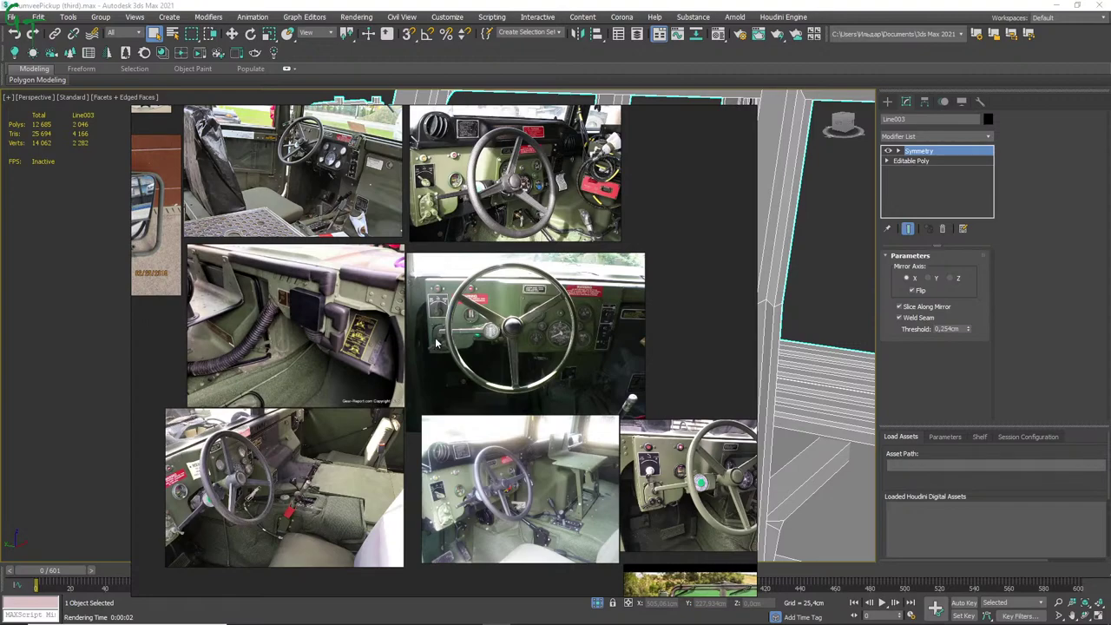
pyautogui.moveTo(437, 343); pyautogui.dragTo(390, 375, button='middle')
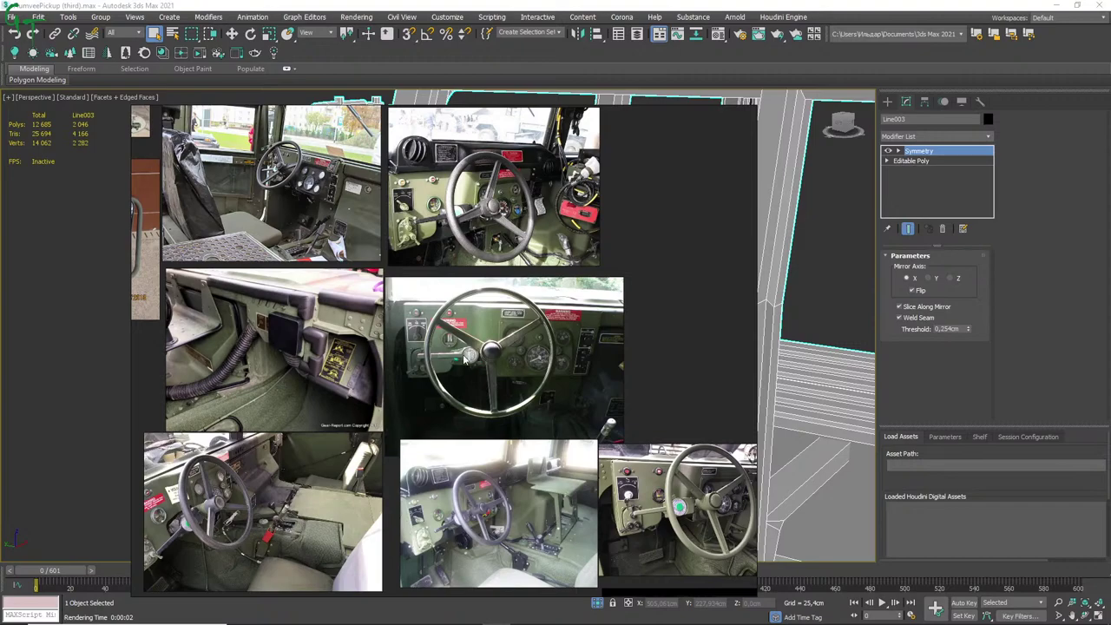
pyautogui.moveTo(469, 355); pyautogui.dragTo(463, 360)
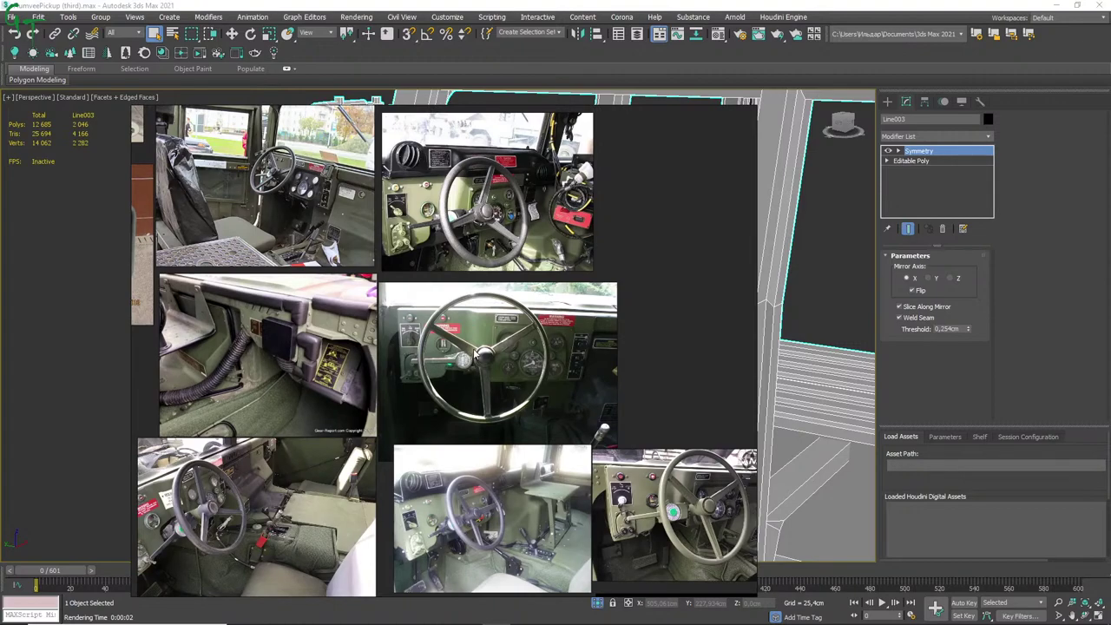
pyautogui.moveTo(476, 354)
pyautogui.mouseDown()
pyautogui.moveTo(493, 339)
pyautogui.moveTo(480, 345)
pyautogui.mouseUp()
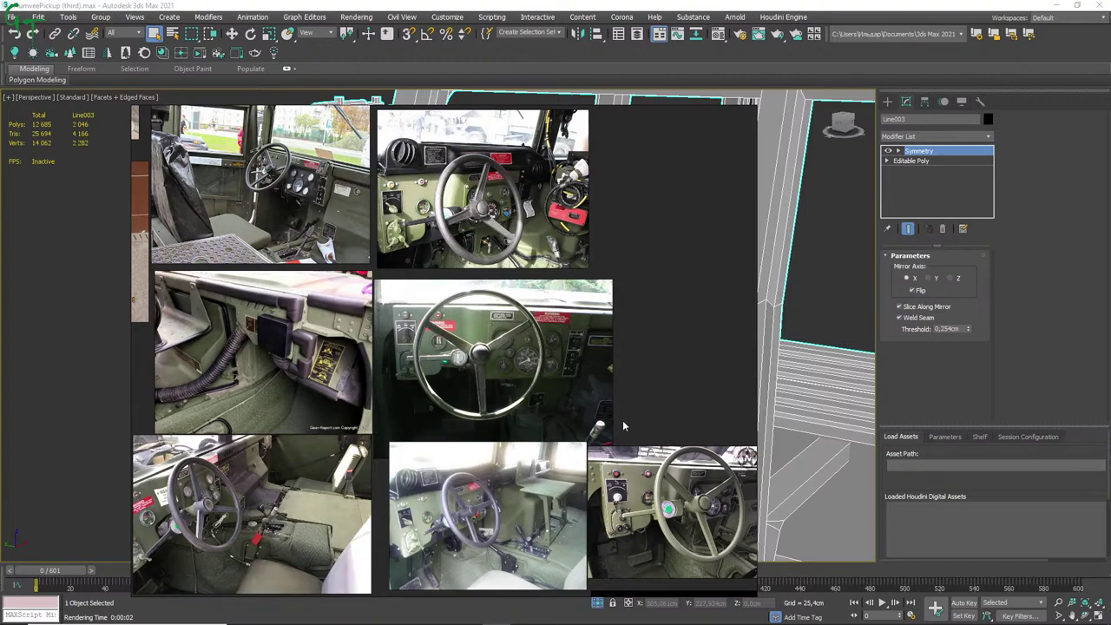
# Reposition the PureRef window and zoom into the dashboard and steering-wheel photo.
pyautogui.scroll(-2, 483, 376)
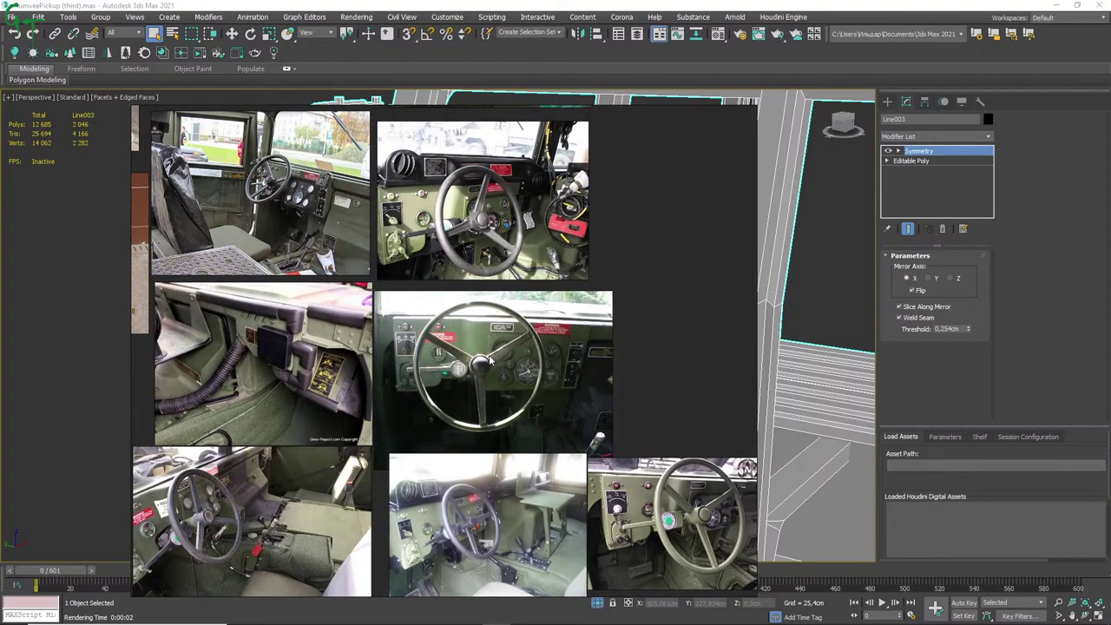
pyautogui.scroll(-2, 484, 376)
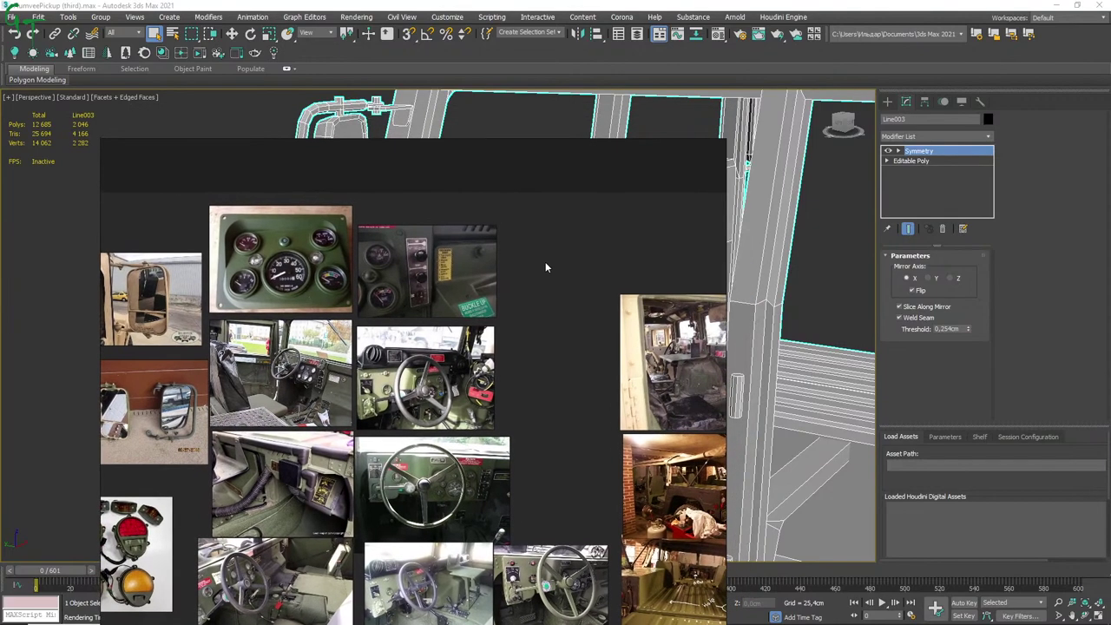
pyautogui.moveTo(545, 268); pyautogui.dragTo(498, 232)
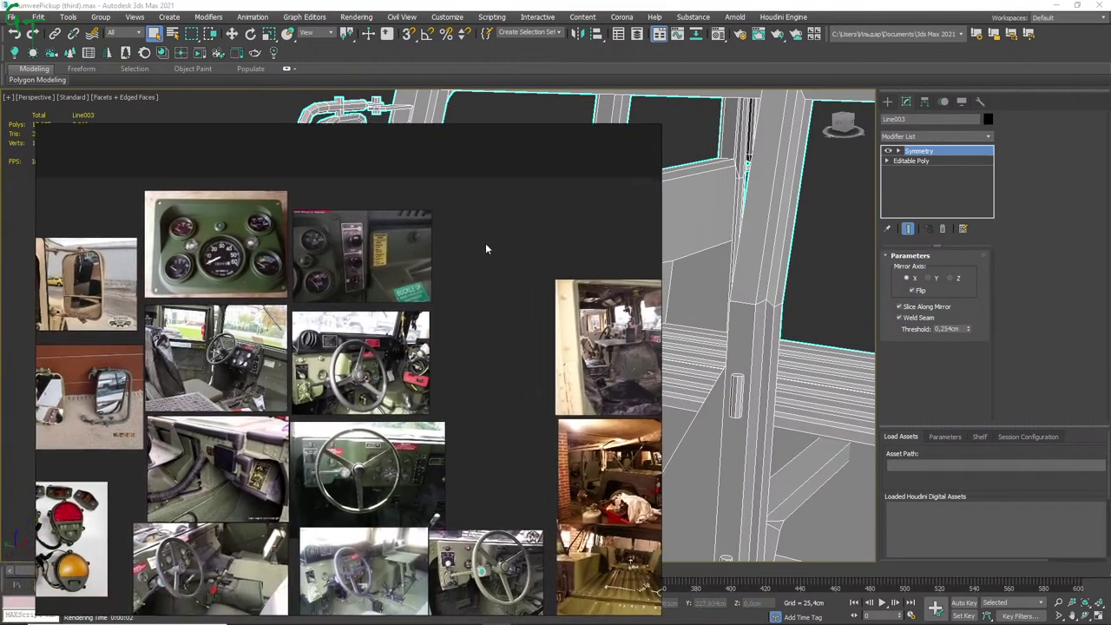
pyautogui.scroll(1, 303, 398)
pyautogui.scroll(1, 400, 330)
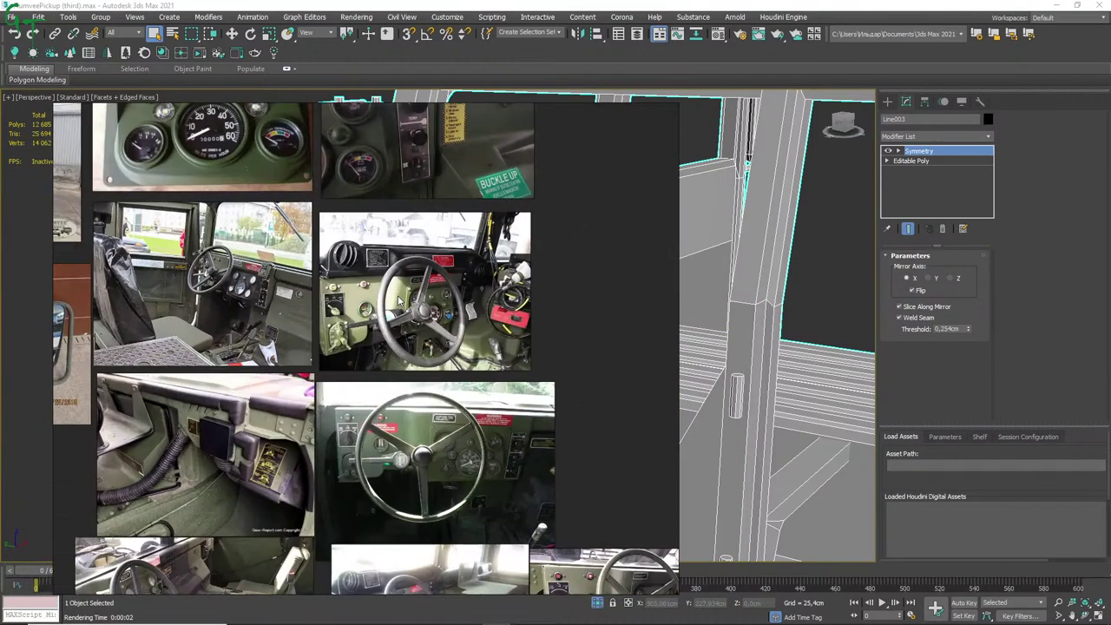
pyautogui.scroll(1, 401, 300)
pyautogui.scroll(2, 415, 299)
pyautogui.scroll(-1, 422, 308)
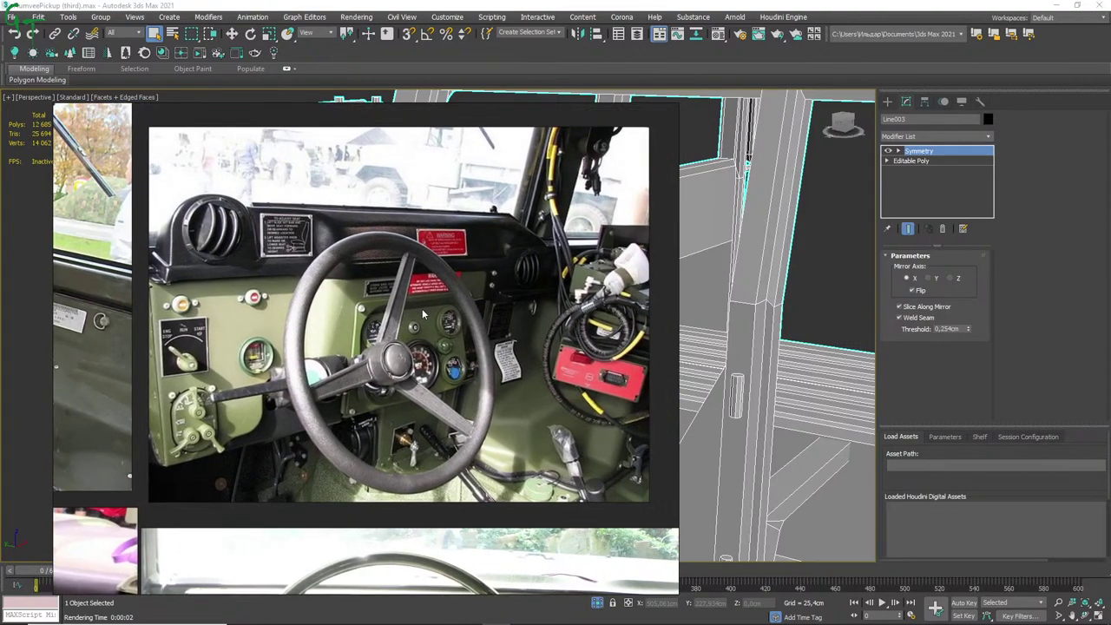
pyautogui.scroll(-1, 425, 313)
pyautogui.scroll(1, 425, 316)
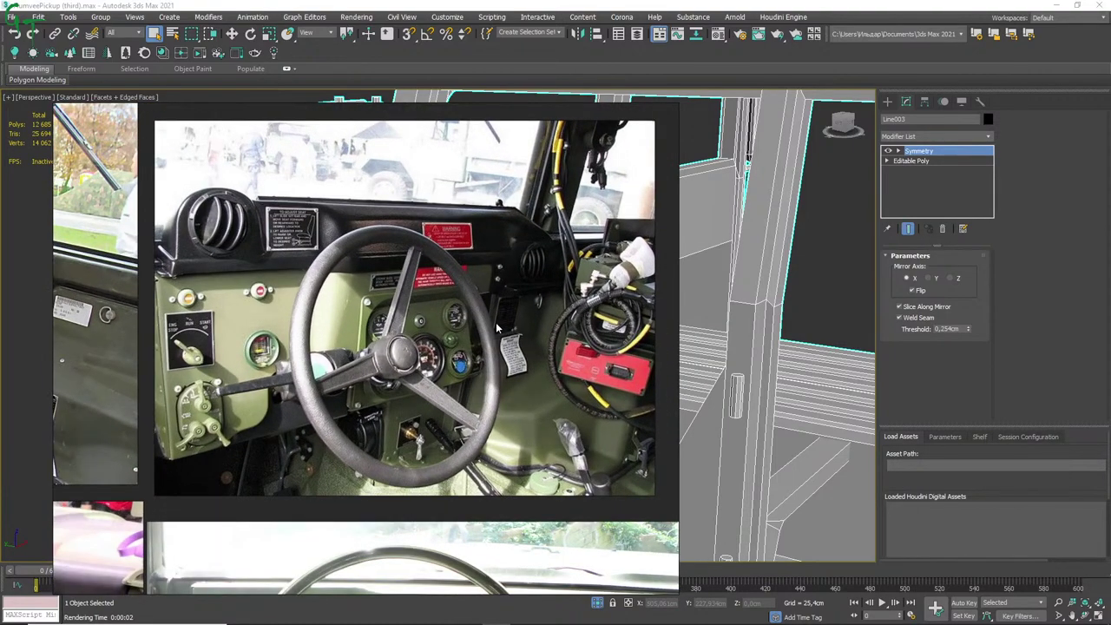
# Move the reference board down-left and orbit the cab toward the steering wheel.
pyautogui.moveTo(497, 304)
pyautogui.mouseDown()
pyautogui.moveTo(395, 426)
pyautogui.moveTo(267, 401)
pyautogui.mouseUp()
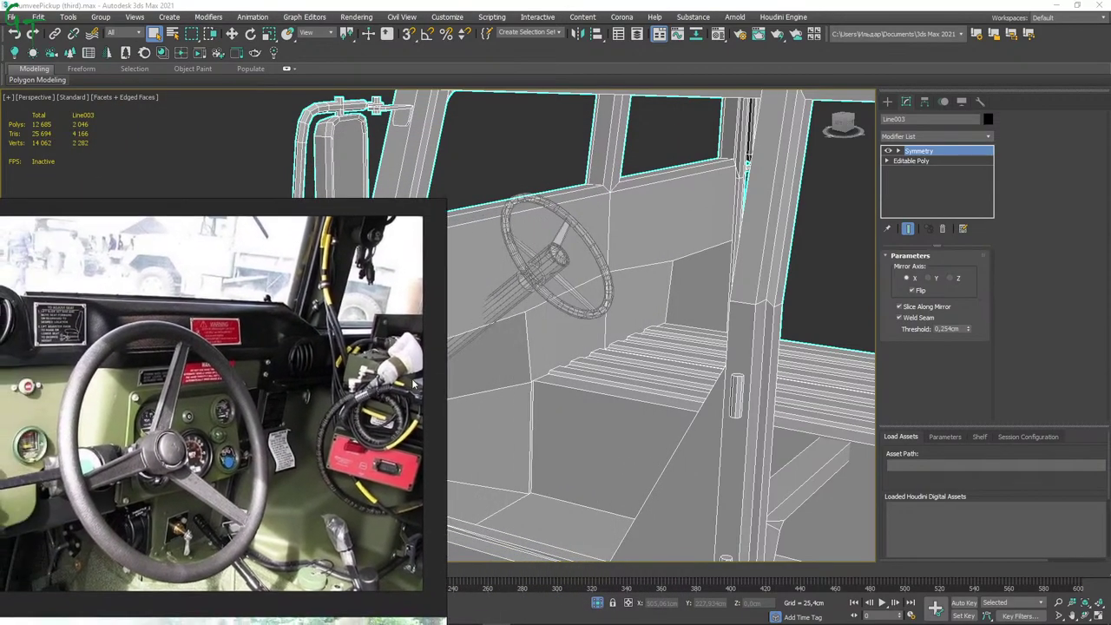
pyautogui.moveTo(651, 331)
pyautogui.keyDown('alt'); pyautogui.mouseDown(button='middle')
pyautogui.moveTo(625, 329)
pyautogui.moveTo(633, 321)
pyautogui.mouseUp(button='middle'); pyautogui.keyUp('alt')
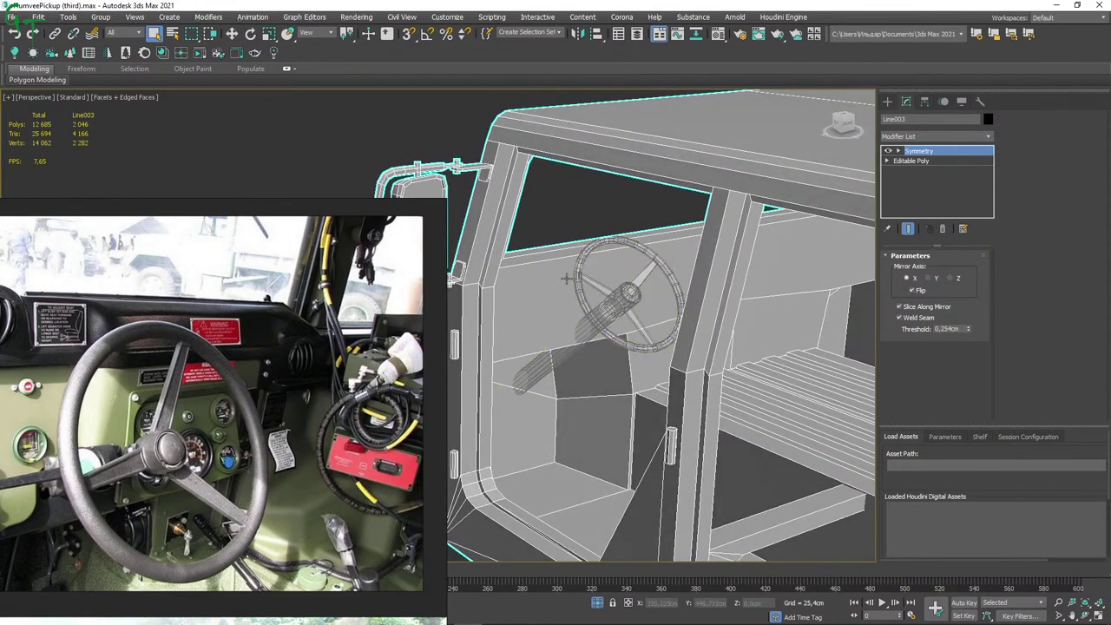
pyautogui.keyDown('alt'); pyautogui.moveTo(689, 314); pyautogui.dragTo(775, 304, button='middle'); pyautogui.keyUp('alt')
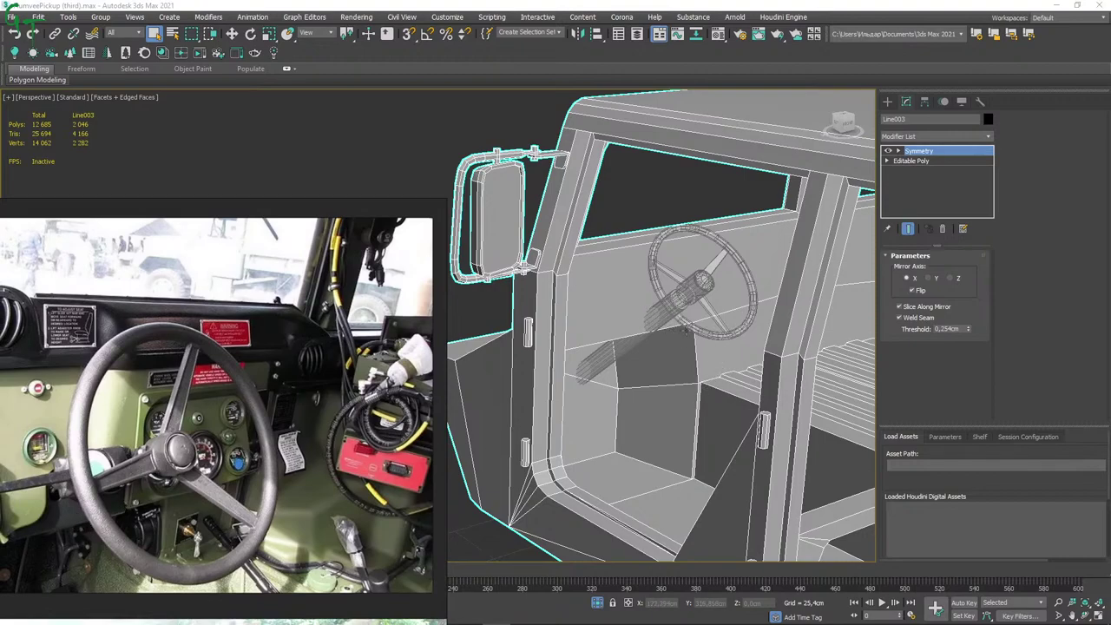
pyautogui.moveTo(631, 351); pyautogui.dragTo(659, 327, button='middle')
pyautogui.scroll(1, 659, 326)
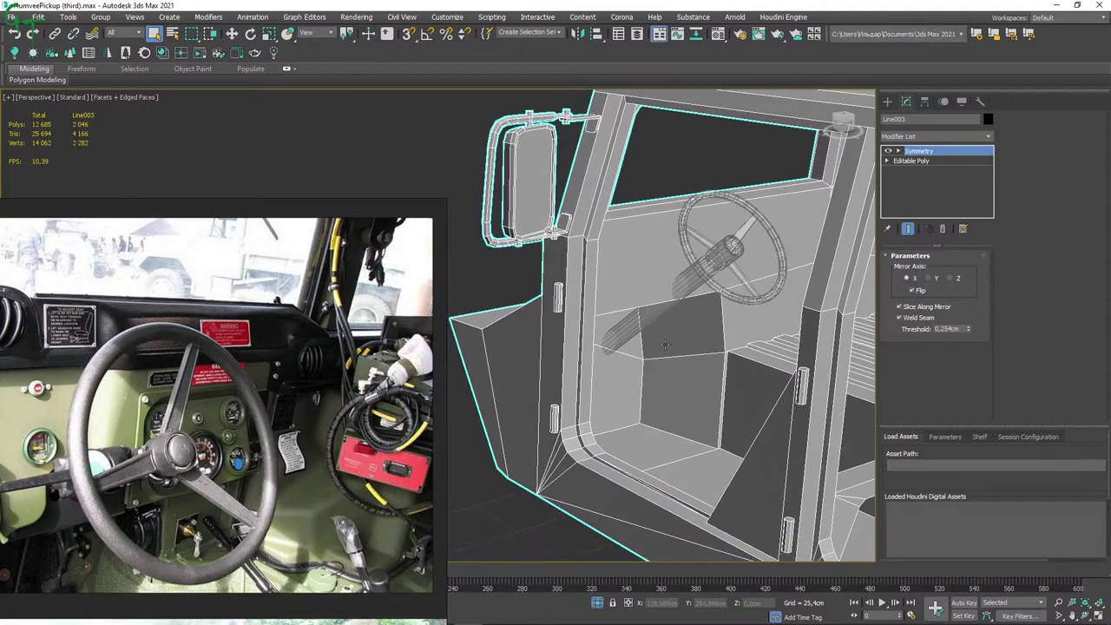
pyautogui.scroll(2, 660, 330)
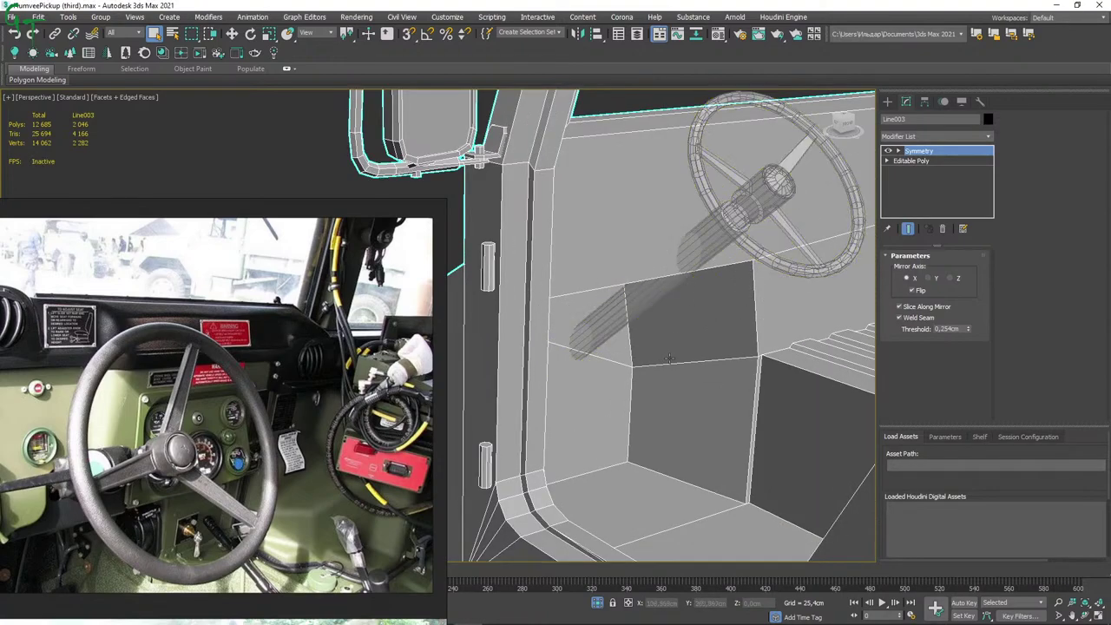
# Zoom the viewport in on the dash panel below the steering wheel.
pyautogui.moveTo(536, 310)
pyautogui.keyDown('alt'); pyautogui.mouseDown(button='middle')
pyautogui.moveTo(780, 339)
pyautogui.moveTo(562, 316)
pyautogui.mouseUp(button='middle'); pyautogui.keyUp('alt')
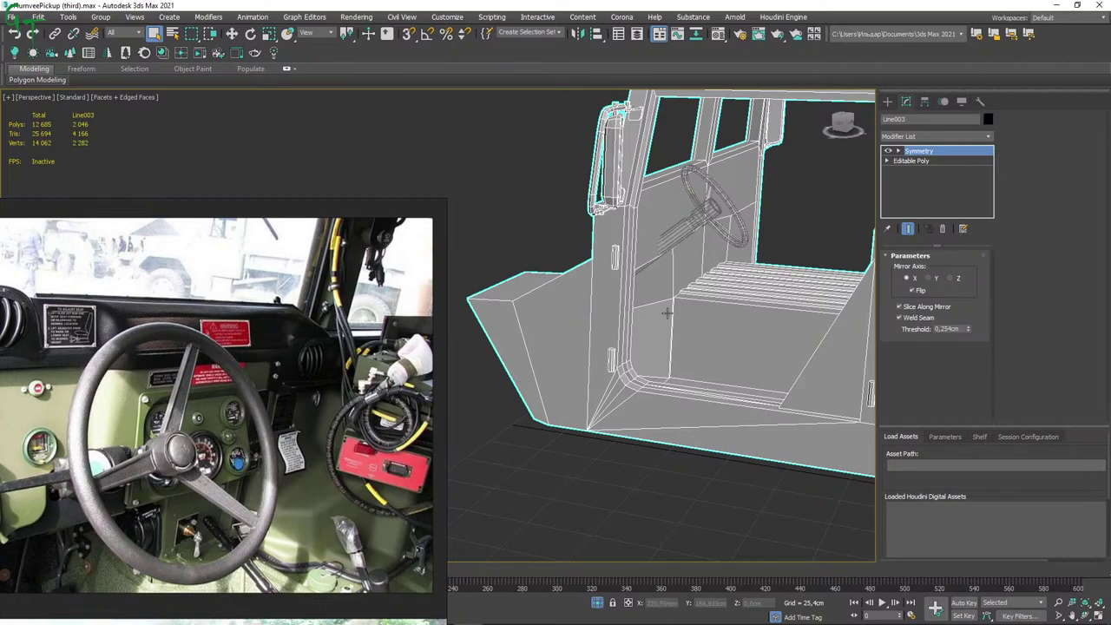
pyautogui.scroll(2, 667, 312)
pyautogui.scroll(3, 656, 296)
pyautogui.scroll(2, 642, 278)
pyautogui.click(635, 267)
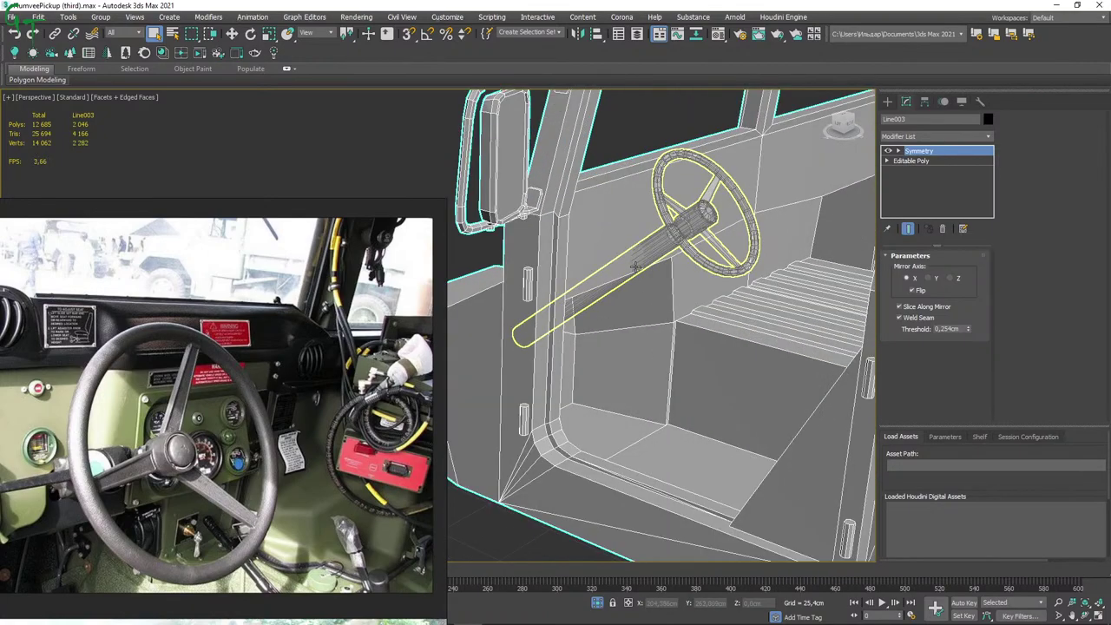
pyautogui.scroll(2, 669, 296)
pyautogui.scroll(2, 703, 318)
pyautogui.scroll(2, 681, 324)
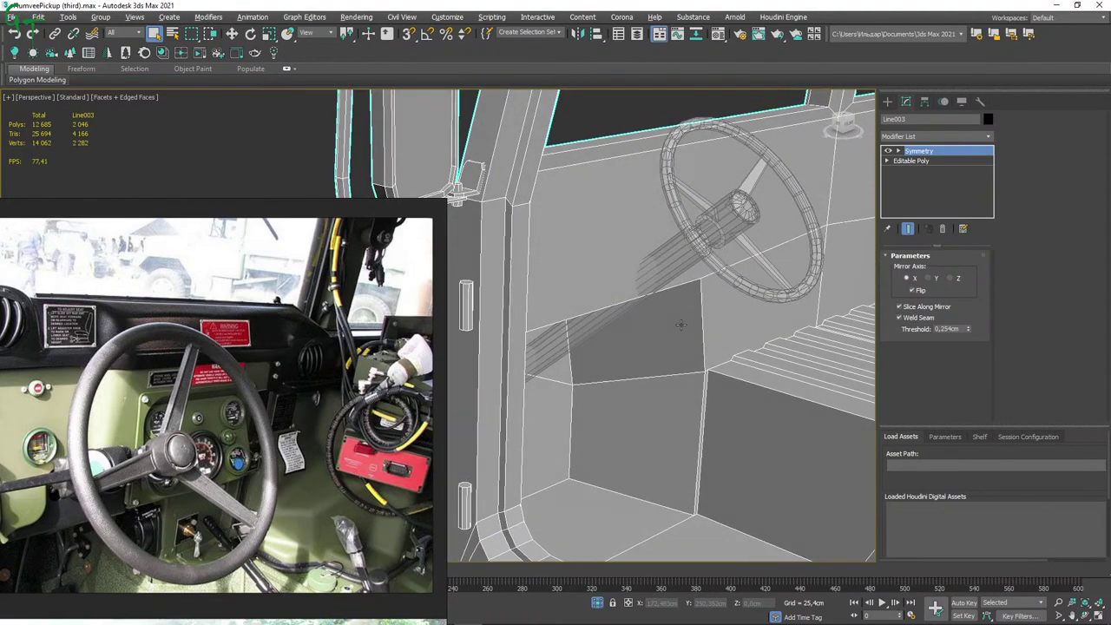
pyautogui.scroll(2, 681, 325)
pyautogui.scroll(-2, 674, 323)
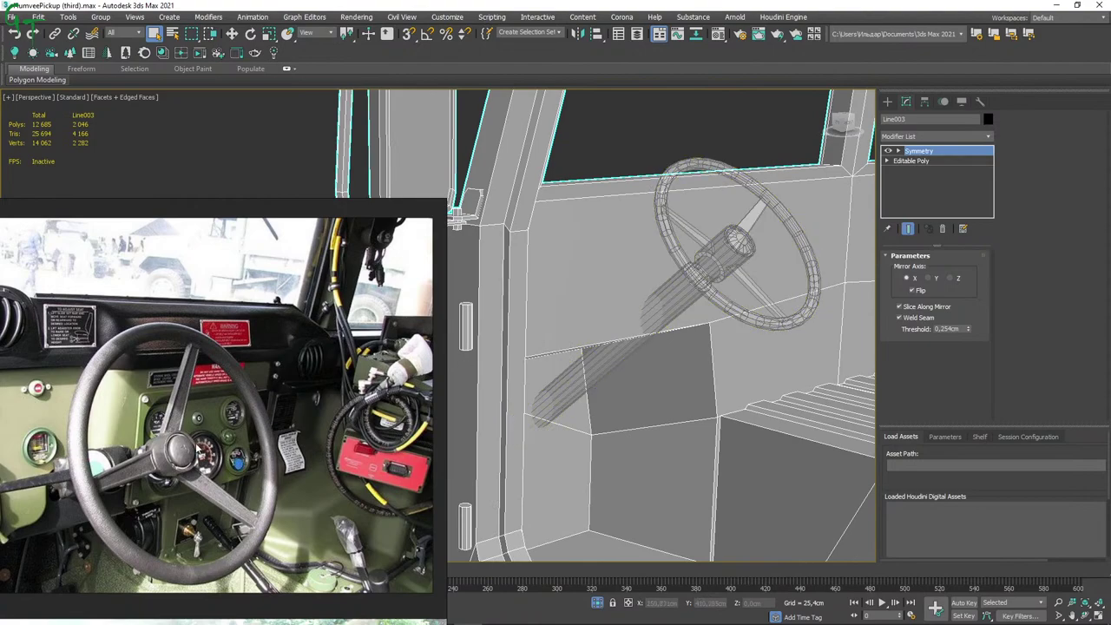
pyautogui.scroll(2, 191, 460)
pyautogui.scroll(-2, 208, 417)
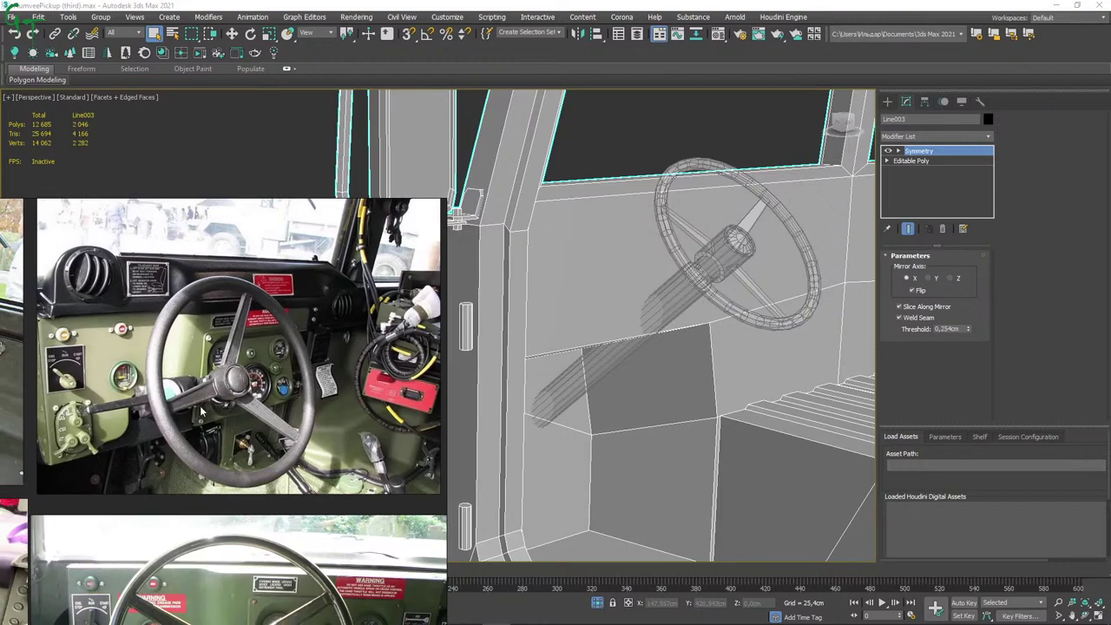
# Bring up the angled steering-column reference photo and select the steering wheel object.
pyautogui.scroll(-2, 228, 401)
pyautogui.scroll(-1, 260, 383)
pyautogui.scroll(1, 287, 382)
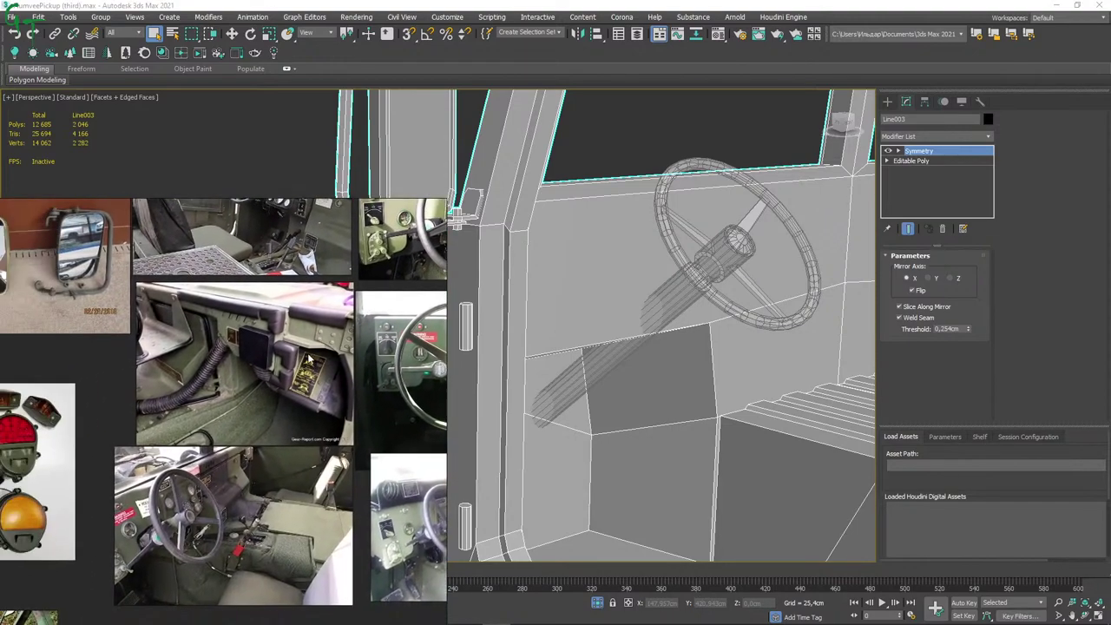
pyautogui.scroll(1, 245, 411)
pyautogui.scroll(2, 256, 373)
pyautogui.scroll(1, 235, 452)
pyautogui.scroll(1, 224, 479)
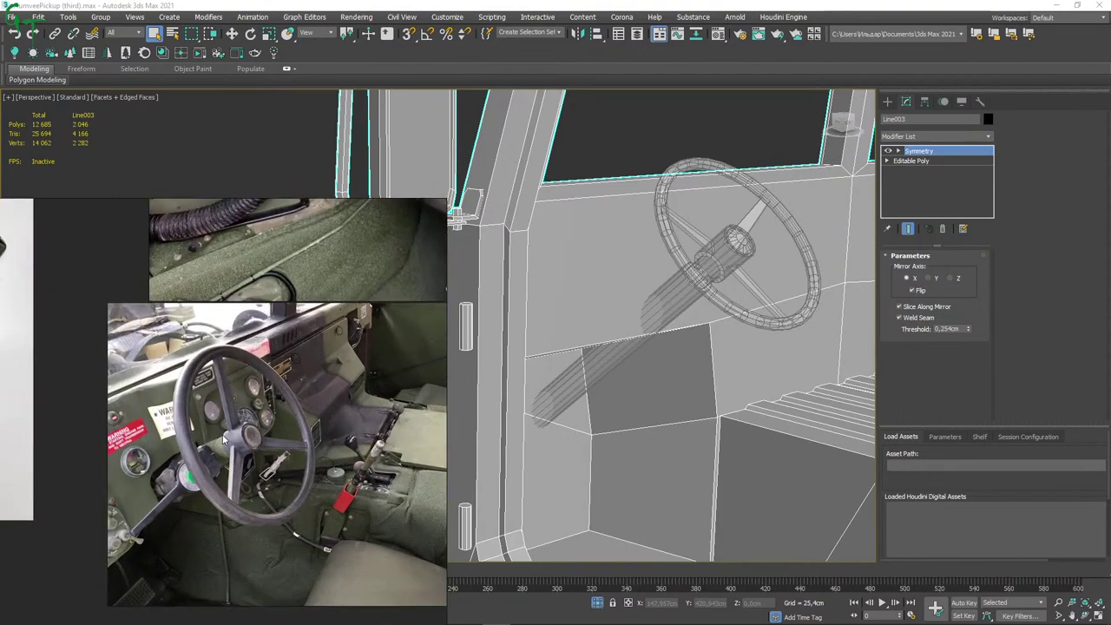
pyautogui.scroll(1, 224, 479)
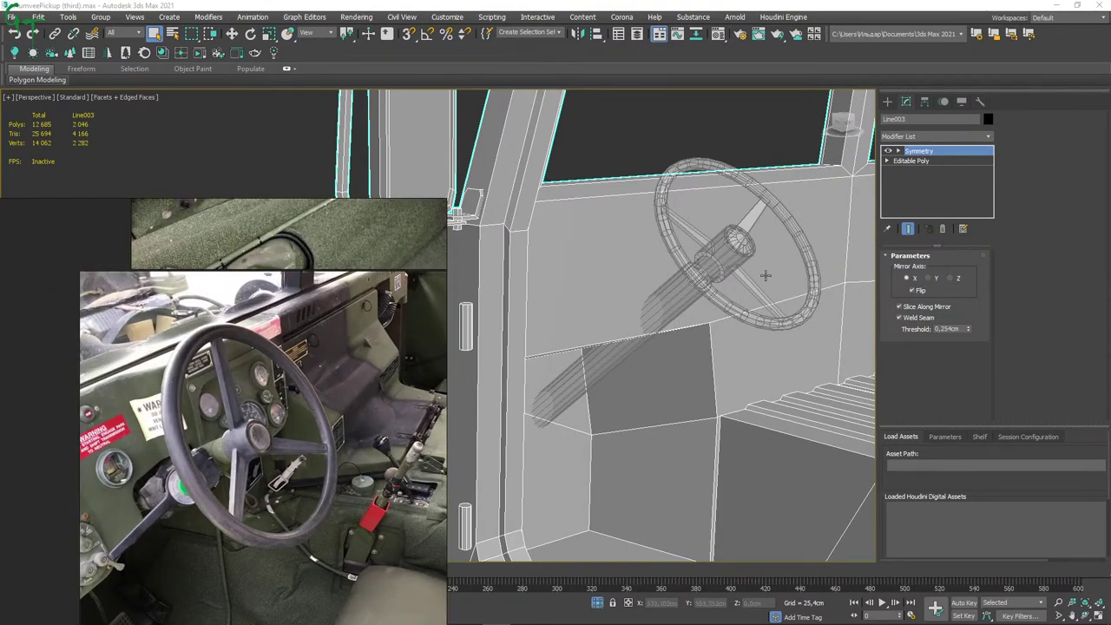
pyautogui.click(733, 266)
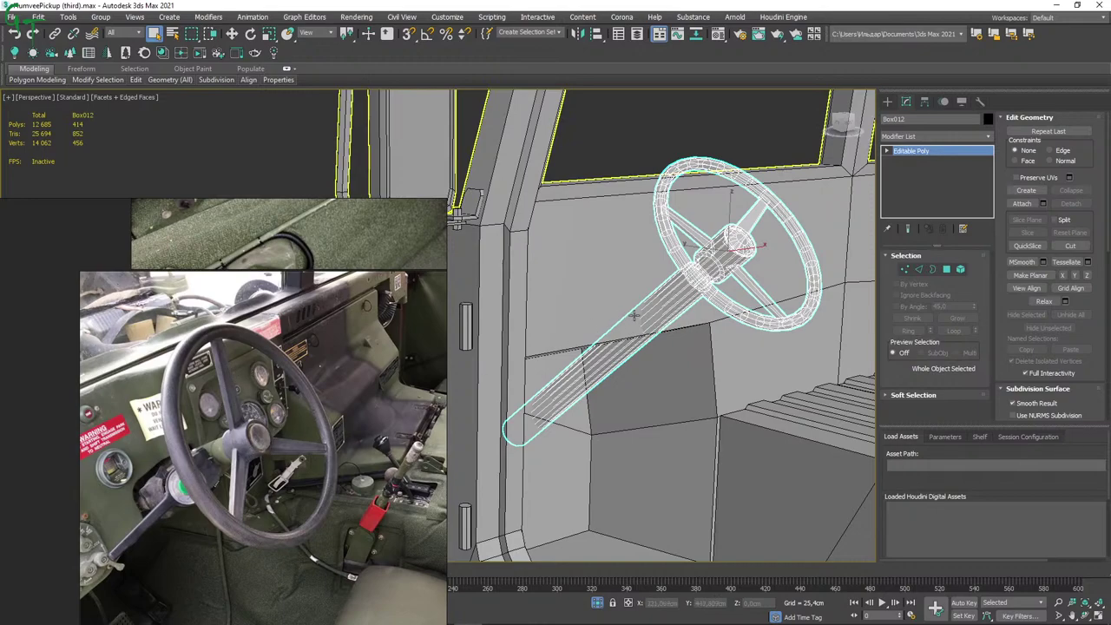
# Rotate the steering wheel and column to tilt them more steeply.
pyautogui.keyDown('alt'); pyautogui.moveTo(738, 334); pyautogui.dragTo(768, 312, button='middle'); pyautogui.keyUp('alt')
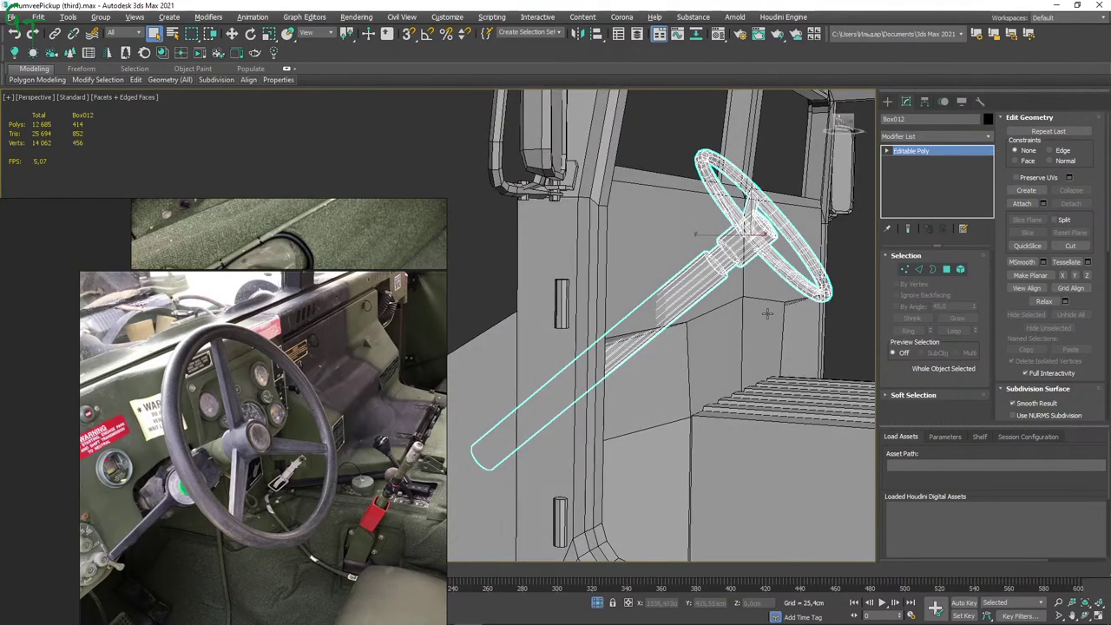
pyautogui.click(251, 35)
pyautogui.moveTo(791, 222); pyautogui.dragTo(792, 230)
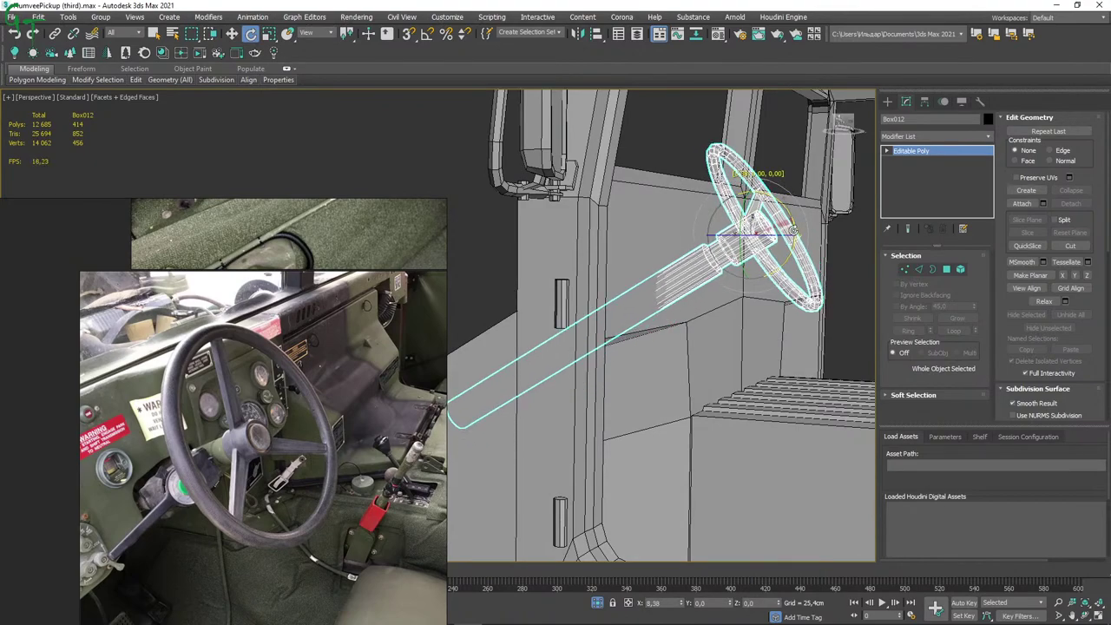
pyautogui.moveTo(792, 230); pyautogui.dragTo(790, 242)
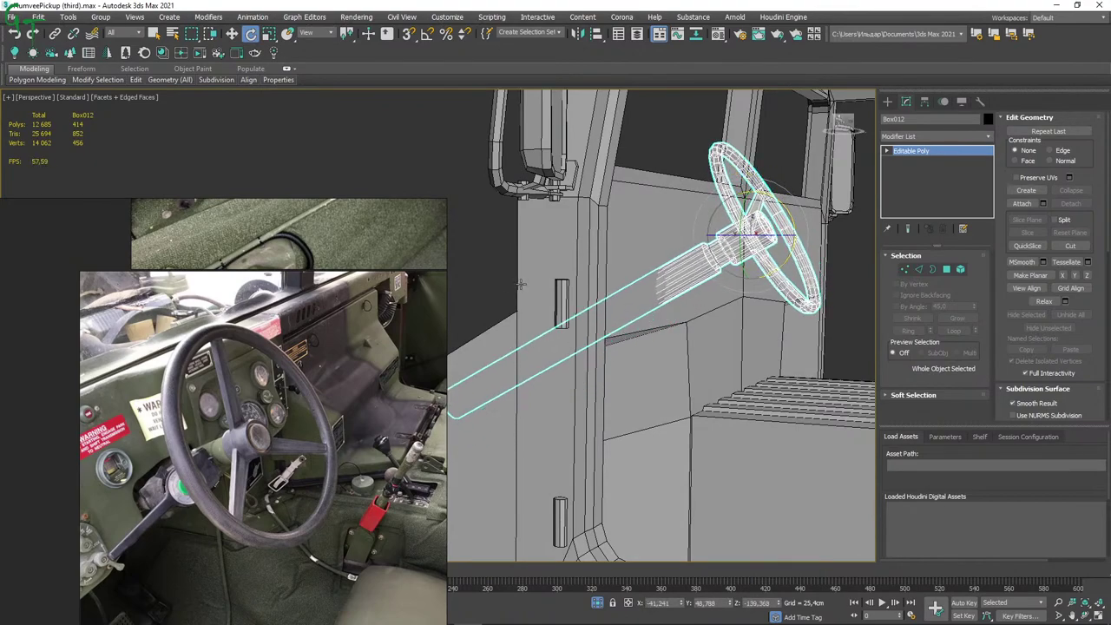
pyautogui.scroll(4, 789, 347)
pyautogui.scroll(3, 788, 354)
pyautogui.scroll(-3, 789, 354)
# Lower the steering wheel about 2 cm along Z.
pyautogui.moveTo(789, 356)
pyautogui.keyDown('alt'); pyautogui.mouseDown(button='middle')
pyautogui.moveTo(784, 396)
pyautogui.moveTo(813, 390)
pyautogui.moveTo(804, 396)
pyautogui.moveTo(682, 392)
pyautogui.moveTo(620, 311)
pyautogui.moveTo(556, 296)
pyautogui.mouseUp(button='middle'); pyautogui.keyUp('alt')
pyautogui.scroll(3, 620, 311)
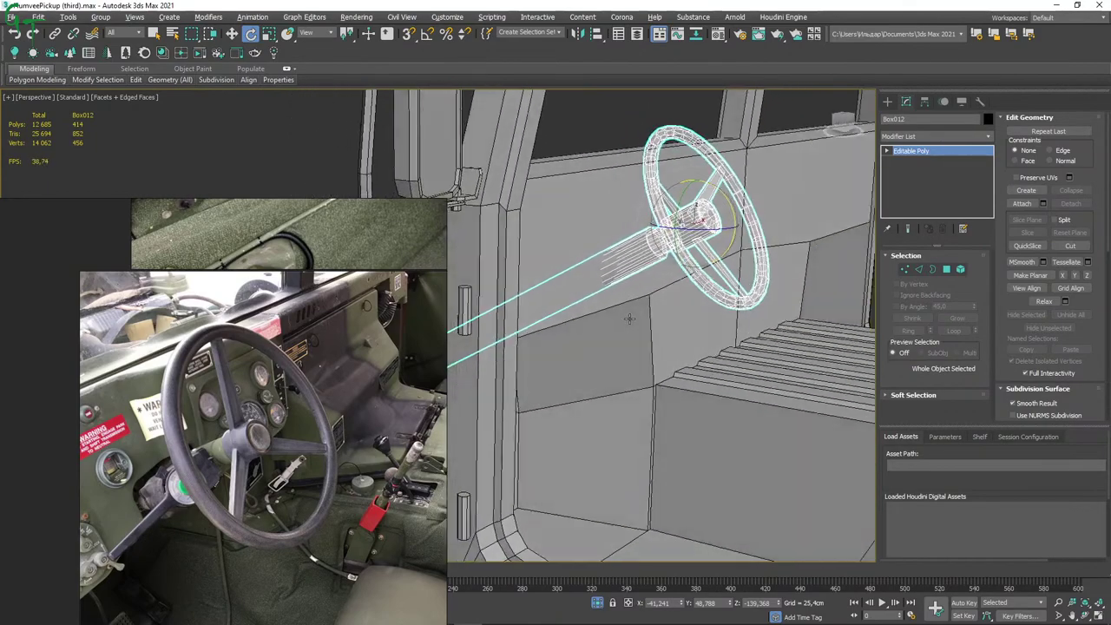
pyautogui.click(232, 33)
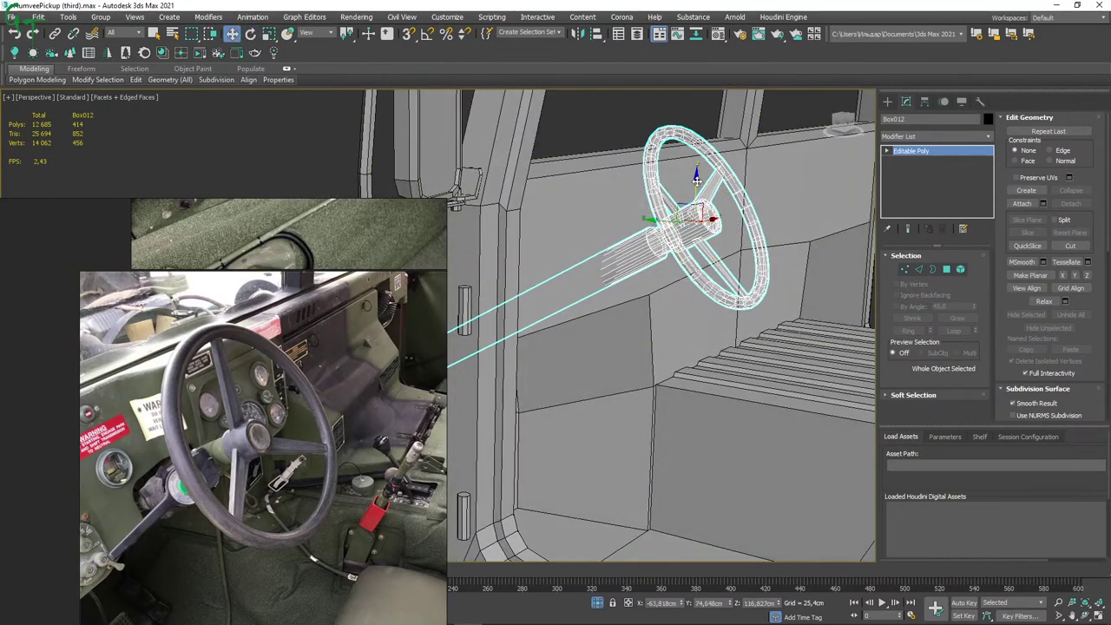
pyautogui.moveTo(696, 179); pyautogui.dragTo(697, 187)
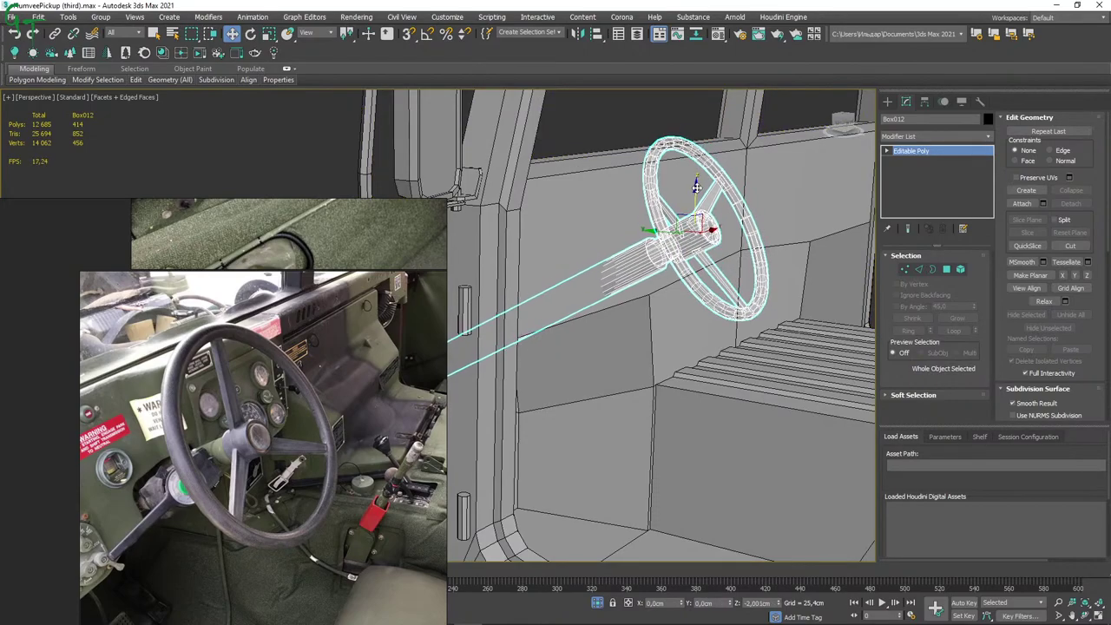
# Push the reference window mostly off-screen and reselect the cab body.
pyautogui.moveTo(697, 187)
pyautogui.keyDown('alt'); pyautogui.mouseDown(button='middle')
pyautogui.moveTo(684, 302)
pyautogui.moveTo(831, 314)
pyautogui.moveTo(549, 326)
pyautogui.moveTo(657, 305)
pyautogui.mouseUp(button='middle'); pyautogui.keyUp('alt')
pyautogui.scroll(5, 831, 315)
pyautogui.scroll(-5, 831, 315)
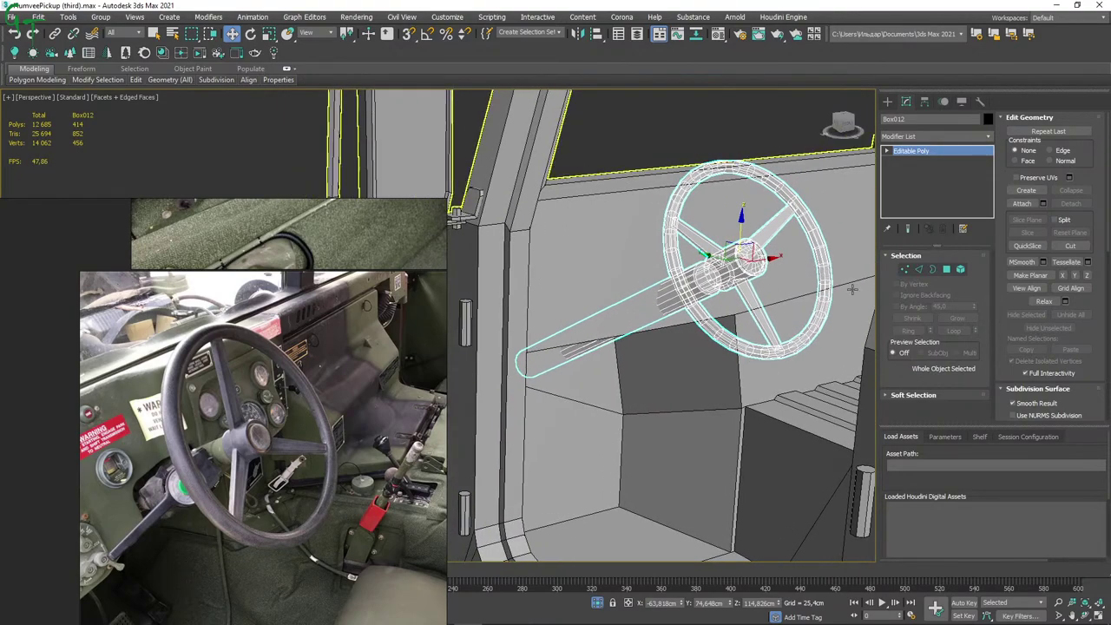
pyautogui.moveTo(332, 379); pyautogui.dragTo(293, 417)
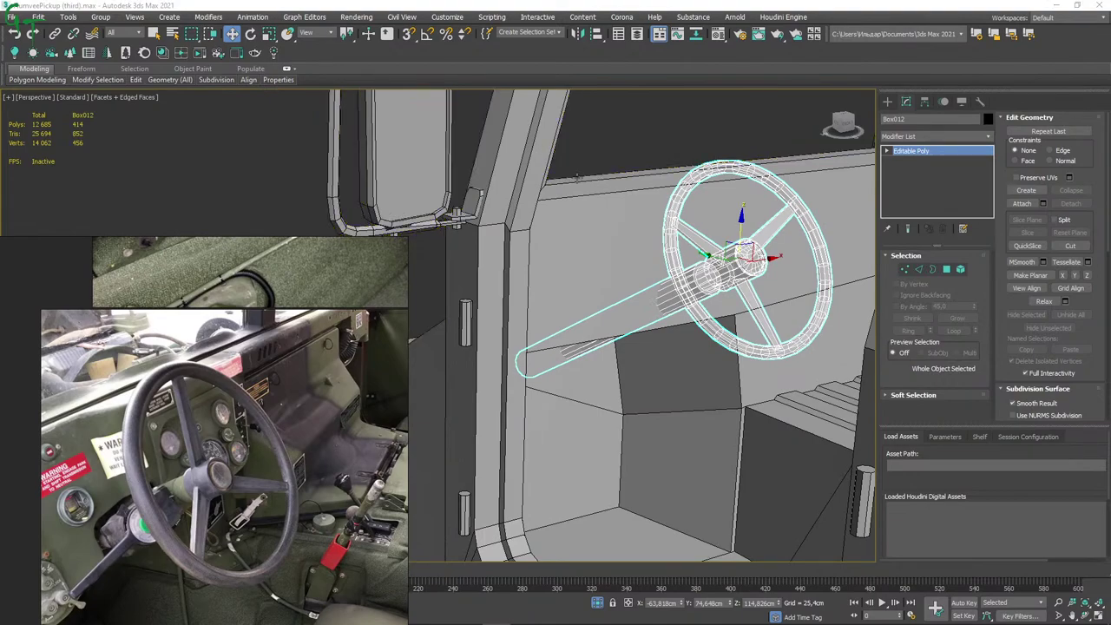
pyautogui.moveTo(349, 337)
pyautogui.mouseDown()
pyautogui.moveTo(288, 482)
pyautogui.moveTo(177, 559)
pyautogui.moveTo(149, 621)
pyautogui.mouseUp()
pyautogui.scroll(-3, 596, 322)
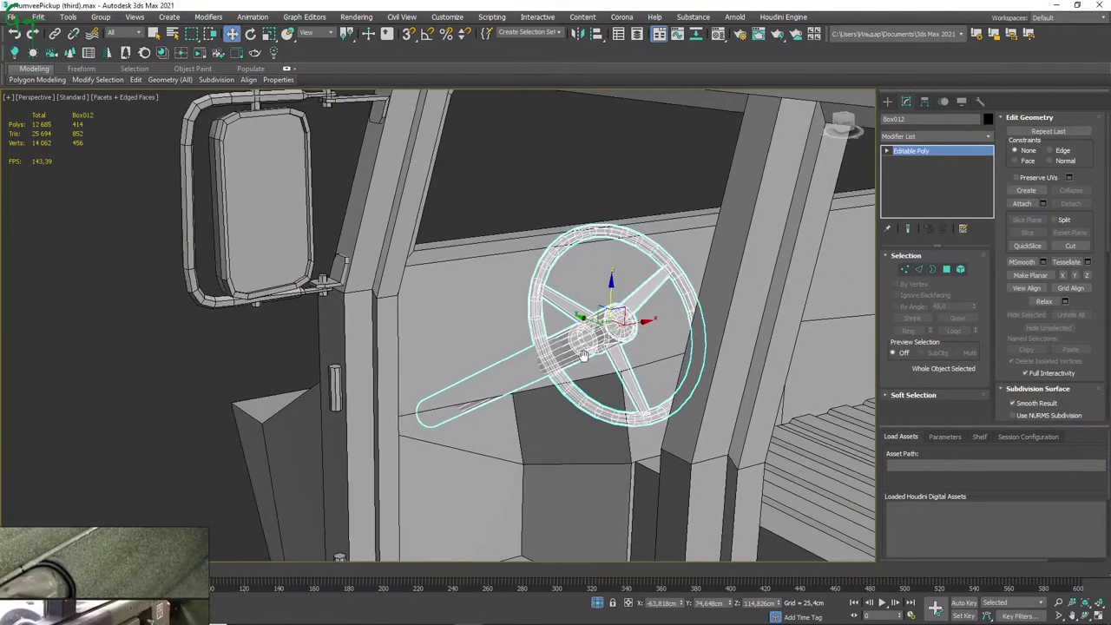
pyautogui.keyDown('alt'); pyautogui.moveTo(596, 322); pyautogui.dragTo(509, 310, button='middle'); pyautogui.keyUp('alt')
pyautogui.click(508, 310)
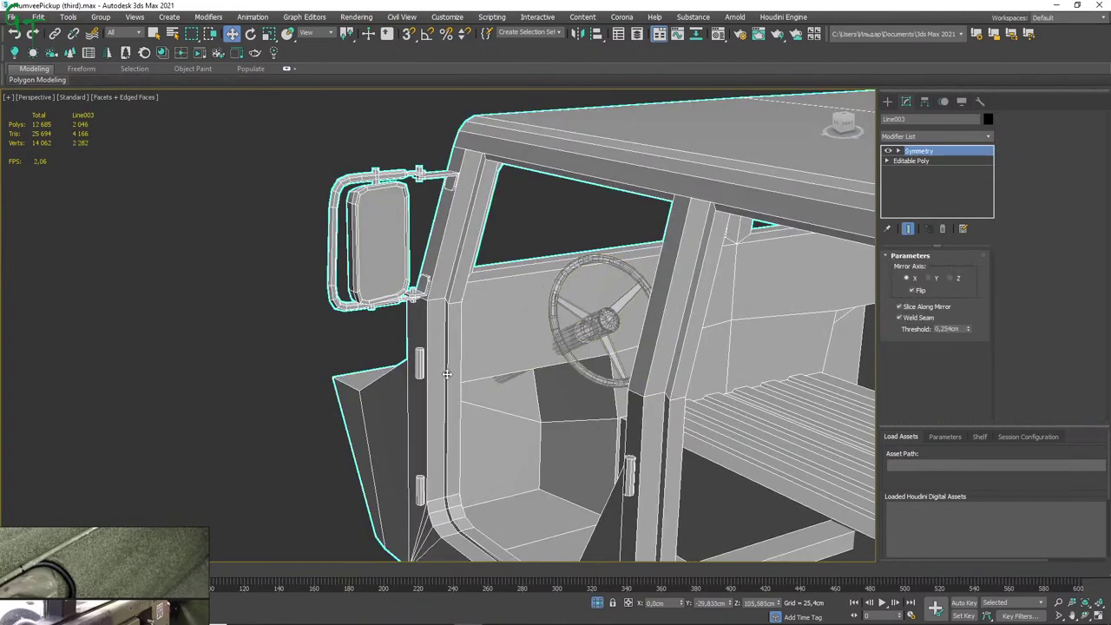
# Select the dashboard panel behind the wheel and drag its lower right corner vertex down along Z.
pyautogui.click(912, 162)
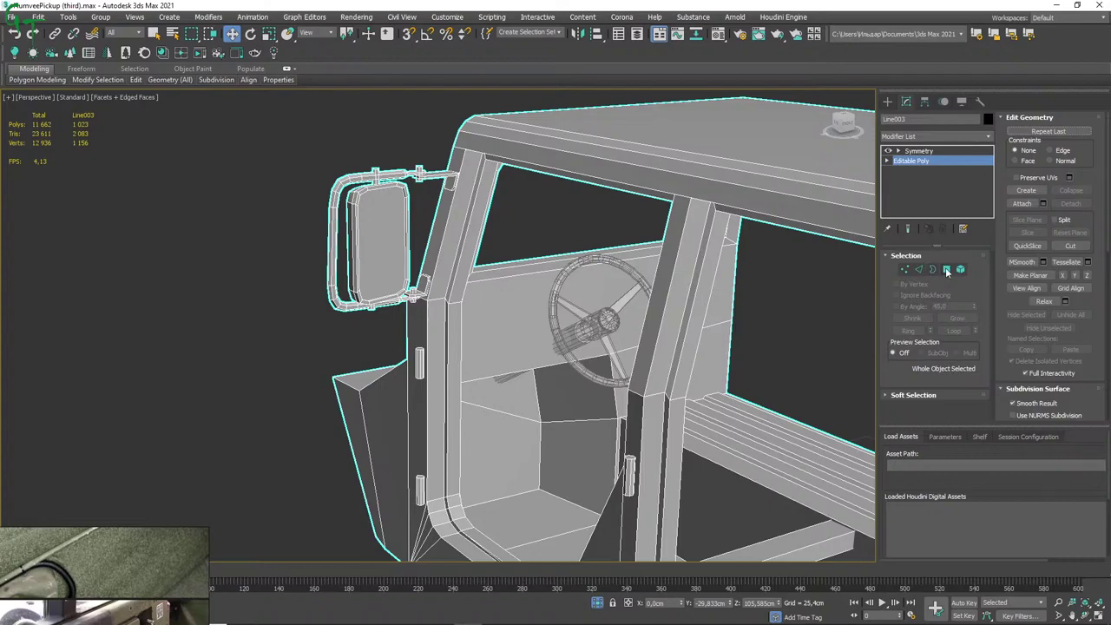
pyautogui.click(947, 270)
pyautogui.click(576, 310)
pyautogui.scroll(5, 582, 310)
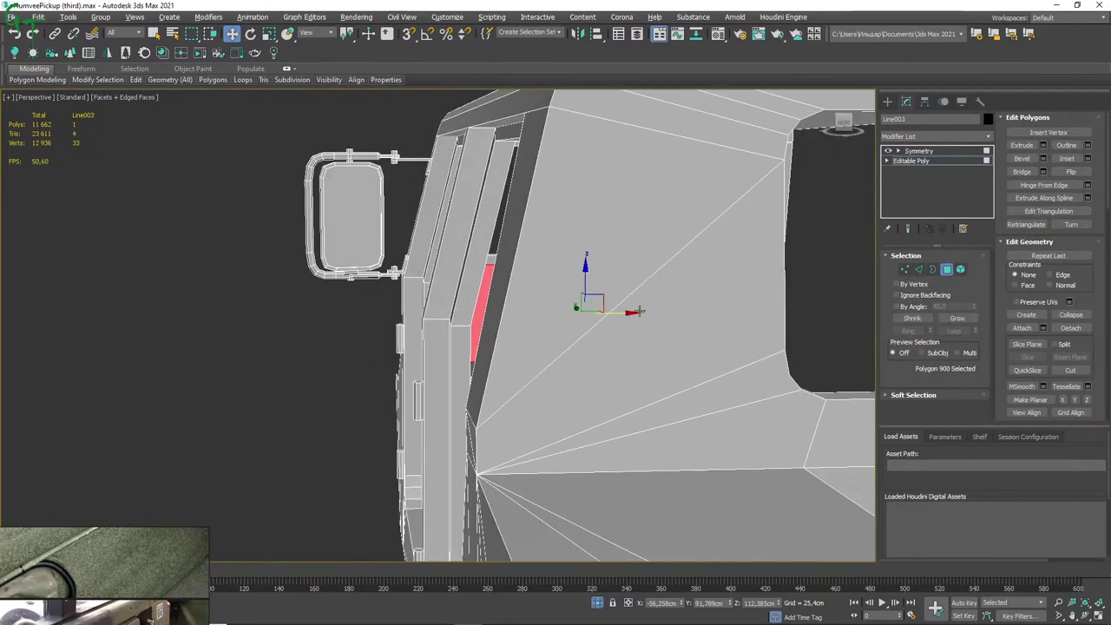
pyautogui.scroll(-5, 638, 311)
pyautogui.scroll(3, 675, 359)
pyautogui.scroll(-1, 615, 293)
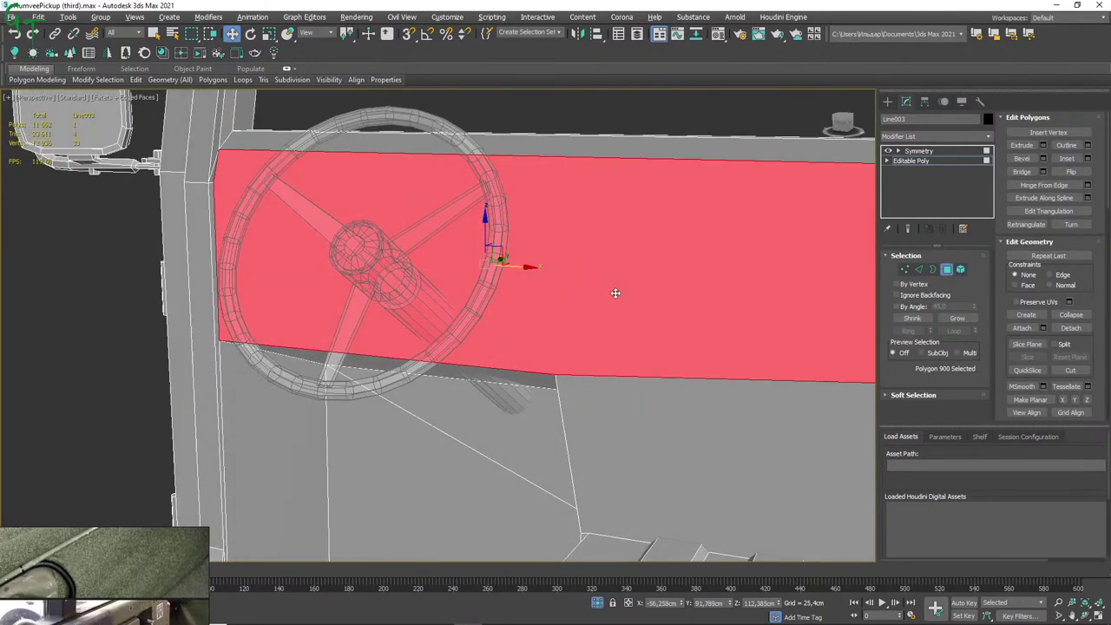
pyautogui.moveTo(615, 294)
pyautogui.keyDown('alt'); pyautogui.mouseDown(button='middle')
pyautogui.moveTo(620, 273)
pyautogui.moveTo(640, 265)
pyautogui.moveTo(457, 263)
pyautogui.moveTo(472, 268)
pyautogui.moveTo(481, 303)
pyautogui.mouseUp(button='middle'); pyautogui.keyUp('alt')
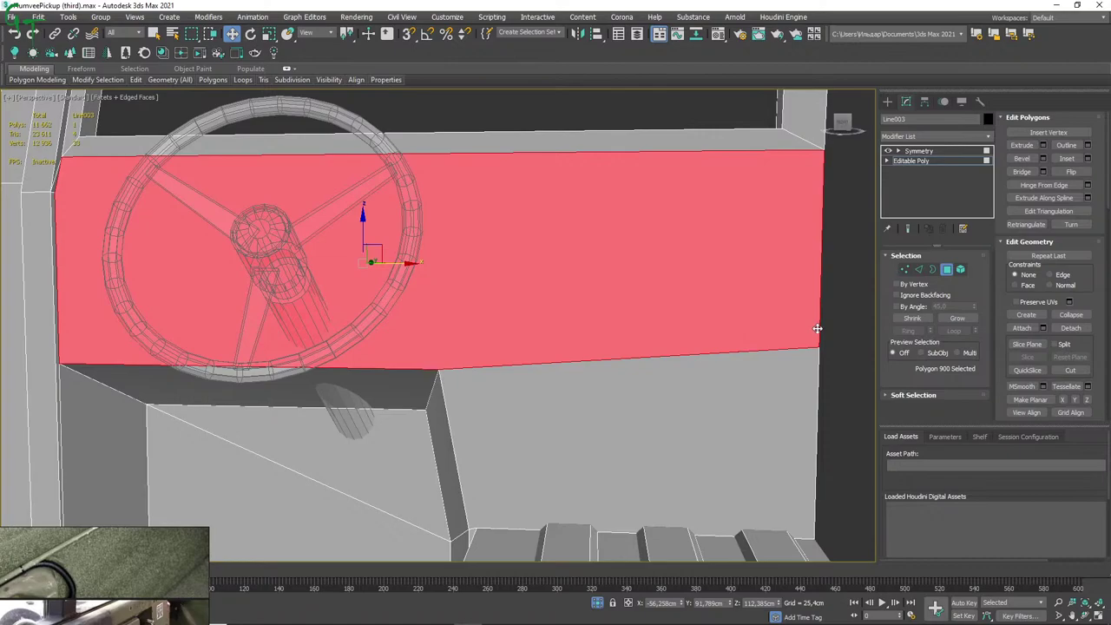
pyautogui.moveTo(735, 310)
pyautogui.keyDown('alt'); pyautogui.mouseDown(button='middle')
pyautogui.moveTo(741, 300)
pyautogui.moveTo(725, 298)
pyautogui.mouseUp(button='middle'); pyautogui.keyUp('alt')
pyautogui.click(906, 269)
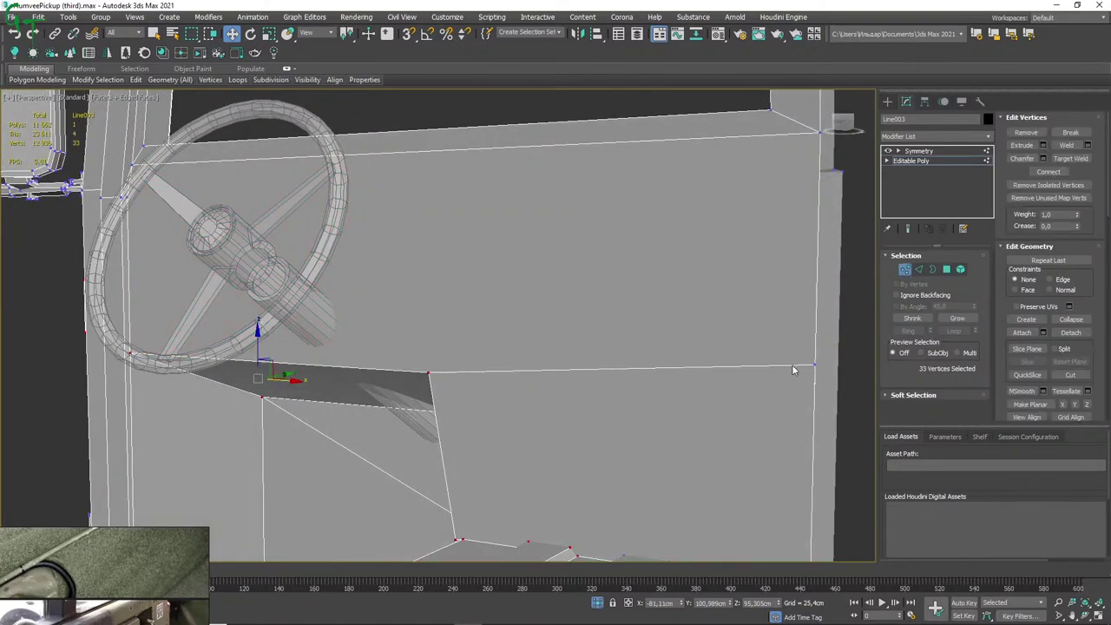
pyautogui.moveTo(818, 379); pyautogui.dragTo(821, 406)
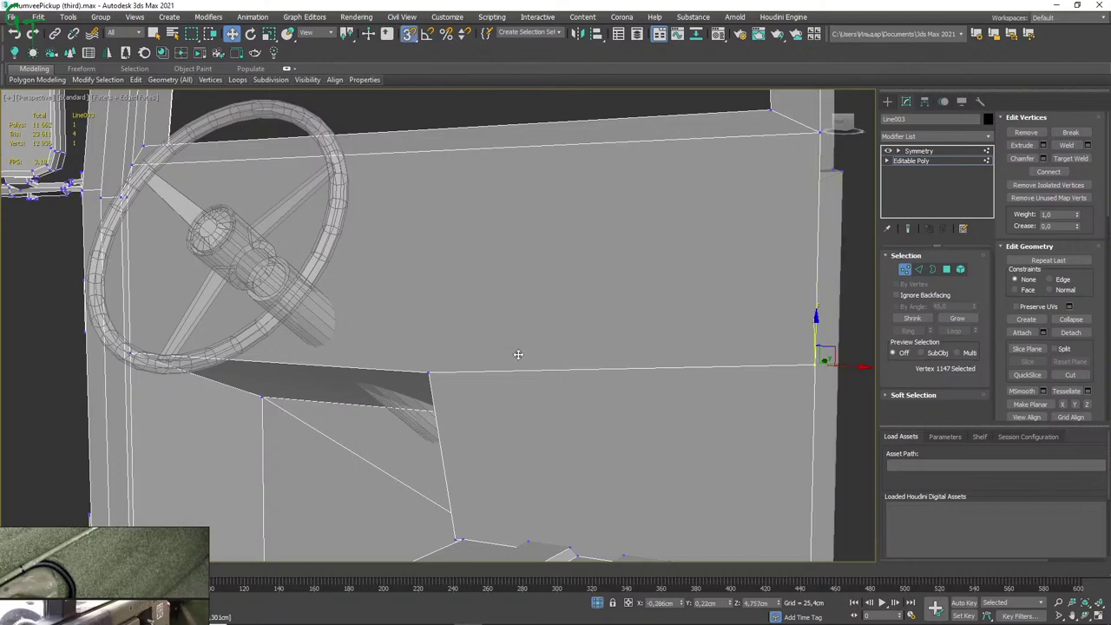
pyautogui.moveTo(518, 354); pyautogui.dragTo(423, 375)
# Orbit, zoom and pan around the dashboard to check the downward-sloping bottom edge.
pyautogui.moveTo(442, 306)
pyautogui.keyDown('alt'); pyautogui.mouseDown(button='middle')
pyautogui.moveTo(590, 327)
pyautogui.moveTo(442, 313)
pyautogui.moveTo(419, 298)
pyautogui.moveTo(501, 241)
pyautogui.moveTo(519, 196)
pyautogui.moveTo(434, 184)
pyautogui.moveTo(340, 206)
pyautogui.moveTo(454, 273)
pyautogui.moveTo(552, 242)
pyautogui.mouseUp(button='middle'); pyautogui.keyUp('alt')
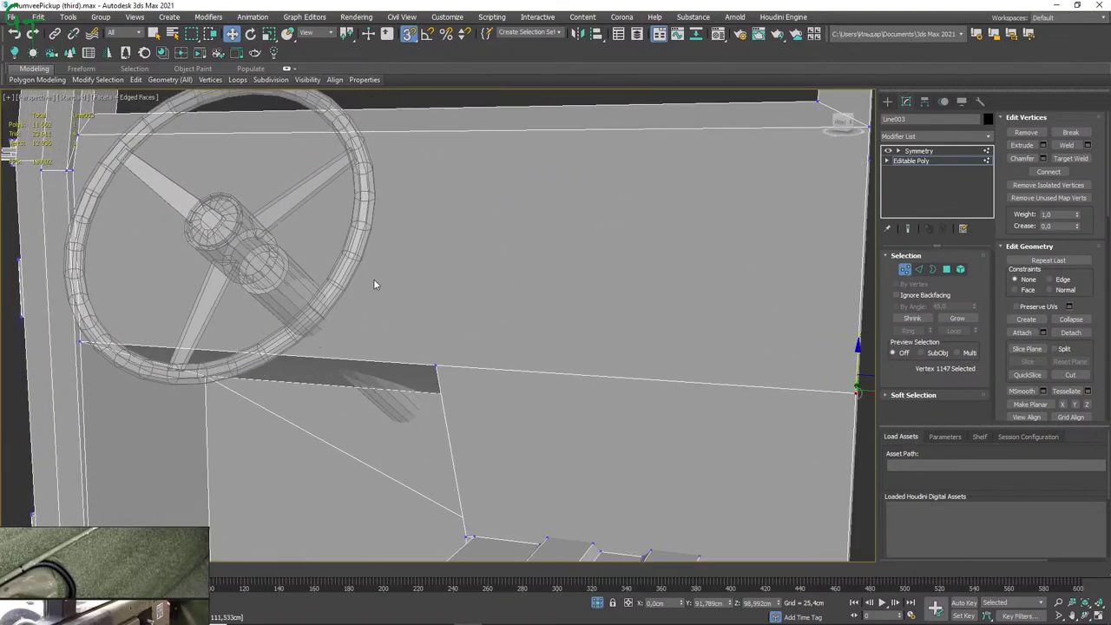
pyautogui.moveTo(374, 284)
pyautogui.keyDown('alt'); pyautogui.mouseDown(button='middle')
pyautogui.moveTo(524, 310)
pyautogui.moveTo(610, 295)
pyautogui.mouseUp(button='middle'); pyautogui.keyUp('alt')
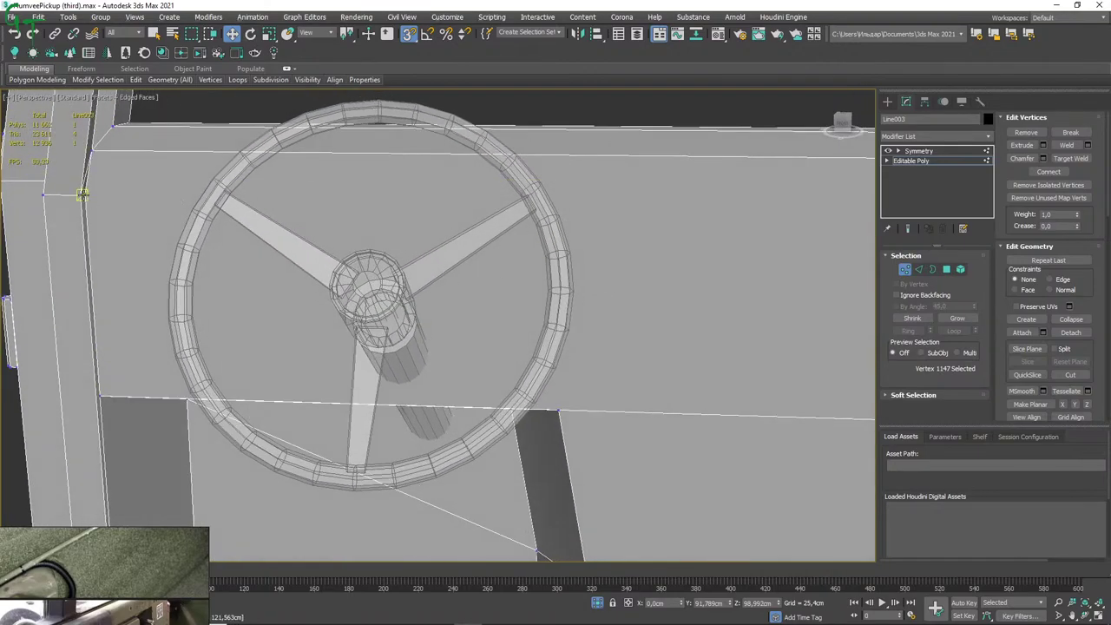
pyautogui.scroll(-2, 120, 194)
pyautogui.scroll(8, 108, 209)
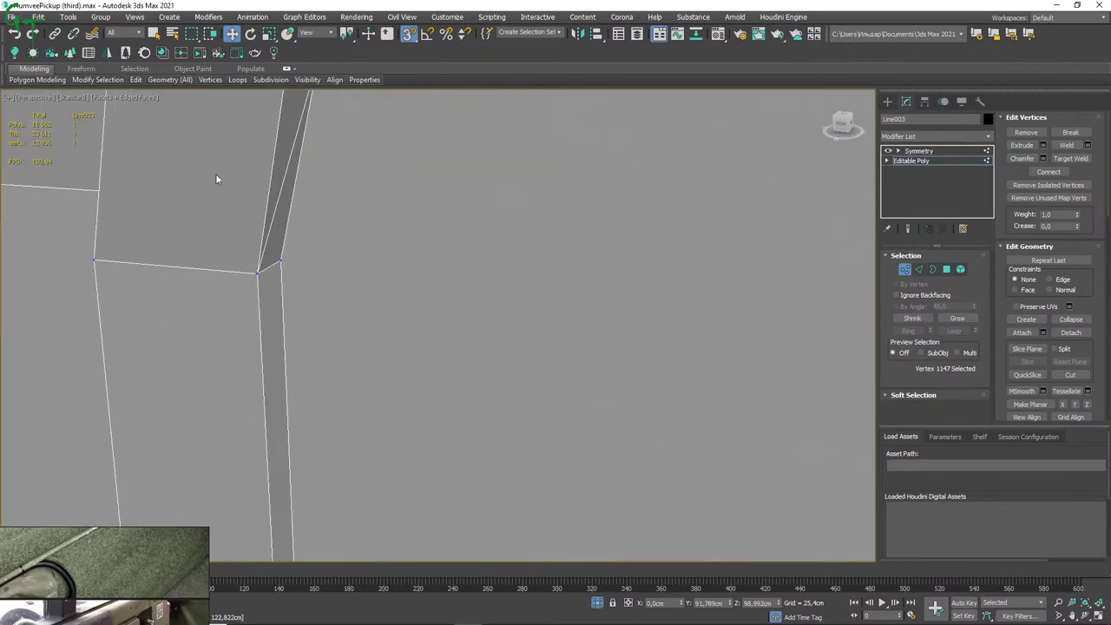
pyautogui.scroll(-4, 261, 226)
pyautogui.keyDown('alt'); pyautogui.moveTo(379, 278); pyautogui.dragTo(524, 325, button='middle'); pyautogui.keyUp('alt')
pyautogui.scroll(2, 474, 287)
pyautogui.scroll(2, 436, 242)
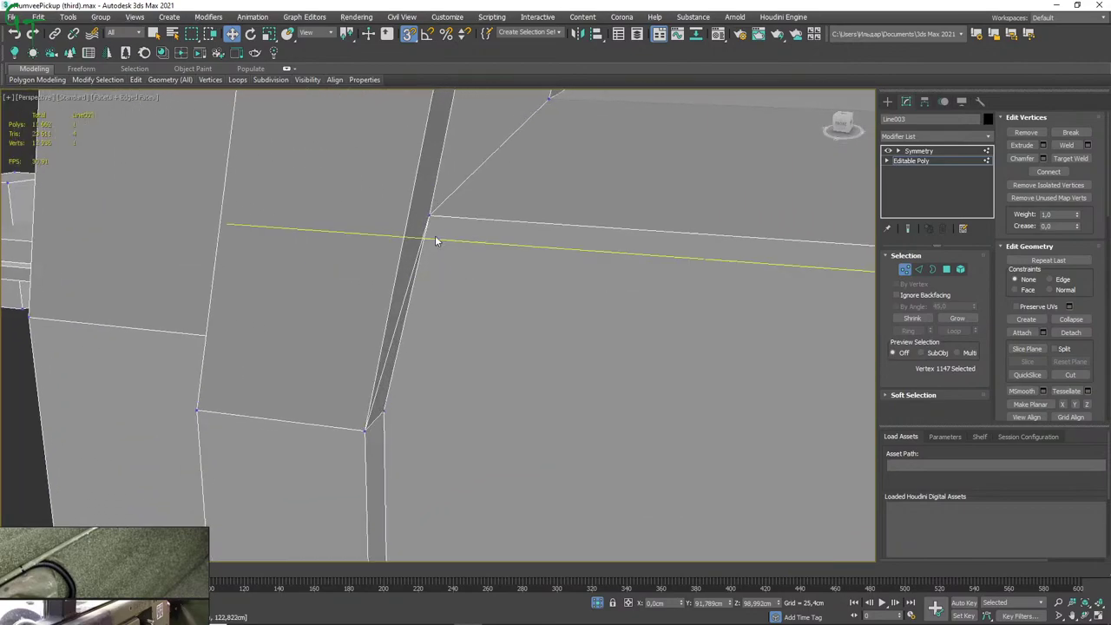
pyautogui.scroll(-5, 436, 242)
pyautogui.scroll(3, 502, 280)
pyautogui.scroll(2, 663, 318)
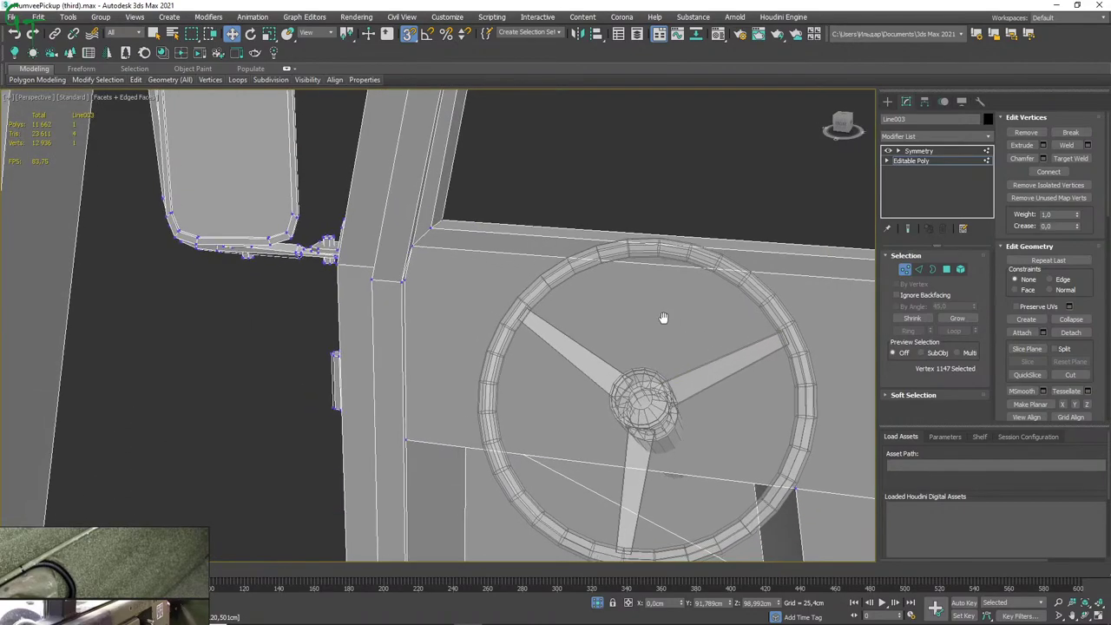
pyautogui.scroll(3, 608, 282)
pyautogui.scroll(-3, 688, 307)
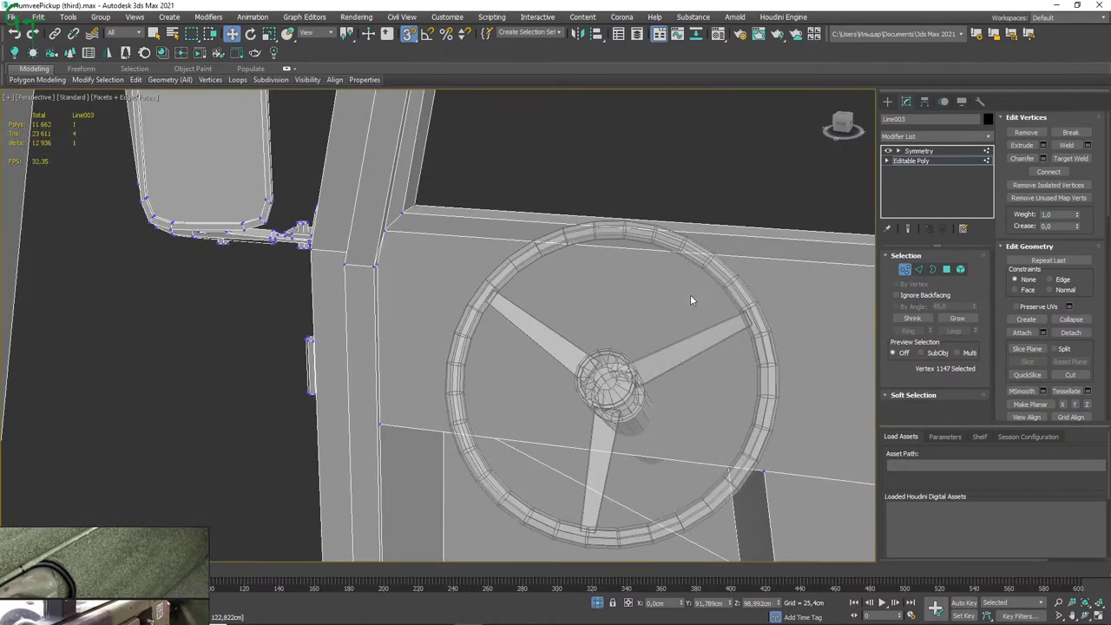
pyautogui.moveTo(690, 295)
pyautogui.mouseDown(button='middle')
pyautogui.moveTo(703, 325)
pyautogui.moveTo(725, 319)
pyautogui.moveTo(484, 278)
pyautogui.mouseUp(button='middle')
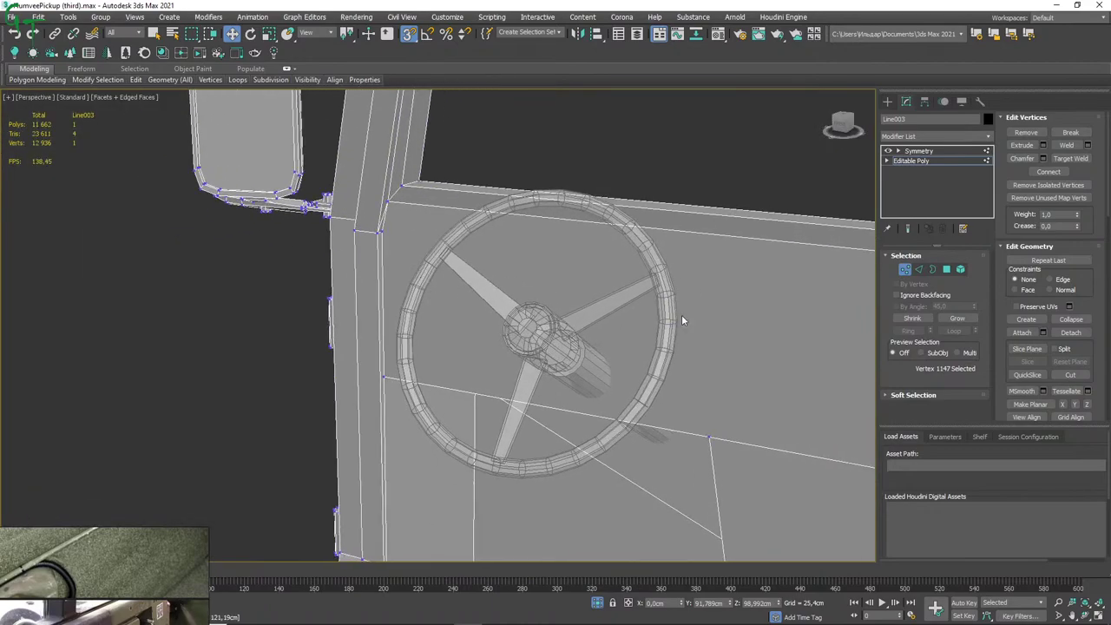
pyautogui.moveTo(682, 318)
pyautogui.mouseDown(button='middle')
pyautogui.moveTo(508, 342)
pyautogui.moveTo(380, 280)
pyautogui.mouseUp(button='middle')
pyautogui.scroll(3, 453, 270)
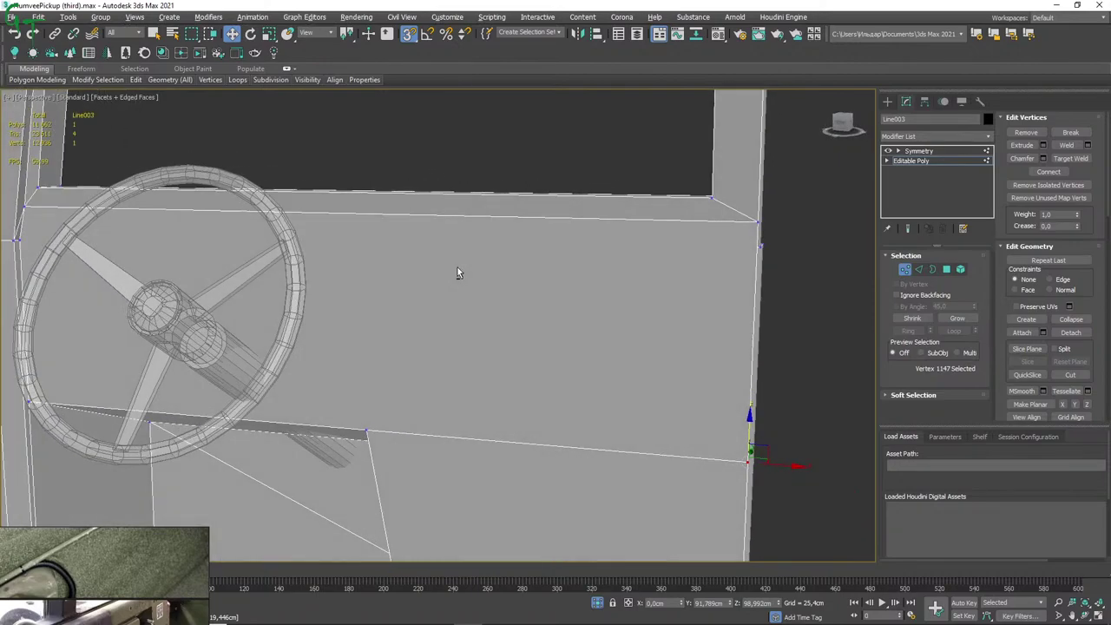
pyautogui.moveTo(478, 280)
pyautogui.mouseDown(button='middle')
pyautogui.moveTo(561, 293)
pyautogui.moveTo(498, 294)
pyautogui.mouseUp(button='middle')
pyautogui.scroll(-2, 560, 293)
pyautogui.scroll(-8, 504, 290)
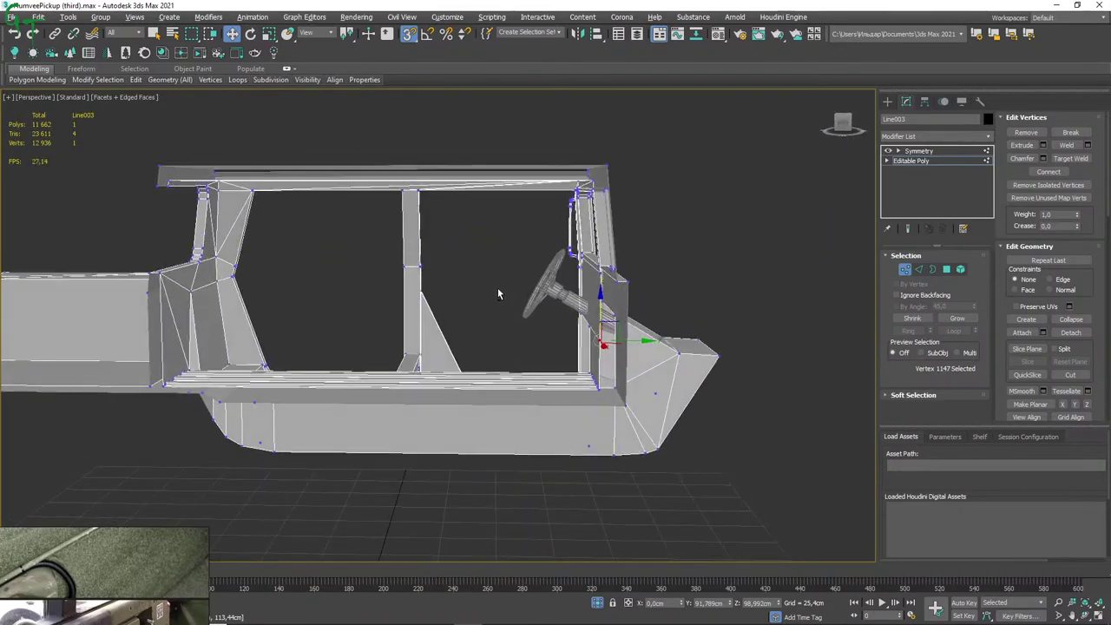
# Select the cab's polygons in Polygon mode, excluding the roof strip.
pyautogui.click(950, 270)
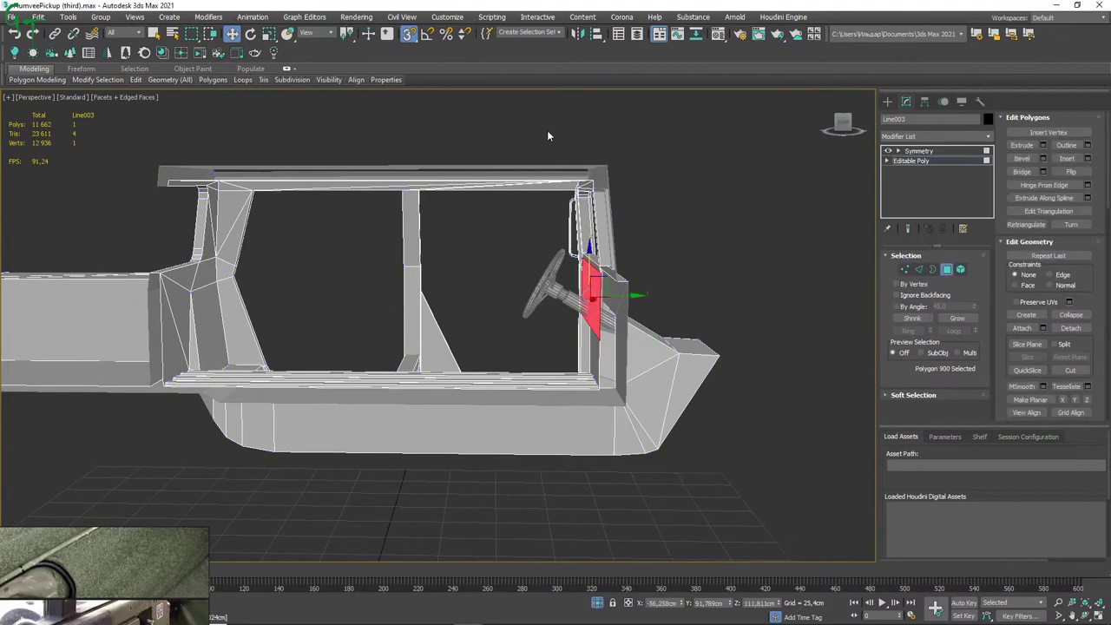
pyautogui.moveTo(754, 507); pyautogui.dragTo(754, 507)
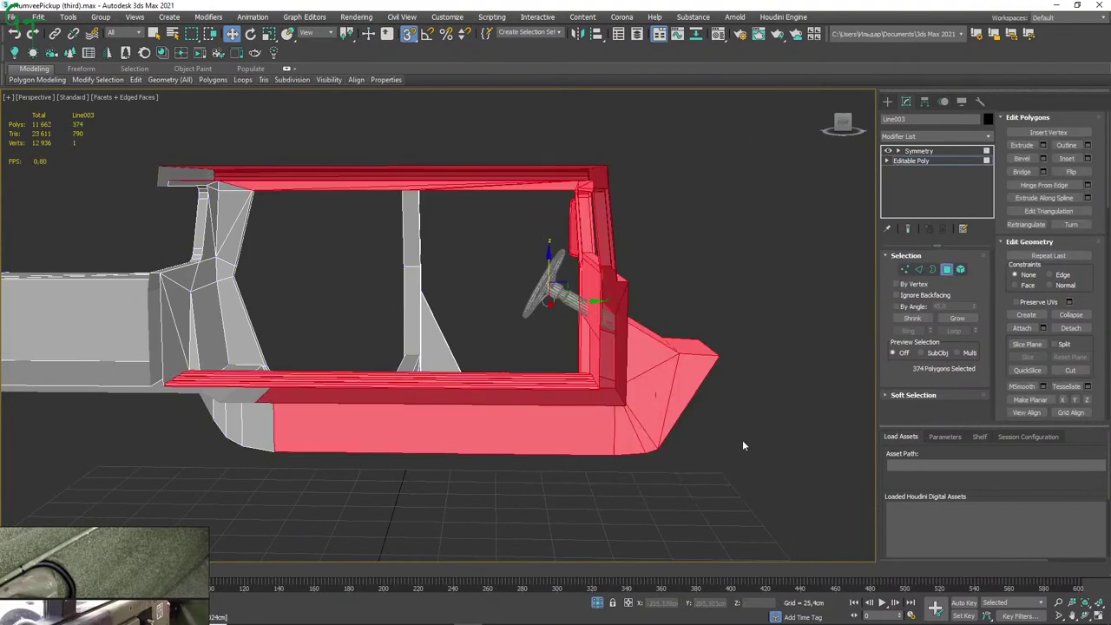
pyautogui.moveTo(756, 401)
pyautogui.keyDown('alt'); pyautogui.mouseDown(button='middle')
pyautogui.moveTo(760, 414)
pyautogui.moveTo(781, 404)
pyautogui.moveTo(765, 407)
pyautogui.mouseUp(button='middle'); pyautogui.keyUp('alt')
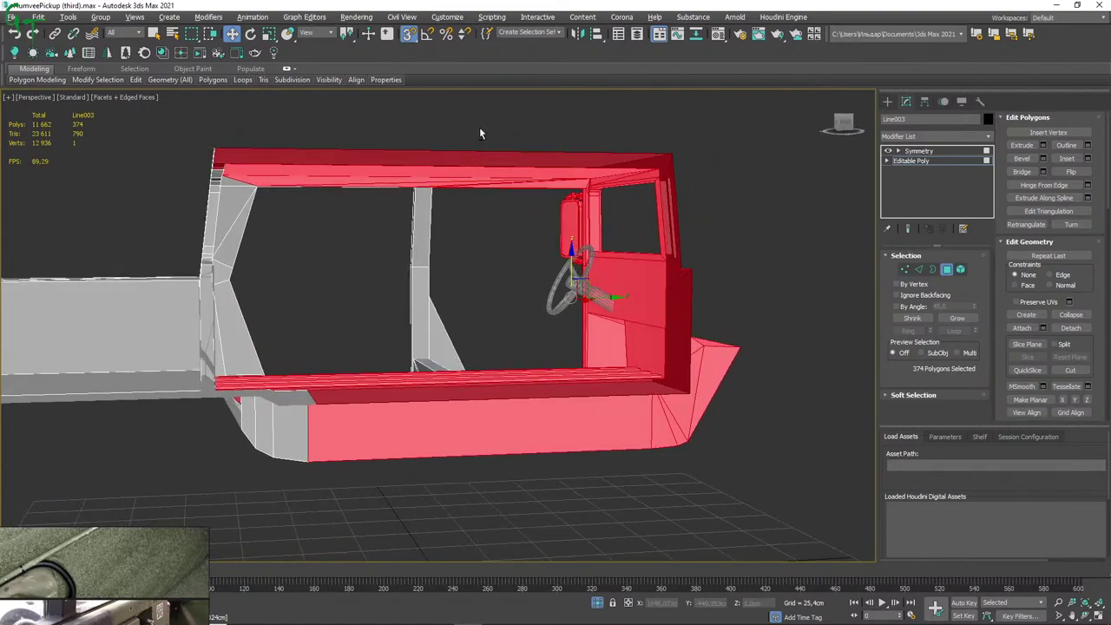
pyautogui.keyDown('alt'); pyautogui.moveTo(480, 126); pyautogui.dragTo(480, 231); pyautogui.keyUp('alt')
pyautogui.moveTo(533, 224)
pyautogui.keyDown('alt'); pyautogui.mouseDown(button='middle')
pyautogui.moveTo(741, 200)
pyautogui.moveTo(714, 190)
pyautogui.moveTo(646, 208)
pyautogui.moveTo(738, 209)
pyautogui.moveTo(665, 228)
pyautogui.moveTo(529, 228)
pyautogui.moveTo(457, 147)
pyautogui.moveTo(425, 273)
pyautogui.moveTo(652, 248)
pyautogui.mouseUp(button='middle'); pyautogui.keyUp('alt')
pyautogui.scroll(-5, 425, 273)
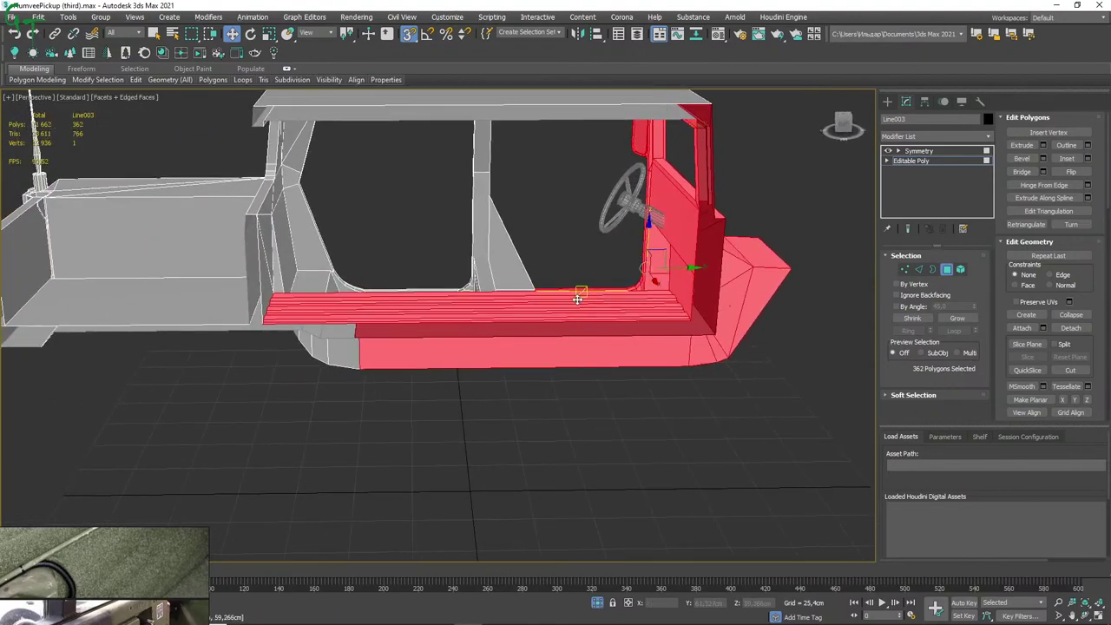
pyautogui.moveTo(675, 310)
pyautogui.keyDown('alt'); pyautogui.mouseDown(button='middle')
pyautogui.moveTo(752, 357)
pyautogui.moveTo(618, 294)
pyautogui.mouseUp(button='middle'); pyautogui.keyUp('alt')
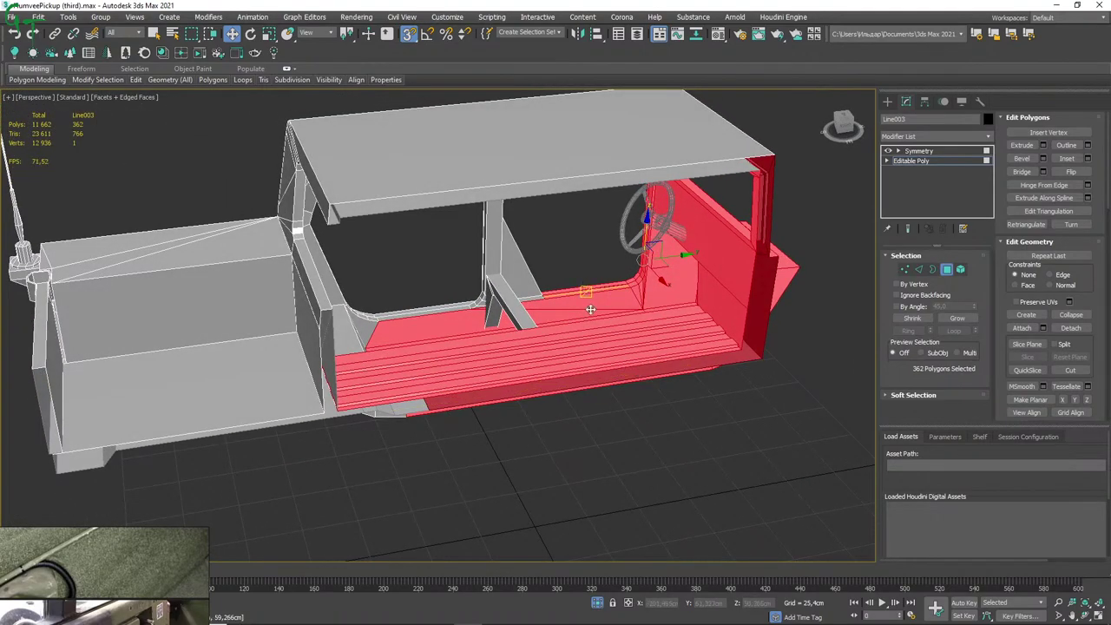
pyautogui.moveTo(603, 377)
pyautogui.keyDown('alt'); pyautogui.mouseDown(button='middle')
pyautogui.moveTo(624, 386)
pyautogui.moveTo(574, 386)
pyautogui.moveTo(661, 396)
pyautogui.moveTo(566, 415)
pyautogui.mouseUp(button='middle'); pyautogui.keyUp('alt')
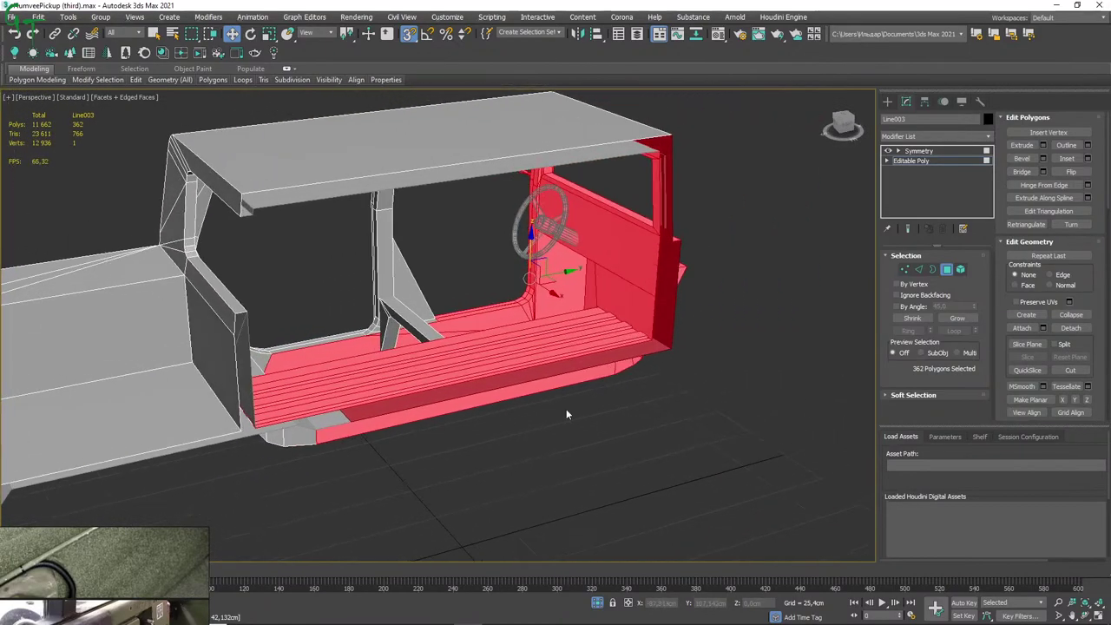
pyautogui.scroll(-2, 1091, 372)
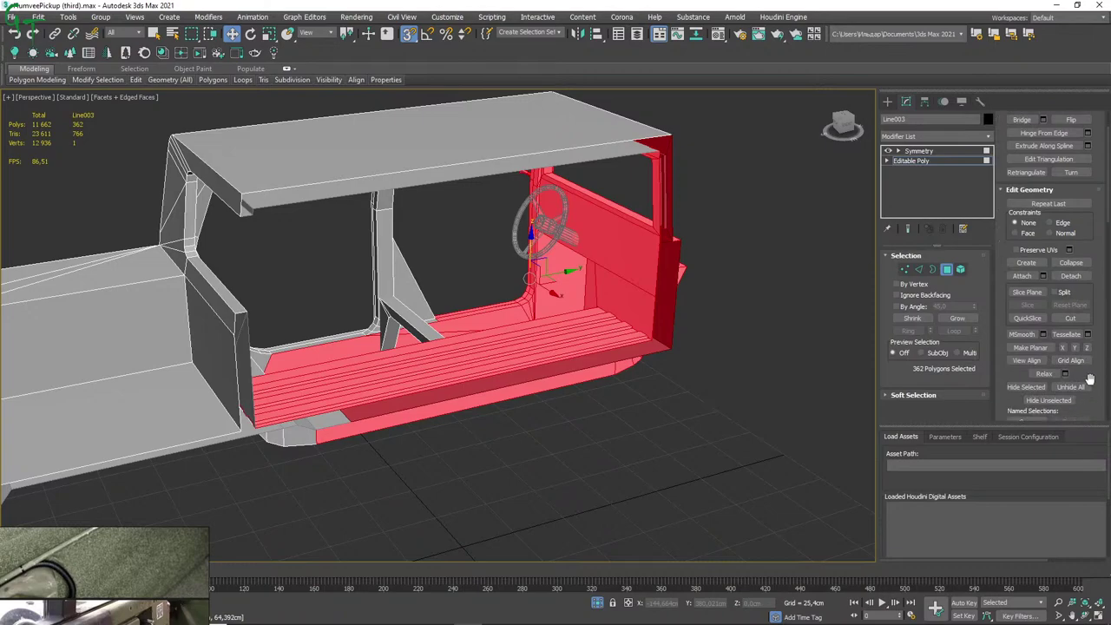
pyautogui.scroll(-2, 1090, 377)
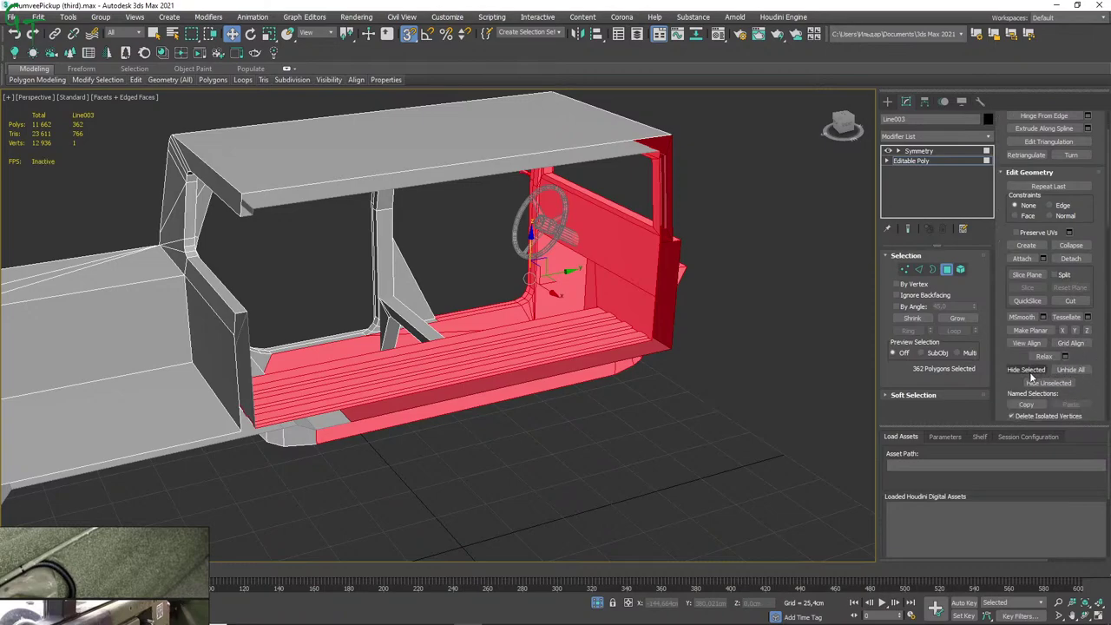
# Hide all unselected faces so only the cab front, door and floor remain, then exit Polygon mode.
pyautogui.click(1050, 383)
pyautogui.moveTo(528, 243)
pyautogui.keyDown('alt'); pyautogui.mouseDown(button='middle')
pyautogui.moveTo(583, 256)
pyautogui.moveTo(567, 266)
pyautogui.moveTo(641, 352)
pyautogui.mouseUp(button='middle'); pyautogui.keyUp('alt')
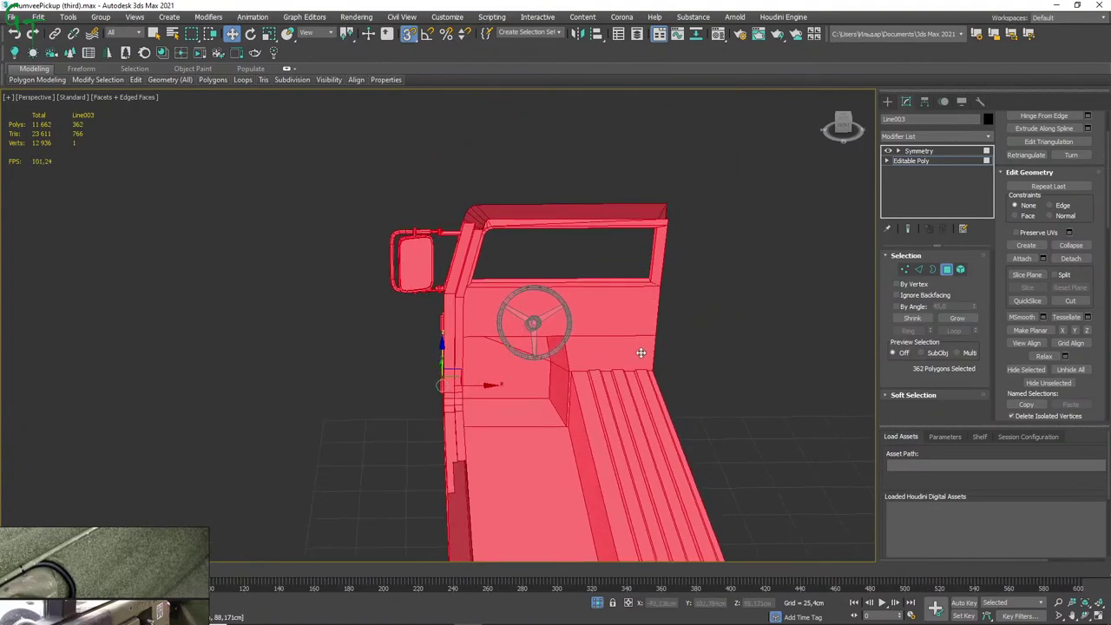
pyautogui.click(947, 272)
pyautogui.scroll(5, 707, 310)
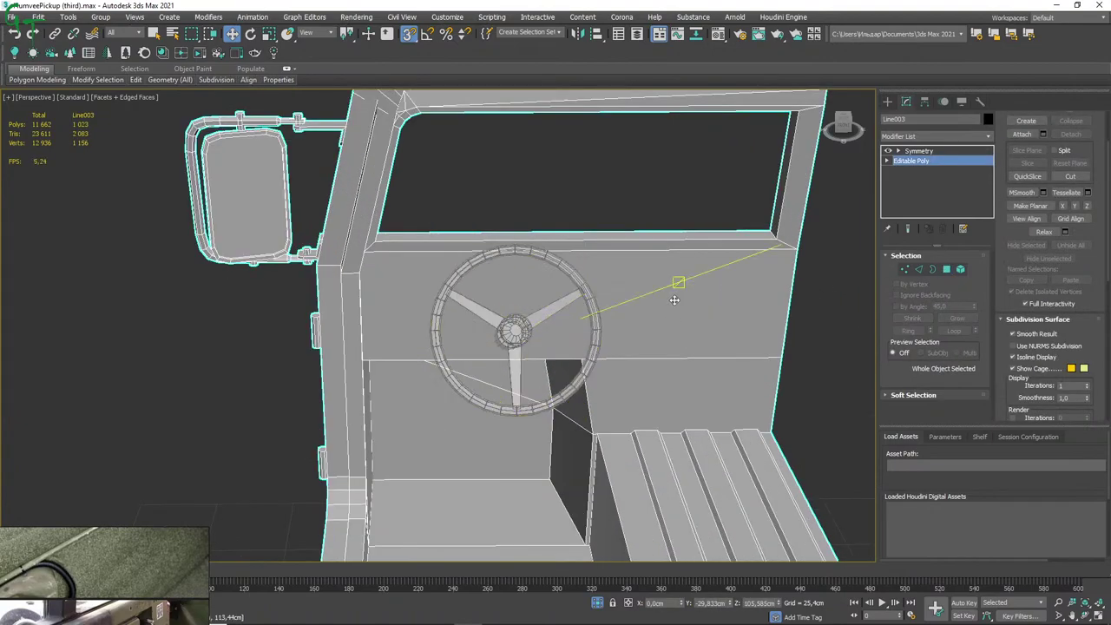
# Select only the dashboard panel face behind the steering wheel and view it straight on.
pyautogui.scroll(-5, 668, 291)
pyautogui.scroll(5, 654, 303)
pyautogui.moveTo(662, 318)
pyautogui.keyDown('alt'); pyautogui.mouseDown(button='middle')
pyautogui.moveTo(685, 298)
pyautogui.moveTo(556, 318)
pyautogui.moveTo(791, 228)
pyautogui.mouseUp(button='middle'); pyautogui.keyUp('alt')
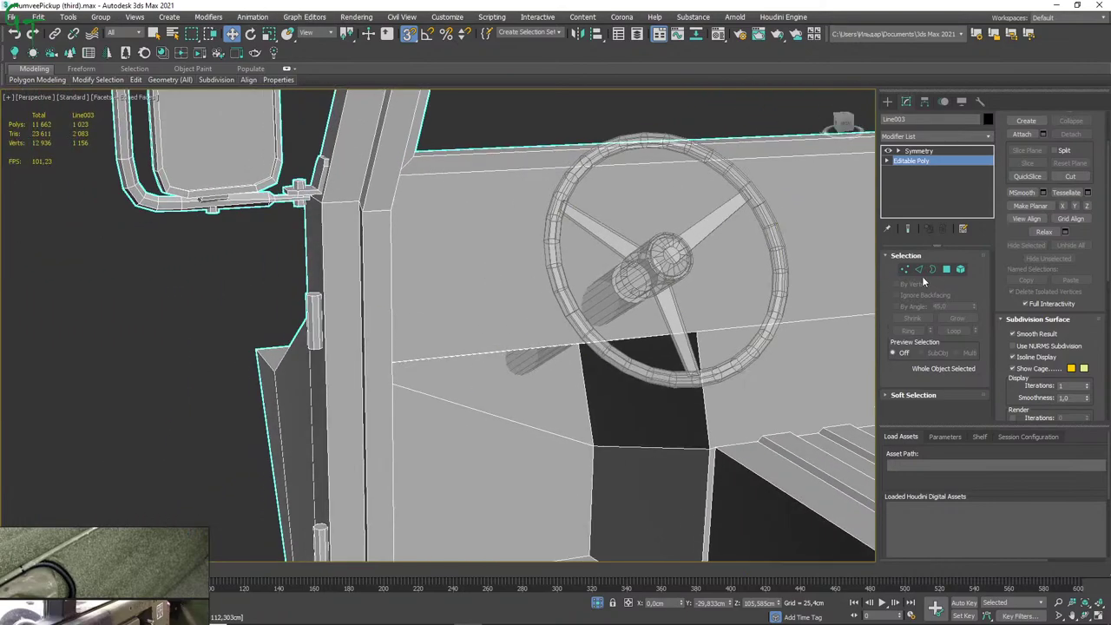
pyautogui.click(948, 273)
pyautogui.click(227, 277)
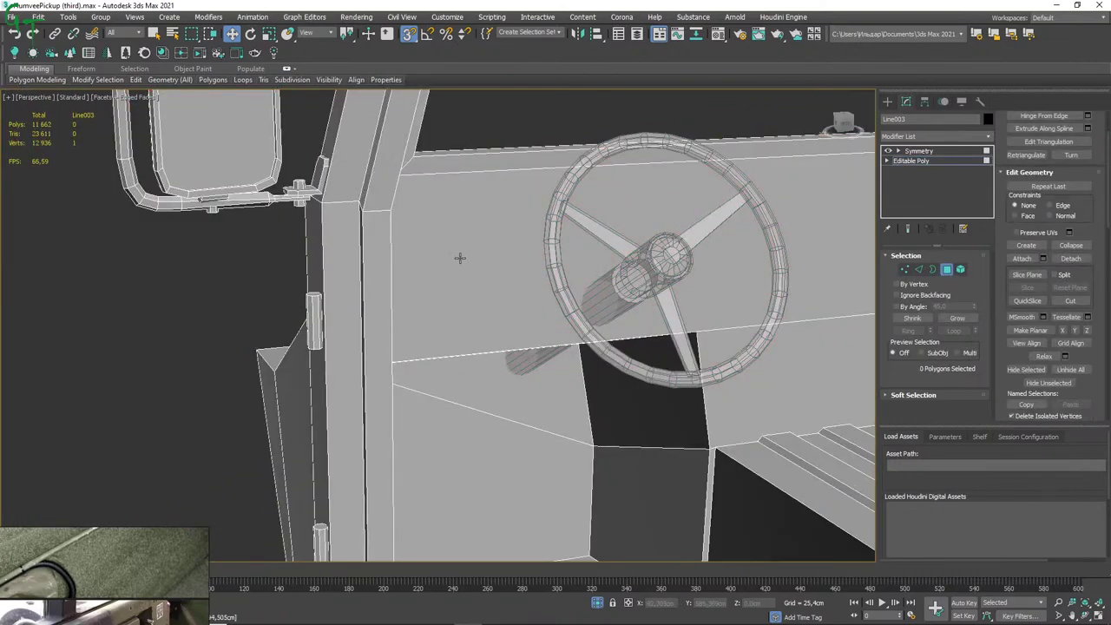
pyautogui.click(454, 255)
pyautogui.moveTo(619, 317)
pyautogui.keyDown('alt'); pyautogui.mouseDown(button='middle')
pyautogui.moveTo(440, 253)
pyautogui.moveTo(474, 271)
pyautogui.moveTo(504, 269)
pyautogui.mouseUp(button='middle'); pyautogui.keyUp('alt')
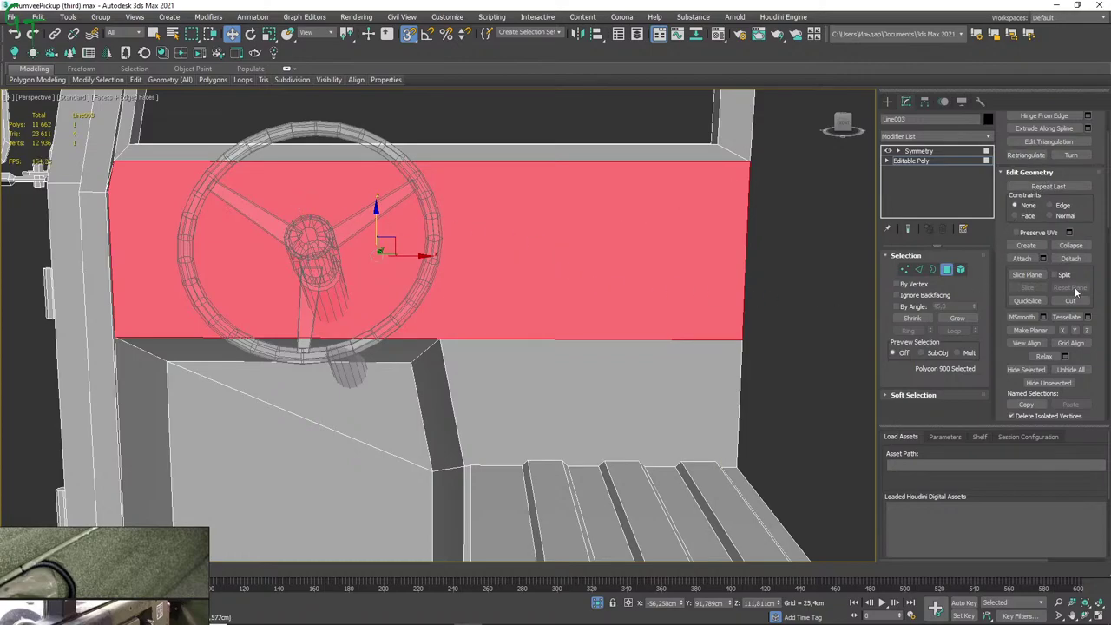
pyautogui.moveTo(1107, 222); pyautogui.dragTo(1105, 177)
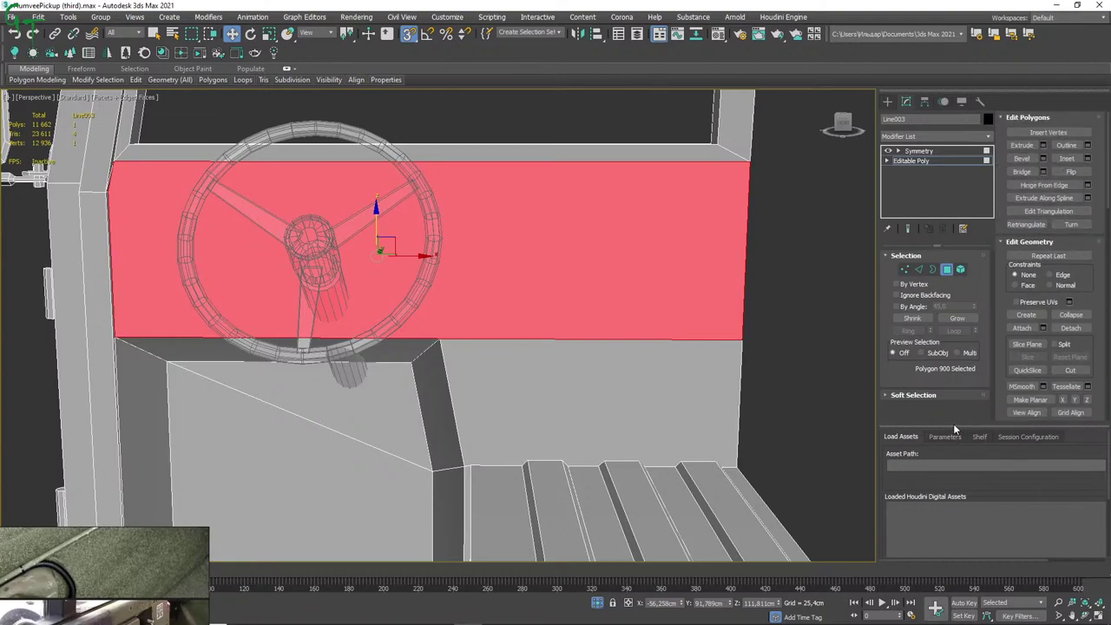
pyautogui.moveTo(956, 427); pyautogui.dragTo(960, 478)
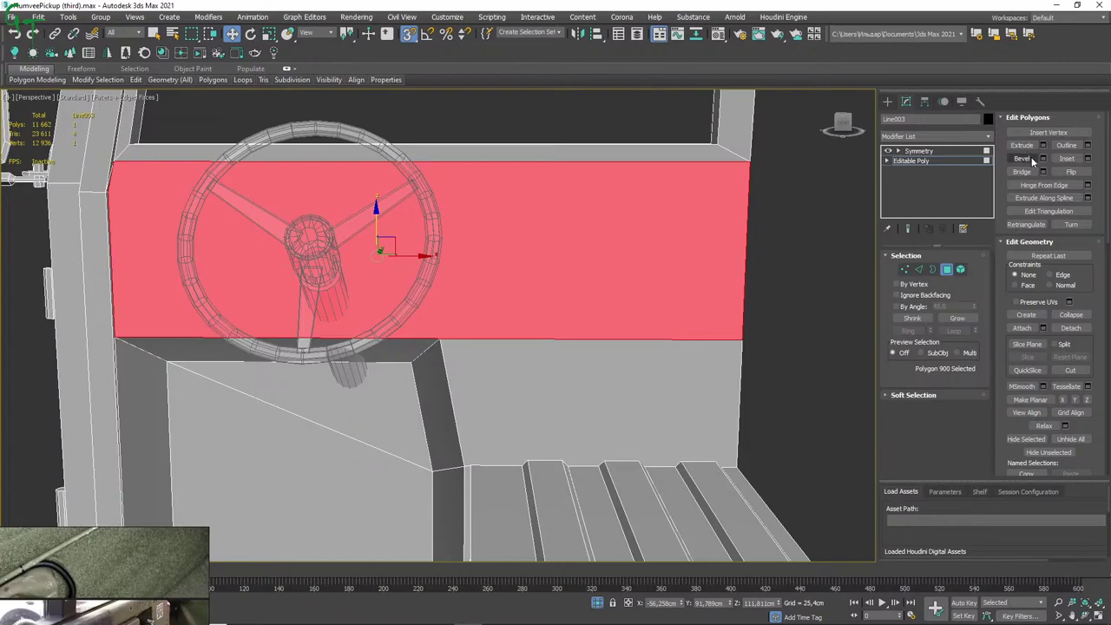
# Start a Bevel on the panel face, lowering Height to about 2.992 cm with an inward outline.
pyautogui.click(1042, 159)
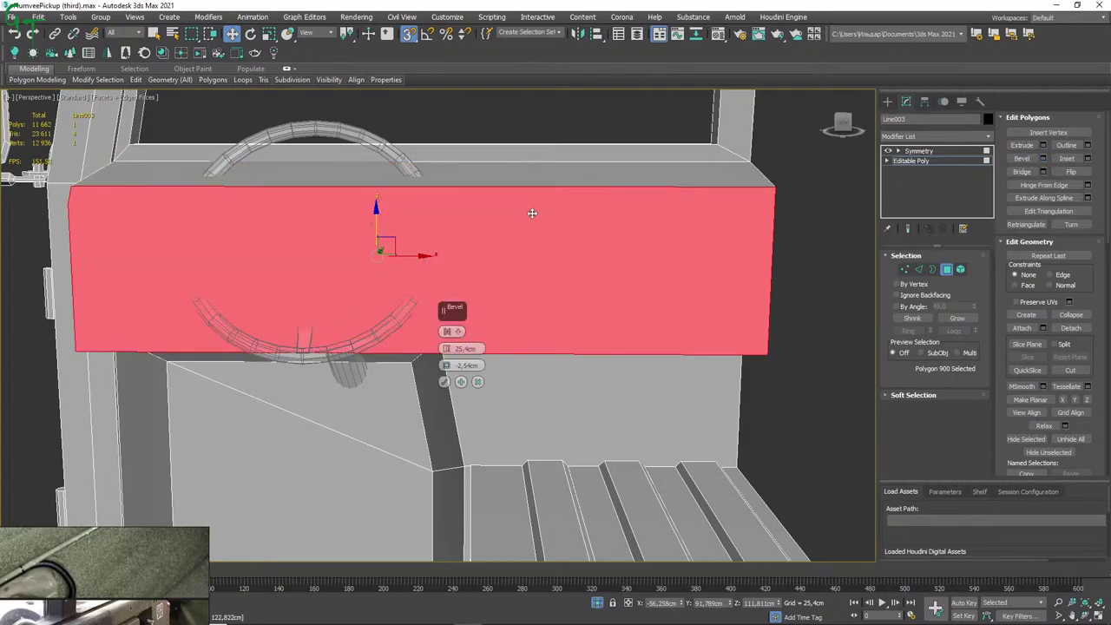
pyautogui.moveTo(501, 263)
pyautogui.keyDown('alt'); pyautogui.mouseDown(button='middle')
pyautogui.moveTo(561, 249)
pyautogui.moveTo(573, 276)
pyautogui.moveTo(559, 276)
pyautogui.mouseUp(button='middle'); pyautogui.keyUp('alt')
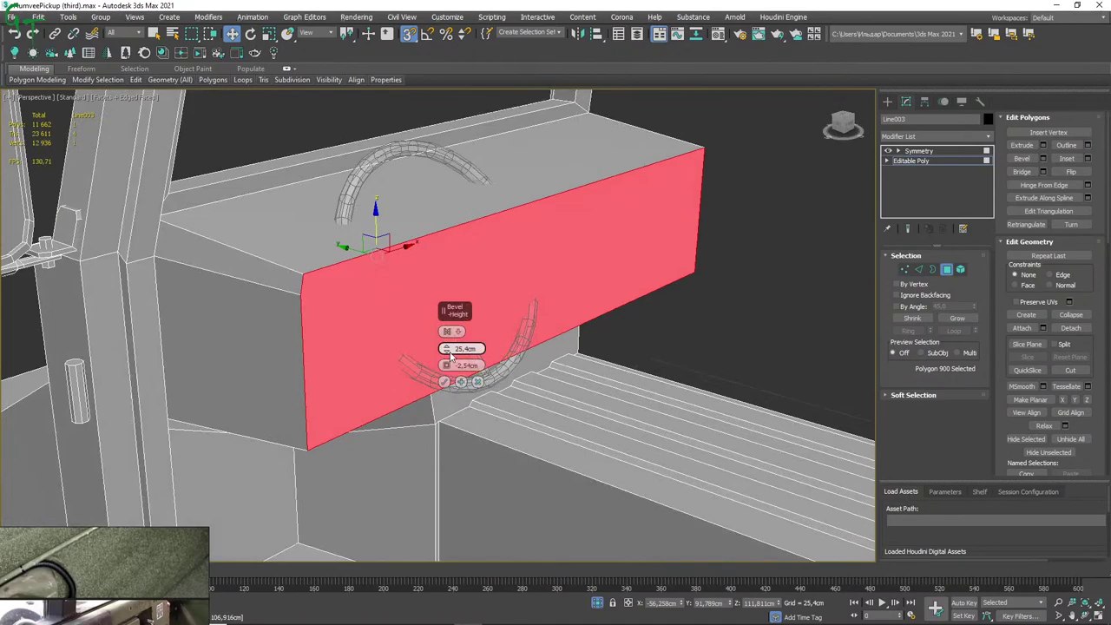
pyautogui.moveTo(447, 360); pyautogui.dragTo(441, 405)
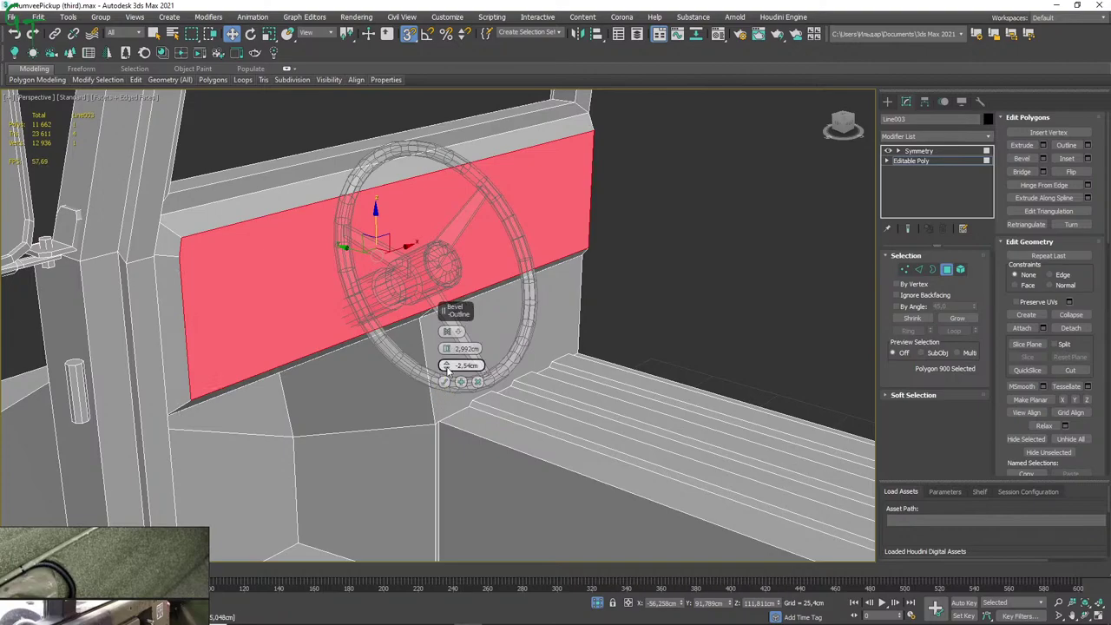
pyautogui.moveTo(446, 366); pyautogui.dragTo(444, 384)
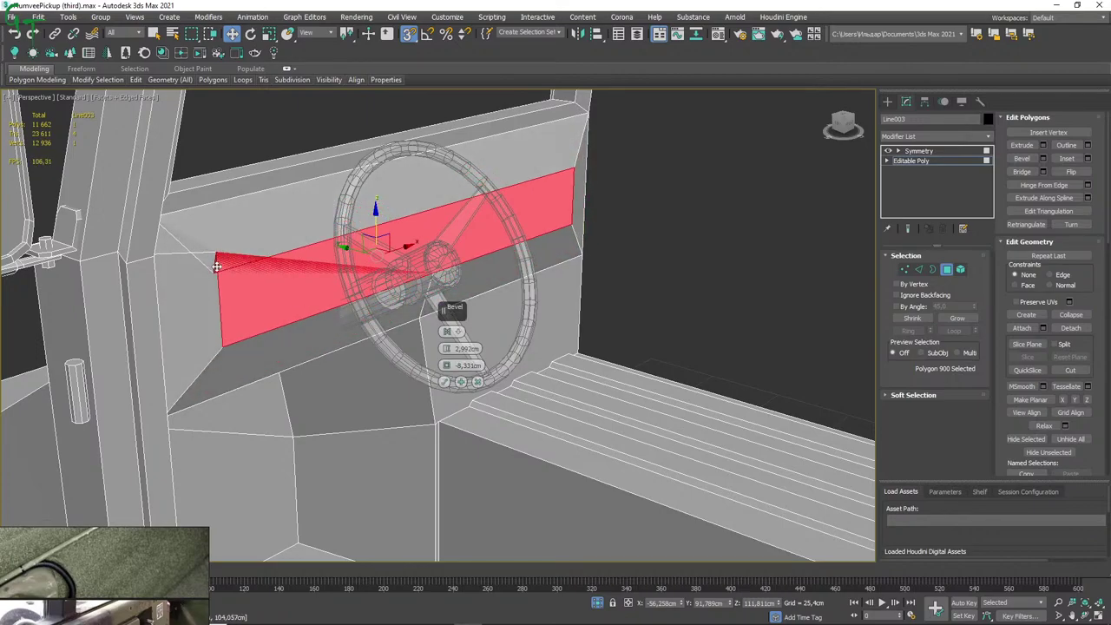
# Fine-tune the bevel Outline to -3.547 cm while inspecting the panel up close.
pyautogui.scroll(3, 216, 267)
pyautogui.moveTo(217, 261)
pyautogui.keyDown('alt'); pyautogui.mouseDown(button='middle')
pyautogui.moveTo(426, 290)
pyautogui.moveTo(377, 281)
pyautogui.mouseUp(button='middle'); pyautogui.keyUp('alt')
pyautogui.scroll(2, 415, 272)
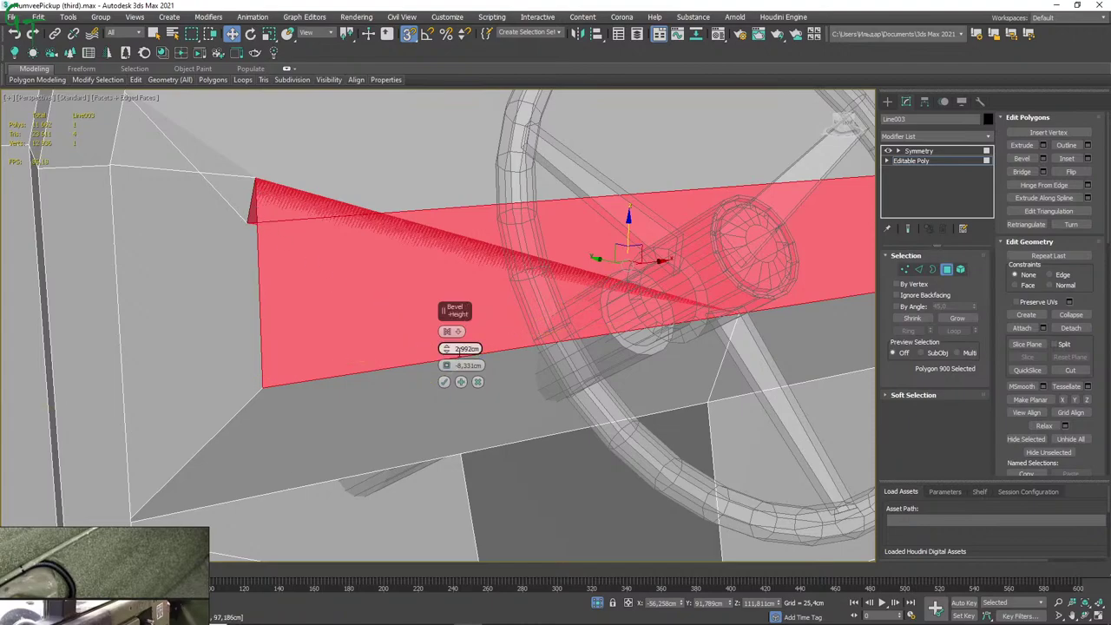
pyautogui.moveTo(446, 369); pyautogui.dragTo(446, 361)
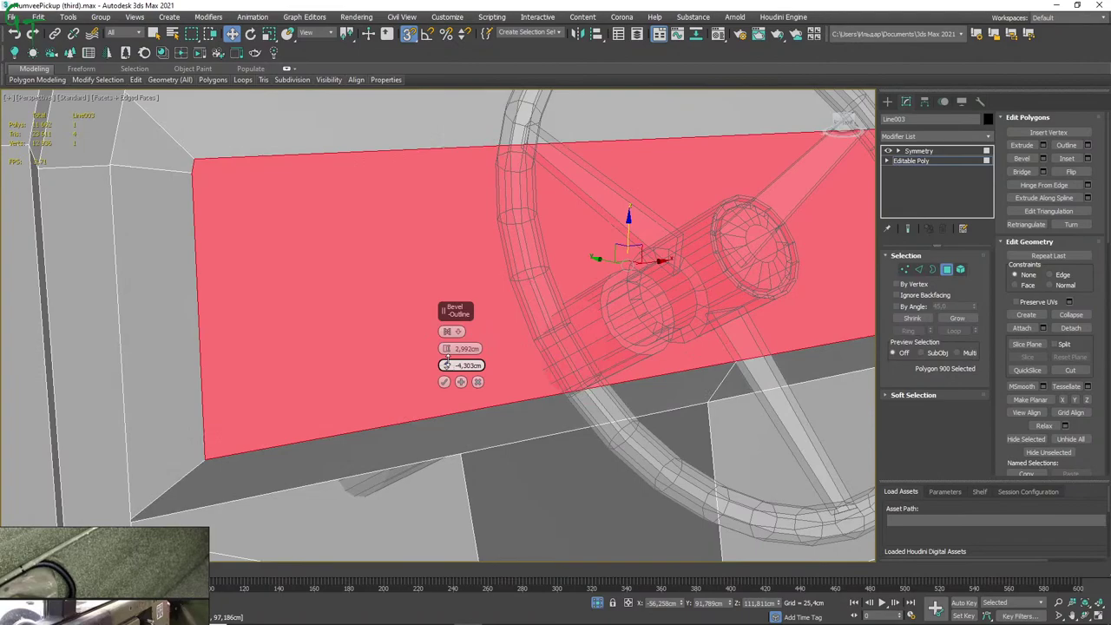
pyautogui.moveTo(446, 358); pyautogui.dragTo(447, 351)
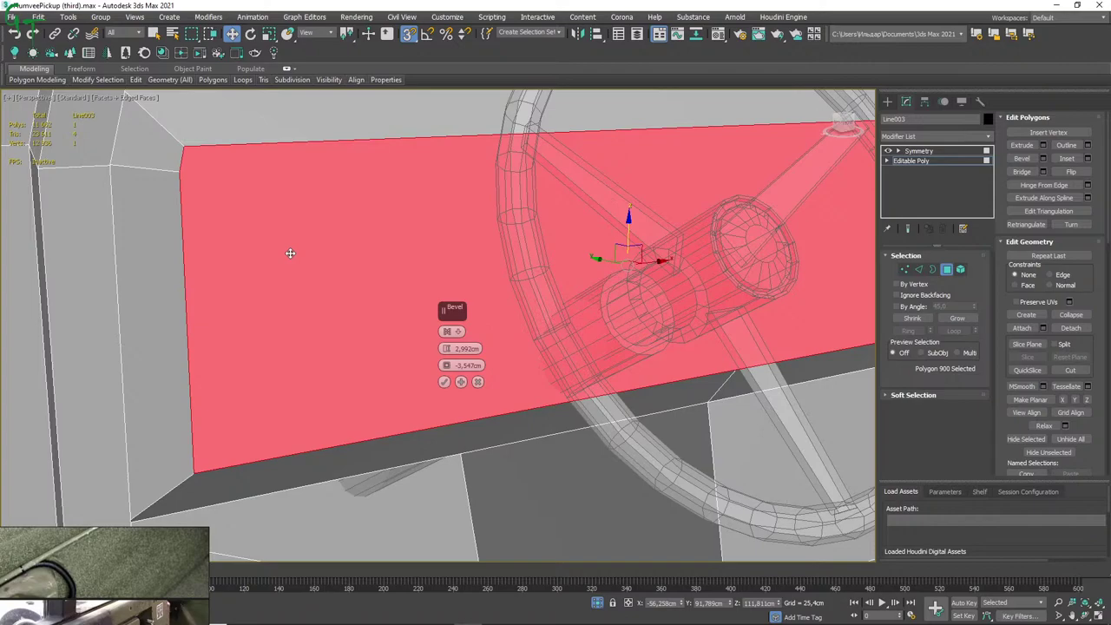
pyautogui.scroll(-1, 368, 243)
pyautogui.scroll(-1, 367, 258)
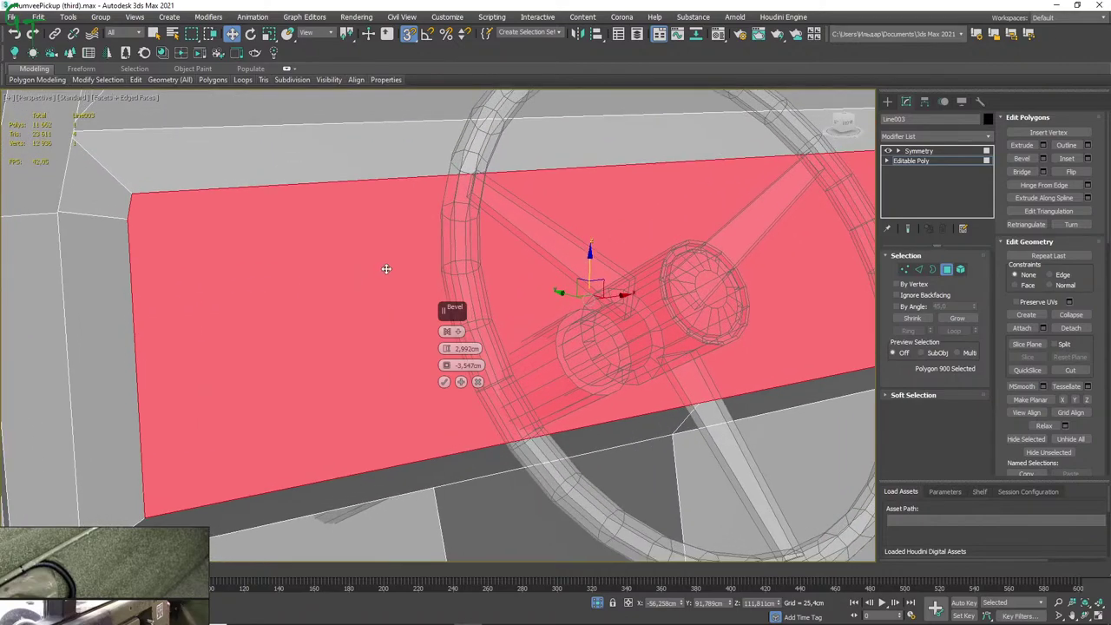
pyautogui.scroll(-1, 385, 266)
pyautogui.scroll(-2, 646, 298)
pyautogui.scroll(-1, 532, 300)
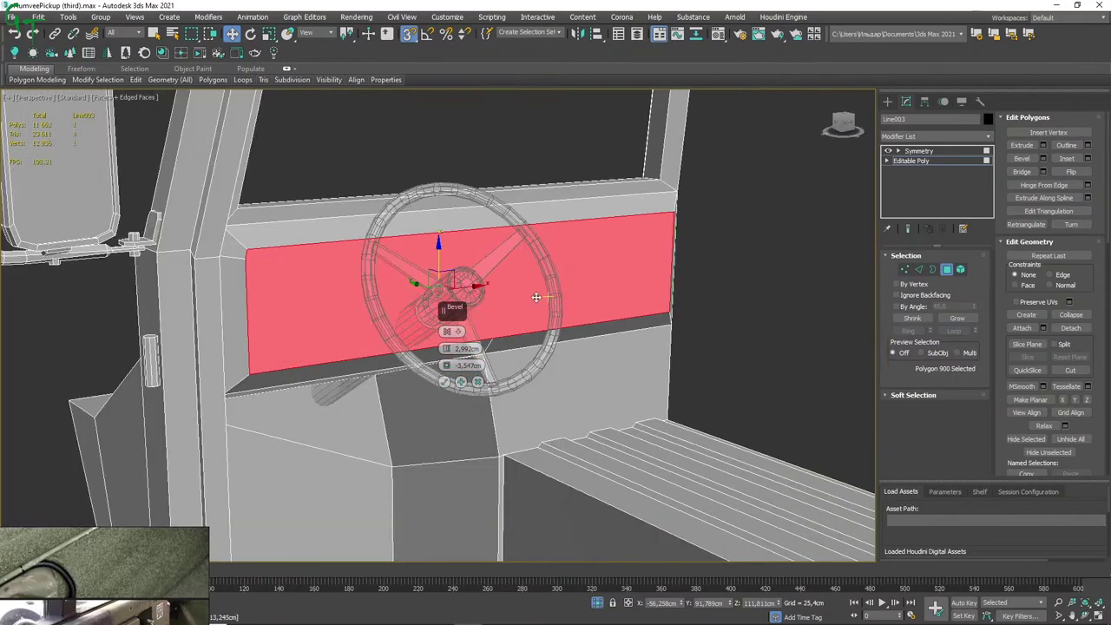
pyautogui.scroll(2, 525, 297)
pyautogui.keyDown('alt'); pyautogui.moveTo(522, 296); pyautogui.dragTo(495, 305, button='middle'); pyautogui.keyUp('alt')
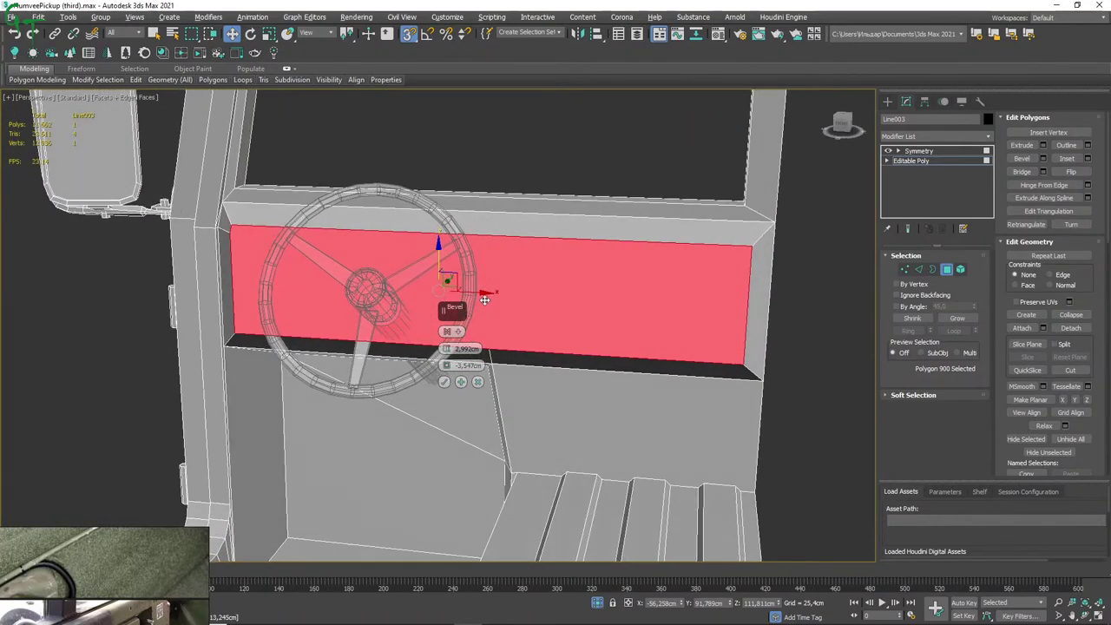
pyautogui.scroll(1, 490, 308)
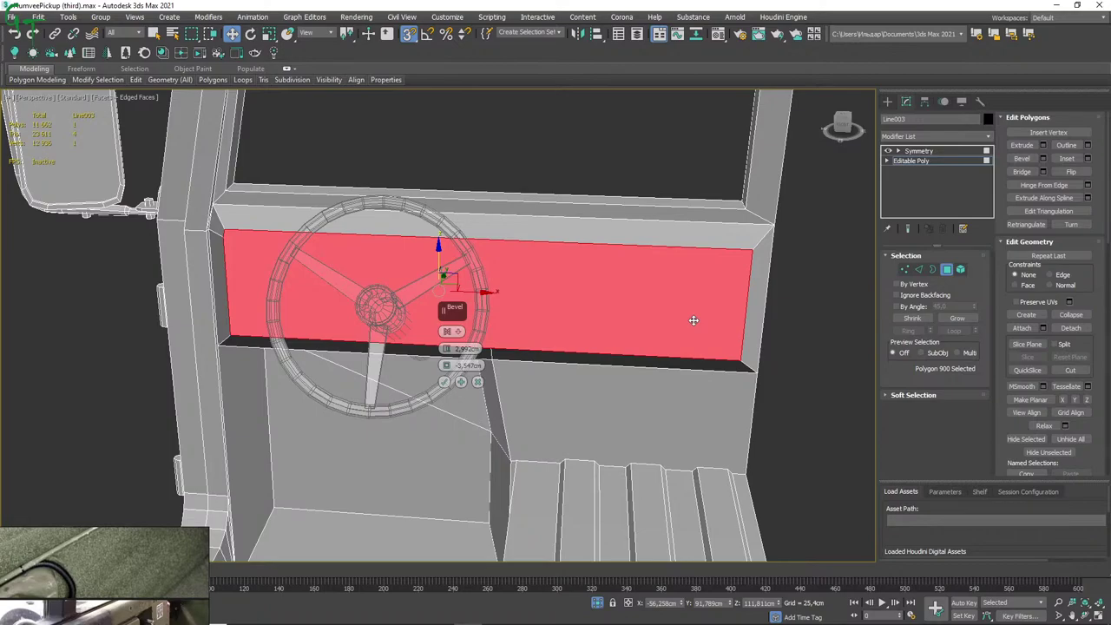
pyautogui.moveTo(809, 276)
pyautogui.mouseDown(button='middle')
pyautogui.moveTo(769, 248)
pyautogui.moveTo(739, 280)
pyautogui.moveTo(768, 271)
pyautogui.moveTo(678, 280)
pyautogui.moveTo(678, 292)
pyautogui.moveTo(745, 283)
pyautogui.mouseUp(button='middle')
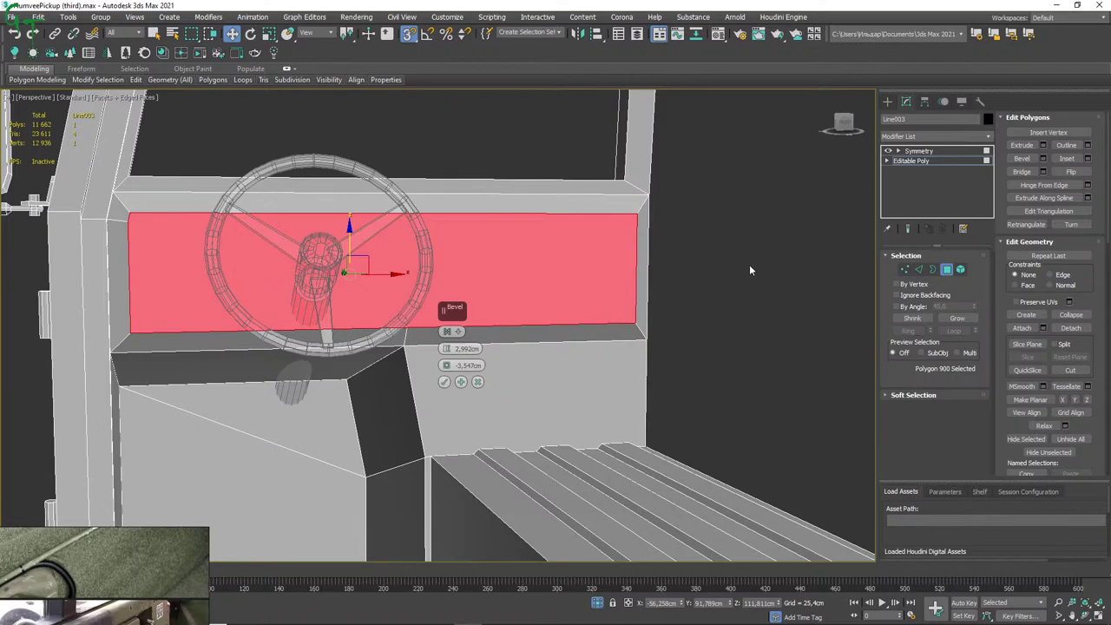
pyautogui.moveTo(509, 250)
pyautogui.keyDown('alt'); pyautogui.mouseDown(button='middle')
pyautogui.moveTo(633, 242)
pyautogui.moveTo(596, 258)
pyautogui.mouseUp(button='middle'); pyautogui.keyUp('alt')
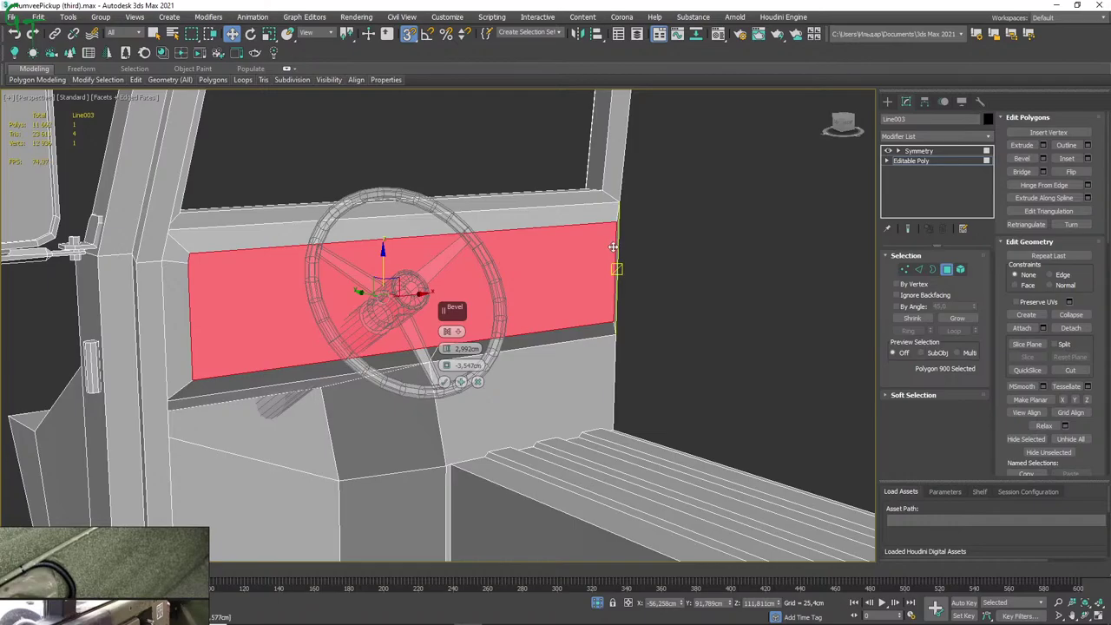
# Orbit around the bevelled dashboard panel, then bring the PureRef Humvee interior photos to the front.
pyautogui.moveTo(688, 270)
pyautogui.keyDown('alt'); pyautogui.mouseDown(button='middle')
pyautogui.moveTo(585, 275)
pyautogui.moveTo(657, 279)
pyautogui.moveTo(665, 258)
pyautogui.moveTo(625, 255)
pyautogui.moveTo(590, 263)
pyautogui.moveTo(597, 279)
pyautogui.mouseUp(button='middle'); pyautogui.keyUp('alt')
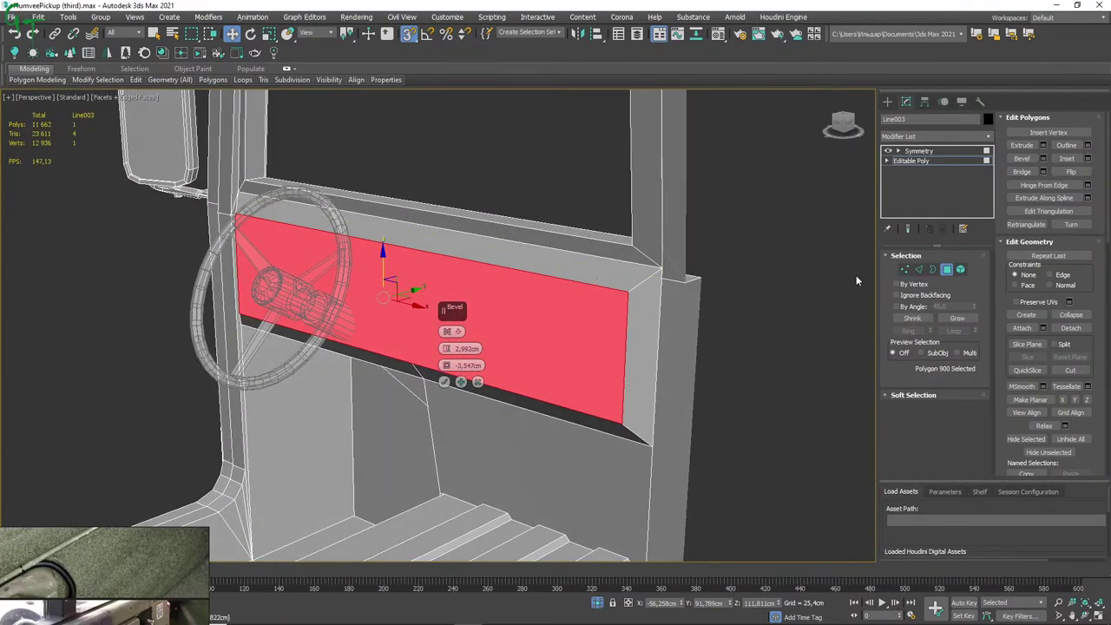
pyautogui.moveTo(761, 325)
pyautogui.keyDown('alt'); pyautogui.mouseDown(button='middle')
pyautogui.moveTo(810, 312)
pyautogui.moveTo(808, 325)
pyautogui.mouseUp(button='middle'); pyautogui.keyUp('alt')
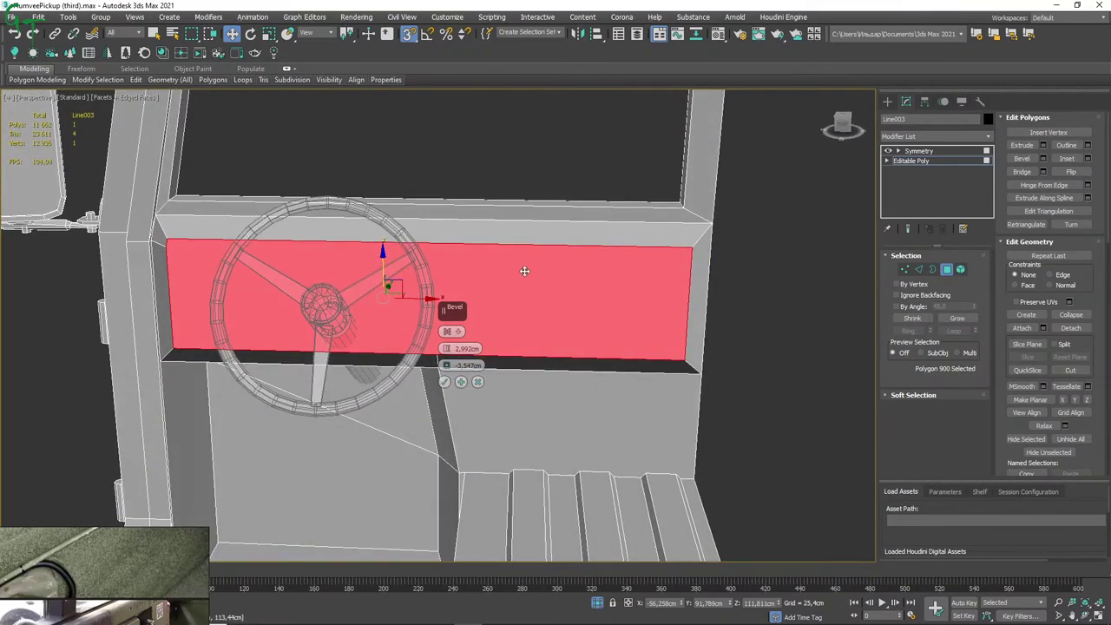
pyautogui.moveTo(526, 268)
pyautogui.keyDown('alt'); pyautogui.mouseDown(button='middle')
pyautogui.moveTo(583, 265)
pyautogui.moveTo(484, 251)
pyautogui.moveTo(476, 264)
pyautogui.moveTo(495, 290)
pyautogui.moveTo(533, 290)
pyautogui.moveTo(460, 261)
pyautogui.moveTo(565, 268)
pyautogui.mouseUp(button='middle'); pyautogui.keyUp('alt')
pyautogui.keyDown('alt'); pyautogui.moveTo(660, 277); pyautogui.dragTo(698, 281, button='middle'); pyautogui.keyUp('alt')
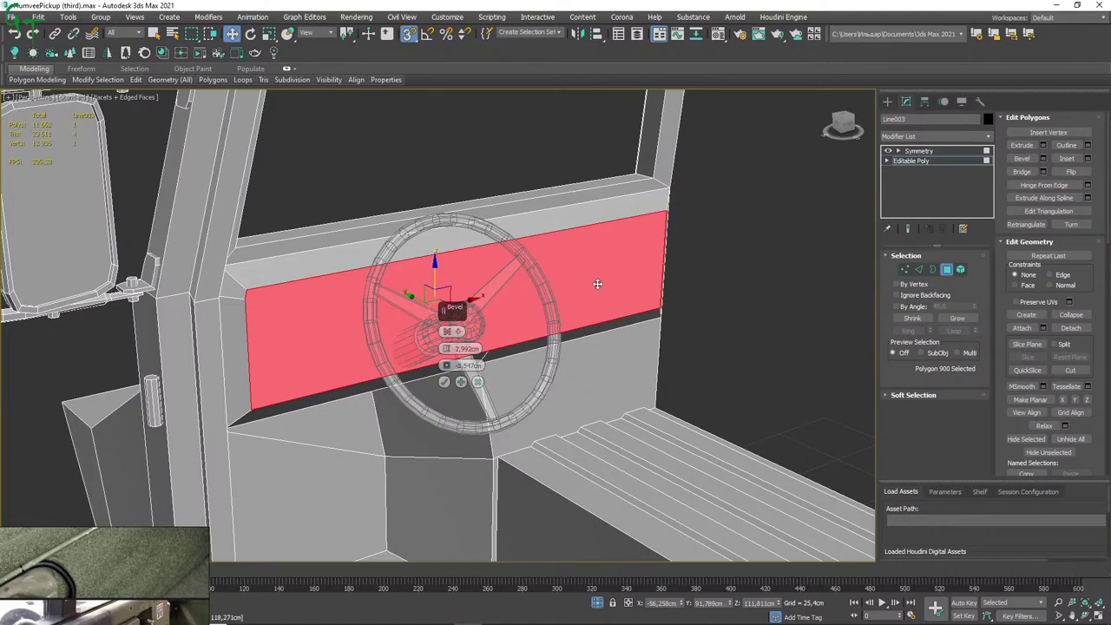
pyautogui.moveTo(593, 284)
pyautogui.keyDown('alt'); pyautogui.mouseDown(button='middle')
pyautogui.moveTo(570, 272)
pyautogui.moveTo(479, 280)
pyautogui.moveTo(491, 295)
pyautogui.moveTo(568, 275)
pyautogui.moveTo(565, 257)
pyautogui.moveTo(486, 274)
pyautogui.mouseUp(button='middle'); pyautogui.keyUp('alt')
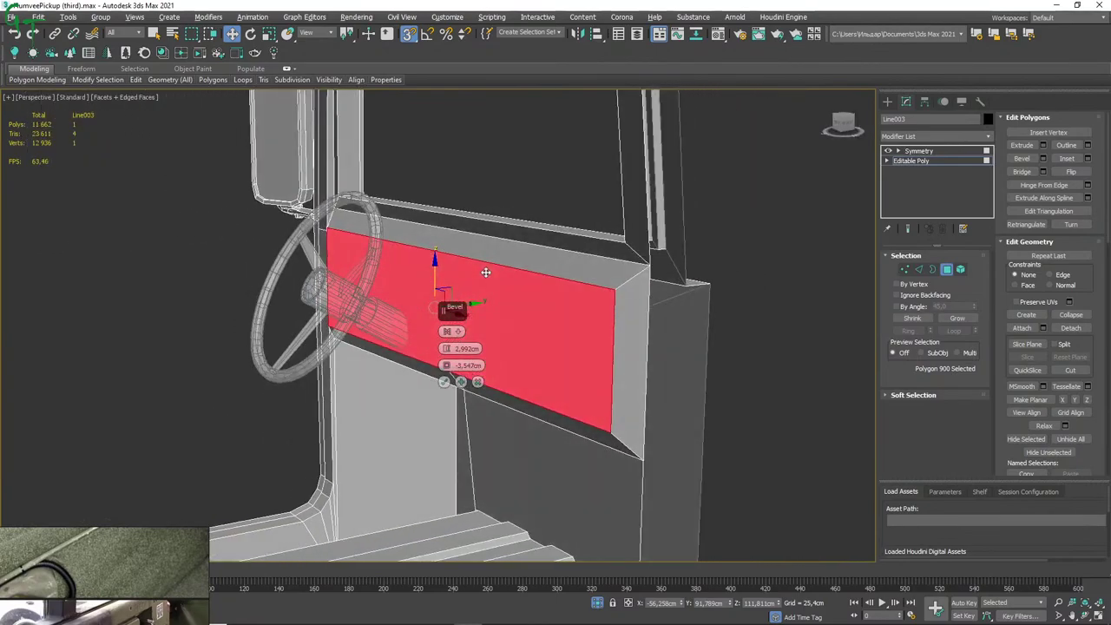
pyautogui.keyDown('alt'); pyautogui.moveTo(764, 315); pyautogui.dragTo(617, 297, button='middle'); pyautogui.keyUp('alt')
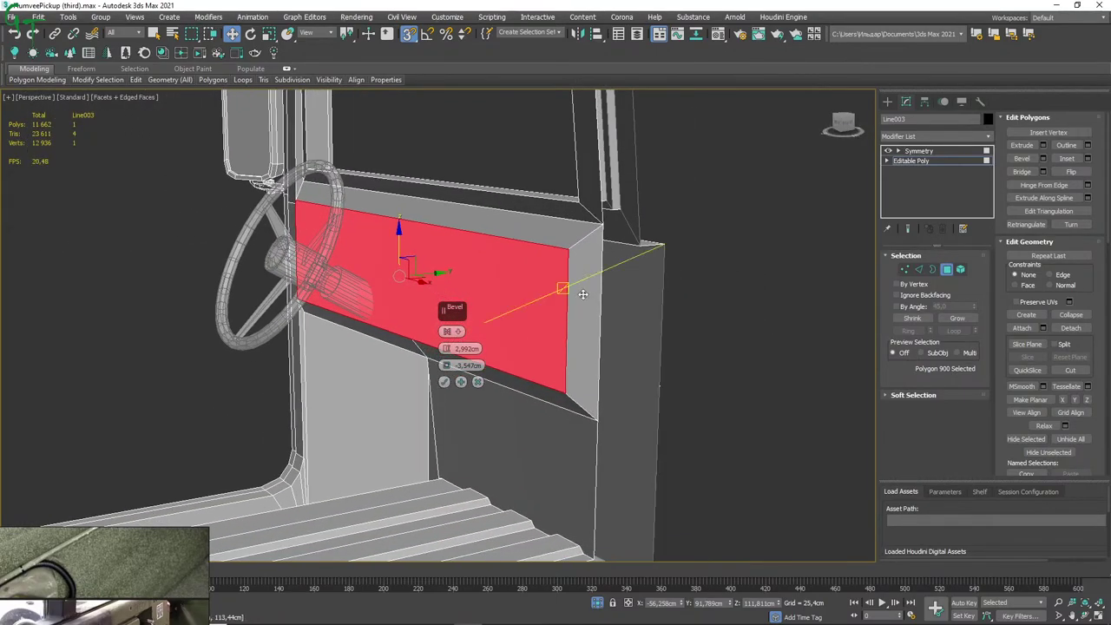
pyautogui.moveTo(468, 366)
pyautogui.keyDown('alt'); pyautogui.mouseDown(button='middle')
pyautogui.moveTo(640, 321)
pyautogui.moveTo(705, 320)
pyautogui.mouseUp(button='middle'); pyautogui.keyUp('alt')
pyautogui.click(151, 565)
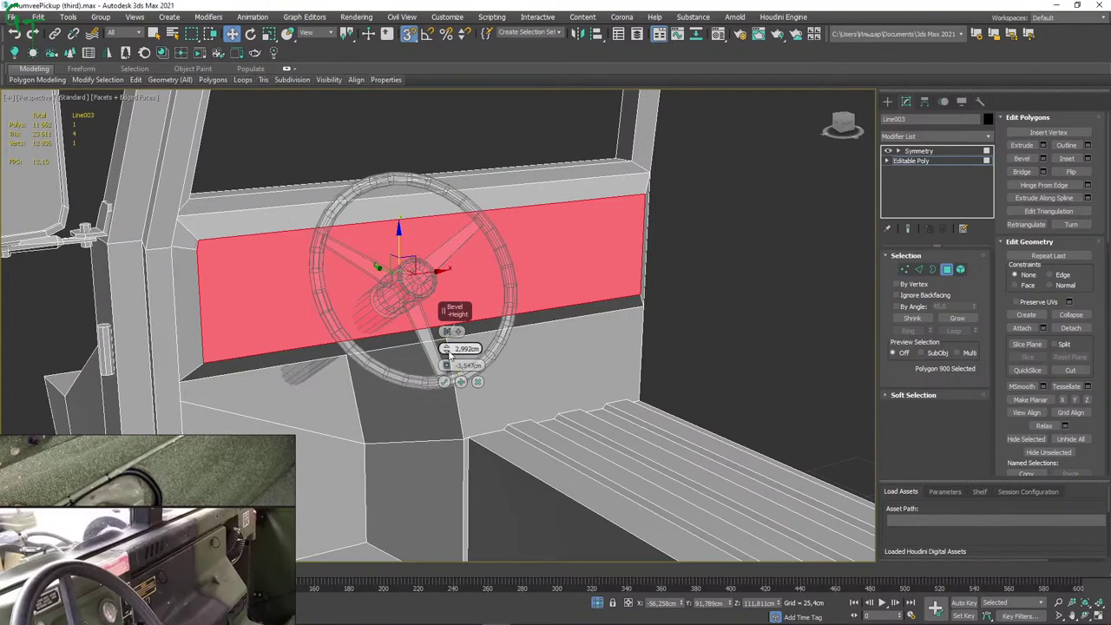
# Test a thinner bevel Height, restore it to 2.992 cm, and raise Outline to -1.281 cm.
pyautogui.moveTo(450, 355); pyautogui.dragTo(452, 357)
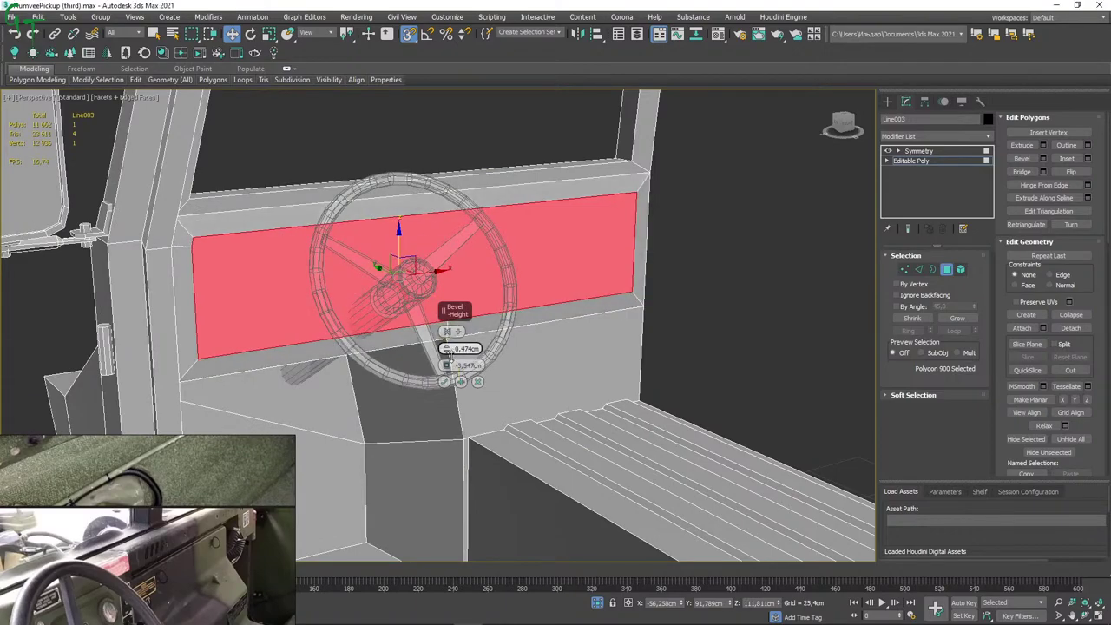
pyautogui.rightClick(451, 356)
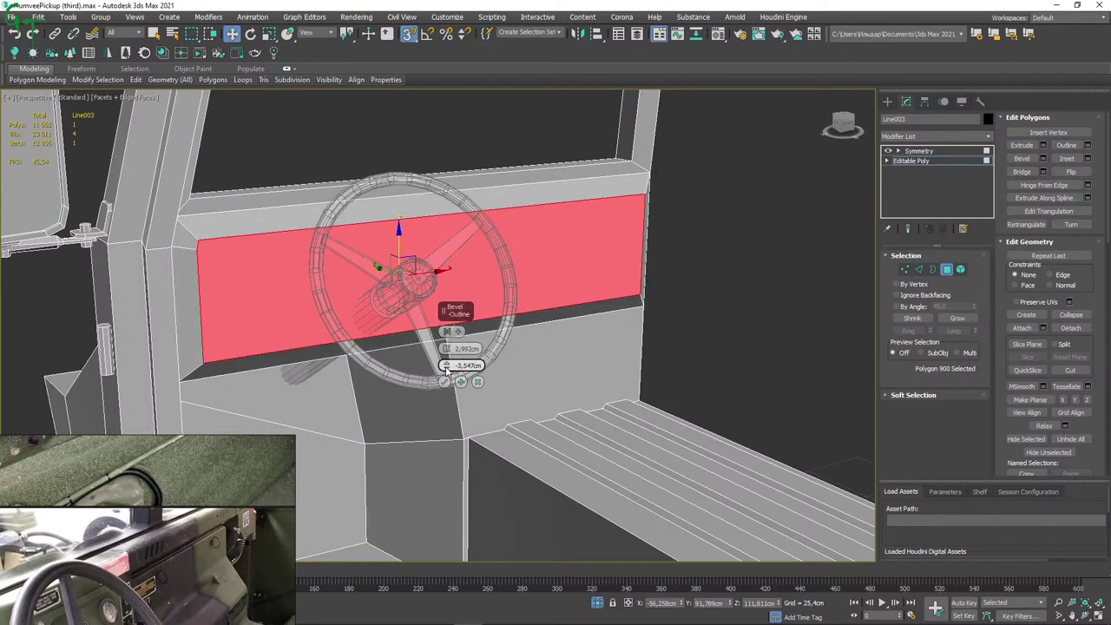
pyautogui.moveTo(446, 377); pyautogui.dragTo(446, 365)
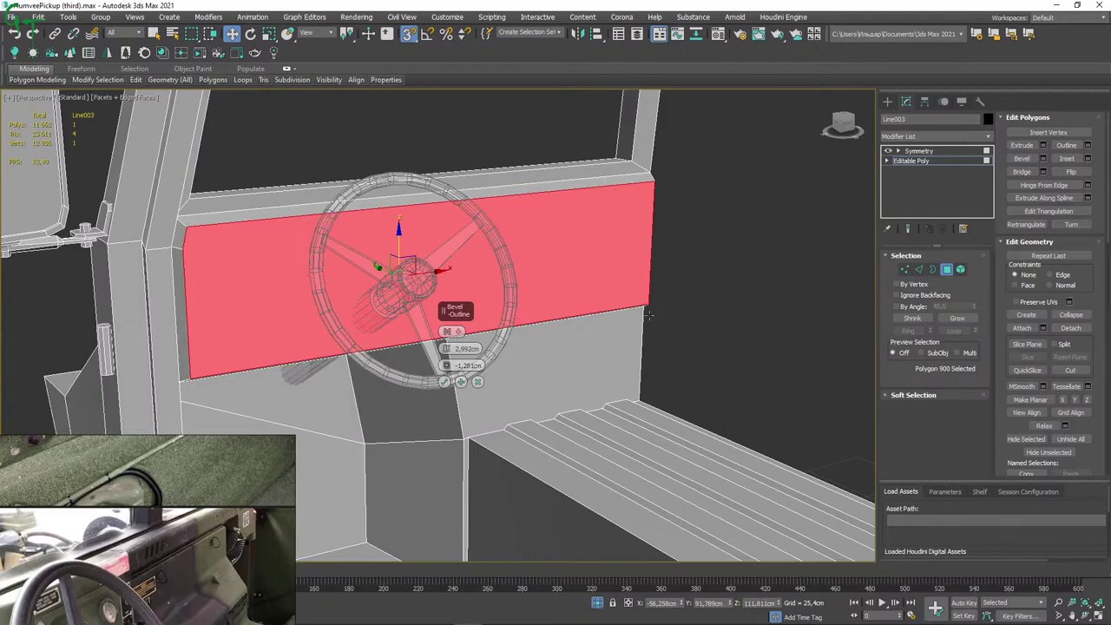
# Orbit, zoom and pan around the bevelled panel and steering wheel to review the result.
pyautogui.moveTo(446, 364)
pyautogui.keyDown('alt'); pyautogui.mouseDown(button='middle')
pyautogui.moveTo(774, 297)
pyautogui.moveTo(449, 229)
pyautogui.mouseUp(button='middle'); pyautogui.keyUp('alt')
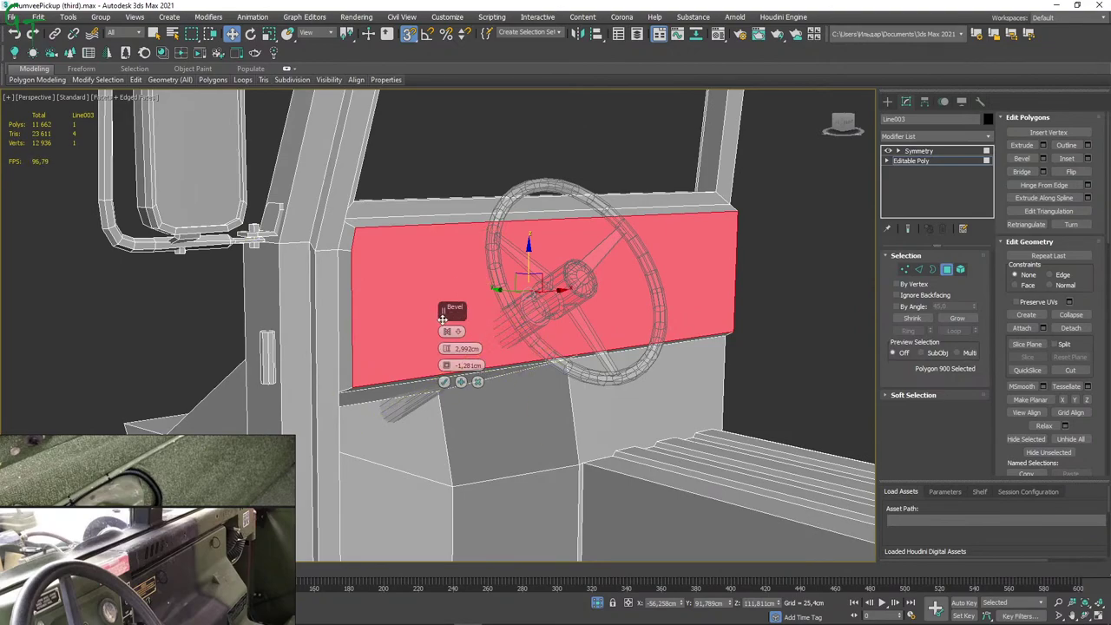
pyautogui.scroll(2, 605, 347)
pyautogui.scroll(1, 601, 342)
pyautogui.scroll(1, 597, 337)
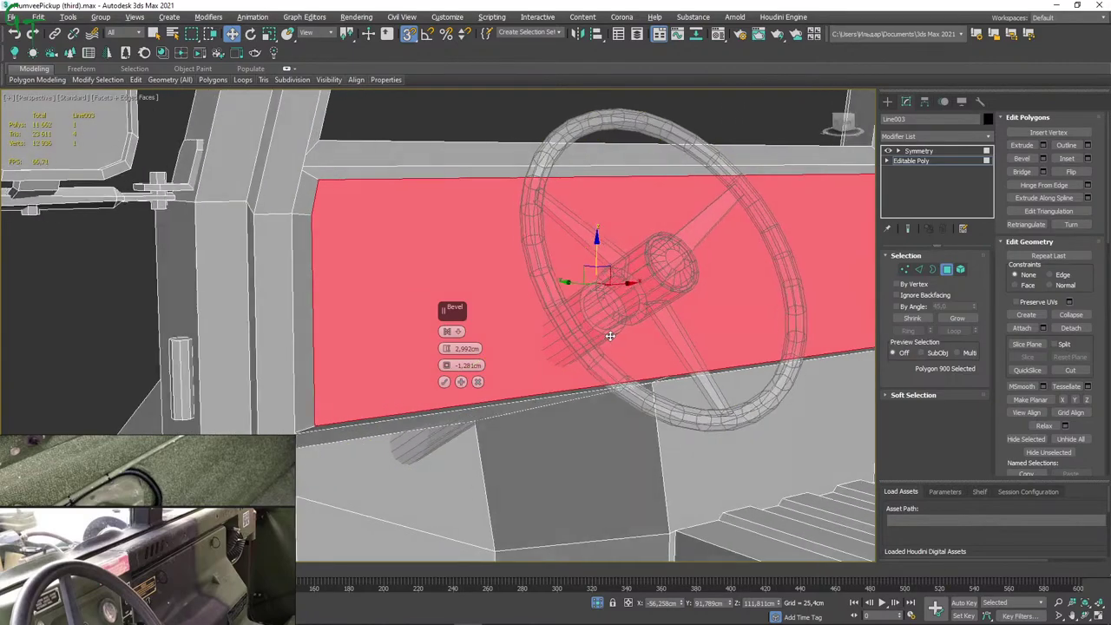
pyautogui.scroll(2, 594, 331)
pyautogui.keyDown('alt'); pyautogui.moveTo(594, 332); pyautogui.dragTo(616, 340, button='middle'); pyautogui.keyUp('alt')
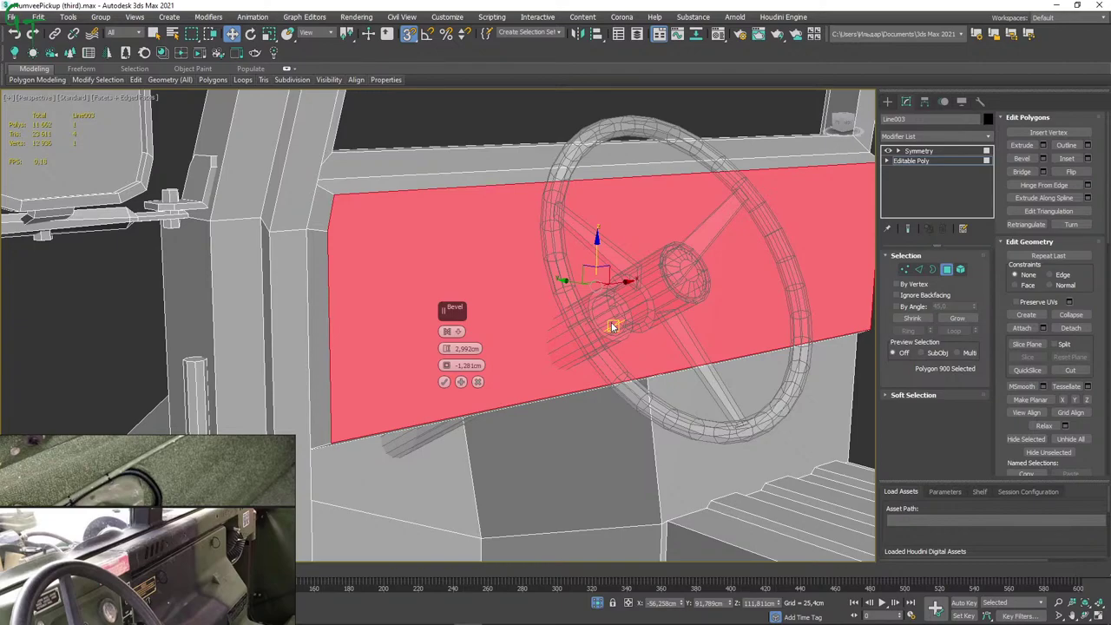
pyautogui.moveTo(689, 355); pyautogui.dragTo(740, 346, button='middle')
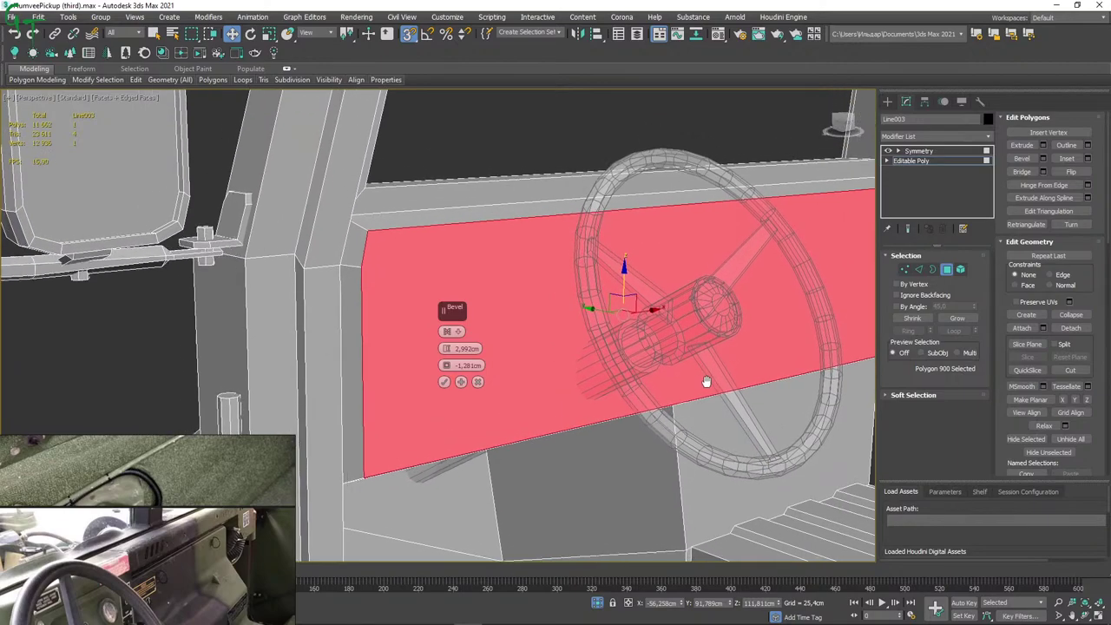
pyautogui.scroll(-2, 740, 346)
pyautogui.scroll(-3, 675, 345)
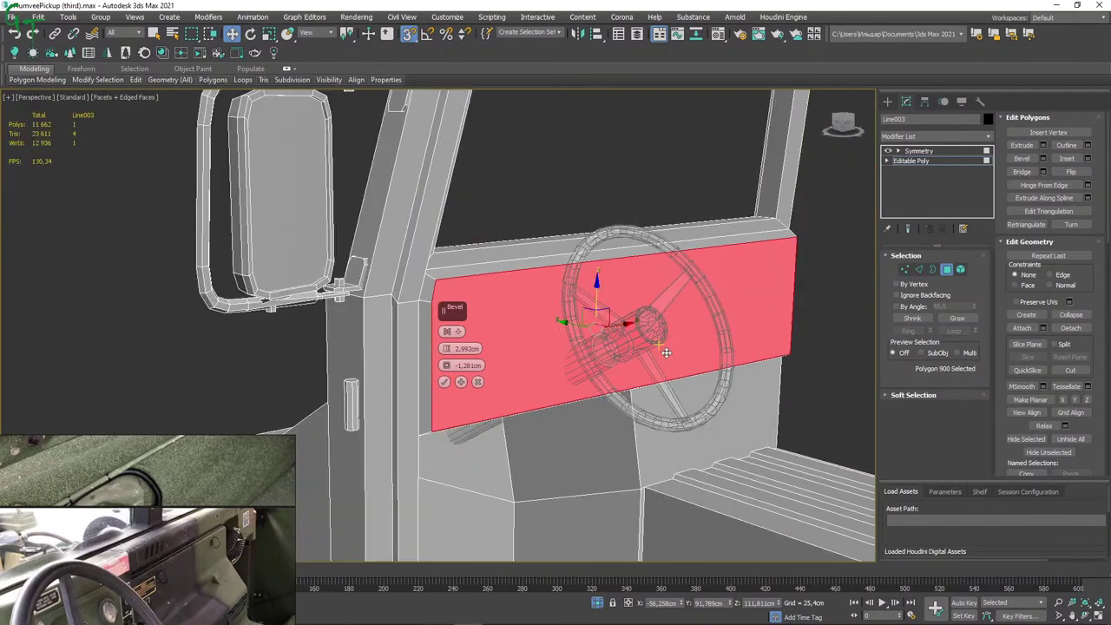
pyautogui.moveTo(675, 345)
pyautogui.mouseDown(button='middle')
pyautogui.moveTo(719, 367)
pyautogui.moveTo(709, 357)
pyautogui.moveTo(676, 373)
pyautogui.mouseUp(button='middle')
pyautogui.scroll(2, 695, 364)
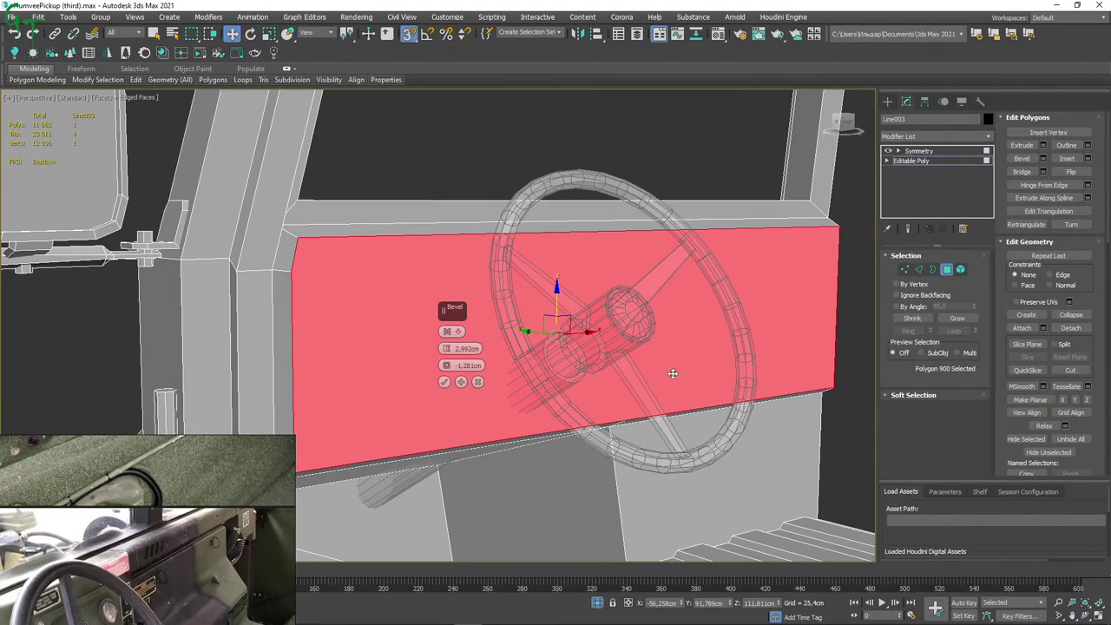
pyautogui.keyDown('alt'); pyautogui.moveTo(675, 373); pyautogui.dragTo(685, 350, button='middle'); pyautogui.keyUp('alt')
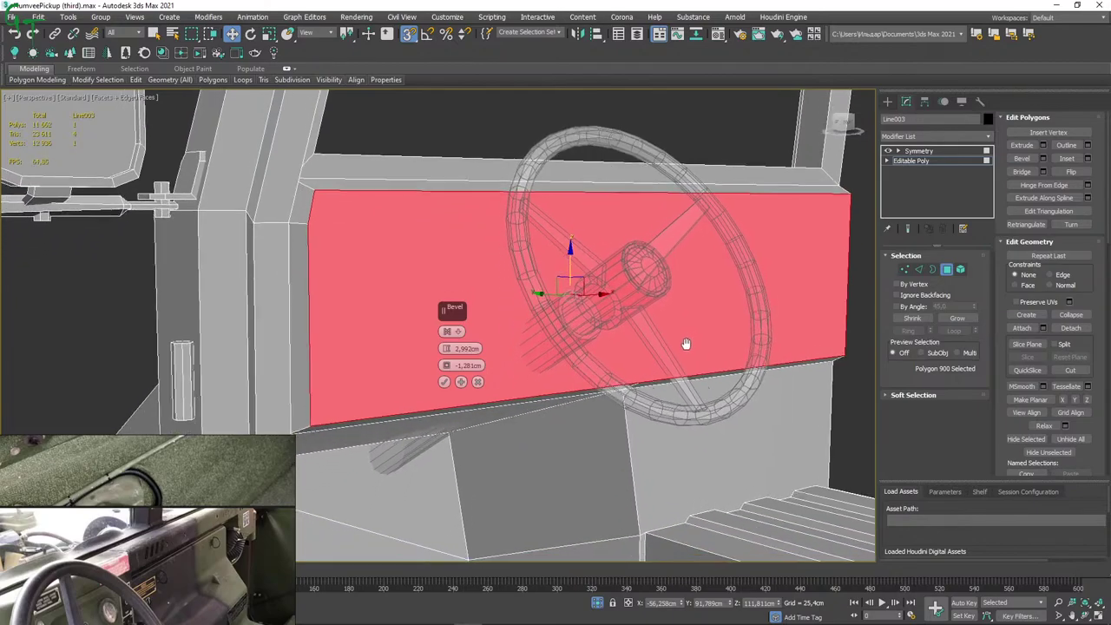
# Apply the dashboard bevel, compare it with the photos, then undo it with Ctrl+Z.
pyautogui.click(443, 382)
pyautogui.moveTo(444, 382)
pyautogui.keyDown('alt'); pyautogui.mouseDown(button='middle')
pyautogui.moveTo(563, 393)
pyautogui.moveTo(565, 379)
pyautogui.moveTo(526, 422)
pyautogui.moveTo(556, 382)
pyautogui.moveTo(474, 375)
pyautogui.mouseUp(button='middle'); pyautogui.keyUp('alt')
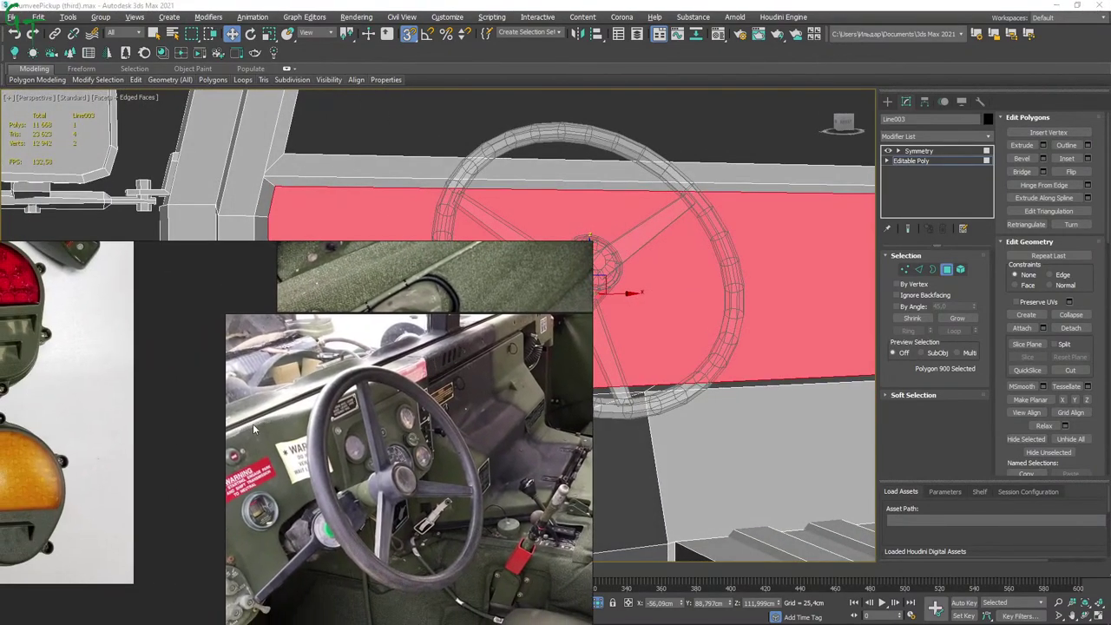
pyautogui.moveTo(635, 279)
pyautogui.keyDown('alt'); pyautogui.mouseDown(button='middle')
pyautogui.moveTo(720, 290)
pyautogui.moveTo(814, 235)
pyautogui.mouseUp(button='middle'); pyautogui.keyUp('alt')
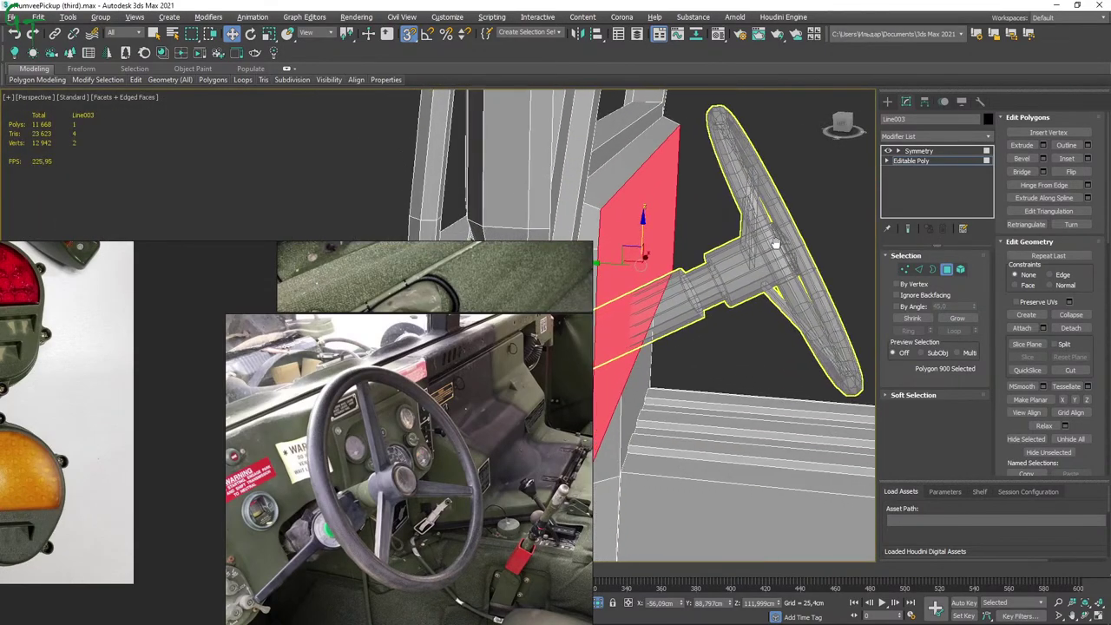
pyautogui.hotkey('ctrl', 'z')
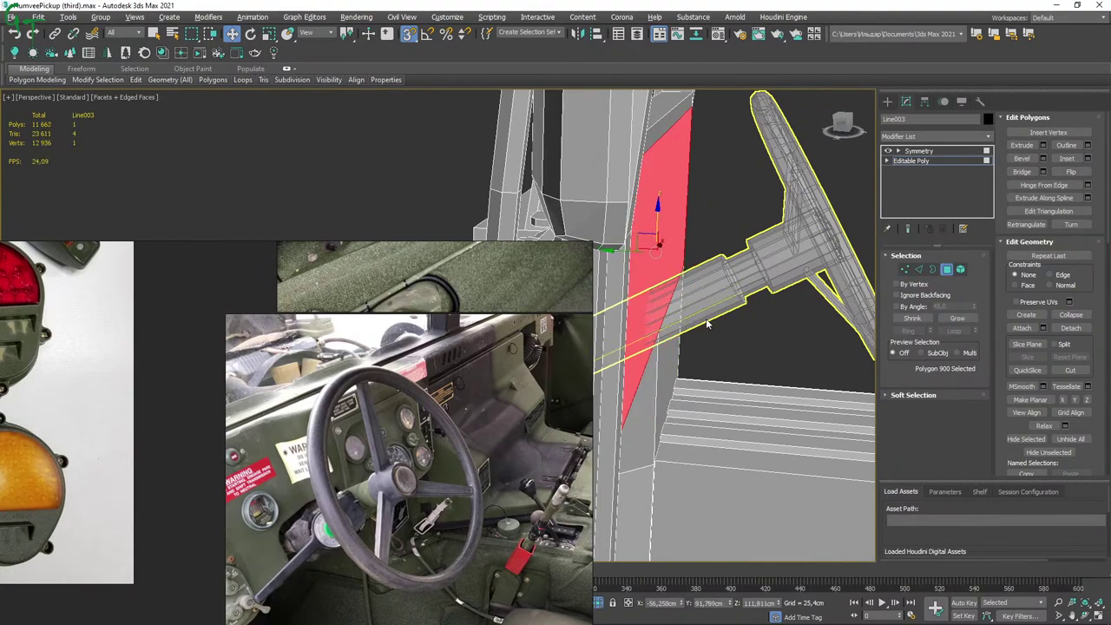
pyautogui.keyDown('alt'); pyautogui.moveTo(766, 297); pyautogui.dragTo(834, 234, button='middle'); pyautogui.keyUp('alt')
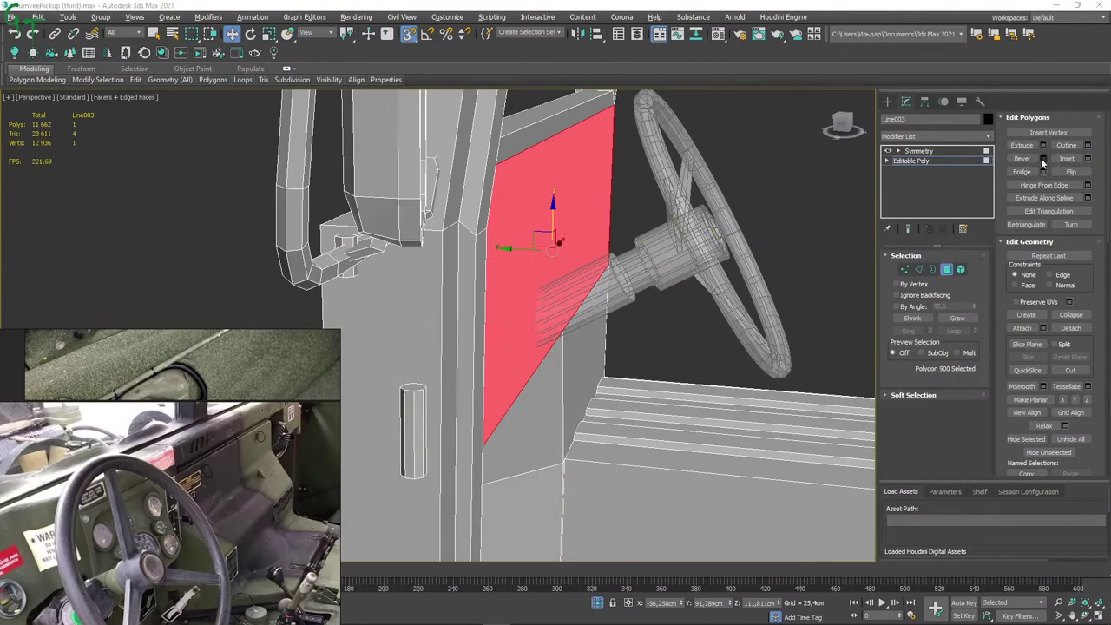
# Start a new Bevel on the dash panel, lowering Height and resetting Outline to 0.
pyautogui.click(1043, 158)
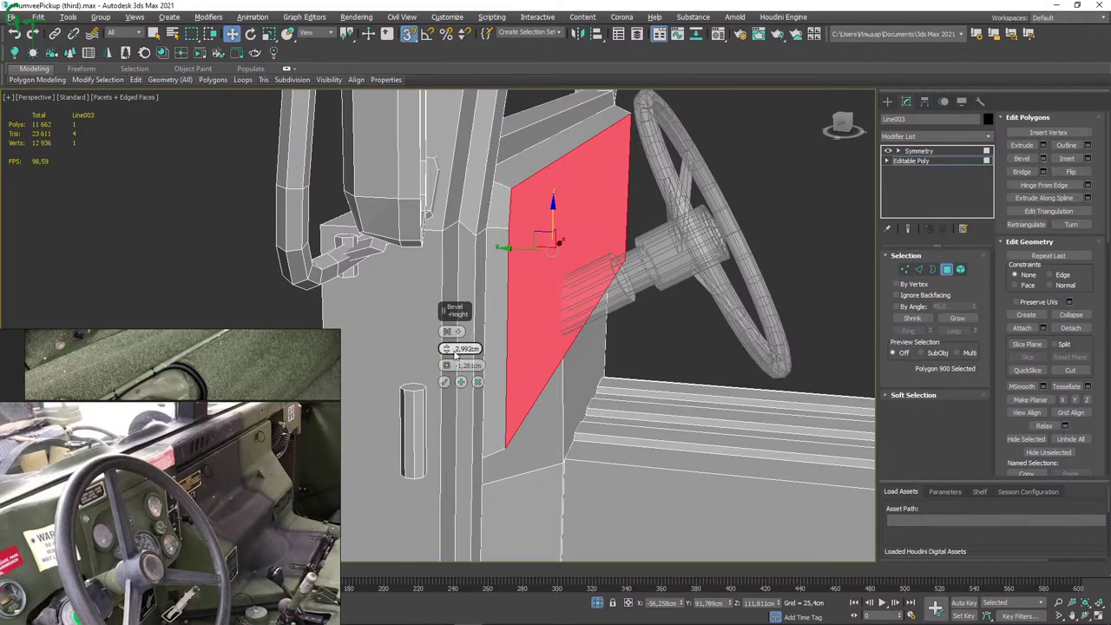
pyautogui.moveTo(447, 354); pyautogui.dragTo(448, 350)
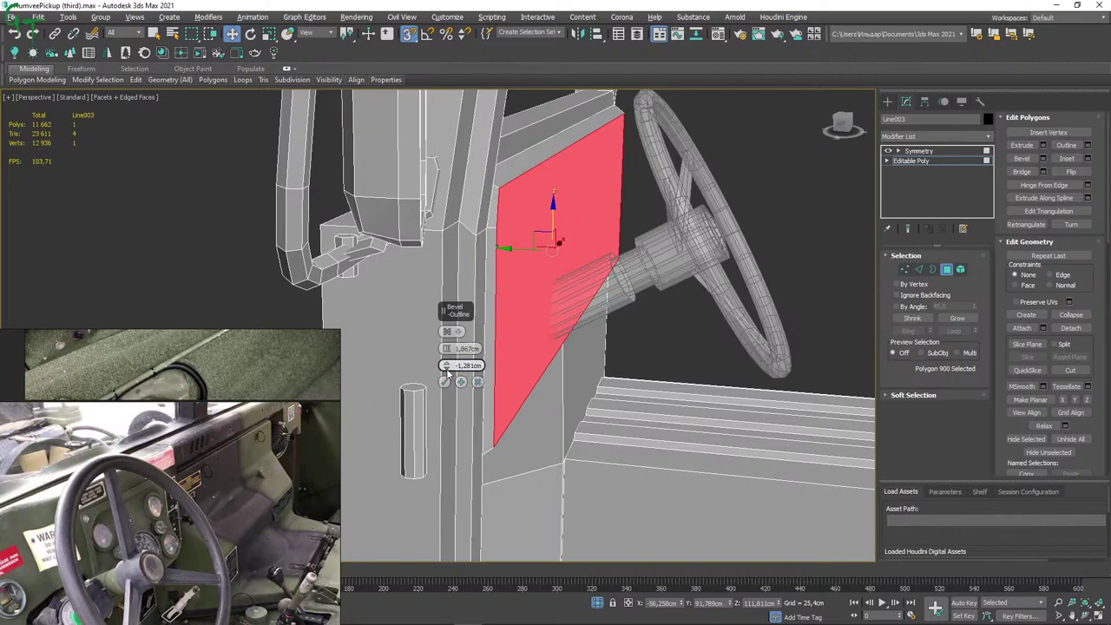
pyautogui.moveTo(449, 371); pyautogui.dragTo(446, 367)
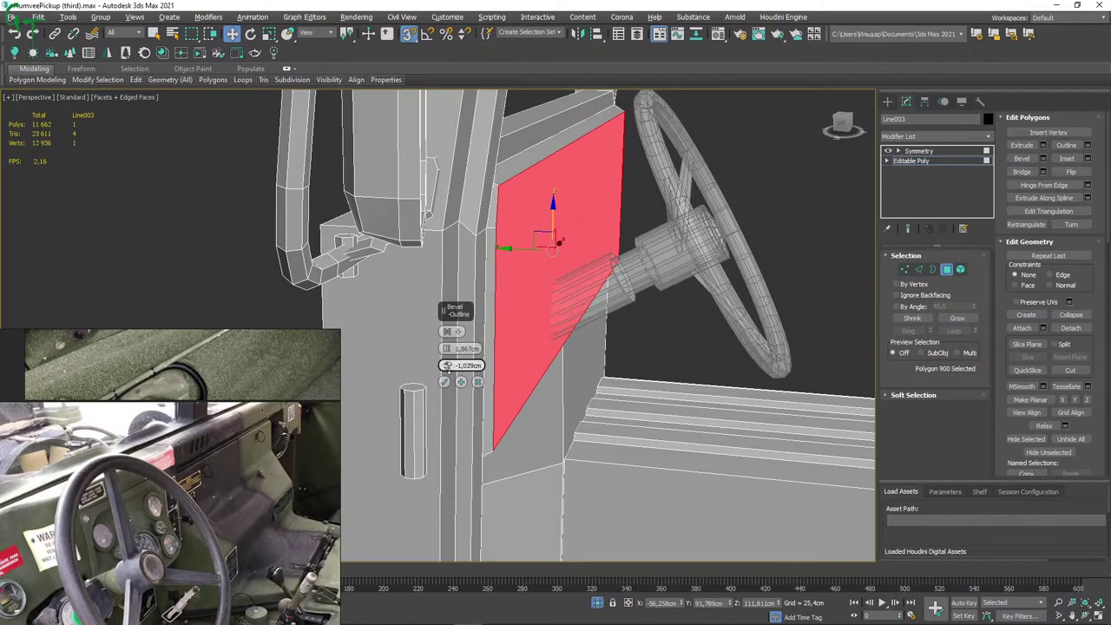
pyautogui.keyDown('alt'); pyautogui.moveTo(725, 261); pyautogui.dragTo(732, 278, button='middle'); pyautogui.keyUp('alt')
pyautogui.moveTo(608, 261)
pyautogui.keyDown('alt'); pyautogui.mouseDown(button='middle')
pyautogui.moveTo(620, 199)
pyautogui.moveTo(670, 226)
pyautogui.moveTo(521, 358)
pyautogui.mouseUp(button='middle'); pyautogui.keyUp('alt')
pyautogui.scroll(3, 627, 199)
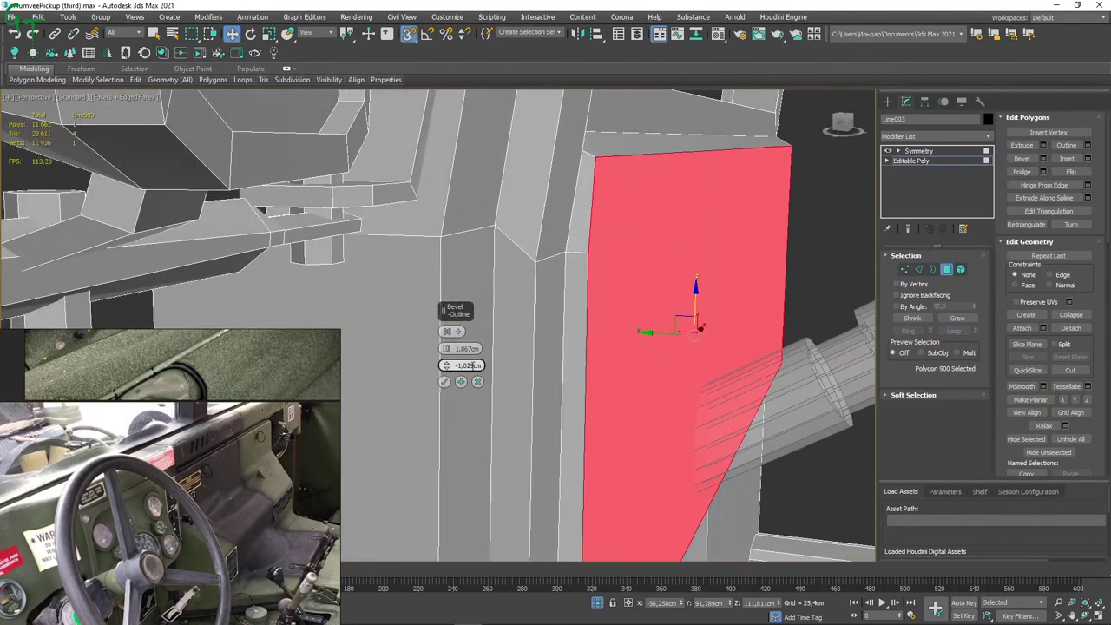
pyautogui.write('0')
pyautogui.press('Return')
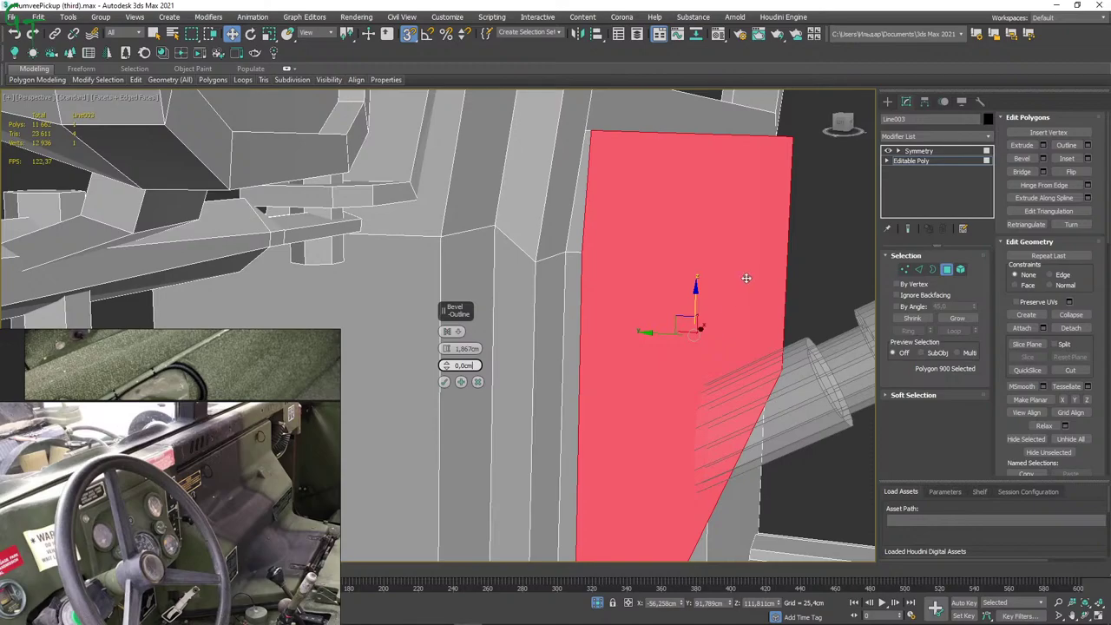
# Set the bevel to 1.867 cm Height and -0.755 cm Outline and accept it.
pyautogui.keyDown('alt'); pyautogui.moveTo(795, 273); pyautogui.dragTo(742, 278, button='middle'); pyautogui.keyUp('alt')
pyautogui.scroll(-5, 743, 278)
pyautogui.scroll(1, 645, 261)
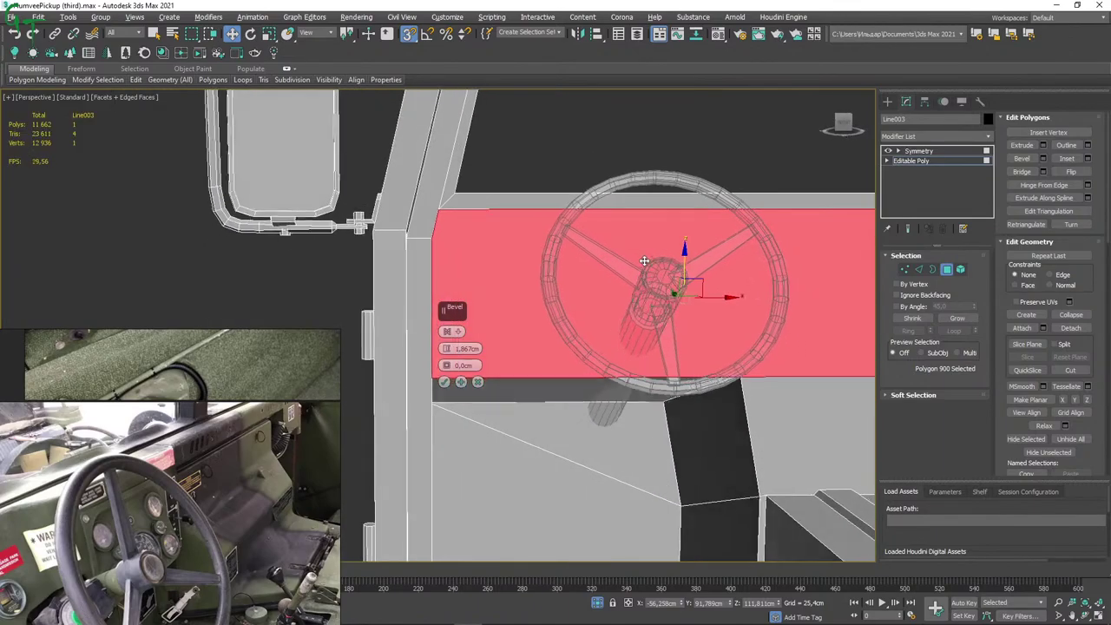
pyautogui.moveTo(645, 261)
pyautogui.keyDown('alt'); pyautogui.mouseDown(button='middle')
pyautogui.moveTo(717, 287)
pyautogui.moveTo(660, 313)
pyautogui.moveTo(486, 347)
pyautogui.mouseUp(button='middle'); pyautogui.keyUp('alt')
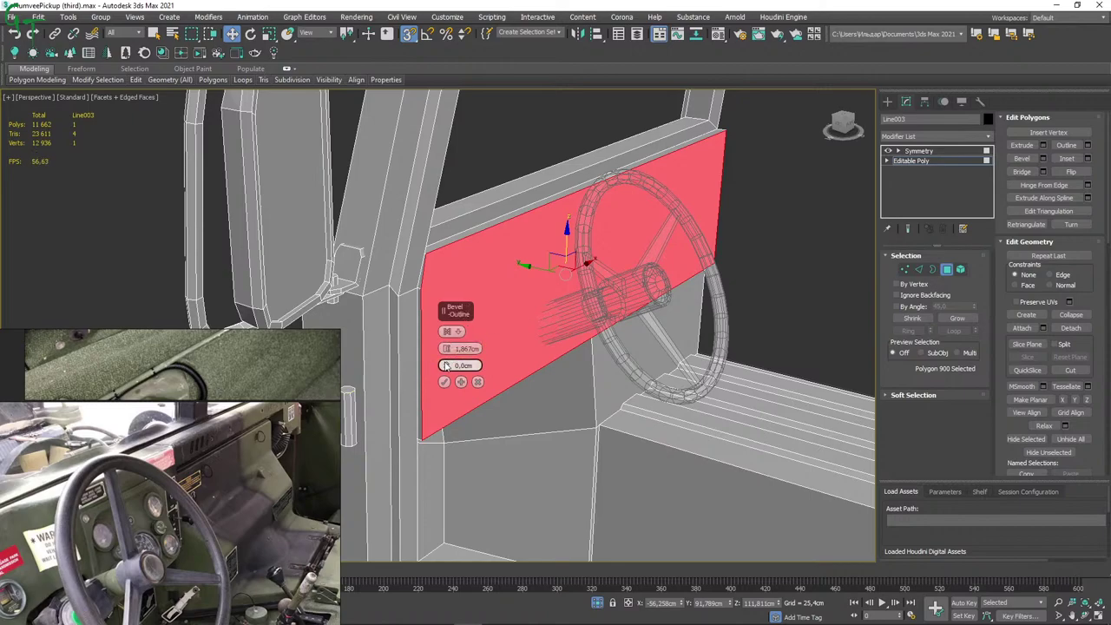
pyautogui.moveTo(447, 366); pyautogui.dragTo(446, 367)
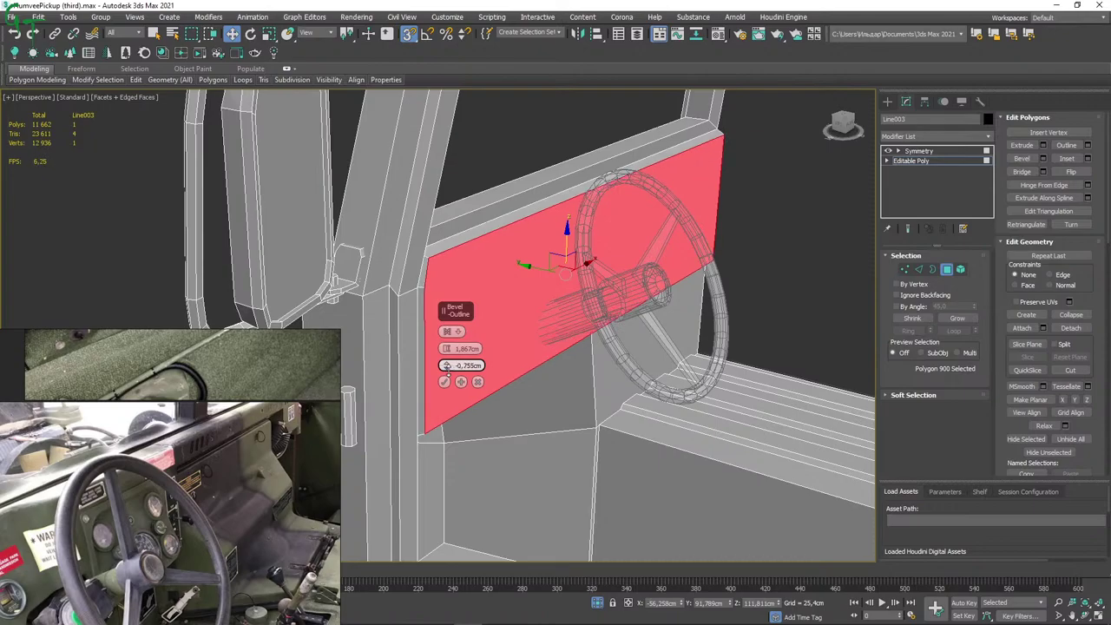
pyautogui.moveTo(680, 324)
pyautogui.keyDown('alt'); pyautogui.mouseDown(button='middle')
pyautogui.moveTo(628, 310)
pyautogui.moveTo(663, 310)
pyautogui.moveTo(665, 325)
pyautogui.moveTo(694, 328)
pyautogui.moveTo(660, 270)
pyautogui.mouseUp(button='middle'); pyautogui.keyUp('alt')
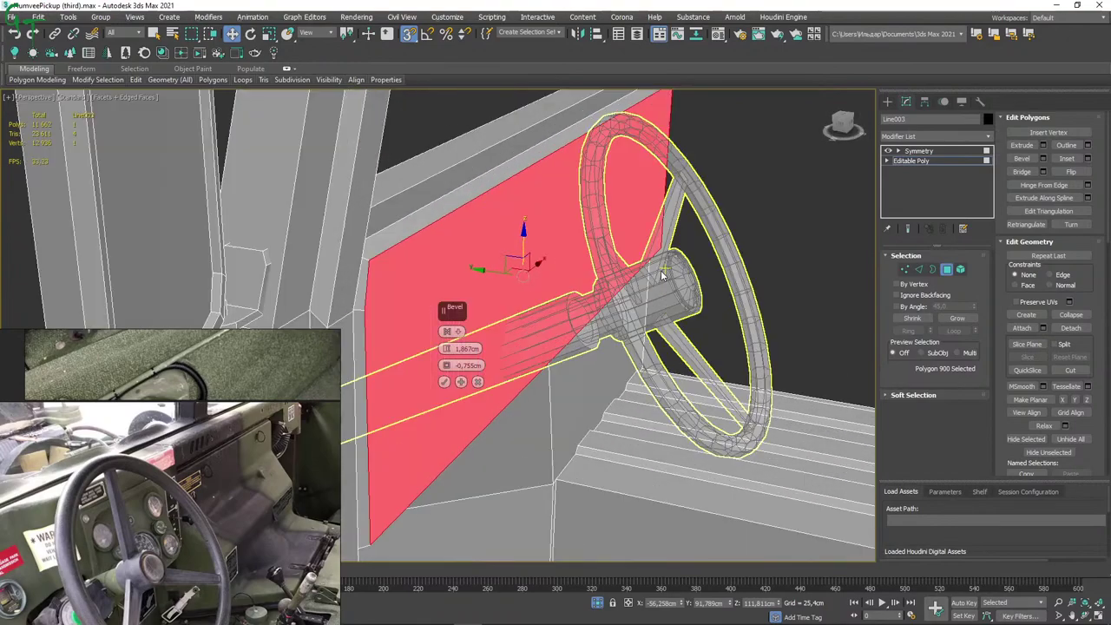
pyautogui.click(445, 382)
# Switch to Edge mode and select the bevelled panel's top edge.
pyautogui.keyDown('alt'); pyautogui.moveTo(521, 271); pyautogui.dragTo(660, 330, button='middle'); pyautogui.keyUp('alt')
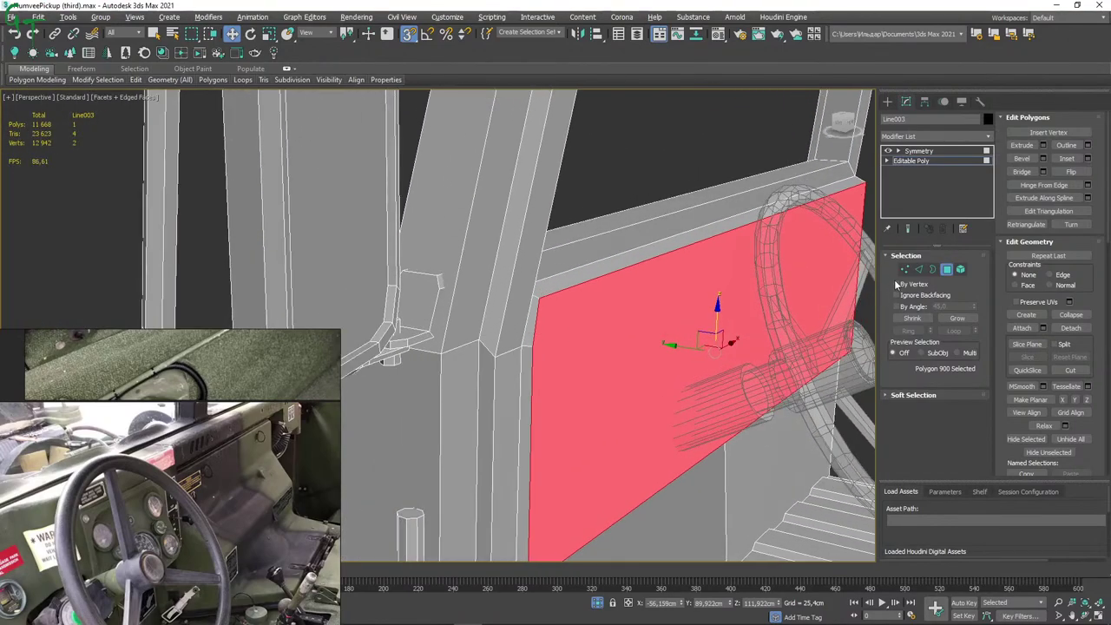
pyautogui.click(918, 270)
pyautogui.click(660, 250)
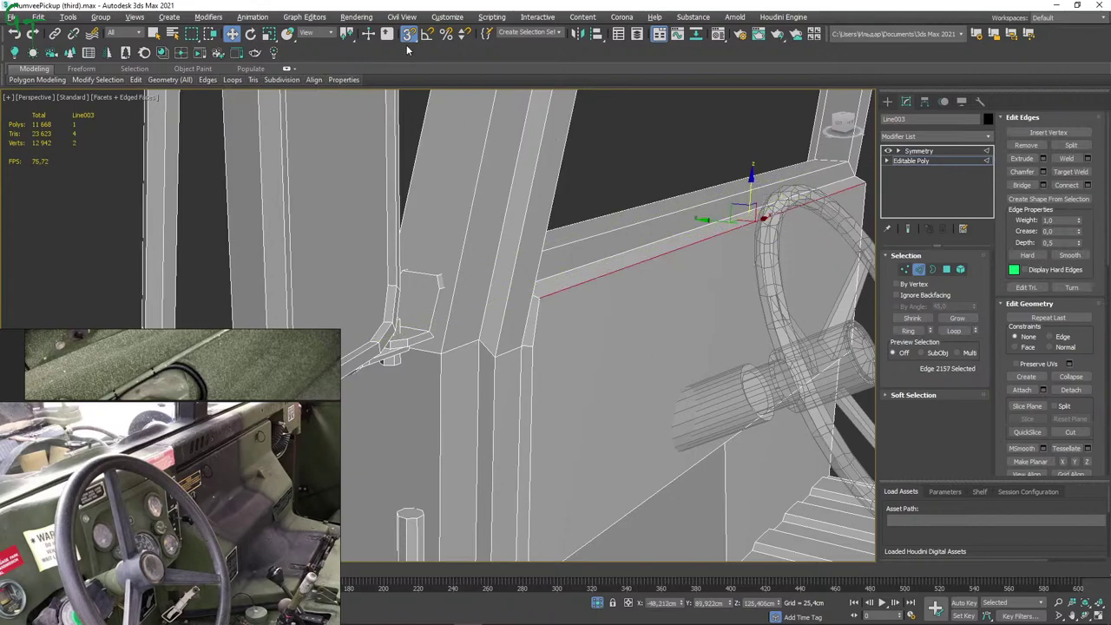
# Raise the panel's top edge along Z and orbit to check it against the references.
pyautogui.moveTo(752, 176)
pyautogui.mouseDown()
pyautogui.moveTo(828, 188)
pyautogui.moveTo(857, 179)
pyautogui.mouseUp()
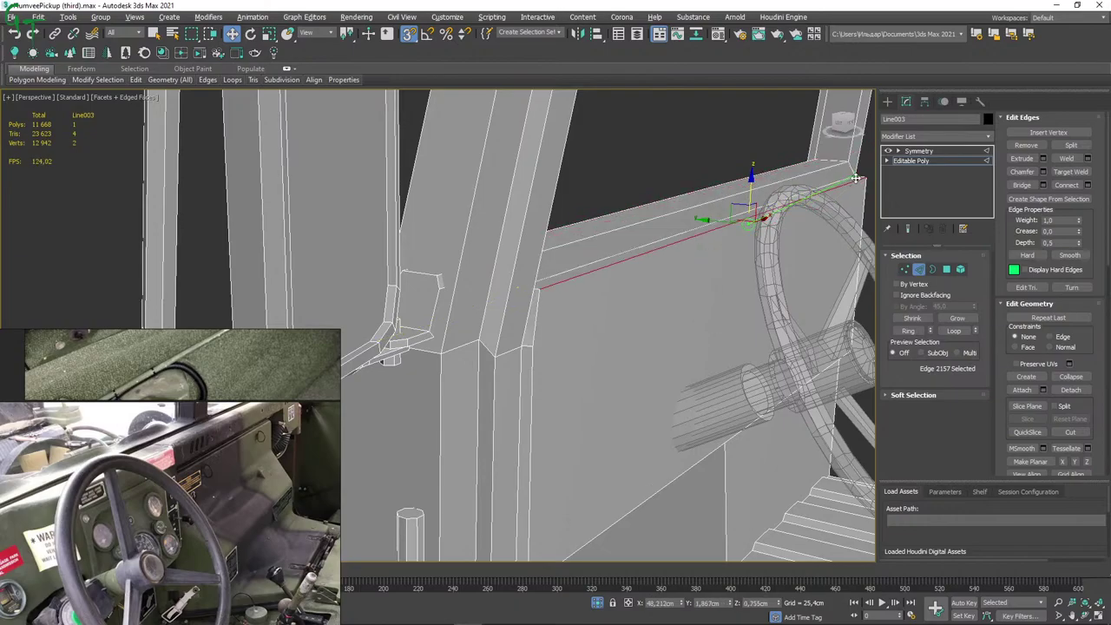
pyautogui.moveTo(755, 246)
pyautogui.keyDown('alt'); pyautogui.mouseDown(button='middle')
pyautogui.moveTo(637, 256)
pyautogui.moveTo(702, 197)
pyautogui.mouseUp(button='middle'); pyautogui.keyUp('alt')
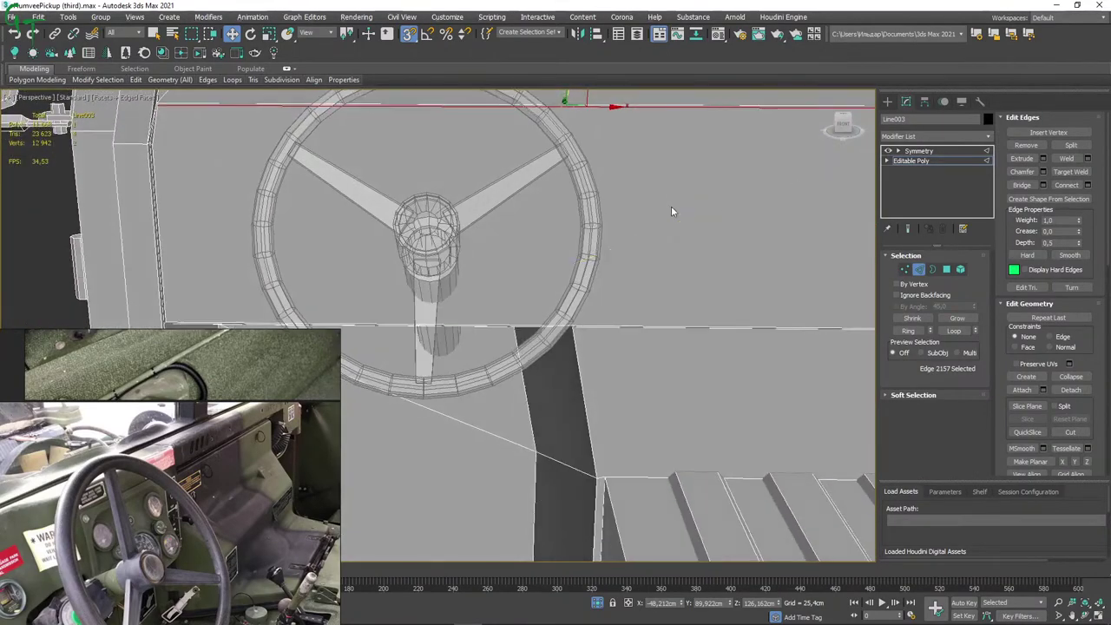
pyautogui.keyDown('alt'); pyautogui.moveTo(701, 198); pyautogui.dragTo(704, 269, button='middle'); pyautogui.keyUp('alt')
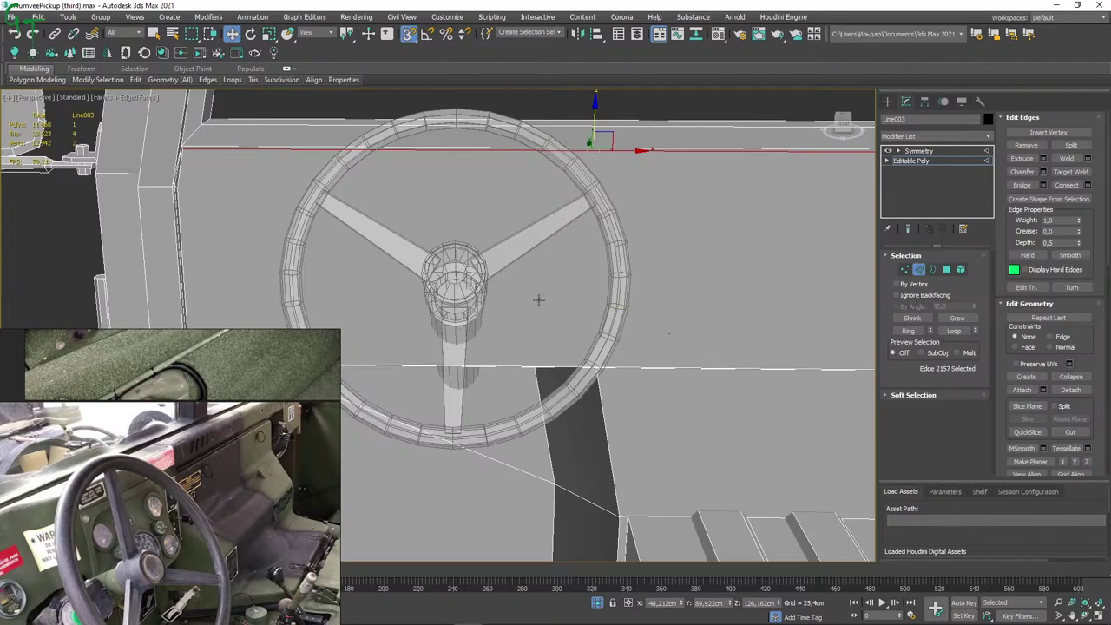
pyautogui.moveTo(487, 319)
pyautogui.keyDown('alt'); pyautogui.mouseDown(button='middle')
pyautogui.moveTo(533, 313)
pyautogui.moveTo(486, 317)
pyautogui.moveTo(513, 325)
pyautogui.moveTo(559, 282)
pyautogui.moveTo(649, 266)
pyautogui.moveTo(609, 282)
pyautogui.mouseUp(button='middle'); pyautogui.keyUp('alt')
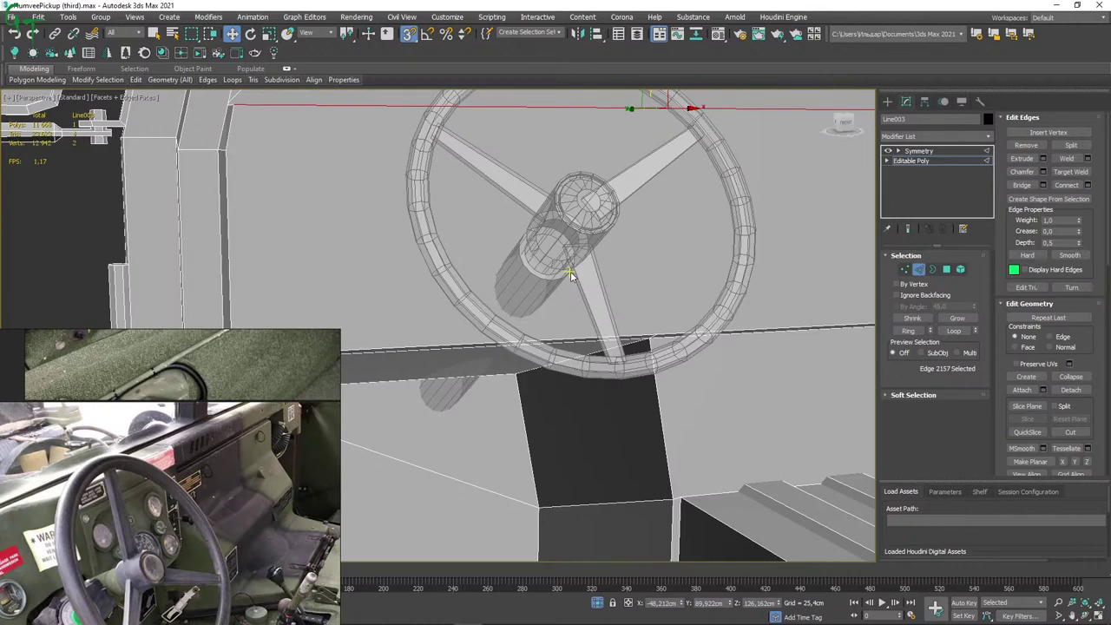
pyautogui.moveTo(594, 272)
pyautogui.keyDown('alt'); pyautogui.mouseDown(button='middle')
pyautogui.moveTo(657, 323)
pyautogui.moveTo(620, 347)
pyautogui.moveTo(541, 280)
pyautogui.moveTo(565, 292)
pyautogui.moveTo(503, 269)
pyautogui.mouseUp(button='middle'); pyautogui.keyUp('alt')
pyautogui.scroll(-3, 563, 299)
pyautogui.scroll(2, 576, 284)
pyautogui.moveTo(576, 284)
pyautogui.keyDown('alt'); pyautogui.mouseDown(button='middle')
pyautogui.moveTo(546, 262)
pyautogui.moveTo(630, 284)
pyautogui.mouseUp(button='middle'); pyautogui.keyUp('alt')
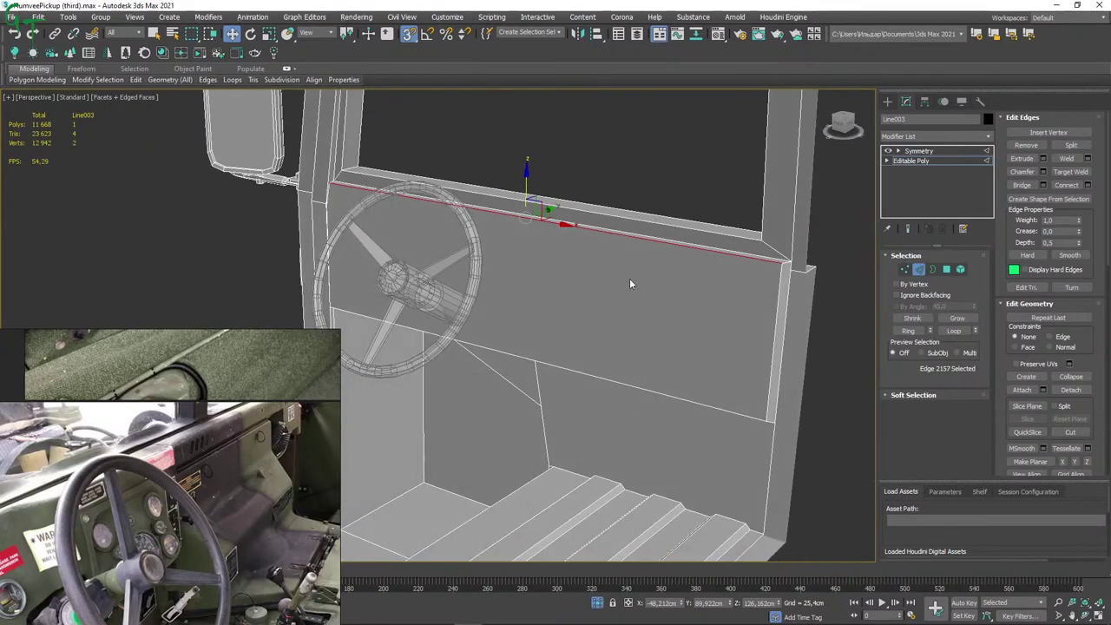
# Select the panel's vertical side edge and close in on the A-pillar corner.
pyautogui.click(780, 302)
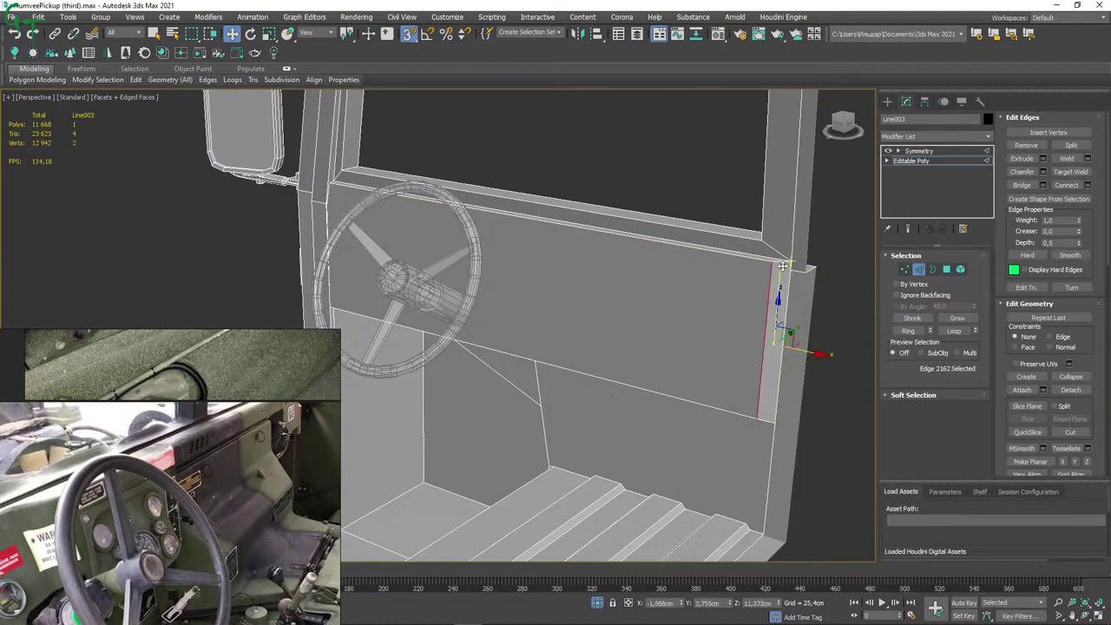
pyautogui.moveTo(471, 298)
pyautogui.keyDown('alt'); pyautogui.mouseDown(button='middle')
pyautogui.moveTo(531, 301)
pyautogui.moveTo(502, 299)
pyautogui.mouseUp(button='middle'); pyautogui.keyUp('alt')
pyautogui.moveTo(572, 321)
pyautogui.keyDown('alt'); pyautogui.mouseDown(button='middle')
pyautogui.moveTo(557, 300)
pyautogui.moveTo(583, 286)
pyautogui.moveTo(569, 306)
pyautogui.mouseUp(button='middle'); pyautogui.keyUp('alt')
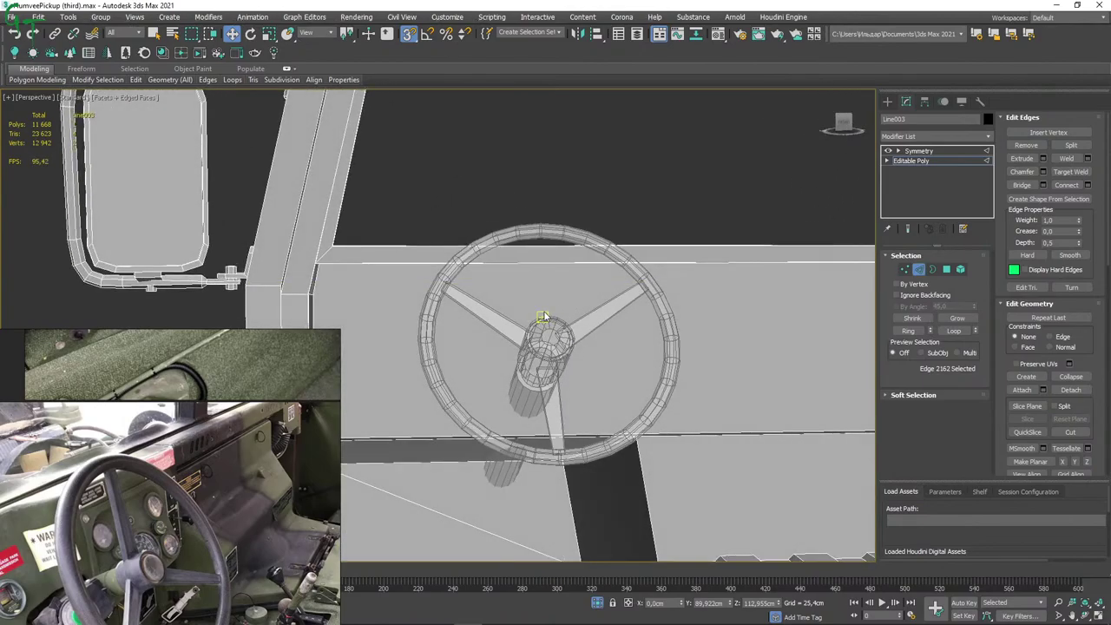
pyautogui.keyDown('alt'); pyautogui.moveTo(563, 345); pyautogui.dragTo(638, 293, button='middle'); pyautogui.keyUp('alt')
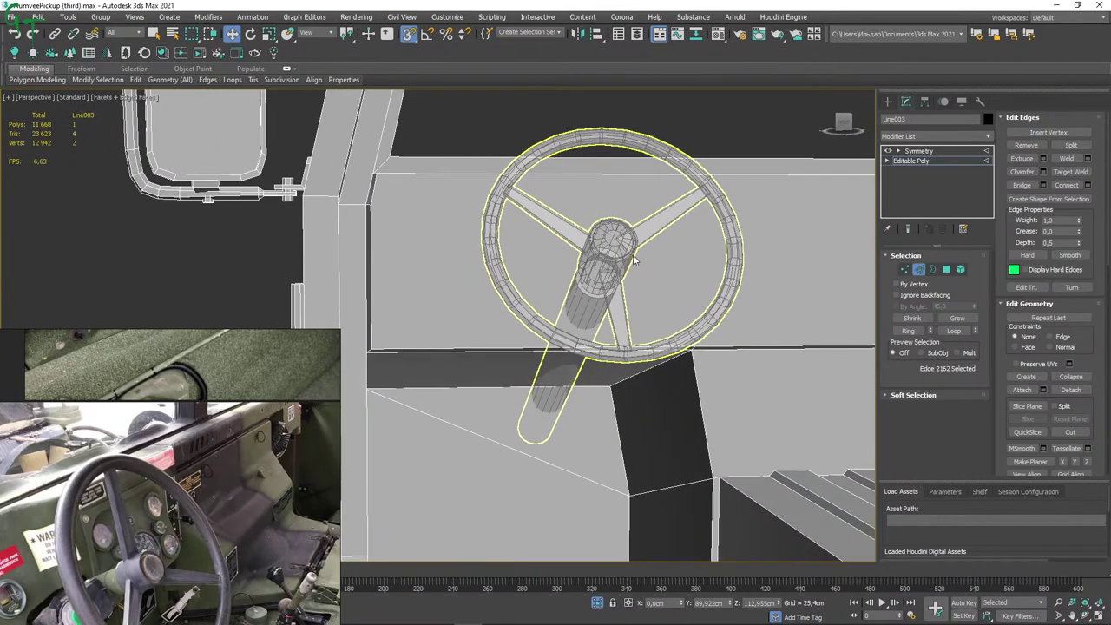
pyautogui.keyDown('alt'); pyautogui.moveTo(424, 243); pyautogui.dragTo(454, 260, button='middle'); pyautogui.keyUp('alt')
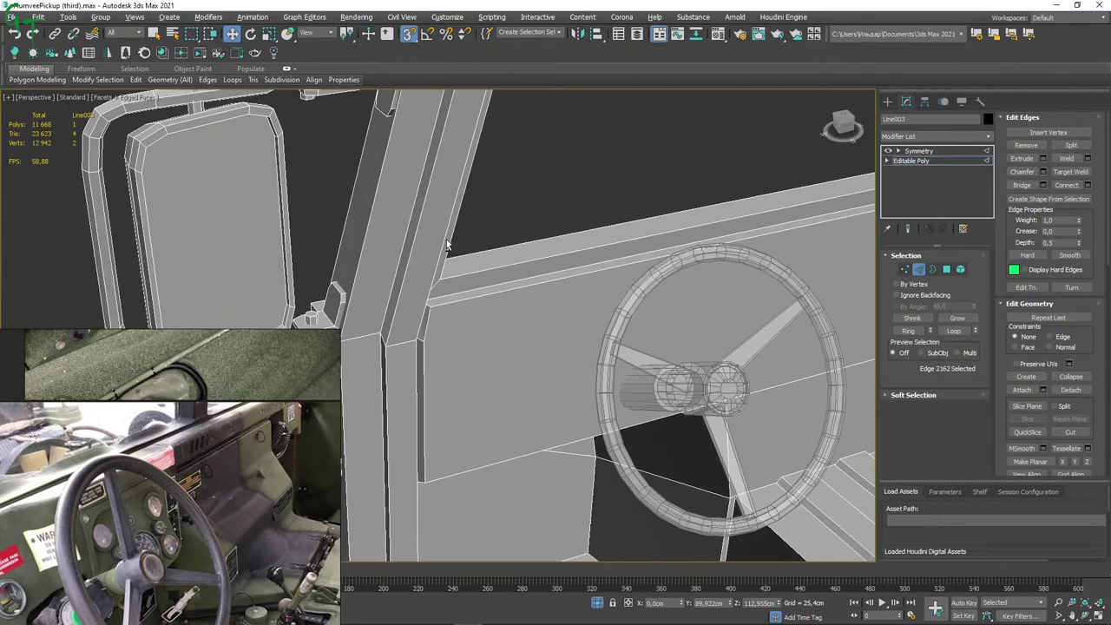
pyautogui.scroll(3, 454, 261)
pyautogui.scroll(2, 458, 309)
pyautogui.scroll(-3, 542, 336)
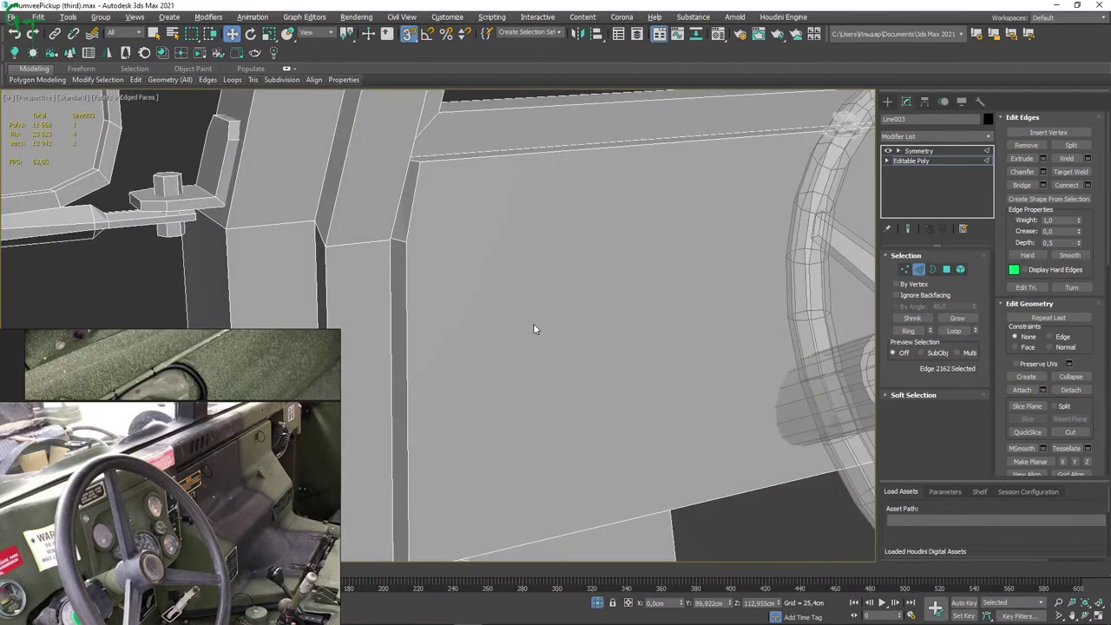
pyautogui.scroll(2, 471, 278)
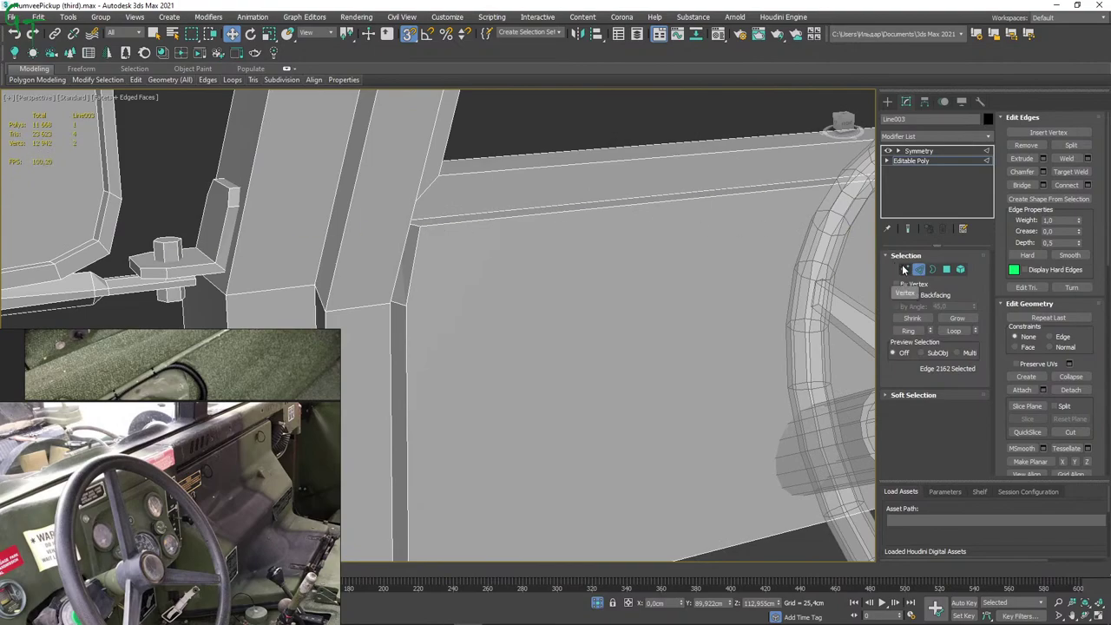
# Select the panel's corner vertex by the A-pillar and nudge it slightly along X.
pyautogui.click(904, 269)
pyautogui.click(420, 228)
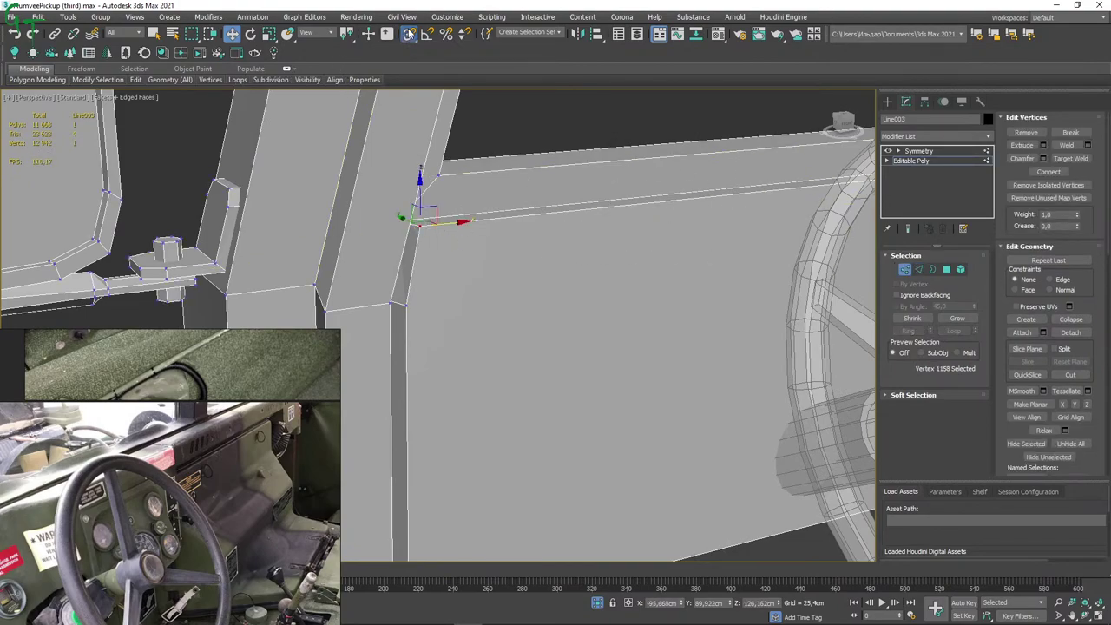
pyautogui.scroll(3, 430, 162)
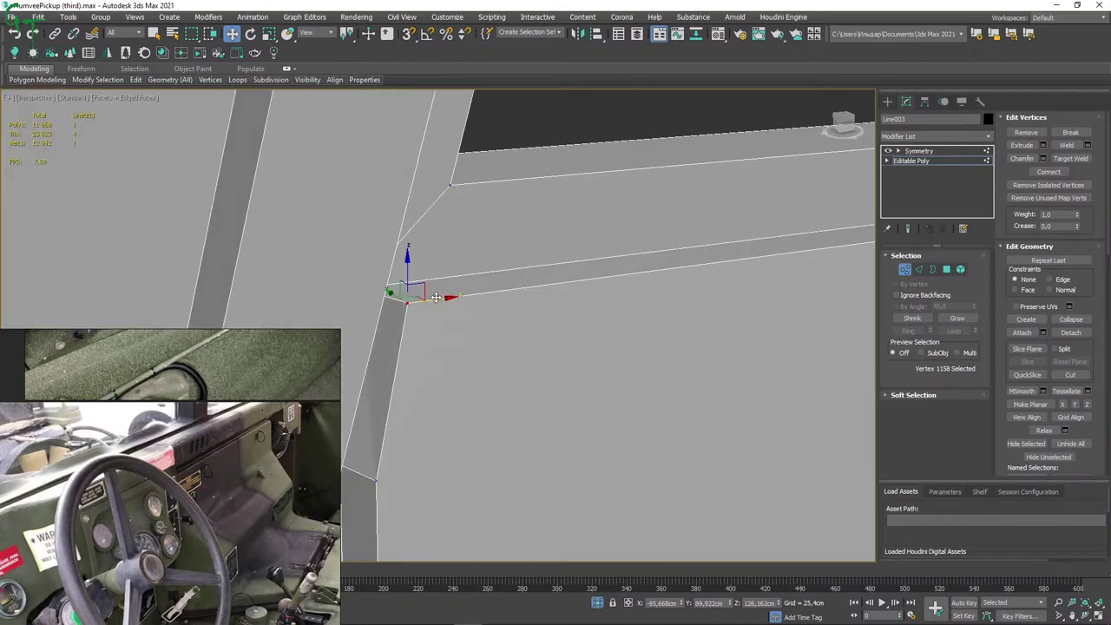
pyautogui.moveTo(450, 297)
pyautogui.mouseDown()
pyautogui.moveTo(465, 309)
pyautogui.moveTo(455, 297)
pyautogui.mouseUp()
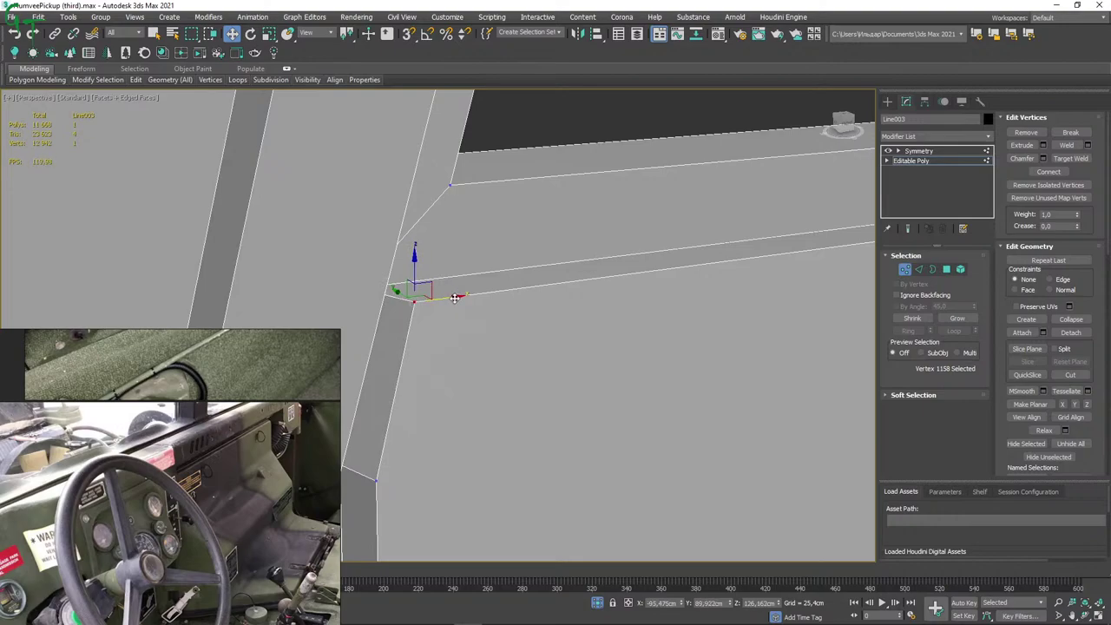
pyautogui.moveTo(591, 285)
pyautogui.keyDown('alt'); pyautogui.mouseDown(button='middle')
pyautogui.moveTo(527, 235)
pyautogui.moveTo(564, 268)
pyautogui.moveTo(518, 254)
pyautogui.moveTo(521, 244)
pyautogui.moveTo(520, 275)
pyautogui.moveTo(499, 278)
pyautogui.moveTo(515, 301)
pyautogui.moveTo(515, 289)
pyautogui.moveTo(544, 276)
pyautogui.moveTo(536, 265)
pyautogui.moveTo(565, 310)
pyautogui.moveTo(571, 297)
pyautogui.moveTo(502, 287)
pyautogui.moveTo(539, 310)
pyautogui.moveTo(597, 295)
pyautogui.moveTo(584, 301)
pyautogui.moveTo(578, 286)
pyautogui.moveTo(597, 266)
pyautogui.moveTo(645, 297)
pyautogui.moveTo(587, 282)
pyautogui.moveTo(594, 294)
pyautogui.mouseUp(button='middle'); pyautogui.keyUp('alt')
pyautogui.scroll(2, 602, 301)
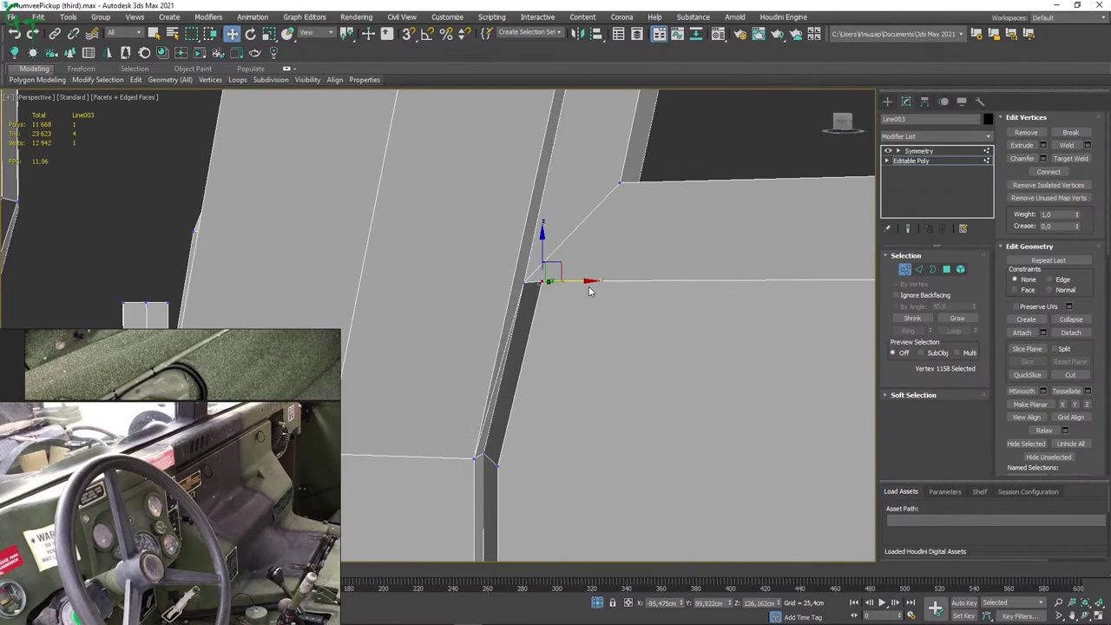
pyautogui.moveTo(600, 311)
pyautogui.keyDown('alt'); pyautogui.mouseDown(button='middle')
pyautogui.moveTo(565, 323)
pyautogui.moveTo(559, 335)
pyautogui.moveTo(573, 345)
pyautogui.moveTo(599, 330)
pyautogui.moveTo(565, 322)
pyautogui.moveTo(532, 346)
pyautogui.moveTo(556, 370)
pyautogui.moveTo(599, 308)
pyautogui.moveTo(654, 304)
pyautogui.moveTo(591, 323)
pyautogui.moveTo(574, 353)
pyautogui.moveTo(565, 347)
pyautogui.moveTo(586, 328)
pyautogui.moveTo(565, 330)
pyautogui.moveTo(602, 398)
pyautogui.moveTo(566, 136)
pyautogui.moveTo(593, 246)
pyautogui.moveTo(607, 225)
pyautogui.moveTo(584, 210)
pyautogui.moveTo(588, 232)
pyautogui.mouseUp(button='middle'); pyautogui.keyUp('alt')
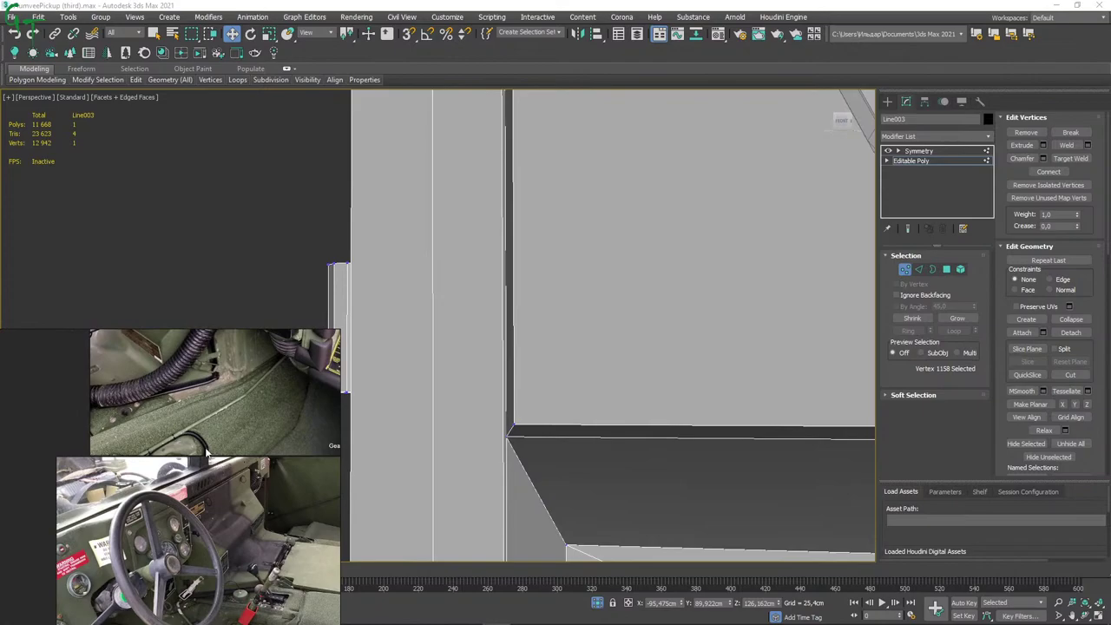
pyautogui.scroll(-2, 210, 535)
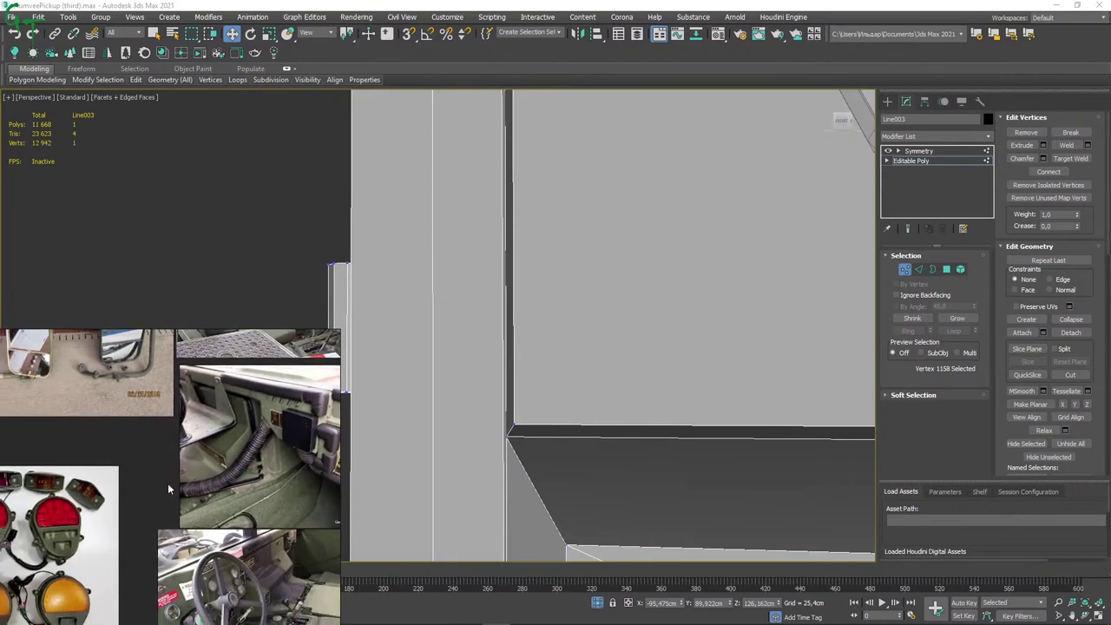
pyautogui.scroll(2, 106, 425)
pyautogui.scroll(2, 106, 426)
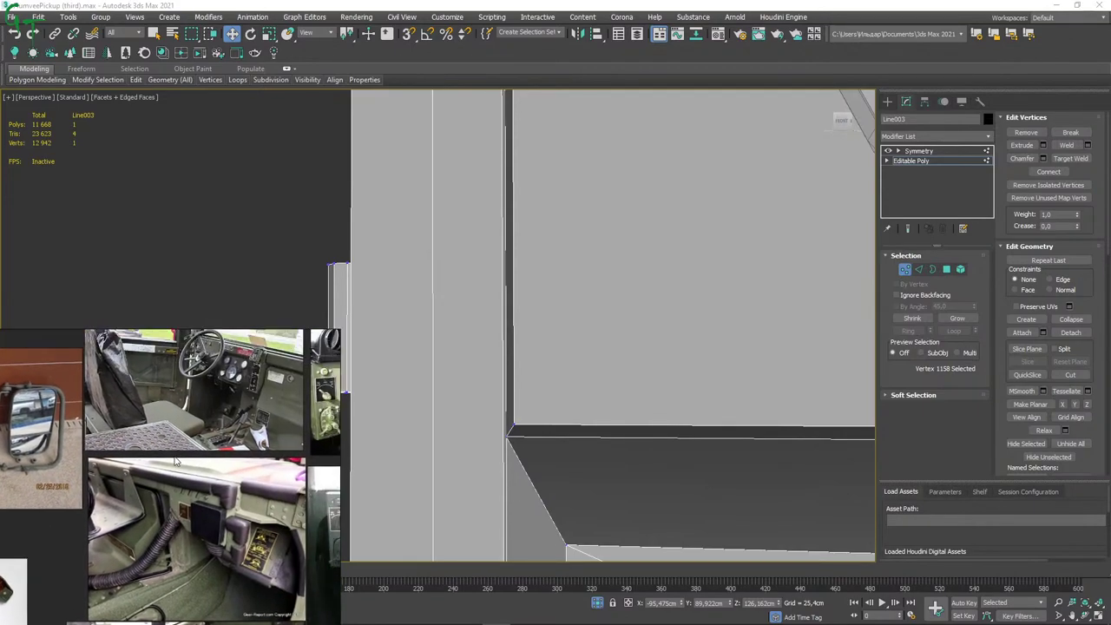
pyautogui.scroll(1, 139, 434)
pyautogui.scroll(2, 174, 441)
pyautogui.moveTo(182, 443); pyautogui.dragTo(167, 511)
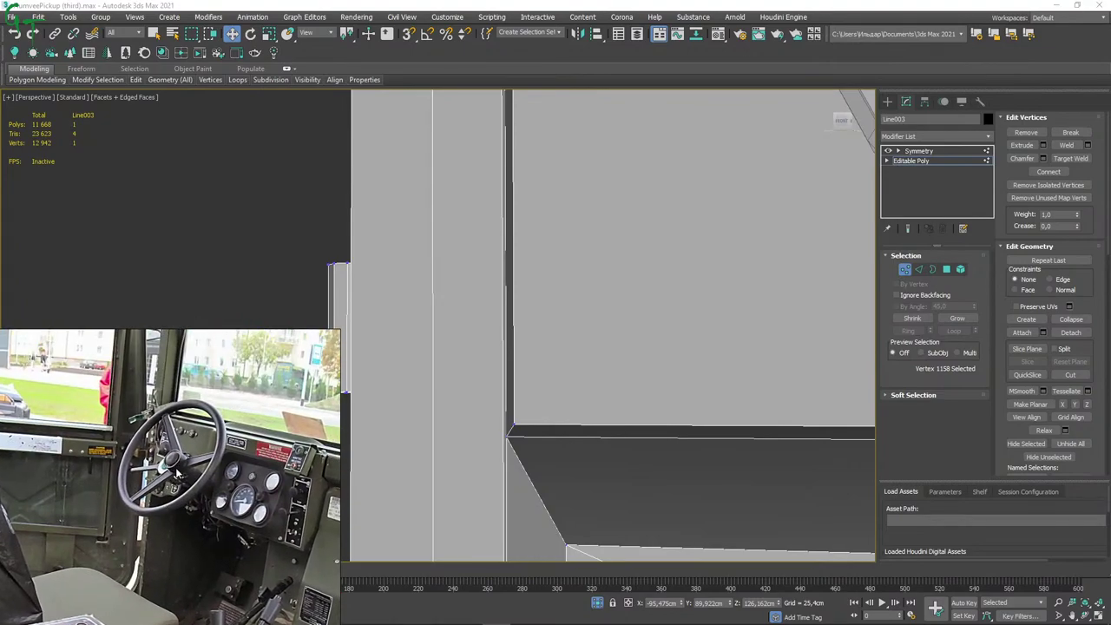
pyautogui.moveTo(168, 511); pyautogui.dragTo(189, 442)
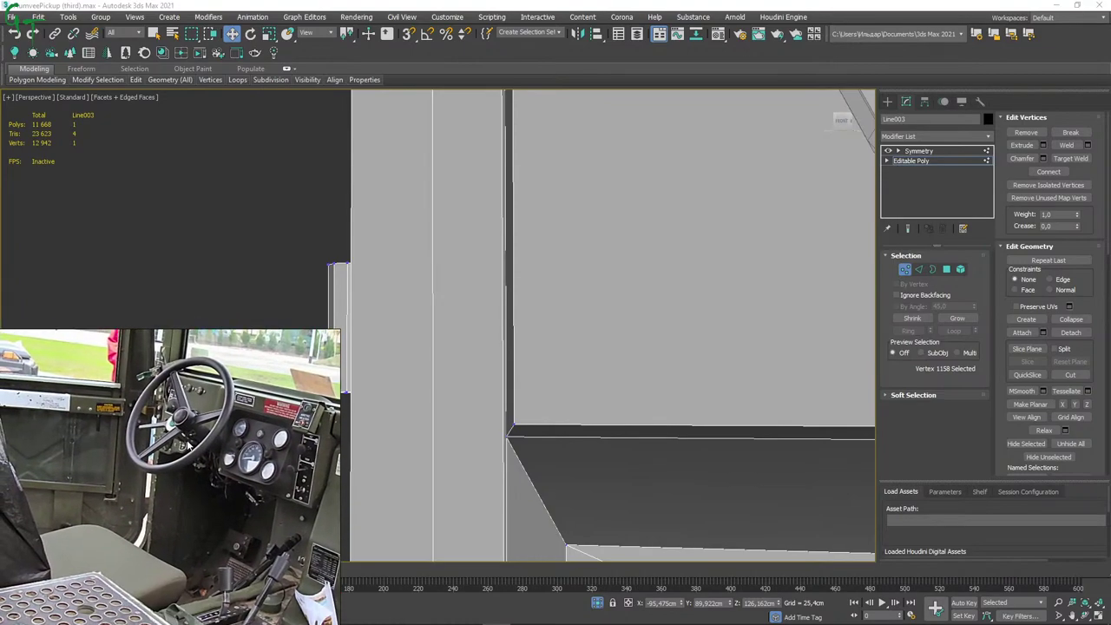
pyautogui.scroll(-1, 189, 442)
pyautogui.scroll(-1, 195, 469)
pyautogui.scroll(-1, 187, 450)
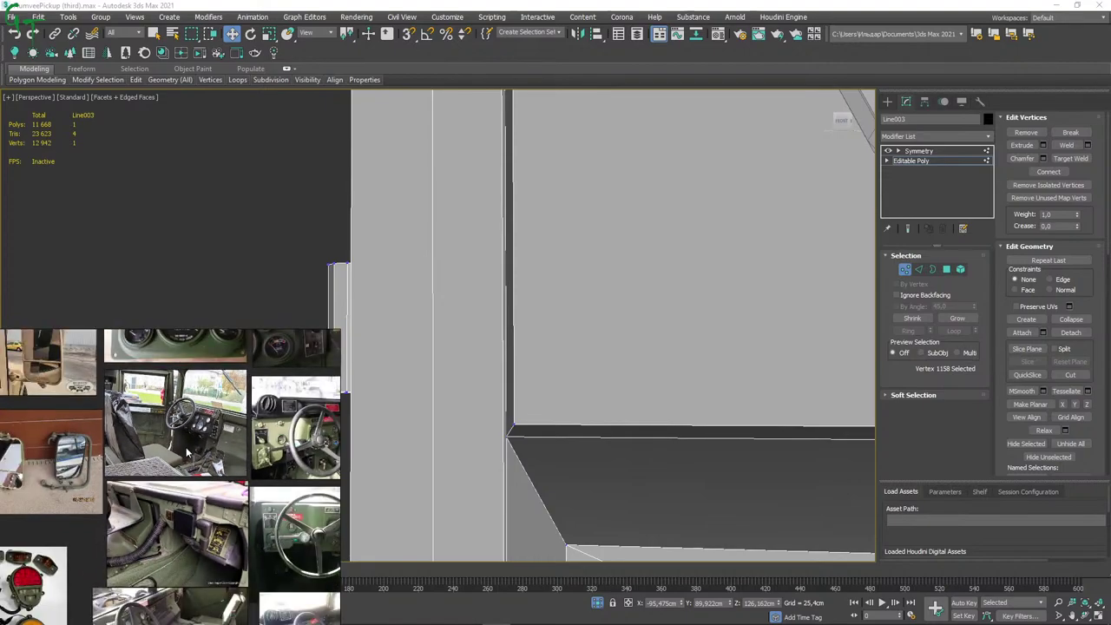
pyautogui.scroll(-1, 199, 462)
pyautogui.scroll(-1, 182, 443)
pyautogui.scroll(-1, 165, 426)
pyautogui.scroll(1, 278, 460)
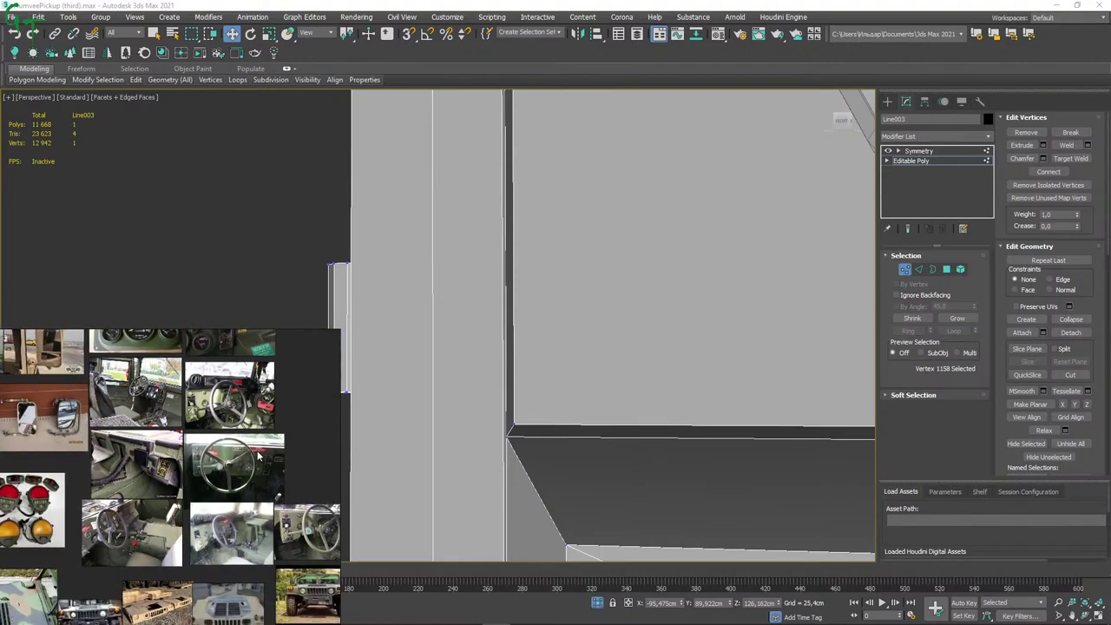
pyautogui.scroll(1, 260, 451)
pyautogui.scroll(2, 248, 479)
pyautogui.scroll(1, 241, 471)
pyautogui.scroll(1, 241, 471)
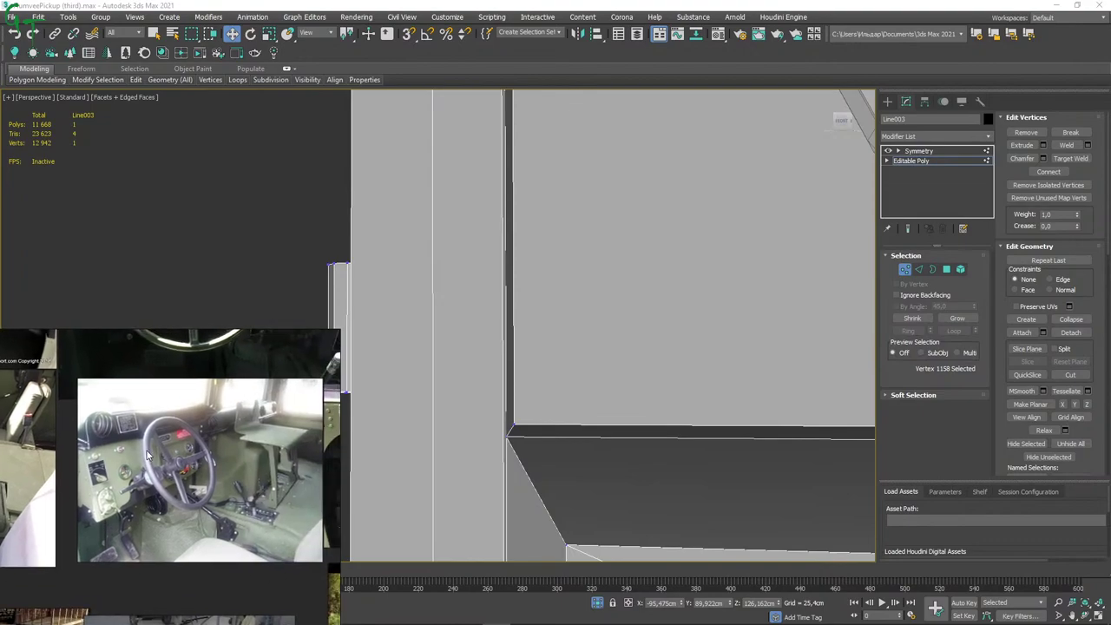
pyautogui.scroll(-1, 199, 457)
pyautogui.scroll(-1, 202, 451)
pyautogui.scroll(-1, 291, 454)
pyautogui.scroll(1, 291, 454)
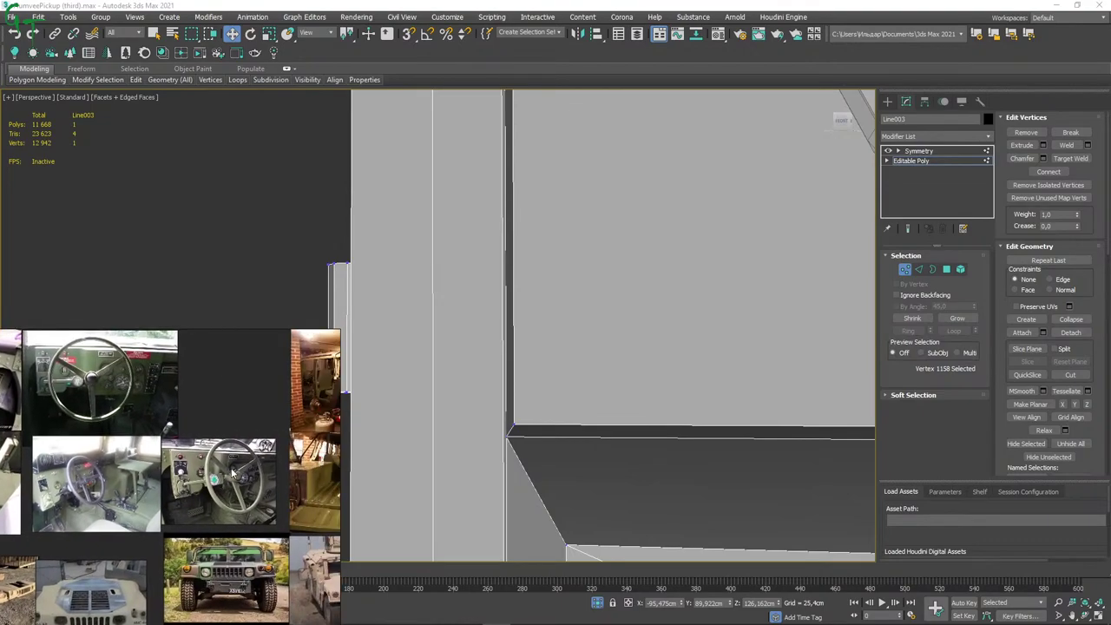
pyautogui.scroll(-1, 252, 456)
pyautogui.scroll(1, 218, 459)
pyautogui.scroll(-1, 217, 458)
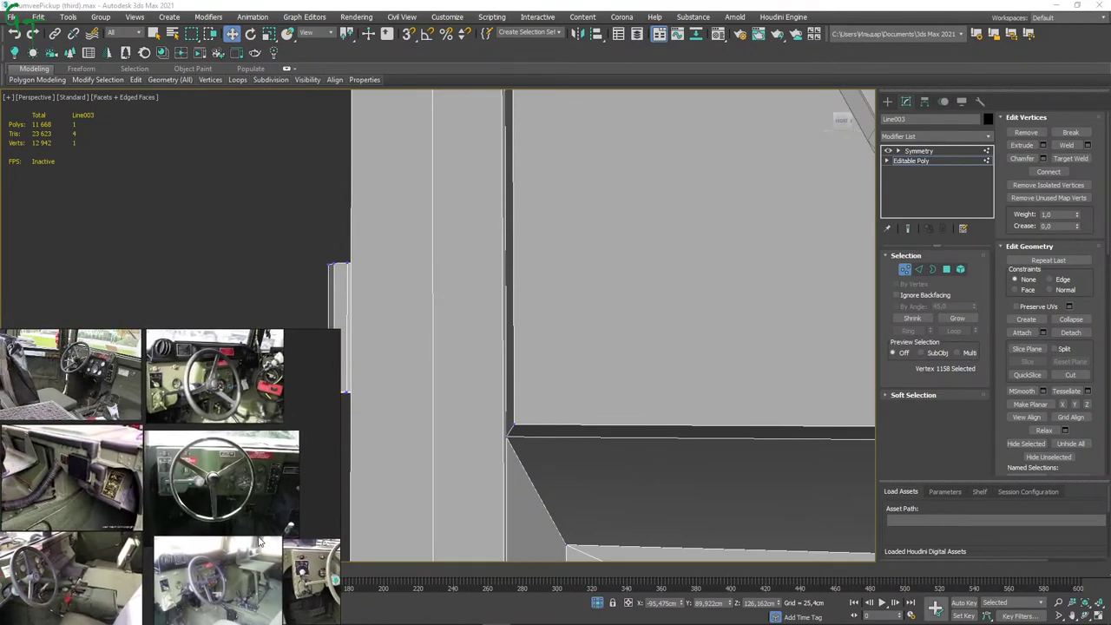
pyautogui.scroll(1, 157, 434)
pyautogui.scroll(1, 139, 408)
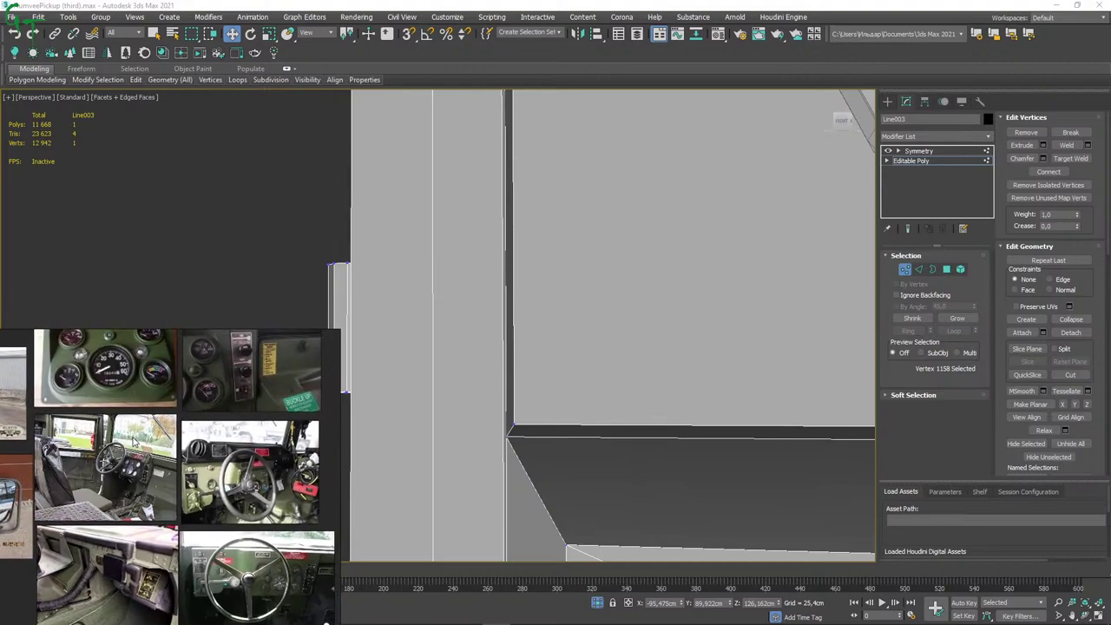
pyautogui.scroll(2, 251, 511)
pyautogui.scroll(1, 254, 510)
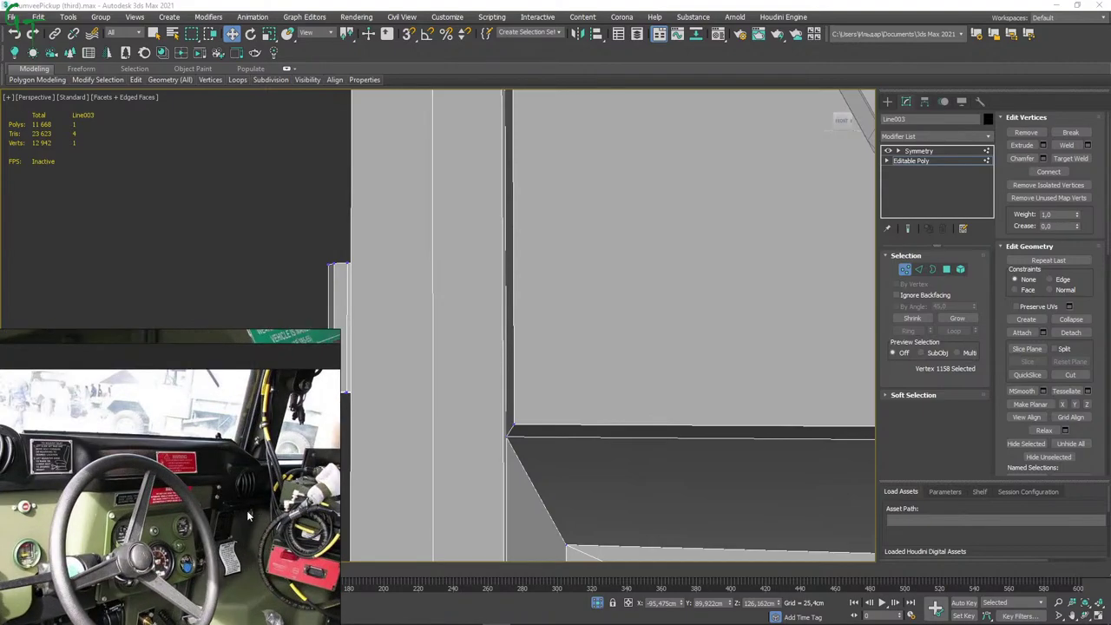
pyautogui.scroll(-1, 207, 515)
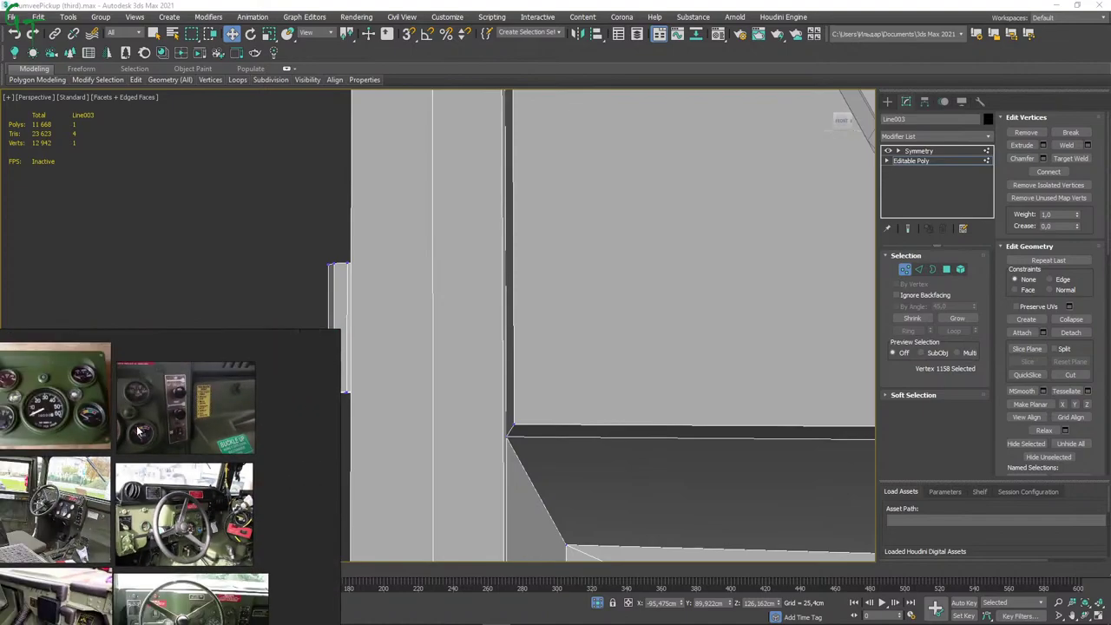
pyautogui.scroll(-1, 207, 516)
pyautogui.scroll(1, 174, 417)
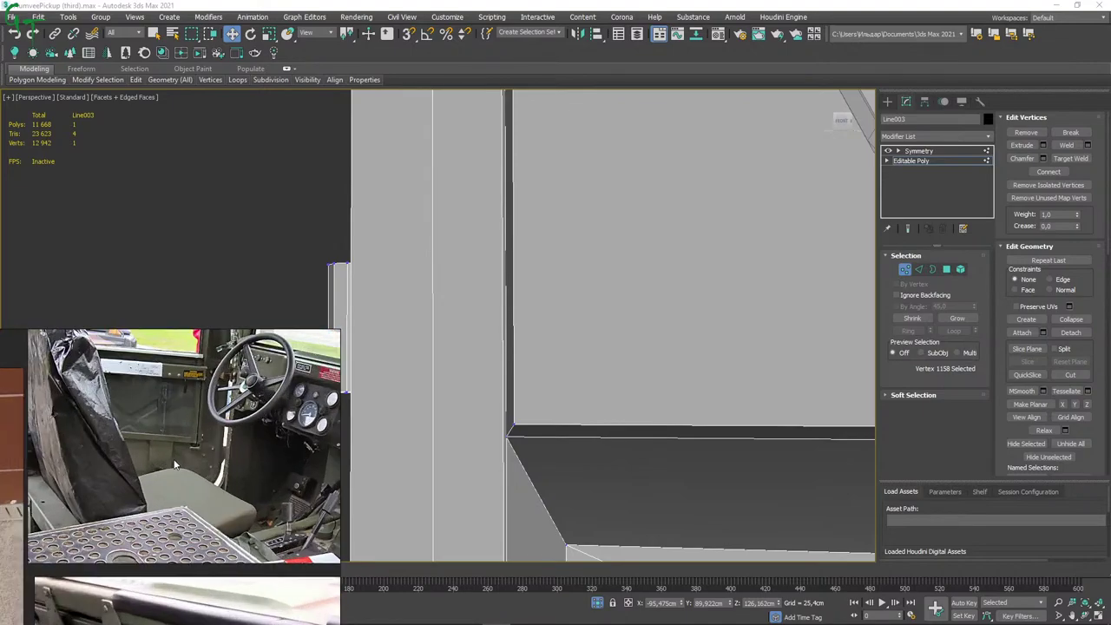
pyautogui.scroll(1, 187, 408)
pyautogui.scroll(1, 193, 400)
pyautogui.scroll(1, 198, 386)
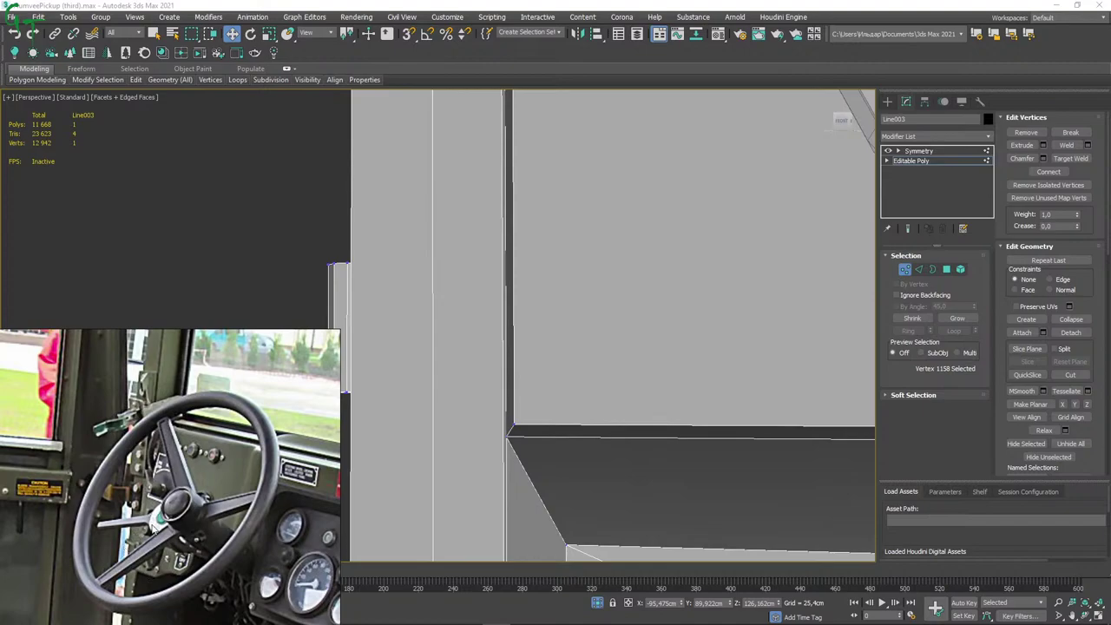
pyautogui.scroll(-1, 153, 521)
pyautogui.scroll(-1, 155, 508)
pyautogui.scroll(-1, 155, 487)
pyautogui.scroll(-1, 162, 484)
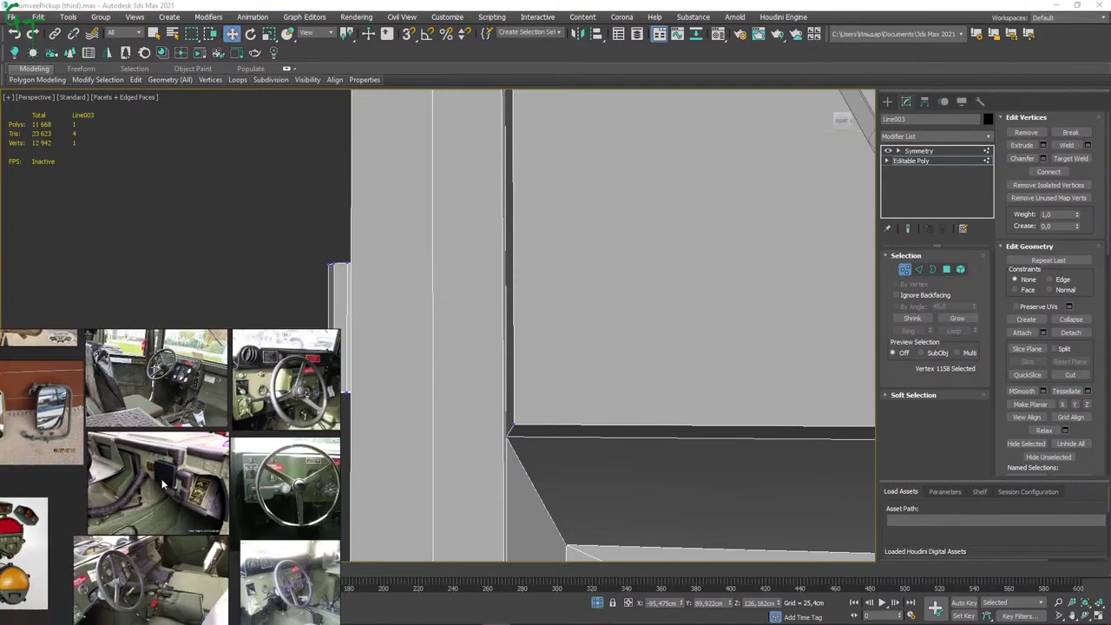
pyautogui.scroll(1, 163, 478)
pyautogui.scroll(1, 164, 469)
pyautogui.scroll(1, 164, 460)
pyautogui.scroll(1, 165, 450)
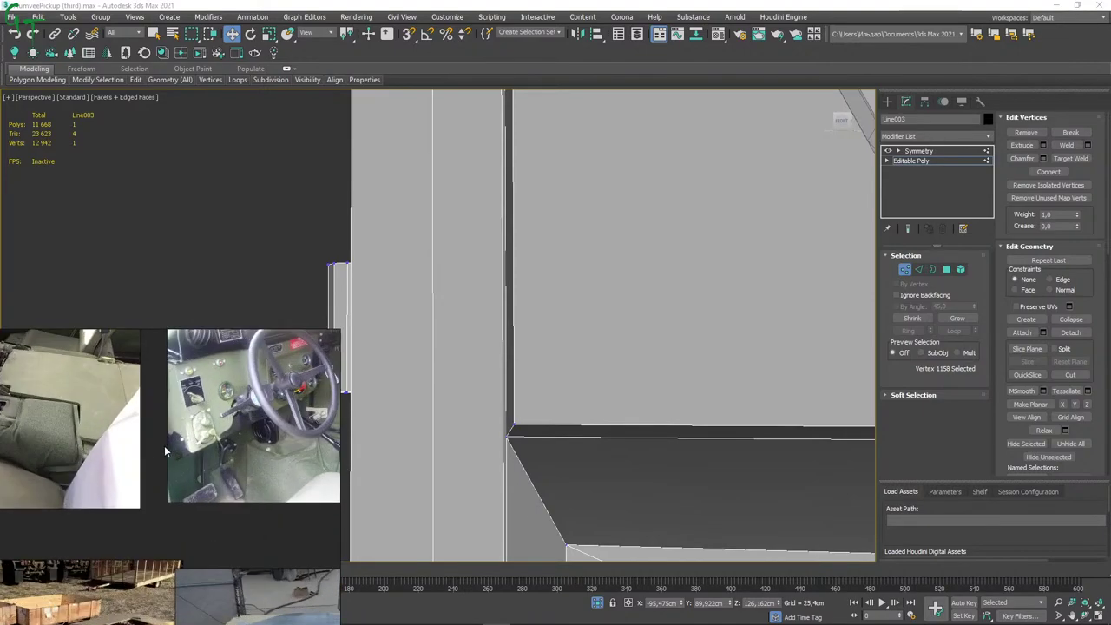
pyautogui.scroll(1, 161, 456)
pyautogui.scroll(1, 157, 464)
pyautogui.scroll(1, 152, 476)
pyautogui.scroll(-1, 145, 488)
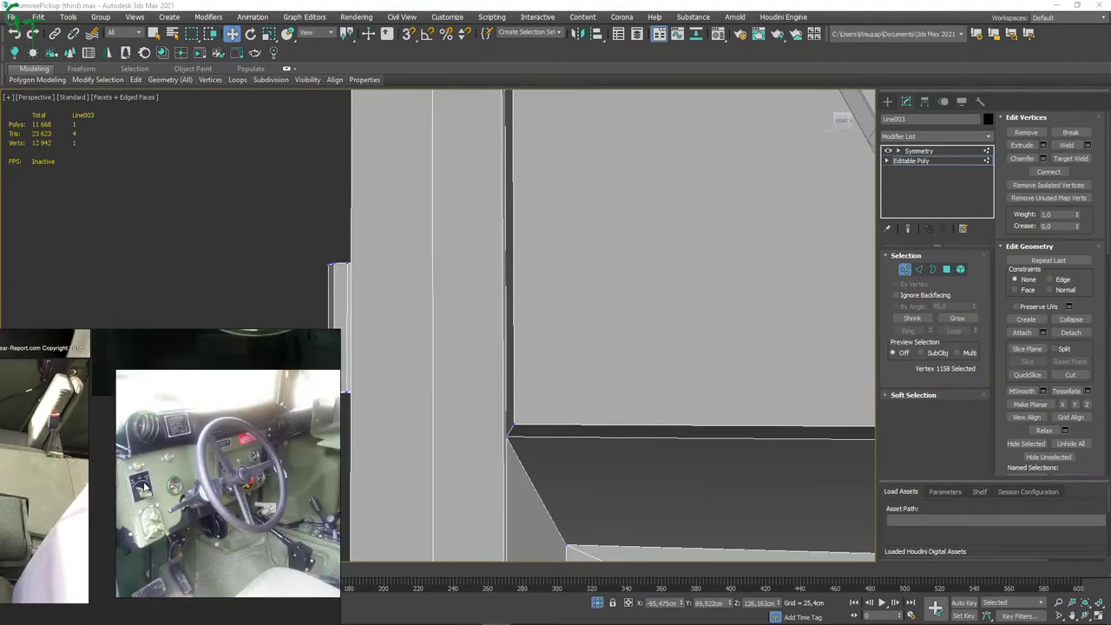
pyautogui.scroll(1, 145, 488)
pyautogui.scroll(1, 142, 485)
pyautogui.scroll(-1, 139, 481)
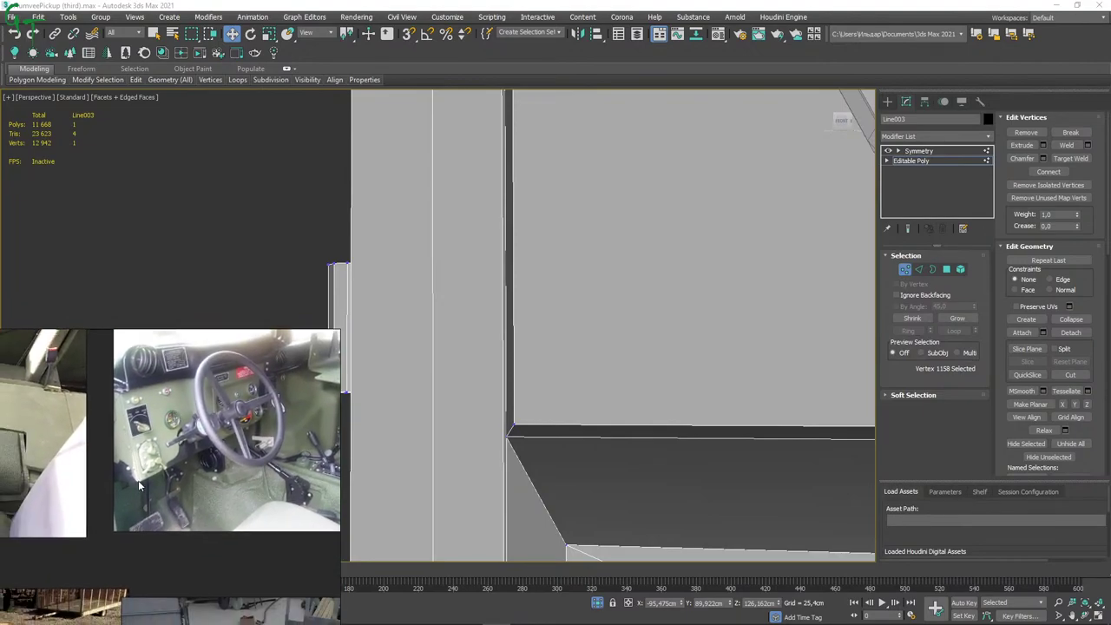
pyautogui.scroll(1, 130, 480)
pyautogui.scroll(1, 174, 482)
pyautogui.scroll(1, 222, 513)
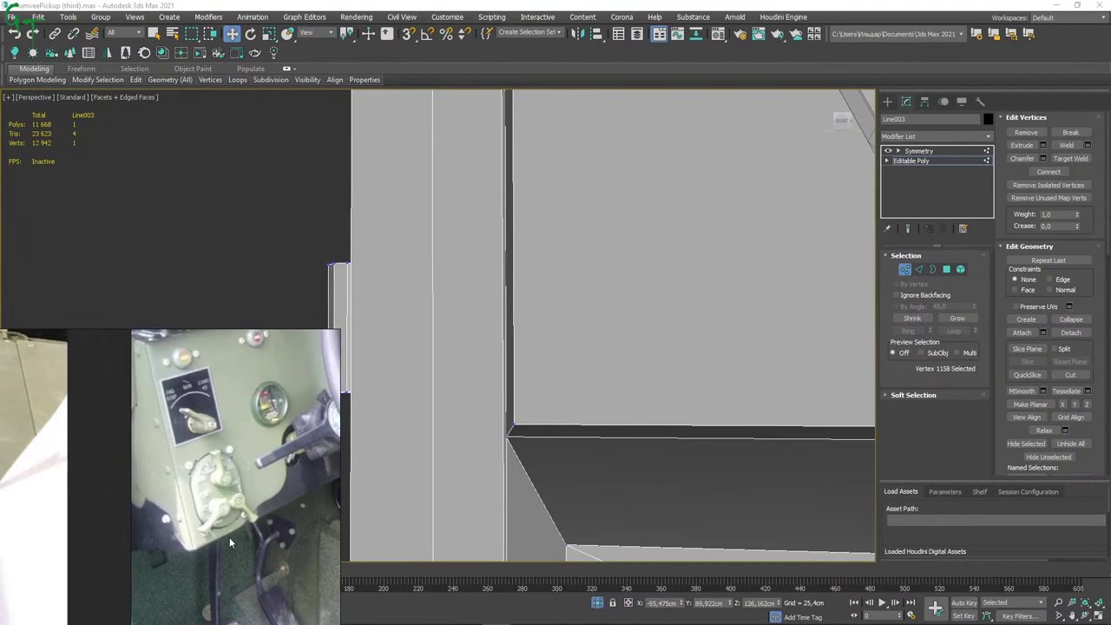
pyautogui.scroll(-2, 200, 512)
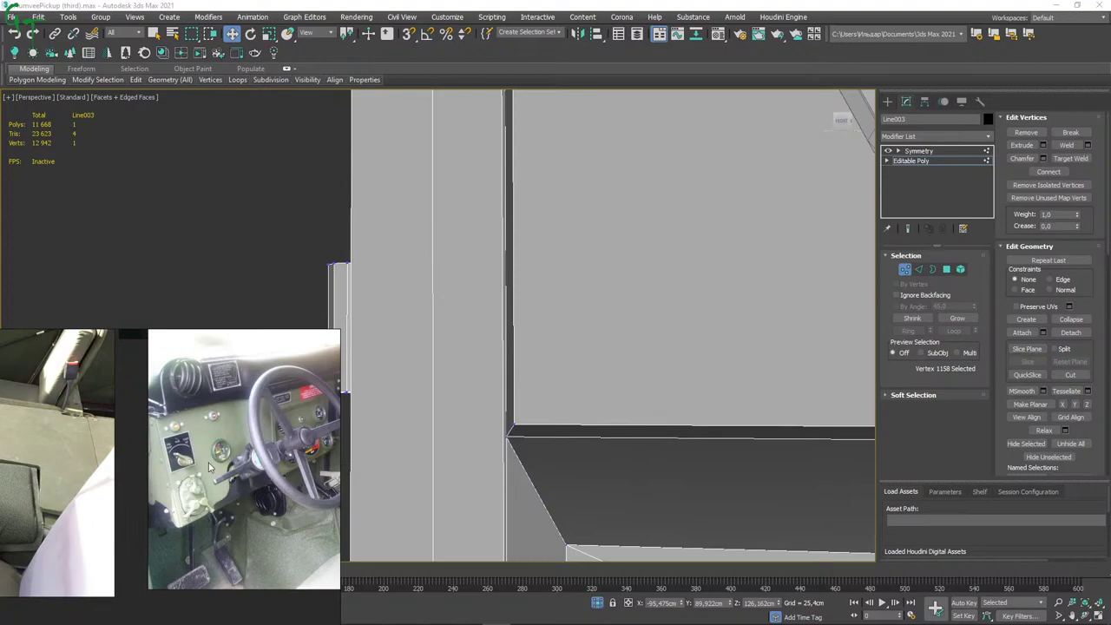
pyautogui.scroll(-3, 182, 445)
pyautogui.moveTo(185, 447)
pyautogui.mouseDown(button='middle')
pyautogui.moveTo(203, 480)
pyautogui.moveTo(188, 485)
pyautogui.mouseUp(button='middle')
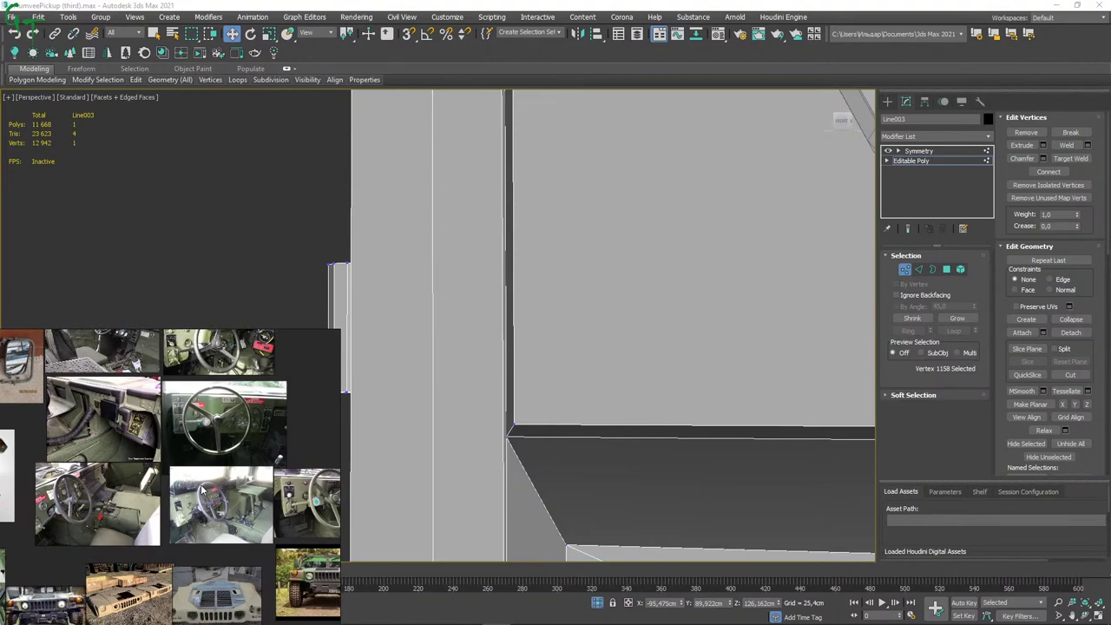
pyautogui.moveTo(203, 491); pyautogui.dragTo(173, 527, button='middle')
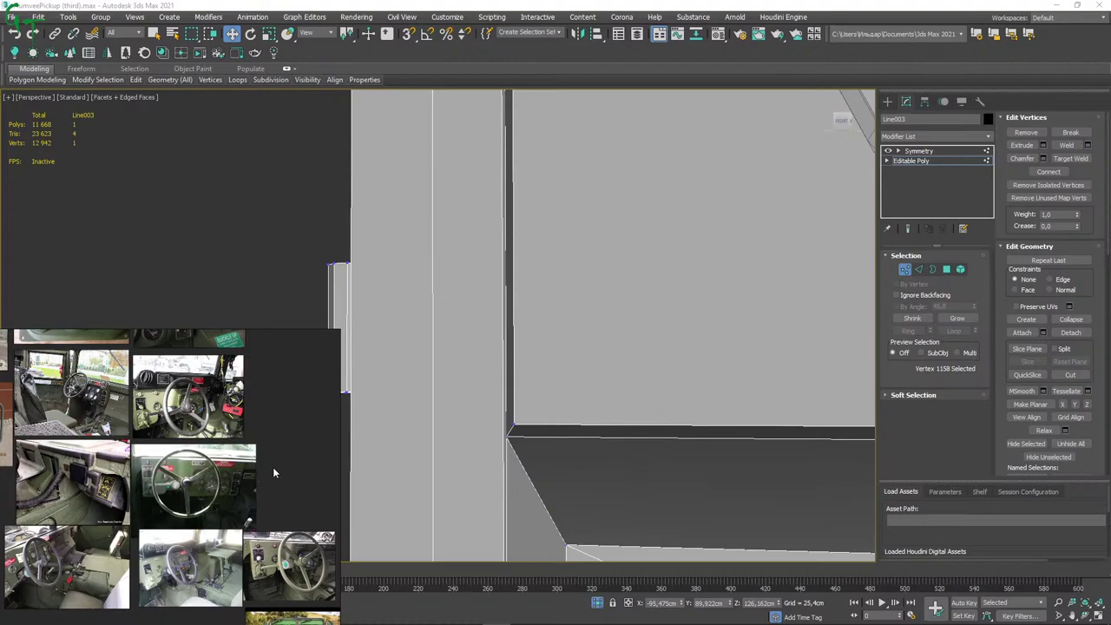
# Shift the reference collage, then pan, zoom out and orbit to look down on the steering wheel and dashboard panel.
pyautogui.moveTo(272, 468)
pyautogui.mouseDown(button='middle')
pyautogui.moveTo(394, 441)
pyautogui.moveTo(373, 414)
pyautogui.moveTo(287, 438)
pyautogui.mouseUp(button='middle')
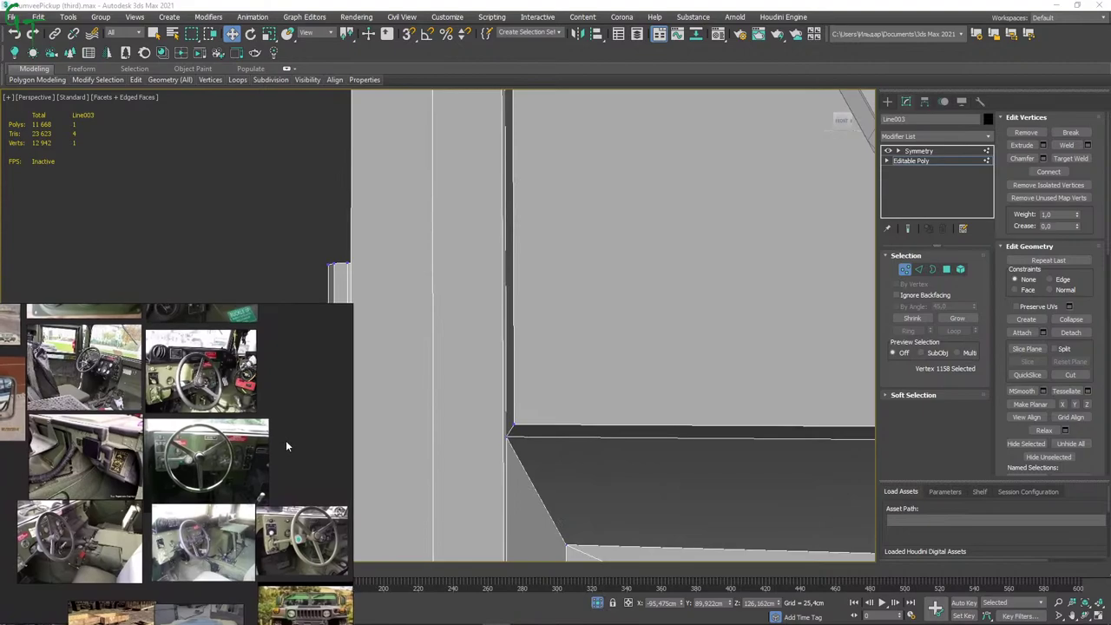
pyautogui.moveTo(580, 455); pyautogui.dragTo(555, 474, button='middle')
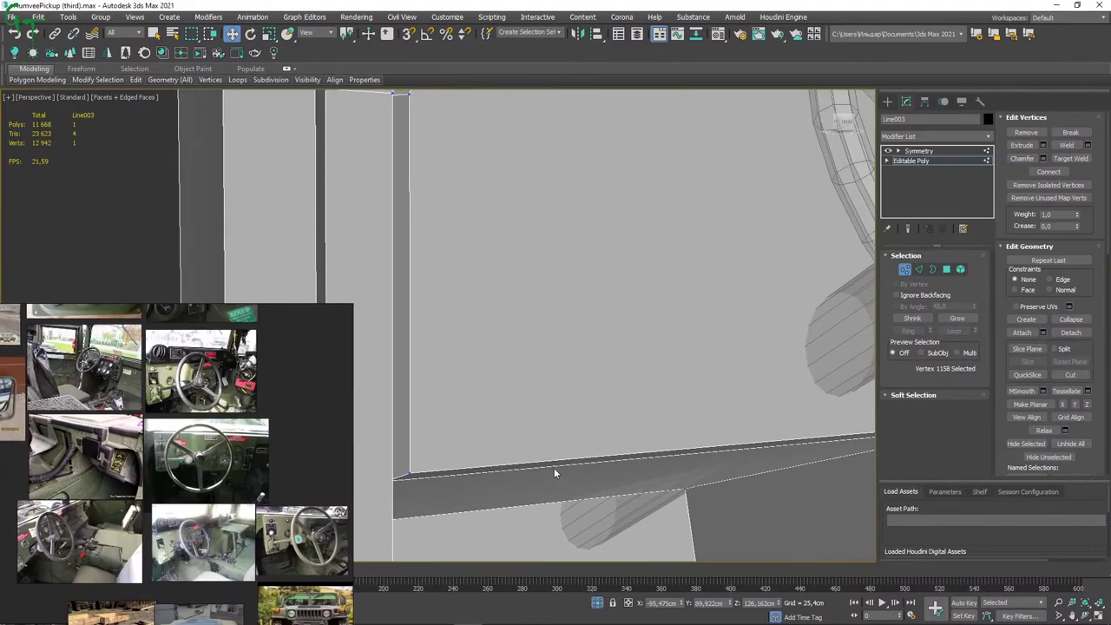
pyautogui.scroll(-2, 507, 418)
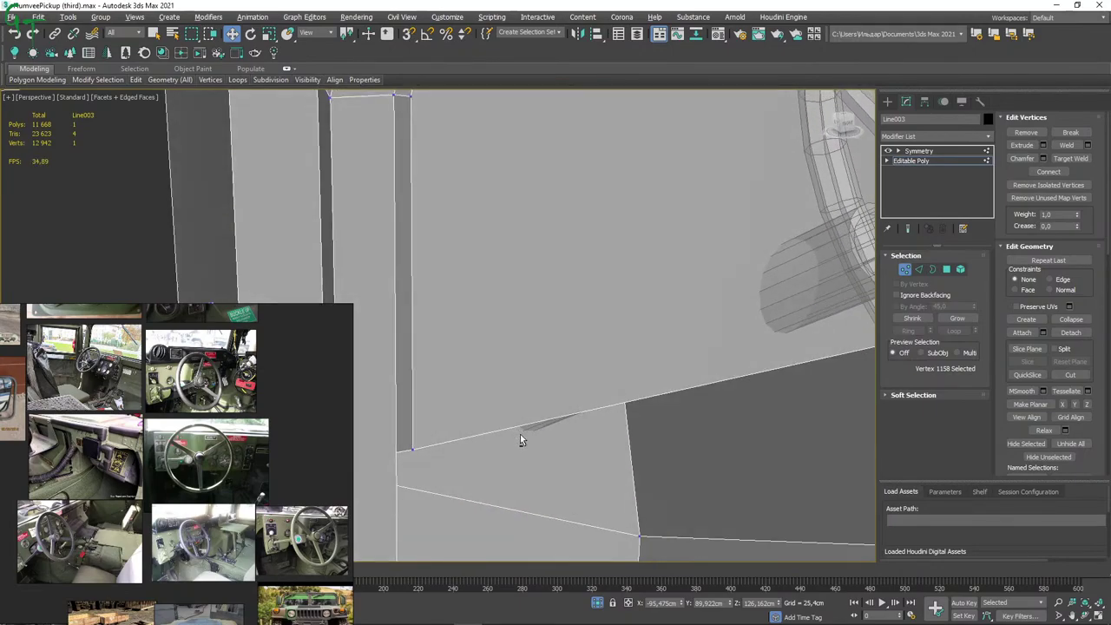
pyautogui.scroll(-5, 520, 434)
pyautogui.moveTo(525, 379)
pyautogui.mouseDown(button='middle')
pyautogui.moveTo(557, 398)
pyautogui.moveTo(501, 381)
pyautogui.mouseUp(button='middle')
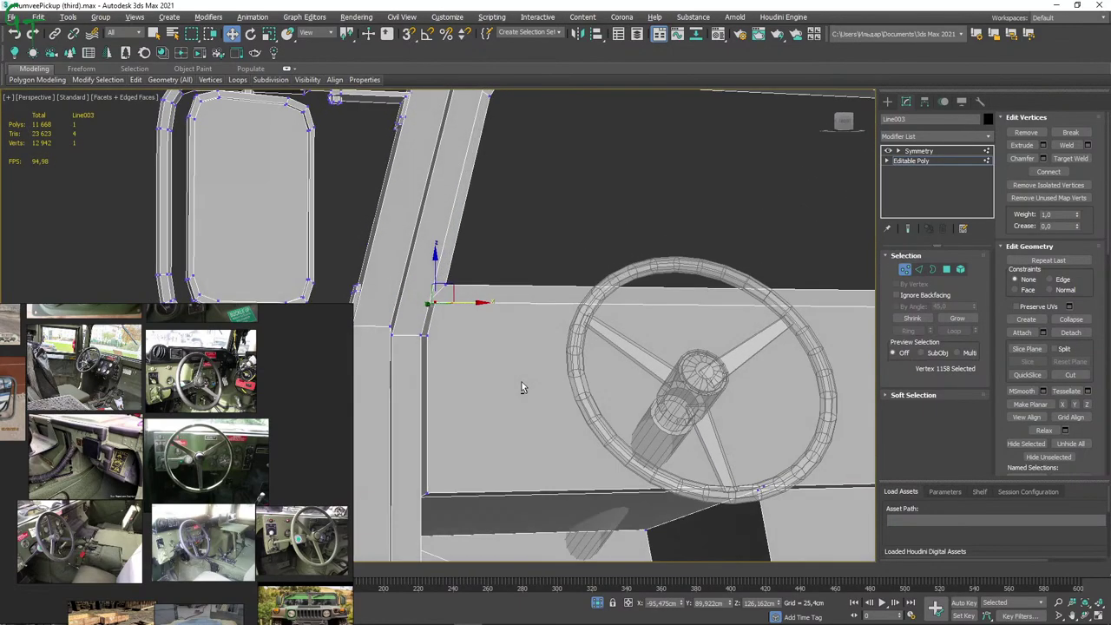
pyautogui.moveTo(569, 396)
pyautogui.keyDown('alt'); pyautogui.mouseDown(button='middle')
pyautogui.moveTo(786, 385)
pyautogui.moveTo(780, 372)
pyautogui.mouseUp(button='middle'); pyautogui.keyUp('alt')
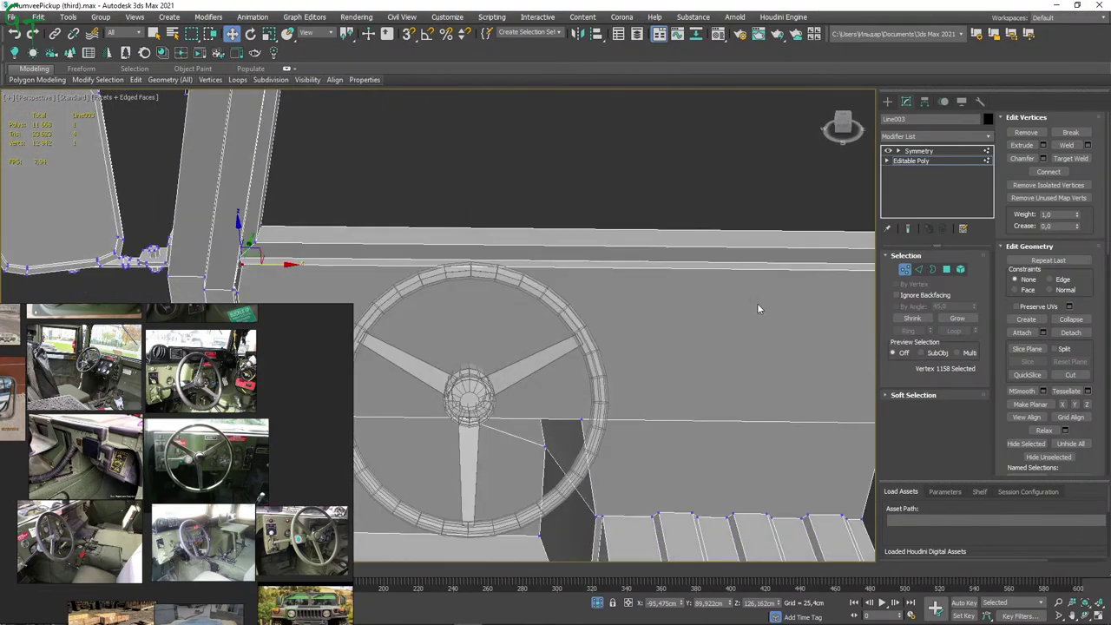
pyautogui.click(920, 269)
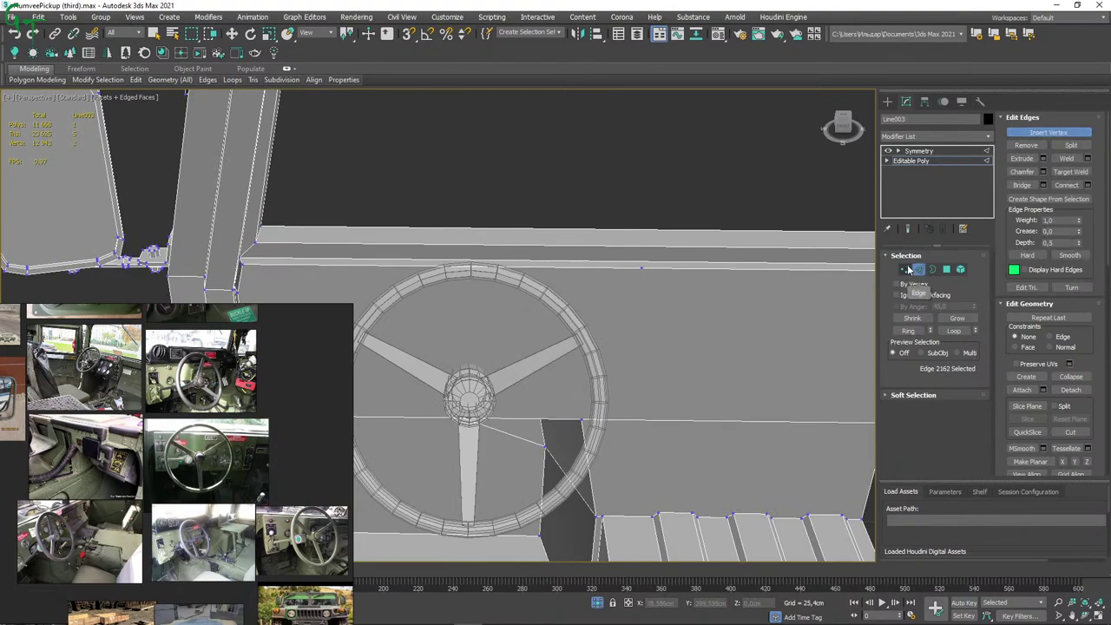
pyautogui.keyDown('ctrl'); pyautogui.click(906, 269); pyautogui.keyUp('ctrl')
pyautogui.click(649, 278)
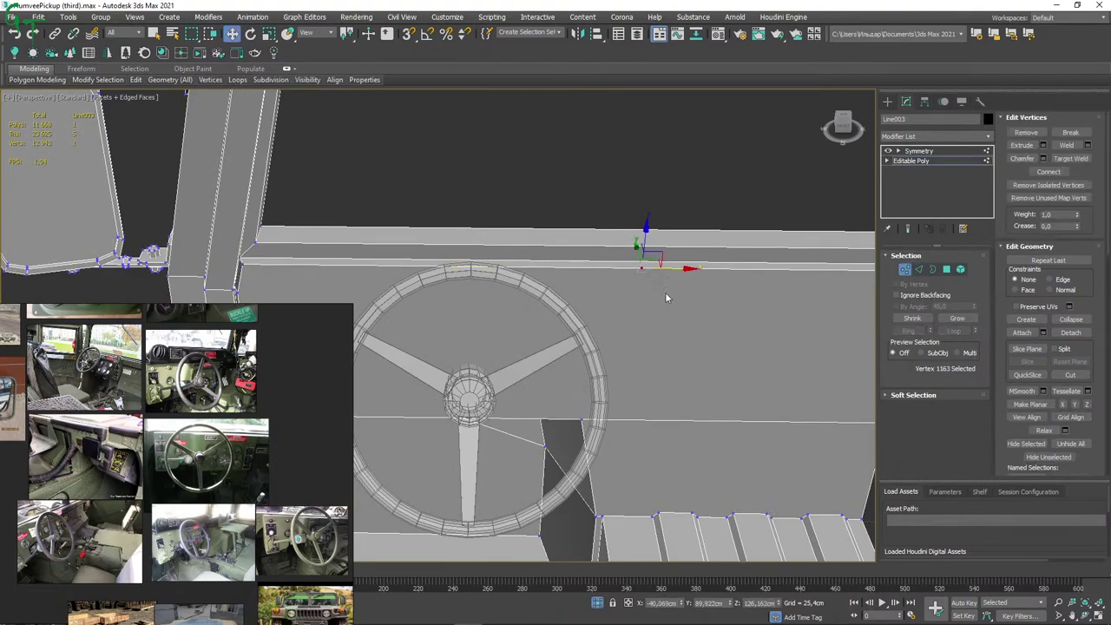
pyautogui.click(407, 35)
pyautogui.moveTo(688, 269); pyautogui.dragTo(655, 422)
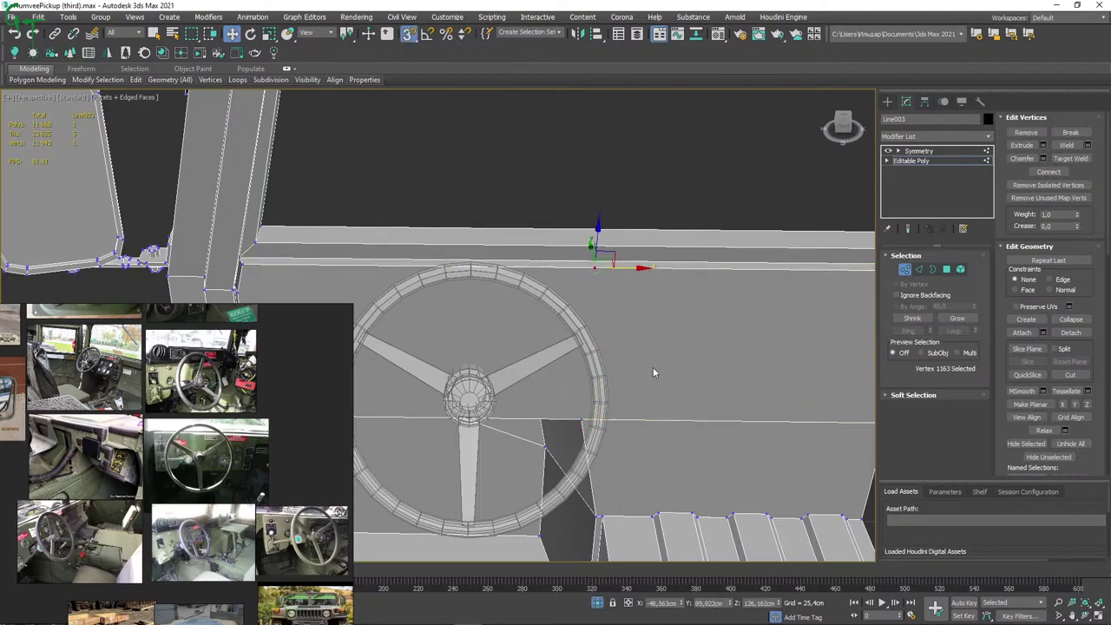
pyautogui.doubleClick(181, 442)
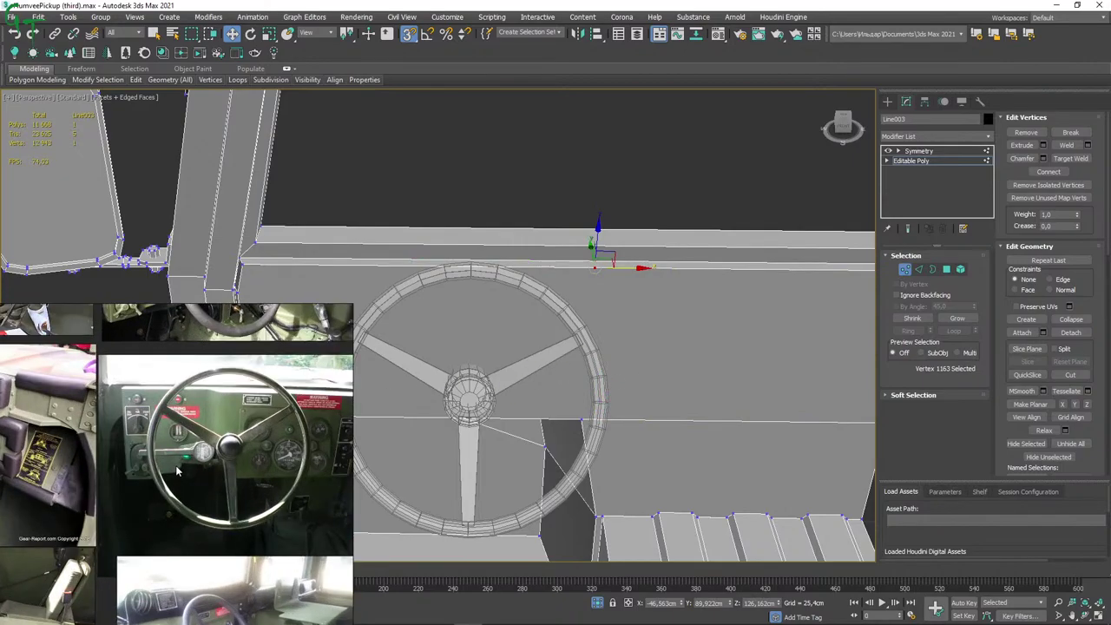
pyautogui.moveTo(439, 391)
pyautogui.keyDown('alt'); pyautogui.mouseDown(button='middle')
pyautogui.moveTo(436, 369)
pyautogui.moveTo(429, 393)
pyautogui.moveTo(576, 411)
pyautogui.mouseUp(button='middle'); pyautogui.keyUp('alt')
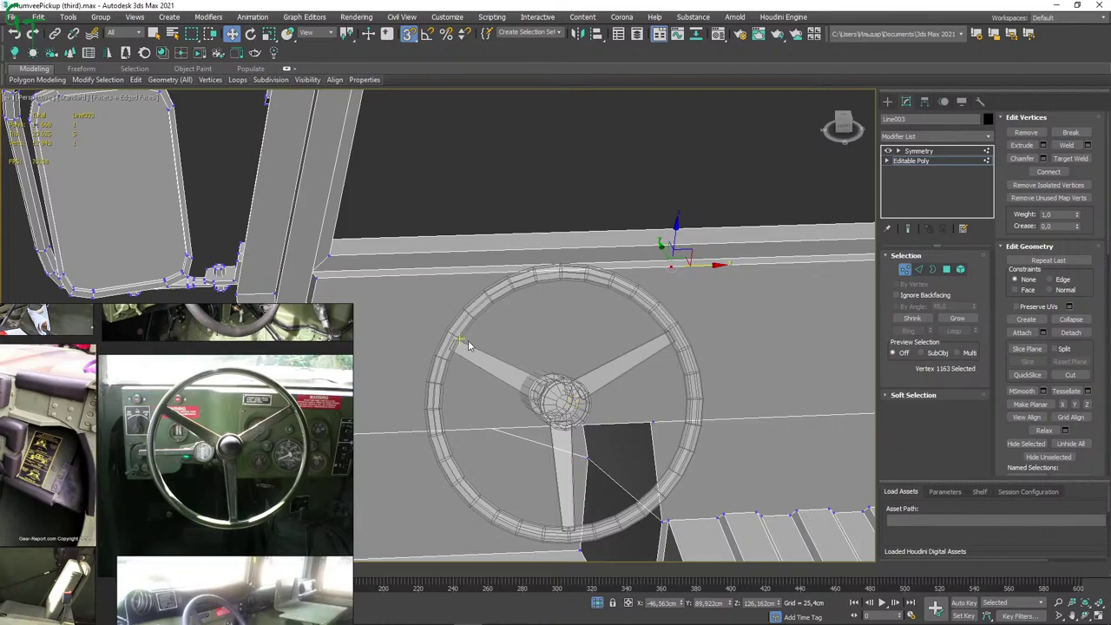
pyautogui.moveTo(602, 390)
pyautogui.keyDown('alt'); pyautogui.mouseDown(button='middle')
pyautogui.moveTo(601, 373)
pyautogui.moveTo(597, 389)
pyautogui.mouseUp(button='middle'); pyautogui.keyUp('alt')
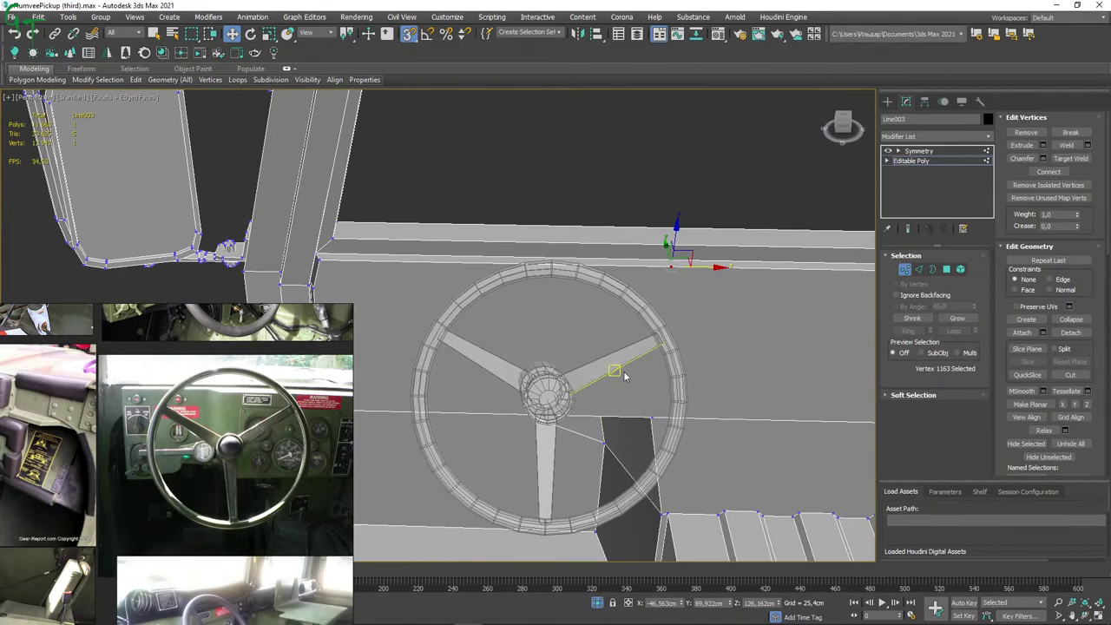
pyautogui.moveTo(680, 399)
pyautogui.keyDown('alt'); pyautogui.mouseDown(button='middle')
pyautogui.moveTo(715, 397)
pyautogui.moveTo(576, 397)
pyautogui.moveTo(595, 336)
pyautogui.moveTo(585, 373)
pyautogui.moveTo(576, 366)
pyautogui.moveTo(700, 367)
pyautogui.moveTo(626, 353)
pyautogui.moveTo(582, 366)
pyautogui.mouseUp(button='middle'); pyautogui.keyUp('alt')
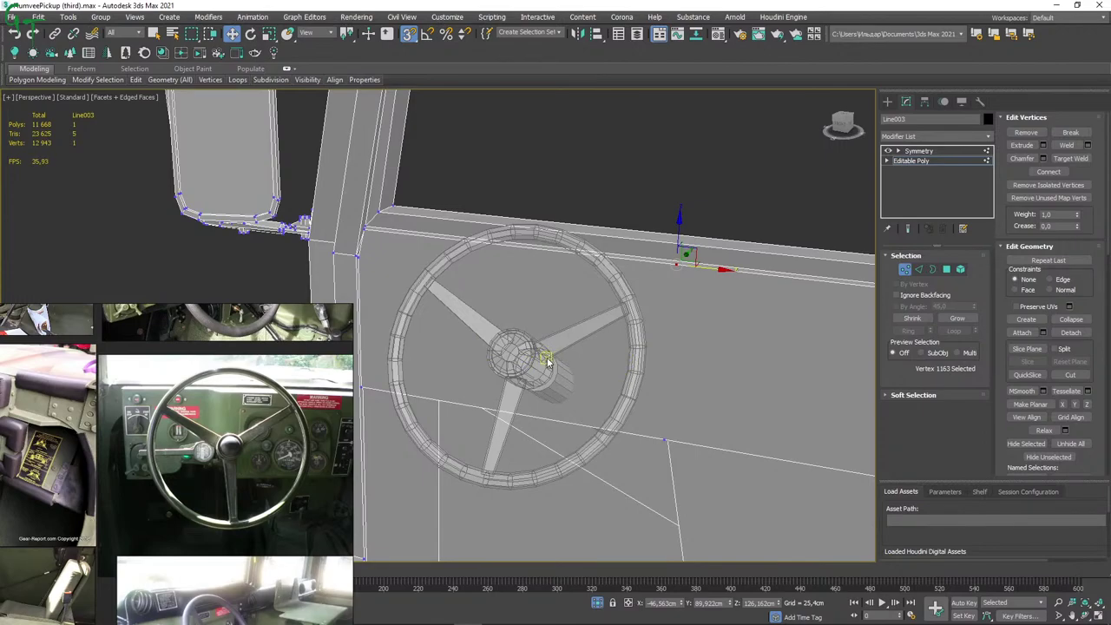
pyautogui.moveTo(541, 379)
pyautogui.keyDown('alt'); pyautogui.mouseDown(button='middle')
pyautogui.moveTo(559, 409)
pyautogui.moveTo(569, 408)
pyautogui.moveTo(560, 398)
pyautogui.moveTo(631, 411)
pyautogui.moveTo(666, 393)
pyautogui.moveTo(675, 371)
pyautogui.moveTo(665, 347)
pyautogui.moveTo(836, 448)
pyautogui.mouseUp(button='middle'); pyautogui.keyUp('alt')
# Select two vertices on the dashboard panel and slide them left along X.
pyautogui.click(798, 440)
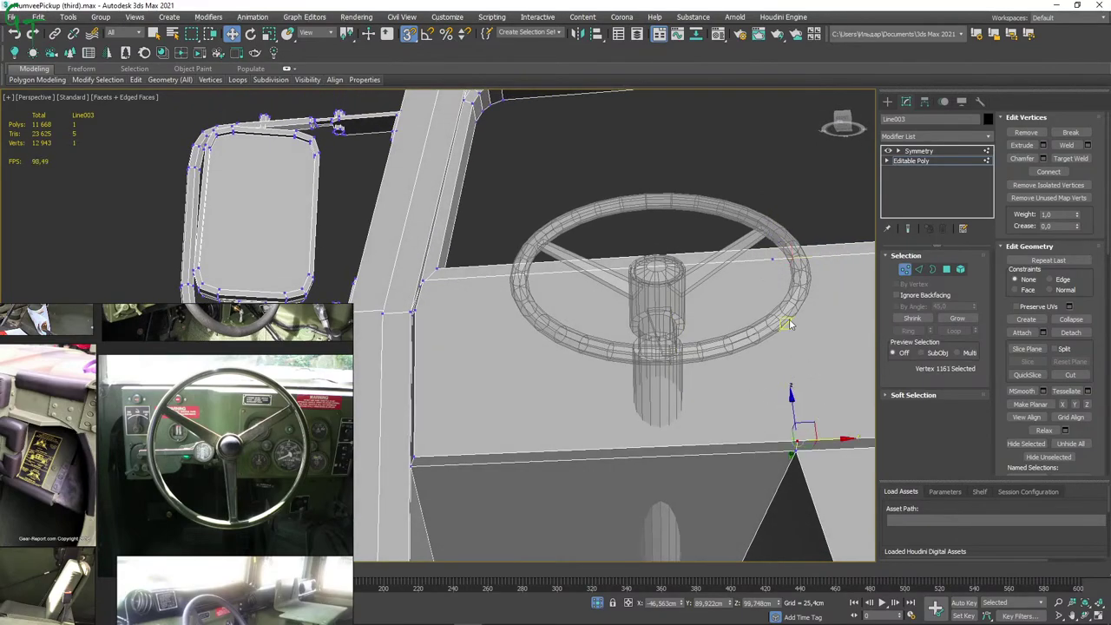
pyautogui.keyDown('alt'); pyautogui.moveTo(786, 318); pyautogui.dragTo(789, 367, button='middle'); pyautogui.keyUp('alt')
pyautogui.keyDown('ctrl'); pyautogui.click(807, 235); pyautogui.keyUp('ctrl')
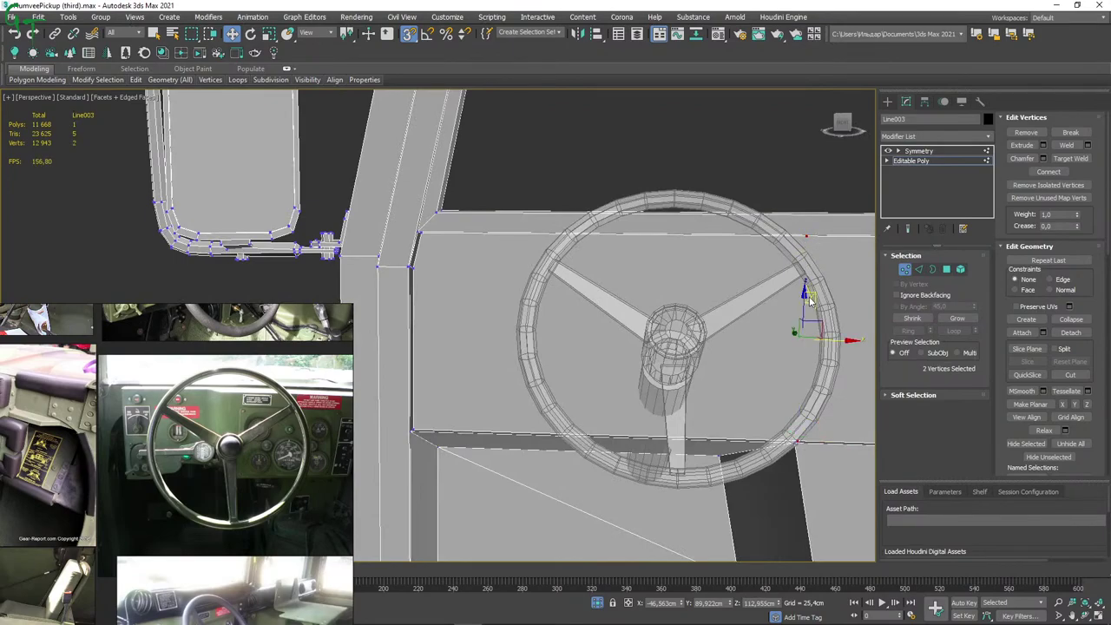
pyautogui.keyDown('alt'); pyautogui.moveTo(807, 234); pyautogui.dragTo(737, 352, button='middle'); pyautogui.keyUp('alt')
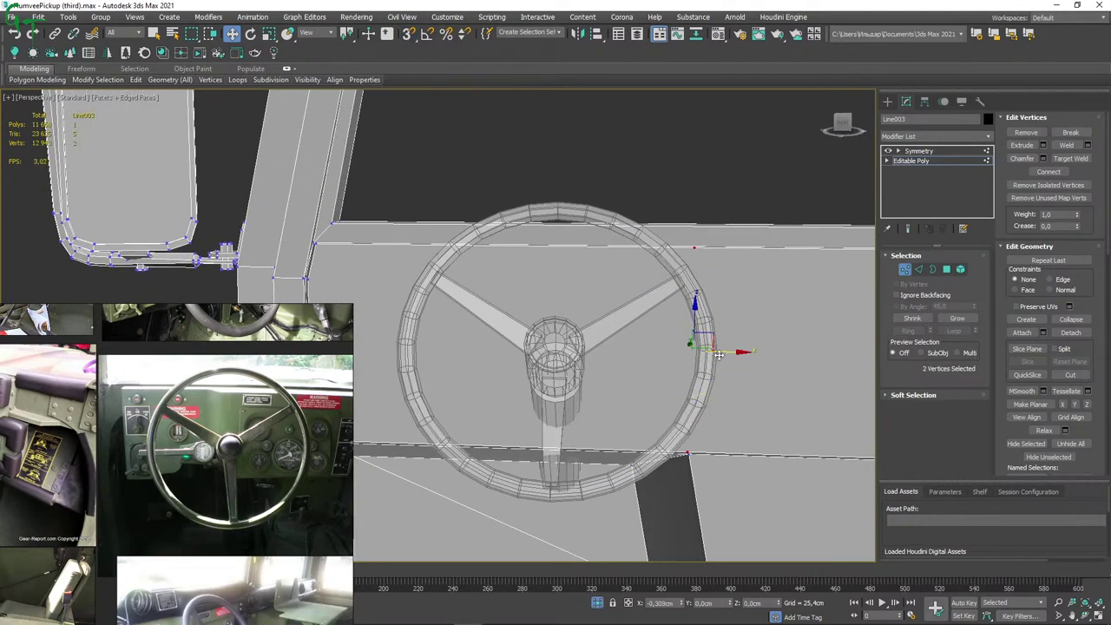
pyautogui.moveTo(744, 353); pyautogui.dragTo(554, 356)
# Check another set of reference photos and connect the two vertices with a new vertical edge.
pyautogui.click(243, 555)
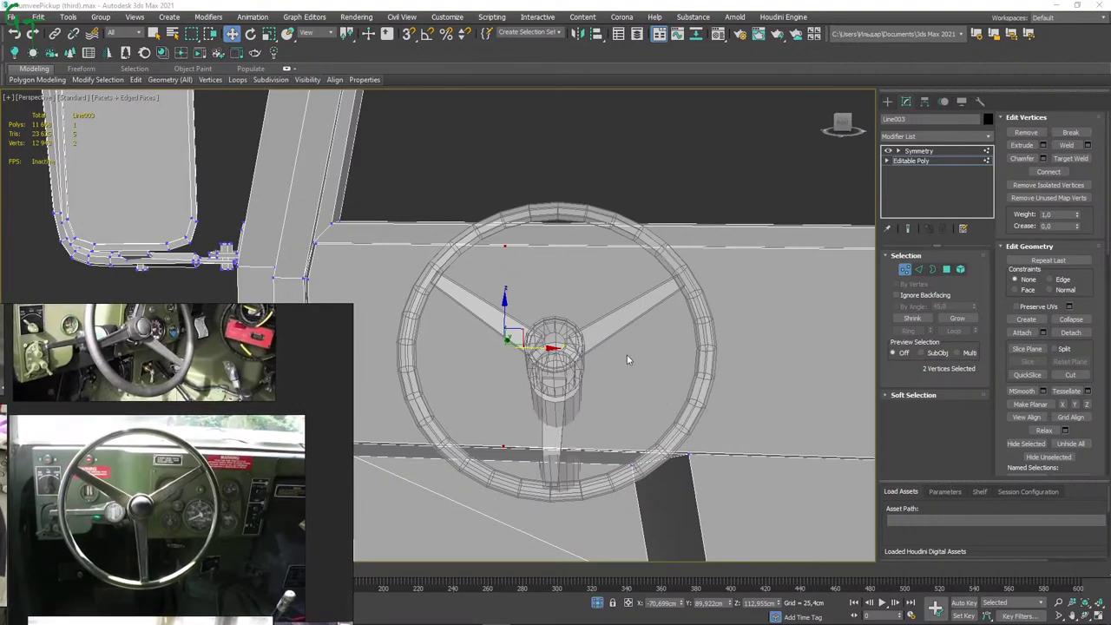
pyautogui.keyDown('alt'); pyautogui.moveTo(627, 354); pyautogui.dragTo(648, 377, button='middle'); pyautogui.keyUp('alt')
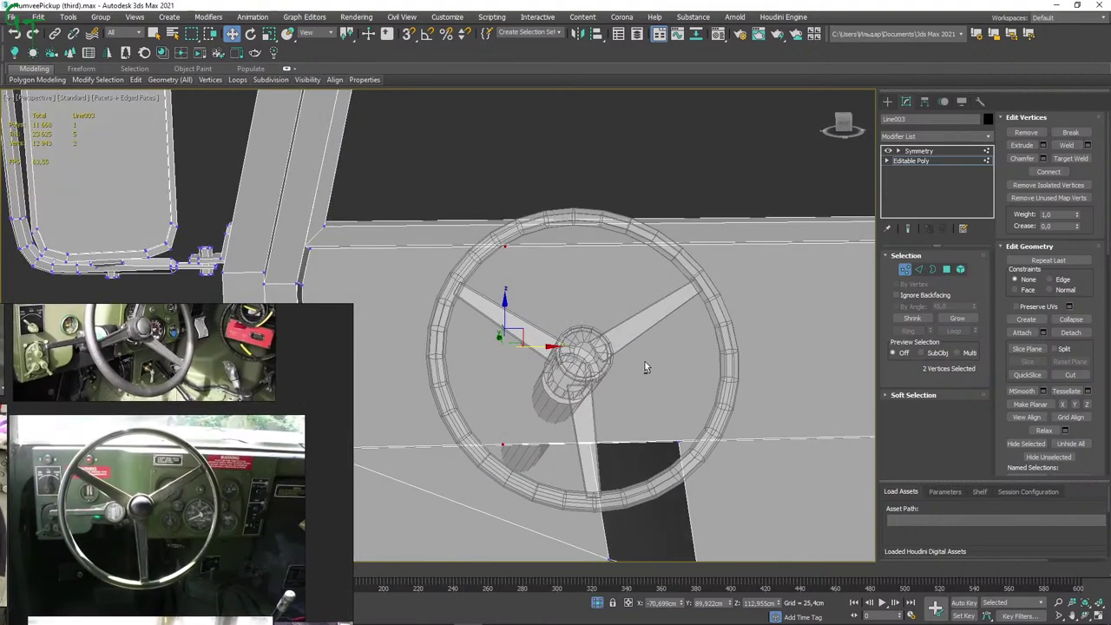
pyautogui.click(1049, 171)
pyautogui.moveTo(610, 321)
pyautogui.keyDown('alt'); pyautogui.mouseDown(button='middle')
pyautogui.moveTo(581, 310)
pyautogui.moveTo(578, 334)
pyautogui.moveTo(635, 350)
pyautogui.moveTo(574, 343)
pyautogui.moveTo(564, 329)
pyautogui.moveTo(638, 340)
pyautogui.mouseUp(button='middle'); pyautogui.keyUp('alt')
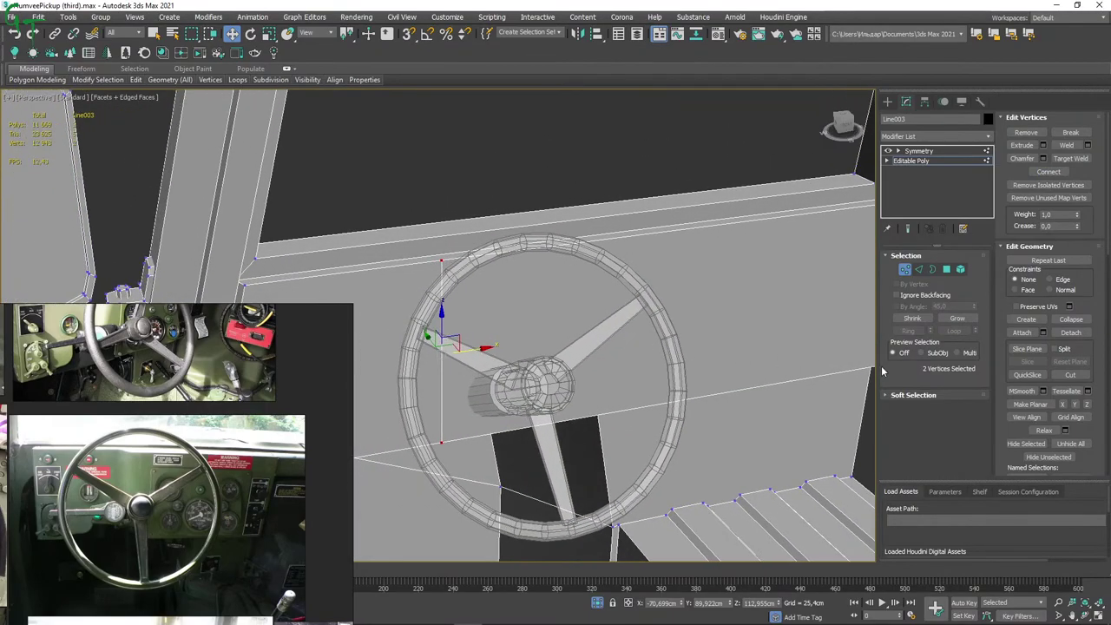
# In Polygon mode, select the dashboard panel face behind the steering wheel.
pyautogui.click(946, 269)
pyautogui.click(702, 281)
pyautogui.click(657, 293)
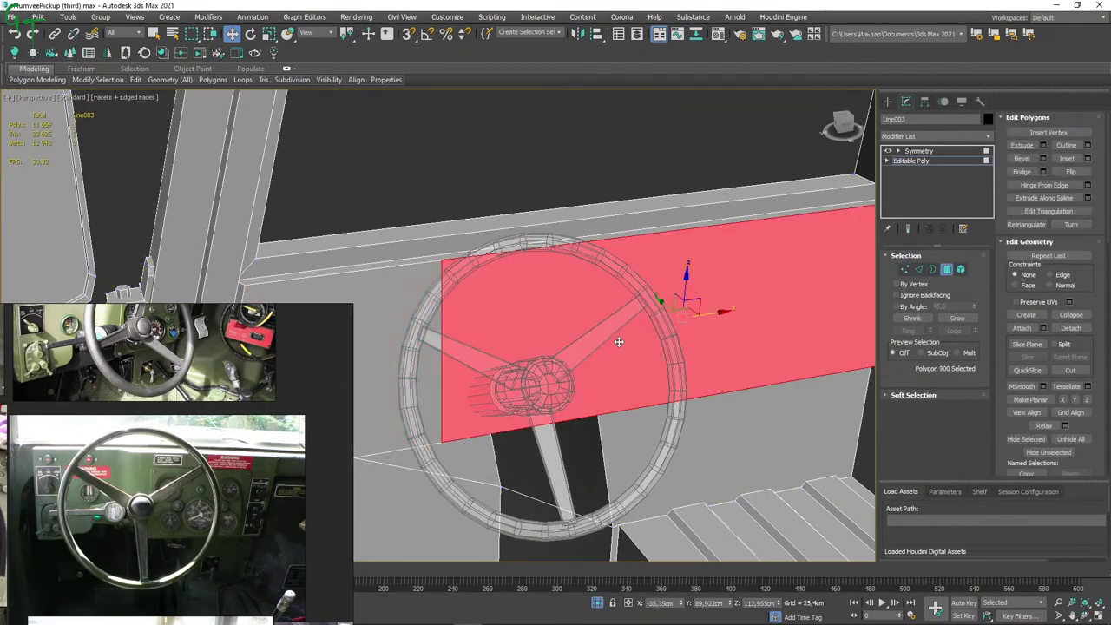
pyautogui.moveTo(657, 292)
pyautogui.keyDown('alt'); pyautogui.mouseDown(button='middle')
pyautogui.moveTo(604, 347)
pyautogui.moveTo(565, 324)
pyautogui.moveTo(600, 300)
pyautogui.moveTo(599, 330)
pyautogui.moveTo(597, 277)
pyautogui.mouseUp(button='middle'); pyautogui.keyUp('alt')
pyautogui.keyDown('alt'); pyautogui.moveTo(611, 289); pyautogui.dragTo(620, 296, button='middle'); pyautogui.keyUp('alt')
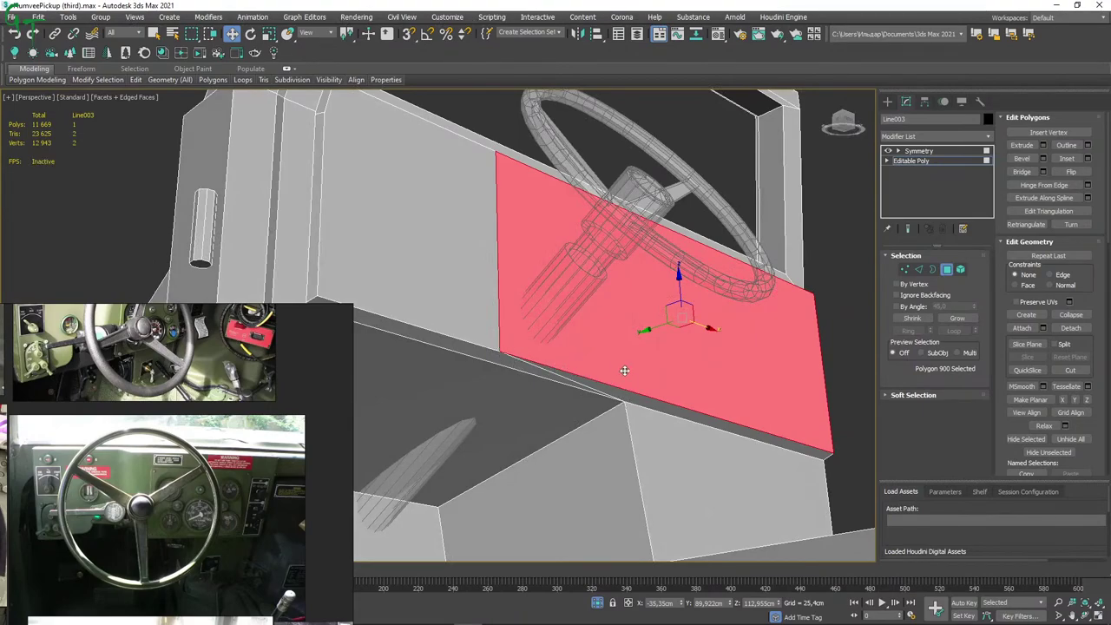
pyautogui.moveTo(625, 339)
pyautogui.keyDown('alt'); pyautogui.mouseDown(button='middle')
pyautogui.moveTo(616, 386)
pyautogui.moveTo(717, 376)
pyautogui.mouseUp(button='middle'); pyautogui.keyUp('alt')
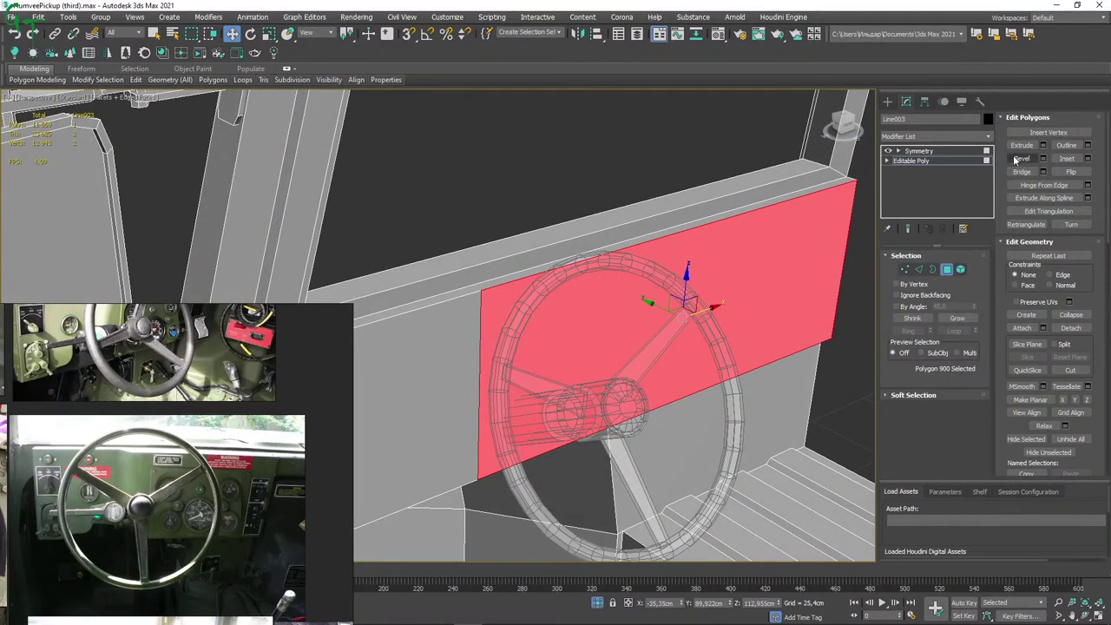
# Extrude the selected panel face outward with a height of 4 cm, after first trying 3 cm.
pyautogui.click(1043, 147)
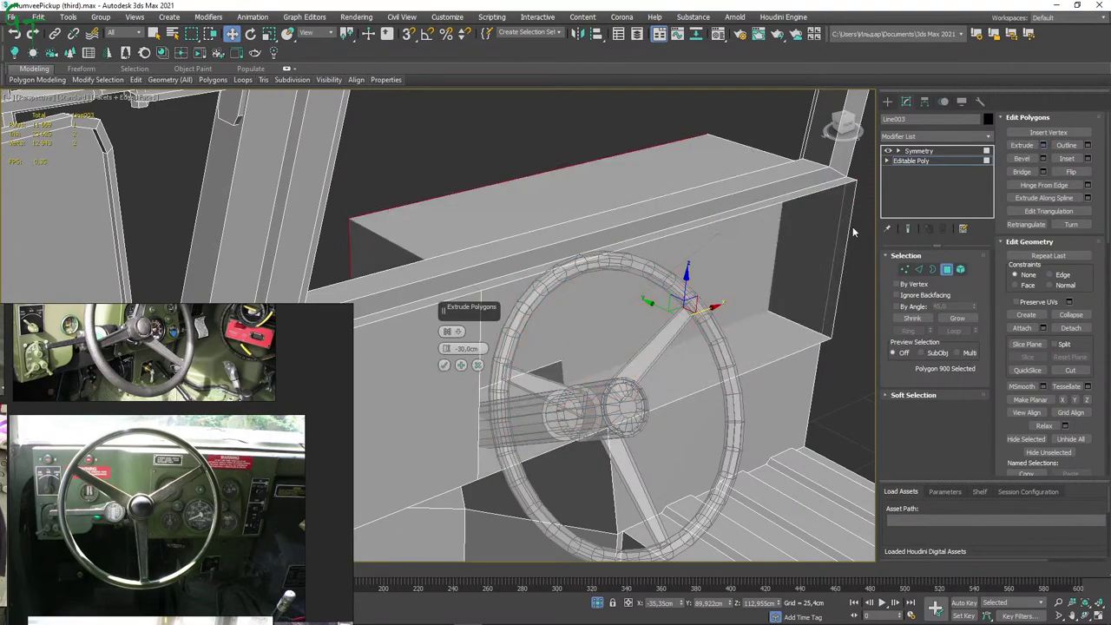
pyautogui.click(462, 352)
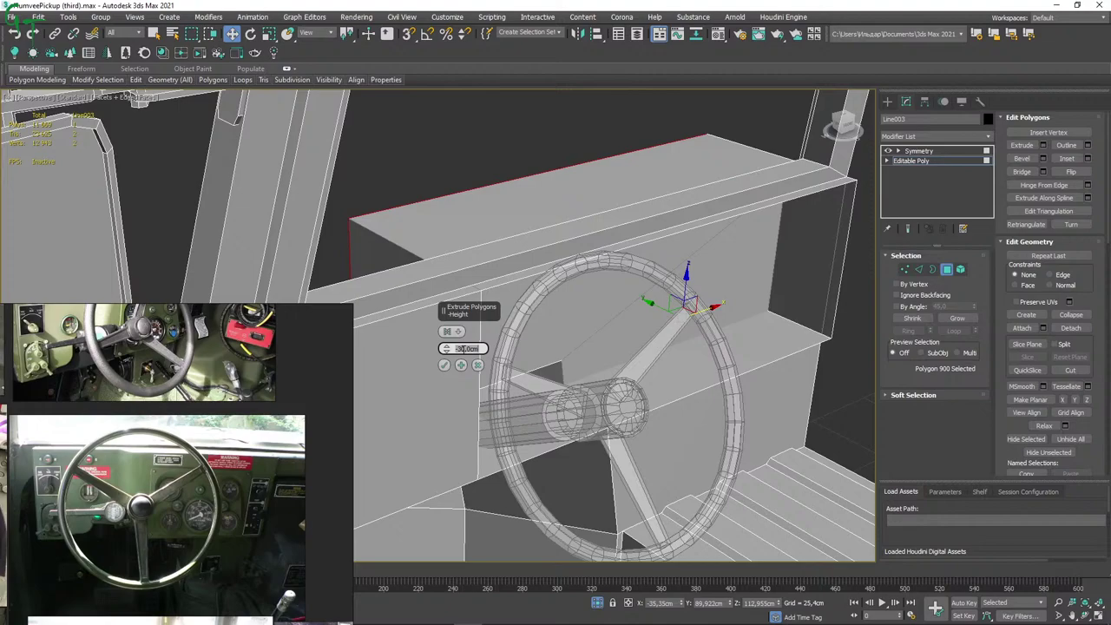
pyautogui.write('3')
pyautogui.press('Return')
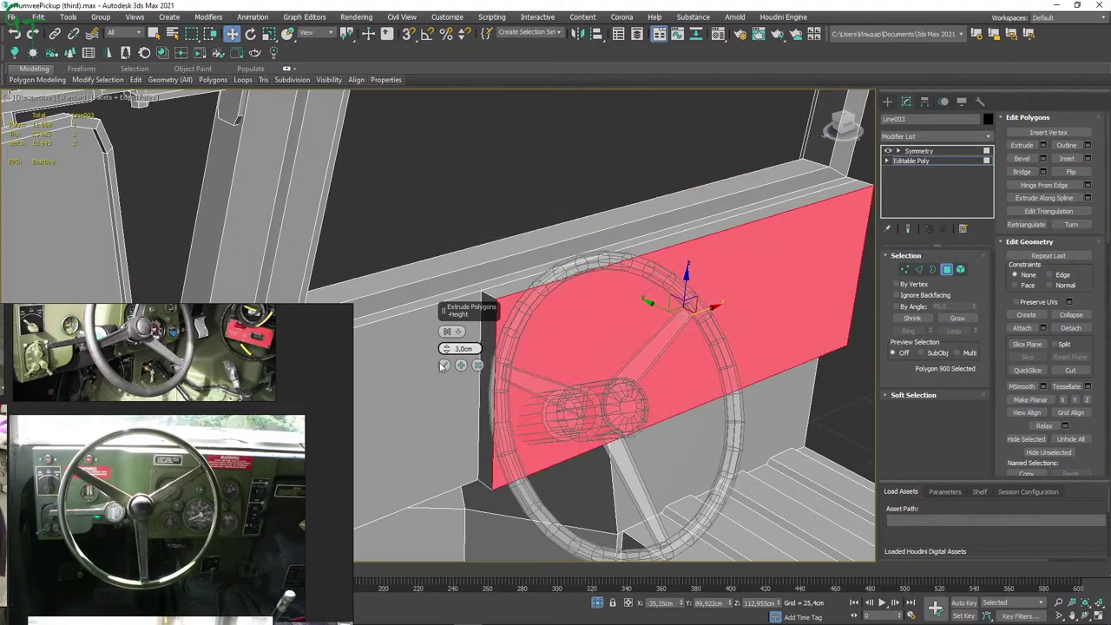
pyautogui.doubleClick(462, 348)
pyautogui.press('BackSpace')
pyautogui.write('4')
pyautogui.press('Return')
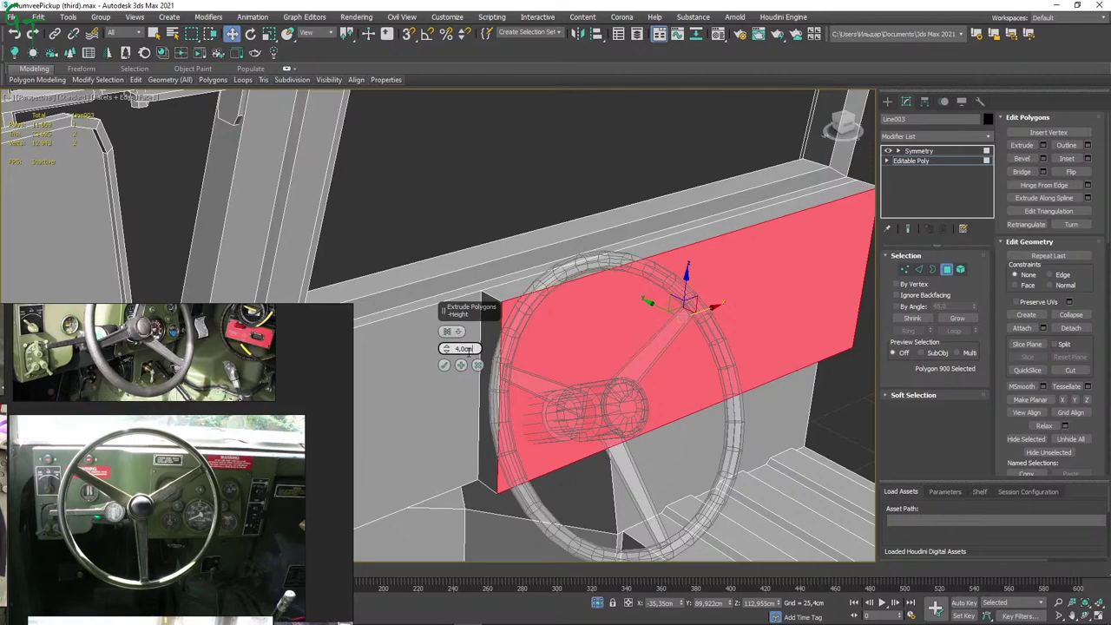
pyautogui.click(444, 365)
pyautogui.keyDown('alt'); pyautogui.moveTo(510, 416); pyautogui.dragTo(864, 315, button='middle'); pyautogui.keyUp('alt')
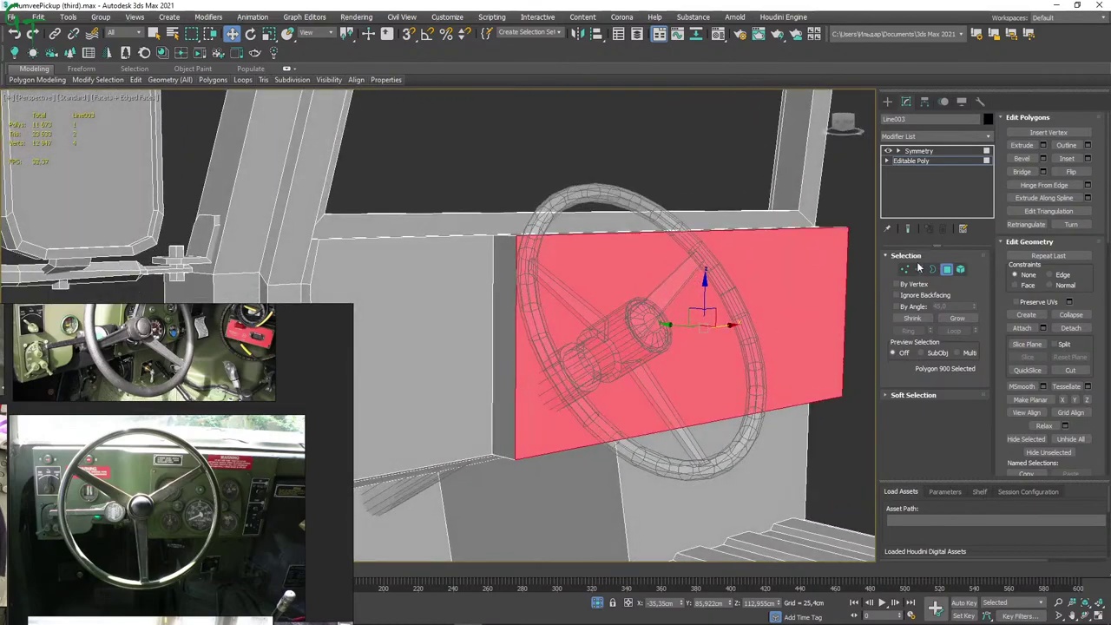
pyautogui.click(920, 269)
# Move the raised panel's left vertical edge right, then nudge it slightly back left.
pyautogui.click(516, 295)
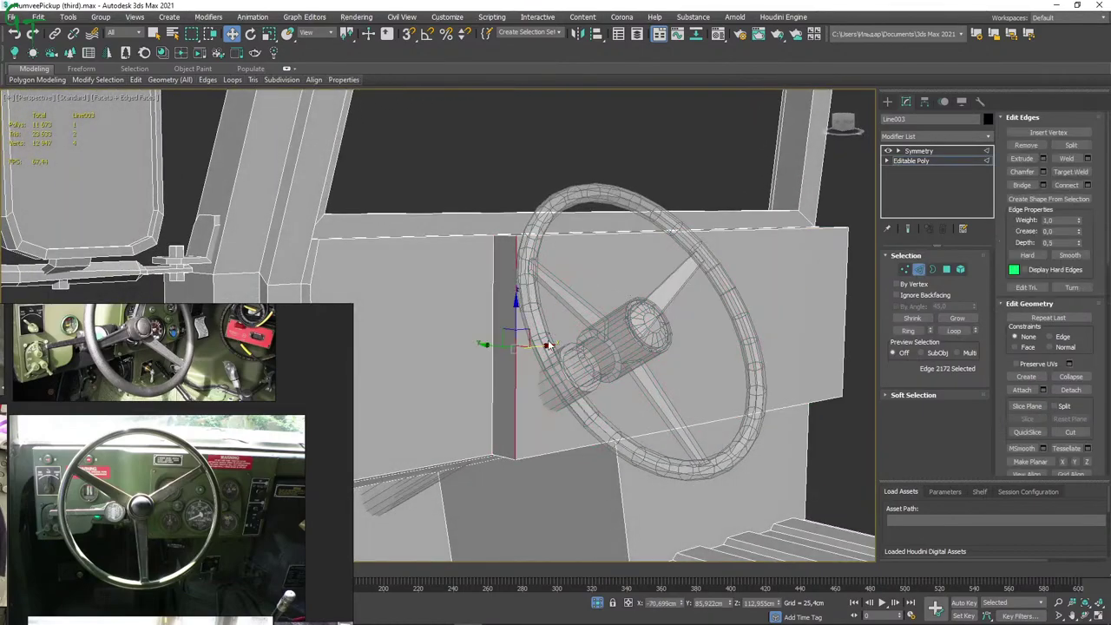
pyautogui.moveTo(547, 345); pyautogui.dragTo(577, 341)
pyautogui.moveTo(578, 341)
pyautogui.keyDown('alt'); pyautogui.mouseDown(button='middle')
pyautogui.moveTo(632, 405)
pyautogui.moveTo(629, 384)
pyautogui.mouseUp(button='middle'); pyautogui.keyUp('alt')
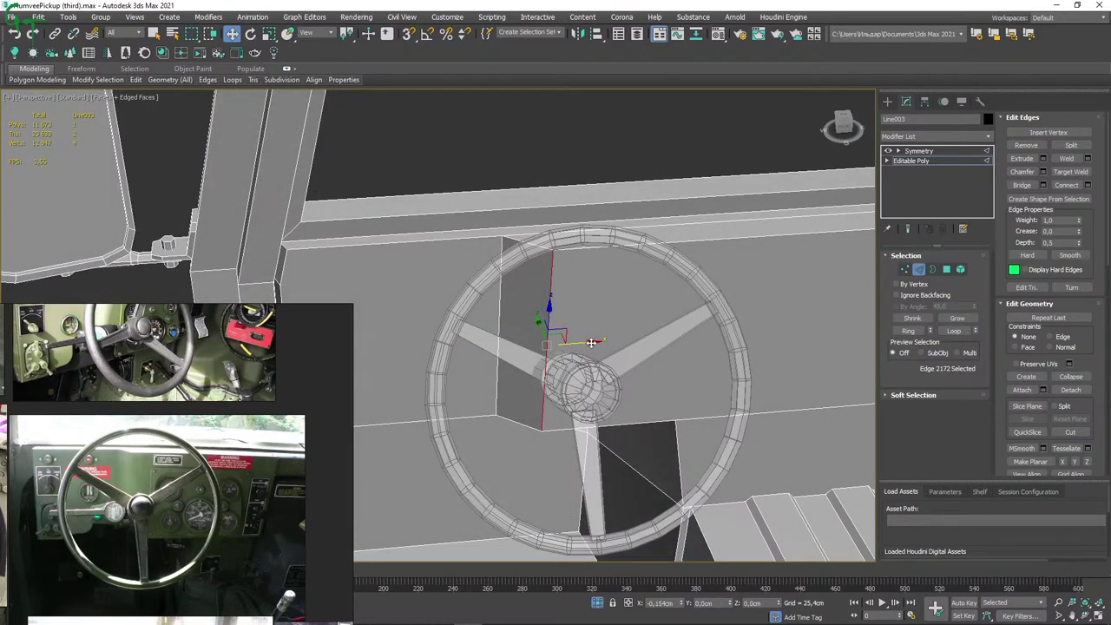
pyautogui.moveTo(593, 343); pyautogui.dragTo(582, 345)
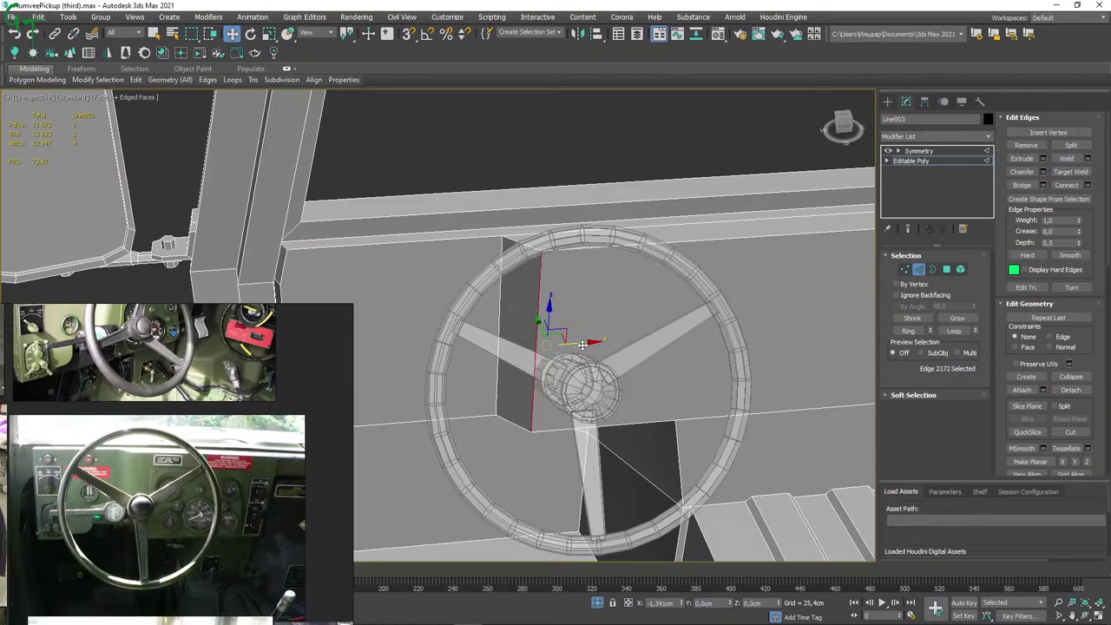
# Slide the panel's other vertical edges left, including the one near the wheel hub.
pyautogui.click(502, 265)
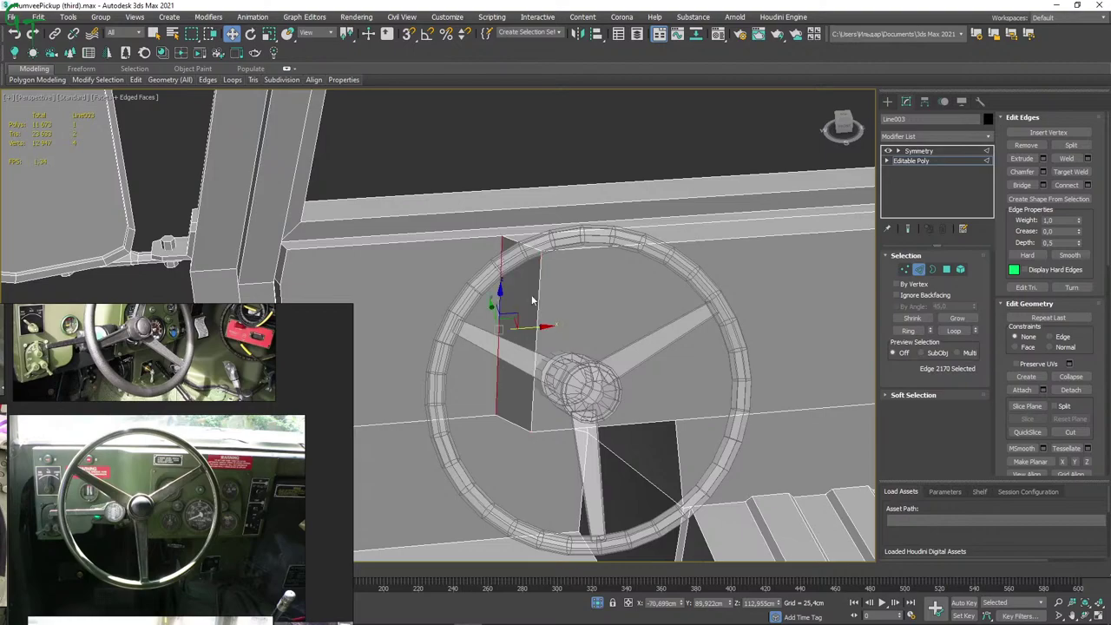
pyautogui.moveTo(543, 327); pyautogui.dragTo(523, 328)
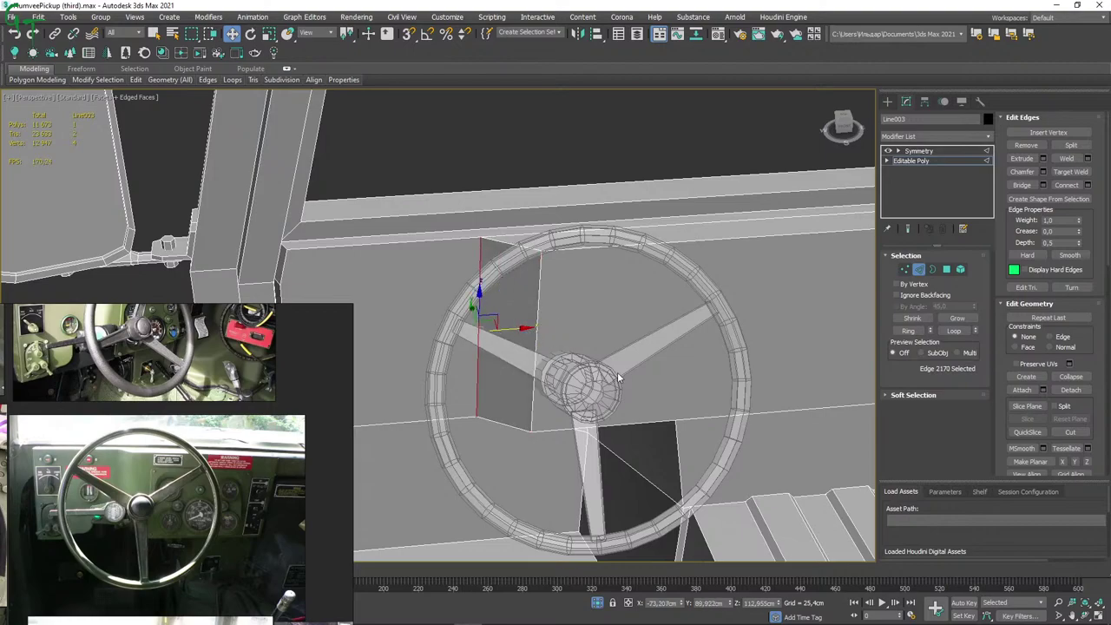
pyautogui.keyDown('alt'); pyautogui.moveTo(619, 377); pyautogui.dragTo(593, 343, button='middle'); pyautogui.keyUp('alt')
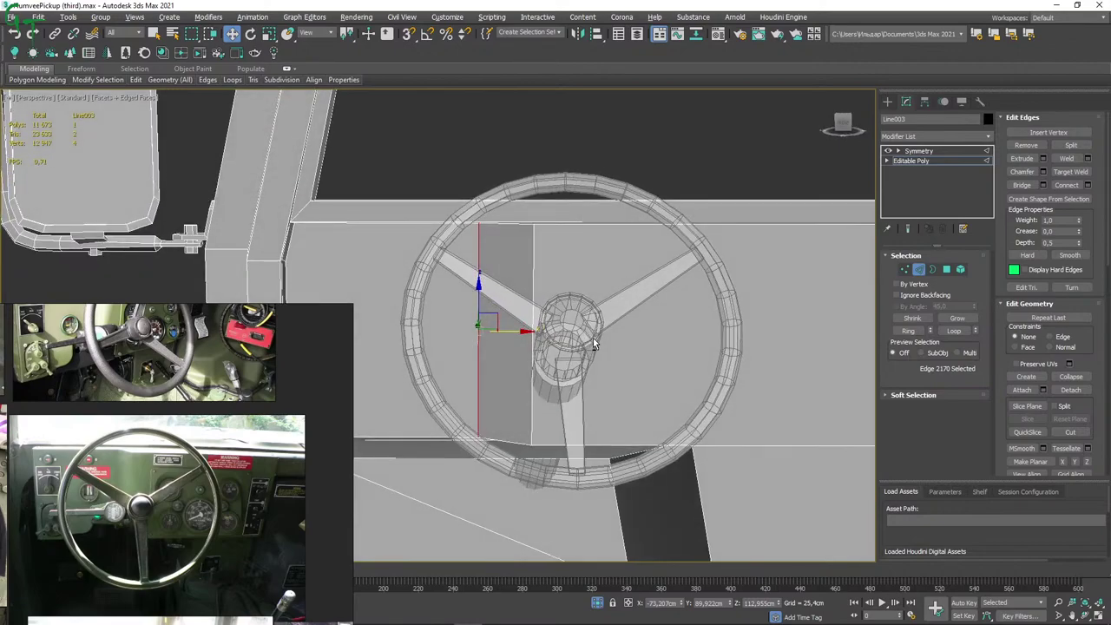
pyautogui.moveTo(657, 335)
pyautogui.keyDown('alt'); pyautogui.mouseDown(button='middle')
pyautogui.moveTo(601, 344)
pyautogui.moveTo(638, 388)
pyautogui.moveTo(654, 388)
pyautogui.moveTo(629, 394)
pyautogui.moveTo(640, 383)
pyautogui.moveTo(630, 382)
pyautogui.mouseUp(button='middle'); pyautogui.keyUp('alt')
pyautogui.click(553, 343)
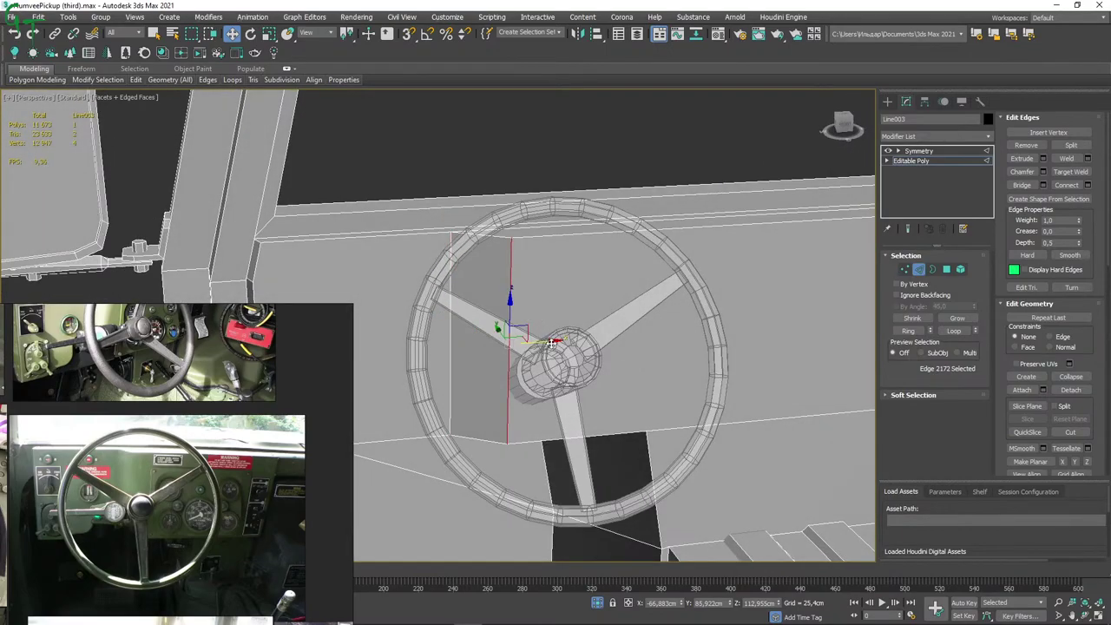
pyautogui.moveTo(552, 343); pyautogui.dragTo(551, 343)
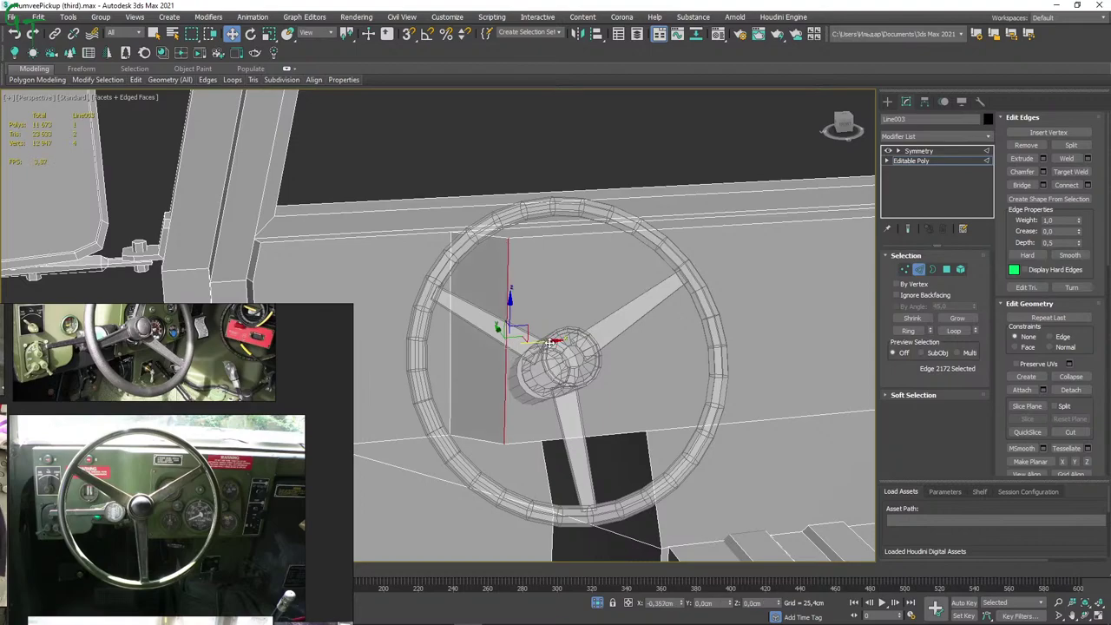
pyautogui.keyDown('alt'); pyautogui.moveTo(699, 391); pyautogui.dragTo(629, 373, button='middle'); pyautogui.keyUp('alt')
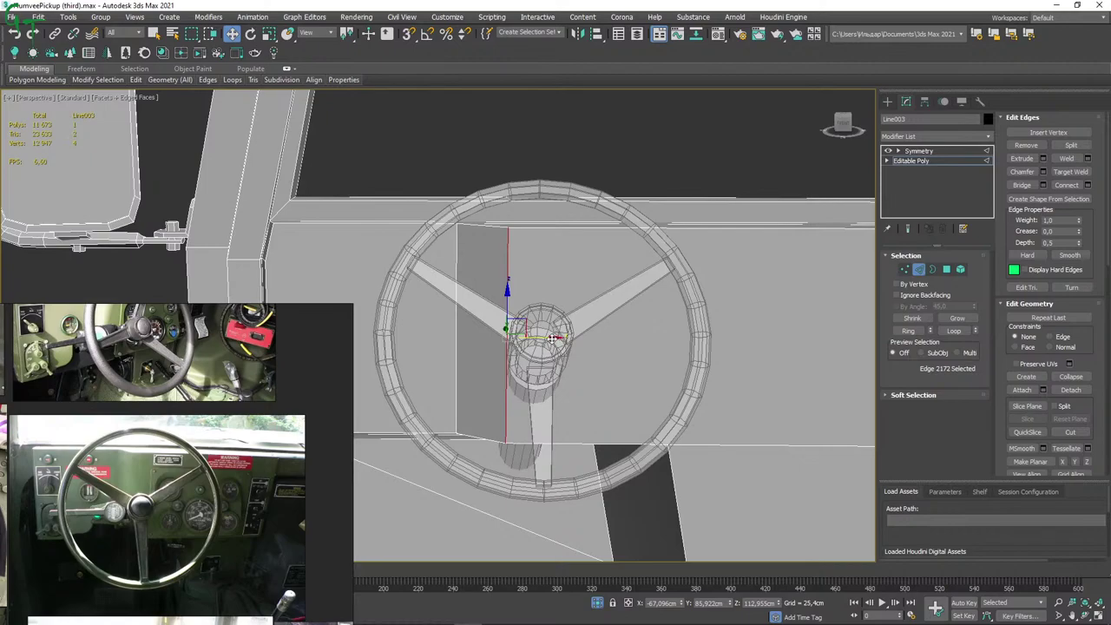
# Nudge the dashboard's vertical edge beside the steering column slightly along X, then orbit to check it.
pyautogui.moveTo(553, 339); pyautogui.dragTo(551, 340)
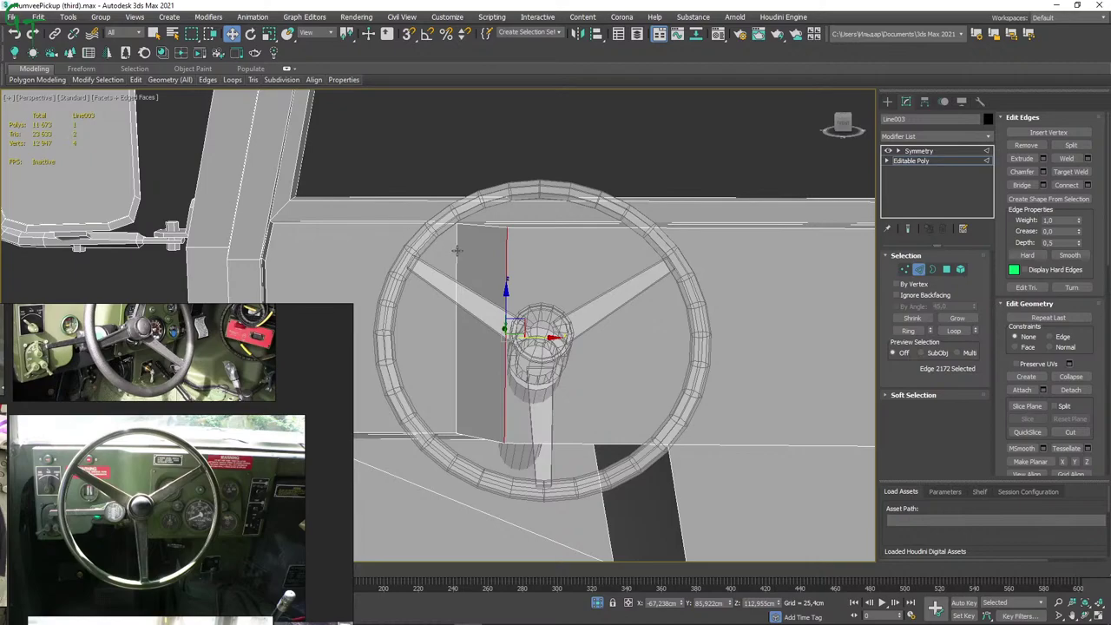
pyautogui.keyDown('alt'); pyautogui.moveTo(639, 322); pyautogui.dragTo(614, 345, button='middle'); pyautogui.keyUp('alt')
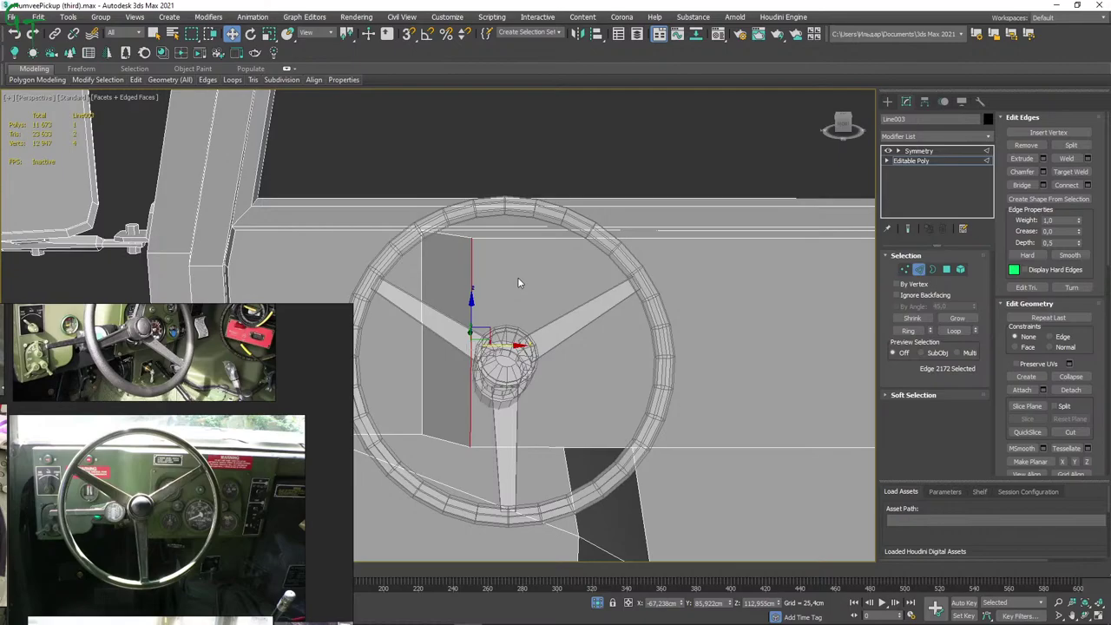
pyautogui.moveTo(529, 276)
pyautogui.keyDown('alt'); pyautogui.mouseDown(button='middle')
pyautogui.moveTo(543, 270)
pyautogui.moveTo(521, 270)
pyautogui.moveTo(545, 280)
pyautogui.moveTo(532, 266)
pyautogui.moveTo(544, 259)
pyautogui.moveTo(543, 277)
pyautogui.mouseUp(button='middle'); pyautogui.keyUp('alt')
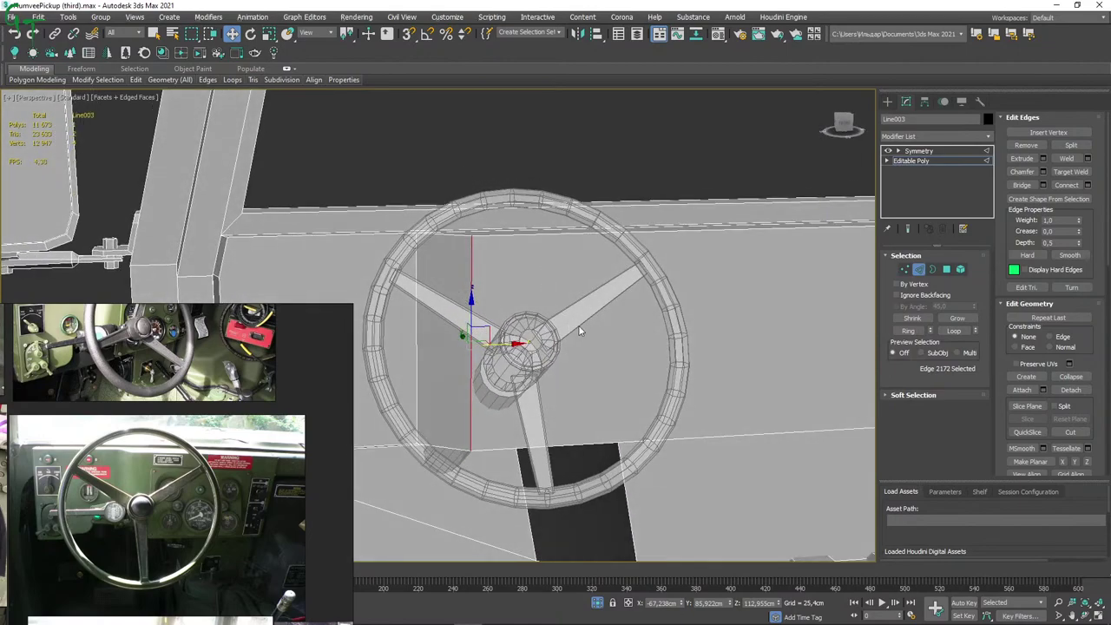
pyautogui.moveTo(583, 331)
pyautogui.keyDown('alt'); pyautogui.mouseDown(button='middle')
pyautogui.moveTo(604, 327)
pyautogui.moveTo(555, 303)
pyautogui.moveTo(562, 351)
pyautogui.moveTo(605, 351)
pyautogui.moveTo(592, 335)
pyautogui.moveTo(598, 342)
pyautogui.mouseUp(button='middle'); pyautogui.keyUp('alt')
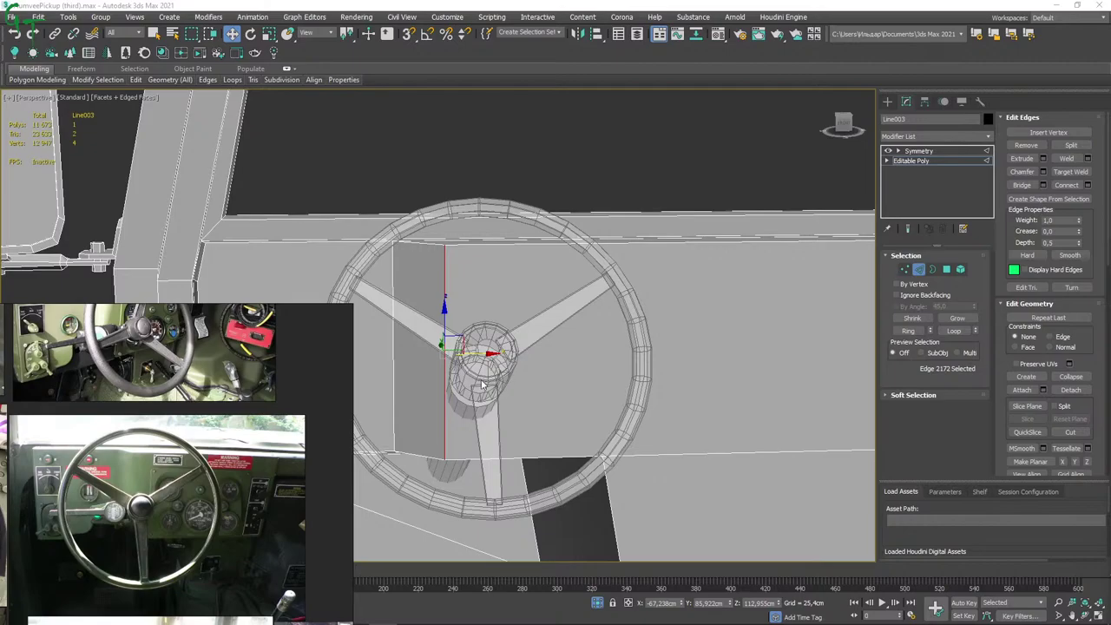
pyautogui.moveTo(600, 372)
pyautogui.keyDown('alt'); pyautogui.mouseDown(button='middle')
pyautogui.moveTo(636, 383)
pyautogui.moveTo(721, 377)
pyautogui.moveTo(619, 379)
pyautogui.moveTo(626, 367)
pyautogui.moveTo(581, 352)
pyautogui.moveTo(602, 343)
pyautogui.moveTo(610, 358)
pyautogui.moveTo(595, 398)
pyautogui.moveTo(543, 381)
pyautogui.moveTo(621, 389)
pyautogui.mouseUp(button='middle'); pyautogui.keyUp('alt')
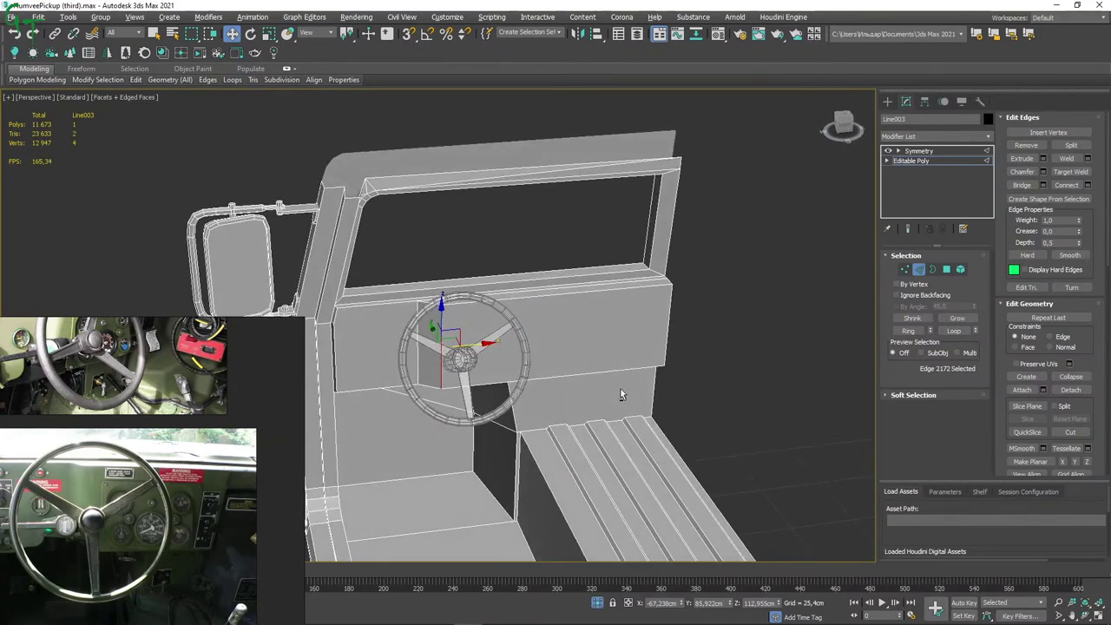
# In Polygon mode, select the twelve front, top, end and underside faces of the dashboard housing.
pyautogui.click(947, 269)
pyautogui.click(571, 327)
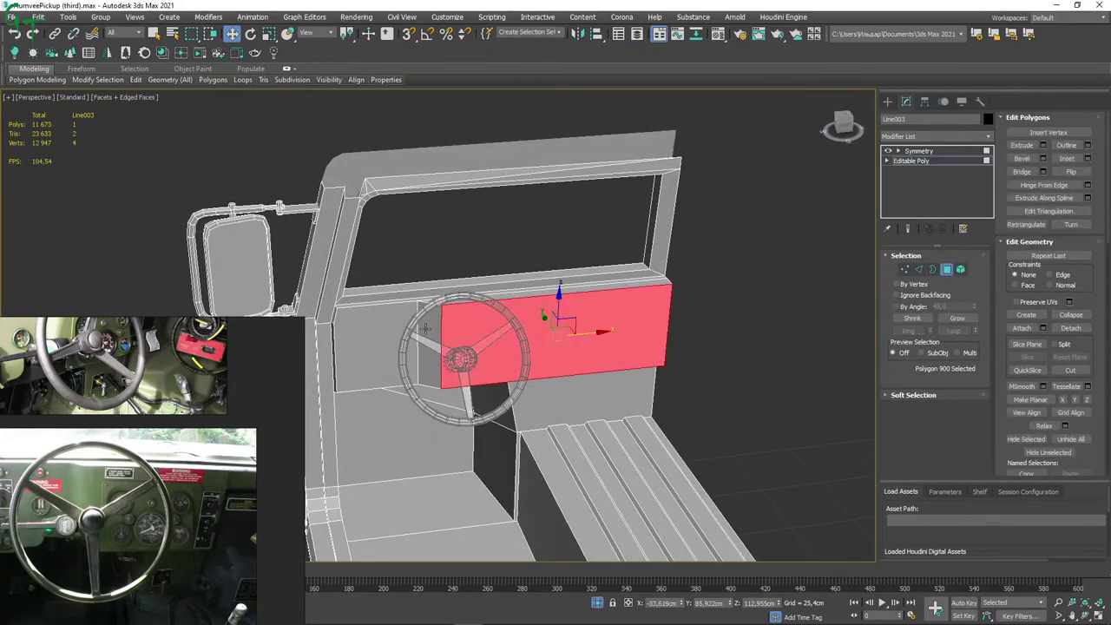
pyautogui.moveTo(406, 330); pyautogui.dragTo(491, 334, button='middle')
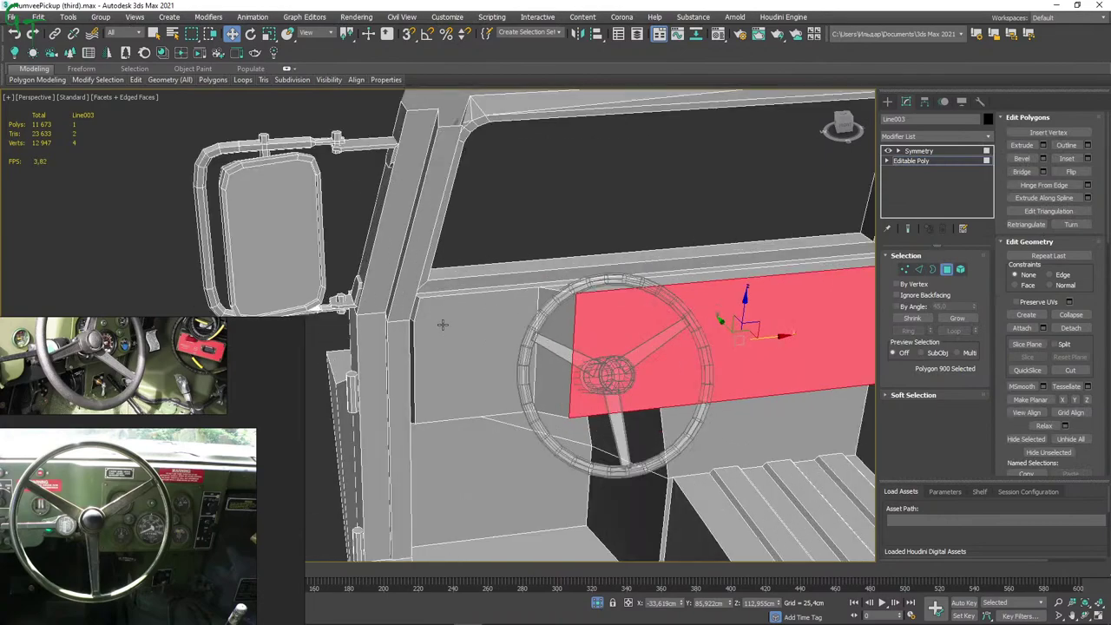
pyautogui.click(413, 333)
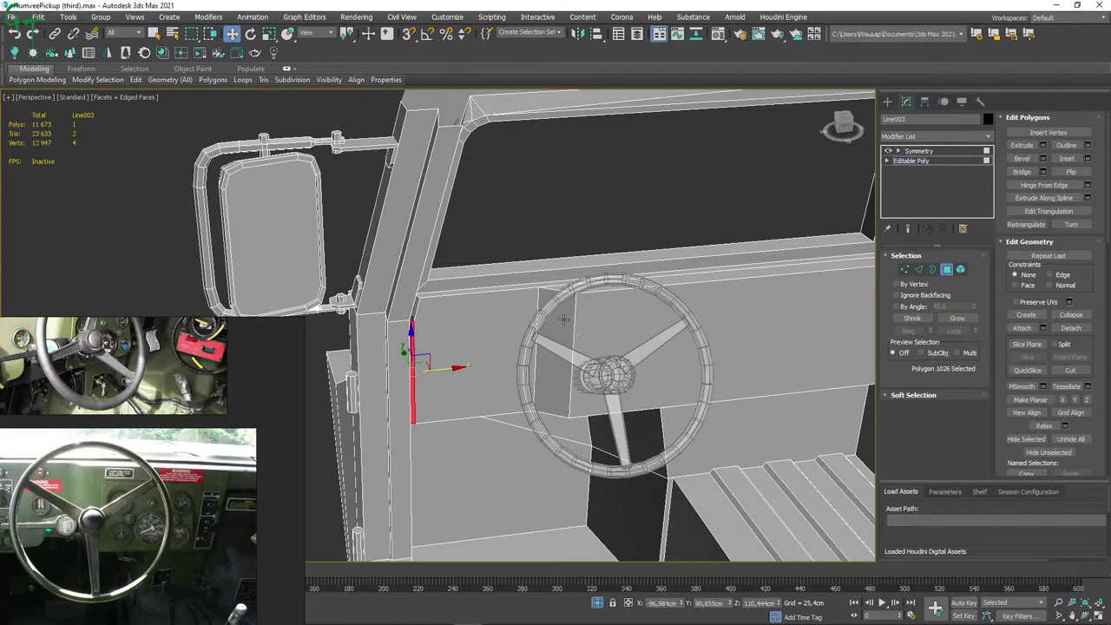
pyautogui.click(479, 345)
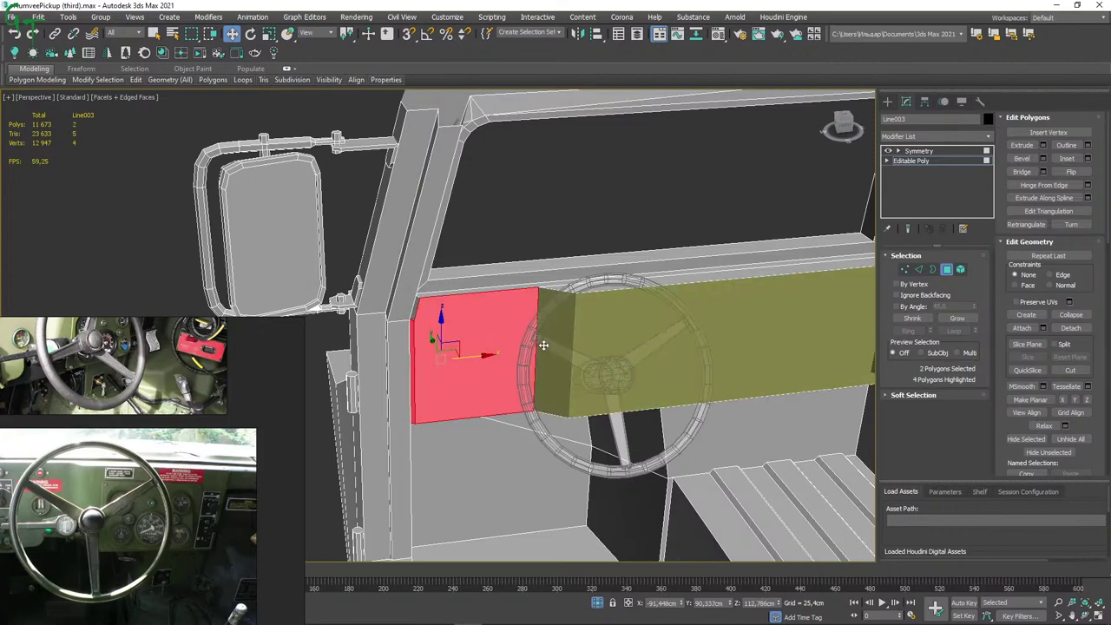
pyautogui.keyDown('shift'); pyautogui.click(551, 345); pyautogui.keyUp('shift')
pyautogui.keyDown('ctrl'); pyautogui.click(710, 282); pyautogui.keyUp('ctrl')
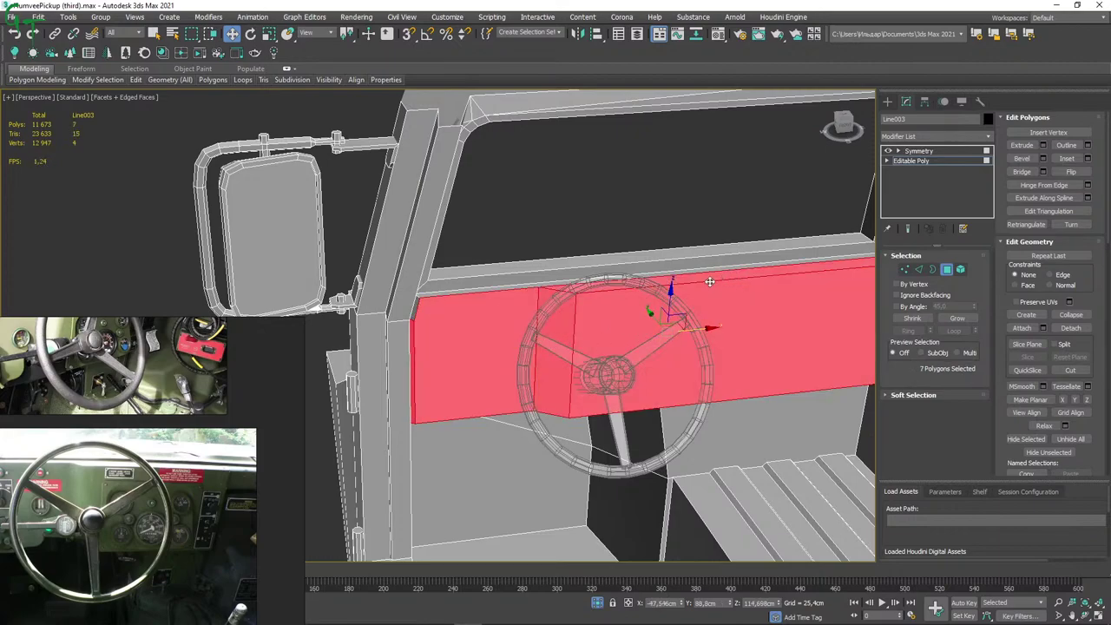
pyautogui.keyDown('ctrl'); pyautogui.click(414, 310); pyautogui.keyUp('ctrl')
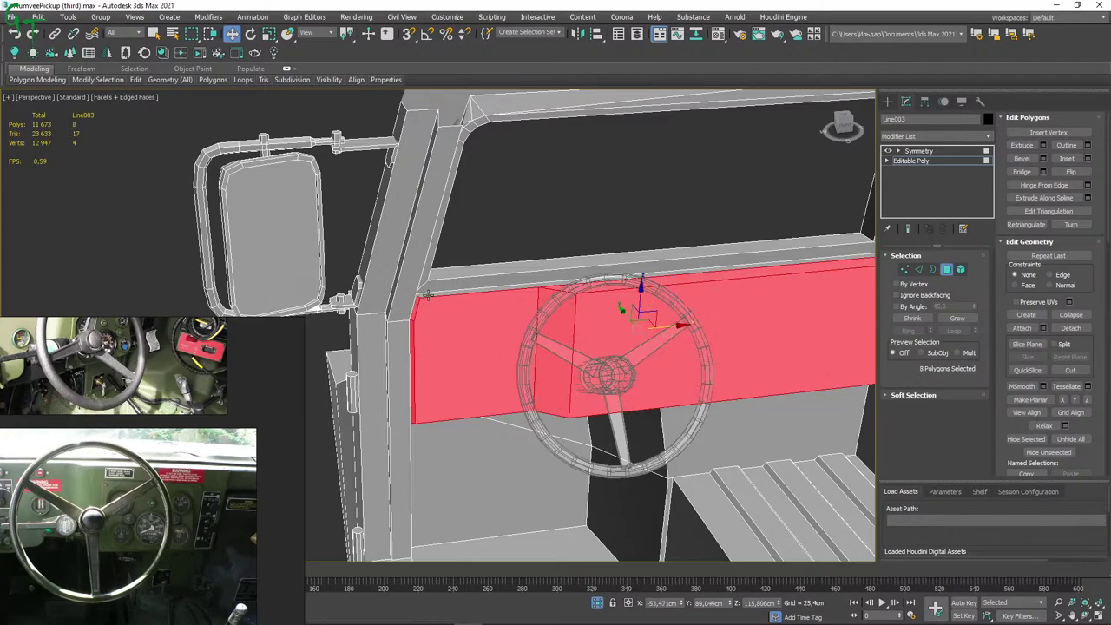
pyautogui.keyDown('ctrl'); pyautogui.click(435, 294); pyautogui.keyUp('ctrl')
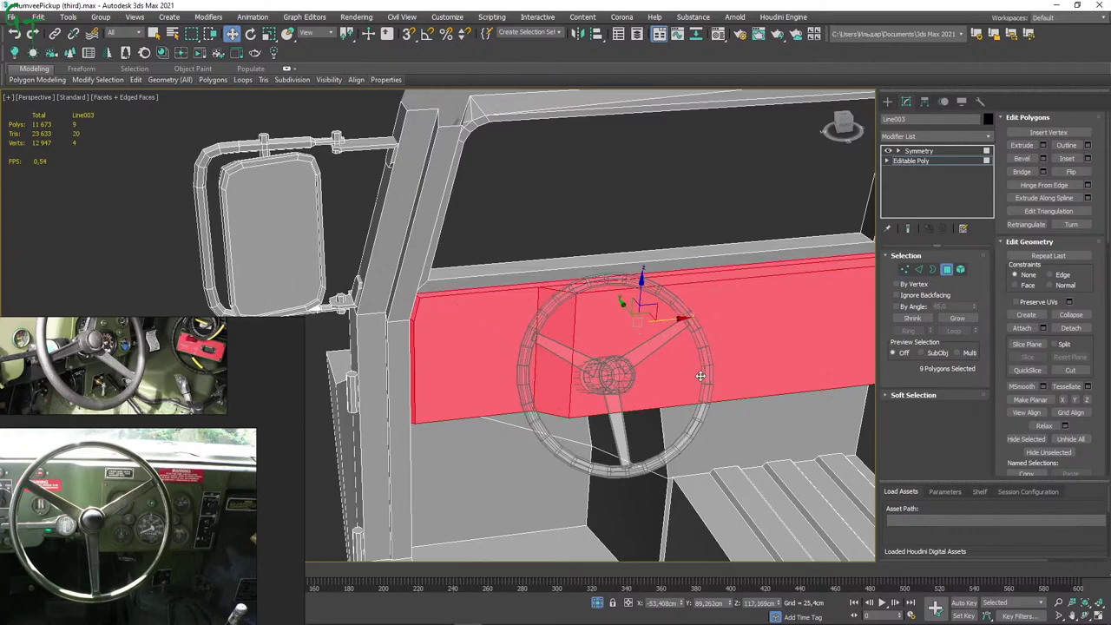
pyautogui.moveTo(701, 376)
pyautogui.keyDown('alt'); pyautogui.mouseDown(button='middle')
pyautogui.moveTo(521, 316)
pyautogui.moveTo(521, 329)
pyautogui.moveTo(534, 308)
pyautogui.mouseUp(button='middle'); pyautogui.keyUp('alt')
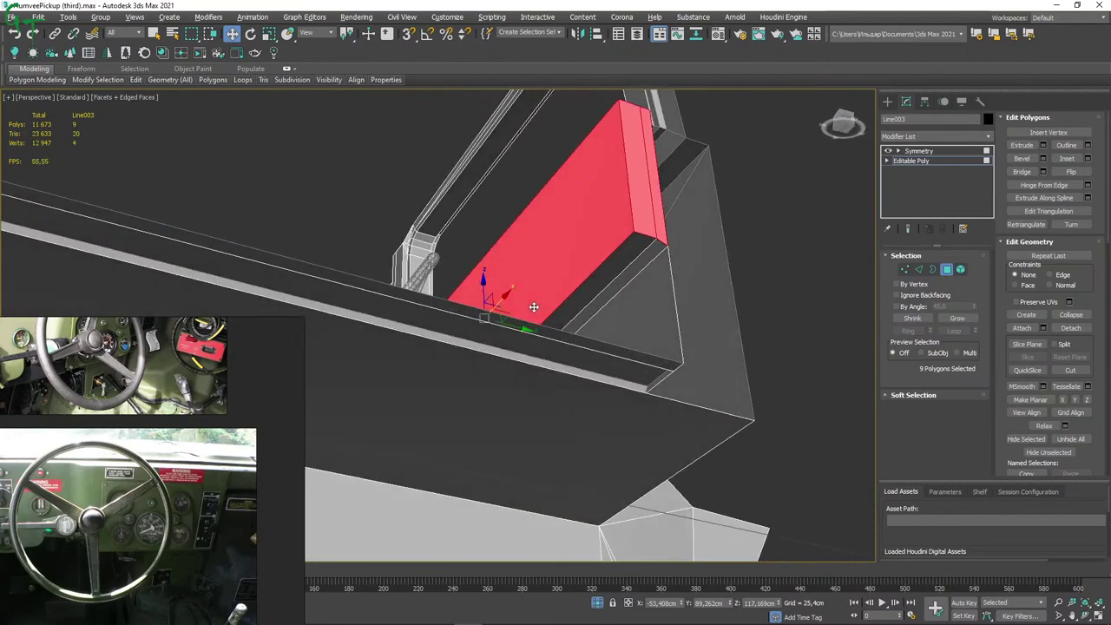
pyautogui.keyDown('ctrl'); pyautogui.click(626, 263); pyautogui.keyUp('ctrl')
pyautogui.keyDown('ctrl'); pyautogui.click(644, 265); pyautogui.keyUp('ctrl')
pyautogui.moveTo(644, 264)
pyautogui.keyDown('alt'); pyautogui.mouseDown(button='middle')
pyautogui.moveTo(576, 315)
pyautogui.moveTo(684, 324)
pyautogui.moveTo(439, 382)
pyautogui.moveTo(452, 440)
pyautogui.moveTo(465, 427)
pyautogui.moveTo(410, 414)
pyautogui.moveTo(491, 383)
pyautogui.mouseUp(button='middle'); pyautogui.keyUp('alt')
pyautogui.keyDown('ctrl'); pyautogui.click(432, 360); pyautogui.keyUp('ctrl')
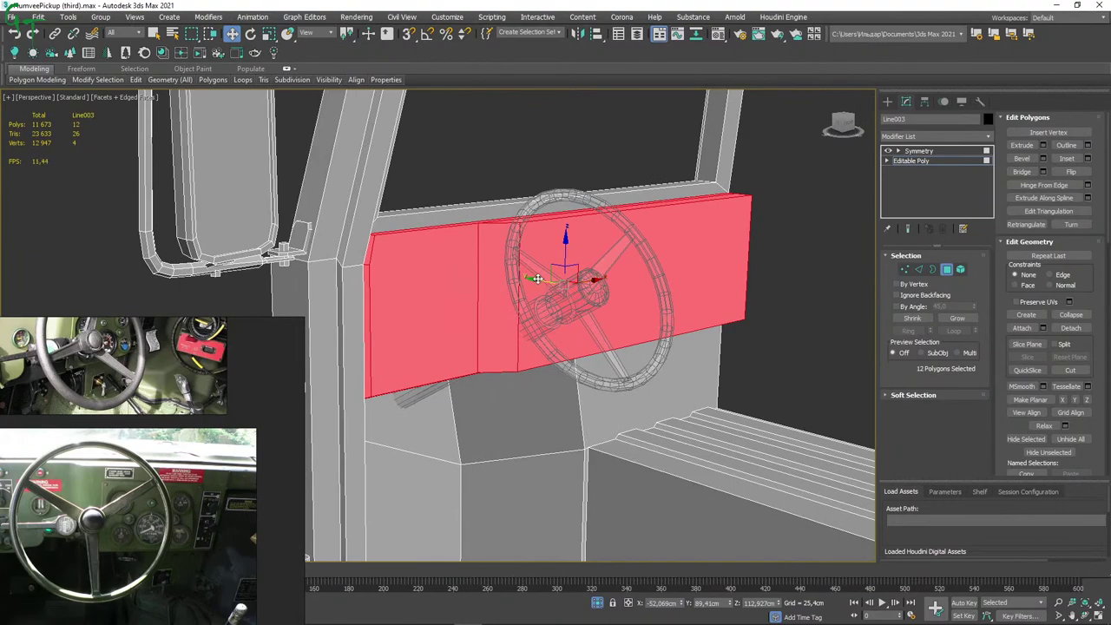
# Shift-drag a trial clone of the selected faces, cancel it, and undo with Ctrl+Z.
pyautogui.keyDown('shift'); pyautogui.moveTo(537, 279); pyautogui.dragTo(706, 335); pyautogui.keyUp('shift')
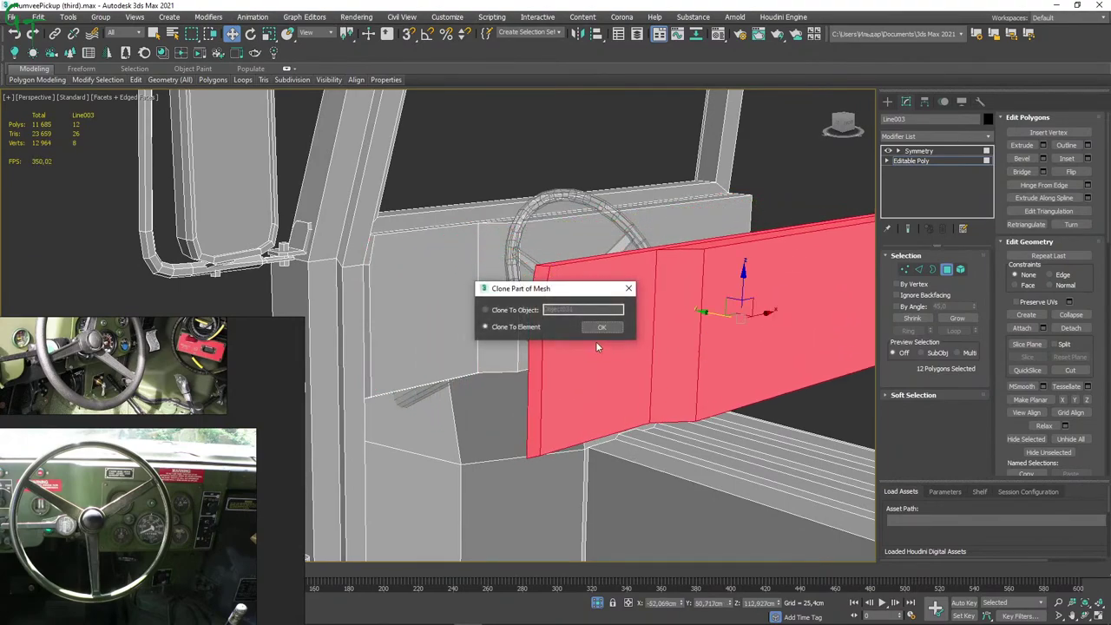
pyautogui.click(628, 288)
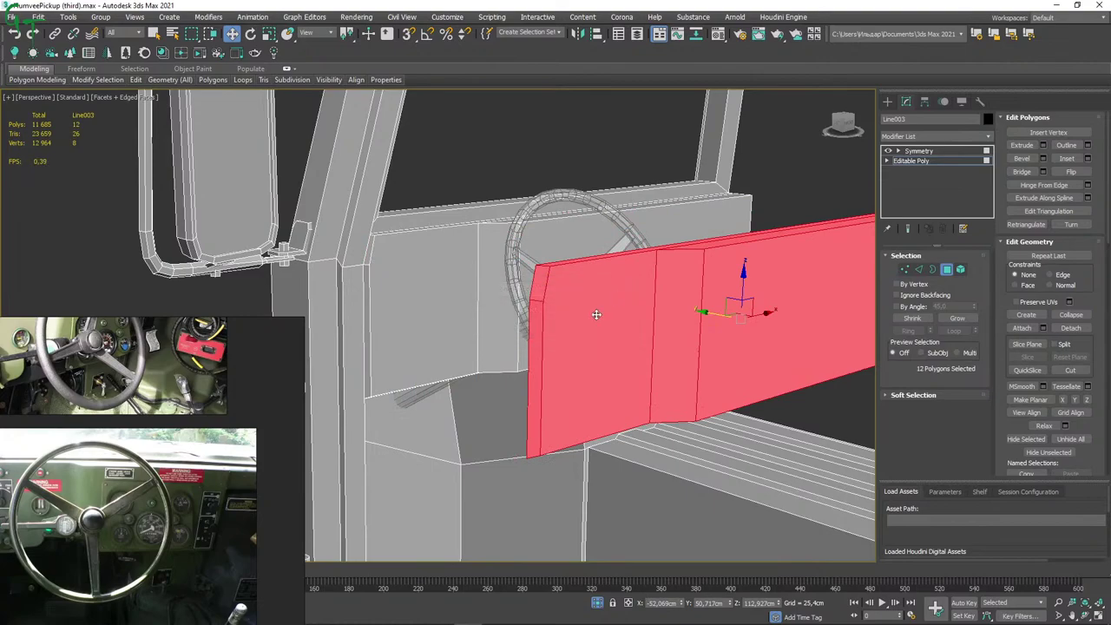
pyautogui.hotkey('ctrl', 'z')
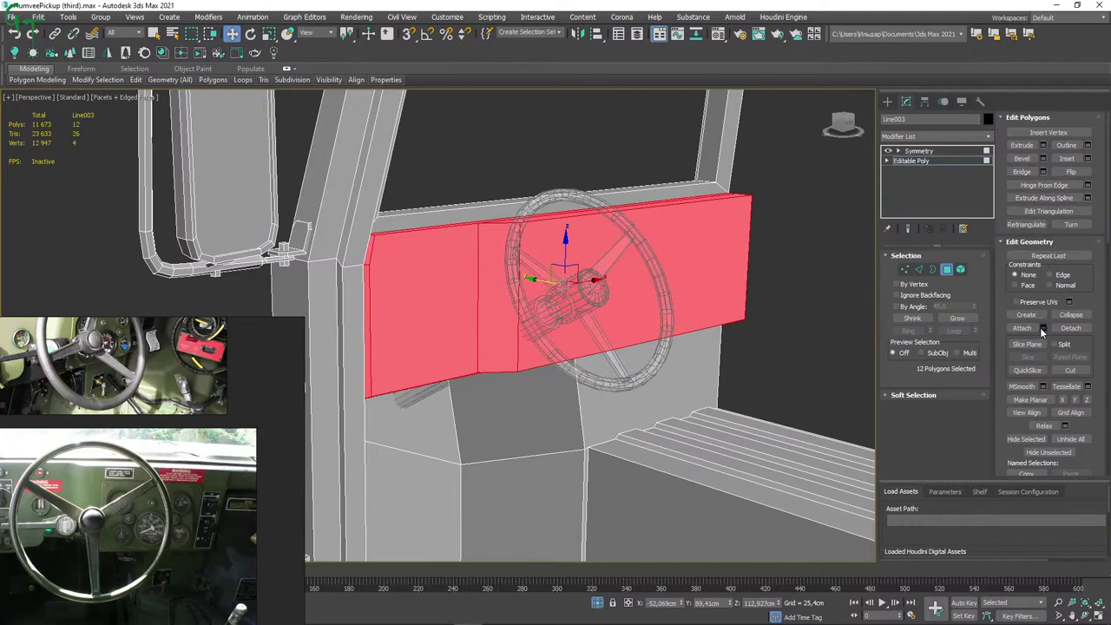
# Detach the selected faces as Object031, exit Polygon mode and select the new object.
pyautogui.click(1073, 328)
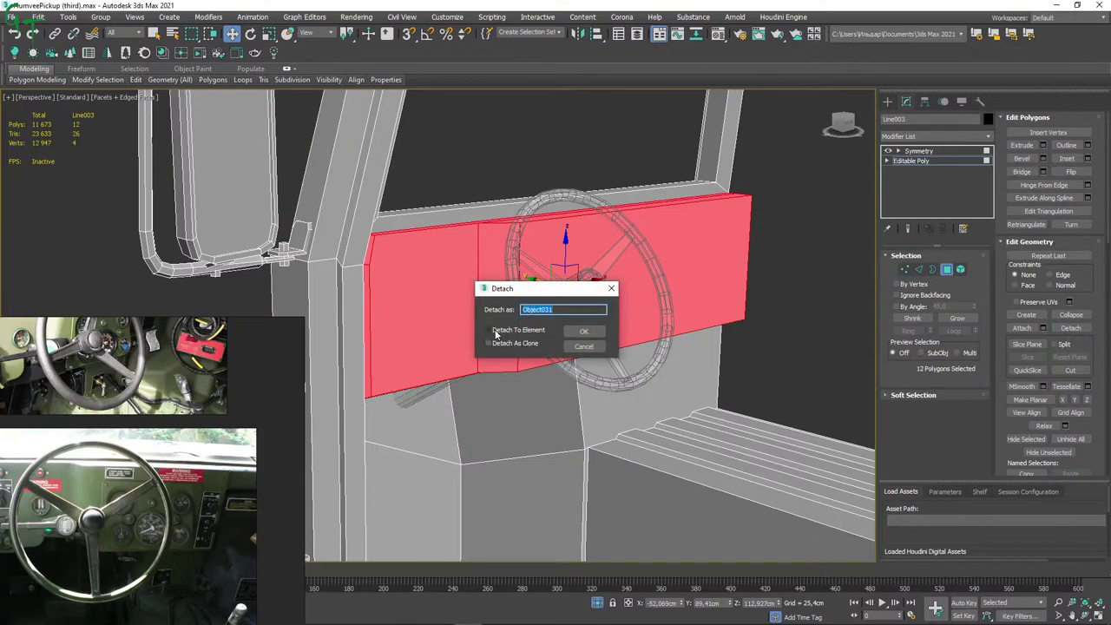
pyautogui.click(584, 331)
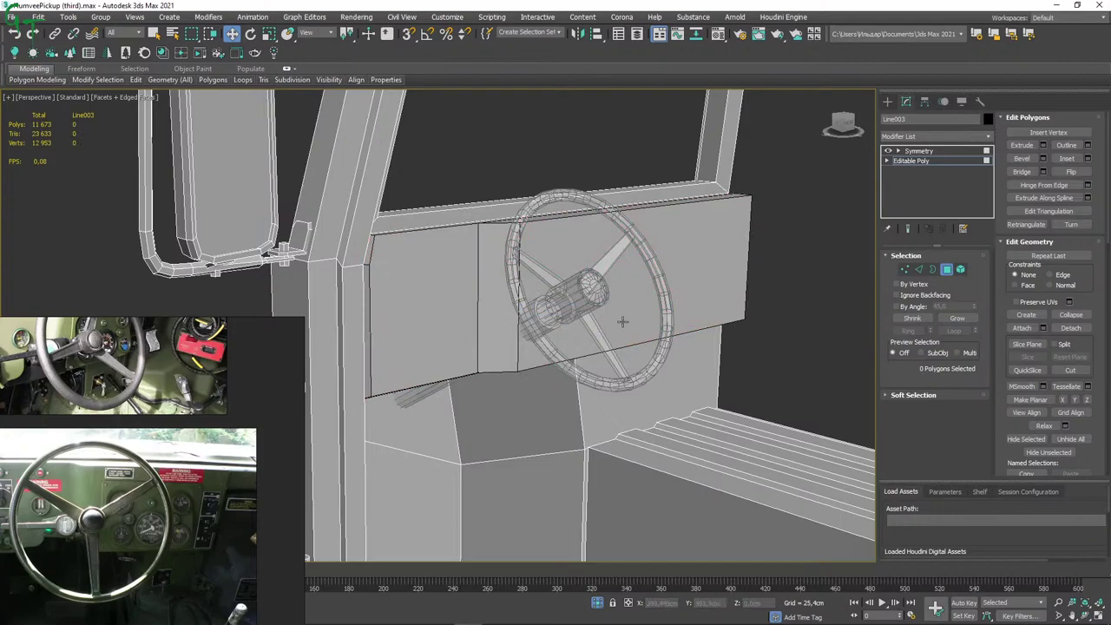
pyautogui.click(949, 274)
pyautogui.click(693, 233)
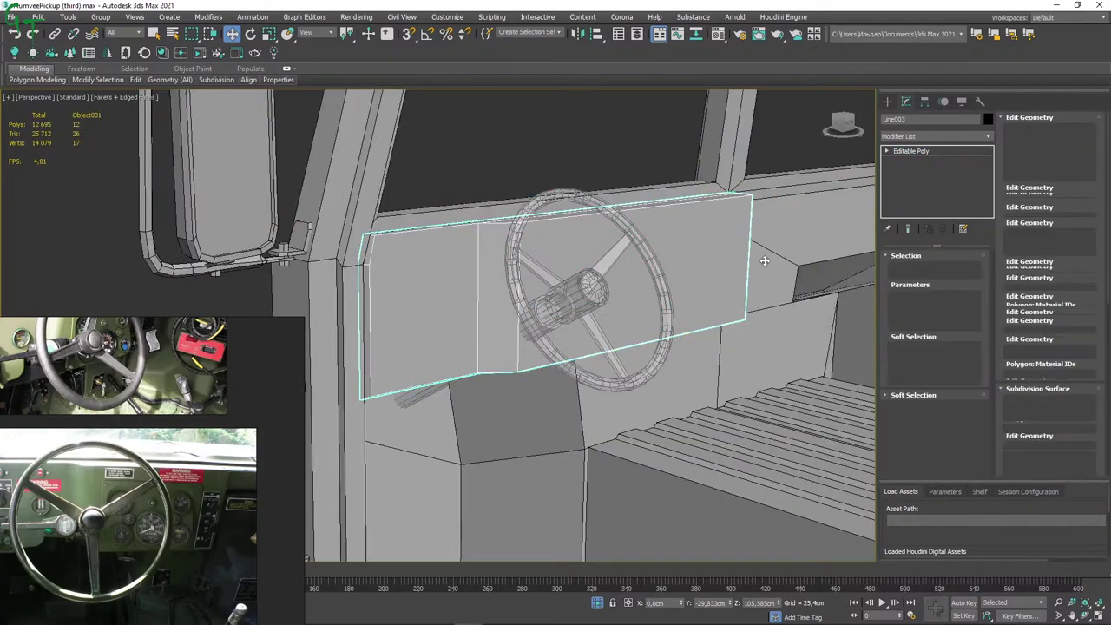
# Inspect the cab from several angles, then select the cab mesh Line003.
pyautogui.scroll(2, 693, 234)
pyautogui.scroll(-2, 693, 233)
pyautogui.scroll(-2, 724, 240)
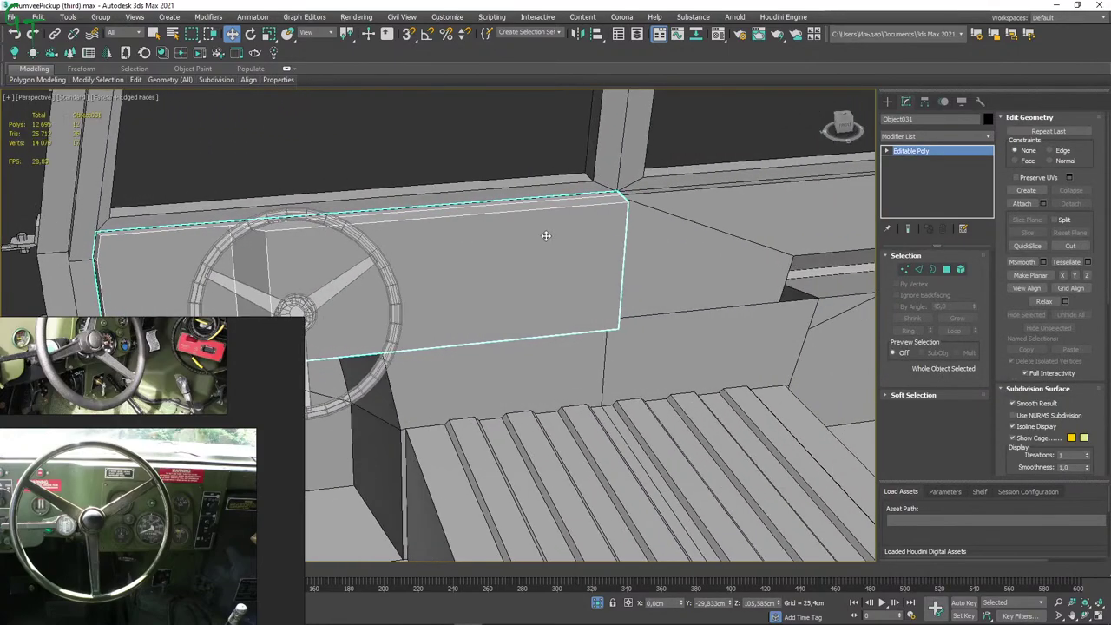
pyautogui.moveTo(546, 231)
pyautogui.keyDown('alt'); pyautogui.mouseDown(button='middle')
pyautogui.moveTo(686, 246)
pyautogui.moveTo(611, 242)
pyautogui.moveTo(565, 224)
pyautogui.moveTo(534, 257)
pyautogui.moveTo(599, 224)
pyautogui.mouseUp(button='middle'); pyautogui.keyUp('alt')
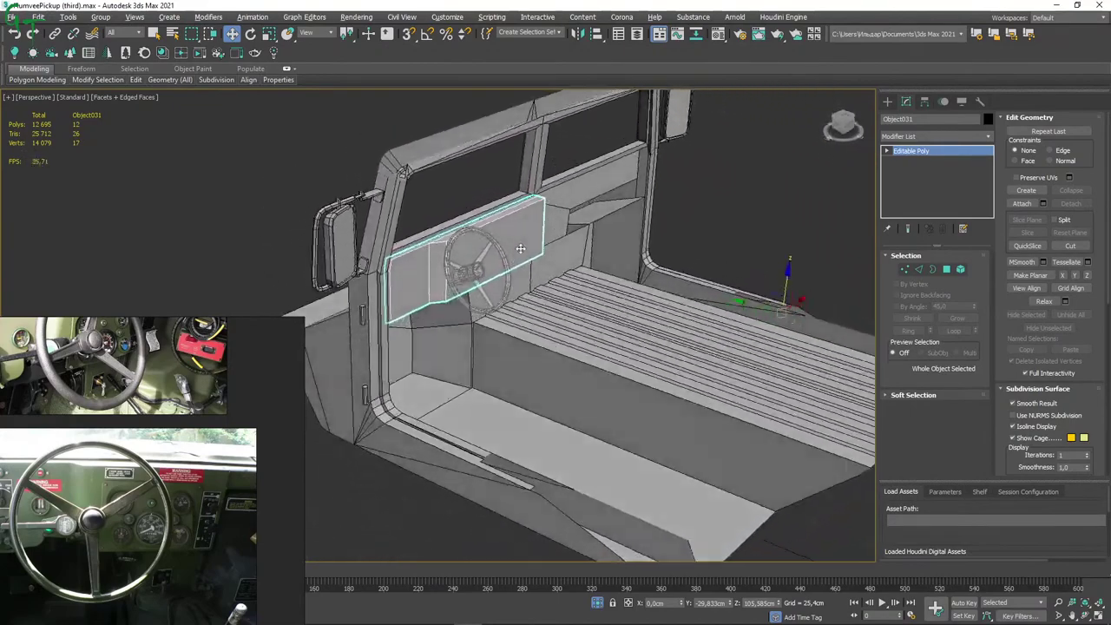
pyautogui.scroll(2, 599, 224)
pyautogui.moveTo(653, 174)
pyautogui.keyDown('alt'); pyautogui.mouseDown(button='middle')
pyautogui.moveTo(572, 241)
pyautogui.moveTo(444, 286)
pyautogui.mouseUp(button='middle'); pyautogui.keyUp('alt')
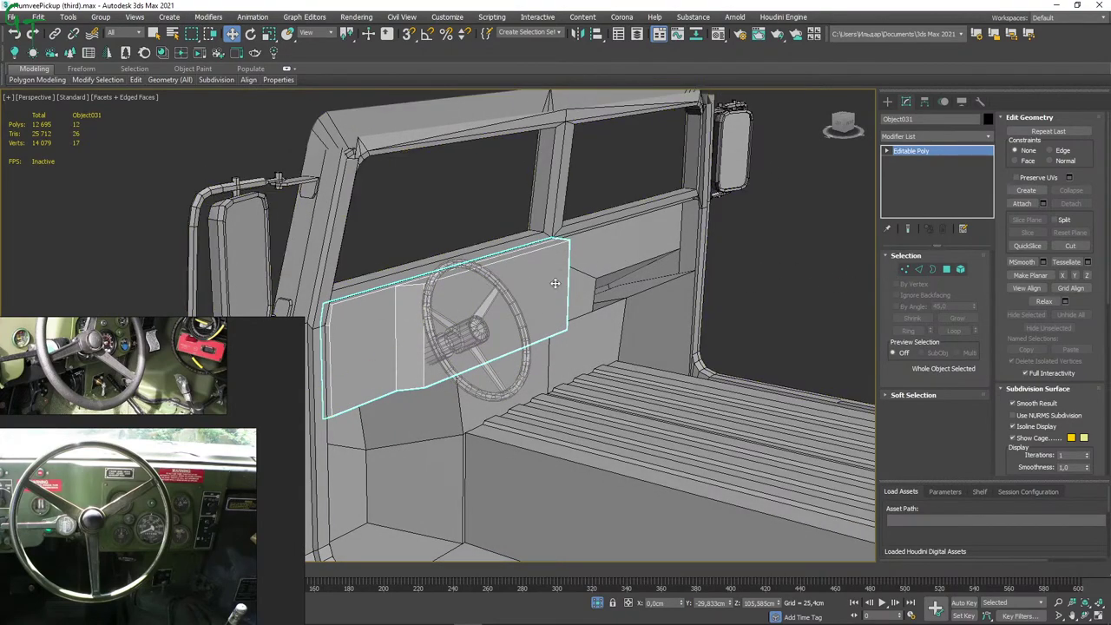
pyautogui.keyDown('alt'); pyautogui.moveTo(449, 240); pyautogui.dragTo(506, 280, button='middle'); pyautogui.keyUp('alt')
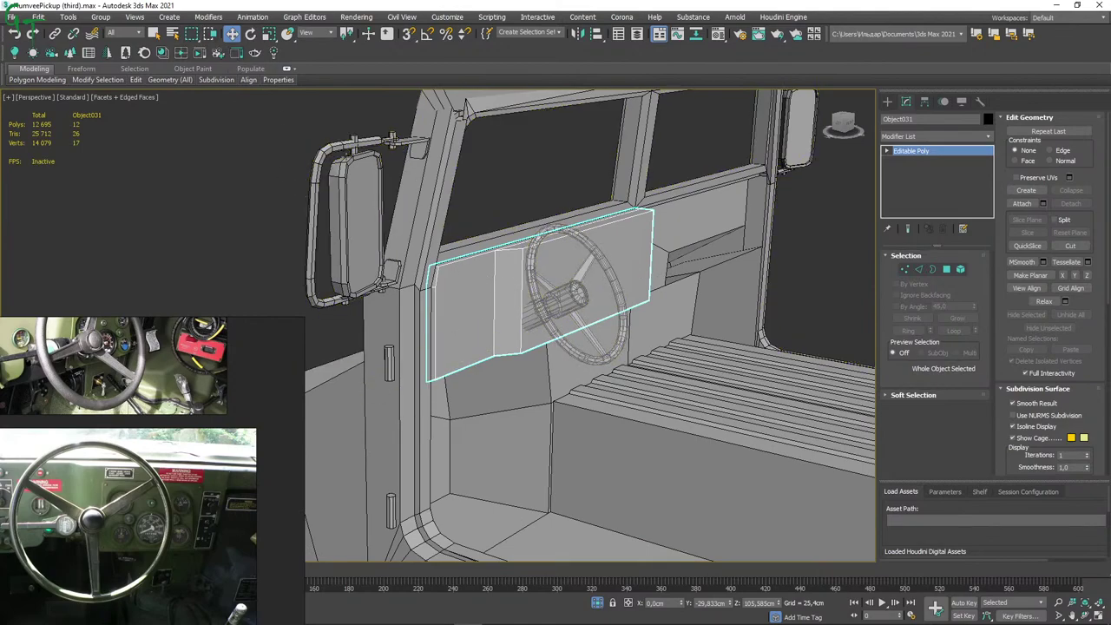
pyautogui.scroll(5, 506, 312)
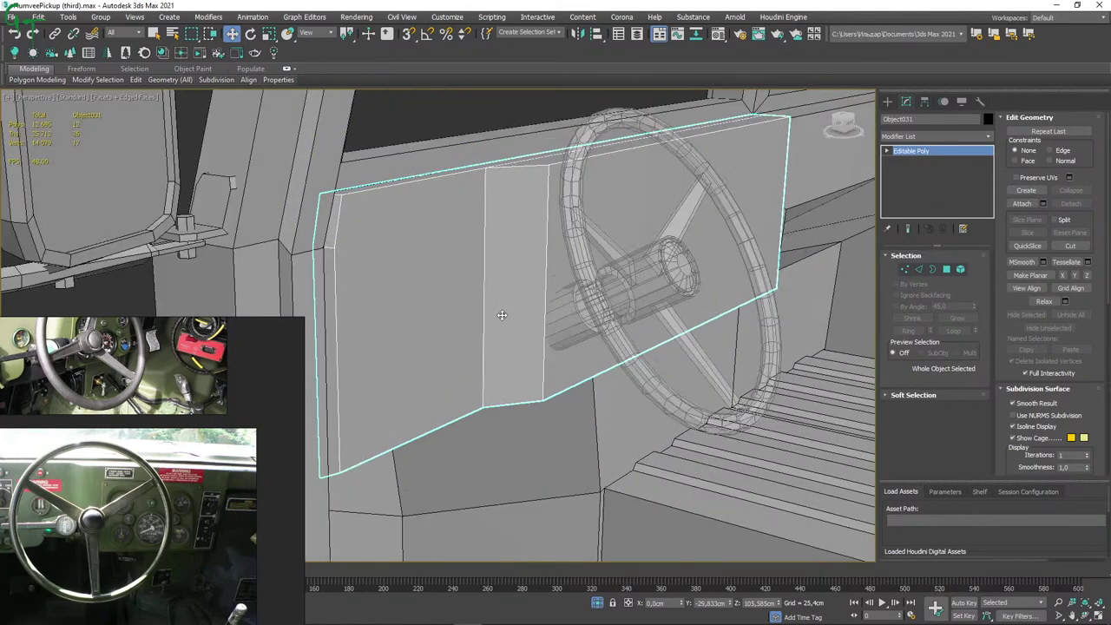
pyautogui.keyDown('alt'); pyautogui.moveTo(506, 293); pyautogui.dragTo(463, 292, button='middle'); pyautogui.keyUp('alt')
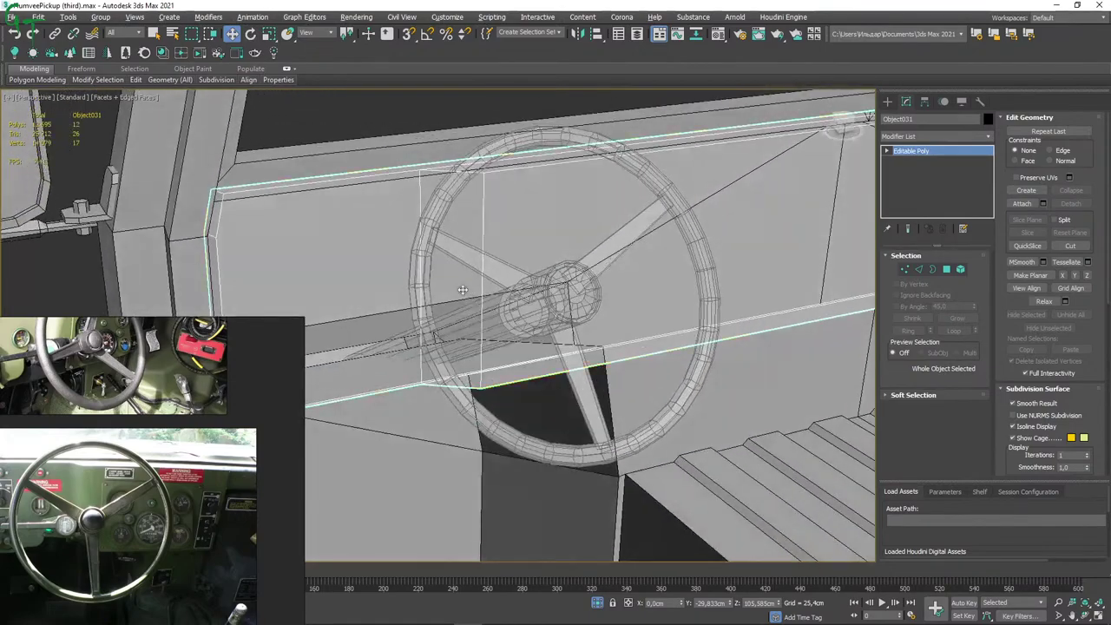
pyautogui.click(332, 183)
pyautogui.moveTo(331, 182)
pyautogui.keyDown('alt'); pyautogui.mouseDown(button='middle')
pyautogui.moveTo(598, 279)
pyautogui.moveTo(446, 322)
pyautogui.moveTo(774, 307)
pyautogui.moveTo(352, 236)
pyautogui.moveTo(776, 253)
pyautogui.mouseUp(button='middle'); pyautogui.keyUp('alt')
# Enter Edge mode on Line003's base mesh below Symmetry and zoom in on the panel's top-left corner.
pyautogui.click(919, 160)
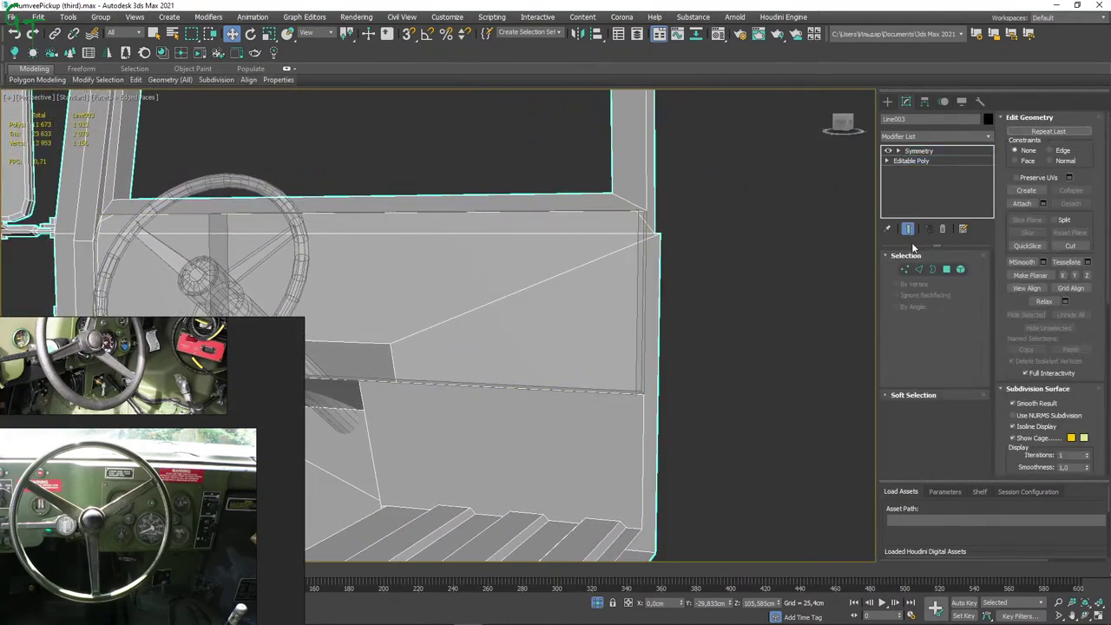
pyautogui.click(920, 270)
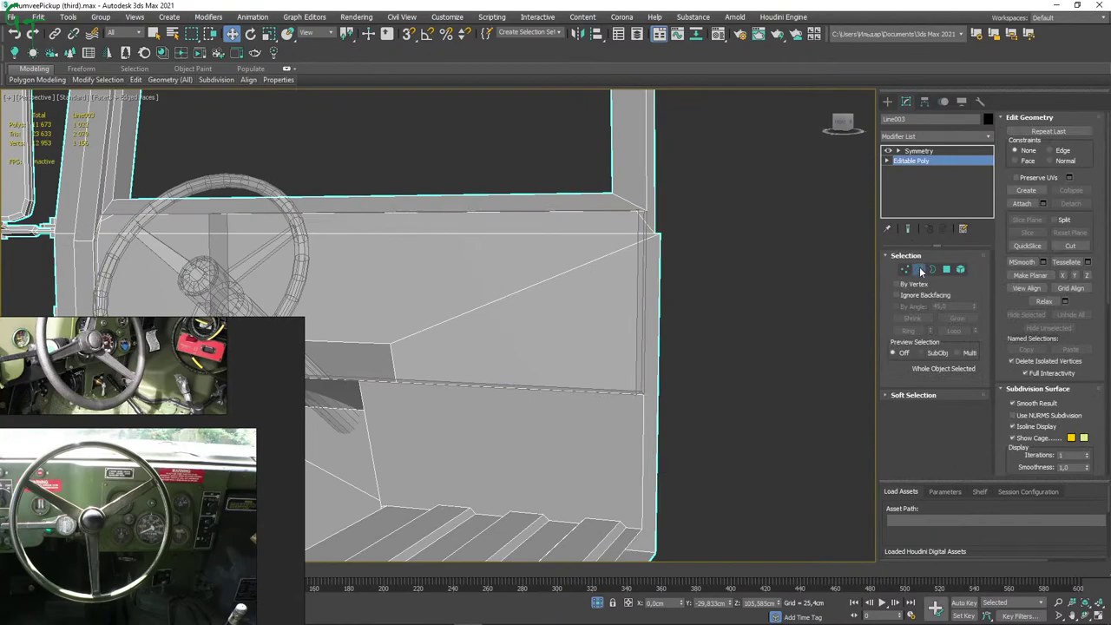
pyautogui.keyDown('alt'); pyautogui.moveTo(618, 268); pyautogui.dragTo(558, 272, button='middle'); pyautogui.keyUp('alt')
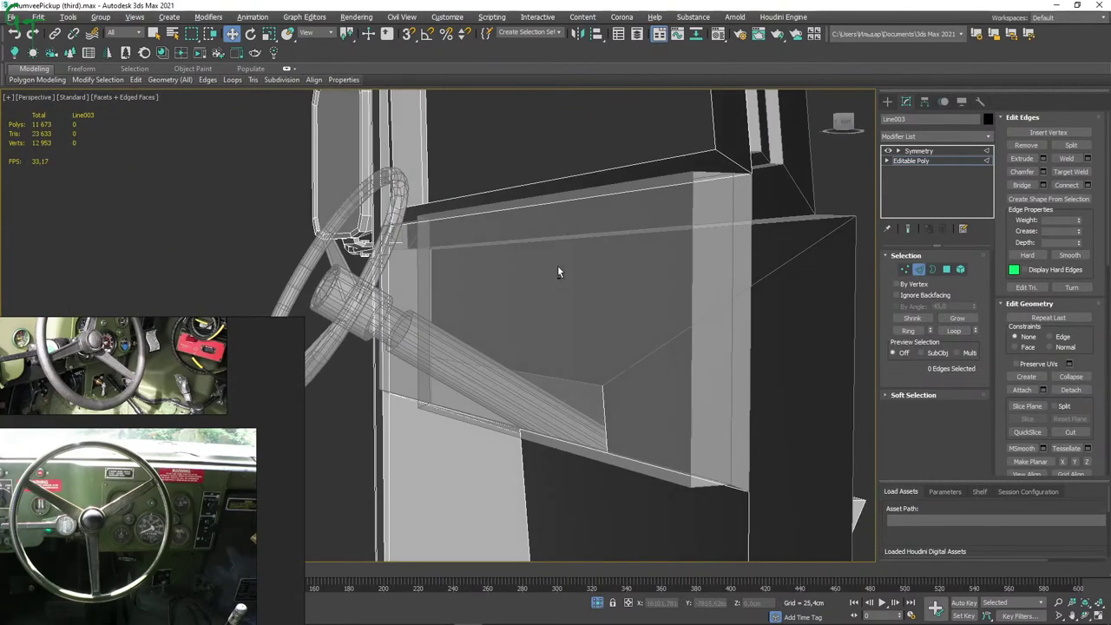
pyautogui.keyDown('alt'); pyautogui.moveTo(695, 180); pyautogui.dragTo(643, 201, button='middle'); pyautogui.keyUp('alt')
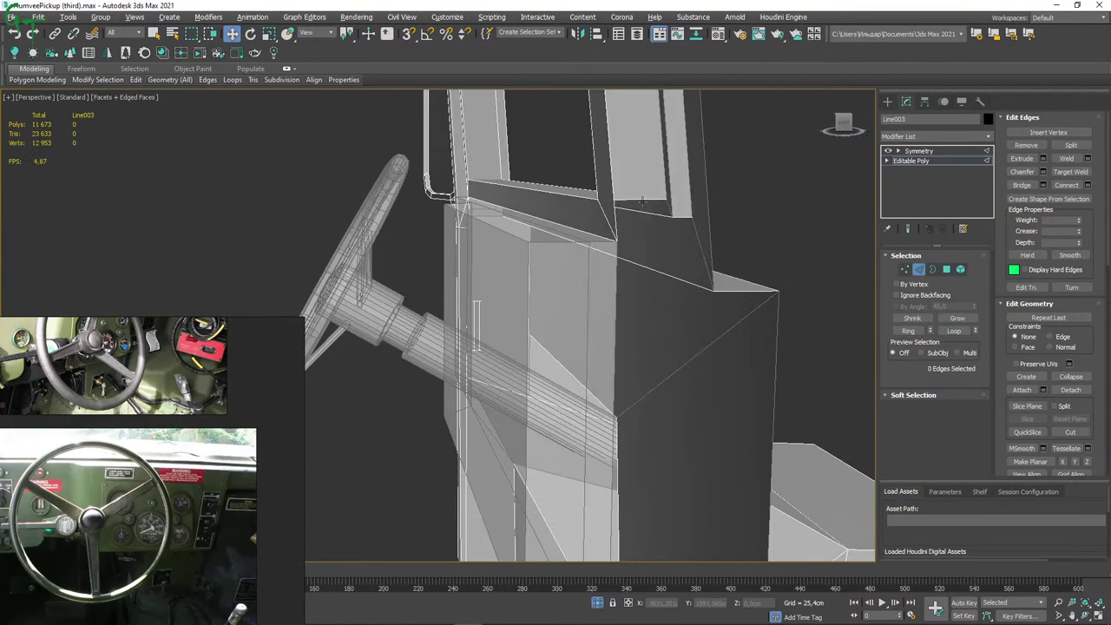
pyautogui.click(586, 230)
pyautogui.moveTo(610, 278)
pyautogui.keyDown('alt'); pyautogui.mouseDown(button='middle')
pyautogui.moveTo(596, 260)
pyautogui.moveTo(587, 289)
pyautogui.moveTo(608, 297)
pyautogui.moveTo(588, 323)
pyautogui.mouseUp(button='middle'); pyautogui.keyUp('alt')
pyautogui.scroll(3, 602, 283)
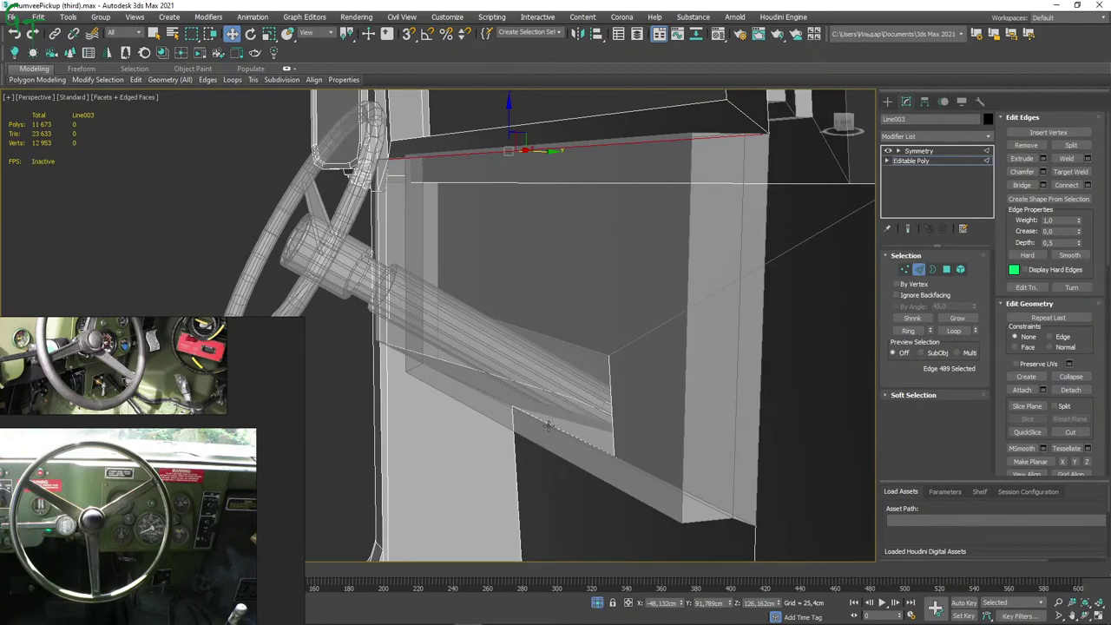
pyautogui.moveTo(560, 331)
pyautogui.keyDown('alt'); pyautogui.mouseDown(button='middle')
pyautogui.moveTo(640, 322)
pyautogui.moveTo(579, 235)
pyautogui.moveTo(685, 241)
pyautogui.moveTo(594, 248)
pyautogui.moveTo(419, 235)
pyautogui.moveTo(570, 278)
pyautogui.moveTo(563, 264)
pyautogui.moveTo(528, 257)
pyautogui.moveTo(541, 266)
pyautogui.mouseUp(button='middle'); pyautogui.keyUp('alt')
pyautogui.scroll(-3, 513, 259)
pyautogui.scroll(2, 530, 249)
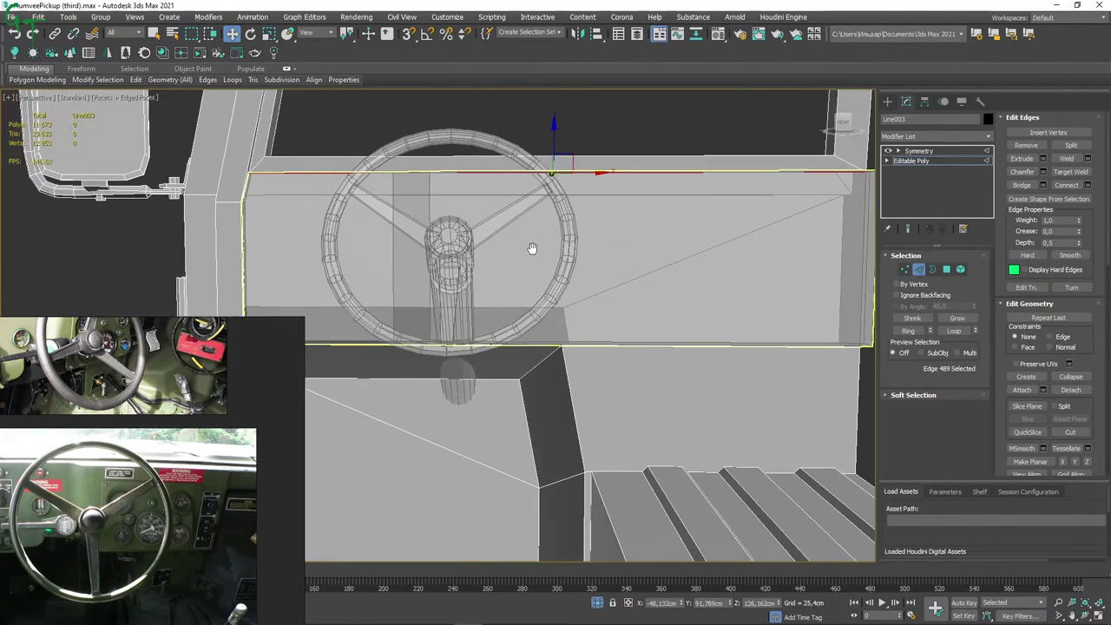
pyautogui.scroll(2, 367, 208)
pyautogui.scroll(3, 402, 227)
pyautogui.moveTo(401, 227)
pyautogui.keyDown('alt'); pyautogui.mouseDown(button='middle')
pyautogui.moveTo(382, 190)
pyautogui.moveTo(447, 188)
pyautogui.mouseUp(button='middle'); pyautogui.keyUp('alt')
pyautogui.scroll(5, 382, 187)
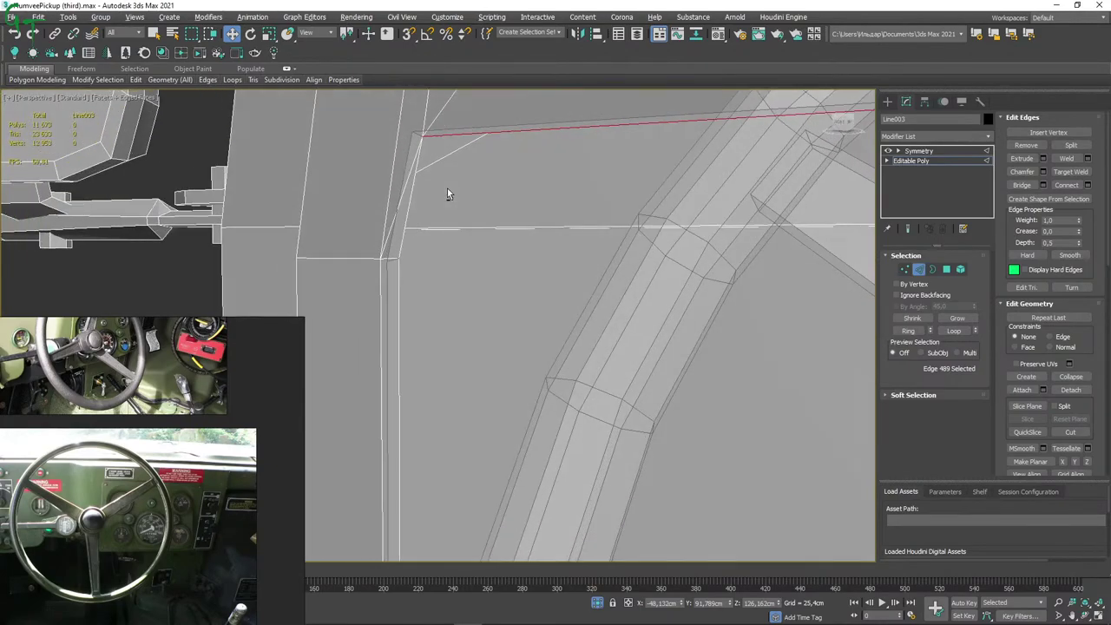
pyautogui.scroll(-2, 445, 189)
# Select the panel's two end edges and move them out to its right end at X = 0 cm.
pyautogui.click(465, 157)
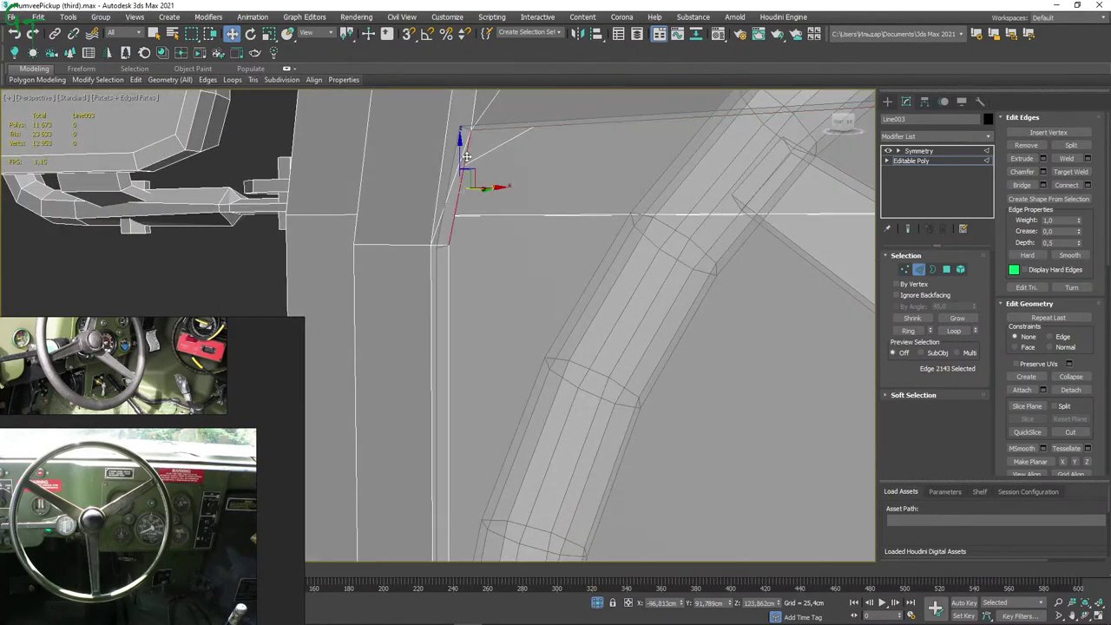
pyautogui.keyDown('ctrl'); pyautogui.click(449, 288); pyautogui.keyUp('ctrl')
pyautogui.moveTo(528, 373)
pyautogui.keyDown('alt'); pyautogui.mouseDown(button='middle')
pyautogui.moveTo(489, 256)
pyautogui.moveTo(679, 336)
pyautogui.moveTo(494, 288)
pyautogui.moveTo(490, 264)
pyautogui.moveTo(535, 282)
pyautogui.moveTo(623, 273)
pyautogui.moveTo(476, 255)
pyautogui.moveTo(422, 233)
pyautogui.moveTo(564, 270)
pyautogui.moveTo(267, 228)
pyautogui.mouseUp(button='middle'); pyautogui.keyUp('alt')
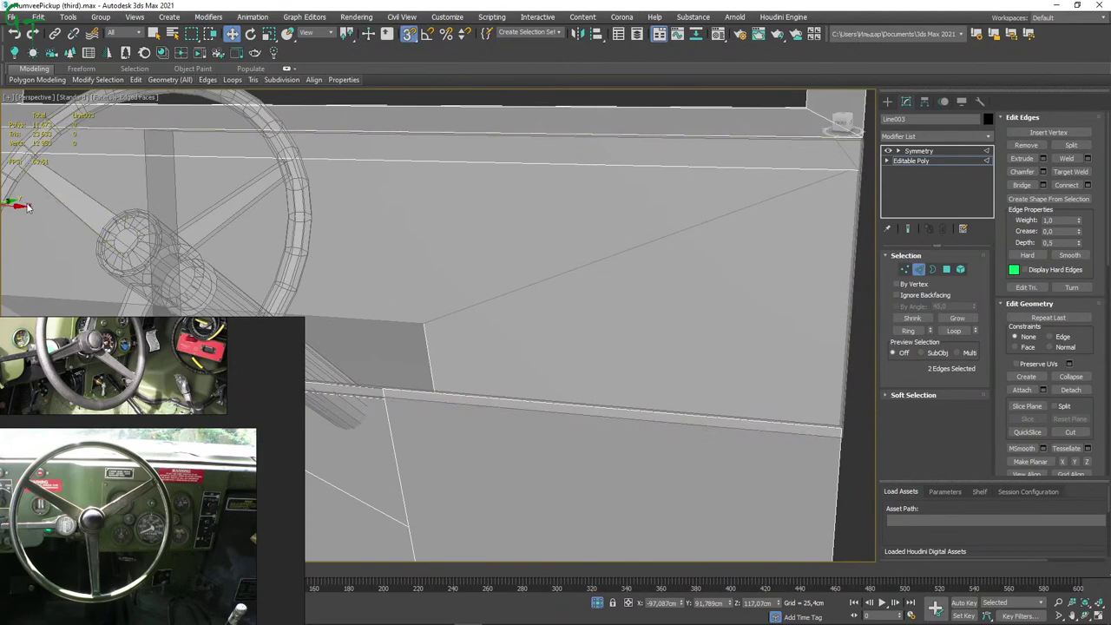
pyautogui.moveTo(18, 206)
pyautogui.mouseDown()
pyautogui.moveTo(200, 206)
pyautogui.moveTo(190, 213)
pyautogui.mouseUp()
pyautogui.moveTo(105, 209); pyautogui.dragTo(857, 146)
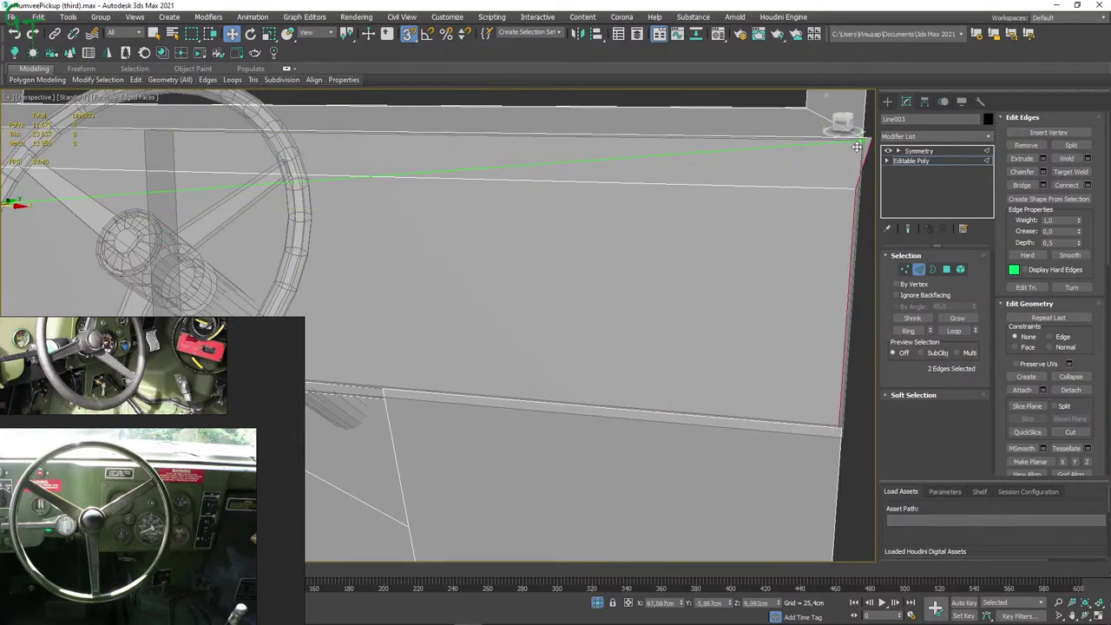
pyautogui.keyDown('alt'); pyautogui.moveTo(859, 137); pyautogui.dragTo(564, 208, button='middle'); pyautogui.keyUp('alt')
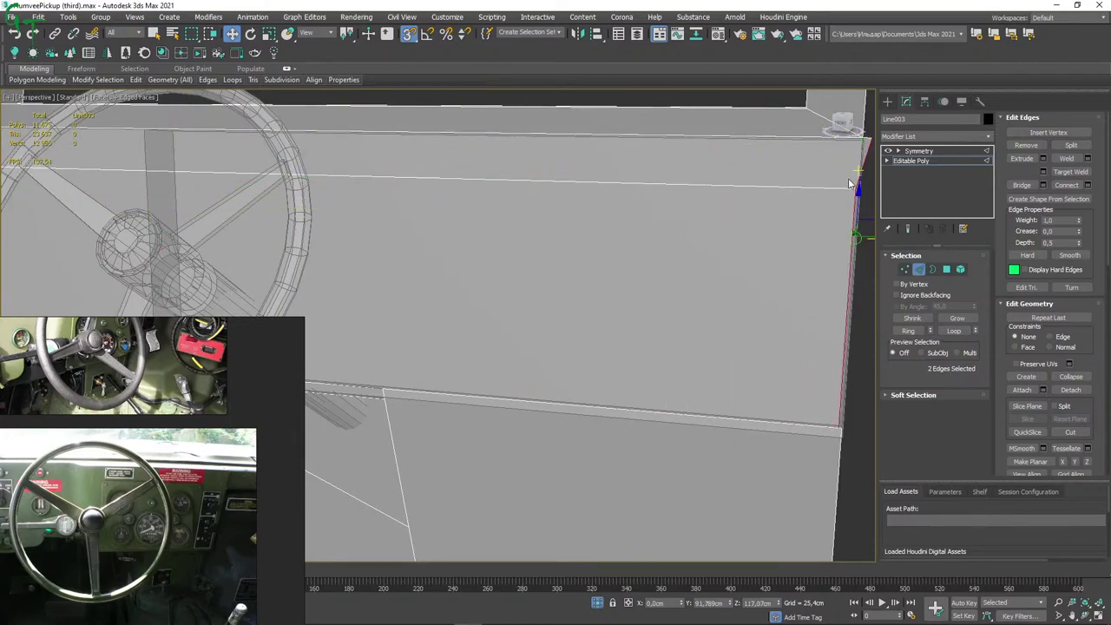
pyautogui.scroll(3, 564, 208)
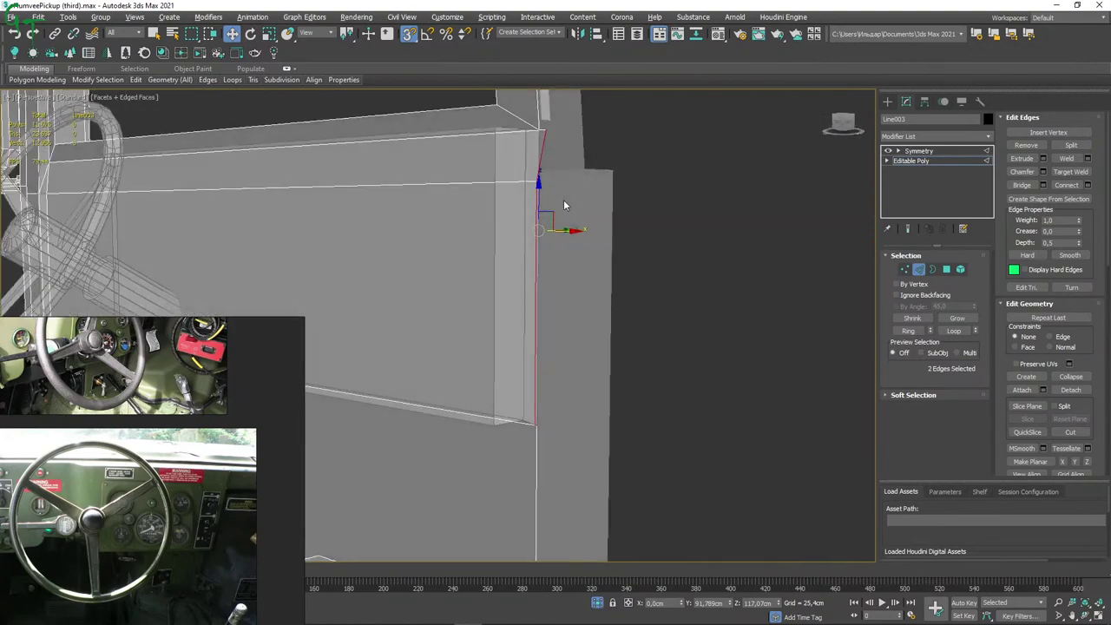
pyautogui.moveTo(642, 203)
pyautogui.mouseDown(button='middle')
pyautogui.moveTo(677, 226)
pyautogui.moveTo(675, 257)
pyautogui.mouseUp(button='middle')
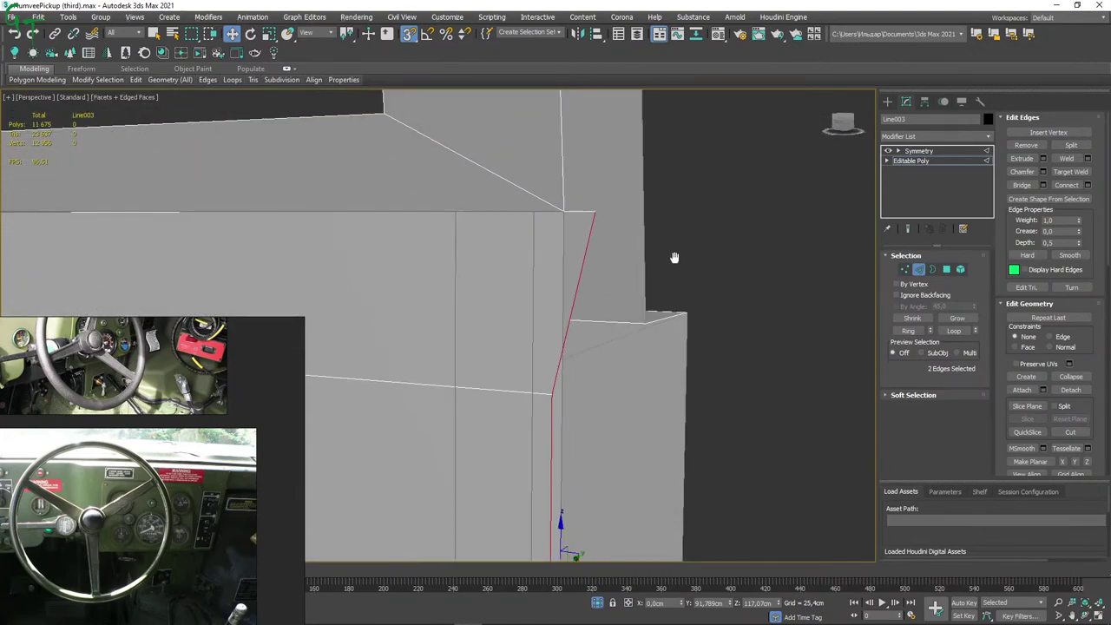
# In Vertex mode, Target Weld the first stray end vertex onto the panel's corner vertex.
pyautogui.click(905, 269)
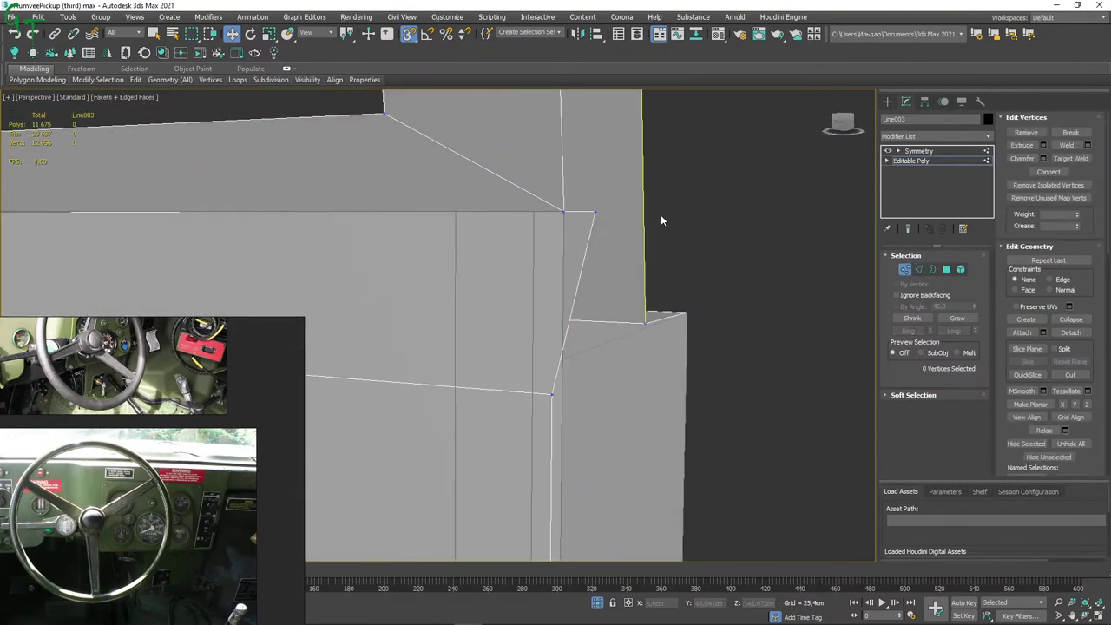
pyautogui.hotkey('ctrl', 'w')
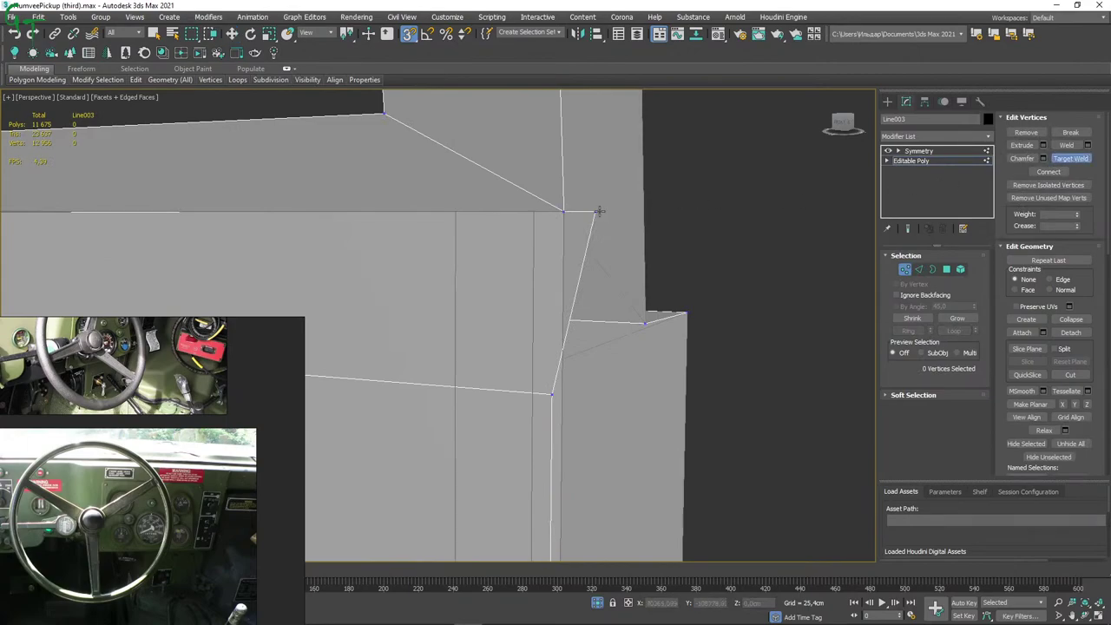
pyautogui.click(566, 211)
pyautogui.moveTo(592, 276); pyautogui.dragTo(637, 371, button='middle')
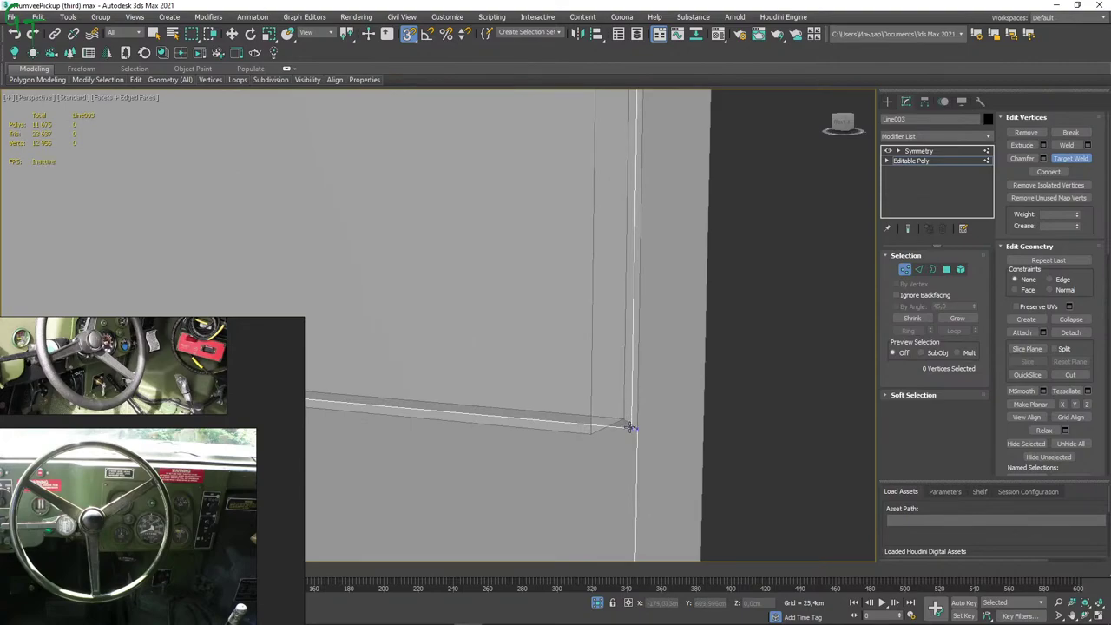
pyautogui.moveTo(704, 246)
pyautogui.keyDown('alt'); pyautogui.mouseDown(button='middle')
pyautogui.moveTo(704, 467)
pyautogui.moveTo(721, 457)
pyautogui.mouseUp(button='middle'); pyautogui.keyUp('alt')
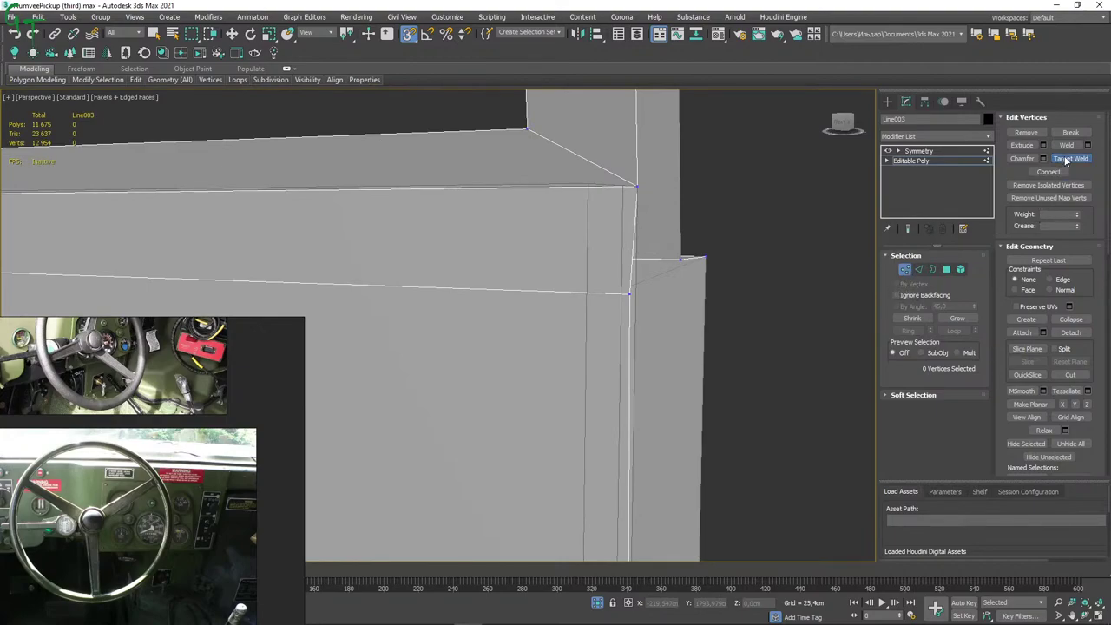
pyautogui.press('w')
# Weld the remaining stray end vertex onto the top corner vertex, leaving 1156 vertices.
pyautogui.click(630, 295)
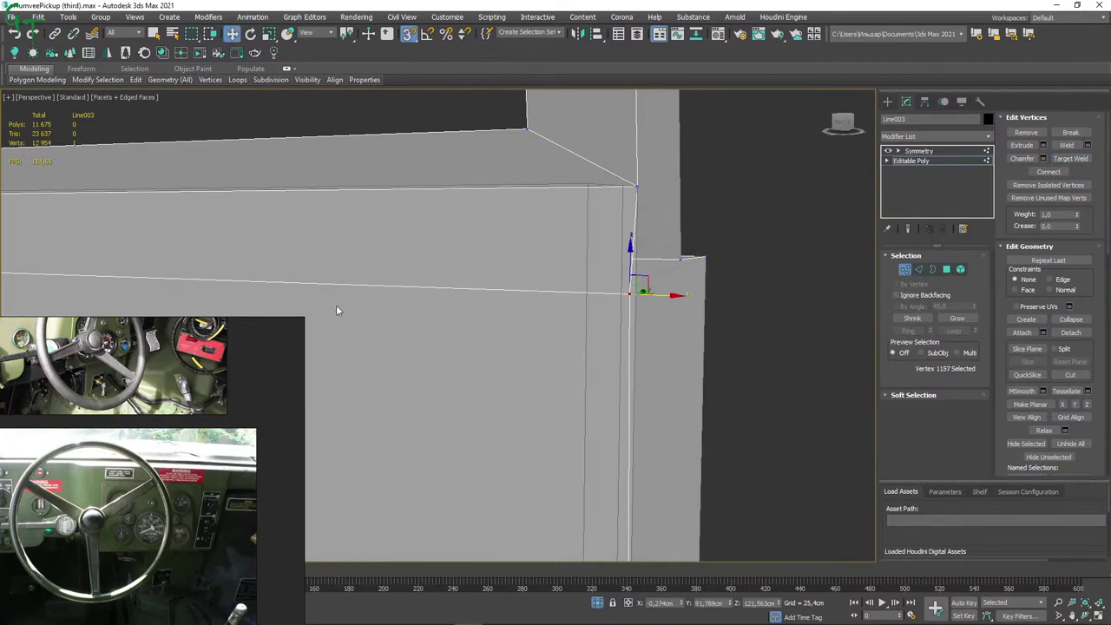
pyautogui.scroll(-2, 501, 310)
pyautogui.scroll(-2, 365, 275)
pyautogui.moveTo(365, 275)
pyautogui.mouseDown(button='middle')
pyautogui.moveTo(685, 241)
pyautogui.moveTo(324, 181)
pyautogui.moveTo(322, 194)
pyautogui.moveTo(416, 199)
pyautogui.moveTo(347, 204)
pyautogui.mouseUp(button='middle')
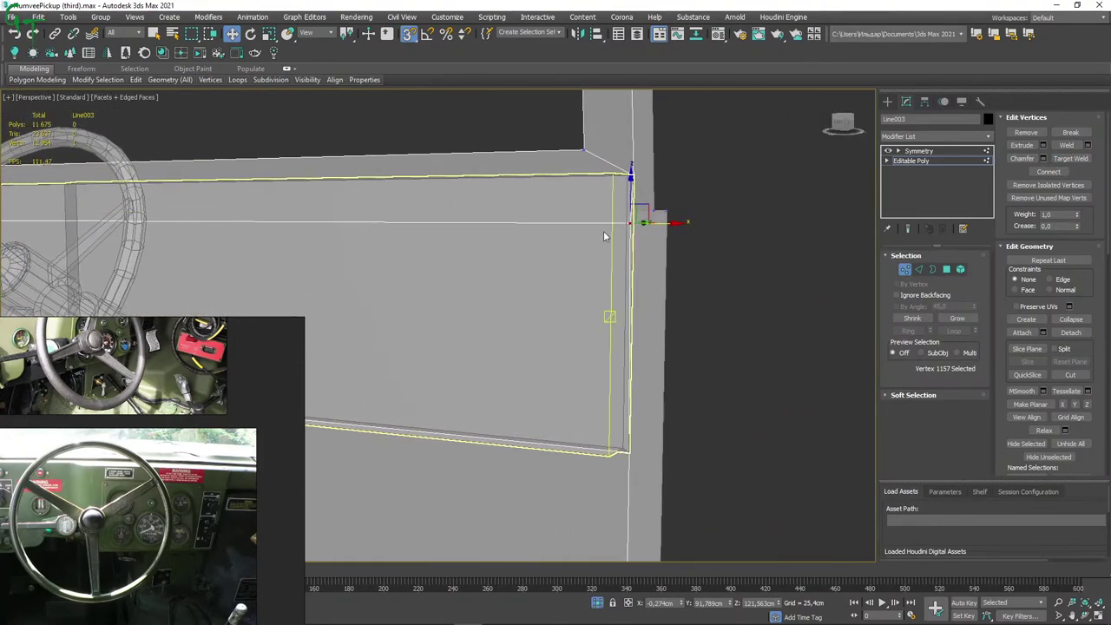
pyautogui.scroll(2, 608, 233)
pyautogui.click(1071, 158)
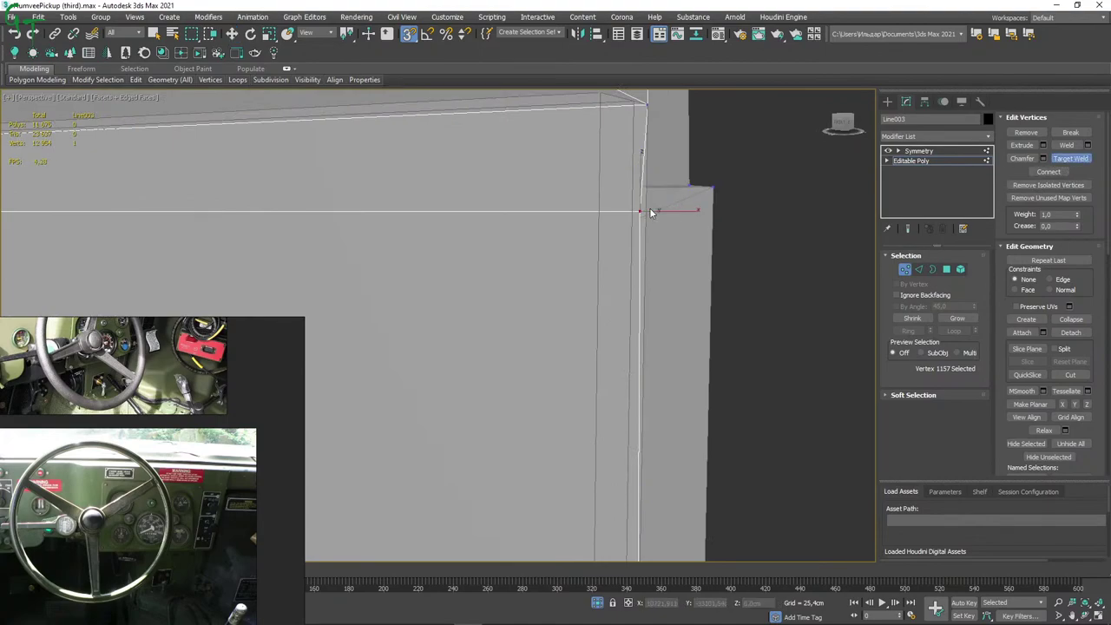
pyautogui.click(647, 102)
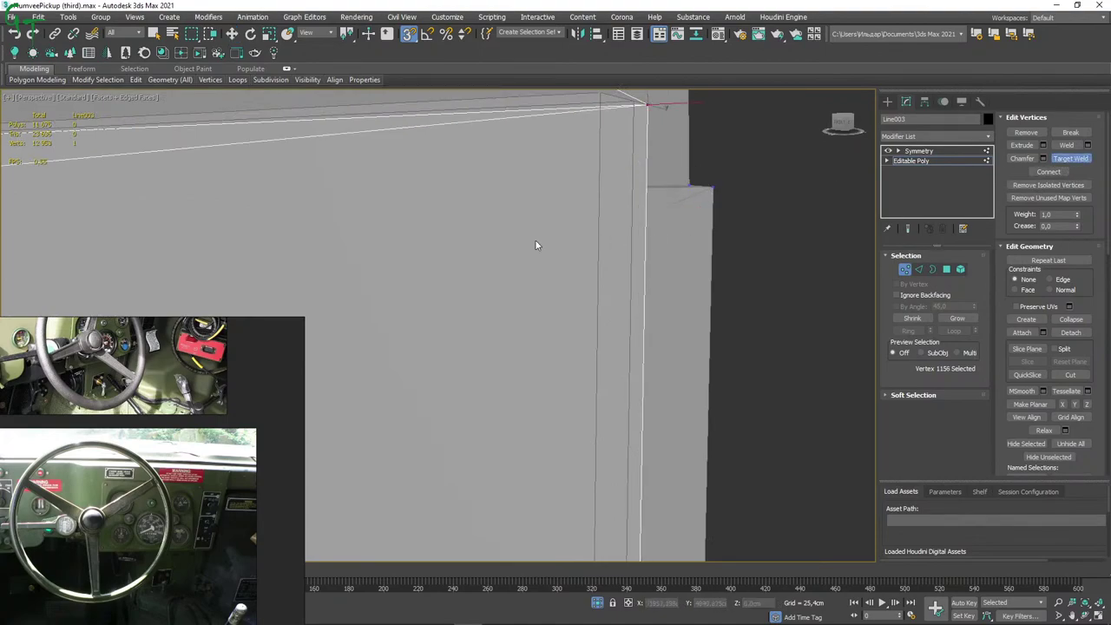
pyautogui.scroll(-3, 536, 245)
pyautogui.scroll(-3, 218, 238)
pyautogui.moveTo(556, 241); pyautogui.dragTo(650, 253, button='middle')
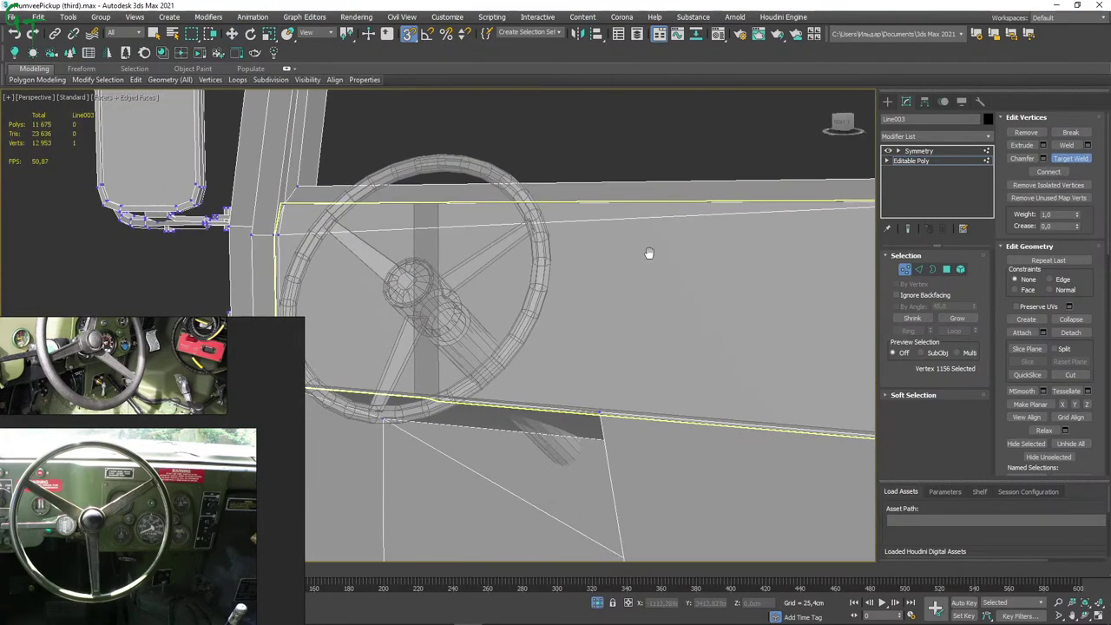
pyautogui.scroll(2, 494, 298)
# Check the welded dashboard, turn off Target Weld, return to Move and leave Vertex mode.
pyautogui.keyDown('alt'); pyautogui.moveTo(538, 302); pyautogui.dragTo(143, 246, button='middle'); pyautogui.keyUp('alt')
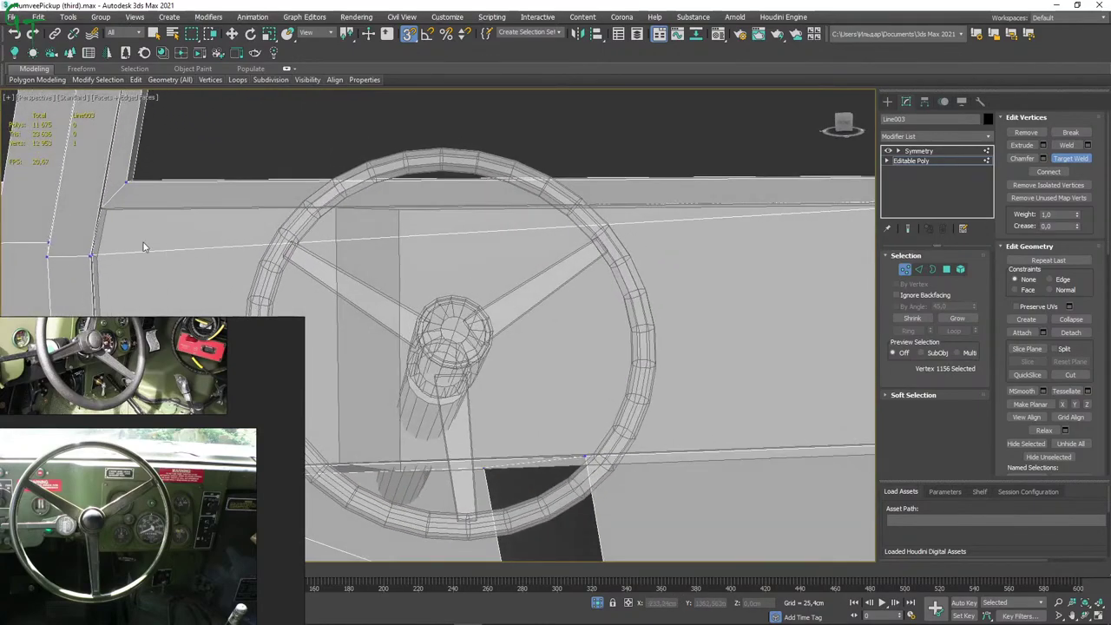
pyautogui.scroll(-2, 484, 211)
pyautogui.scroll(-2, 532, 222)
pyautogui.scroll(-3, 564, 234)
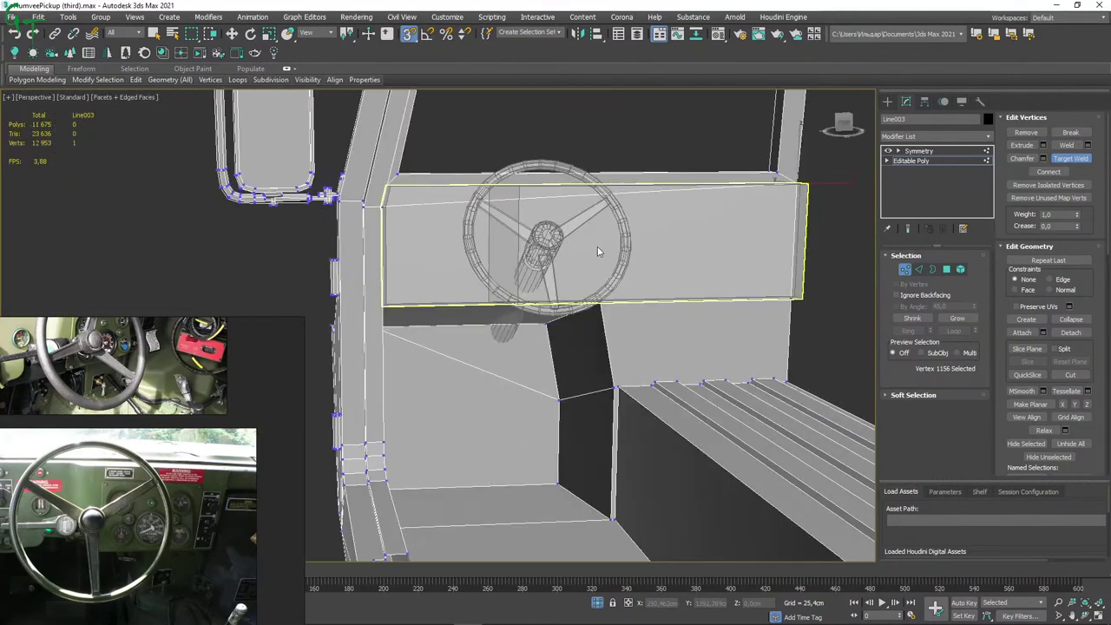
pyautogui.scroll(1, 539, 239)
pyautogui.keyDown('alt'); pyautogui.moveTo(484, 230); pyautogui.dragTo(555, 243, button='middle'); pyautogui.keyUp('alt')
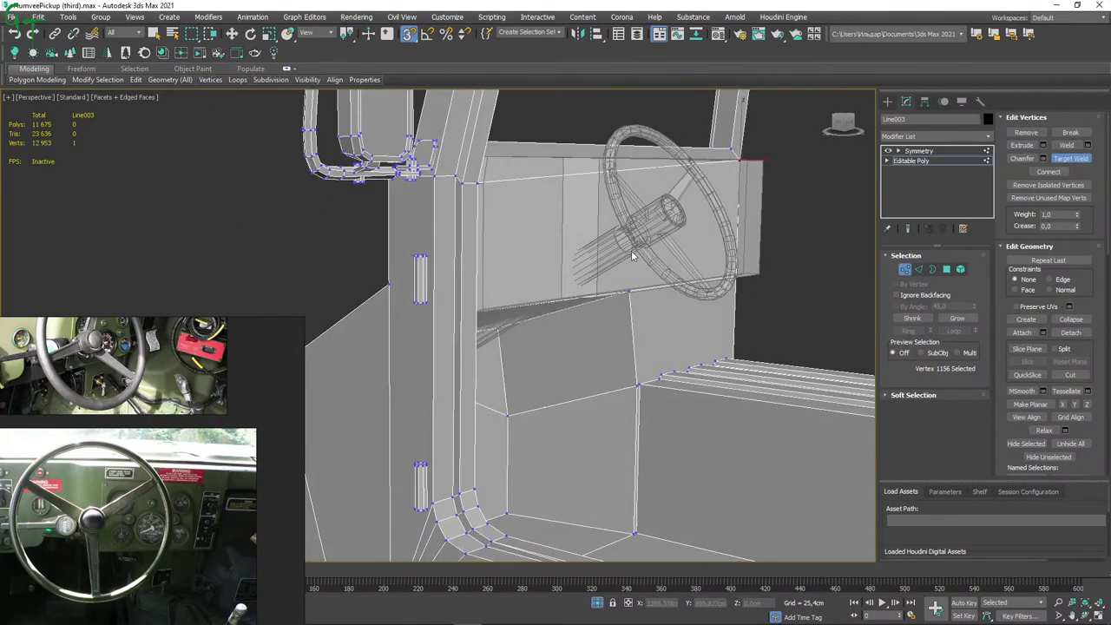
pyautogui.moveTo(618, 241)
pyautogui.keyDown('alt'); pyautogui.mouseDown(button='middle')
pyautogui.moveTo(566, 251)
pyautogui.moveTo(600, 310)
pyautogui.moveTo(515, 353)
pyautogui.mouseUp(button='middle'); pyautogui.keyUp('alt')
pyautogui.scroll(3, 600, 310)
pyautogui.scroll(2, 554, 312)
pyautogui.scroll(-2, 555, 312)
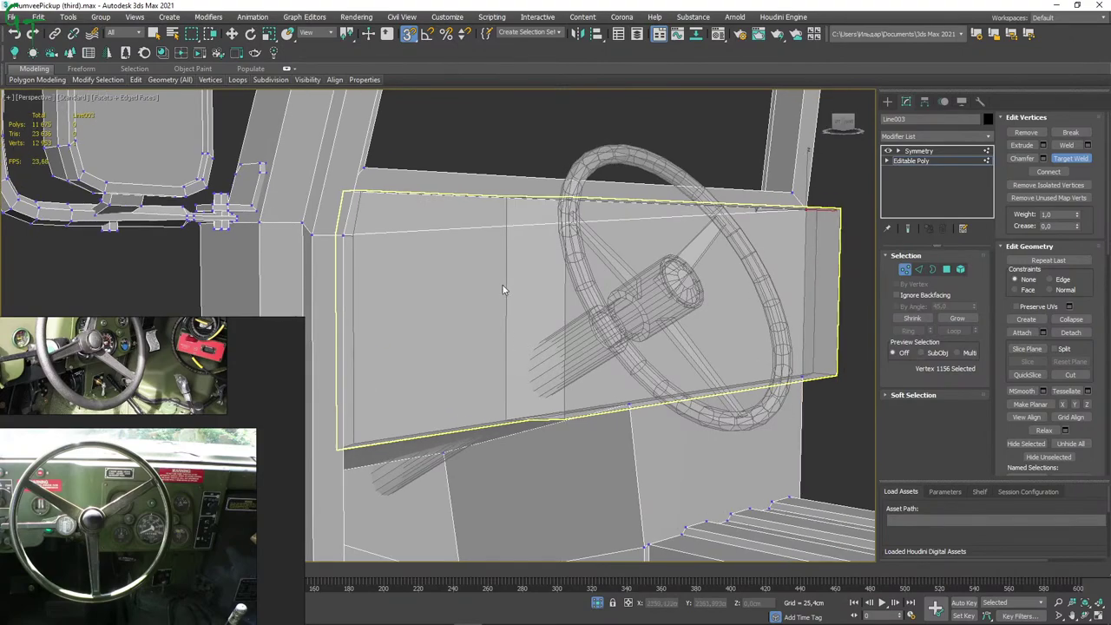
pyautogui.click(1070, 158)
pyautogui.press('w')
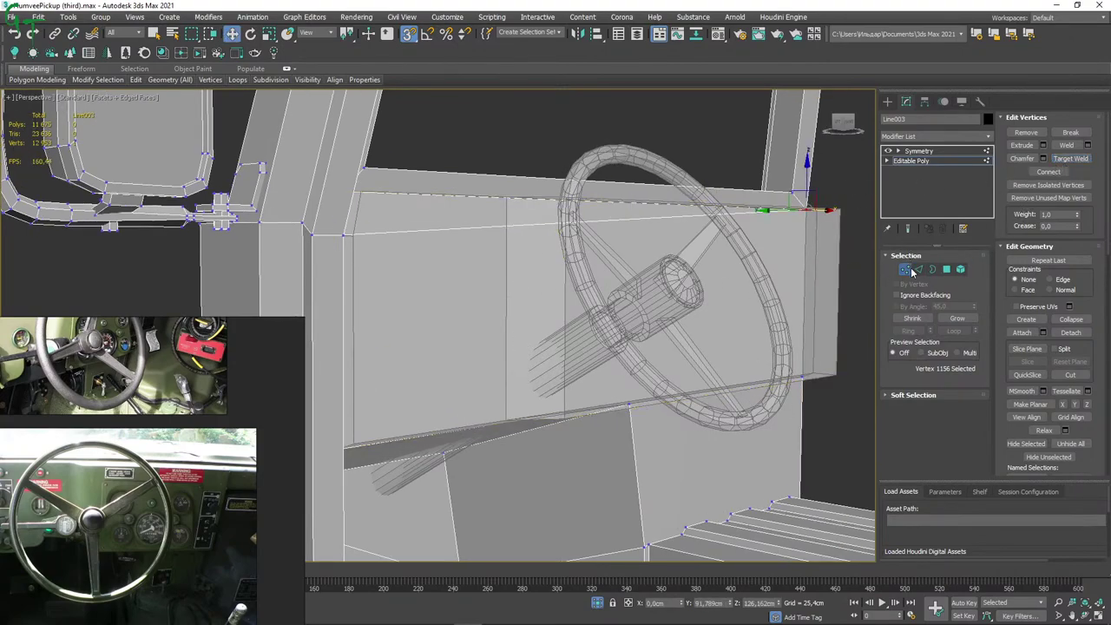
pyautogui.click(906, 269)
# Select Object031, orbit around it, and enter Vertex mode to grab its middle-column vertices.
pyautogui.click(546, 199)
pyautogui.scroll(1, 703, 300)
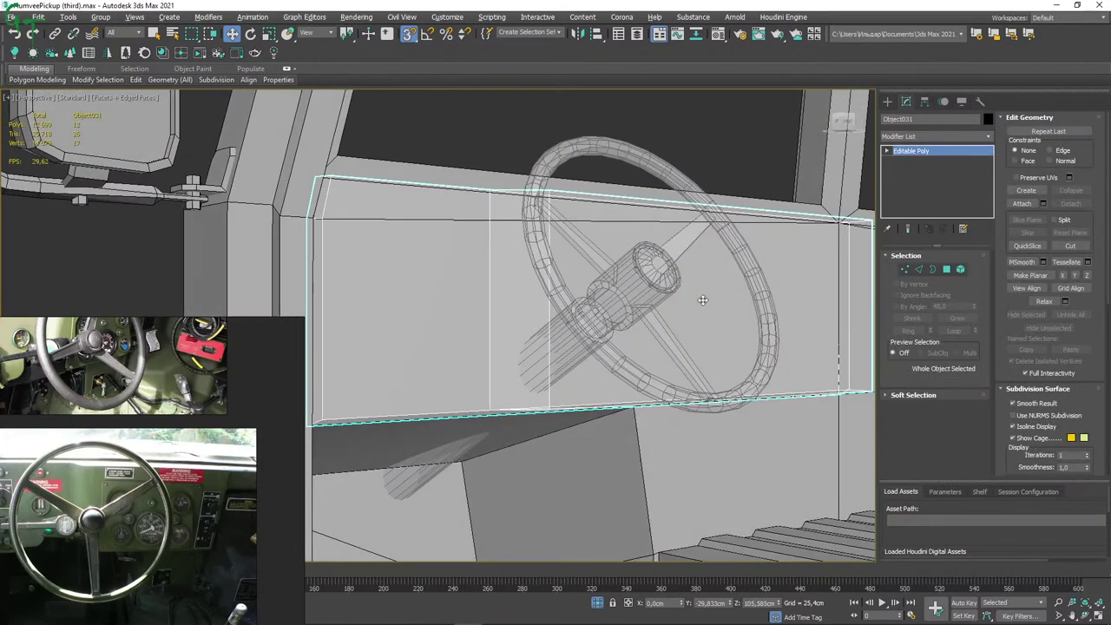
pyautogui.moveTo(702, 300)
pyautogui.keyDown('alt'); pyautogui.mouseDown(button='middle')
pyautogui.moveTo(693, 260)
pyautogui.moveTo(720, 286)
pyautogui.moveTo(708, 287)
pyautogui.moveTo(747, 287)
pyautogui.moveTo(721, 290)
pyautogui.moveTo(719, 330)
pyautogui.moveTo(635, 322)
pyautogui.moveTo(666, 328)
pyautogui.moveTo(665, 345)
pyautogui.moveTo(649, 350)
pyautogui.mouseUp(button='middle'); pyautogui.keyUp('alt')
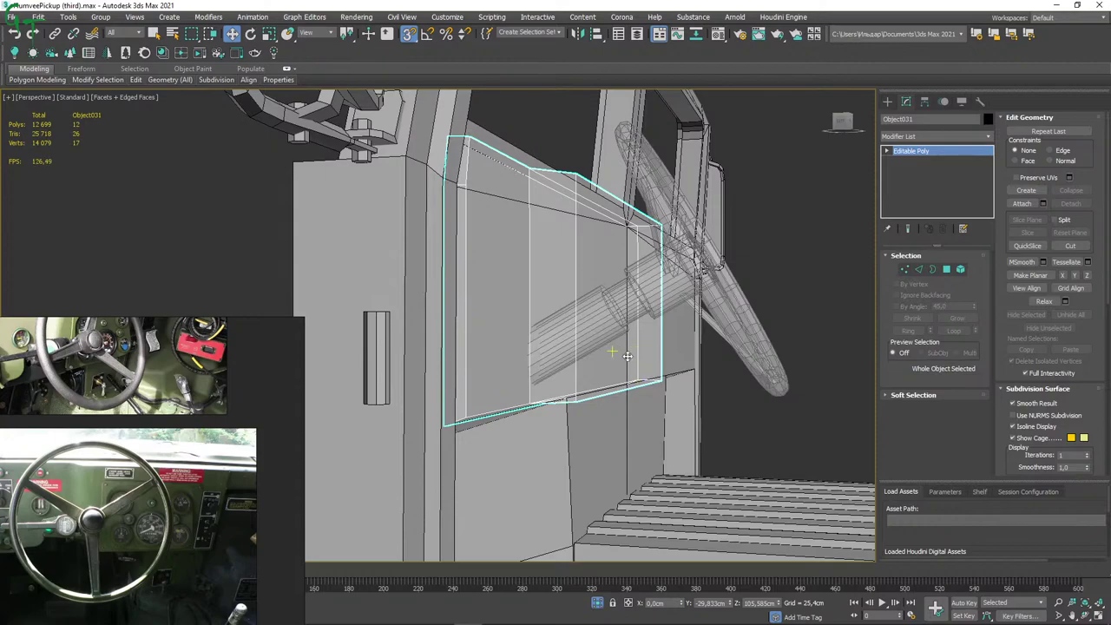
pyautogui.keyDown('alt'); pyautogui.moveTo(618, 387); pyautogui.dragTo(660, 373, button='middle'); pyautogui.keyUp('alt')
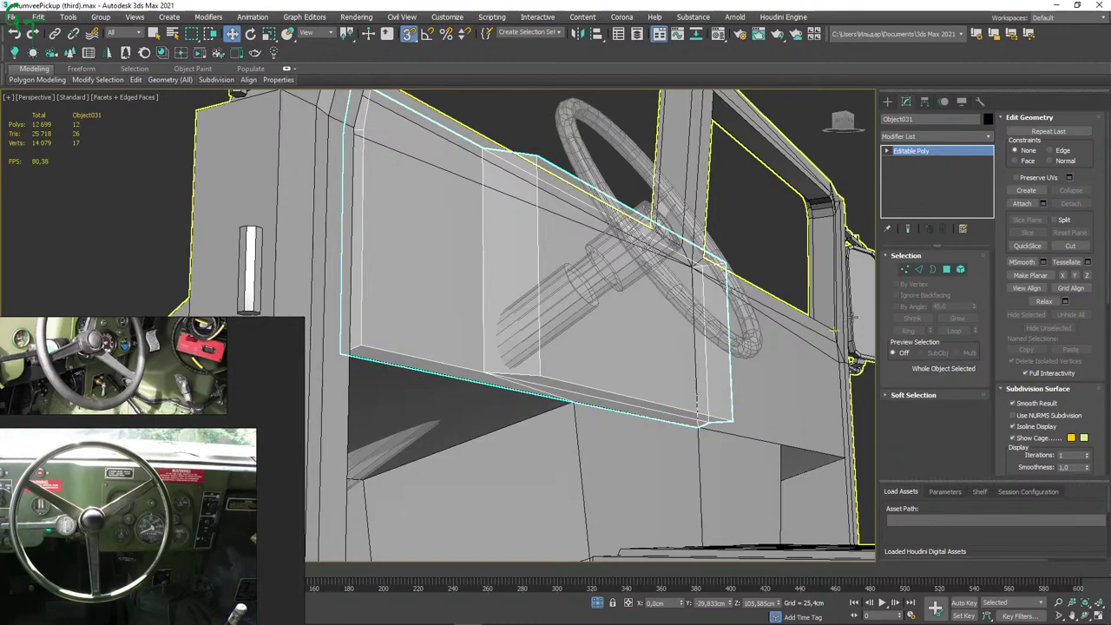
pyautogui.click(905, 269)
pyautogui.moveTo(460, 122); pyautogui.dragTo(555, 395)
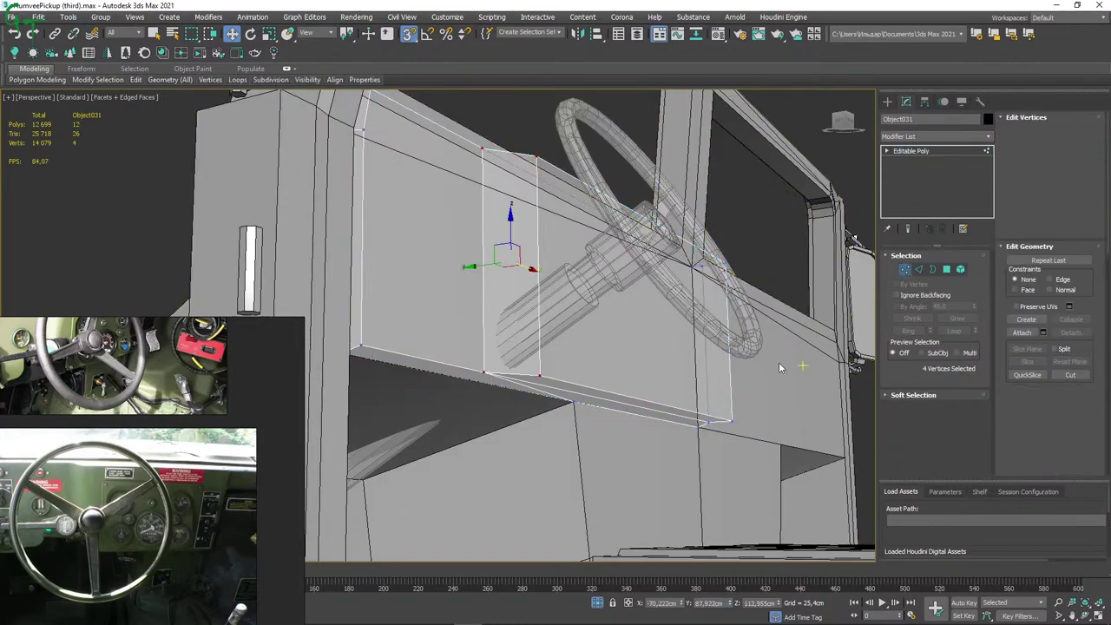
# Select the middle column's two bottom vertices and raise them to about Z 101.69 cm.
pyautogui.click(539, 376)
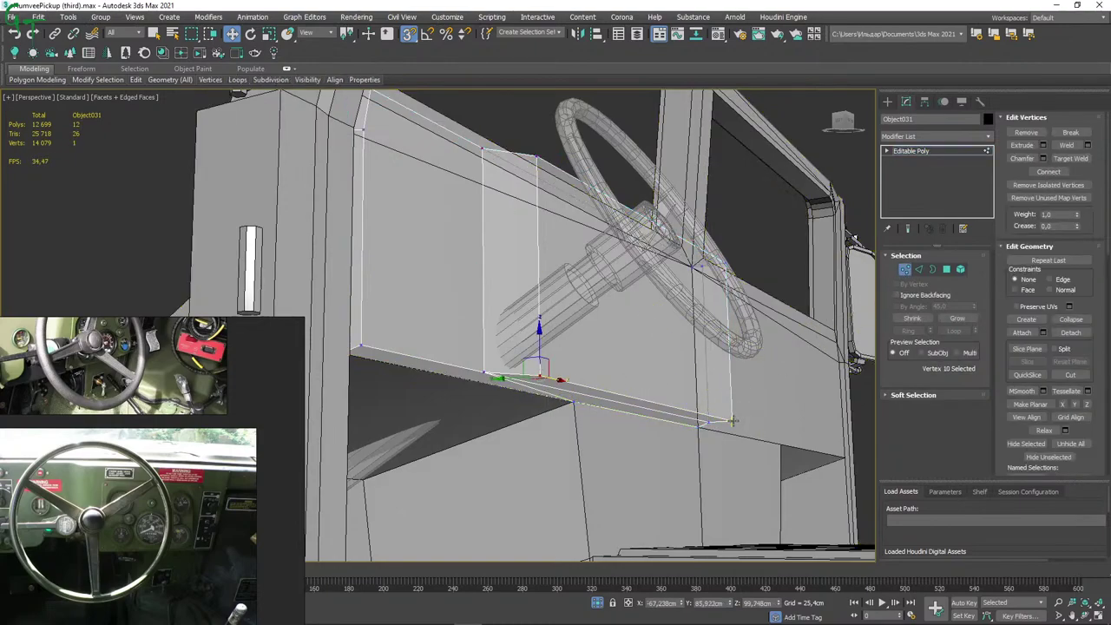
pyautogui.keyDown('ctrl'); pyautogui.click(733, 420); pyautogui.keyUp('ctrl')
pyautogui.moveTo(776, 415)
pyautogui.keyDown('alt'); pyautogui.mouseDown(button='middle')
pyautogui.moveTo(803, 423)
pyautogui.moveTo(777, 420)
pyautogui.mouseUp(button='middle'); pyautogui.keyUp('alt')
pyautogui.keyDown('alt'); pyautogui.moveTo(714, 379); pyautogui.dragTo(713, 394, button='middle'); pyautogui.keyUp('alt')
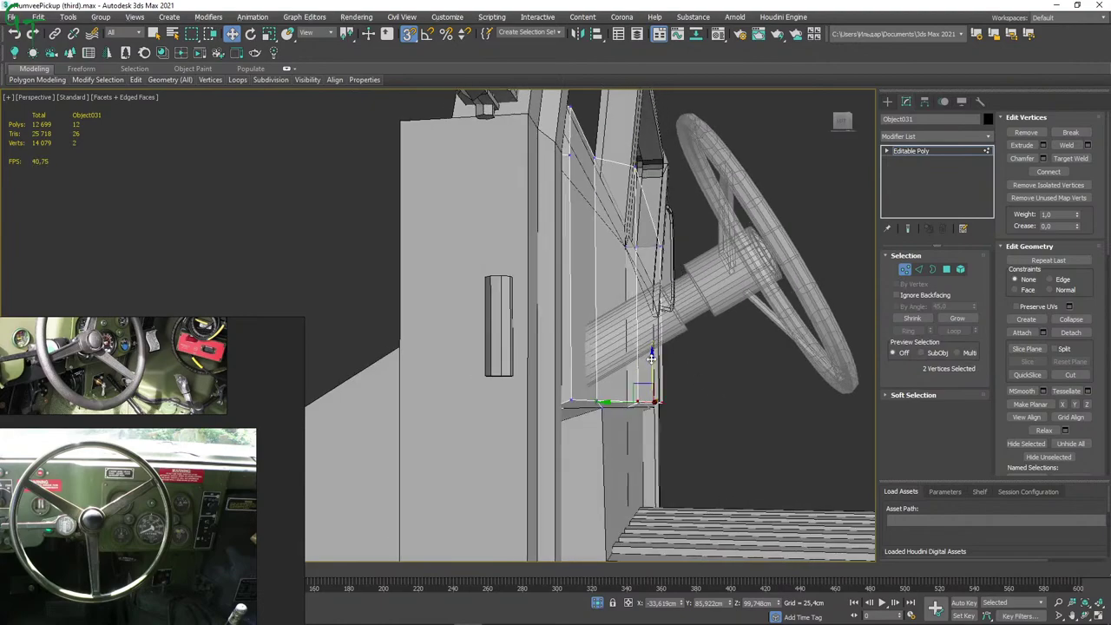
pyautogui.moveTo(653, 358); pyautogui.dragTo(653, 389)
pyautogui.hotkey('ctrl', 'z')
pyautogui.moveTo(653, 356); pyautogui.dragTo(653, 341)
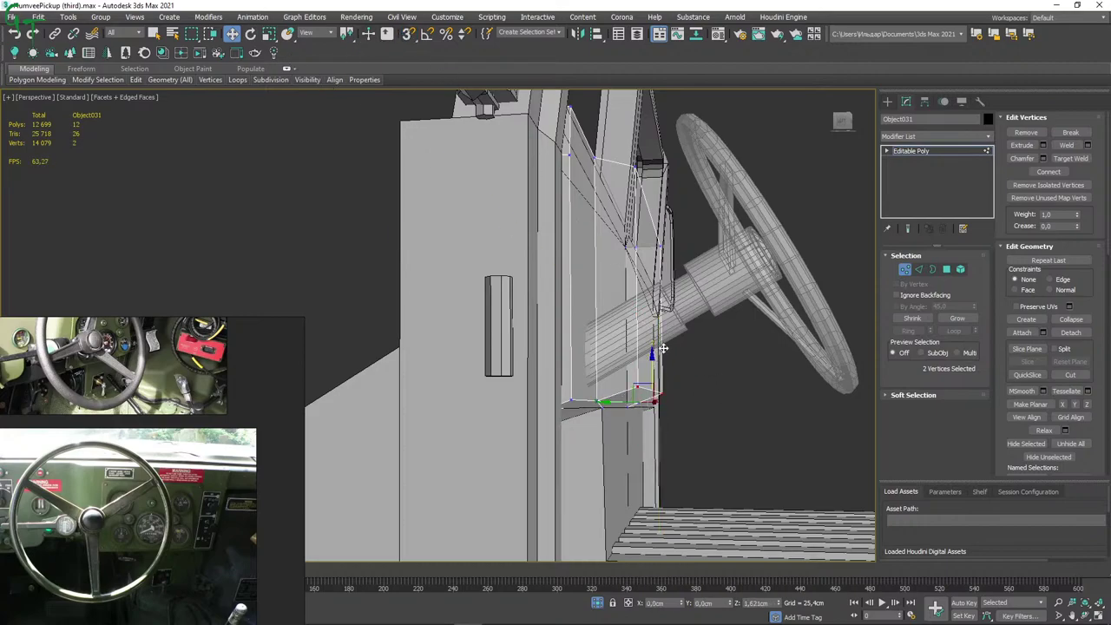
pyautogui.keyDown('alt'); pyautogui.moveTo(721, 379); pyautogui.dragTo(720, 376, button='middle'); pyautogui.keyUp('alt')
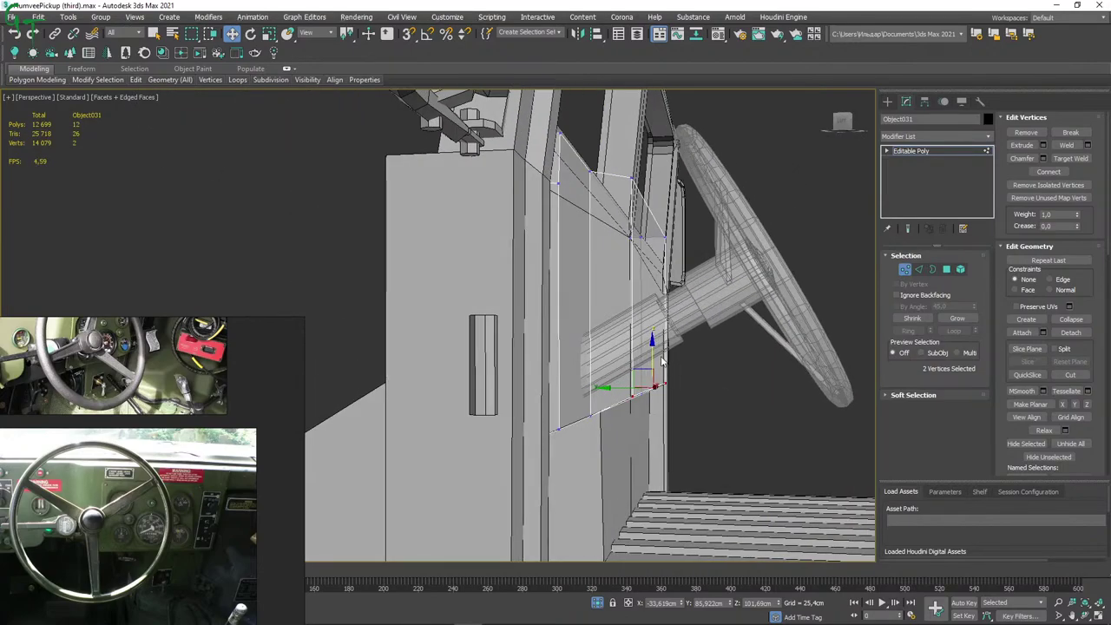
pyautogui.moveTo(690, 364)
pyautogui.keyDown('alt'); pyautogui.mouseDown(button='middle')
pyautogui.moveTo(679, 366)
pyautogui.moveTo(697, 401)
pyautogui.mouseUp(button='middle'); pyautogui.keyUp('alt')
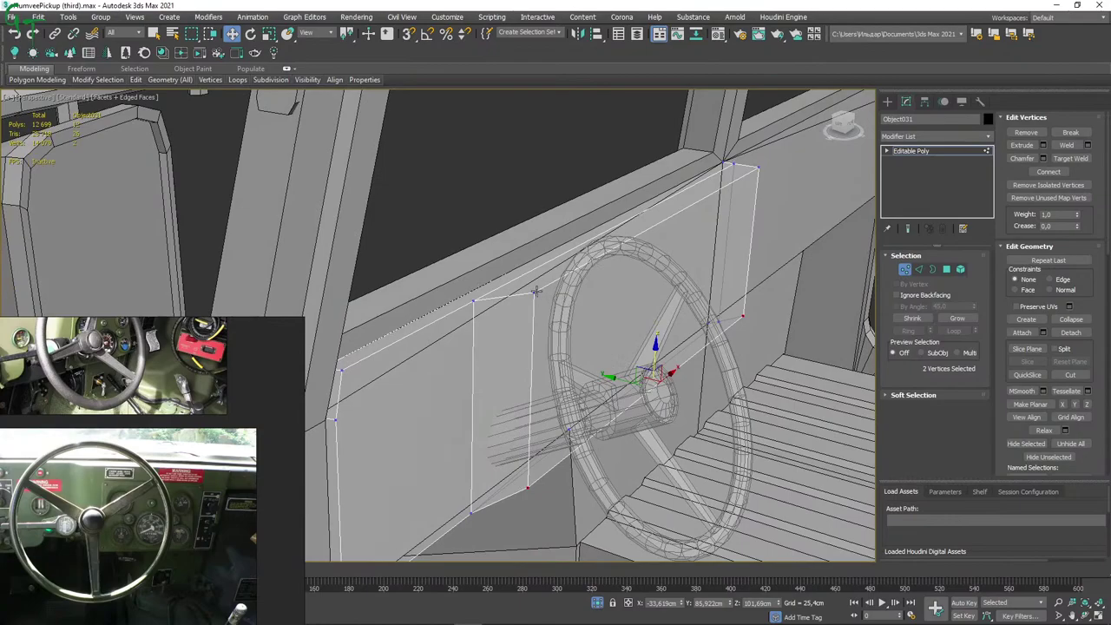
pyautogui.moveTo(536, 292)
pyautogui.keyDown('alt'); pyautogui.mouseDown(button='middle')
pyautogui.moveTo(587, 290)
pyautogui.moveTo(526, 291)
pyautogui.mouseUp(button='middle'); pyautogui.keyUp('alt')
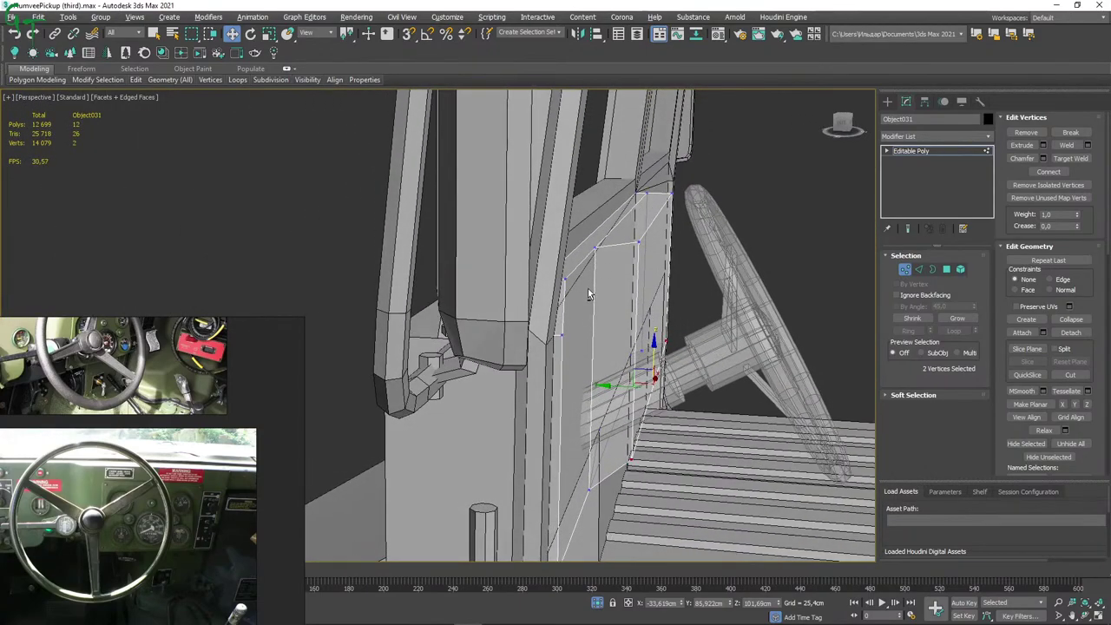
pyautogui.scroll(-5, 527, 290)
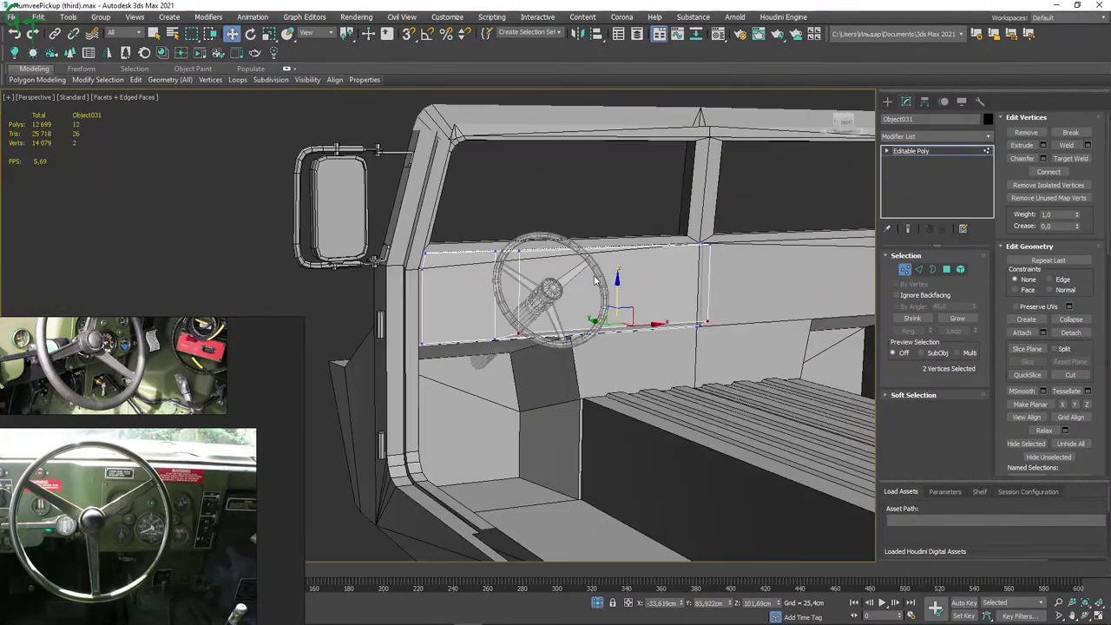
pyautogui.keyDown('alt'); pyautogui.moveTo(596, 281); pyautogui.dragTo(634, 287, button='middle'); pyautogui.keyUp('alt')
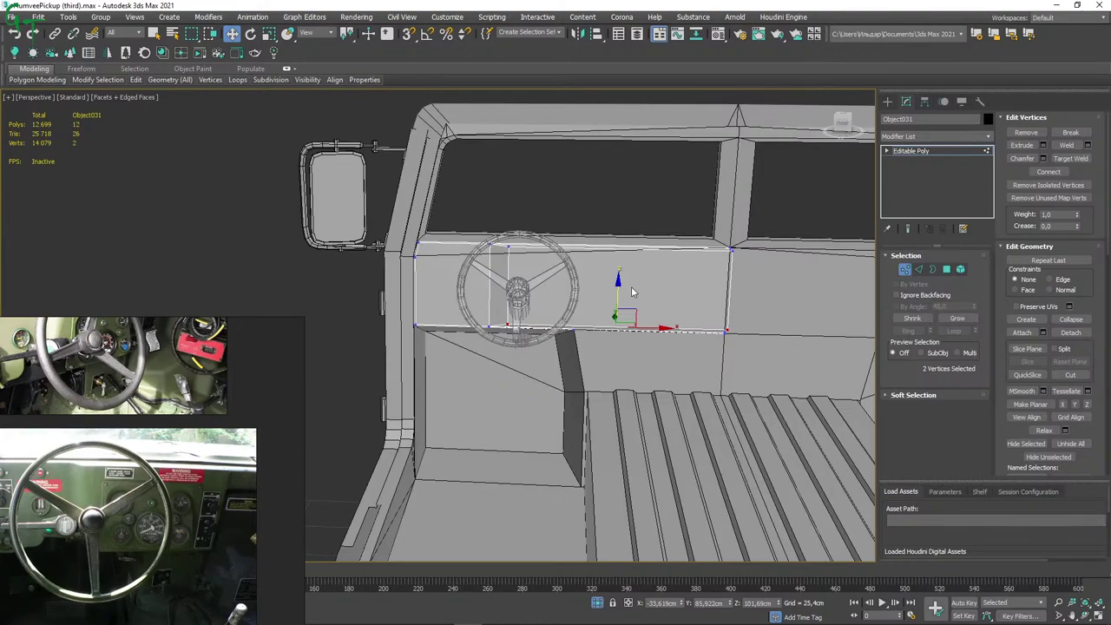
pyautogui.keyDown('alt'); pyautogui.moveTo(616, 285); pyautogui.dragTo(640, 284, button='middle'); pyautogui.keyUp('alt')
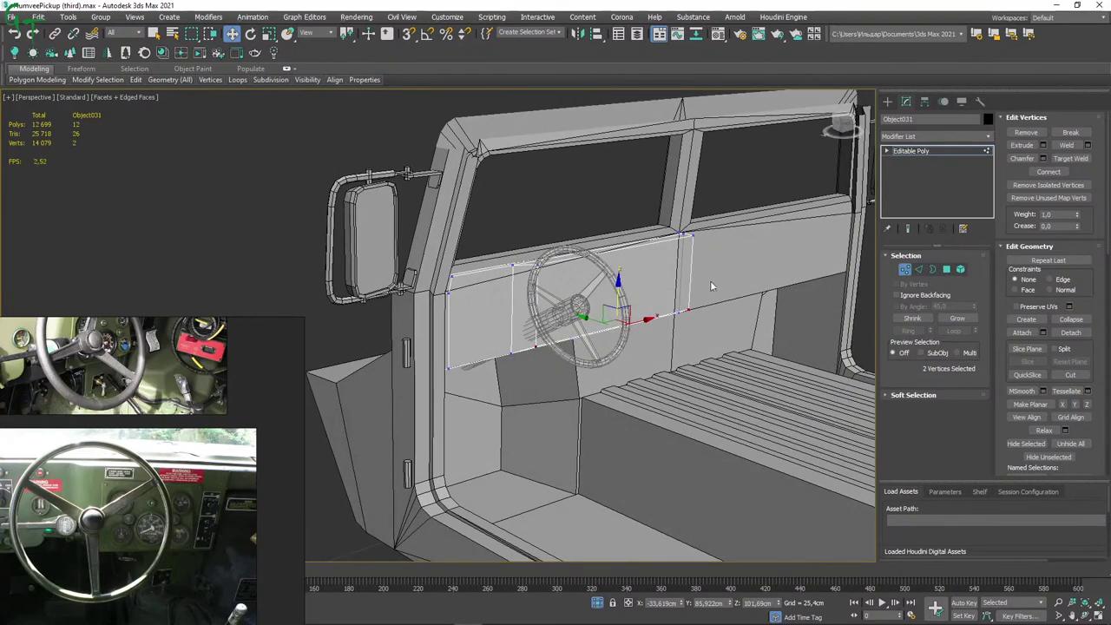
pyautogui.moveTo(710, 281)
pyautogui.mouseDown(button='middle')
pyautogui.moveTo(559, 263)
pyautogui.moveTo(564, 273)
pyautogui.moveTo(665, 268)
pyautogui.moveTo(683, 252)
pyautogui.moveTo(607, 277)
pyautogui.moveTo(667, 291)
pyautogui.moveTo(707, 279)
pyautogui.moveTo(677, 283)
pyautogui.mouseUp(button='middle')
pyautogui.scroll(3, 521, 278)
pyautogui.scroll(2, 516, 284)
pyautogui.scroll(1, 611, 263)
pyautogui.scroll(2, 670, 248)
pyautogui.scroll(2, 645, 275)
pyautogui.scroll(2, 606, 278)
pyautogui.scroll(-2, 612, 300)
pyautogui.scroll(2, 707, 279)
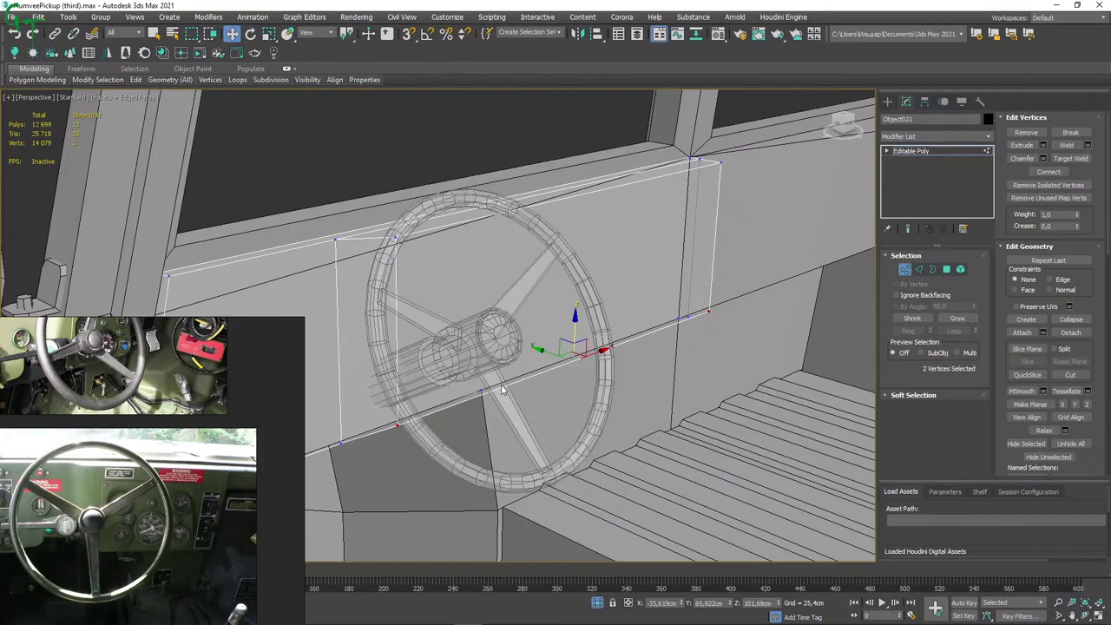
pyautogui.moveTo(486, 379)
pyautogui.keyDown('alt'); pyautogui.mouseDown(button='middle')
pyautogui.moveTo(501, 353)
pyautogui.moveTo(723, 196)
pyautogui.mouseUp(button='middle'); pyautogui.keyUp('alt')
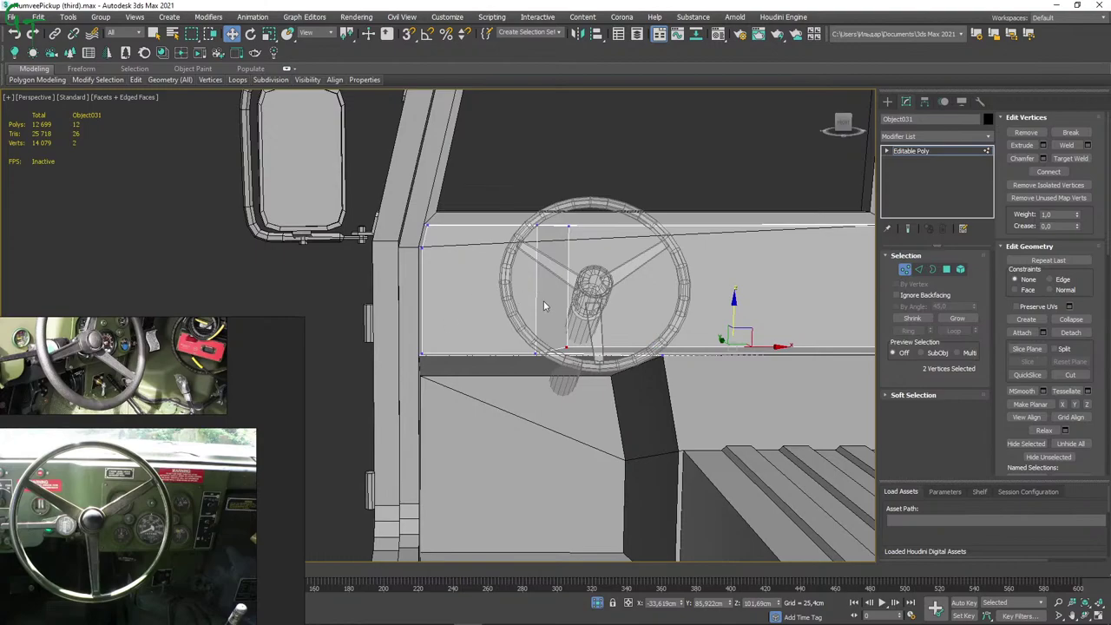
pyautogui.keyDown('alt'); pyautogui.moveTo(544, 306); pyautogui.dragTo(566, 319, button='middle'); pyautogui.keyUp('alt')
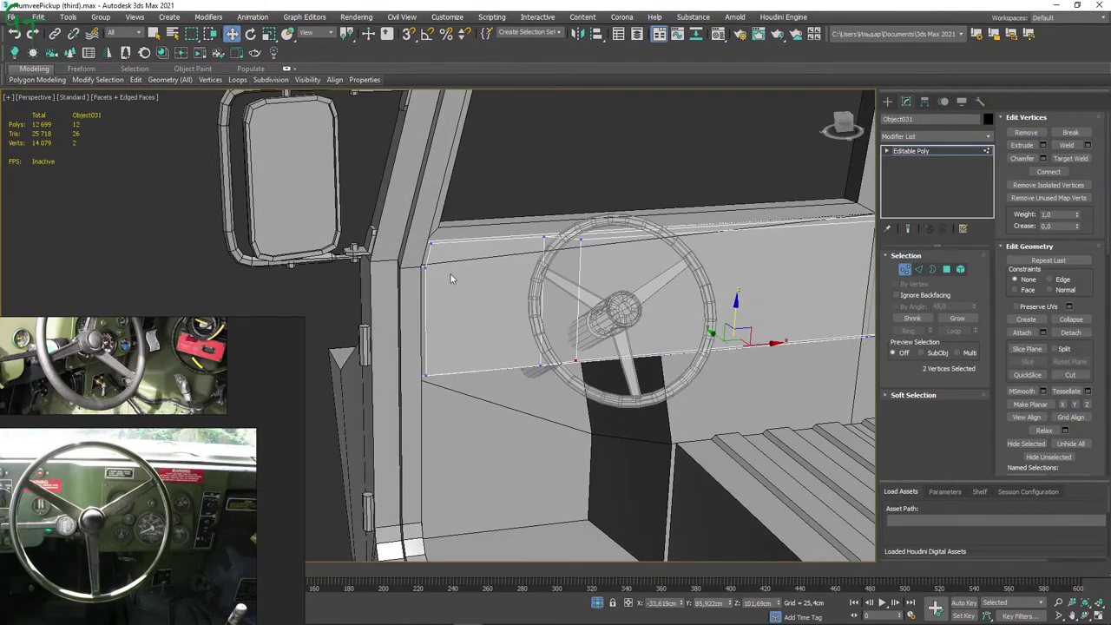
pyautogui.scroll(-3, 606, 273)
pyautogui.keyDown('alt'); pyautogui.moveTo(606, 273); pyautogui.dragTo(602, 269, button='middle'); pyautogui.keyUp('alt')
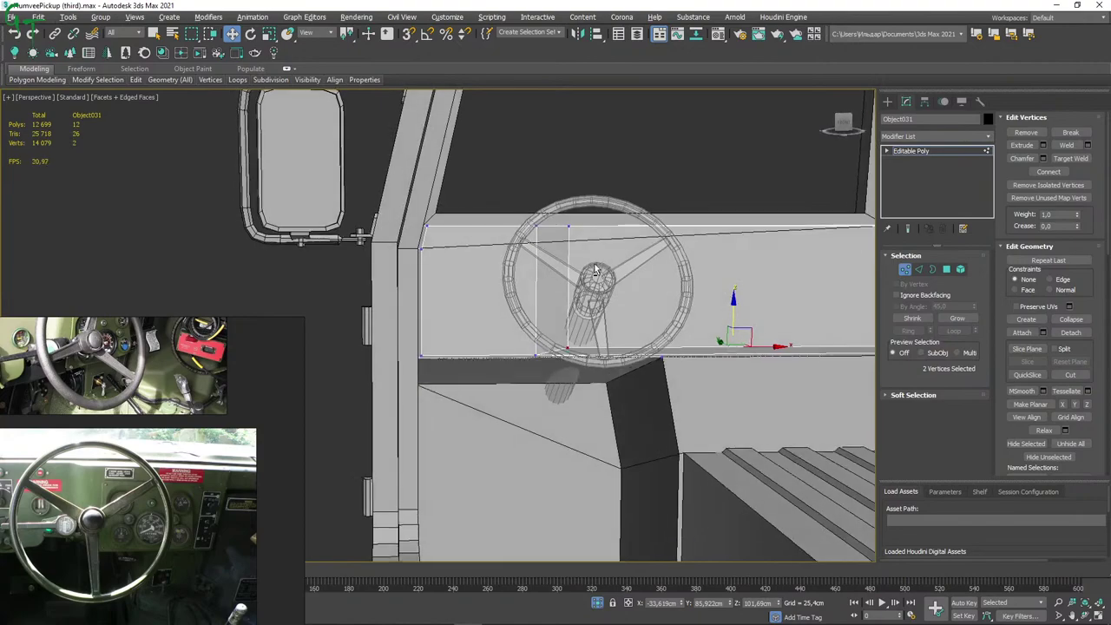
pyautogui.scroll(3, 602, 269)
pyautogui.scroll(2, 457, 275)
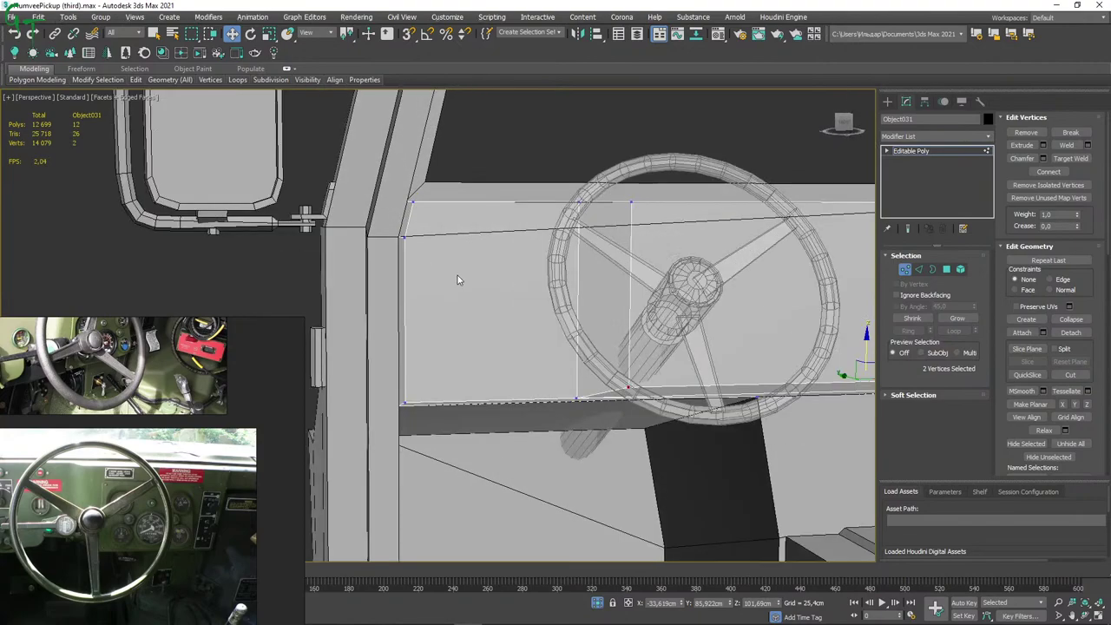
pyautogui.keyDown('alt'); pyautogui.moveTo(671, 280); pyautogui.dragTo(673, 289, button='middle'); pyautogui.keyUp('alt')
pyautogui.scroll(-3, 673, 289)
pyautogui.scroll(-3, 673, 290)
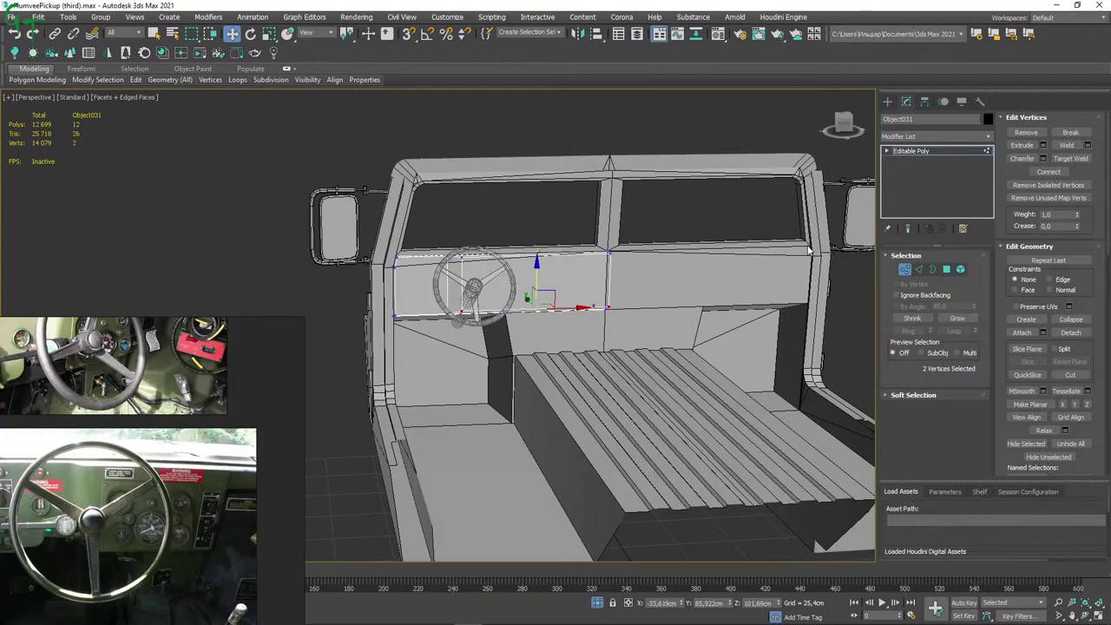
pyautogui.scroll(3, 462, 291)
pyautogui.scroll(3, 462, 291)
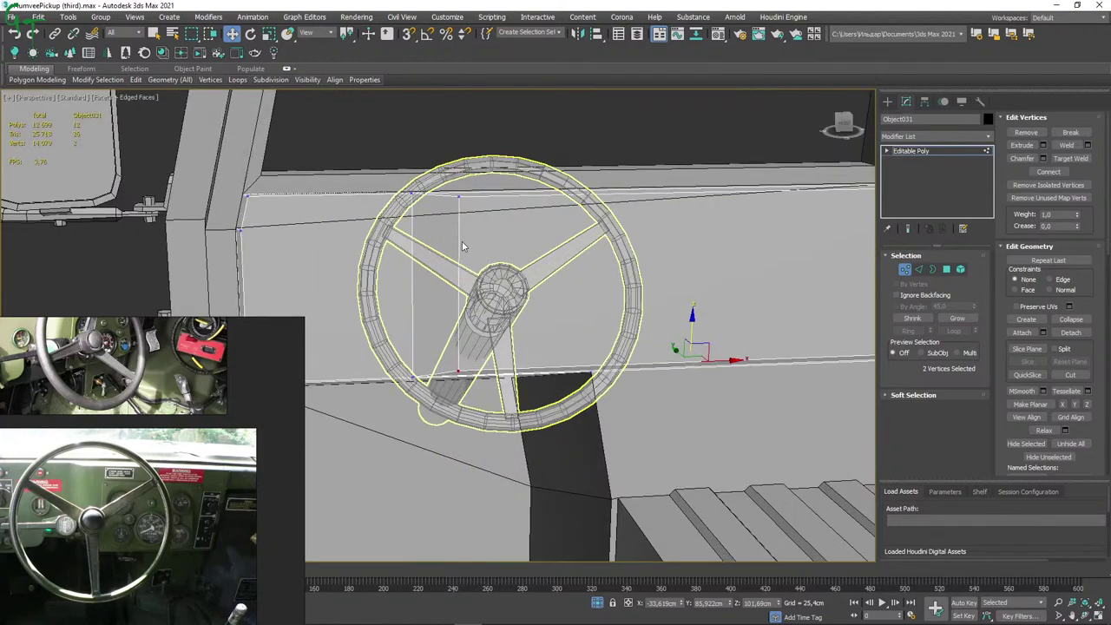
pyautogui.moveTo(462, 241)
pyautogui.mouseDown(button='middle')
pyautogui.moveTo(651, 246)
pyautogui.moveTo(619, 264)
pyautogui.moveTo(645, 284)
pyautogui.mouseUp(button='middle')
pyautogui.scroll(3, 187, 425)
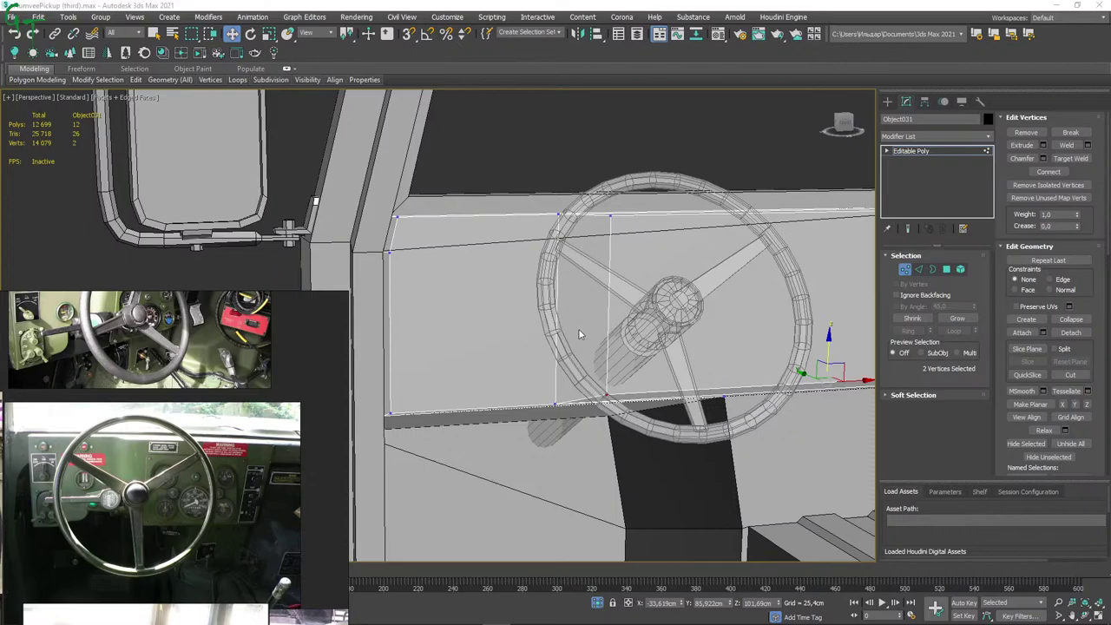
pyautogui.keyDown('alt'); pyautogui.moveTo(684, 330); pyautogui.dragTo(562, 300, button='middle'); pyautogui.keyUp('alt')
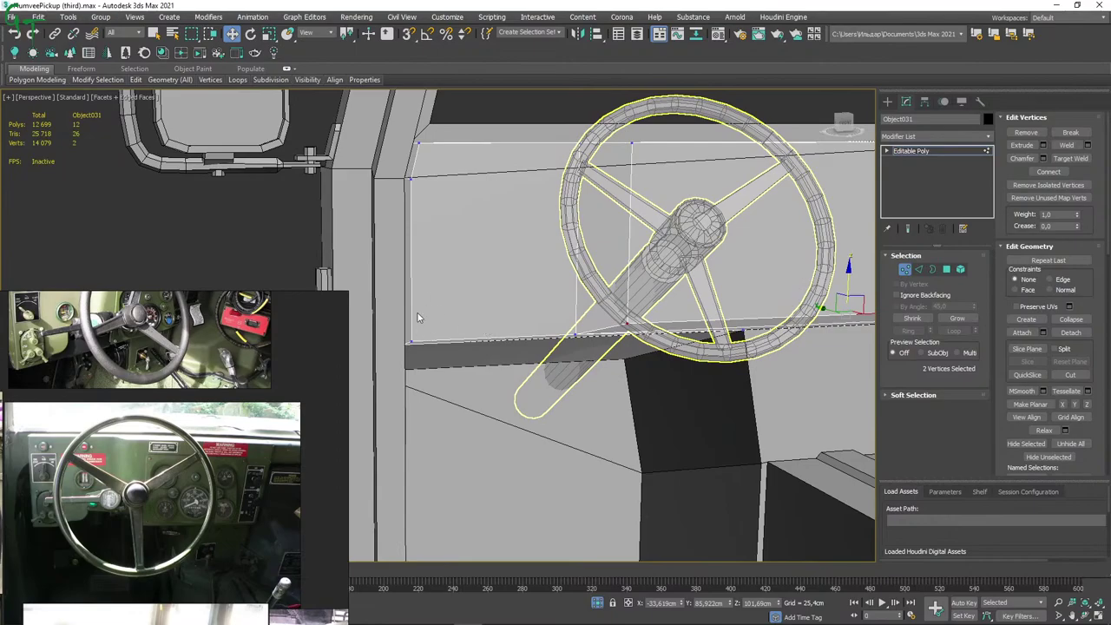
pyautogui.moveTo(527, 269)
pyautogui.keyDown('alt'); pyautogui.mouseDown(button='middle')
pyautogui.moveTo(510, 259)
pyautogui.moveTo(524, 250)
pyautogui.moveTo(513, 240)
pyautogui.moveTo(501, 258)
pyautogui.mouseUp(button='middle'); pyautogui.keyUp('alt')
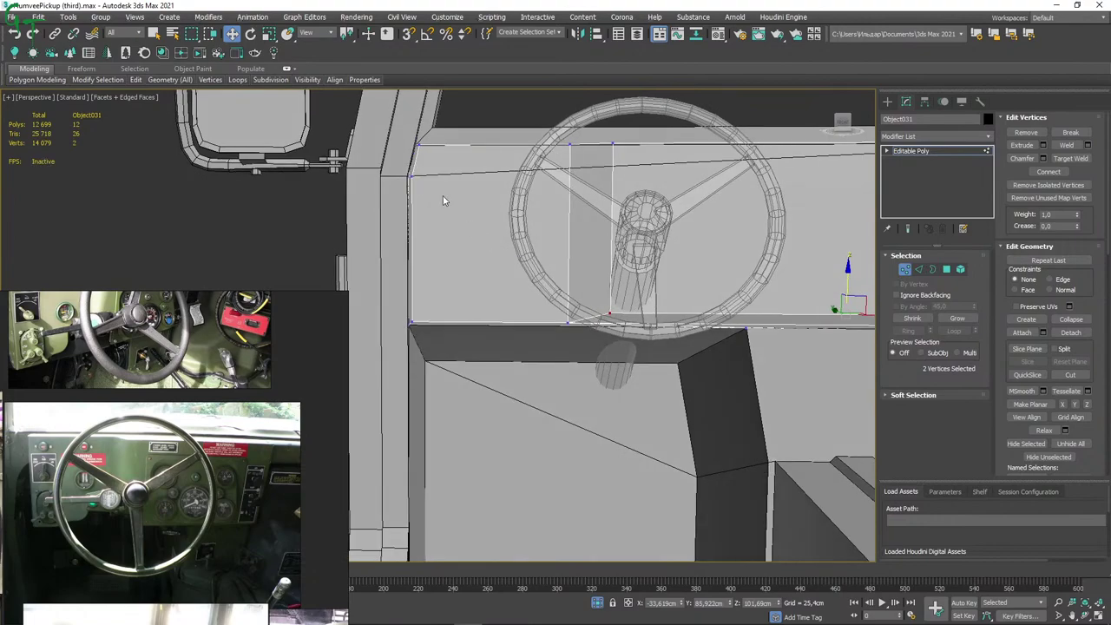
pyautogui.moveTo(489, 229)
pyautogui.keyDown('alt'); pyautogui.mouseDown(button='middle')
pyautogui.moveTo(516, 236)
pyautogui.moveTo(472, 237)
pyautogui.moveTo(592, 224)
pyautogui.moveTo(536, 233)
pyautogui.moveTo(595, 194)
pyautogui.moveTo(714, 186)
pyautogui.mouseUp(button='middle'); pyautogui.keyUp('alt')
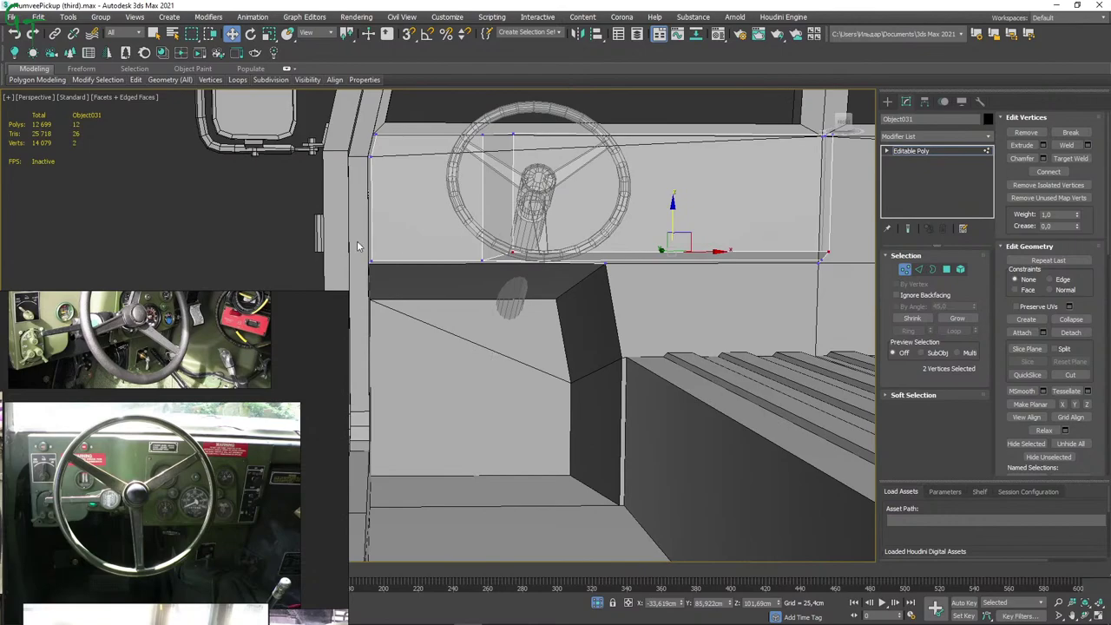
# Select the housing's lower-edge vertices and lower them about 7.5 cm in Z.
pyautogui.moveTo(356, 246)
pyautogui.keyDown('alt'); pyautogui.mouseDown(button='middle')
pyautogui.moveTo(426, 240)
pyautogui.moveTo(374, 225)
pyautogui.mouseUp(button='middle'); pyautogui.keyUp('alt')
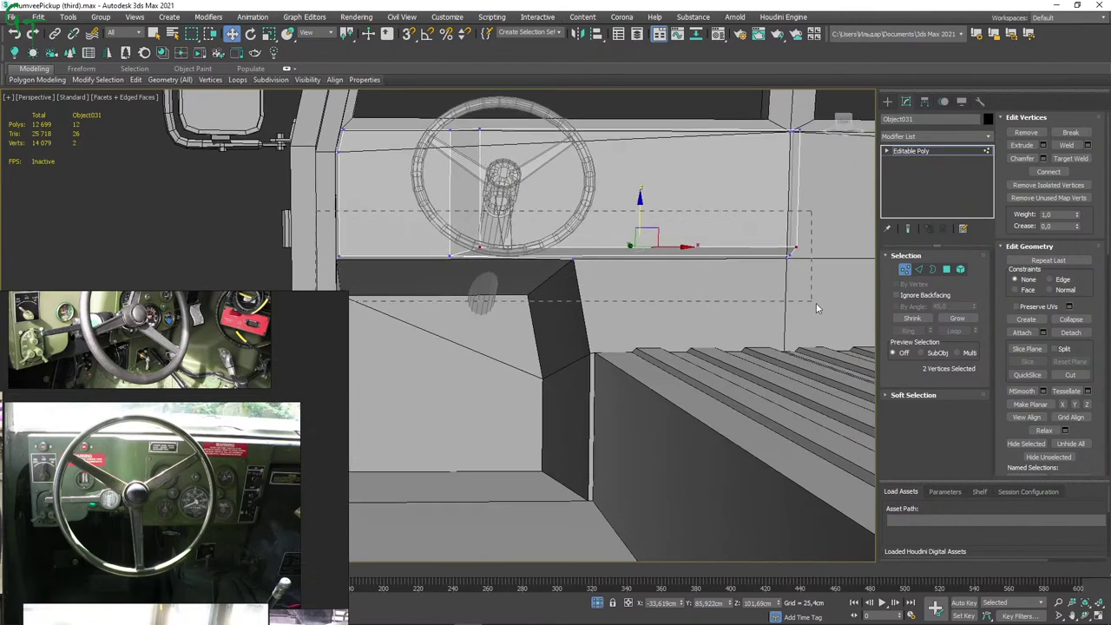
pyautogui.moveTo(816, 305); pyautogui.dragTo(809, 297)
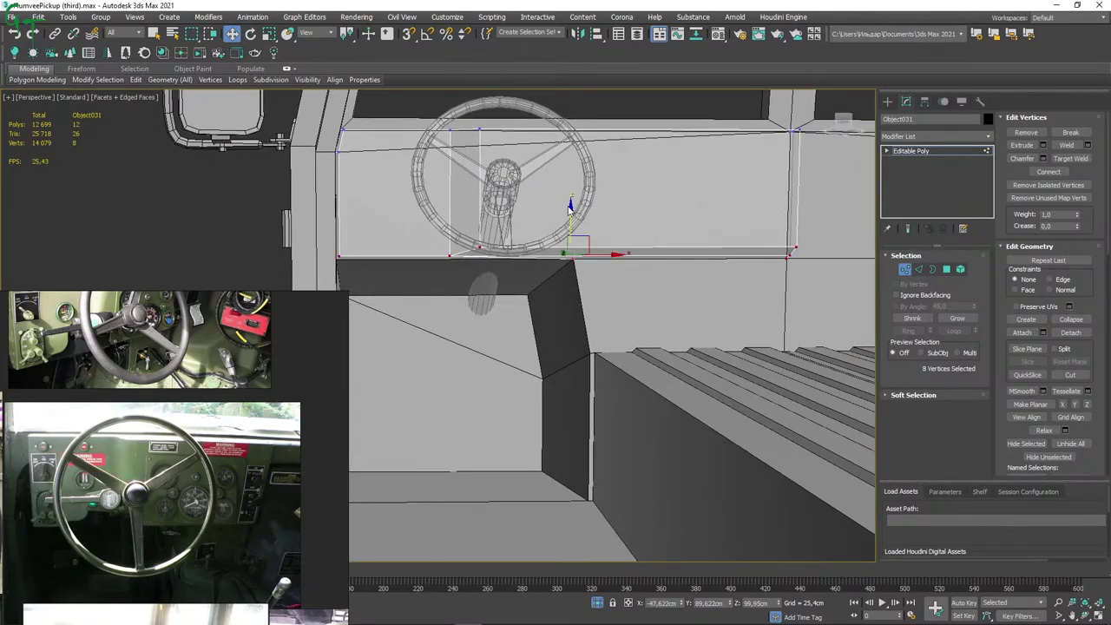
pyautogui.moveTo(570, 207); pyautogui.dragTo(575, 247)
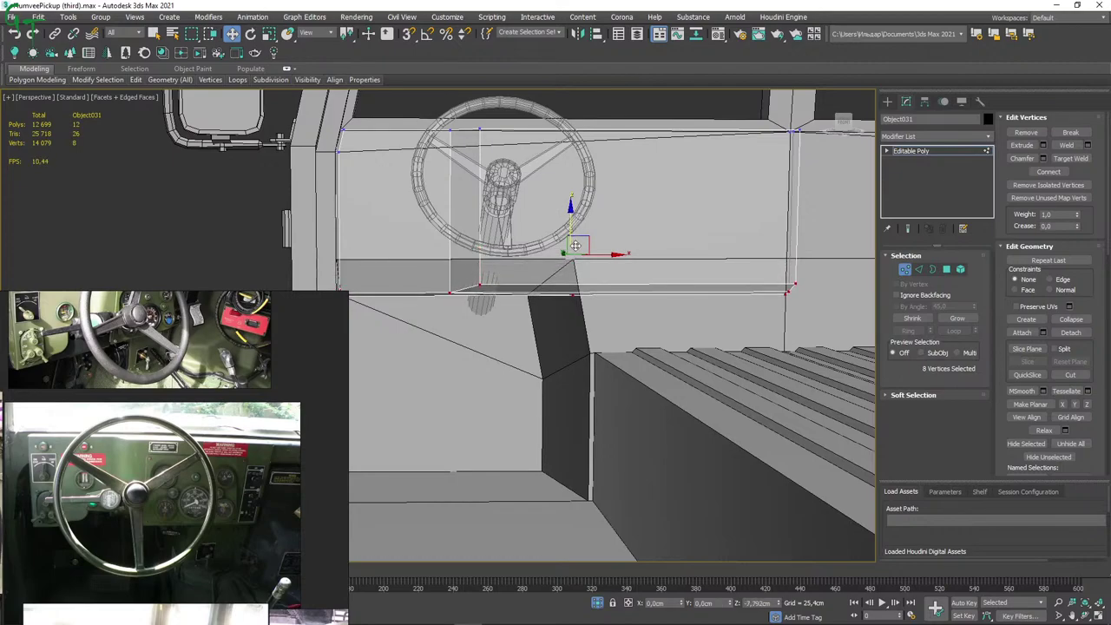
# Move the six left-side vertices about 6.2 cm right in X, to X −90.38 cm.
pyautogui.moveTo(333, 175); pyautogui.dragTo(402, 205, button='middle')
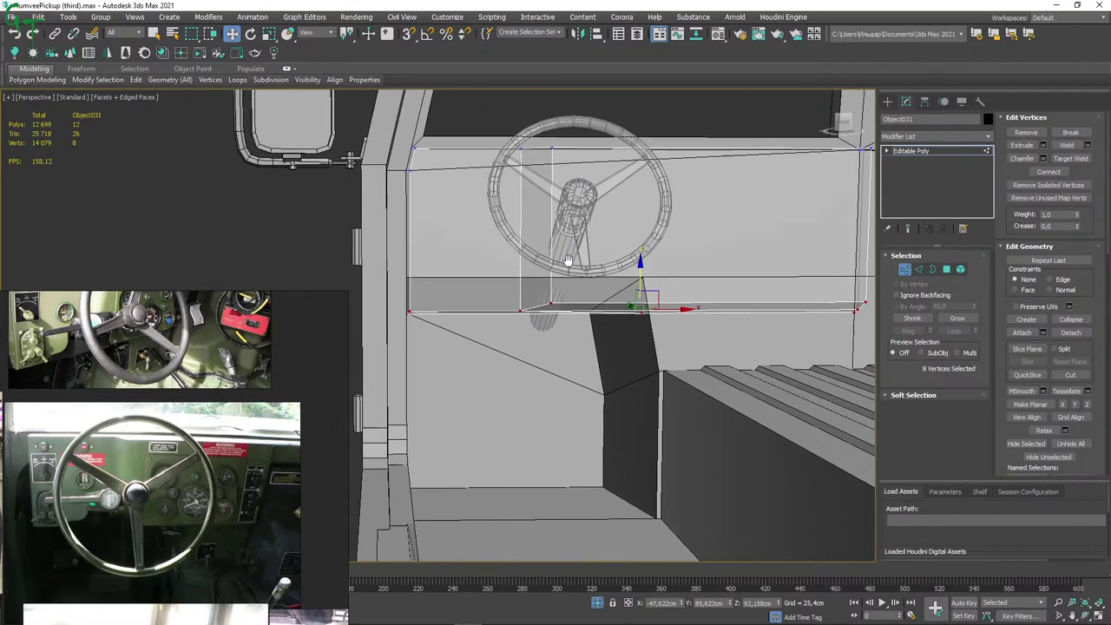
pyautogui.moveTo(363, 144); pyautogui.dragTo(483, 395)
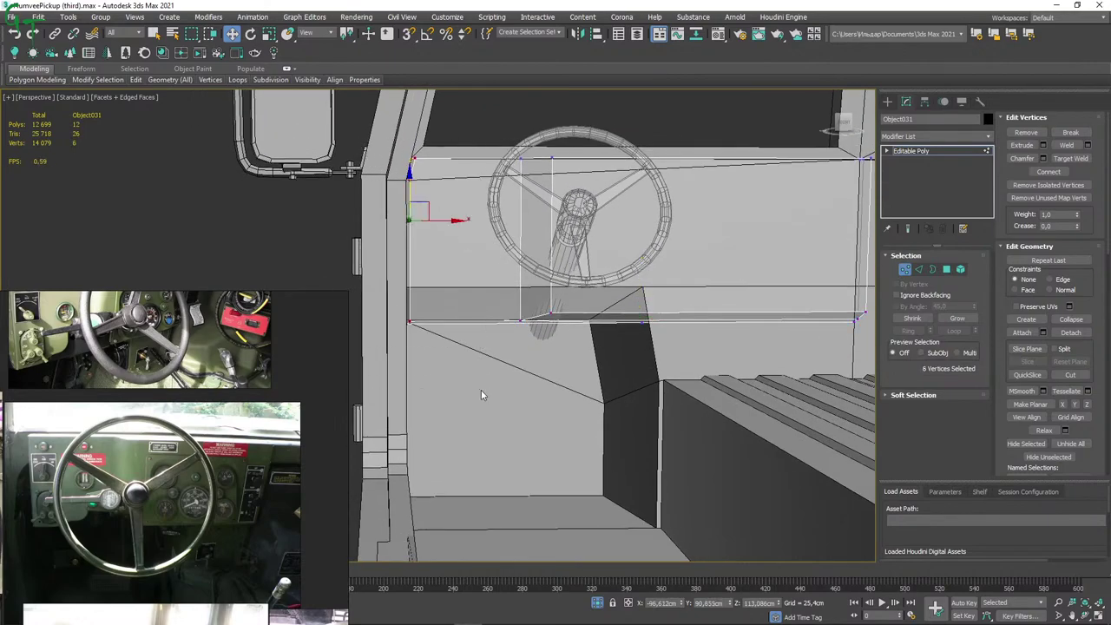
pyautogui.moveTo(457, 221); pyautogui.dragTo(481, 221)
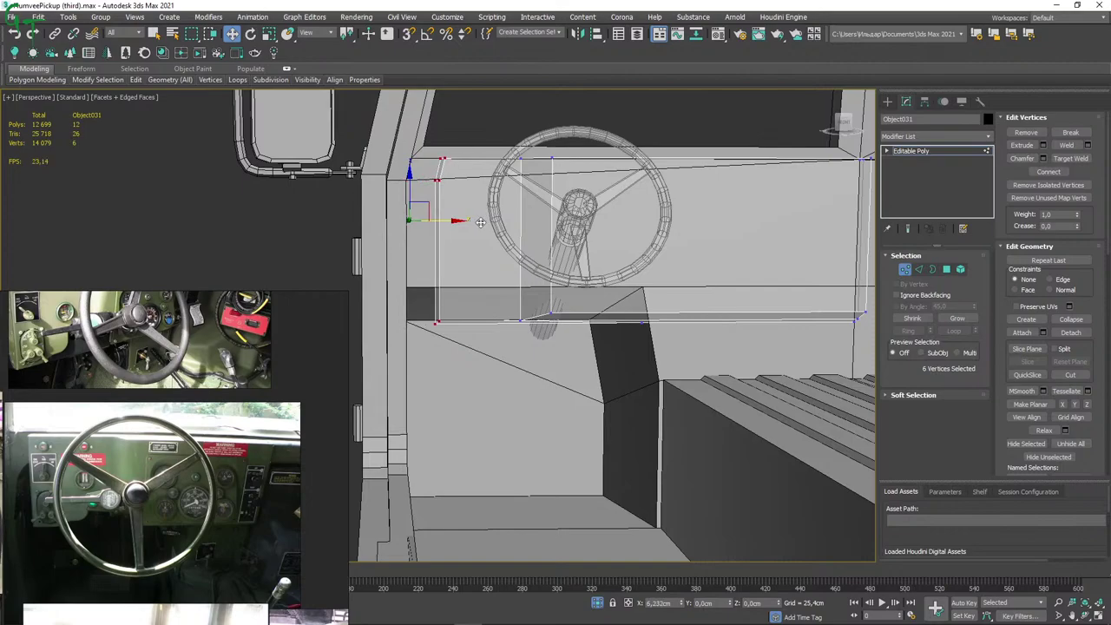
pyautogui.moveTo(480, 221); pyautogui.dragTo(483, 221)
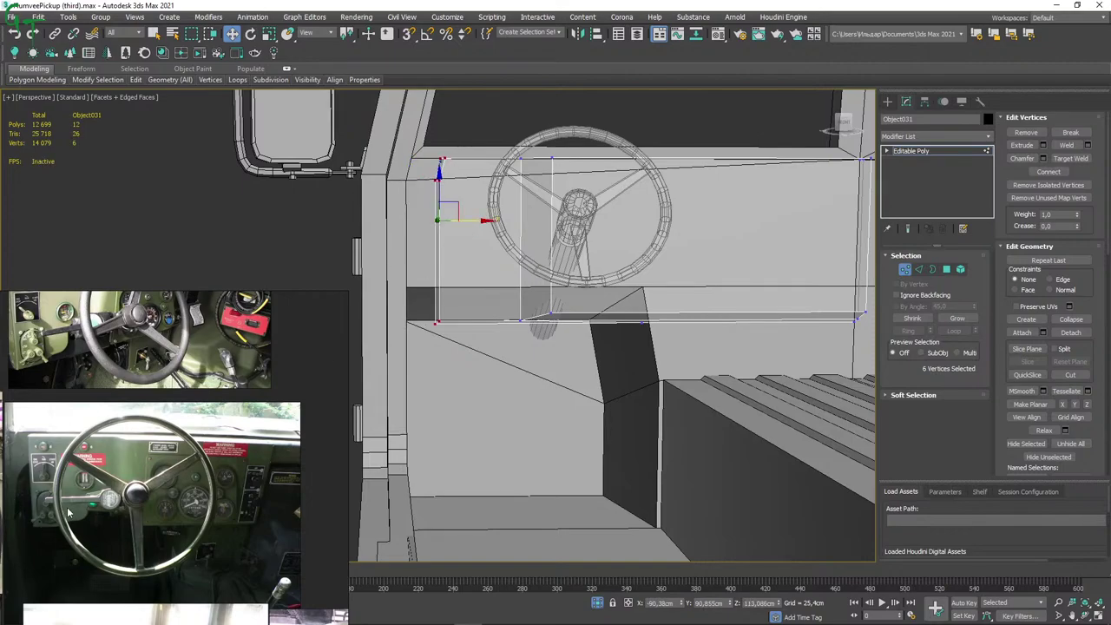
pyautogui.scroll(2, 84, 479)
pyautogui.scroll(2, 113, 425)
pyautogui.scroll(2, 139, 382)
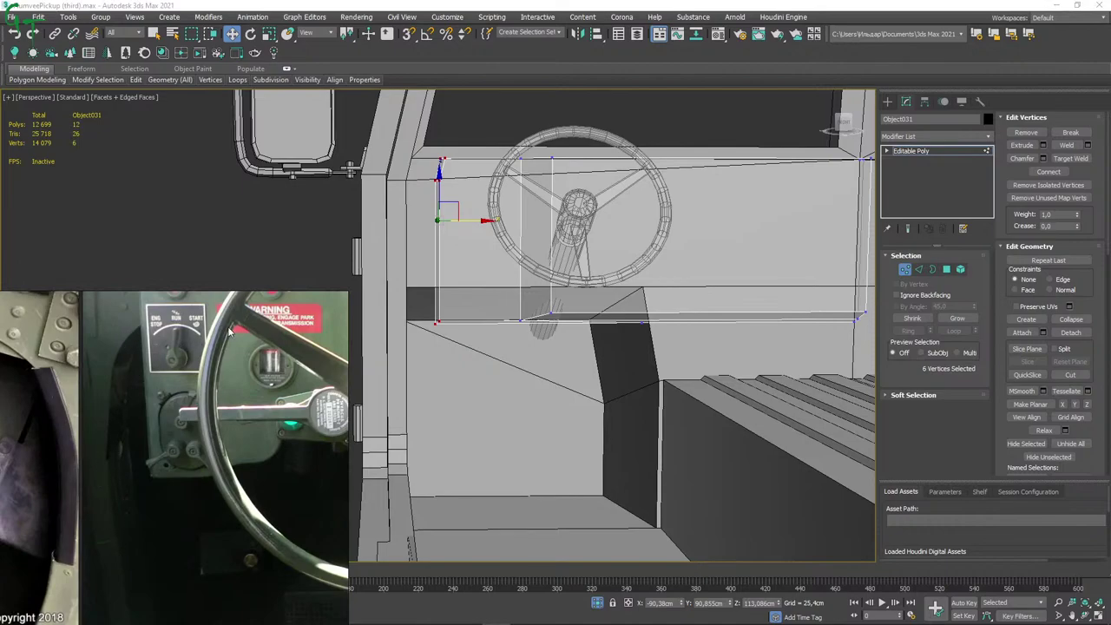
pyautogui.moveTo(230, 333); pyautogui.dragTo(182, 548)
pyautogui.moveTo(500, 324); pyautogui.dragTo(483, 347, button='middle')
pyautogui.scroll(2, 136, 469)
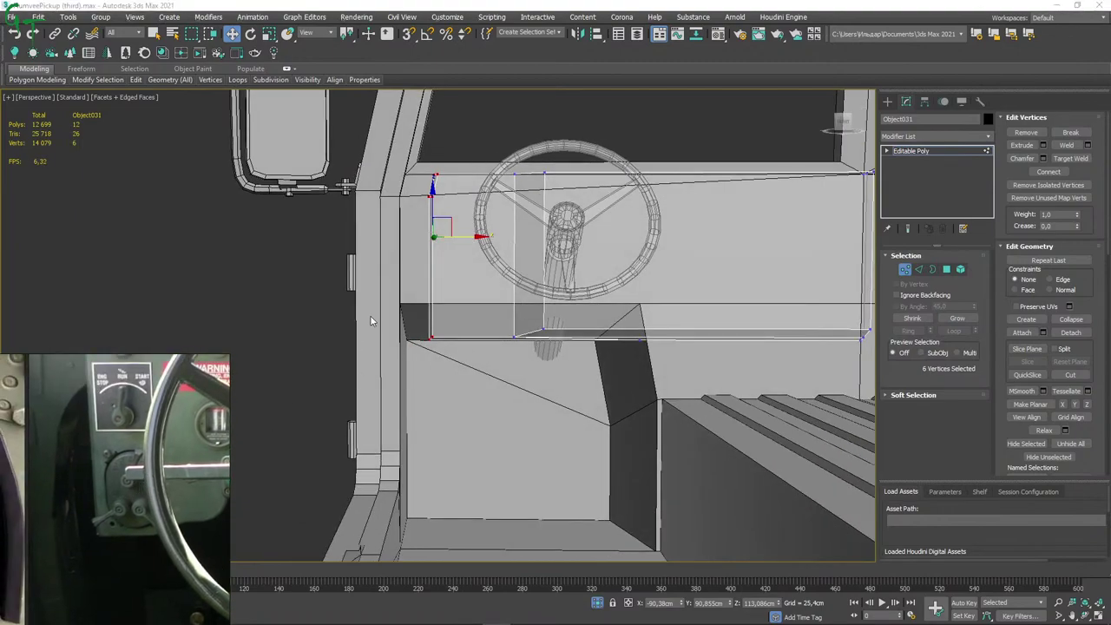
pyautogui.scroll(3, 420, 336)
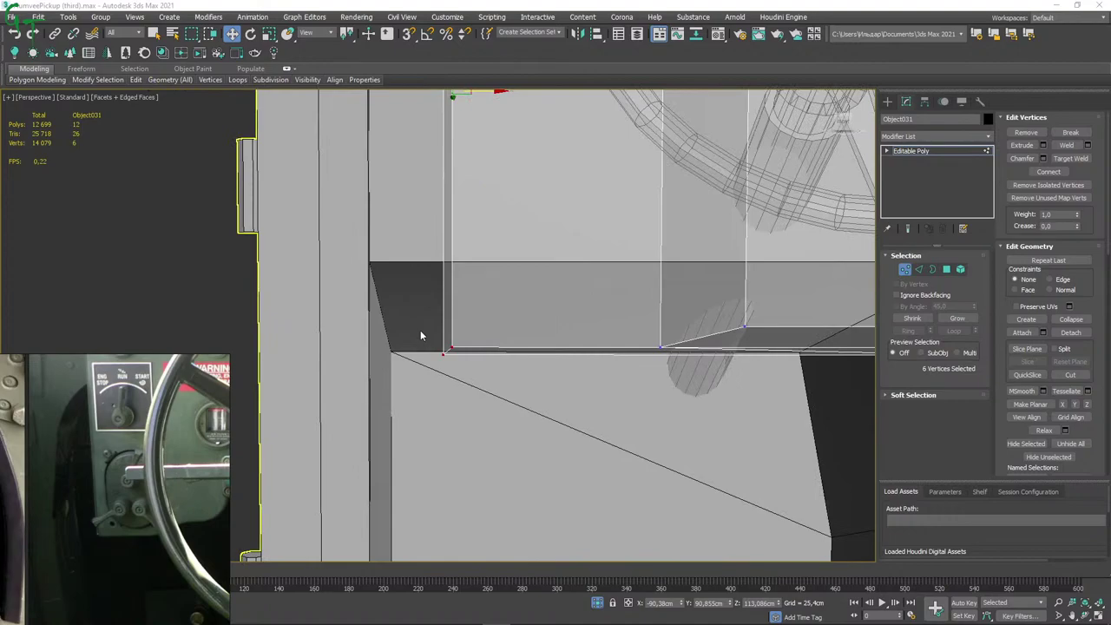
pyautogui.moveTo(400, 310)
pyautogui.keyDown('alt'); pyautogui.mouseDown(button='middle')
pyautogui.moveTo(366, 312)
pyautogui.moveTo(367, 292)
pyautogui.moveTo(394, 292)
pyautogui.moveTo(396, 312)
pyautogui.moveTo(425, 325)
pyautogui.moveTo(423, 341)
pyautogui.mouseUp(button='middle'); pyautogui.keyUp('alt')
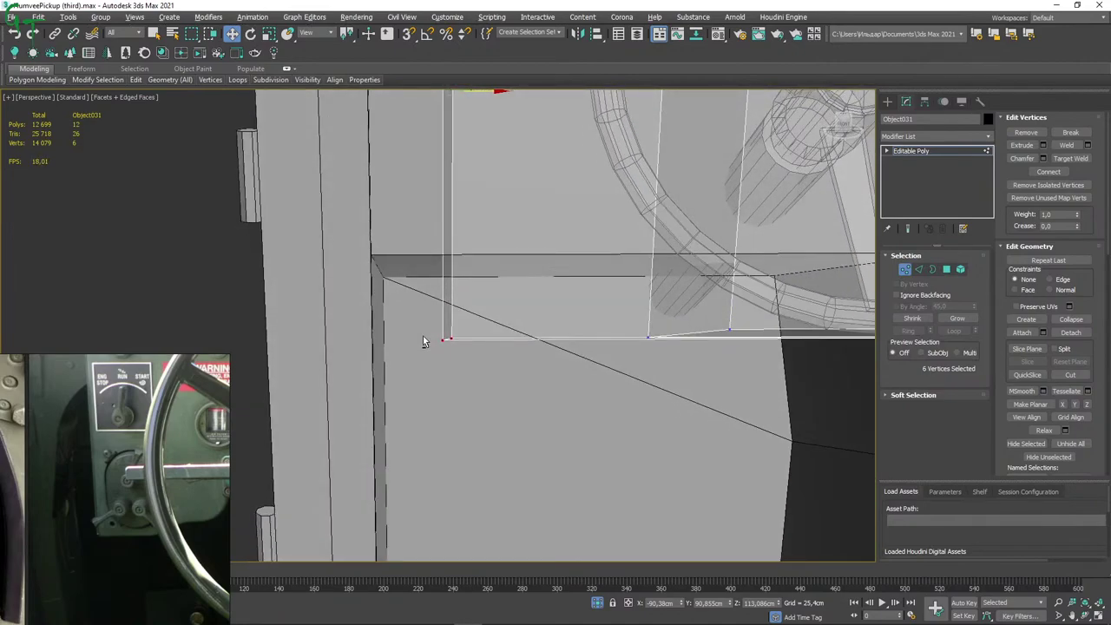
pyautogui.scroll(-5, 423, 336)
pyautogui.moveTo(447, 338); pyautogui.dragTo(501, 348, button='middle')
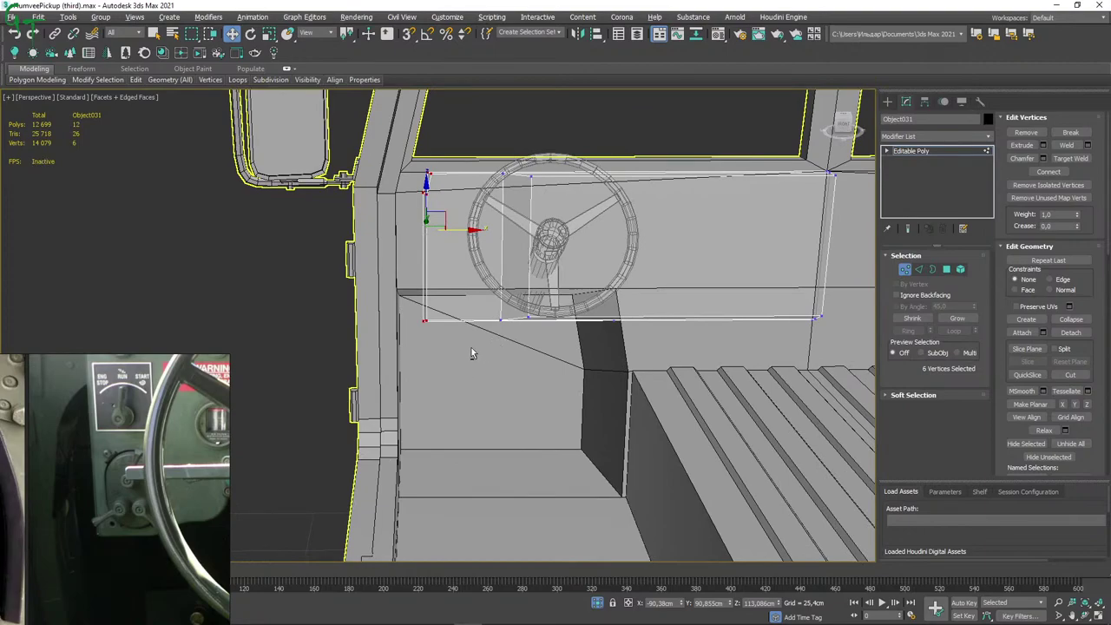
pyautogui.moveTo(472, 353); pyautogui.dragTo(417, 352, button='middle')
pyautogui.scroll(3, 463, 298)
pyautogui.scroll(2, 443, 322)
pyautogui.scroll(-5, 417, 351)
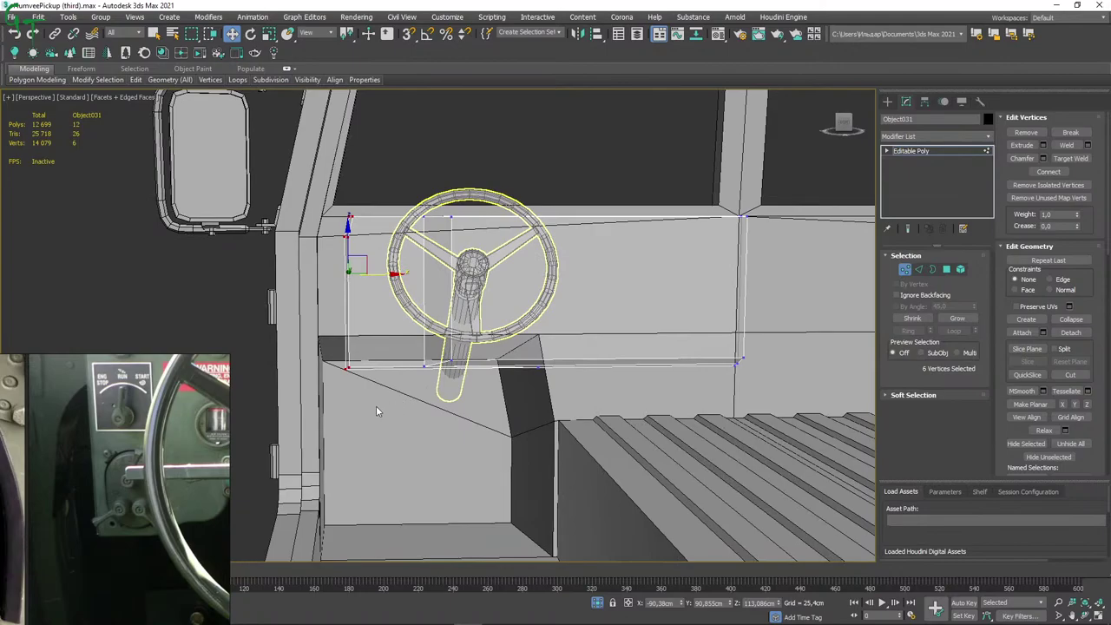
pyautogui.scroll(3, 395, 397)
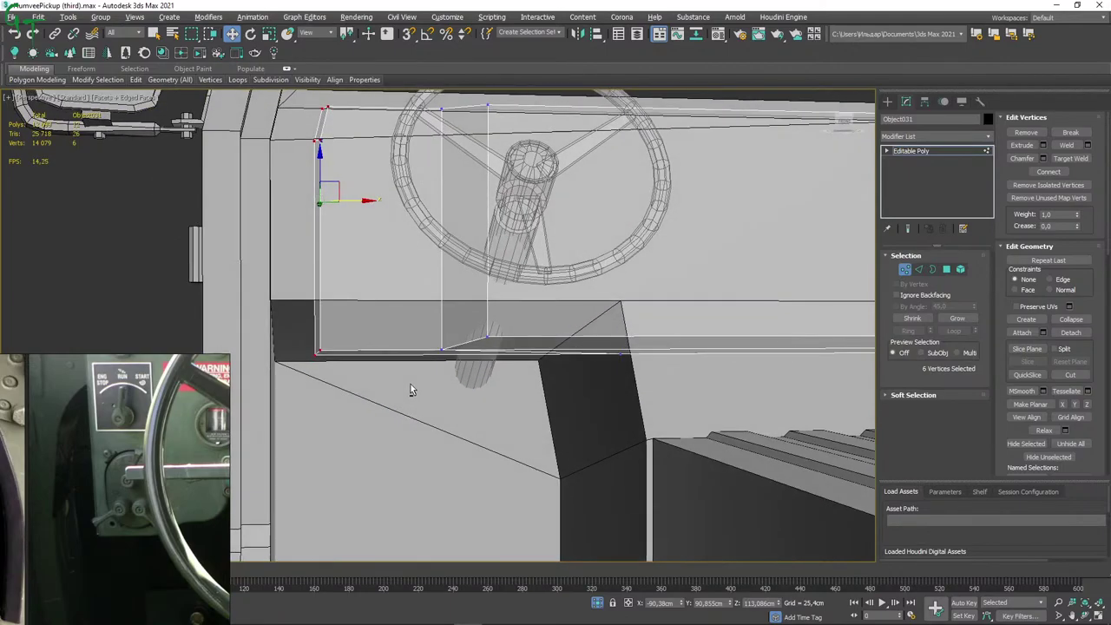
pyautogui.moveTo(410, 384)
pyautogui.keyDown('alt'); pyautogui.mouseDown(button='middle')
pyautogui.moveTo(415, 356)
pyautogui.moveTo(427, 370)
pyautogui.moveTo(453, 369)
pyautogui.moveTo(444, 374)
pyautogui.mouseUp(button='middle'); pyautogui.keyUp('alt')
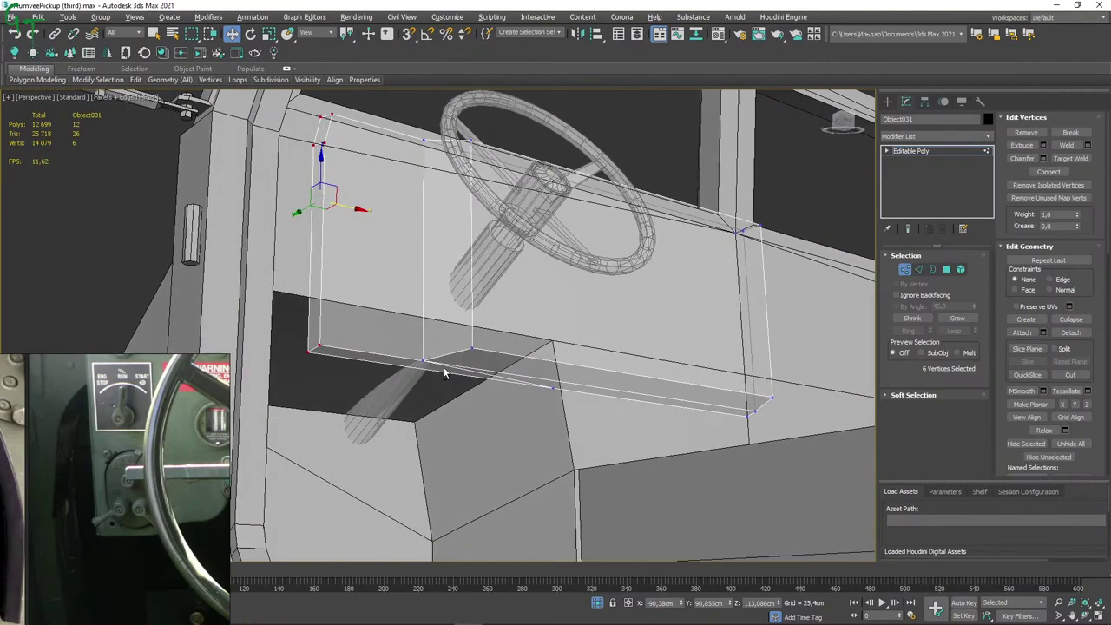
# Target Weld the housing's corner vertex onto its neighbouring vertex.
pyautogui.click(906, 270)
pyautogui.click(905, 270)
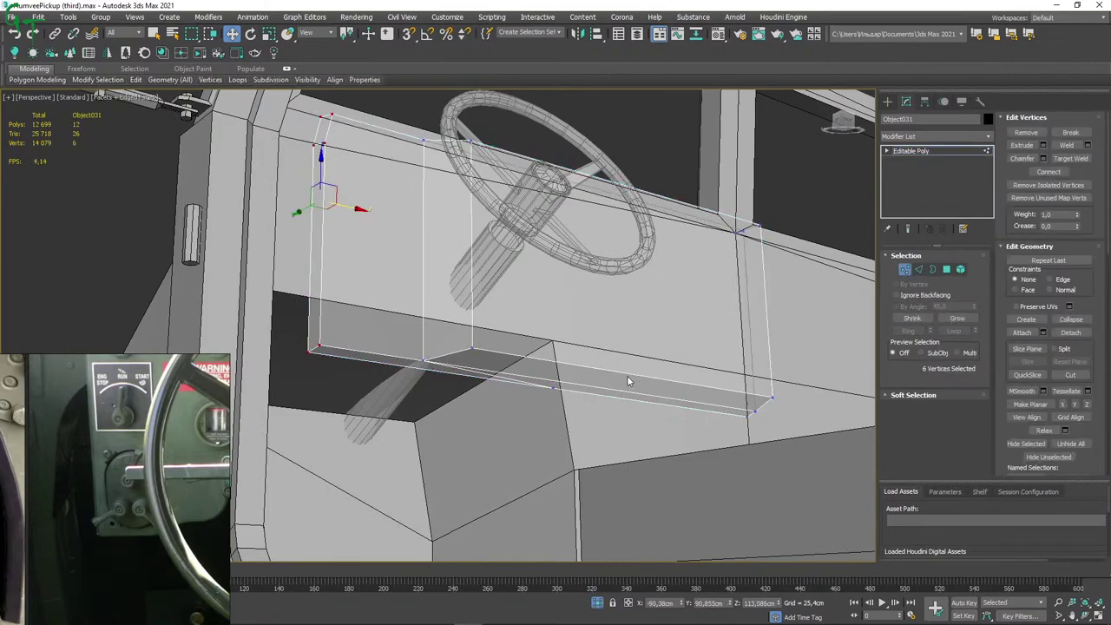
pyautogui.click(1071, 158)
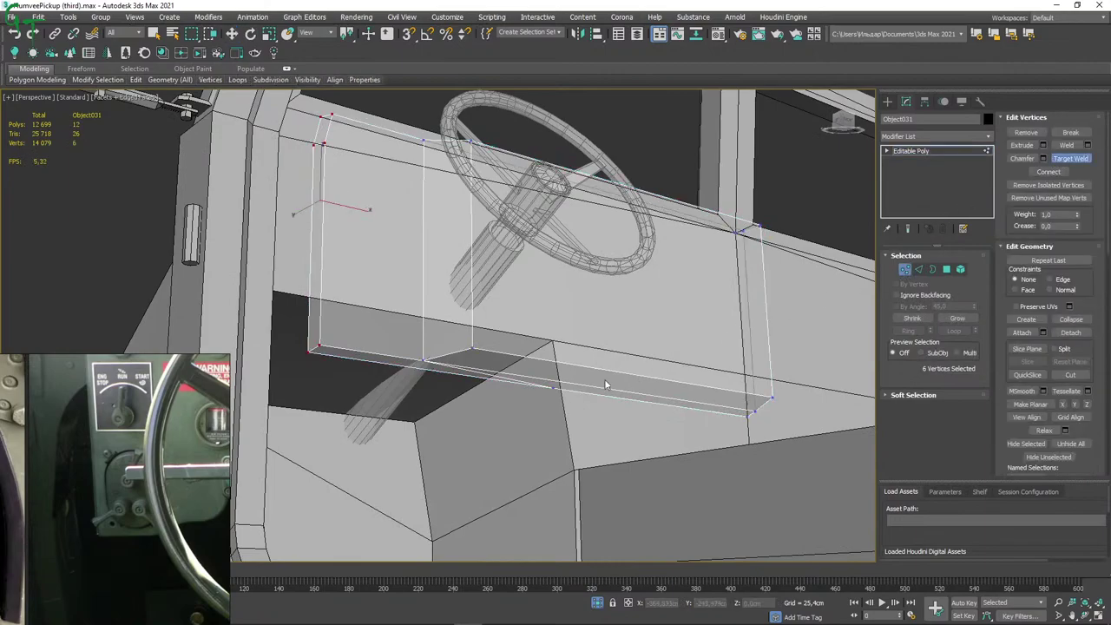
pyautogui.click(306, 353)
# Zoom in on the housing's left edge and select its two middle vertices with Move active.
pyautogui.moveTo(520, 432)
pyautogui.keyDown('alt'); pyautogui.mouseDown(button='middle')
pyautogui.moveTo(531, 407)
pyautogui.moveTo(539, 423)
pyautogui.moveTo(466, 447)
pyautogui.moveTo(478, 460)
pyautogui.mouseUp(button='middle'); pyautogui.keyUp('alt')
pyautogui.moveTo(486, 455)
pyautogui.keyDown('alt'); pyautogui.mouseDown(button='middle')
pyautogui.moveTo(476, 447)
pyautogui.moveTo(409, 493)
pyautogui.moveTo(502, 462)
pyautogui.mouseUp(button='middle'); pyautogui.keyUp('alt')
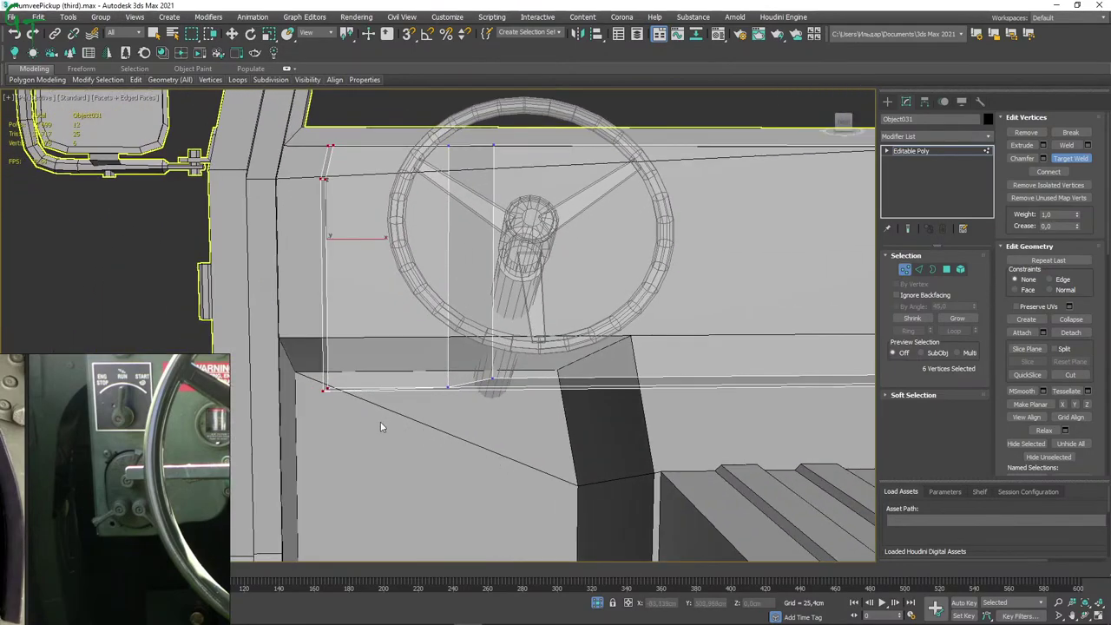
pyautogui.moveTo(380, 422)
pyautogui.keyDown('alt'); pyautogui.mouseDown(button='middle')
pyautogui.moveTo(392, 417)
pyautogui.moveTo(314, 393)
pyautogui.mouseUp(button='middle'); pyautogui.keyUp('alt')
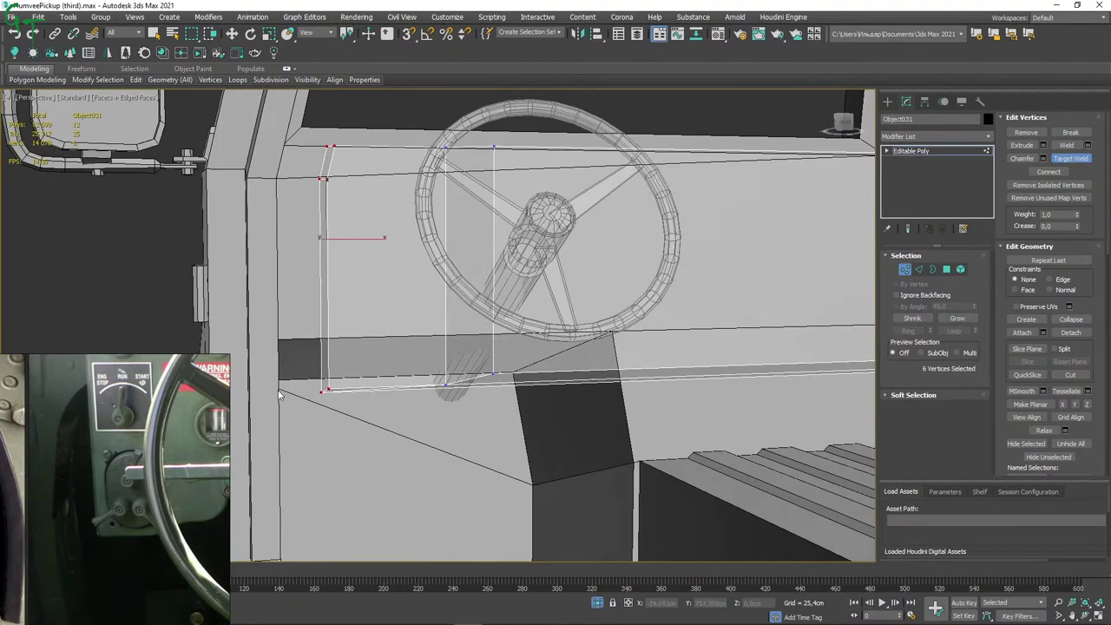
pyautogui.moveTo(281, 302)
pyautogui.keyDown('alt'); pyautogui.mouseDown(button='middle')
pyautogui.moveTo(336, 390)
pyautogui.moveTo(285, 385)
pyautogui.mouseUp(button='middle'); pyautogui.keyUp('alt')
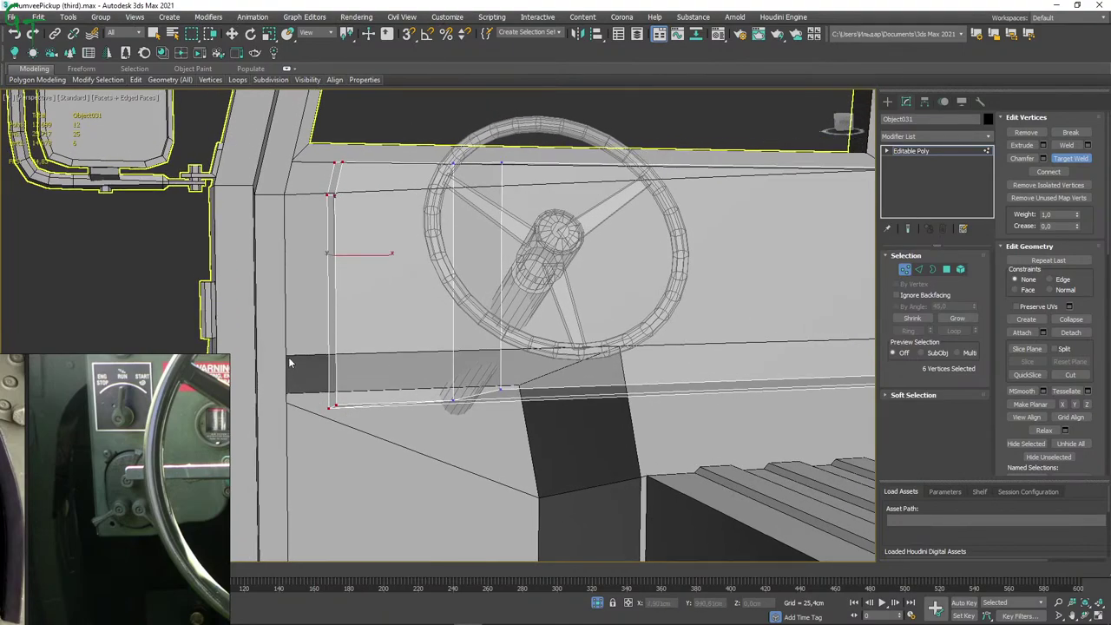
pyautogui.keyDown('alt'); pyautogui.moveTo(473, 420); pyautogui.dragTo(440, 431, button='middle'); pyautogui.keyUp('alt')
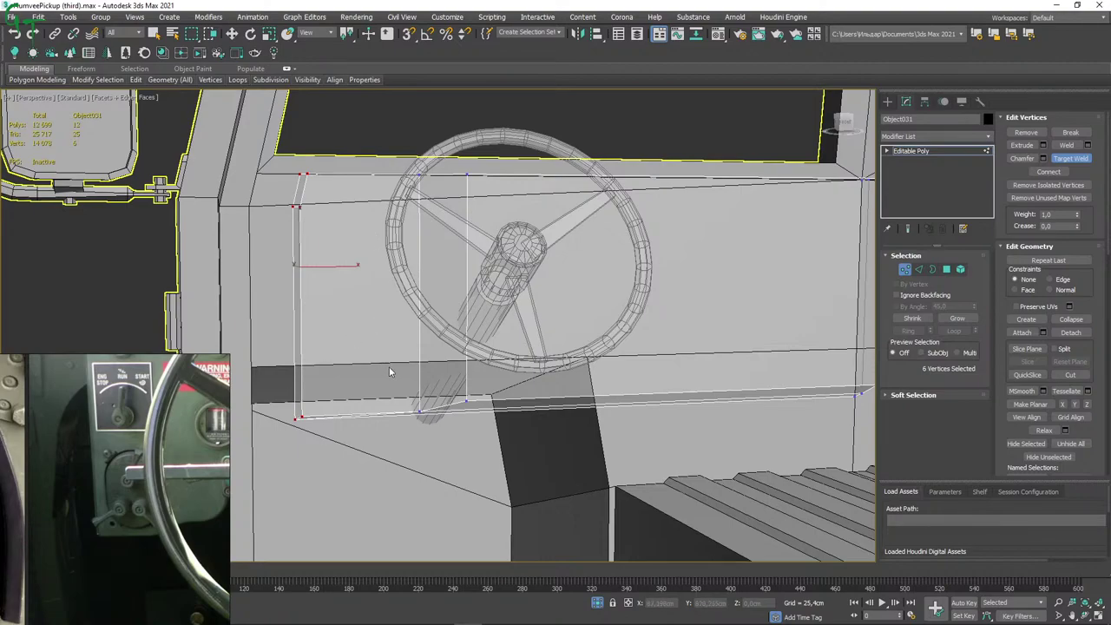
pyautogui.moveTo(393, 327)
pyautogui.mouseDown(button='middle')
pyautogui.moveTo(409, 354)
pyautogui.moveTo(388, 347)
pyautogui.mouseUp(button='middle')
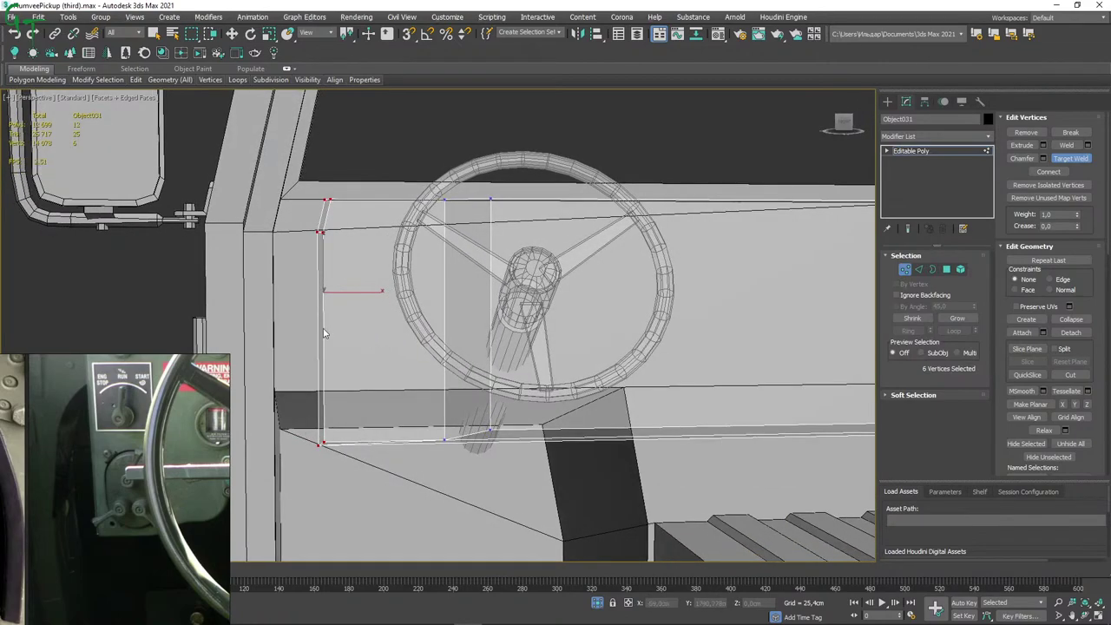
pyautogui.scroll(2, 323, 334)
pyautogui.moveTo(390, 322); pyautogui.dragTo(426, 338, button='middle')
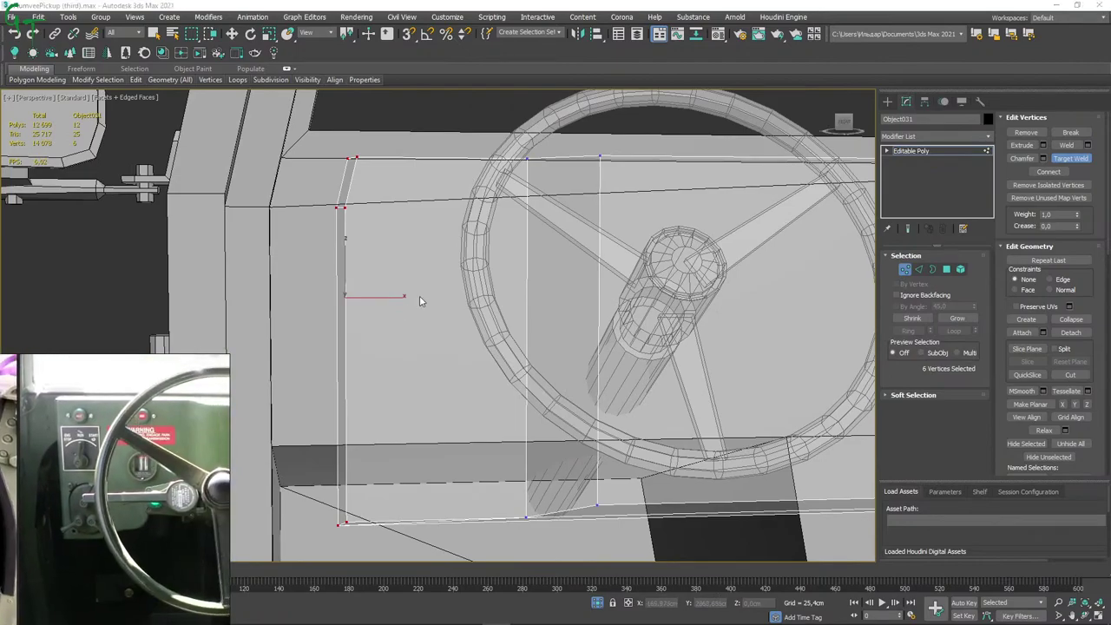
pyautogui.moveTo(420, 301)
pyautogui.keyDown('alt'); pyautogui.mouseDown(button='middle')
pyautogui.moveTo(391, 266)
pyautogui.moveTo(371, 260)
pyautogui.moveTo(391, 265)
pyautogui.moveTo(432, 248)
pyautogui.mouseUp(button='middle'); pyautogui.keyUp('alt')
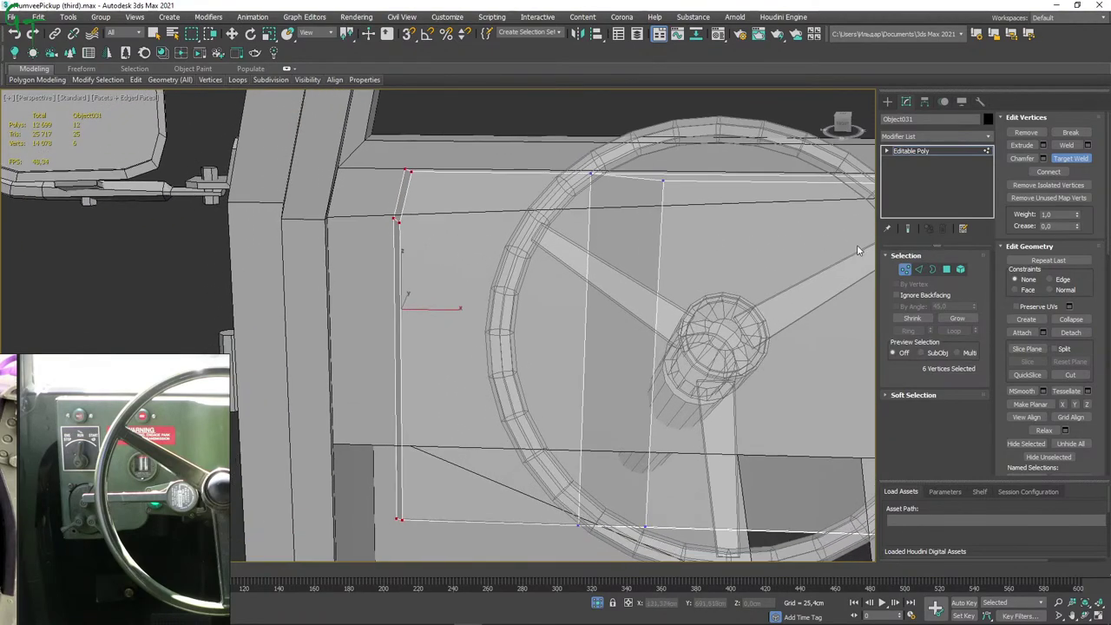
pyautogui.press('w')
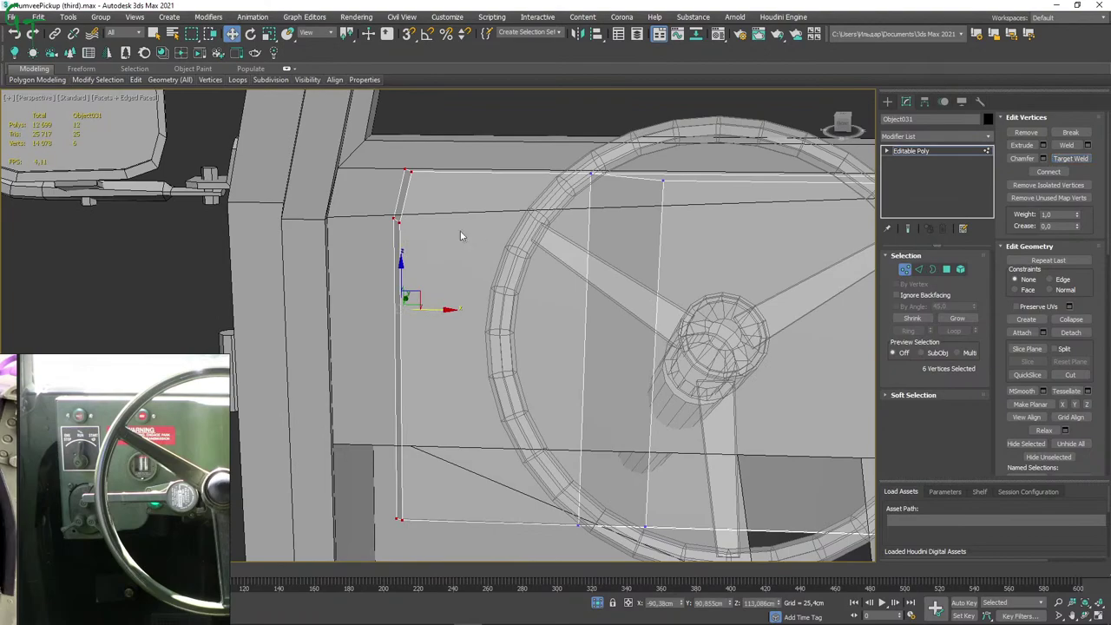
pyautogui.moveTo(362, 213); pyautogui.dragTo(451, 253)
# Delete the two middle left-edge vertices, then 3D-snap the top-left corner vertex straight above the bottom corner.
pyautogui.press('BackSpace')
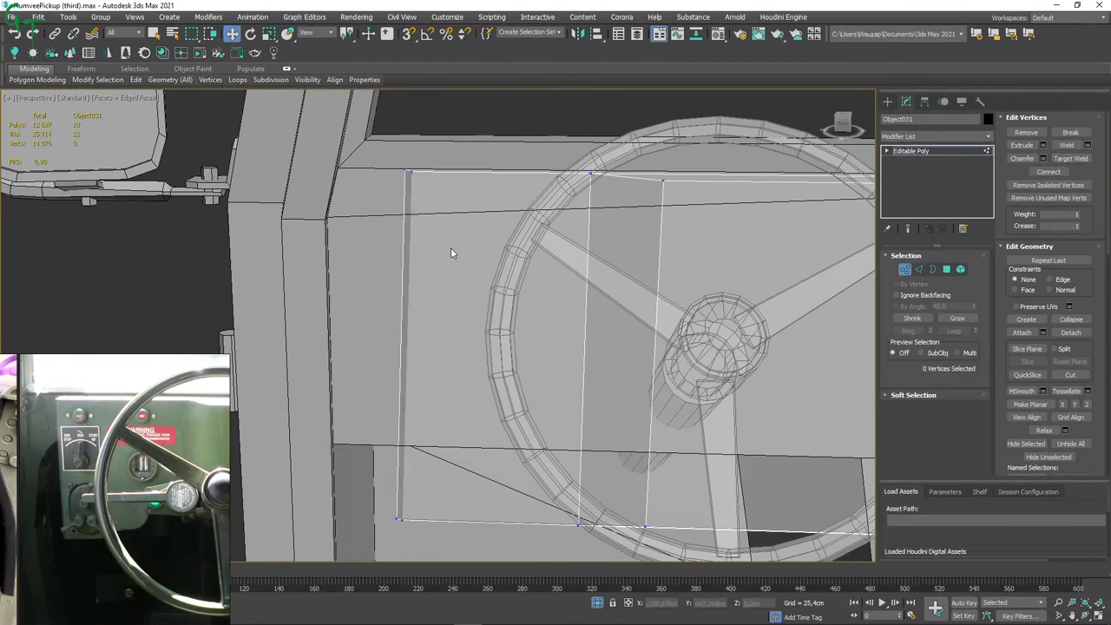
pyautogui.moveTo(386, 194); pyautogui.dragTo(435, 161)
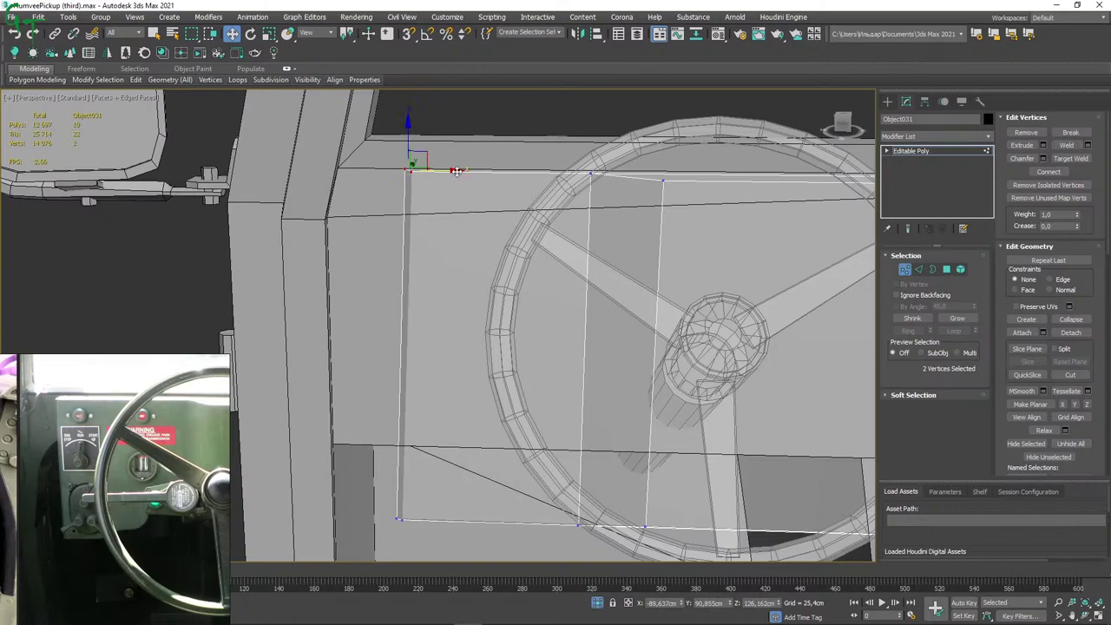
pyautogui.moveTo(457, 171); pyautogui.dragTo(410, 188)
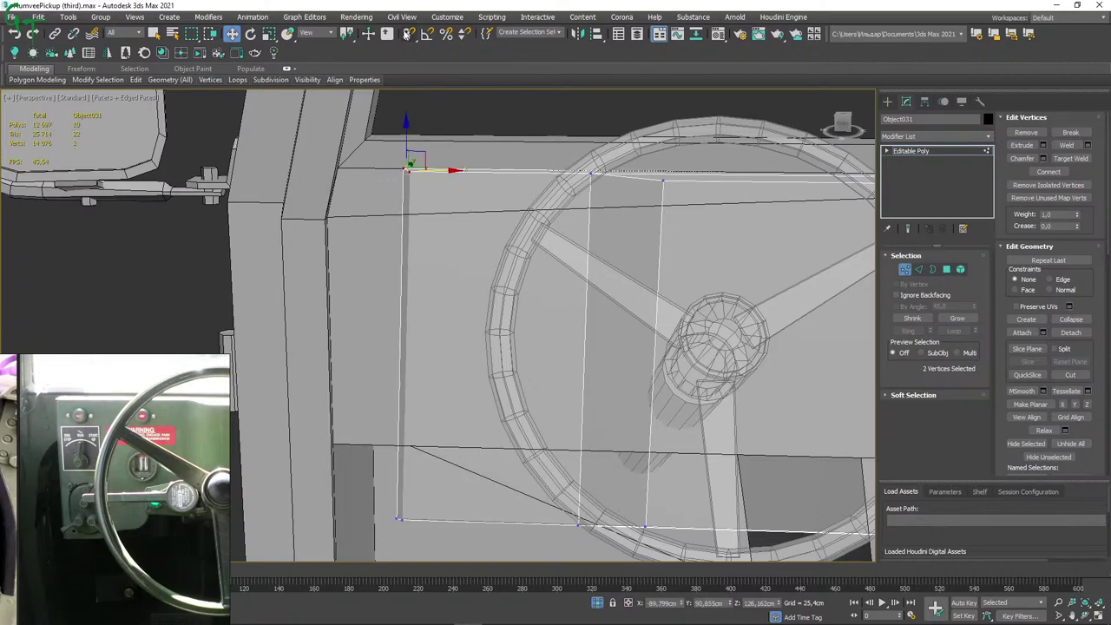
pyautogui.click(408, 33)
pyautogui.moveTo(381, 160)
pyautogui.mouseDown()
pyautogui.moveTo(407, 184)
pyautogui.moveTo(438, 174)
pyautogui.mouseUp()
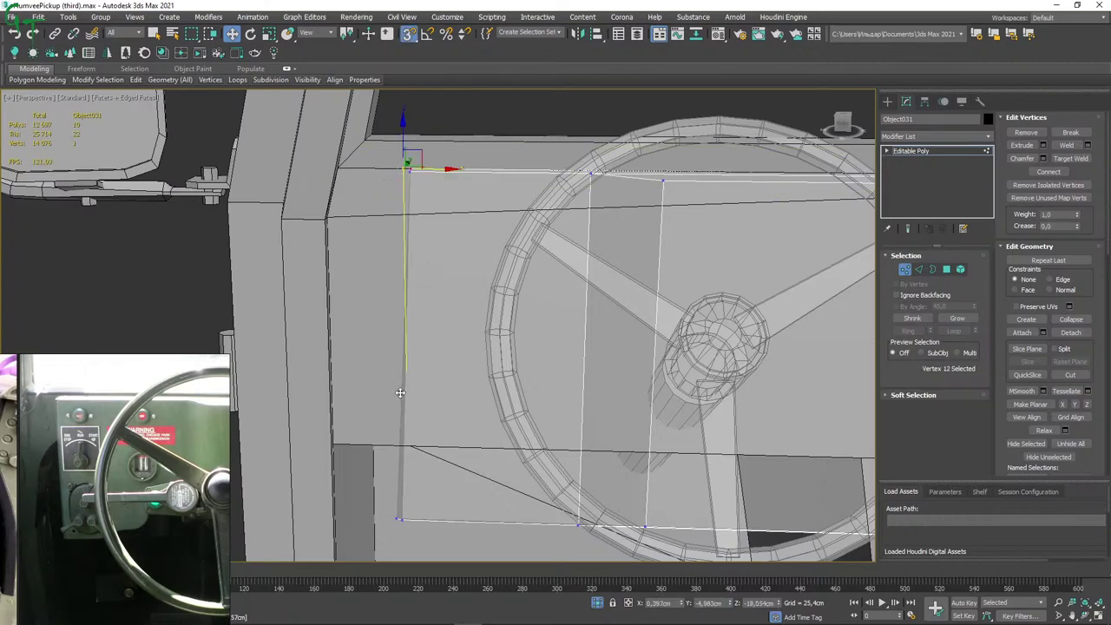
pyautogui.click(416, 171)
pyautogui.moveTo(417, 174)
pyautogui.mouseDown()
pyautogui.moveTo(417, 432)
pyautogui.moveTo(405, 521)
pyautogui.mouseUp()
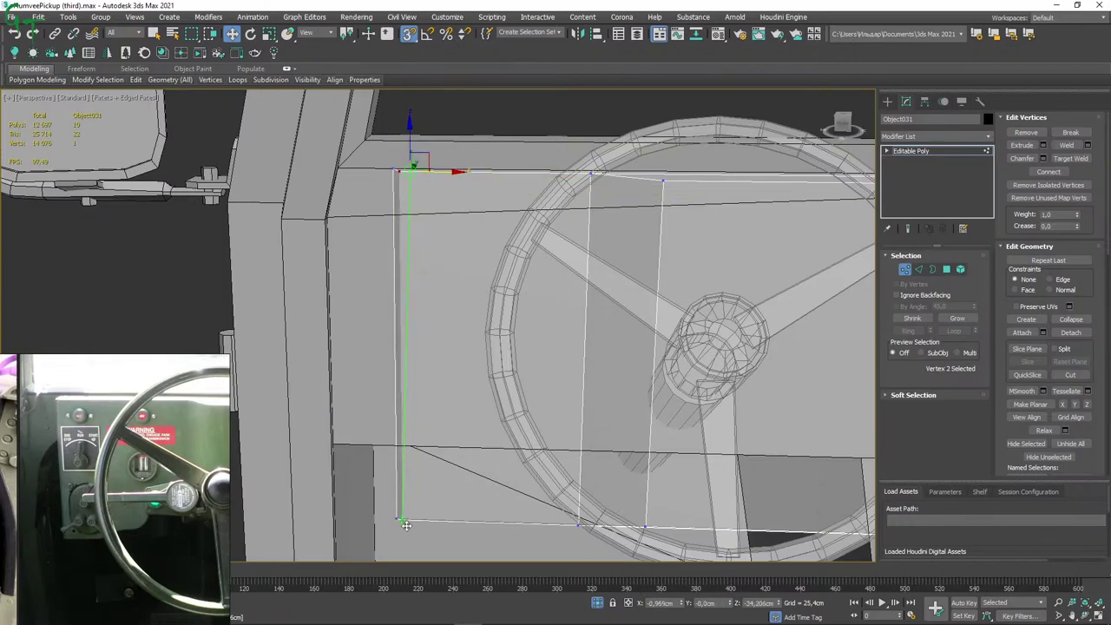
# Join the top-left and bottom-left vertices with a new edge using Connect.
pyautogui.moveTo(359, 363)
pyautogui.keyDown('alt'); pyautogui.mouseDown(button='middle')
pyautogui.moveTo(407, 347)
pyautogui.moveTo(364, 358)
pyautogui.moveTo(387, 307)
pyautogui.moveTo(410, 309)
pyautogui.mouseUp(button='middle'); pyautogui.keyUp('alt')
pyautogui.scroll(-2, 387, 308)
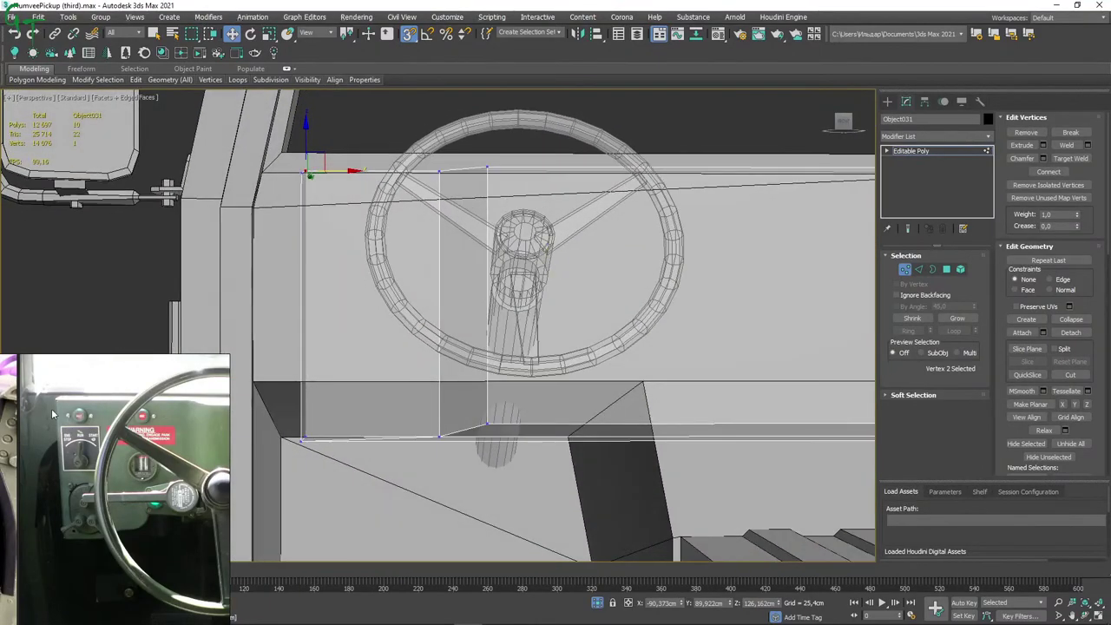
pyautogui.keyDown('alt'); pyautogui.moveTo(334, 313); pyautogui.dragTo(344, 350, button='middle'); pyautogui.keyUp('alt')
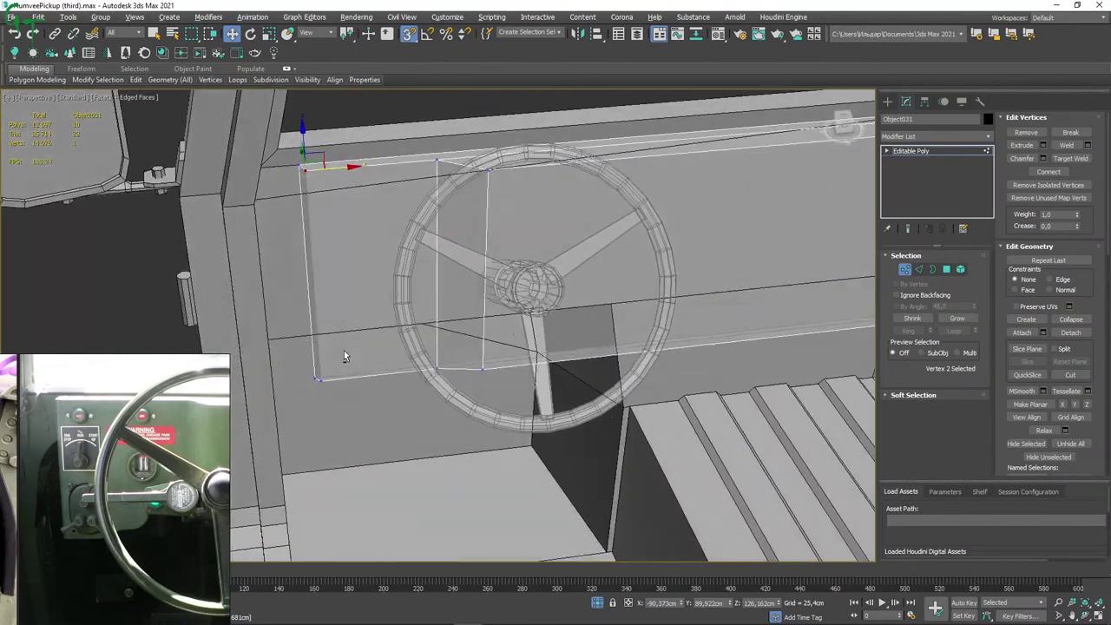
pyautogui.click(919, 269)
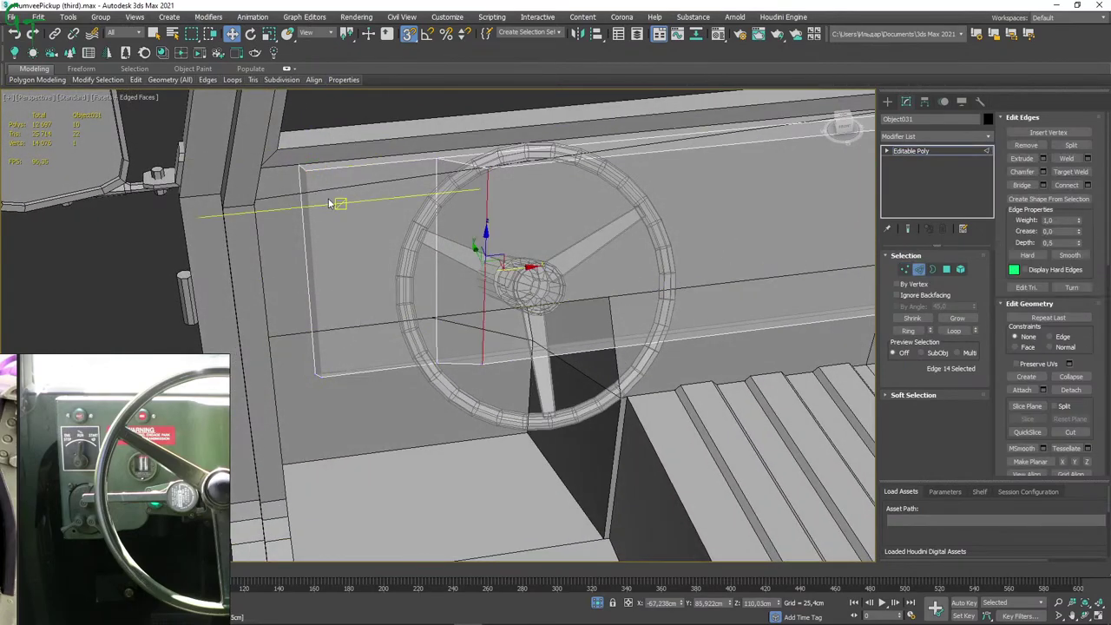
pyautogui.keyDown('alt'); pyautogui.moveTo(308, 215); pyautogui.dragTo(494, 189, button='middle'); pyautogui.keyUp('alt')
pyautogui.press('1')
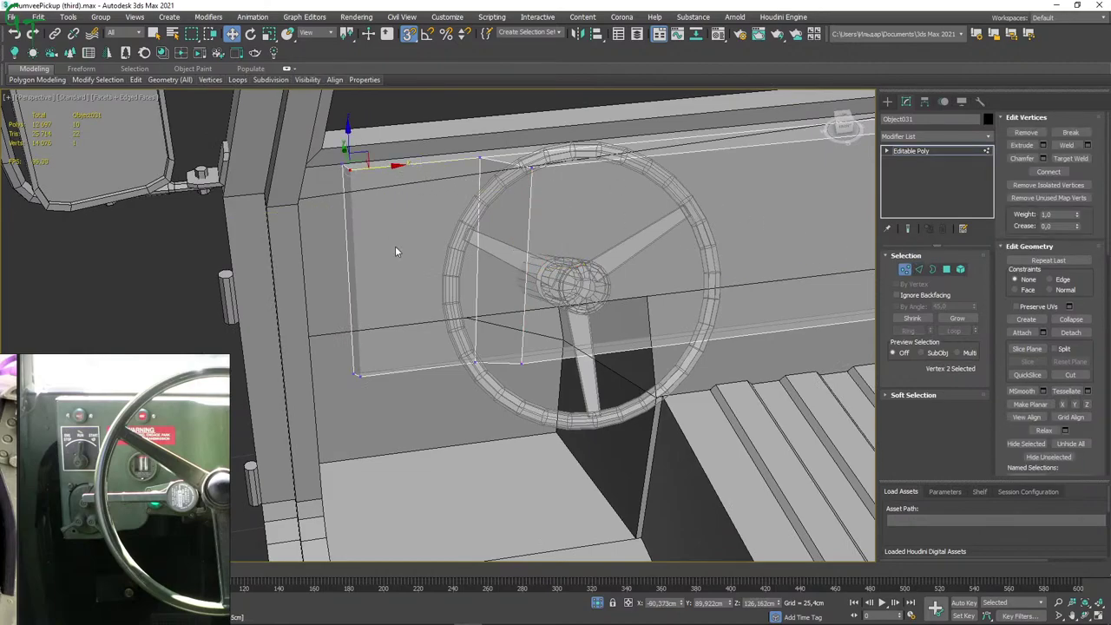
pyautogui.keyDown('ctrl'); pyautogui.click(356, 375); pyautogui.keyUp('ctrl')
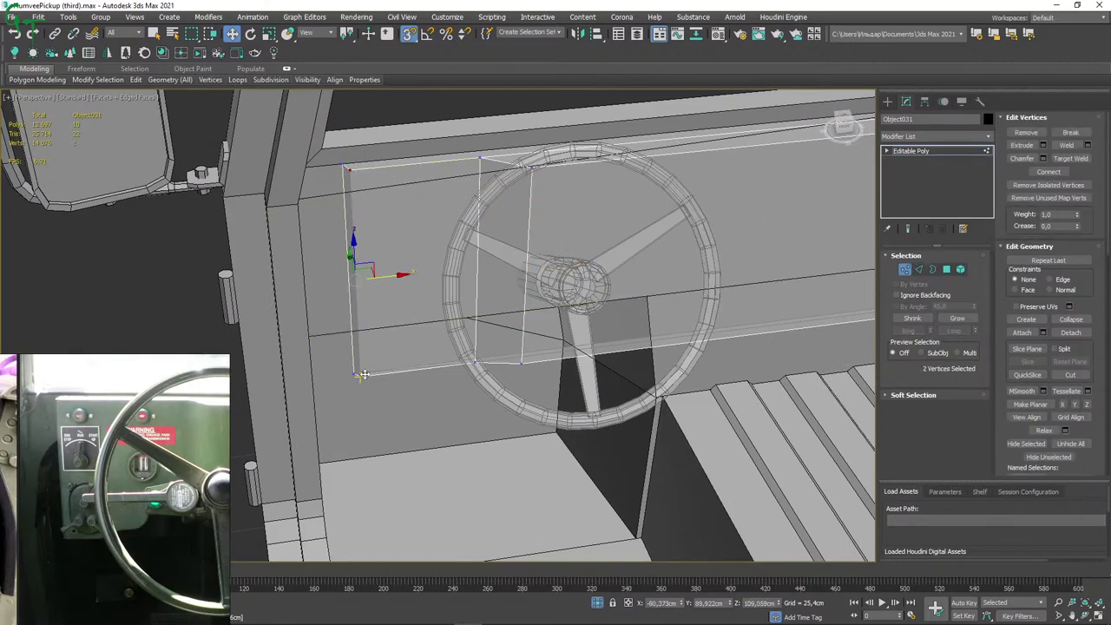
pyautogui.click(1049, 172)
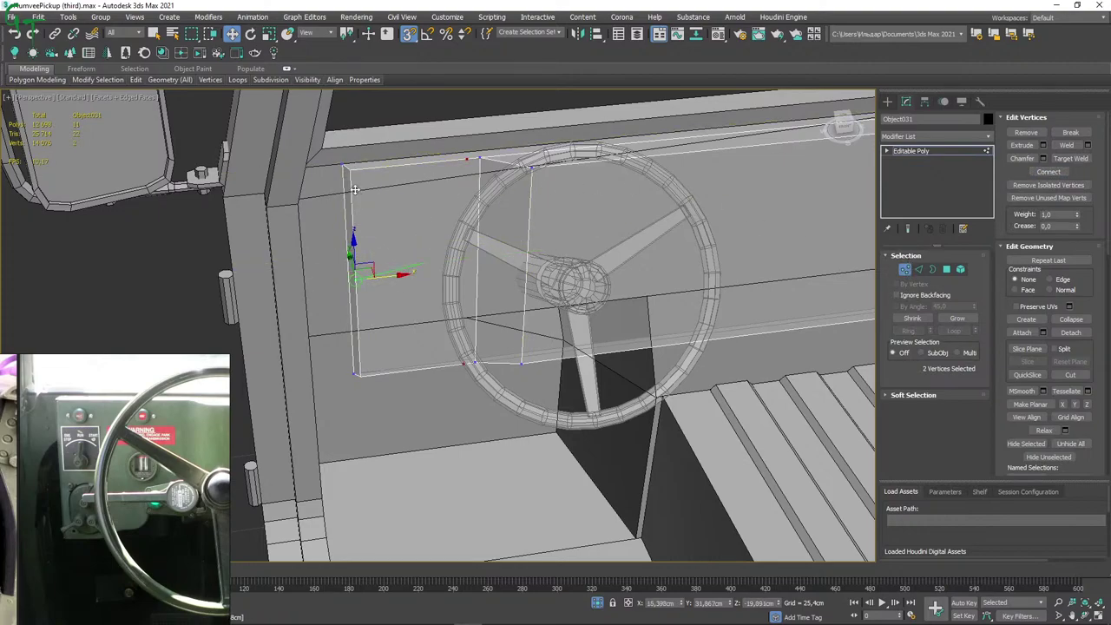
pyautogui.moveTo(403, 242)
pyautogui.keyDown('alt'); pyautogui.mouseDown(button='middle')
pyautogui.moveTo(448, 230)
pyautogui.moveTo(458, 214)
pyautogui.moveTo(510, 249)
pyautogui.moveTo(493, 236)
pyautogui.moveTo(502, 226)
pyautogui.moveTo(483, 238)
pyautogui.moveTo(521, 228)
pyautogui.moveTo(521, 218)
pyautogui.moveTo(506, 246)
pyautogui.moveTo(519, 239)
pyautogui.moveTo(444, 232)
pyautogui.moveTo(449, 189)
pyautogui.moveTo(449, 206)
pyautogui.moveTo(499, 263)
pyautogui.moveTo(495, 280)
pyautogui.mouseUp(button='middle'); pyautogui.keyUp('alt')
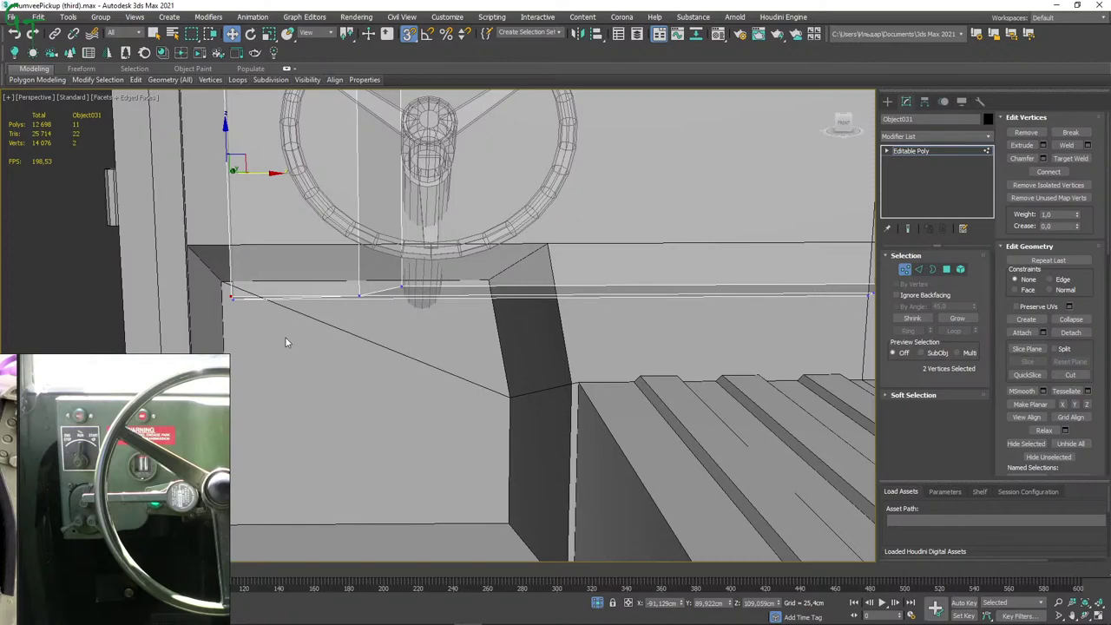
pyautogui.moveTo(356, 339); pyautogui.dragTo(405, 335, button='middle')
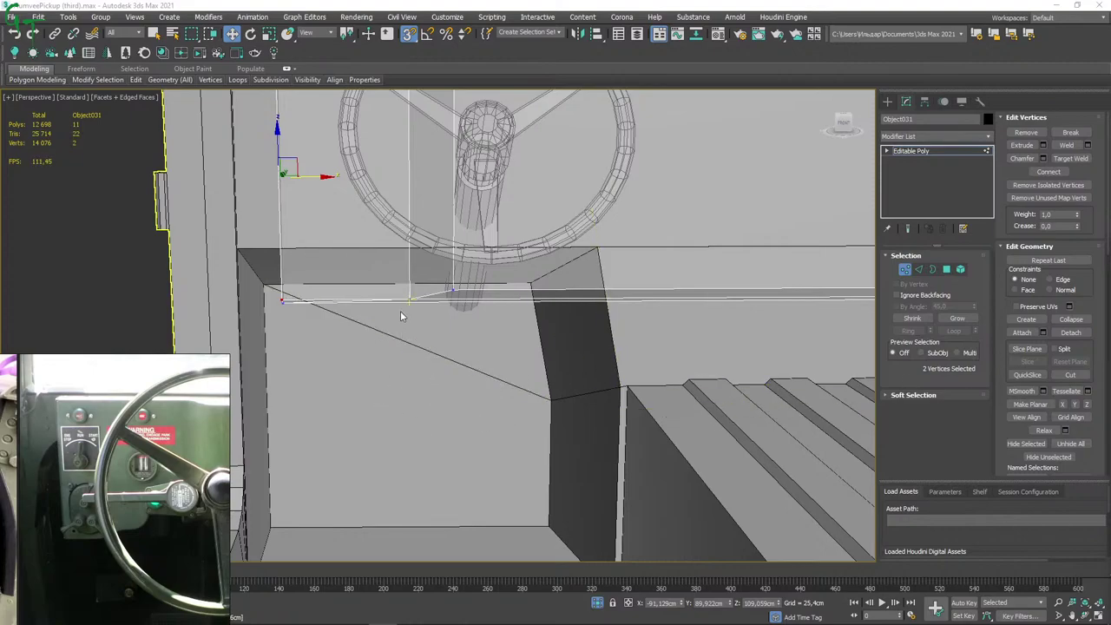
pyautogui.moveTo(395, 341); pyautogui.dragTo(472, 289)
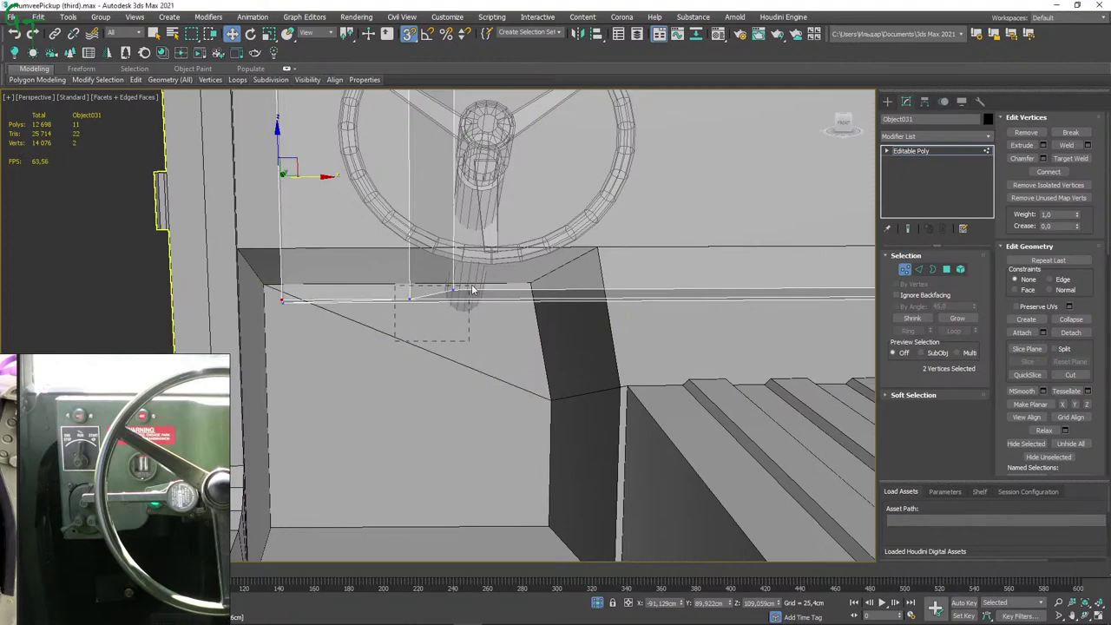
pyautogui.click(425, 357)
pyautogui.moveTo(388, 375); pyautogui.dragTo(472, 298)
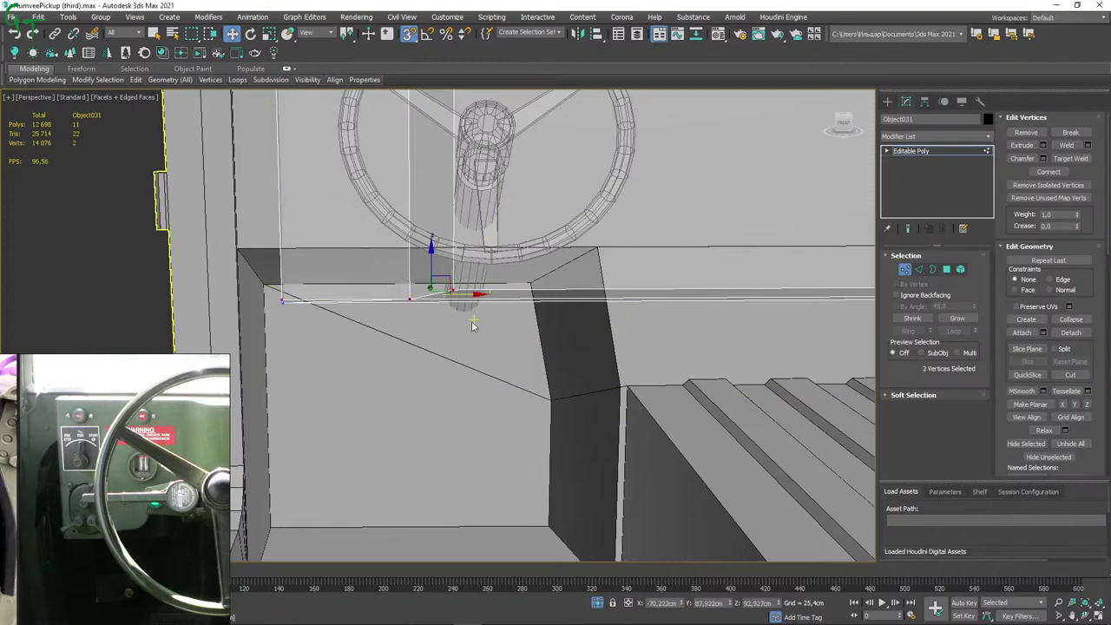
pyautogui.click(402, 369)
pyautogui.moveTo(388, 363); pyautogui.dragTo(445, 304)
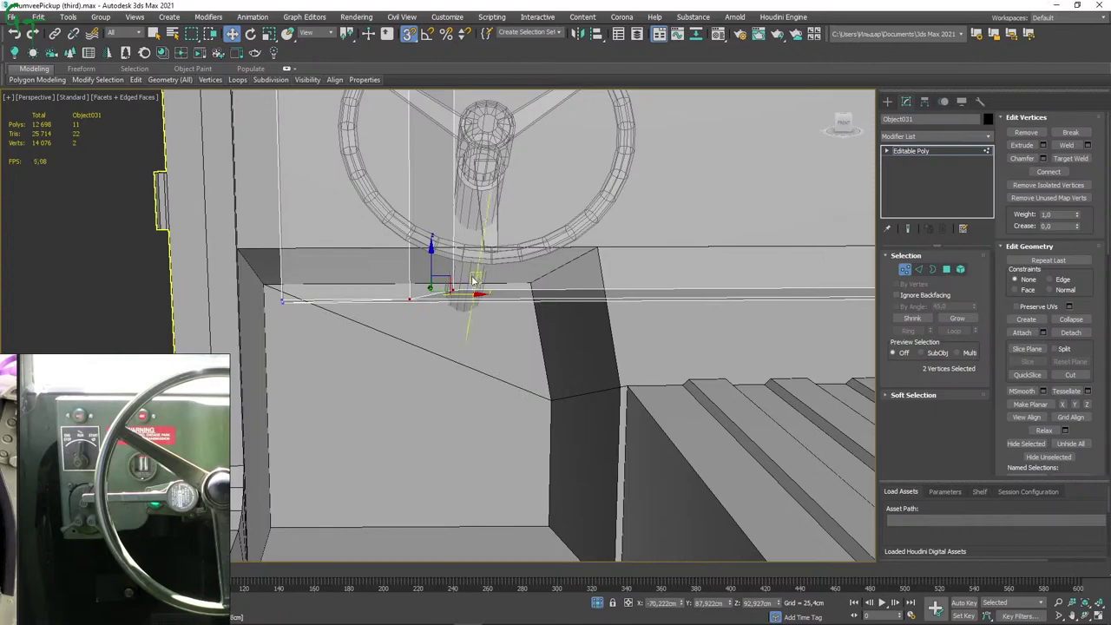
pyautogui.moveTo(414, 352)
pyautogui.keyDown('alt'); pyautogui.mouseDown(button='middle')
pyautogui.moveTo(445, 344)
pyautogui.moveTo(436, 338)
pyautogui.moveTo(436, 354)
pyautogui.moveTo(461, 367)
pyautogui.moveTo(420, 378)
pyautogui.moveTo(468, 365)
pyautogui.mouseUp(button='middle'); pyautogui.keyUp('alt')
pyautogui.click(415, 364)
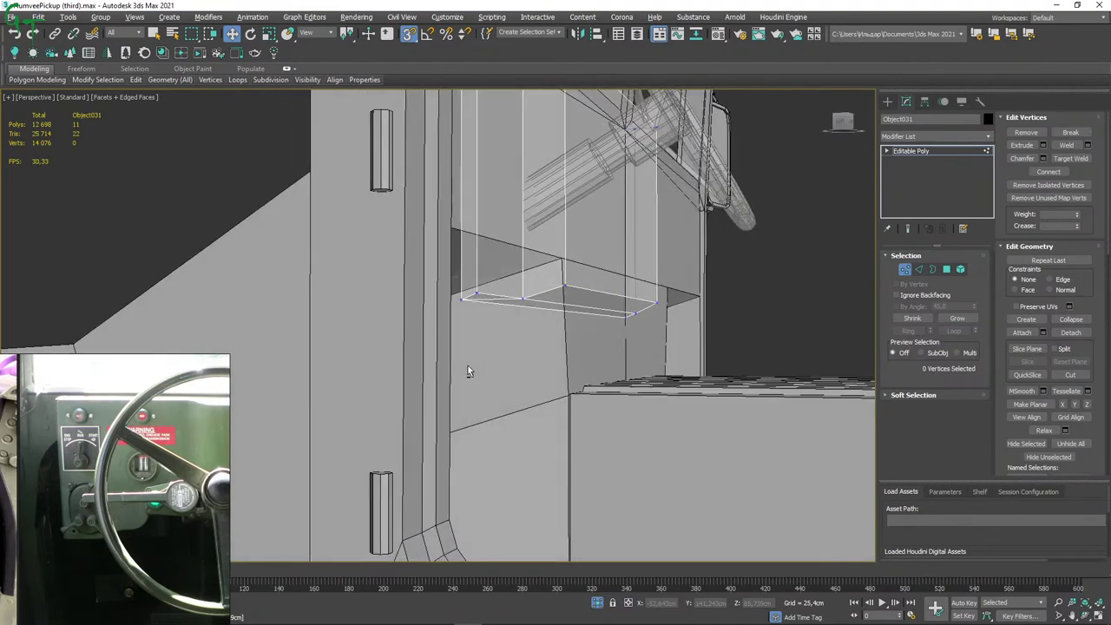
# Select three bottom vertices and snap them onto the left vertex's line to straighten the lower edge.
pyautogui.click(635, 314)
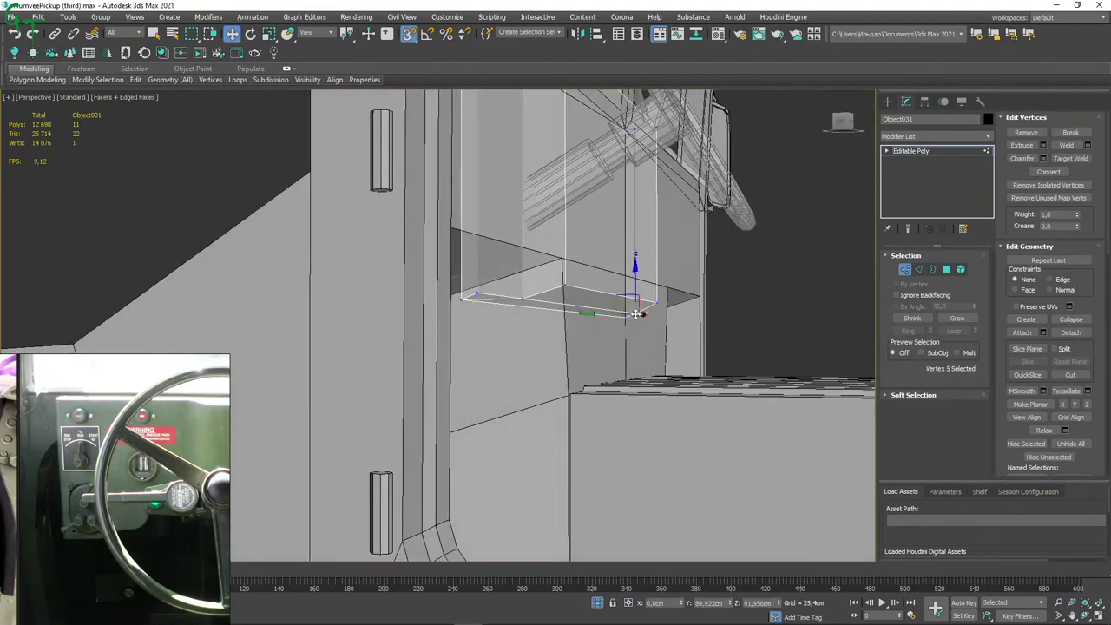
pyautogui.keyDown('ctrl'); pyautogui.click(524, 298); pyautogui.keyUp('ctrl')
pyautogui.keyDown('ctrl'); pyautogui.click(477, 292); pyautogui.keyUp('ctrl')
pyautogui.moveTo(558, 305); pyautogui.dragTo(596, 343)
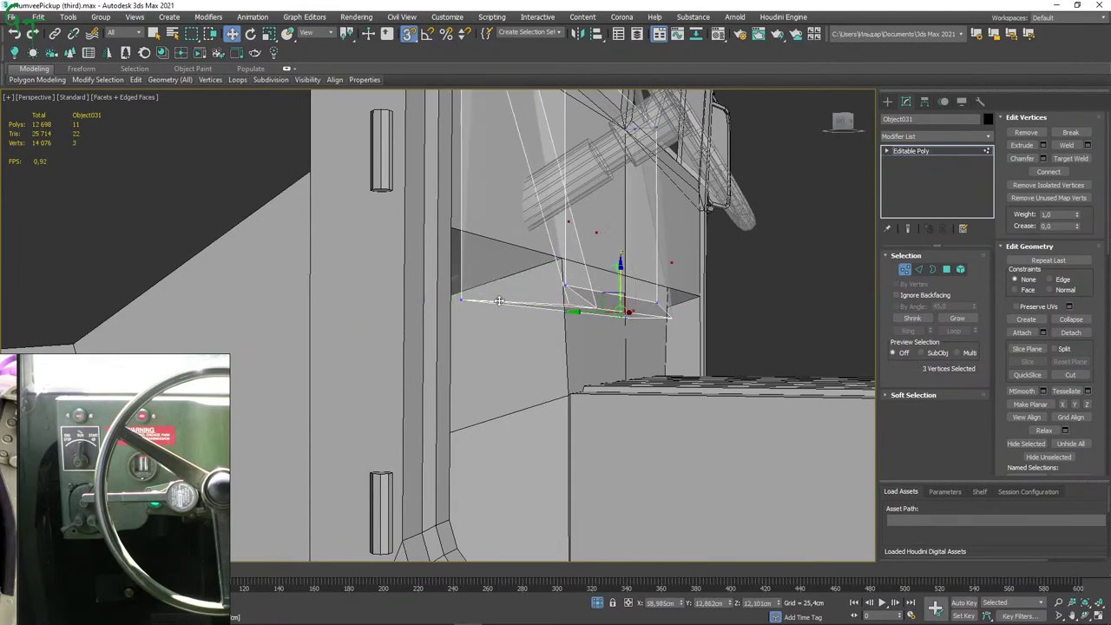
pyautogui.moveTo(619, 270); pyautogui.dragTo(462, 302)
pyautogui.keyDown('alt'); pyautogui.moveTo(606, 366); pyautogui.dragTo(601, 366, button='middle'); pyautogui.keyUp('alt')
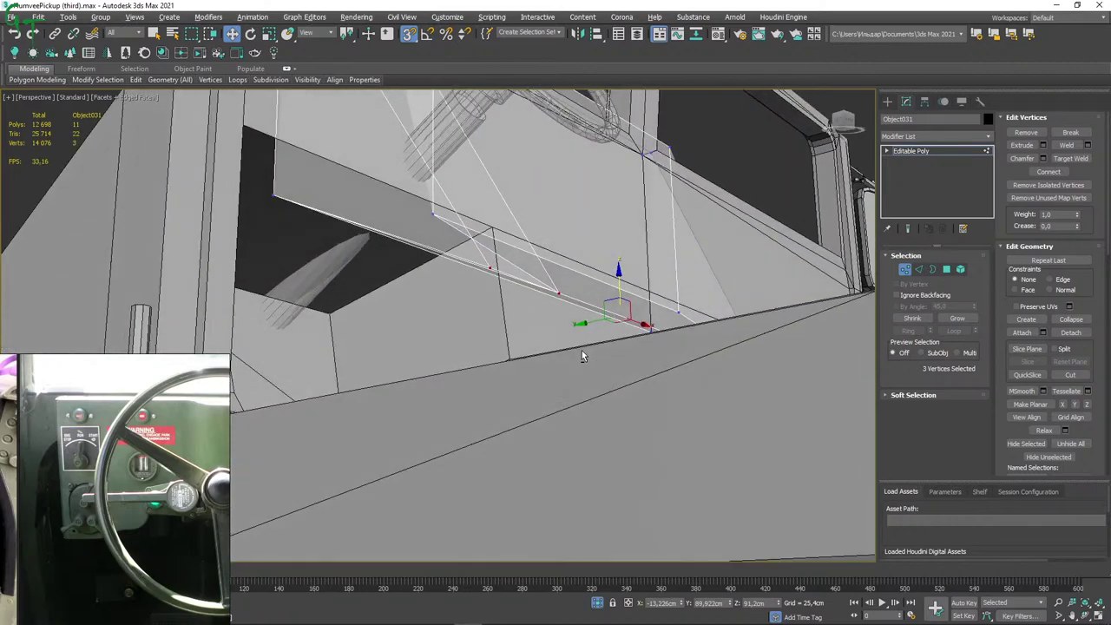
pyautogui.hotkey('ctrl', 'z')
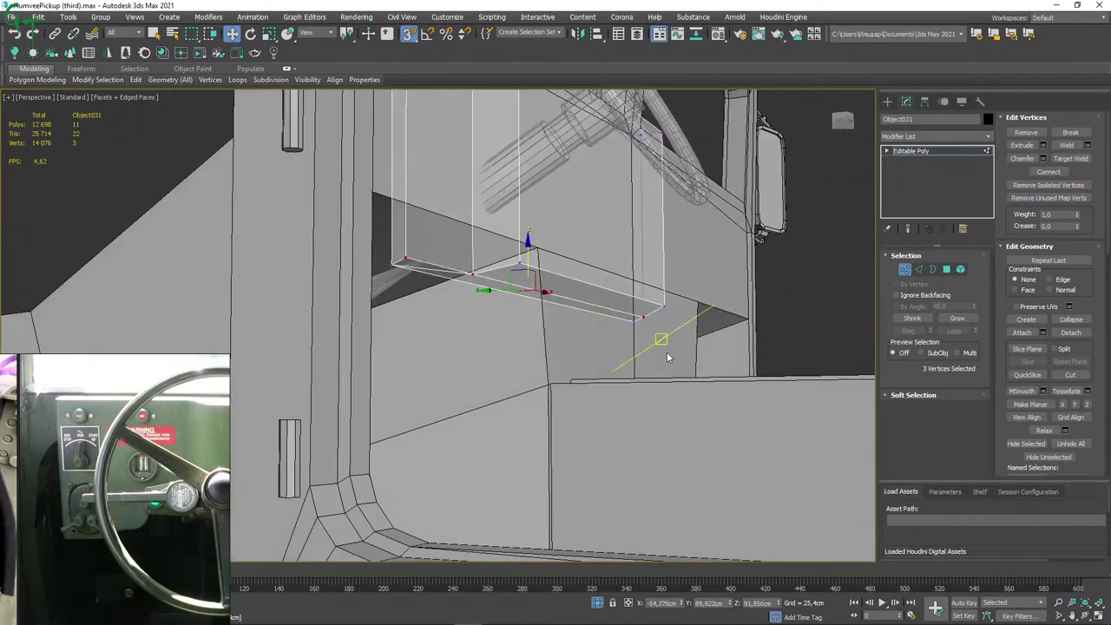
pyautogui.moveTo(528, 243); pyautogui.dragTo(394, 268)
pyautogui.moveTo(507, 327)
pyautogui.keyDown('alt'); pyautogui.mouseDown(button='middle')
pyautogui.moveTo(537, 342)
pyautogui.moveTo(449, 337)
pyautogui.moveTo(472, 322)
pyautogui.moveTo(515, 318)
pyautogui.moveTo(468, 354)
pyautogui.moveTo(446, 350)
pyautogui.moveTo(454, 355)
pyautogui.moveTo(446, 350)
pyautogui.moveTo(516, 336)
pyautogui.moveTo(462, 299)
pyautogui.moveTo(369, 298)
pyautogui.moveTo(374, 282)
pyautogui.mouseUp(button='middle'); pyautogui.keyUp('alt')
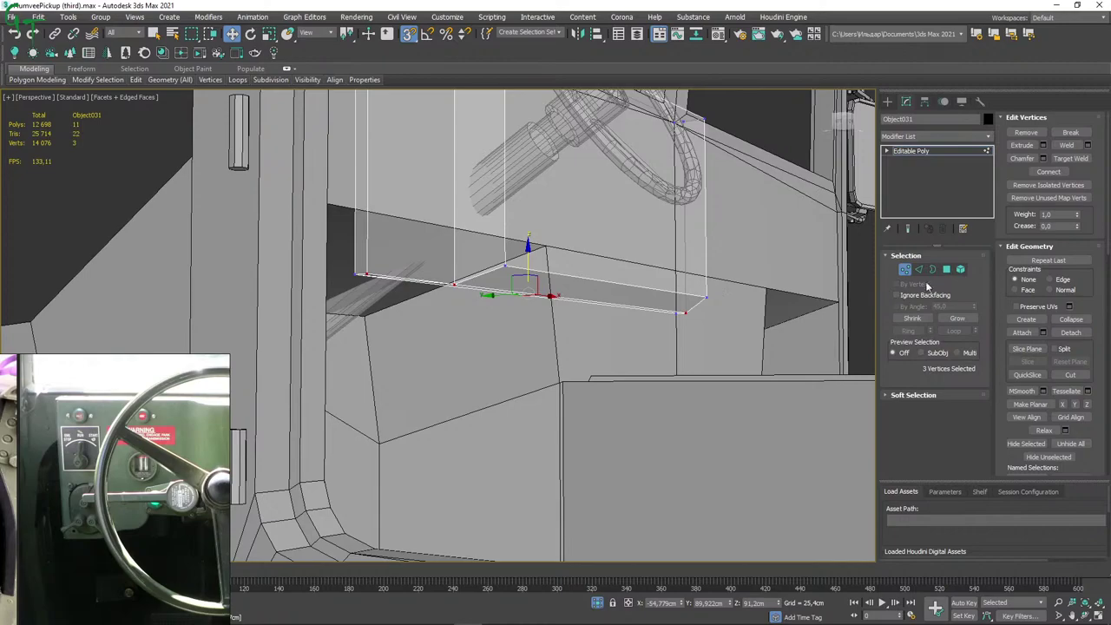
pyautogui.keyDown('ctrl'); pyautogui.click(946, 269); pyautogui.keyUp('ctrl')
pyautogui.click(371, 289)
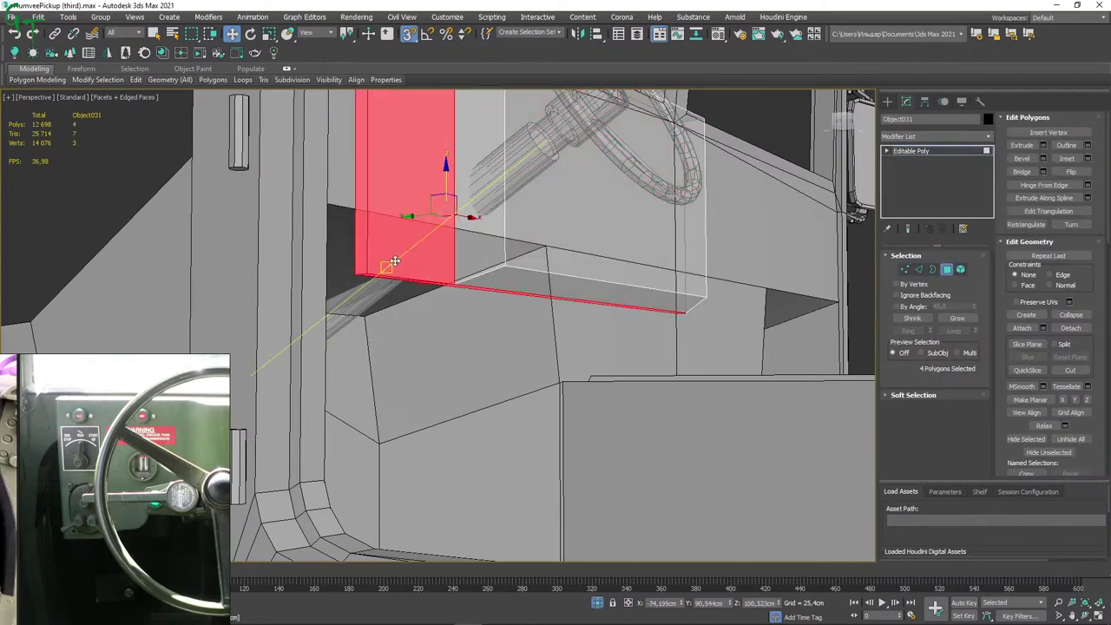
pyautogui.keyDown('alt'); pyautogui.click(363, 277); pyautogui.keyUp('alt')
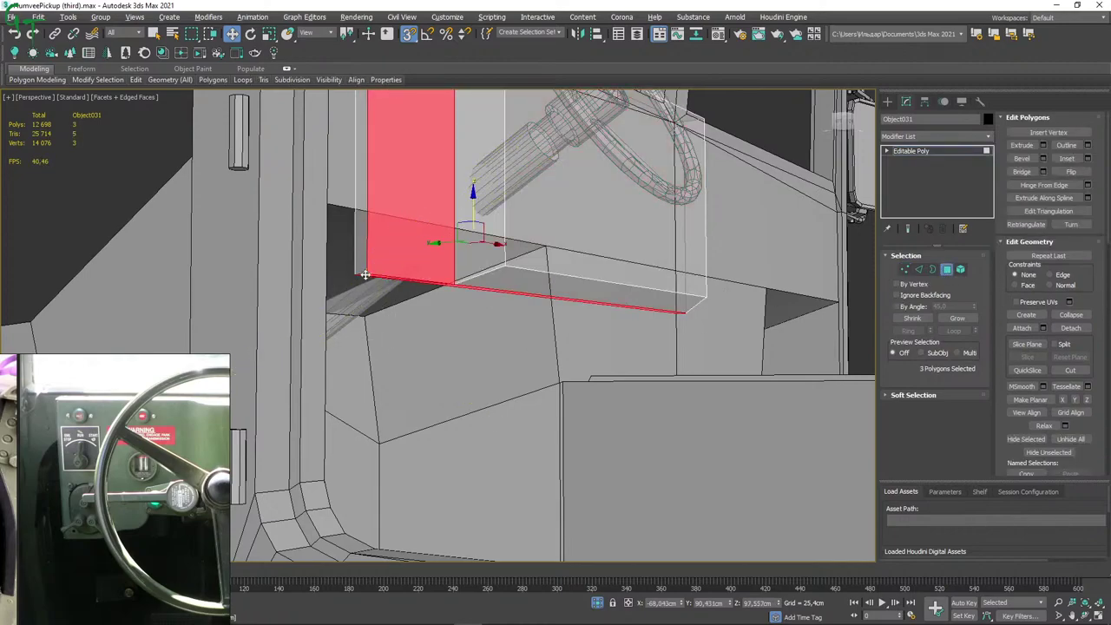
pyautogui.keyDown('alt'); pyautogui.moveTo(436, 337); pyautogui.dragTo(429, 338, button='middle'); pyautogui.keyUp('alt')
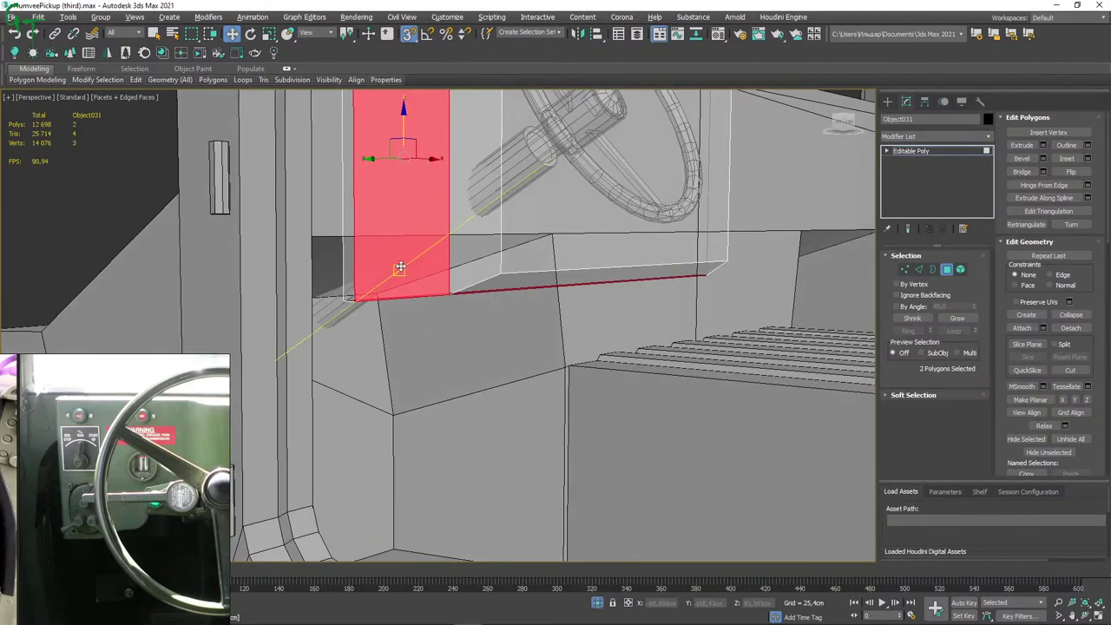
pyautogui.click(221, 292)
pyautogui.moveTo(573, 373)
pyautogui.keyDown('alt'); pyautogui.mouseDown(button='middle')
pyautogui.moveTo(556, 380)
pyautogui.moveTo(526, 360)
pyautogui.moveTo(436, 436)
pyautogui.mouseUp(button='middle'); pyautogui.keyUp('alt')
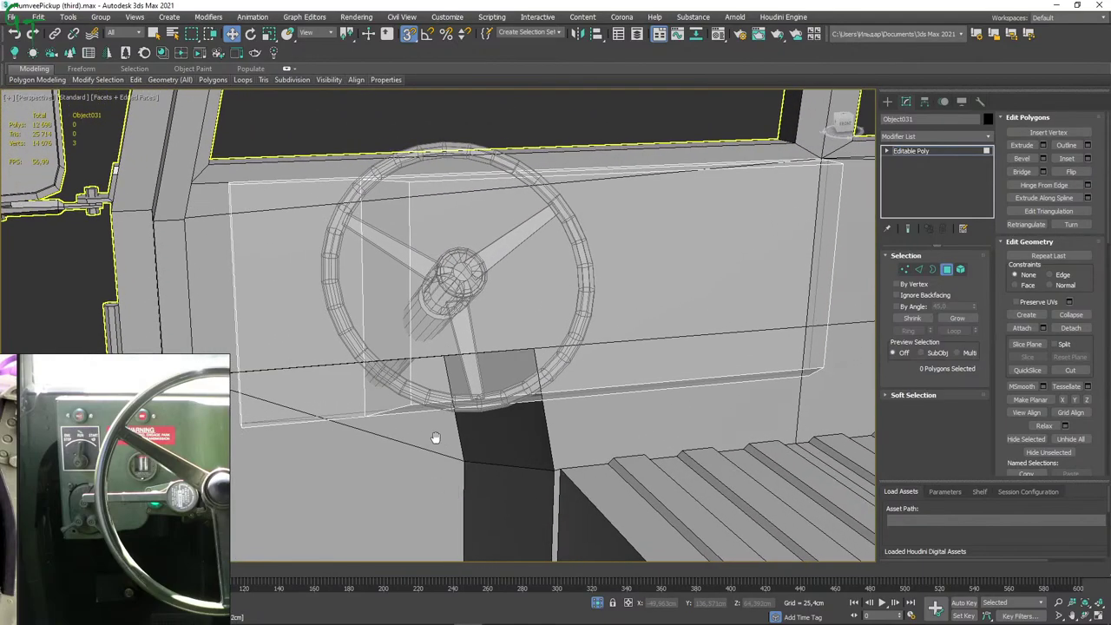
pyautogui.moveTo(436, 438)
pyautogui.mouseDown(button='middle')
pyautogui.moveTo(449, 410)
pyautogui.moveTo(432, 395)
pyautogui.moveTo(499, 393)
pyautogui.moveTo(469, 398)
pyautogui.mouseUp(button='middle')
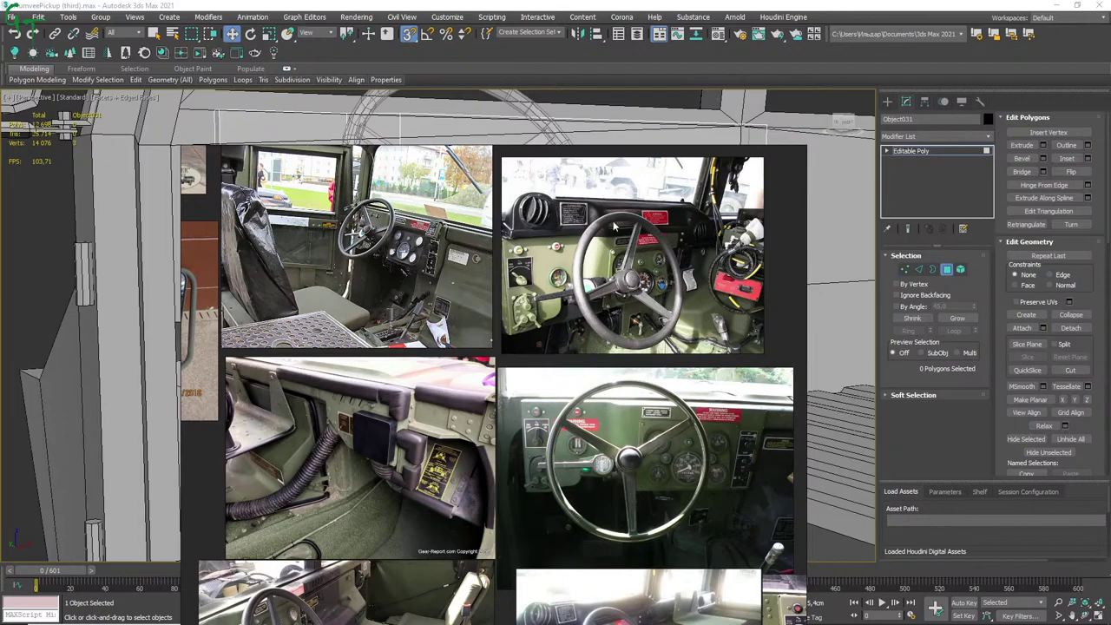
pyautogui.scroll(5, 577, 214)
pyautogui.scroll(3, 575, 210)
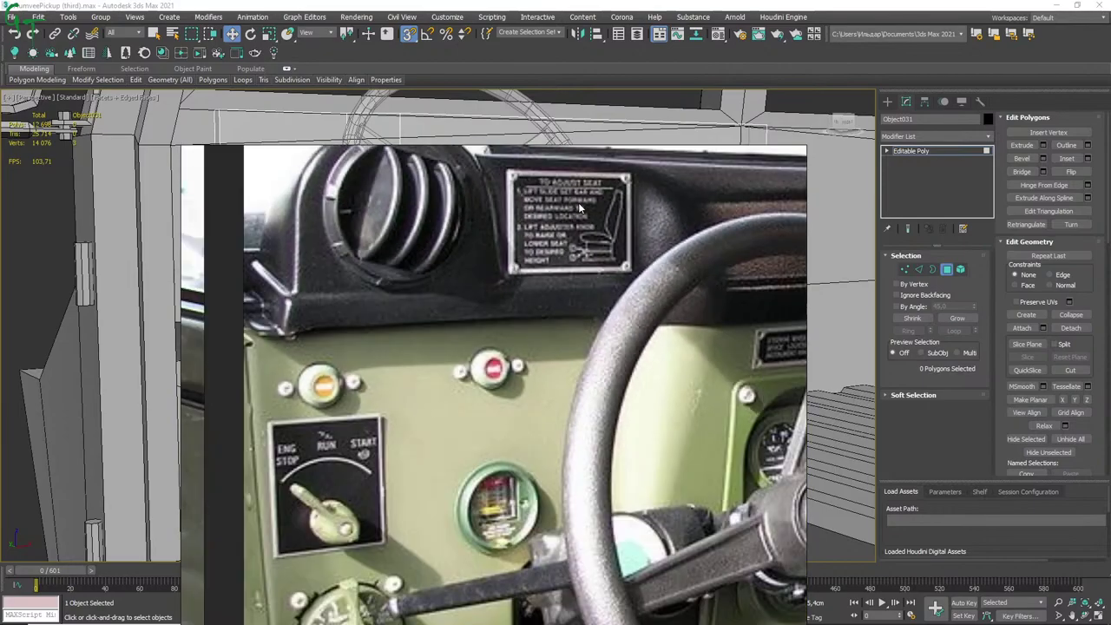
pyautogui.scroll(-3, 540, 234)
pyautogui.scroll(2, 620, 272)
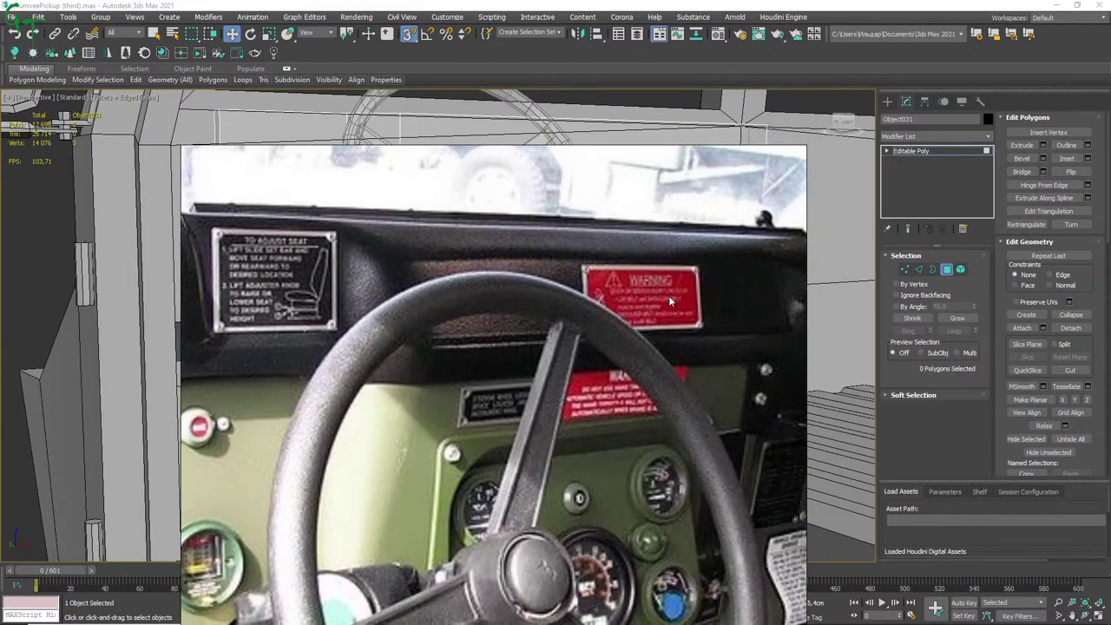
pyautogui.scroll(-4, 669, 296)
pyautogui.scroll(1, 670, 278)
pyautogui.scroll(1, 672, 264)
pyautogui.scroll(1, 673, 258)
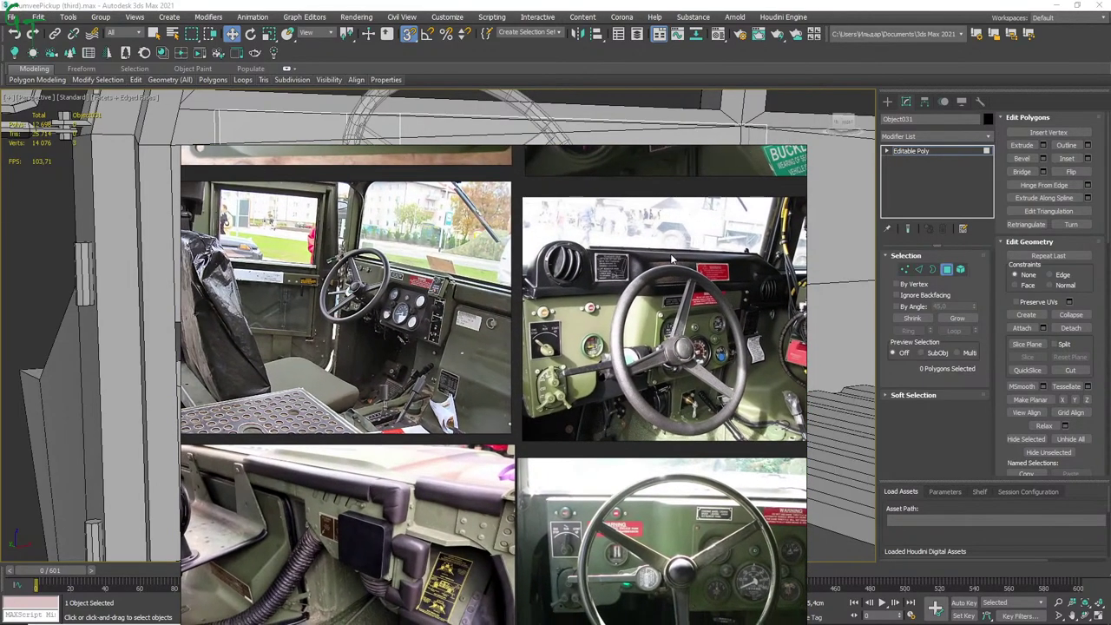
pyautogui.scroll(-1, 479, 275)
pyautogui.scroll(1, 449, 279)
pyautogui.scroll(1, 390, 277)
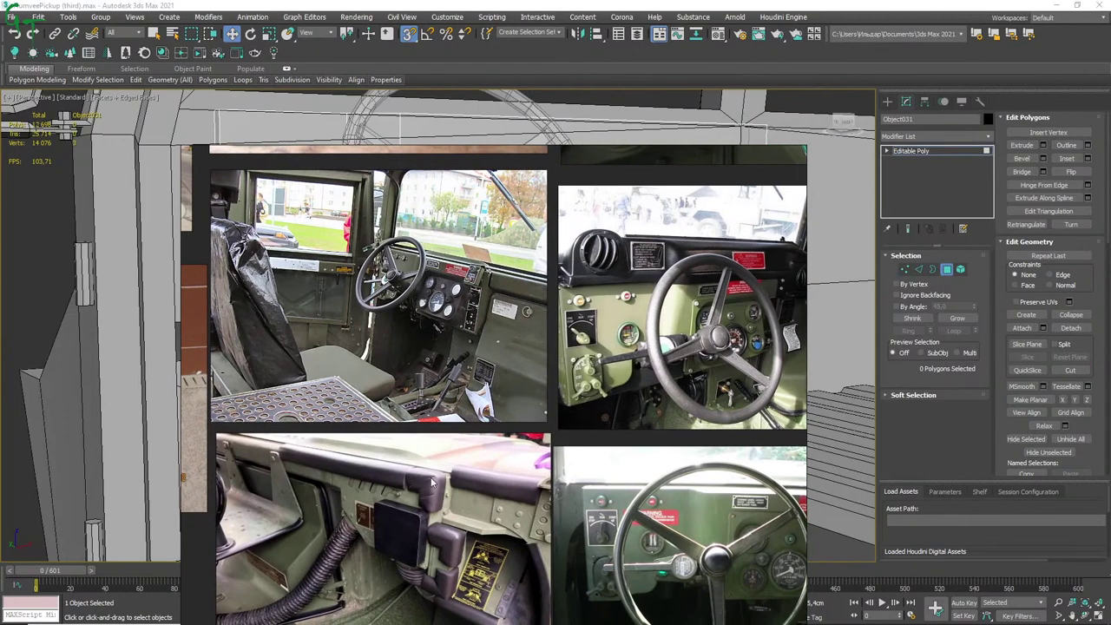
pyautogui.scroll(-2, 433, 483)
pyautogui.scroll(-1, 433, 473)
pyautogui.scroll(-1, 434, 460)
pyautogui.scroll(-1, 437, 443)
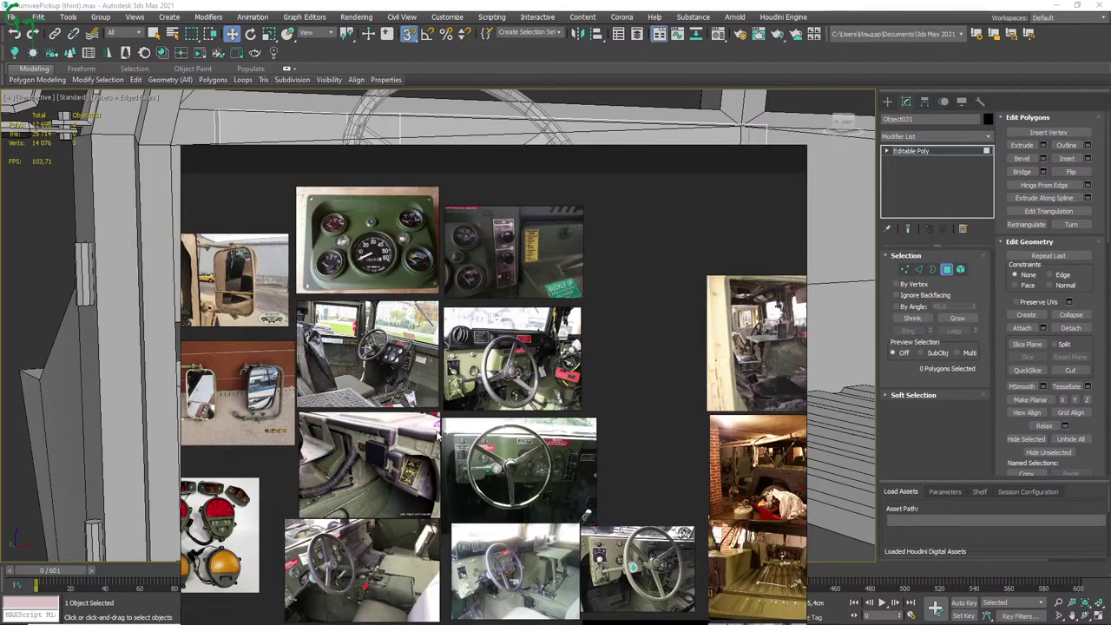
pyautogui.scroll(1, 454, 458)
pyautogui.scroll(2, 474, 395)
pyautogui.scroll(1, 518, 482)
pyautogui.scroll(1, 501, 515)
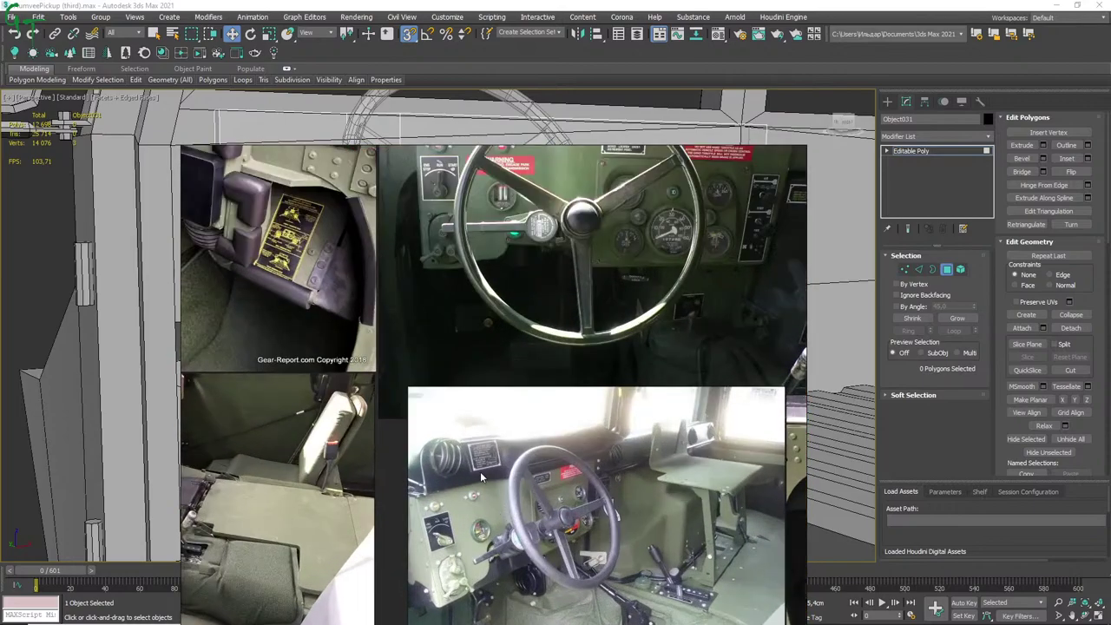
pyautogui.scroll(-1, 549, 453)
pyautogui.scroll(-1, 552, 482)
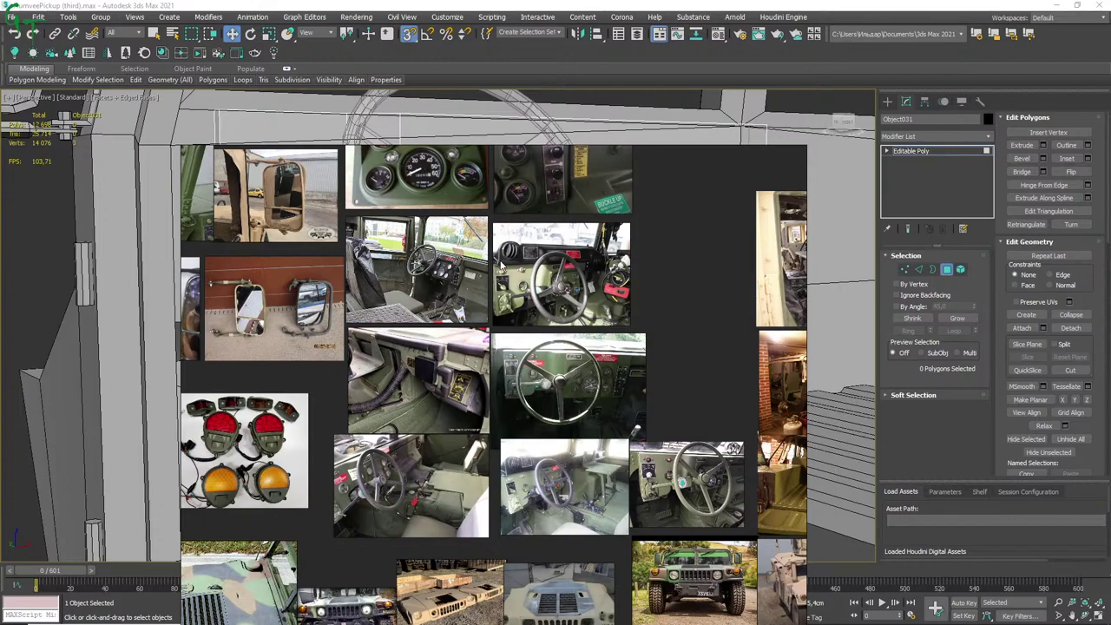
pyautogui.scroll(3, 514, 332)
pyautogui.moveTo(514, 333); pyautogui.dragTo(517, 298, button='middle')
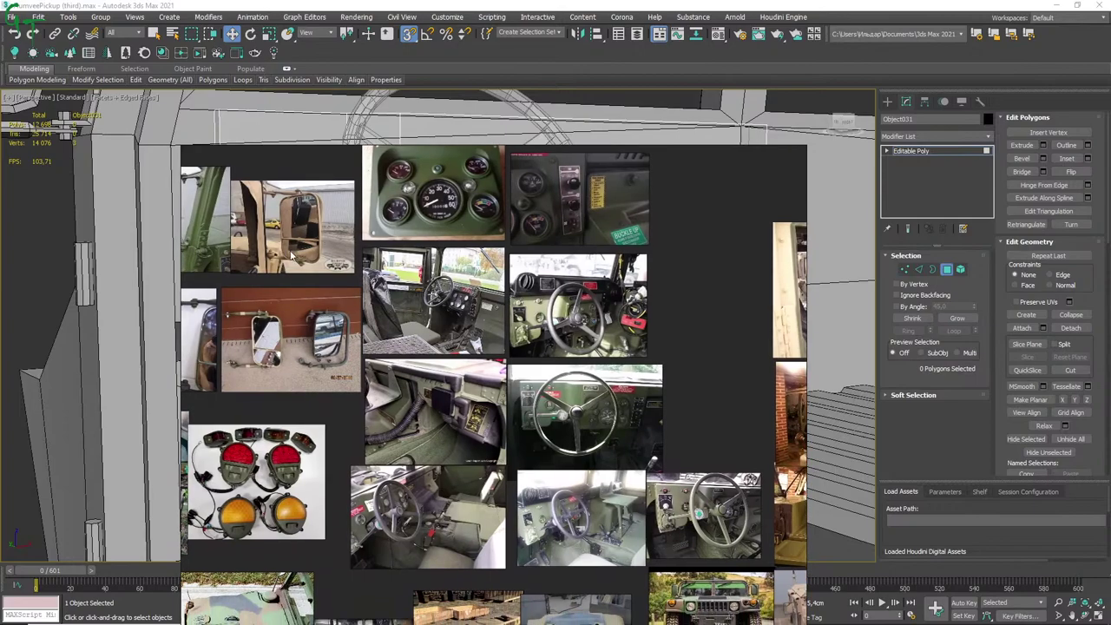
pyautogui.moveTo(292, 254); pyautogui.dragTo(467, 315, button='middle')
pyautogui.scroll(4, 463, 328)
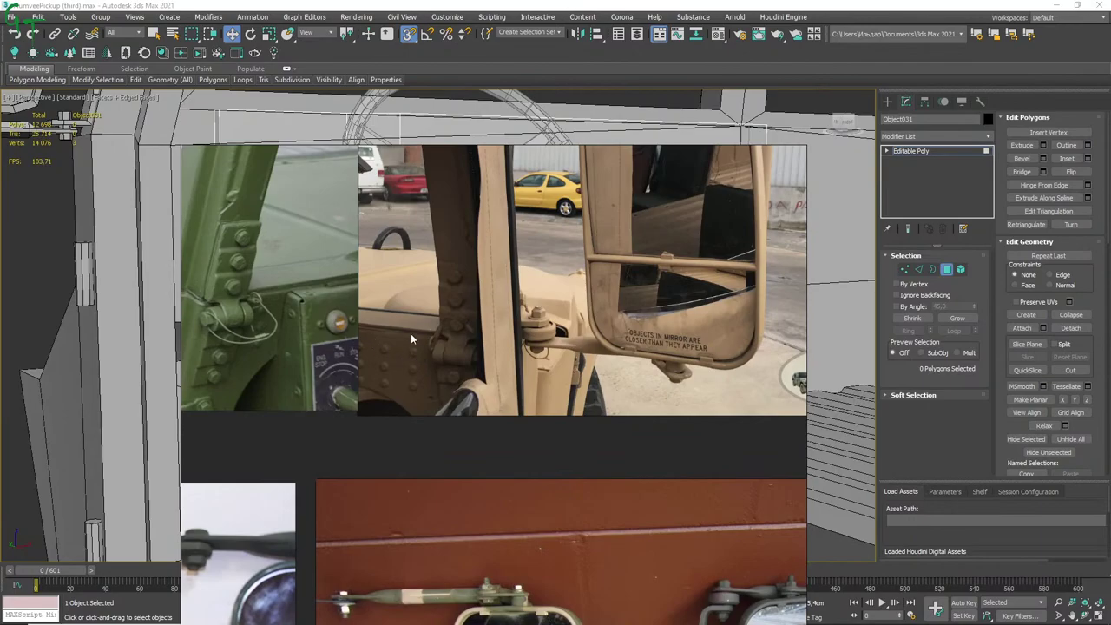
pyautogui.scroll(-5, 385, 326)
pyautogui.scroll(3, 363, 318)
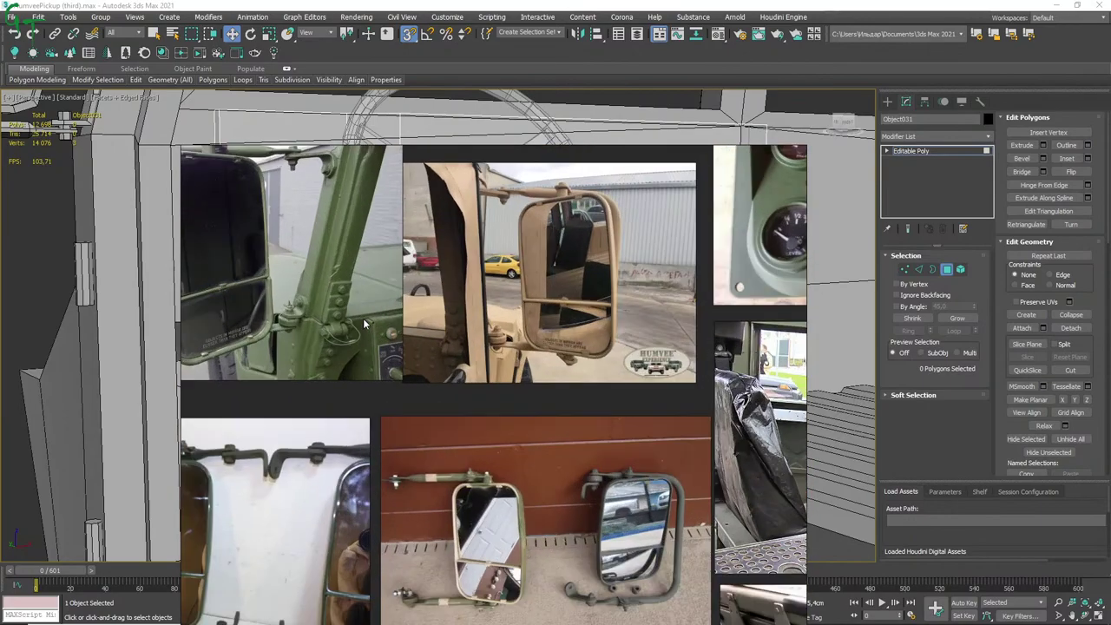
pyautogui.scroll(2, 405, 348)
pyautogui.scroll(-2, 407, 406)
pyautogui.scroll(-1, 405, 407)
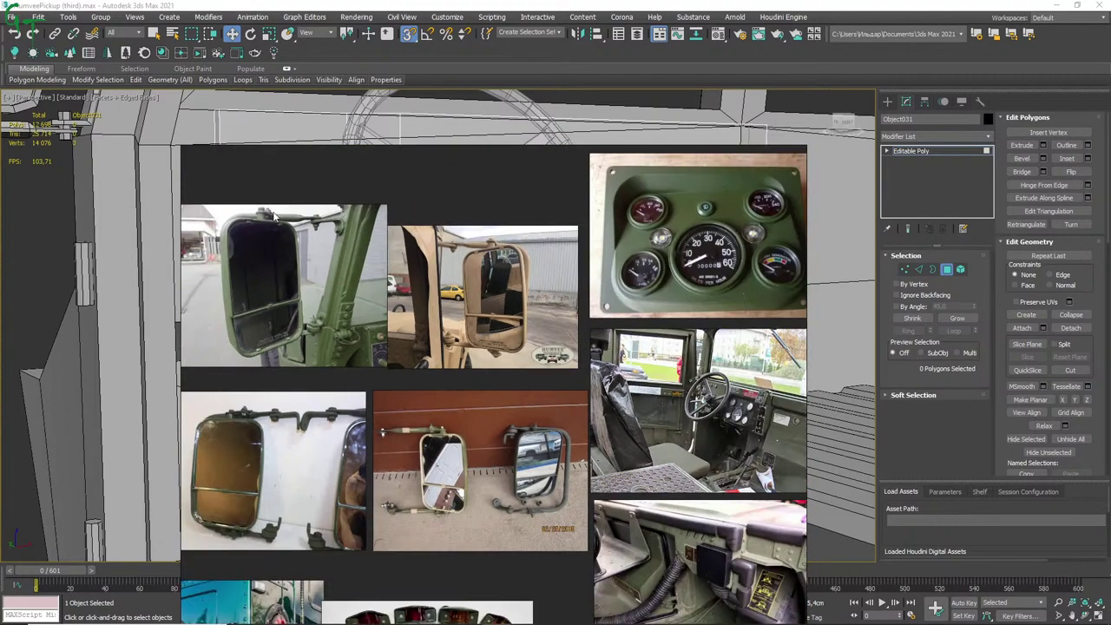
pyautogui.scroll(-3, 405, 401)
pyautogui.scroll(3, 303, 278)
pyautogui.scroll(1, 301, 281)
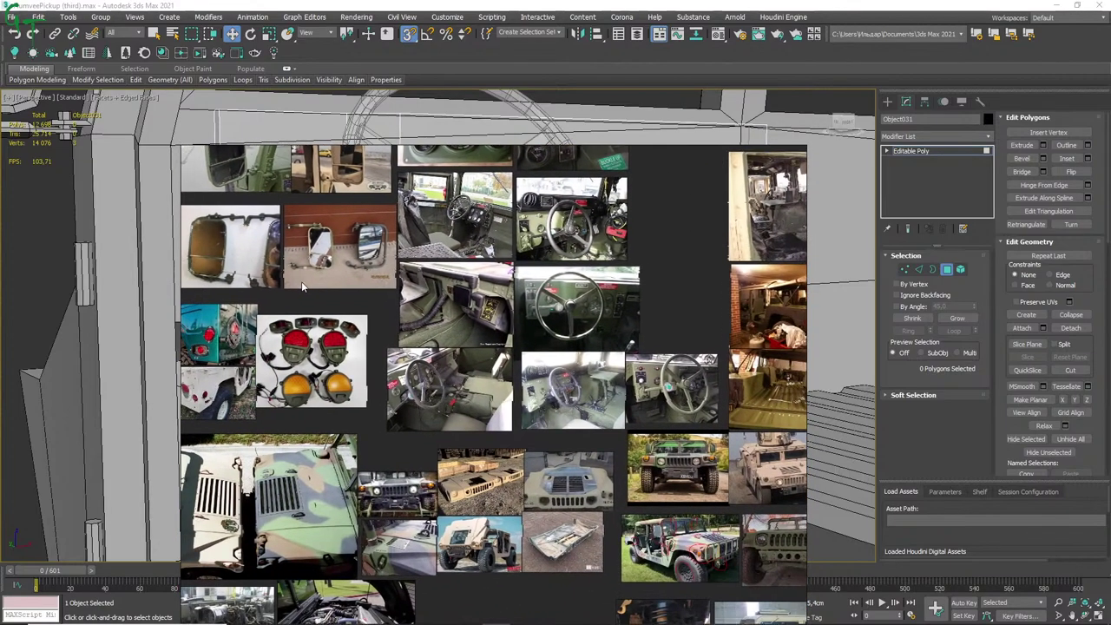
pyautogui.scroll(-1, 313, 304)
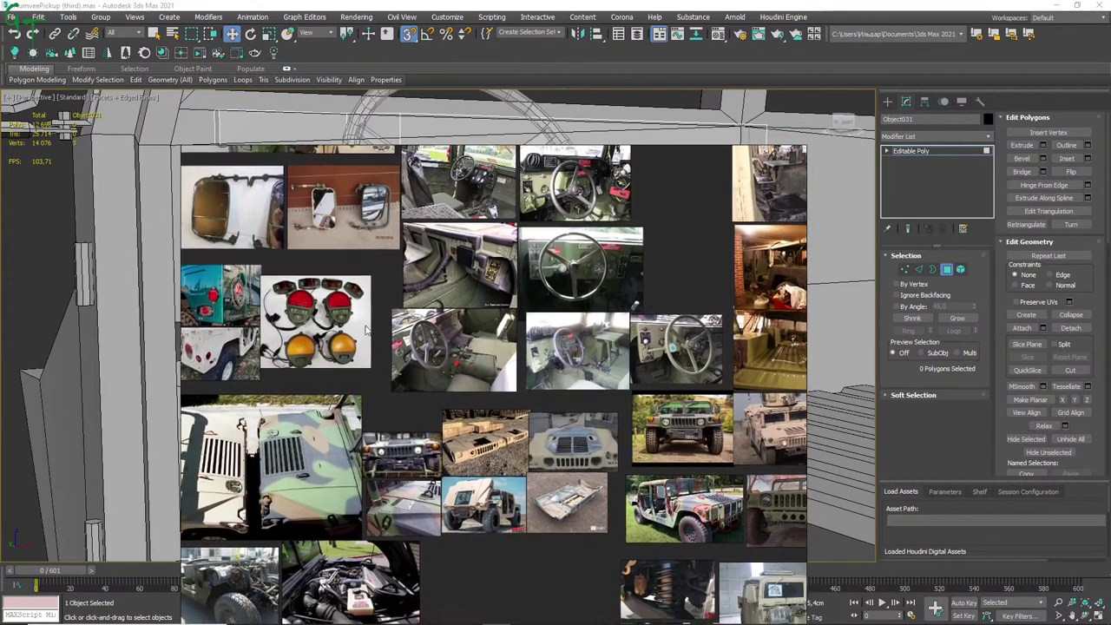
pyautogui.scroll(1, 293, 318)
pyautogui.moveTo(573, 357)
pyautogui.mouseDown(button='middle')
pyautogui.moveTo(400, 301)
pyautogui.moveTo(515, 418)
pyautogui.moveTo(486, 363)
pyautogui.mouseUp(button='middle')
pyautogui.scroll(1, 515, 419)
pyautogui.scroll(2, 515, 418)
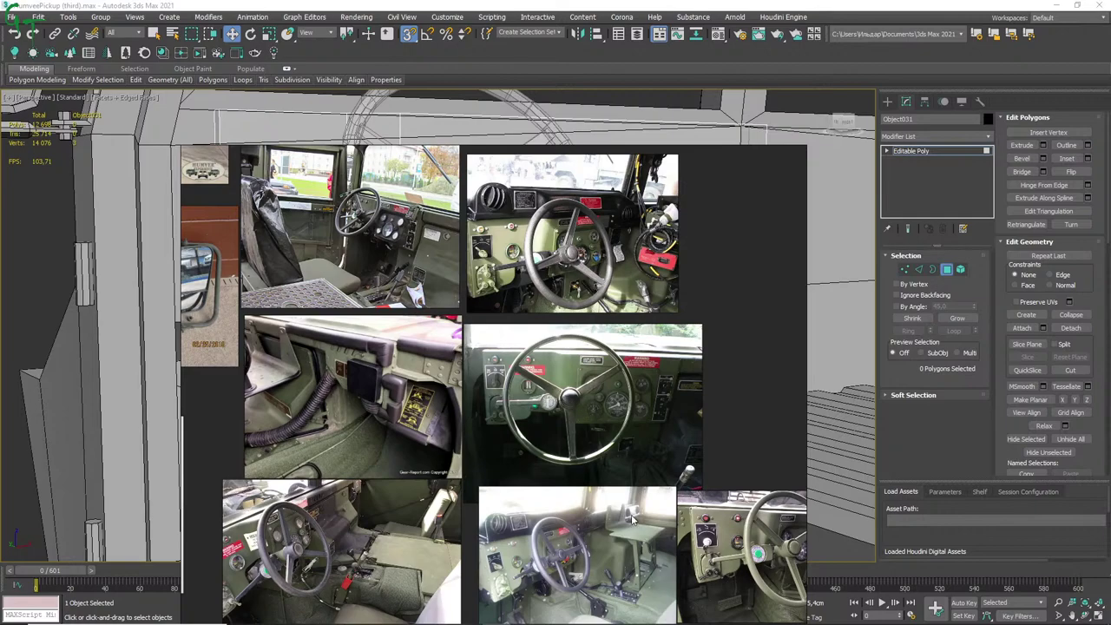
pyautogui.scroll(2, 328, 516)
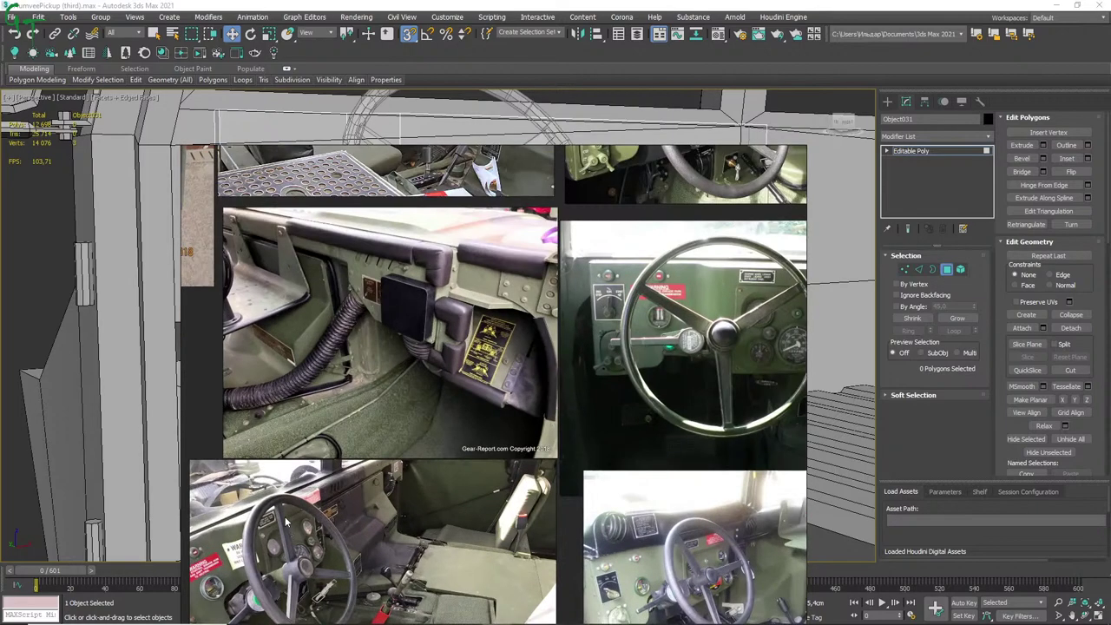
pyautogui.scroll(2, 329, 516)
pyautogui.moveTo(332, 530); pyautogui.dragTo(490, 465, button='middle')
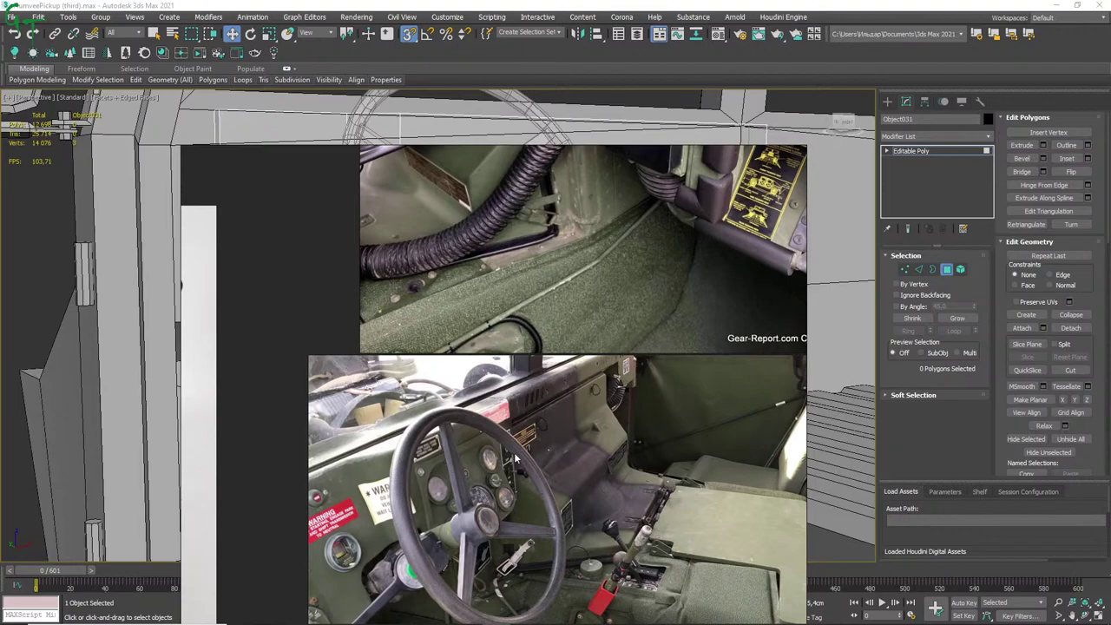
pyautogui.moveTo(573, 389)
pyautogui.mouseDown(button='middle')
pyautogui.moveTo(366, 332)
pyautogui.moveTo(313, 350)
pyautogui.moveTo(375, 347)
pyautogui.mouseUp(button='middle')
pyautogui.scroll(-2, 381, 372)
pyautogui.scroll(-2, 238, 443)
pyautogui.scroll(2, 365, 340)
pyautogui.scroll(1, 379, 303)
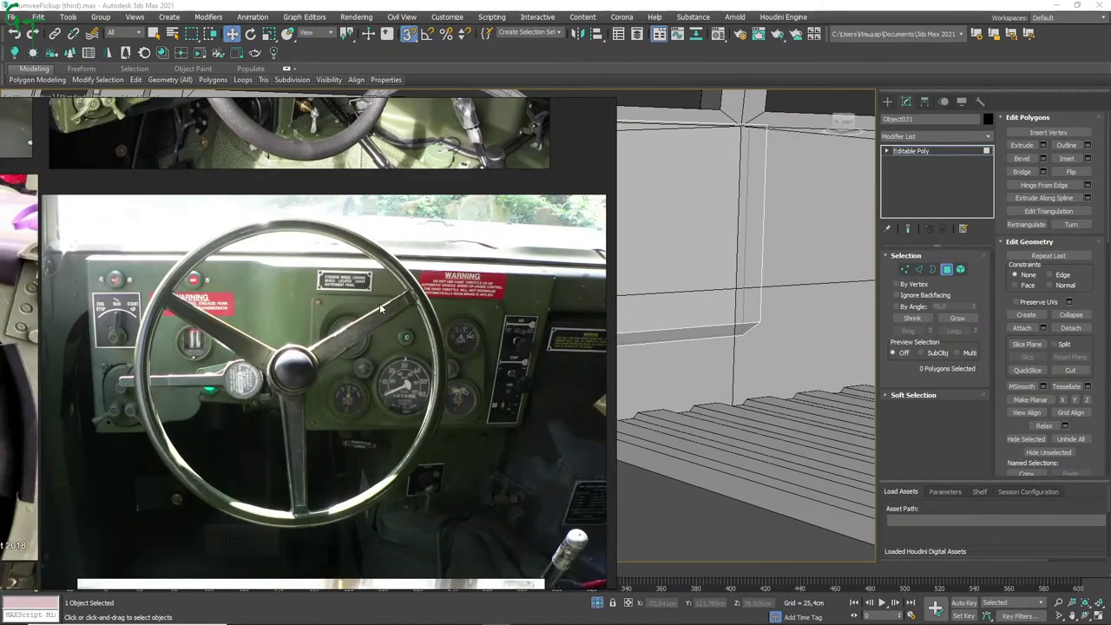
pyautogui.scroll(1, 410, 317)
pyautogui.scroll(-2, 412, 321)
pyautogui.scroll(1, 387, 326)
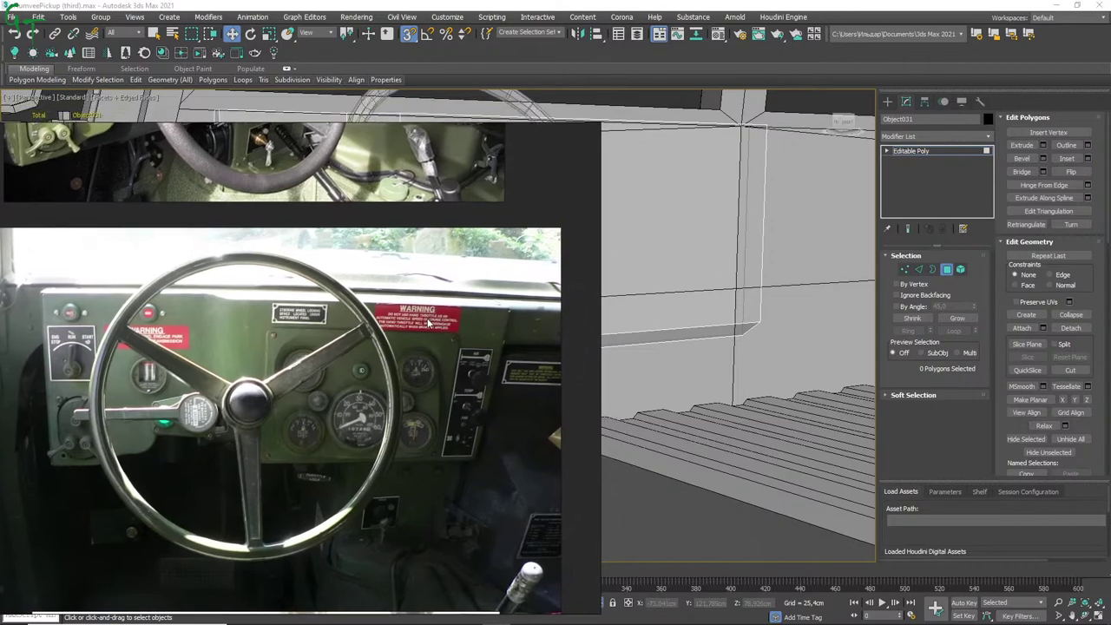
pyautogui.scroll(2, 415, 331)
pyautogui.moveTo(416, 331)
pyautogui.mouseDown(button='middle')
pyautogui.moveTo(377, 349)
pyautogui.moveTo(348, 338)
pyautogui.moveTo(386, 290)
pyautogui.moveTo(499, 304)
pyautogui.mouseUp(button='middle')
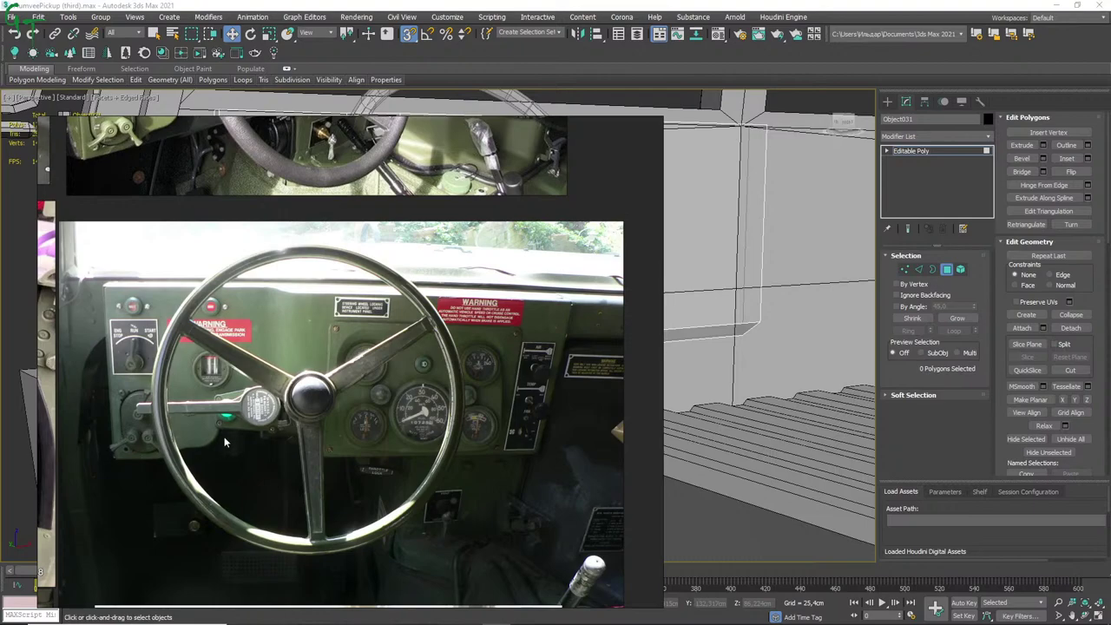
pyautogui.moveTo(274, 404)
pyautogui.mouseDown(button='middle')
pyautogui.moveTo(396, 477)
pyautogui.moveTo(403, 345)
pyautogui.mouseUp(button='middle')
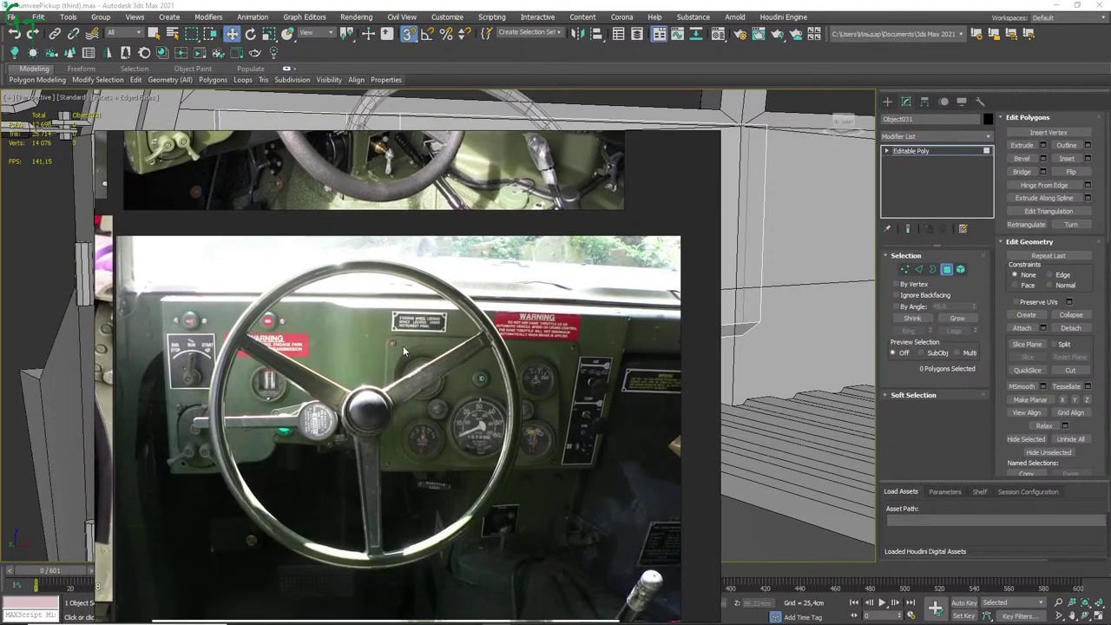
pyautogui.scroll(-3, 403, 346)
pyautogui.scroll(1, 396, 319)
pyautogui.scroll(1, 400, 313)
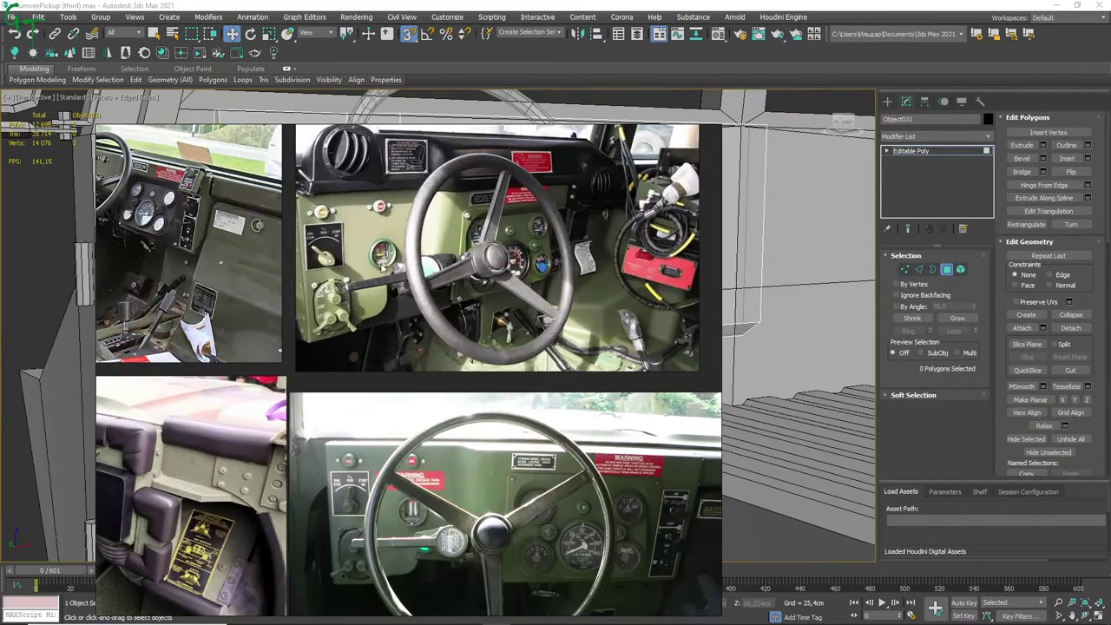
pyautogui.scroll(1, 404, 295)
pyautogui.scroll(1, 420, 299)
pyautogui.moveTo(421, 300); pyautogui.dragTo(382, 337, button='middle')
pyautogui.scroll(-1, 382, 337)
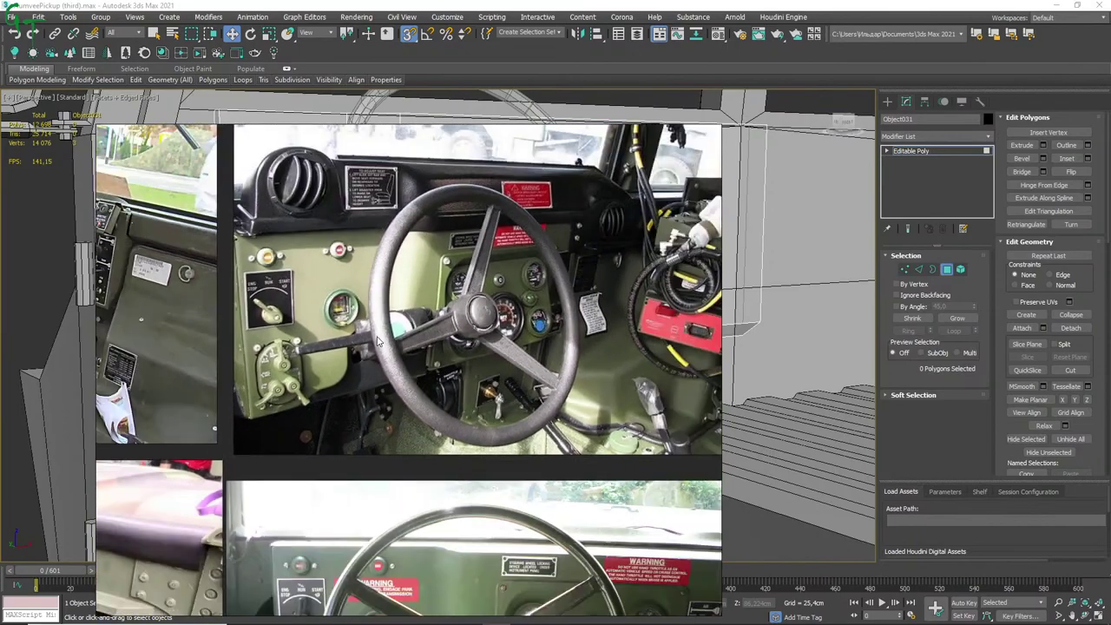
pyautogui.scroll(-1, 369, 334)
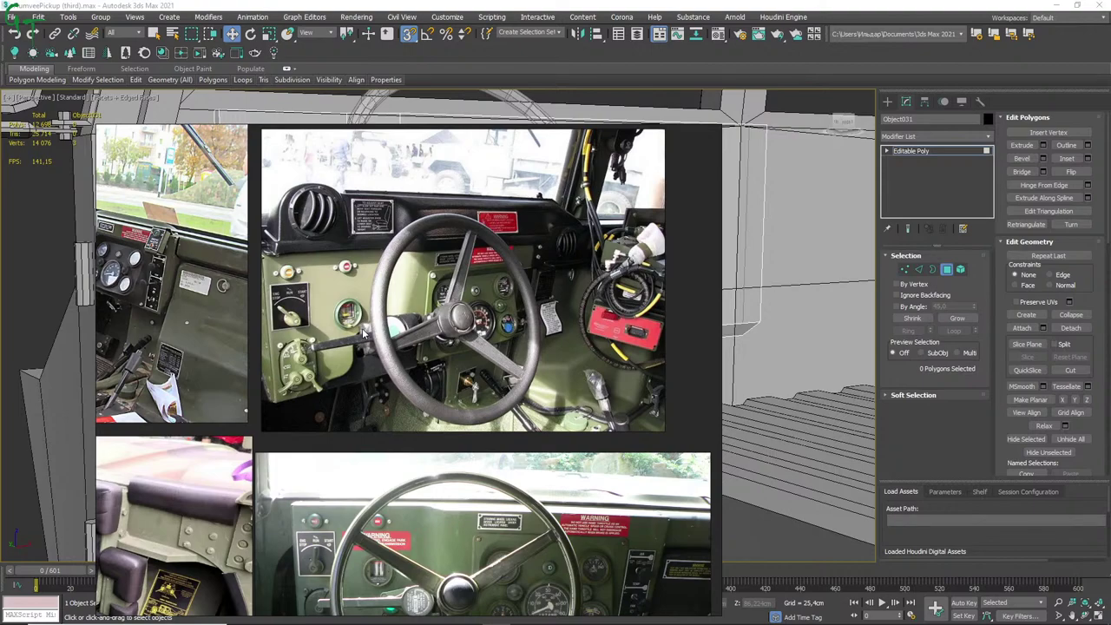
pyautogui.moveTo(365, 346)
pyautogui.mouseDown(button='middle')
pyautogui.moveTo(473, 334)
pyautogui.moveTo(484, 316)
pyautogui.mouseUp(button='middle')
pyautogui.scroll(-1, 374, 347)
pyautogui.scroll(-1, 380, 339)
pyautogui.scroll(1, 381, 339)
pyautogui.scroll(1, 473, 334)
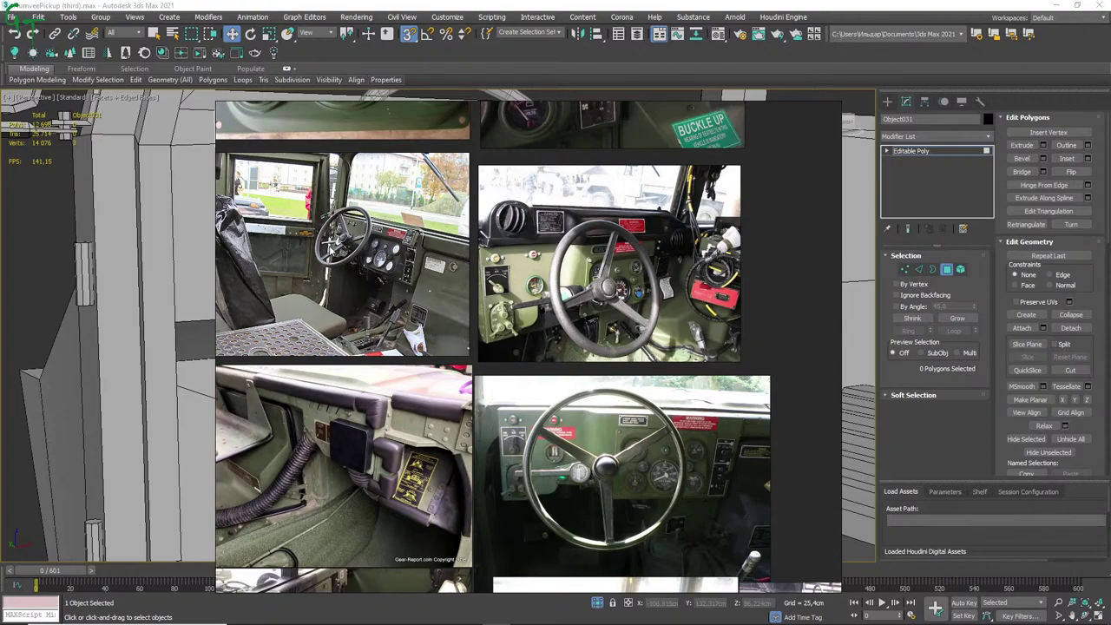
# Frame one dashboard photo in the PureRef board and drag the board to the bottom-left corner.
pyautogui.moveTo(332, 247); pyautogui.dragTo(371, 330, button='middle')
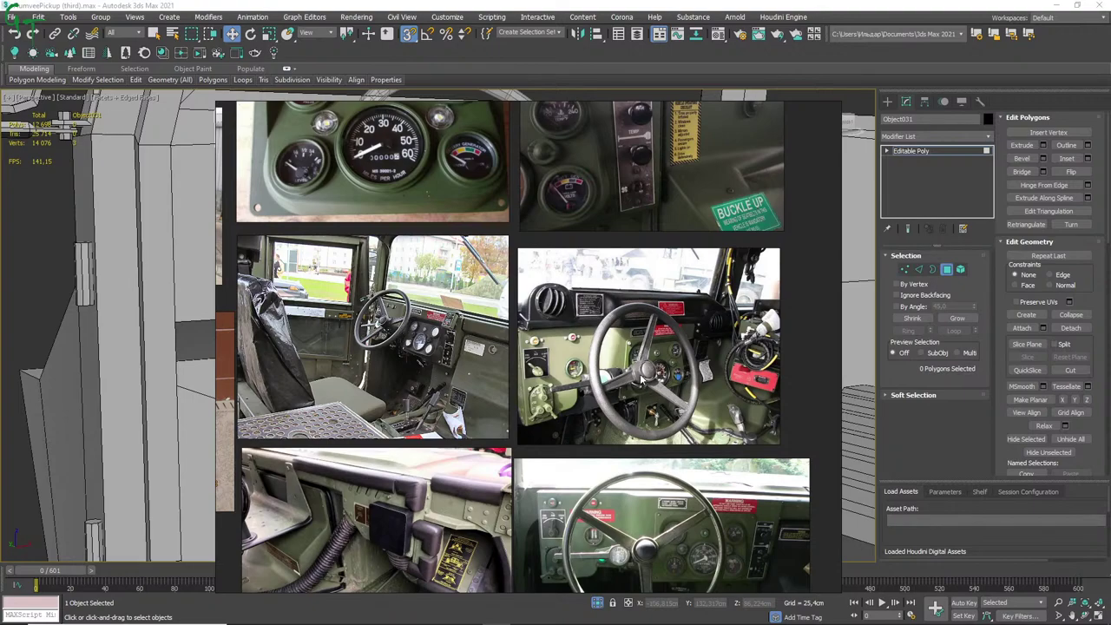
pyautogui.scroll(1, 642, 380)
pyautogui.scroll(1, 642, 380)
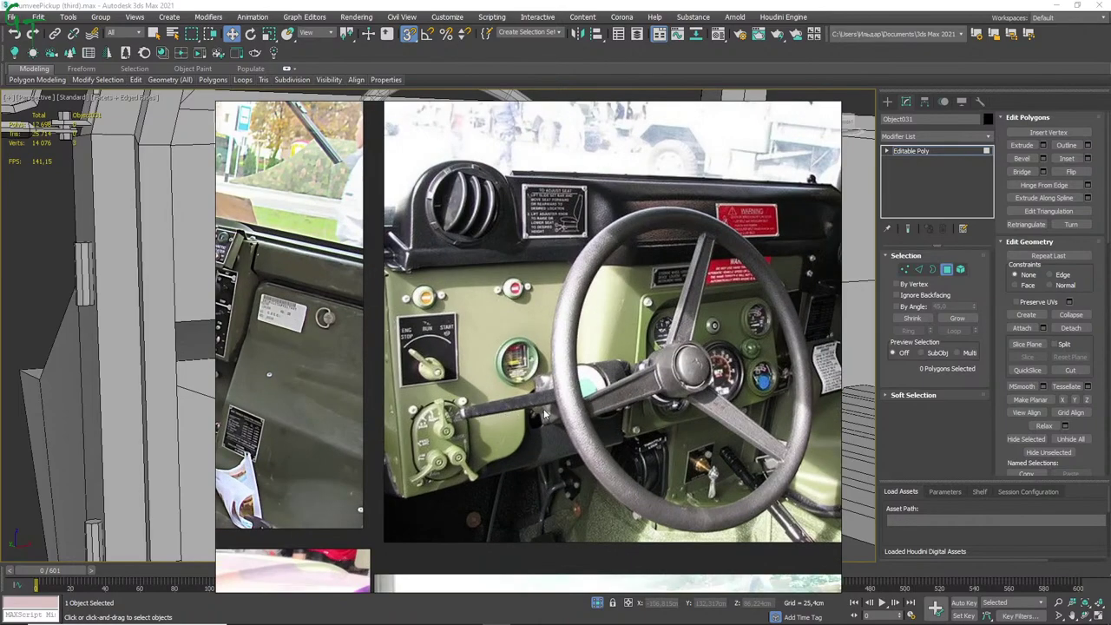
pyautogui.scroll(-1, 526, 401)
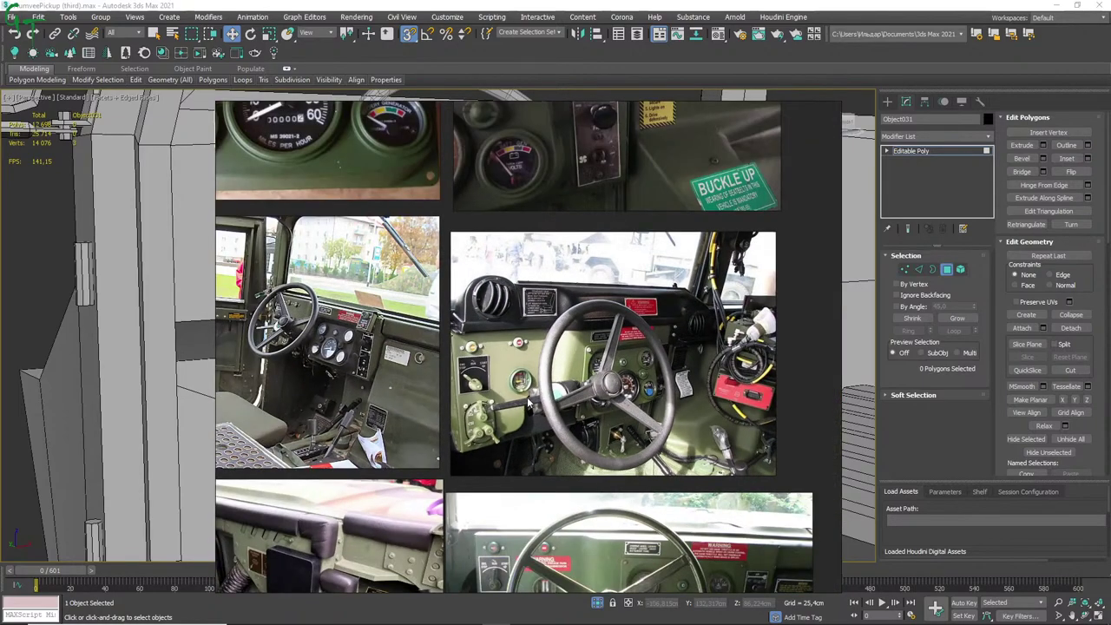
pyautogui.scroll(-1, 526, 401)
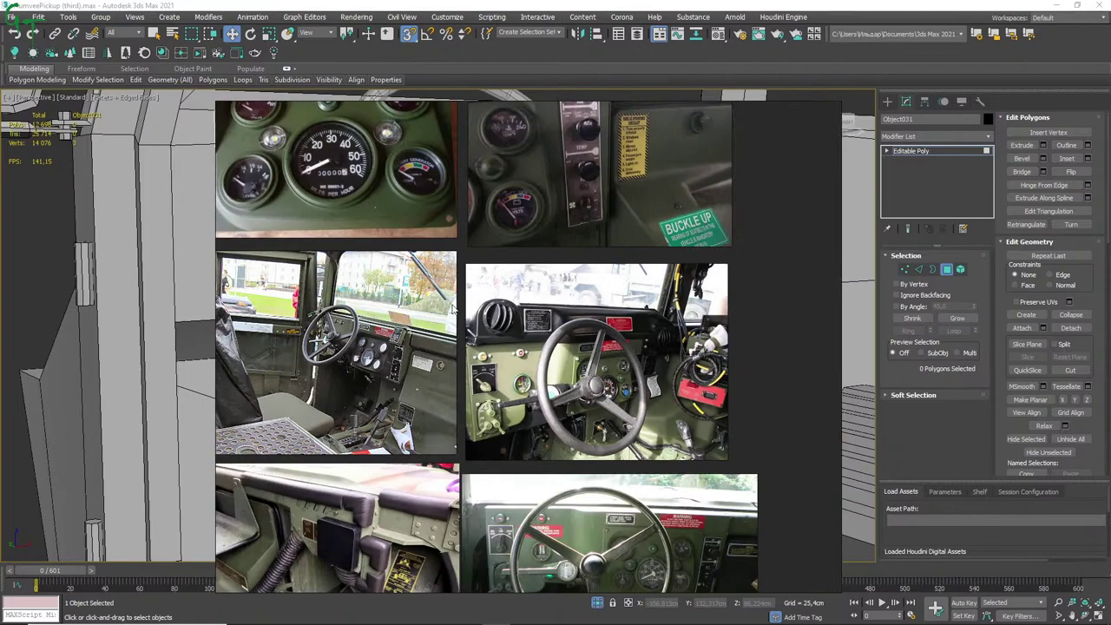
pyautogui.moveTo(596, 408); pyautogui.dragTo(572, 332, button='middle')
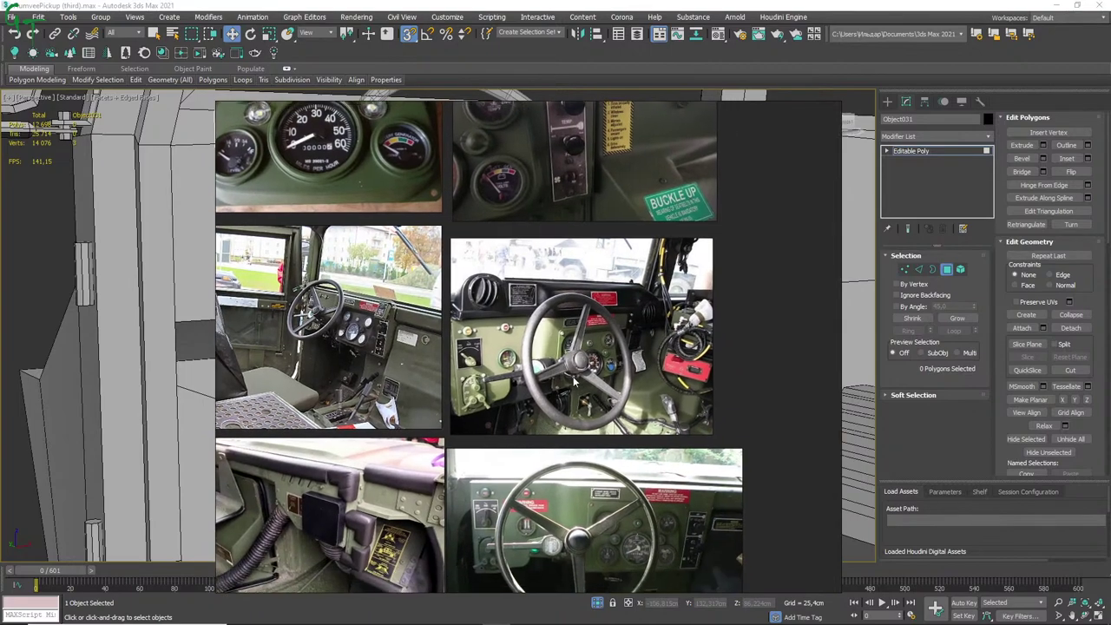
pyautogui.moveTo(594, 460); pyautogui.dragTo(562, 423, button='middle')
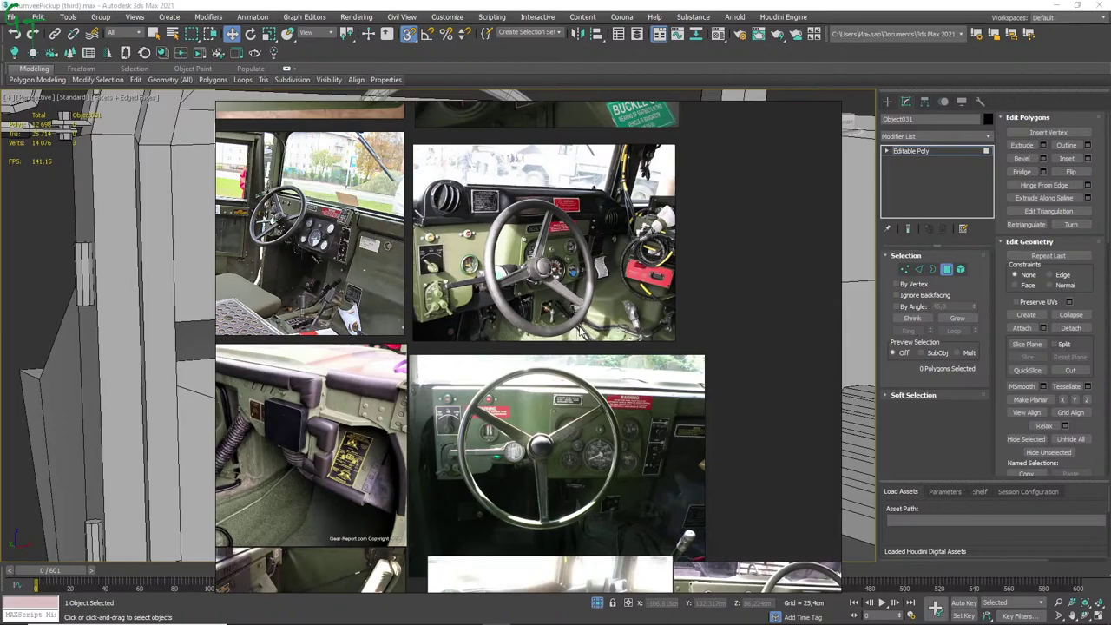
pyautogui.moveTo(580, 332); pyautogui.dragTo(618, 351)
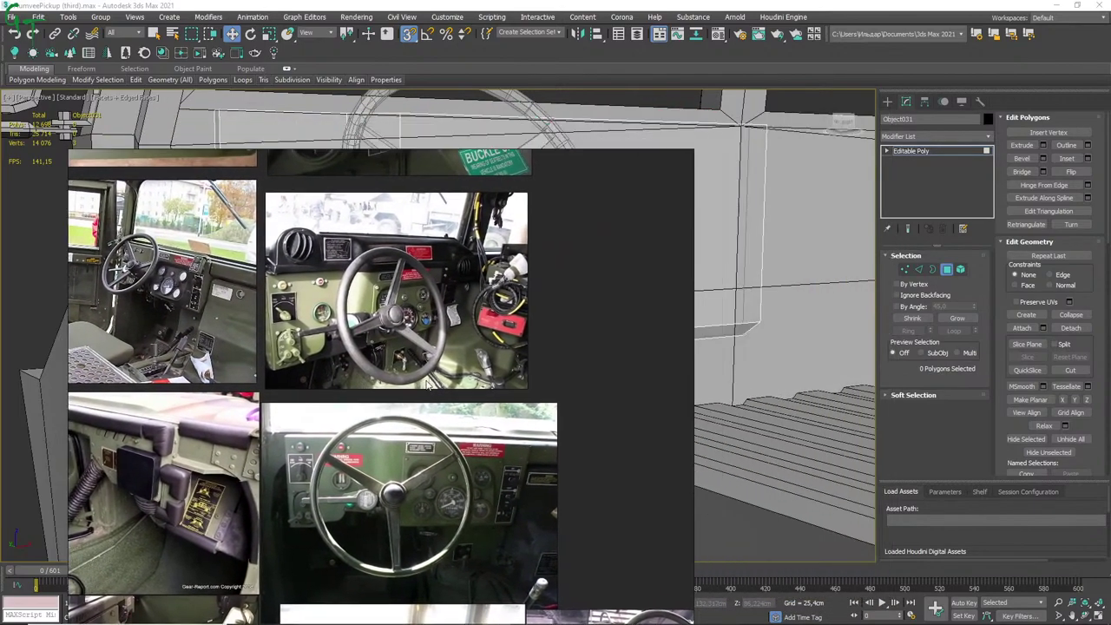
pyautogui.moveTo(618, 351)
pyautogui.mouseDown()
pyautogui.moveTo(487, 333)
pyautogui.moveTo(301, 520)
pyautogui.mouseUp()
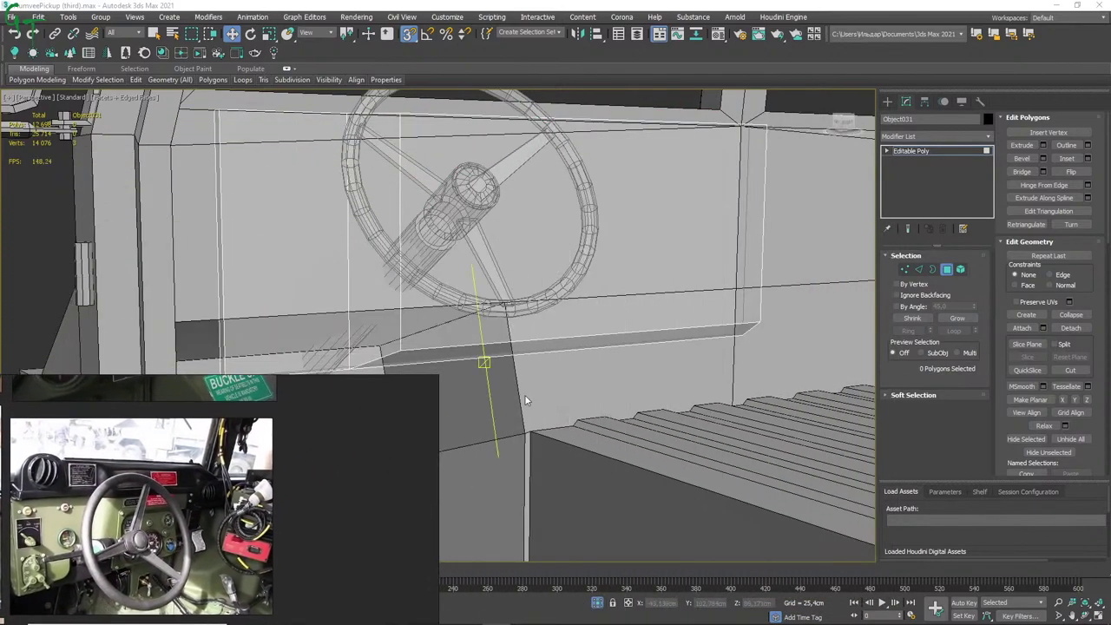
# Leave polygon editing of the housing, bring back the rest of the Humvee, and hide the chassis.
pyautogui.scroll(-5, 608, 335)
pyautogui.click(946, 269)
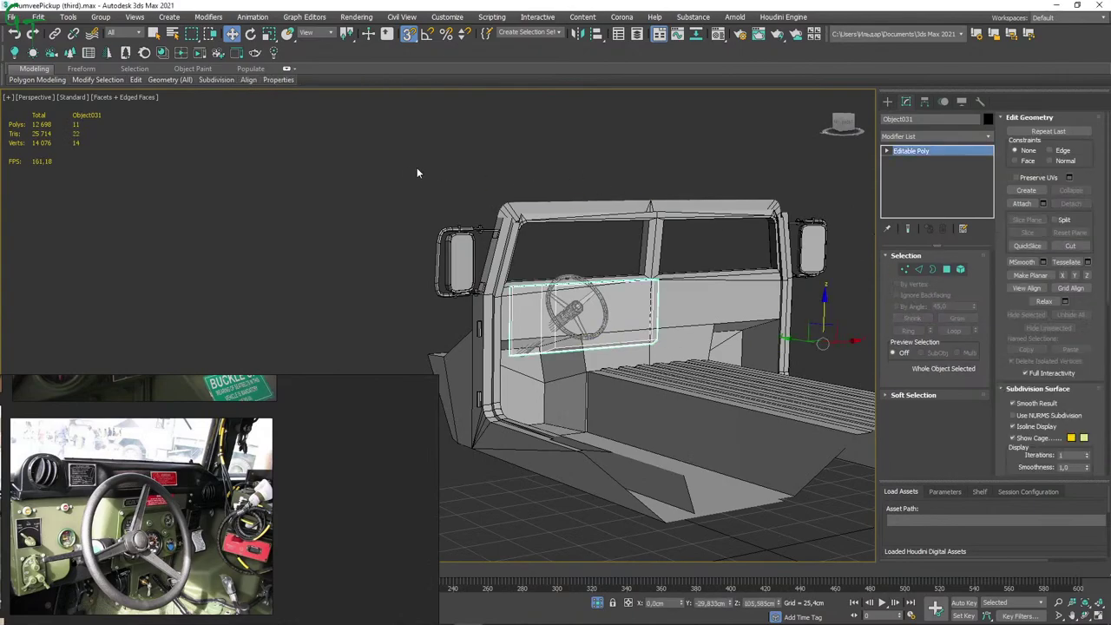
pyautogui.click(417, 168)
pyautogui.click(598, 603)
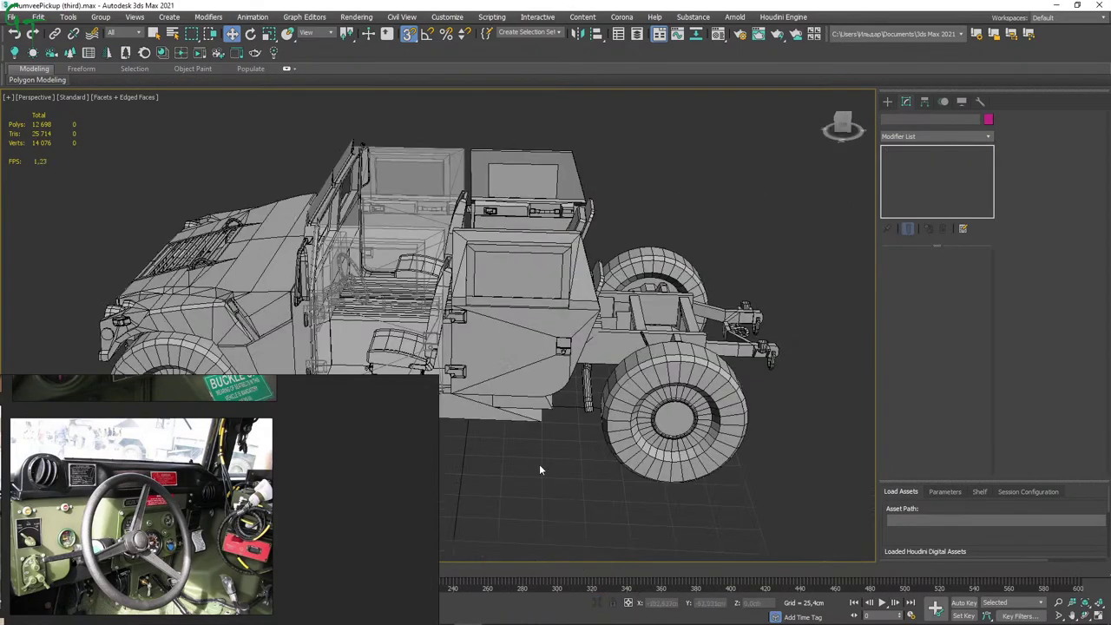
pyautogui.keyDown('alt'); pyautogui.moveTo(556, 390); pyautogui.dragTo(660, 391, button='middle'); pyautogui.keyUp('alt')
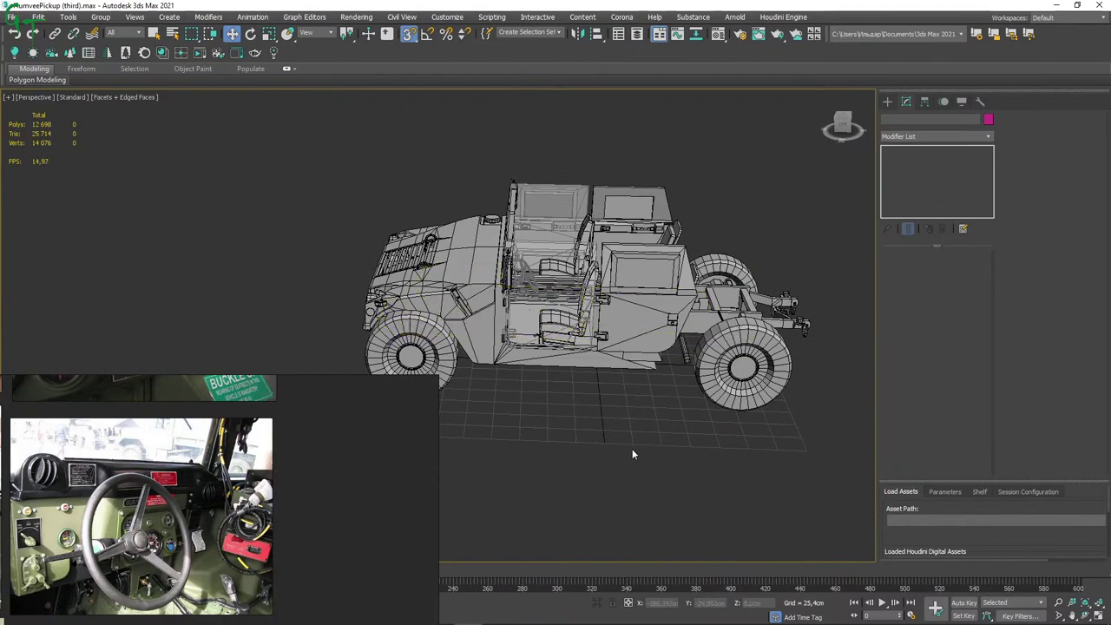
pyautogui.rightClick(632, 447)
pyautogui.moveTo(653, 424)
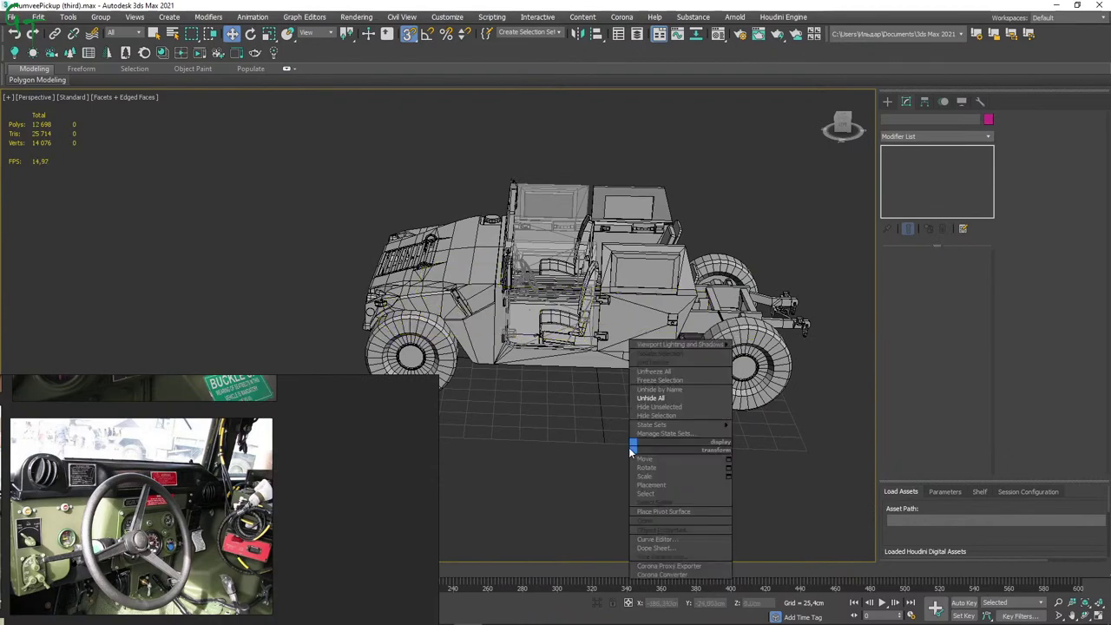
pyautogui.click(662, 417)
# Unhide all of body Line003's hidden roof and rear polygons, then exit polygon editing.
pyautogui.keyDown('alt'); pyautogui.moveTo(664, 412); pyautogui.dragTo(619, 415, button='middle'); pyautogui.keyUp('alt')
pyautogui.click(575, 301)
pyautogui.click(539, 255)
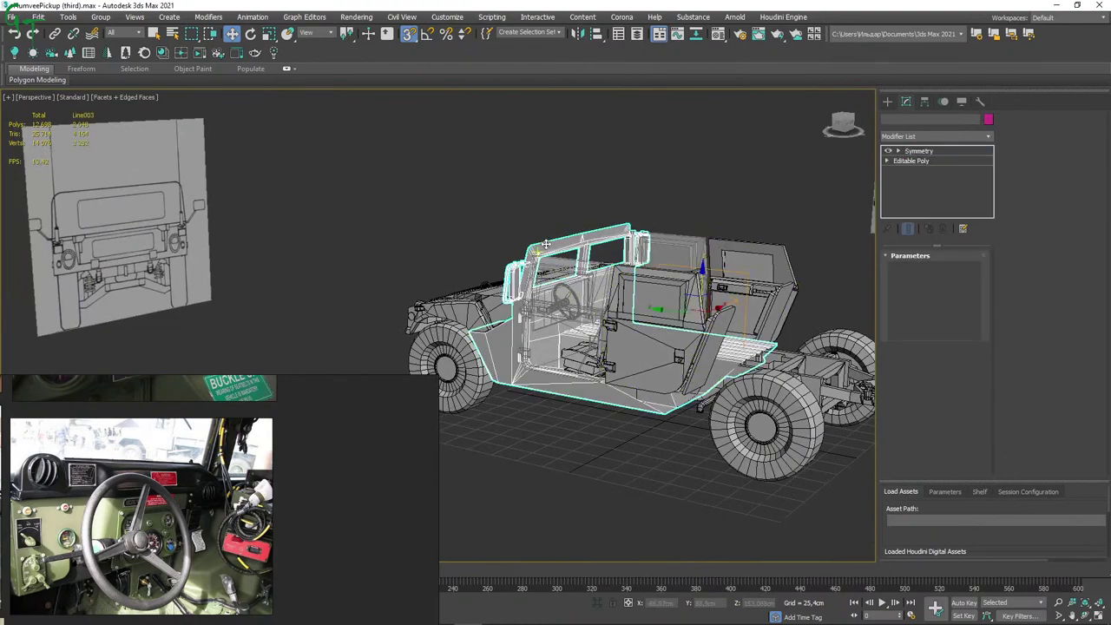
pyautogui.click(910, 162)
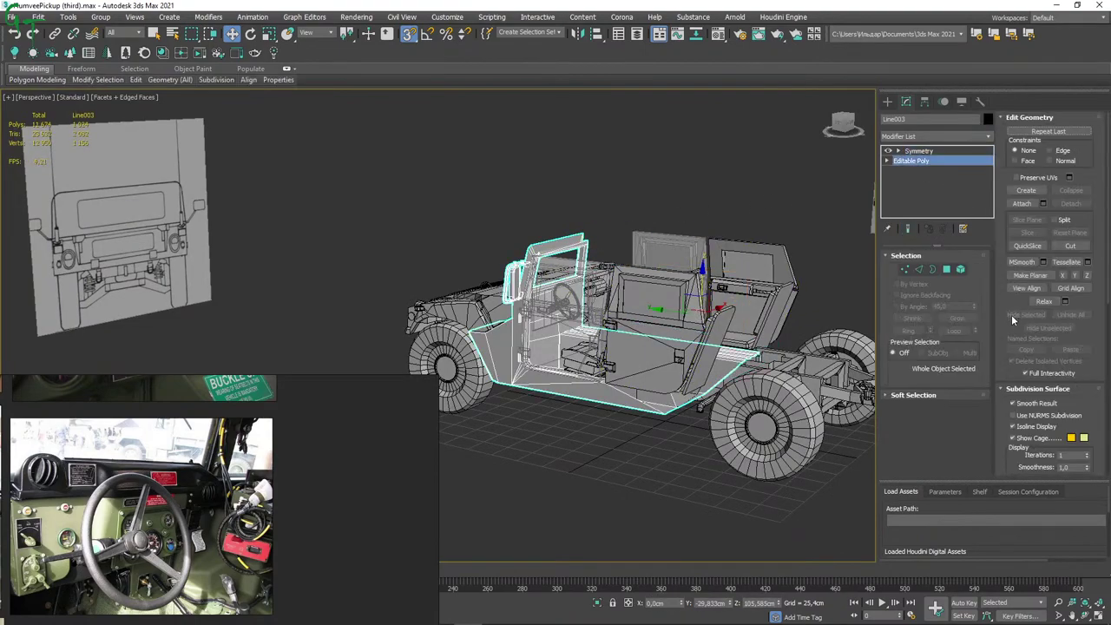
pyautogui.click(946, 270)
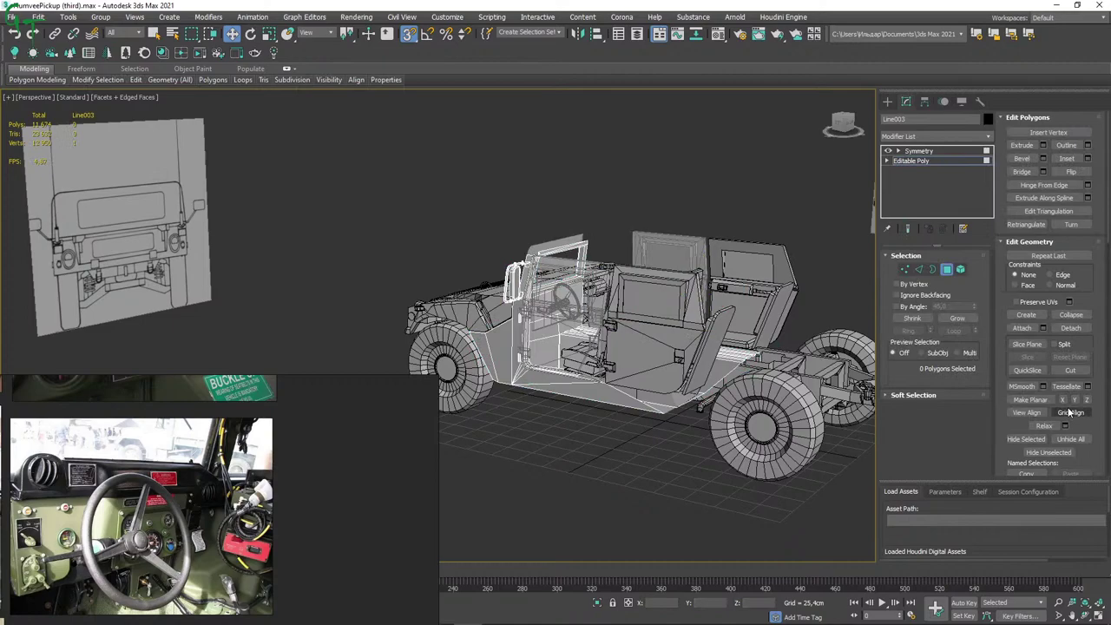
pyautogui.scroll(-3, 1064, 405)
pyautogui.click(1070, 388)
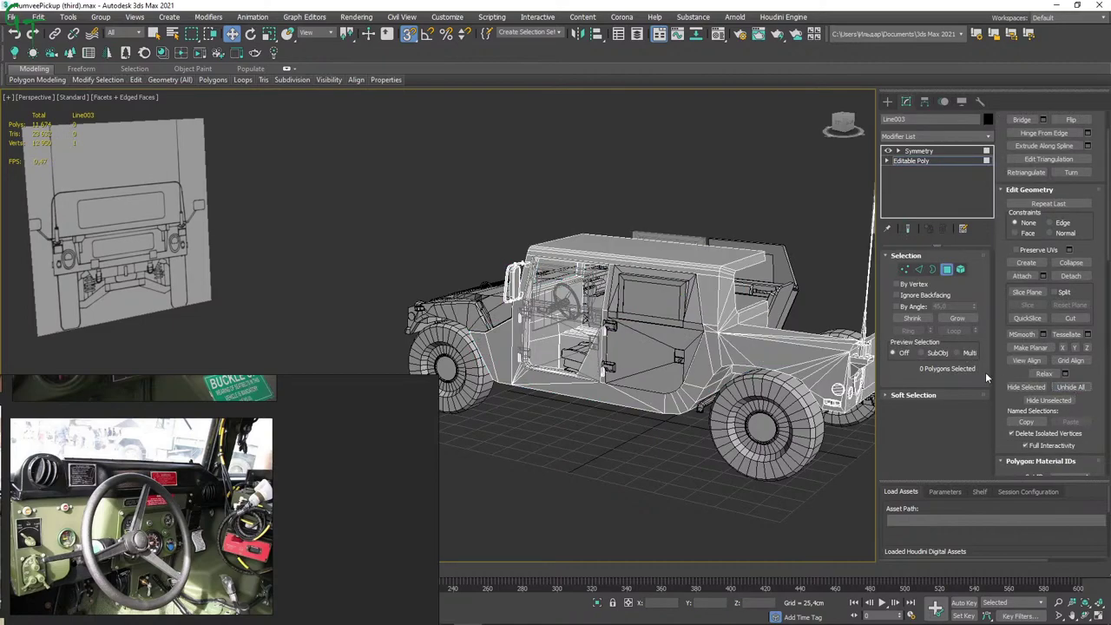
pyautogui.click(947, 270)
pyautogui.click(483, 187)
pyautogui.moveTo(483, 187)
pyautogui.keyDown('alt'); pyautogui.mouseDown(button='middle')
pyautogui.moveTo(461, 181)
pyautogui.moveTo(496, 168)
pyautogui.mouseUp(button='middle'); pyautogui.keyUp('alt')
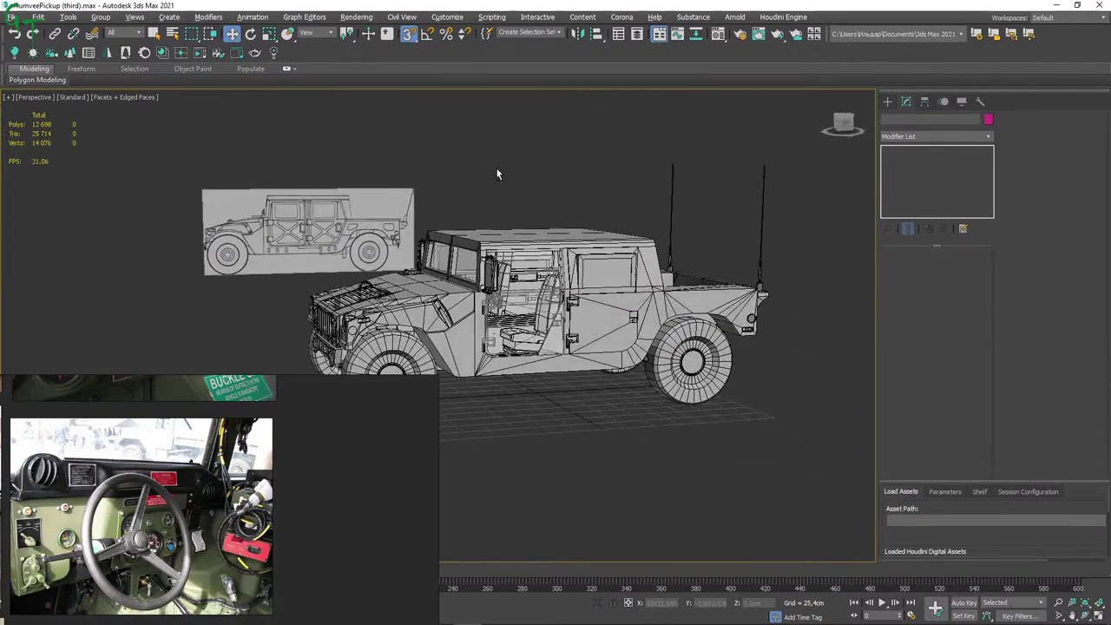
pyautogui.click(521, 294)
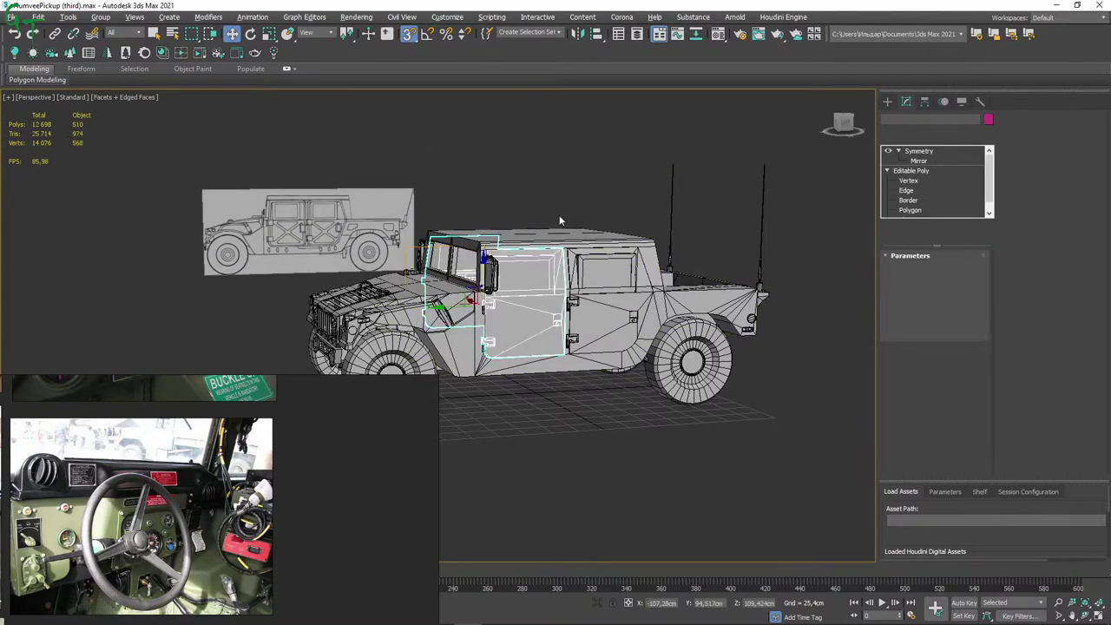
pyautogui.moveTo(559, 215)
pyautogui.keyDown('alt'); pyautogui.mouseDown(button='middle')
pyautogui.moveTo(444, 192)
pyautogui.moveTo(518, 208)
pyautogui.moveTo(598, 188)
pyautogui.moveTo(373, 179)
pyautogui.moveTo(359, 191)
pyautogui.moveTo(416, 141)
pyautogui.moveTo(440, 188)
pyautogui.mouseUp(button='middle'); pyautogui.keyUp('alt')
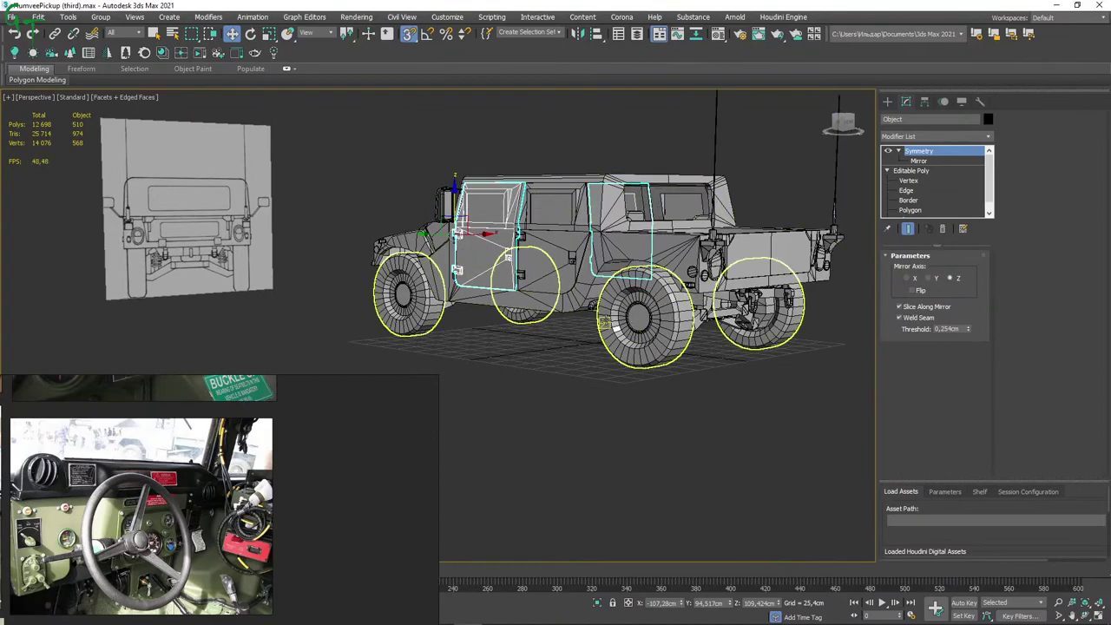
pyautogui.scroll(5, 604, 322)
pyautogui.moveTo(565, 376)
pyautogui.keyDown('alt'); pyautogui.mouseDown(button='middle')
pyautogui.moveTo(521, 243)
pyautogui.moveTo(464, 217)
pyautogui.moveTo(430, 238)
pyautogui.moveTo(391, 199)
pyautogui.moveTo(391, 174)
pyautogui.moveTo(395, 243)
pyautogui.moveTo(417, 260)
pyautogui.moveTo(608, 243)
pyautogui.mouseUp(button='middle'); pyautogui.keyUp('alt')
pyautogui.scroll(2, 521, 249)
pyautogui.scroll(-1, 521, 243)
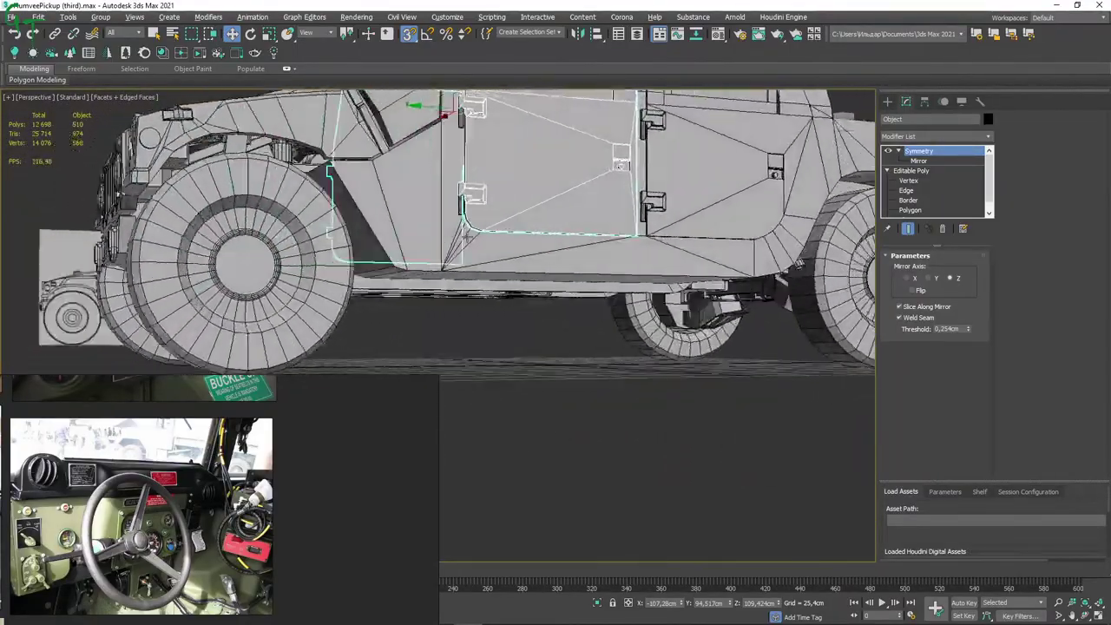
pyautogui.moveTo(434, 260)
pyautogui.keyDown('alt'); pyautogui.mouseDown(button='middle')
pyautogui.moveTo(419, 206)
pyautogui.moveTo(700, 269)
pyautogui.moveTo(622, 331)
pyautogui.mouseUp(button='middle'); pyautogui.keyUp('alt')
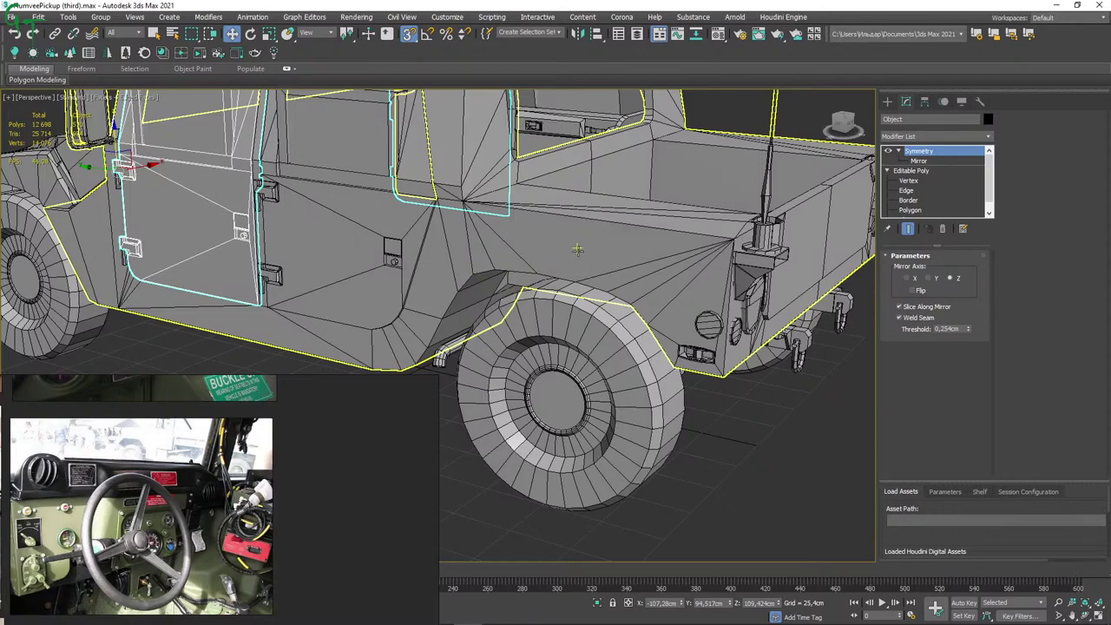
pyautogui.keyDown('alt'); pyautogui.moveTo(577, 249); pyautogui.dragTo(541, 252, button='middle'); pyautogui.keyUp('alt')
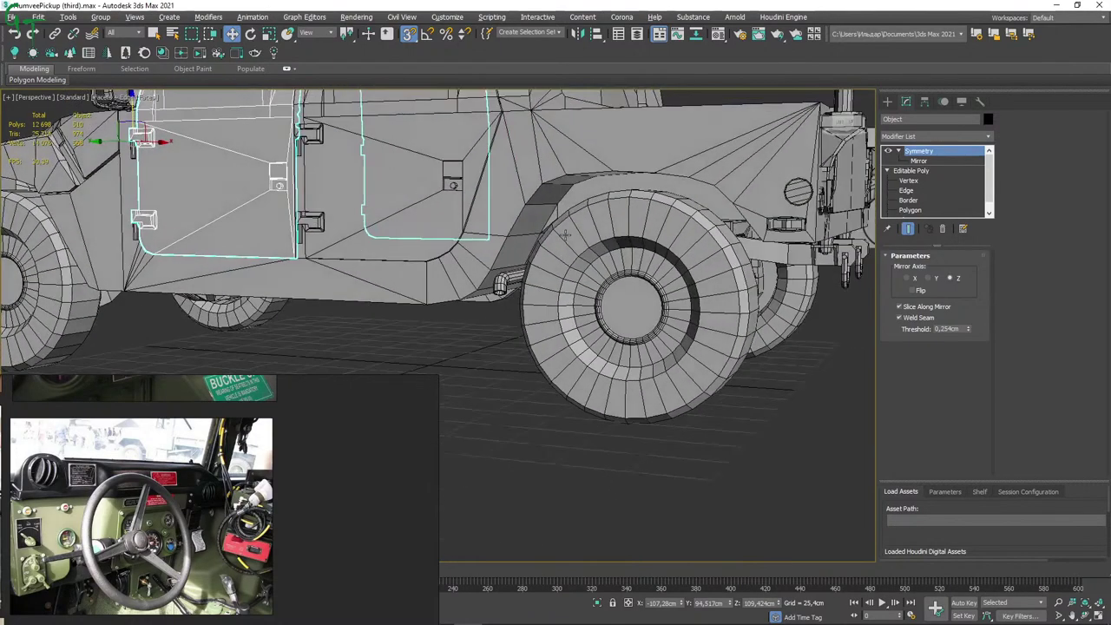
pyautogui.scroll(-5, 541, 252)
pyautogui.scroll(-2, 541, 252)
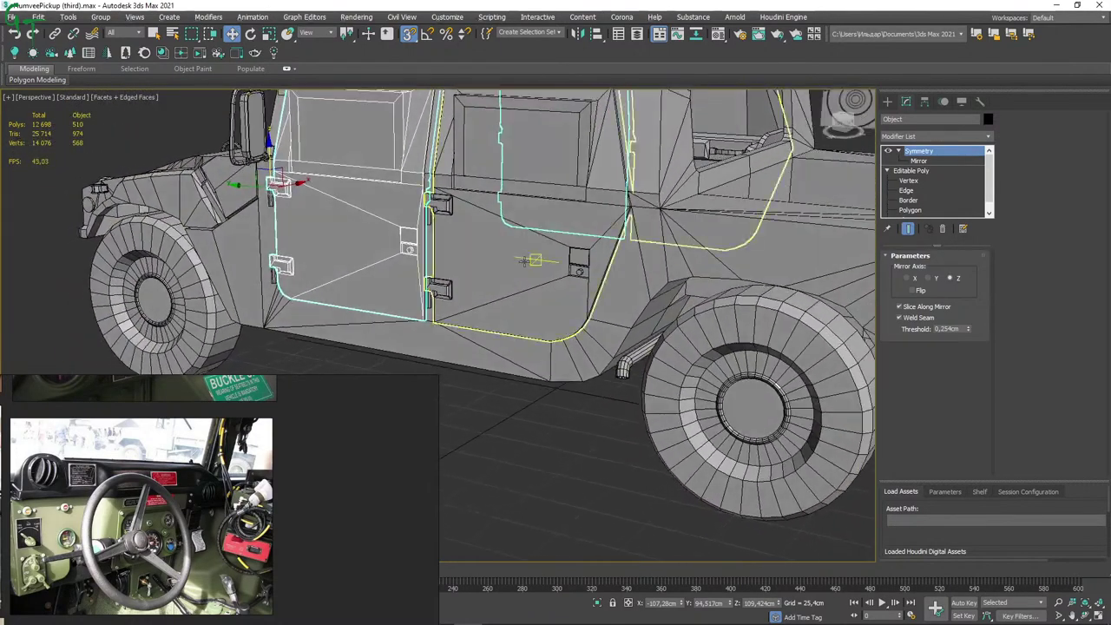
pyautogui.moveTo(521, 255)
pyautogui.keyDown('alt'); pyautogui.mouseDown(button='middle')
pyautogui.moveTo(452, 243)
pyautogui.moveTo(451, 253)
pyautogui.moveTo(565, 277)
pyautogui.moveTo(523, 274)
pyautogui.moveTo(694, 252)
pyautogui.mouseUp(button='middle'); pyautogui.keyUp('alt')
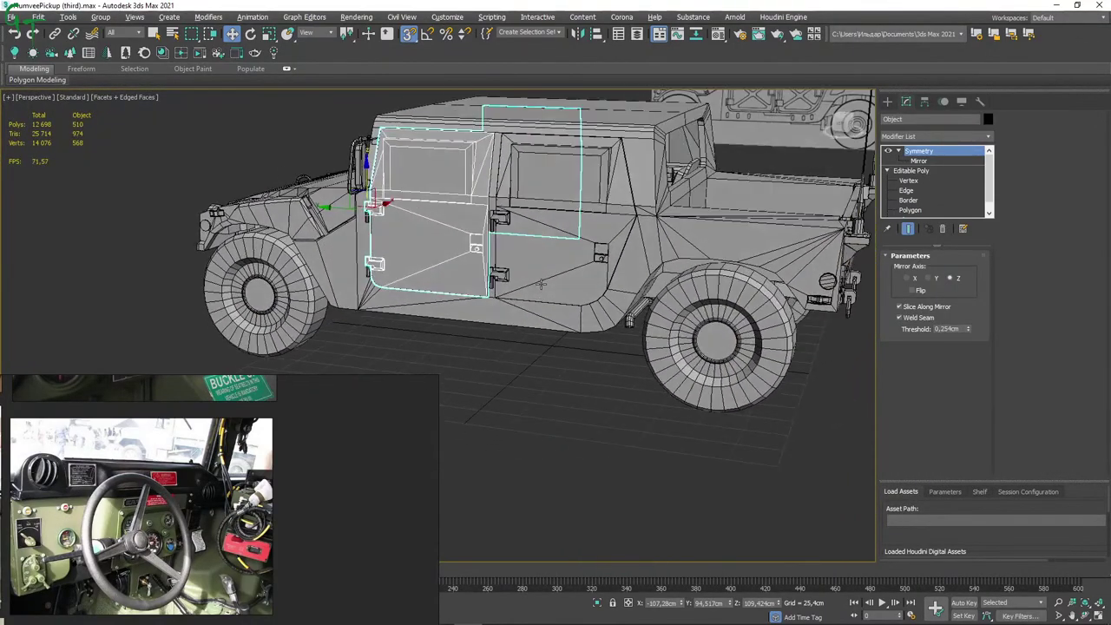
pyautogui.scroll(3, 447, 226)
pyautogui.moveTo(408, 225)
pyautogui.keyDown('alt'); pyautogui.mouseDown(button='middle')
pyautogui.moveTo(447, 226)
pyautogui.moveTo(632, 473)
pyautogui.mouseUp(button='middle'); pyautogui.keyUp('alt')
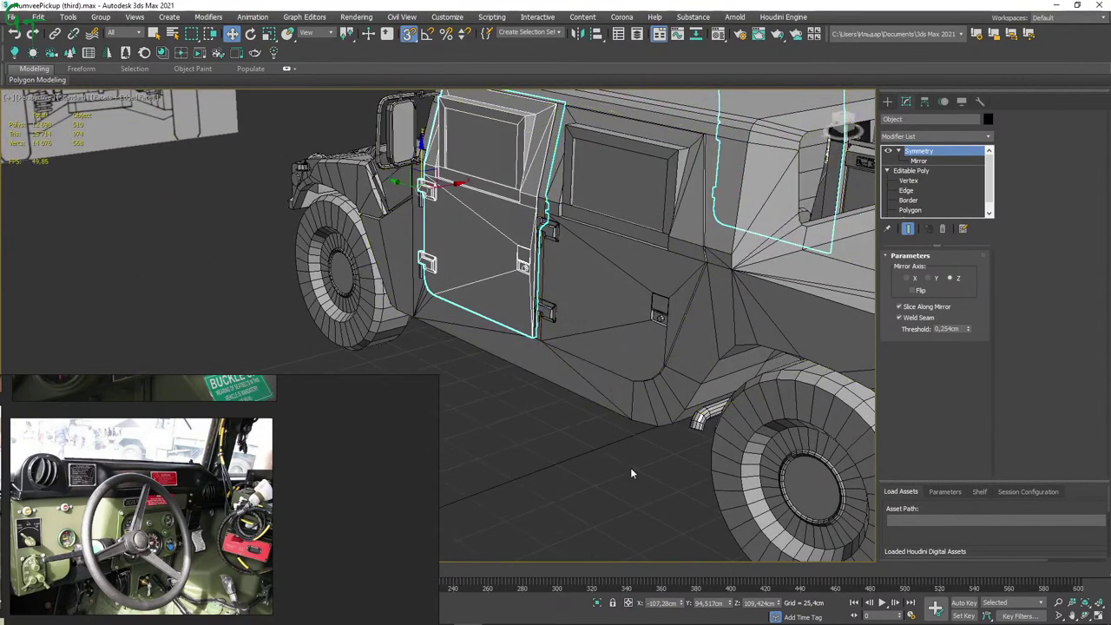
pyautogui.keyDown('alt'); pyautogui.moveTo(493, 392); pyautogui.dragTo(618, 419, button='middle'); pyautogui.keyUp('alt')
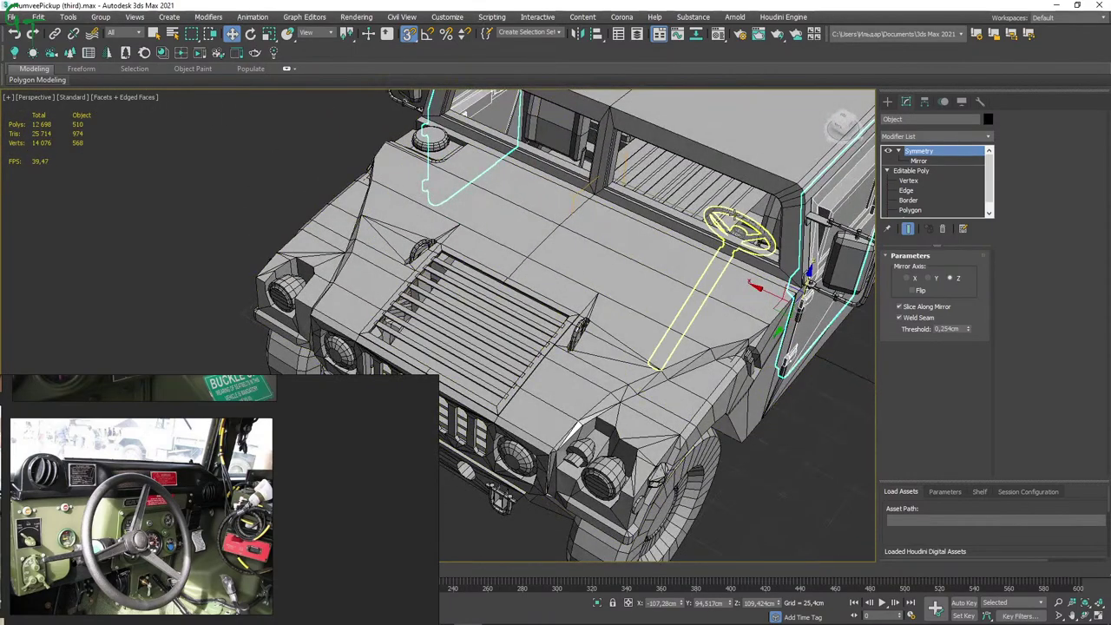
pyautogui.click(751, 239)
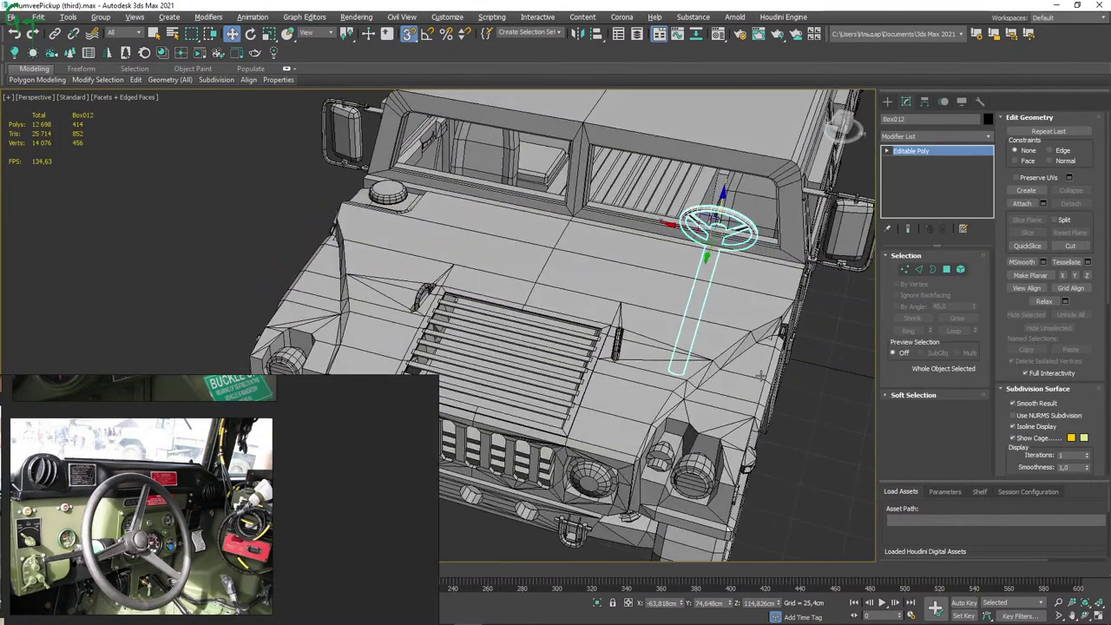
# Orbit to a high front three-quarter view, select the steering wheel, then switch to body Line003.
pyautogui.moveTo(768, 272)
pyautogui.keyDown('alt'); pyautogui.mouseDown(button='middle')
pyautogui.moveTo(842, 252)
pyautogui.moveTo(694, 261)
pyautogui.mouseUp(button='middle'); pyautogui.keyUp('alt')
pyautogui.click(842, 248)
pyautogui.scroll(-3, 843, 247)
pyautogui.scroll(-4, 435, 286)
pyautogui.keyDown('alt'); pyautogui.moveTo(521, 303); pyautogui.dragTo(608, 304, button='middle'); pyautogui.keyUp('alt')
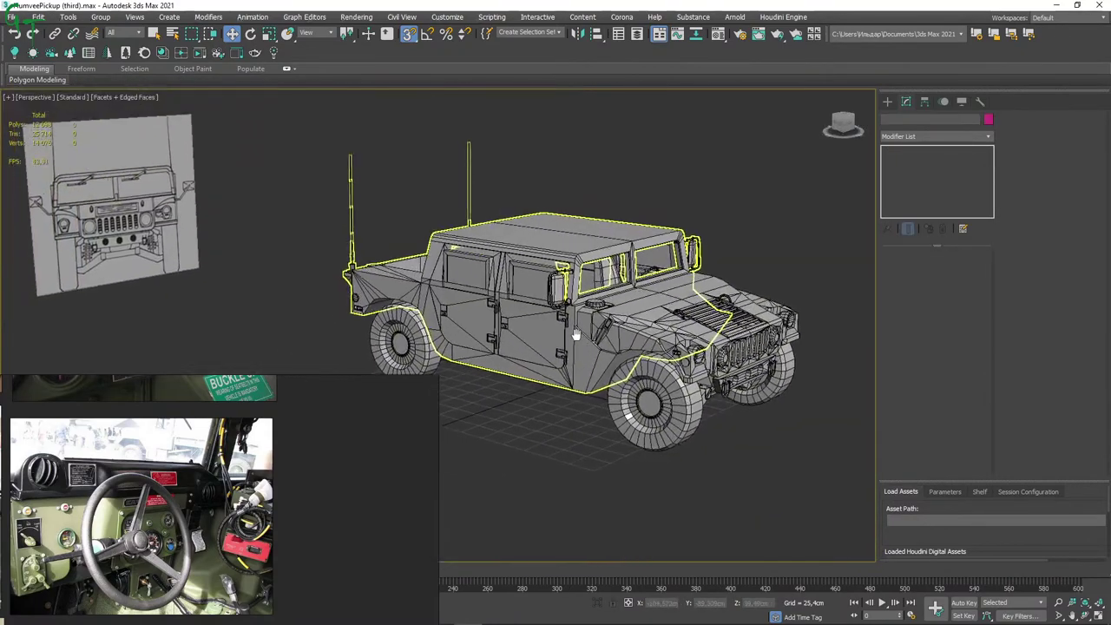
pyautogui.keyDown('alt'); pyautogui.moveTo(521, 304); pyautogui.dragTo(244, 199, button='middle'); pyautogui.keyUp('alt')
pyautogui.scroll(3, 391, 261)
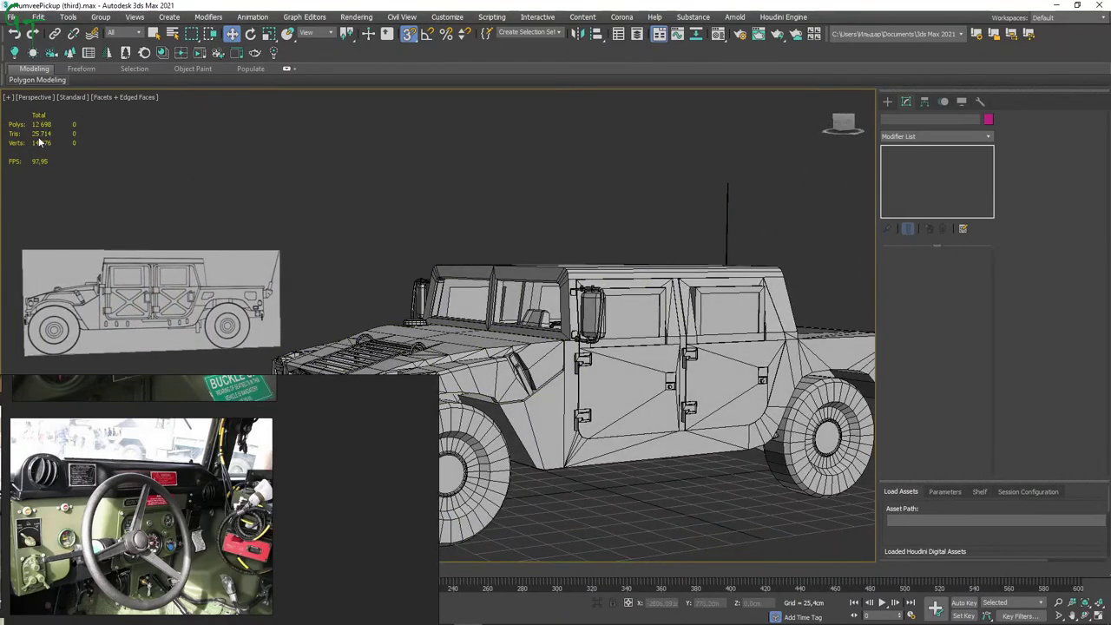
pyautogui.moveTo(370, 269)
pyautogui.keyDown('alt'); pyautogui.mouseDown(button='middle')
pyautogui.moveTo(654, 385)
pyautogui.moveTo(593, 393)
pyautogui.moveTo(763, 282)
pyautogui.mouseUp(button='middle'); pyautogui.keyUp('alt')
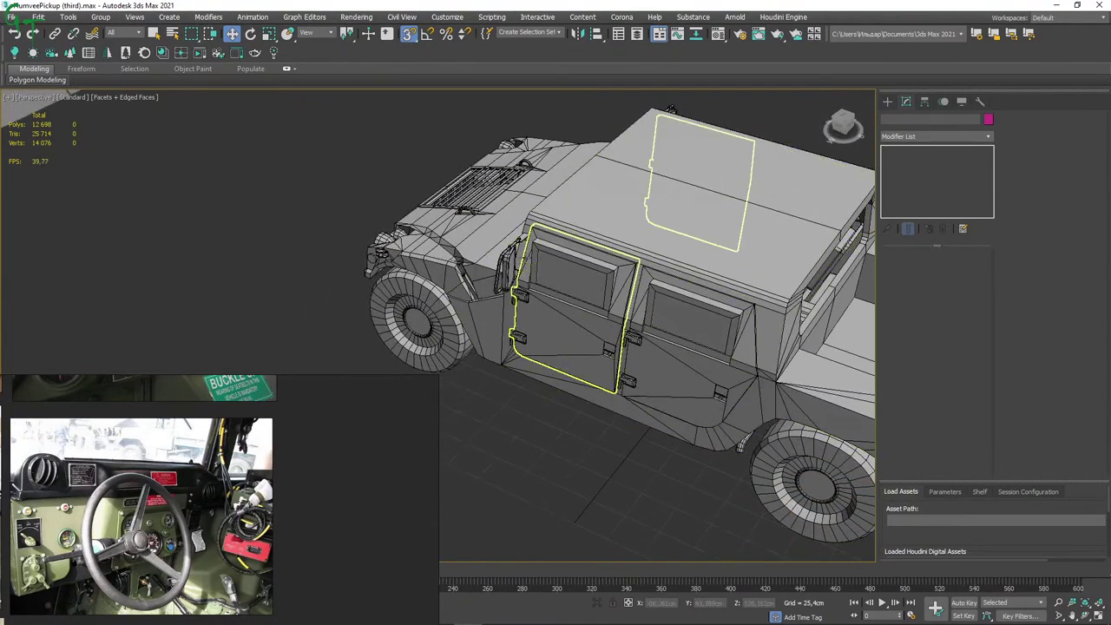
pyautogui.moveTo(348, 445); pyautogui.dragTo(317, 488)
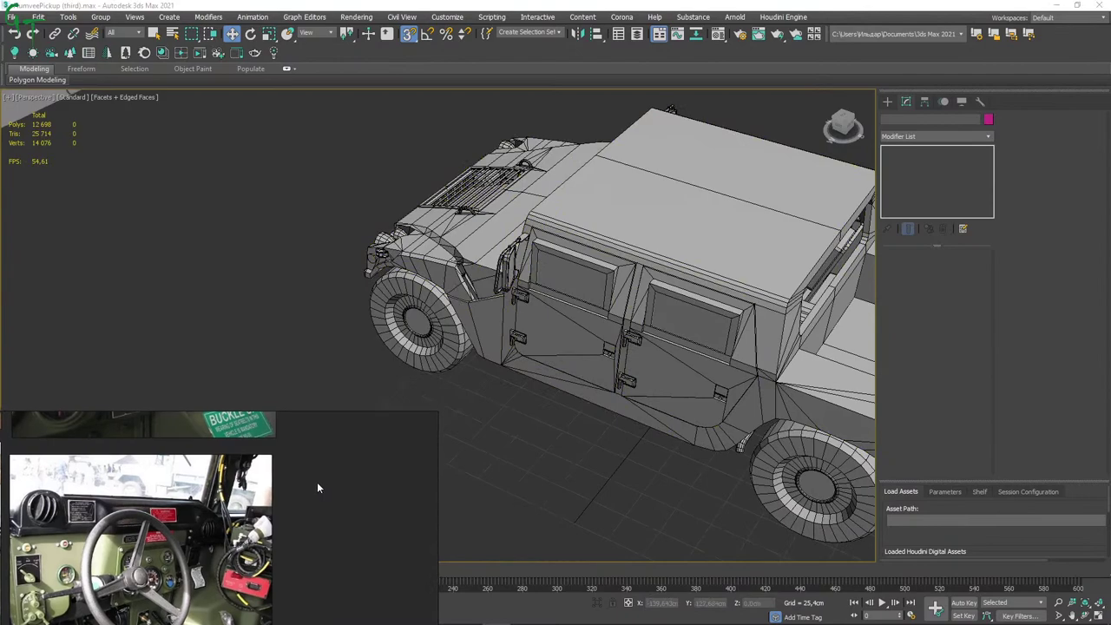
pyautogui.moveTo(573, 304)
pyautogui.keyDown('alt'); pyautogui.mouseDown(button='middle')
pyautogui.moveTo(719, 260)
pyautogui.moveTo(716, 441)
pyautogui.mouseUp(button='middle'); pyautogui.keyUp('alt')
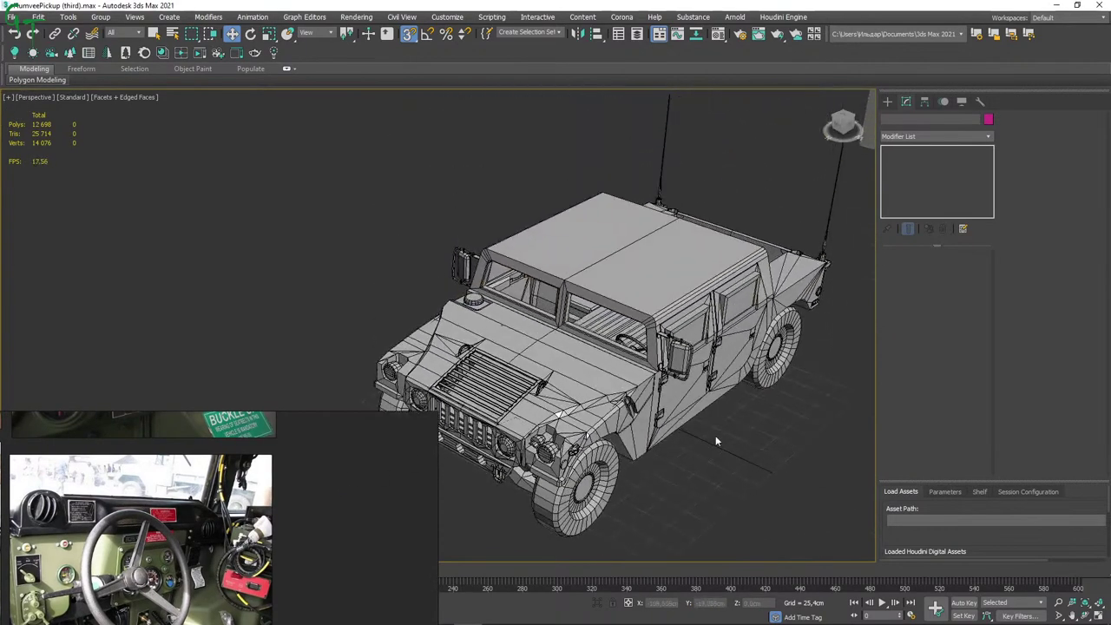
pyautogui.click(631, 341)
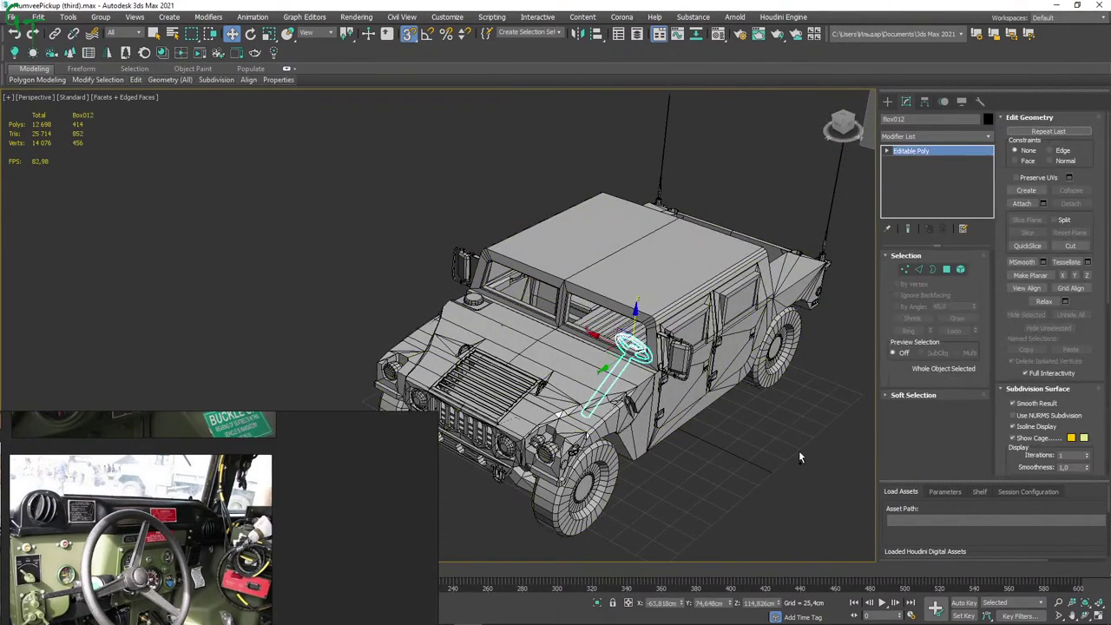
pyautogui.hotkey('ctrl', 'z')
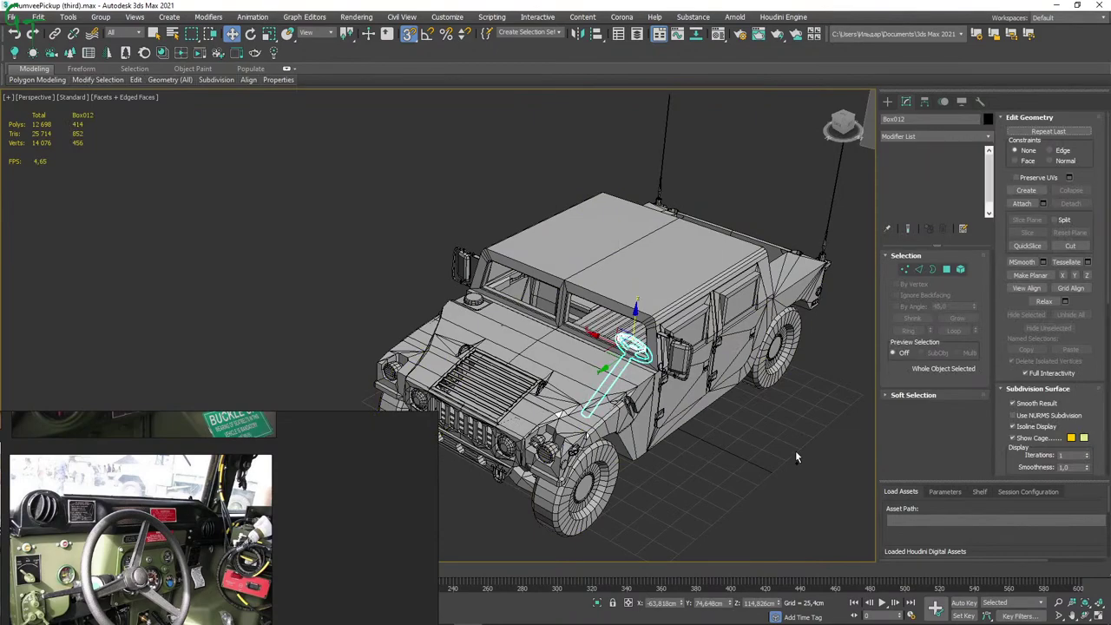
# Hide the roof shell and isolate the cab, then orbit toward the dashboard and door frame.
pyautogui.hotkey('ctrl', 'z')
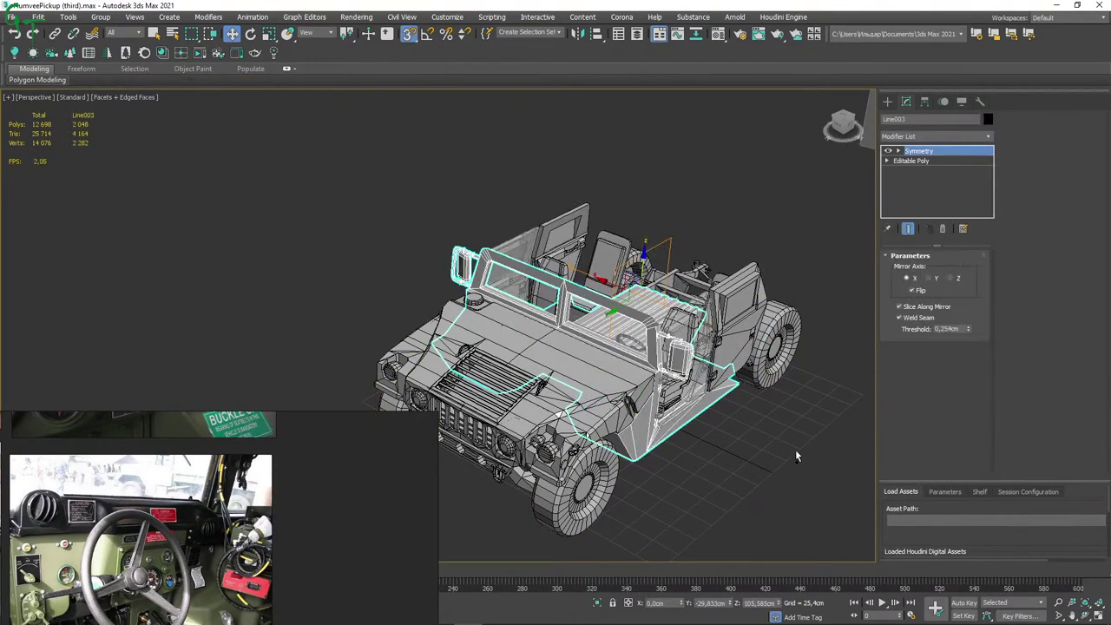
pyautogui.hotkey('ctrl', 'z')
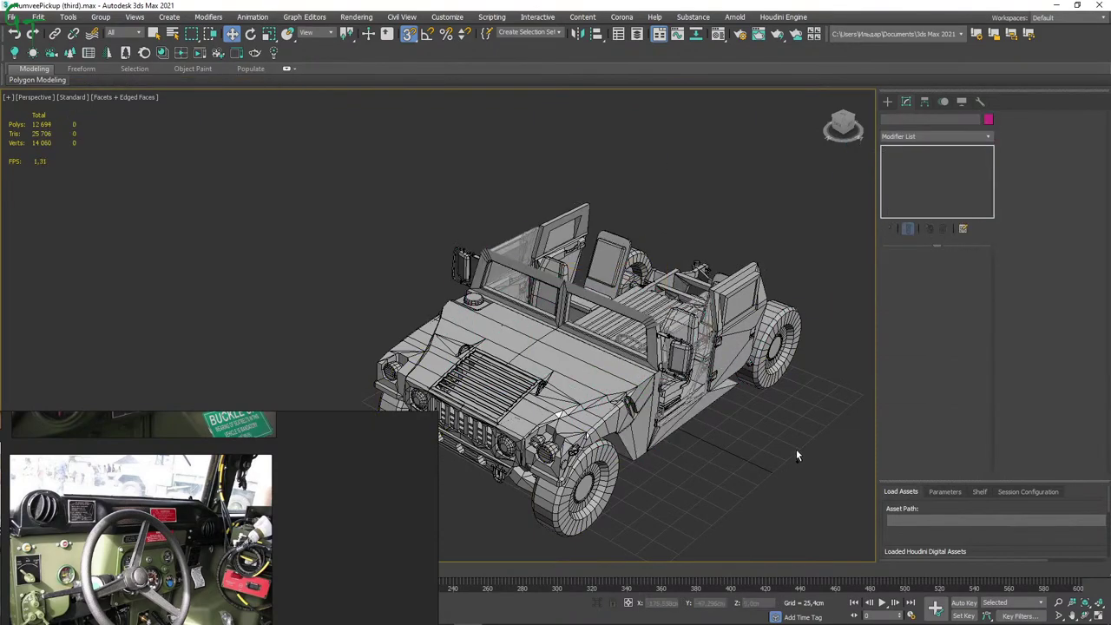
pyautogui.hotkey('ctrl', 'z')
pyautogui.moveTo(797, 448)
pyautogui.keyDown('alt'); pyautogui.mouseDown(button='middle')
pyautogui.moveTo(567, 395)
pyautogui.moveTo(772, 322)
pyautogui.mouseUp(button='middle'); pyautogui.keyUp('alt')
pyautogui.scroll(2, 613, 311)
pyautogui.scroll(5, 613, 311)
pyautogui.scroll(-3, 613, 311)
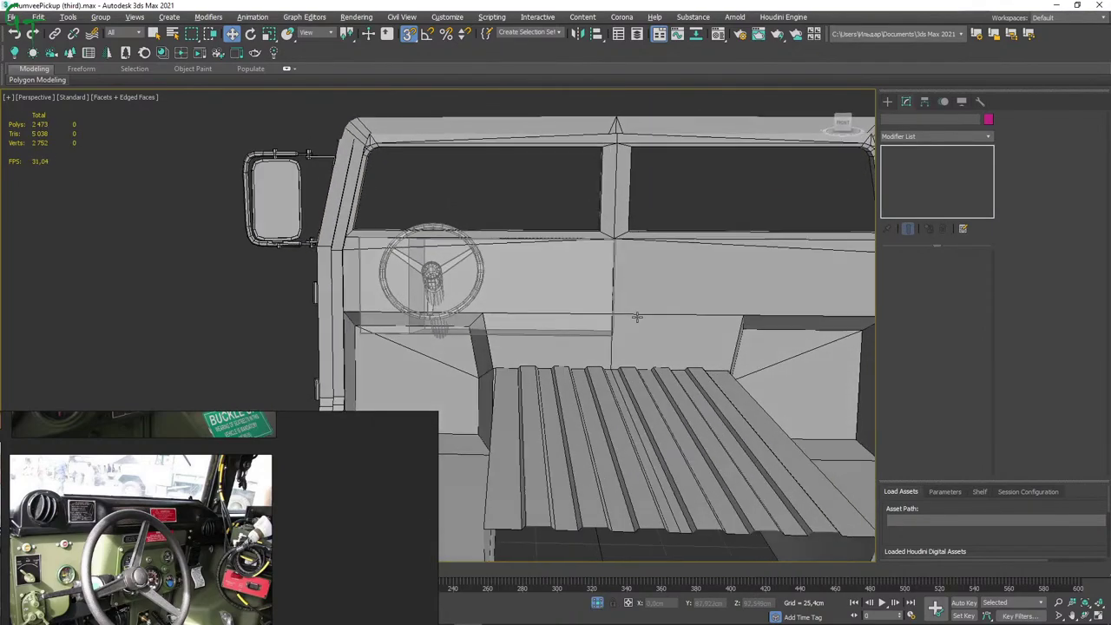
pyautogui.moveTo(613, 311)
pyautogui.keyDown('alt'); pyautogui.mouseDown(button='middle')
pyautogui.moveTo(544, 238)
pyautogui.moveTo(675, 248)
pyautogui.mouseUp(button='middle'); pyautogui.keyUp('alt')
pyautogui.scroll(3, 508, 261)
pyautogui.keyDown('alt'); pyautogui.moveTo(508, 261); pyautogui.dragTo(431, 364, button='middle'); pyautogui.keyUp('alt')
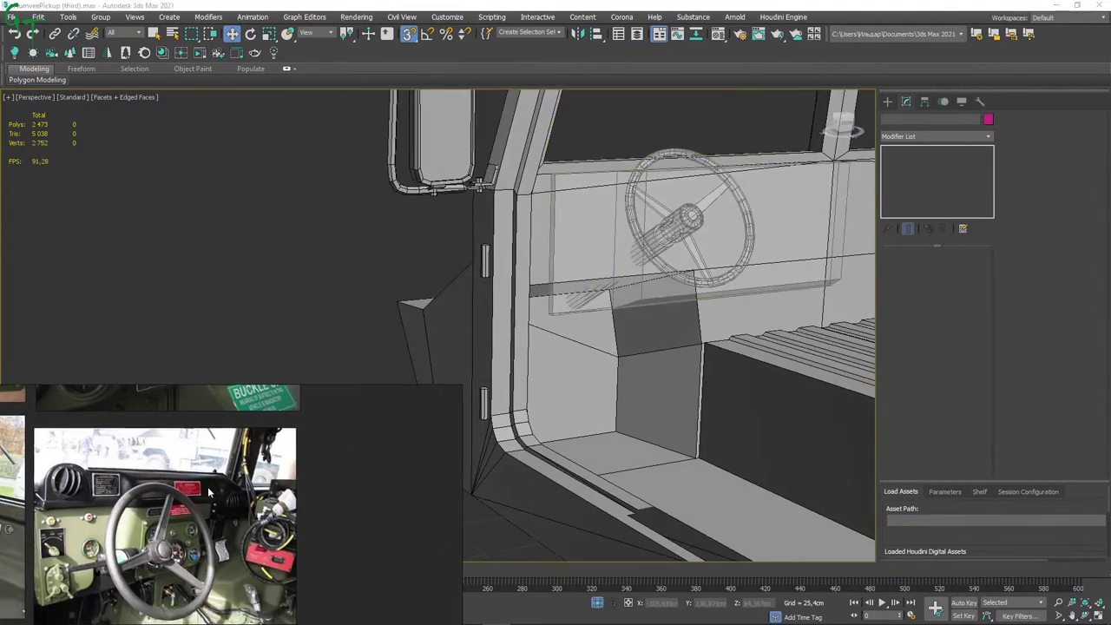
# Enlarge the dashboard reference photos, move them left and down, and re-centre the cab interior.
pyautogui.moveTo(431, 365)
pyautogui.mouseDown()
pyautogui.moveTo(314, 444)
pyautogui.moveTo(362, 345)
pyautogui.mouseUp()
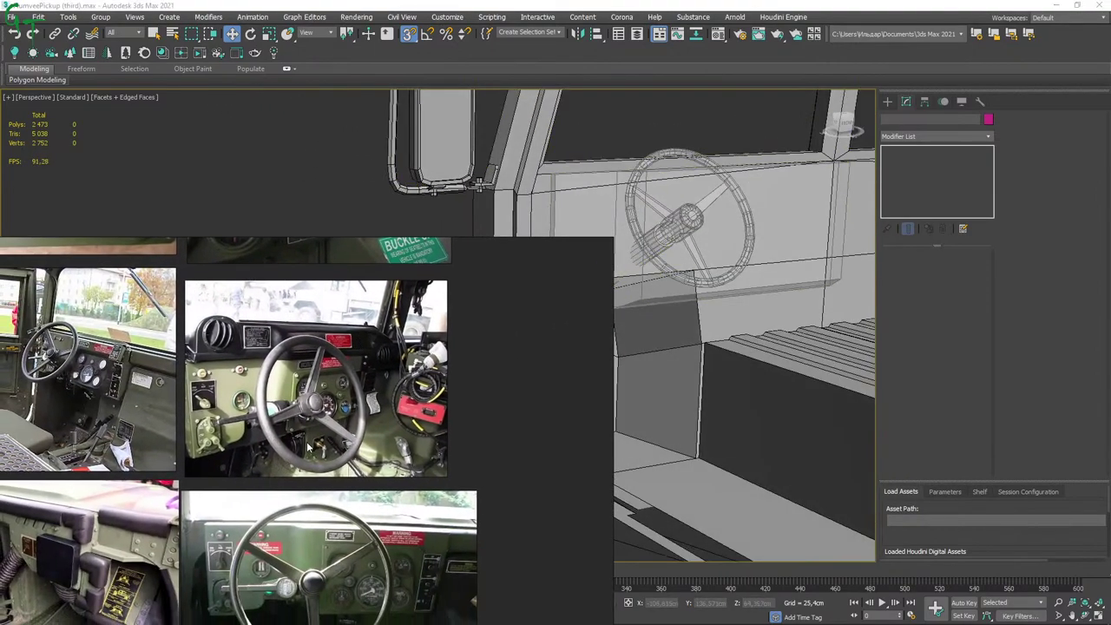
pyautogui.scroll(-2, 362, 345)
pyautogui.scroll(3, 367, 283)
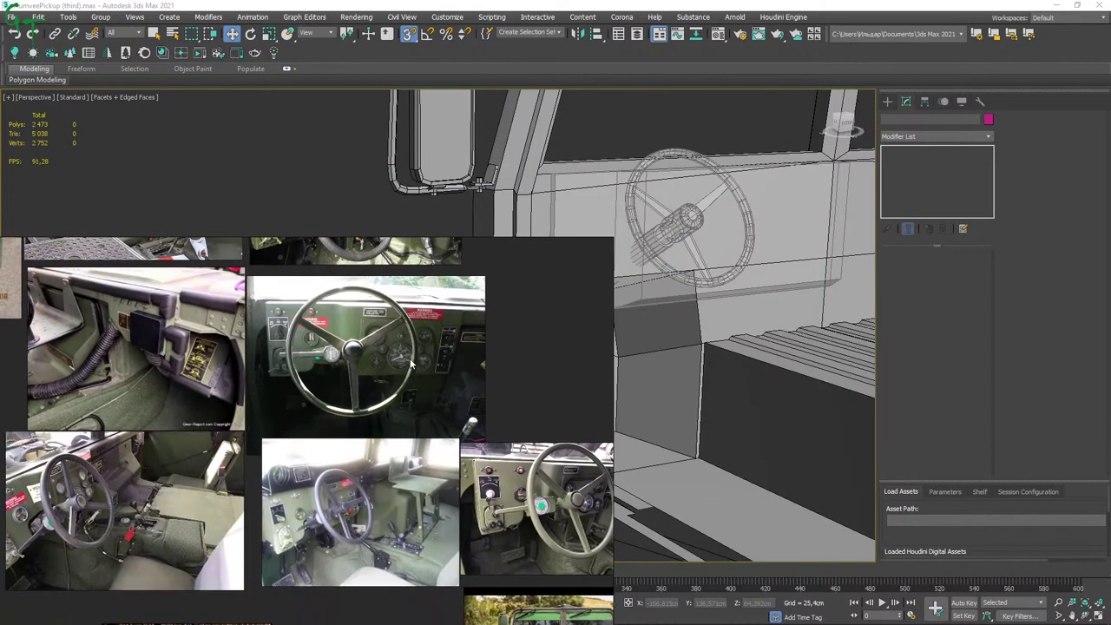
pyautogui.moveTo(518, 347); pyautogui.dragTo(410, 369)
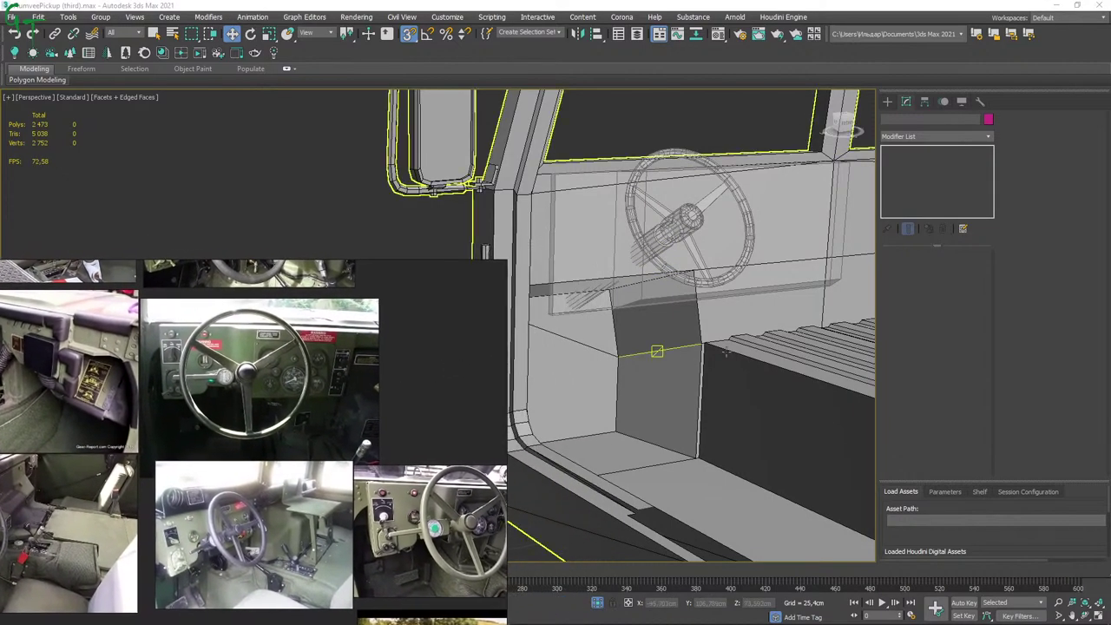
pyautogui.moveTo(868, 313)
pyautogui.mouseDown(button='middle')
pyautogui.moveTo(638, 307)
pyautogui.moveTo(720, 308)
pyautogui.moveTo(509, 354)
pyautogui.mouseUp(button='middle')
pyautogui.scroll(-1, 328, 398)
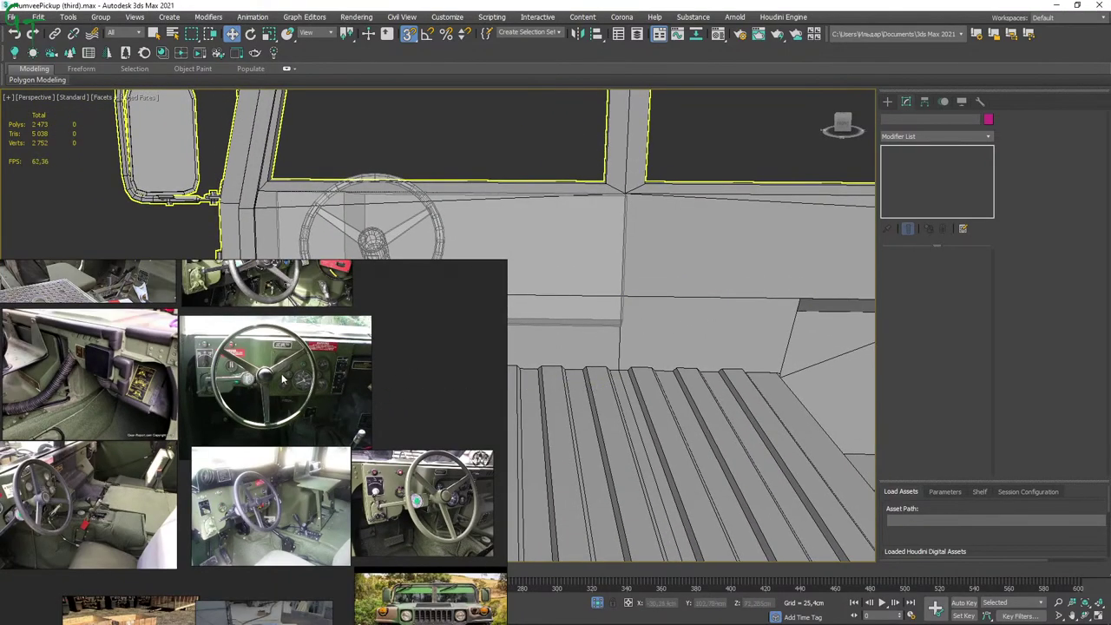
pyautogui.scroll(-1, 282, 379)
pyautogui.scroll(-3, 686, 371)
pyautogui.keyDown('alt'); pyautogui.moveTo(670, 368); pyautogui.dragTo(721, 374, button='middle'); pyautogui.keyUp('alt')
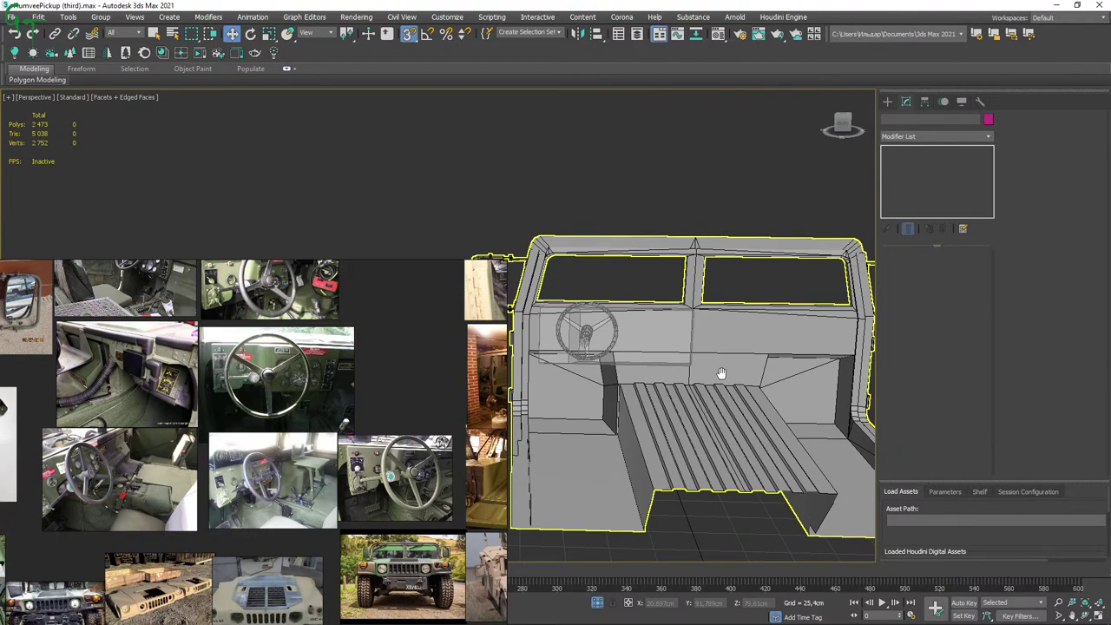
pyautogui.scroll(2, 264, 489)
pyautogui.scroll(2, 264, 489)
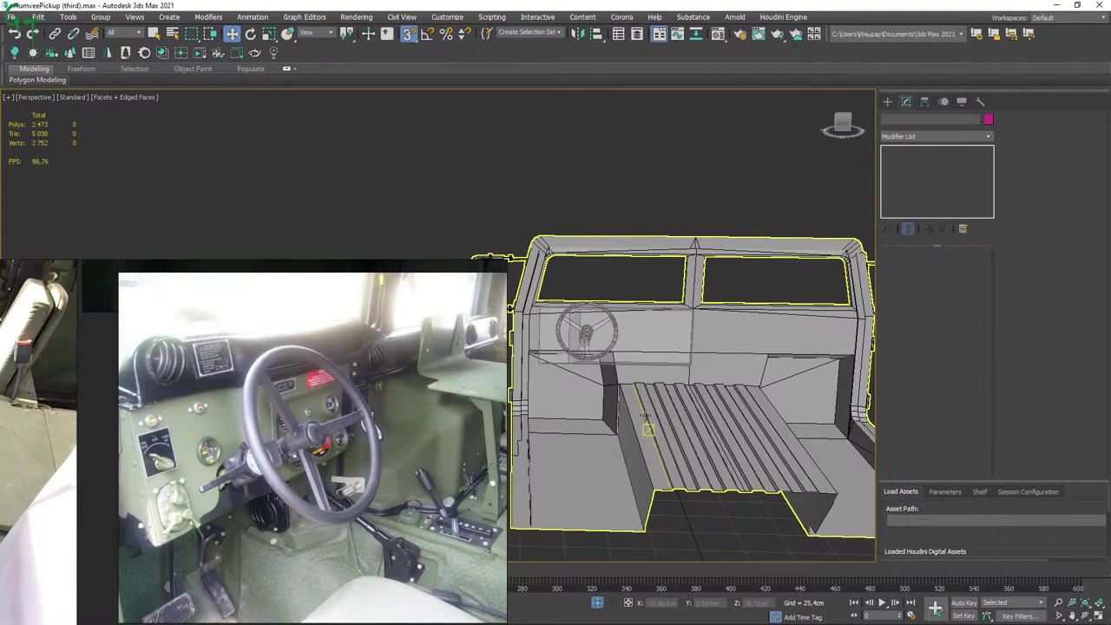
pyautogui.hotkey('ctrl', 'd')
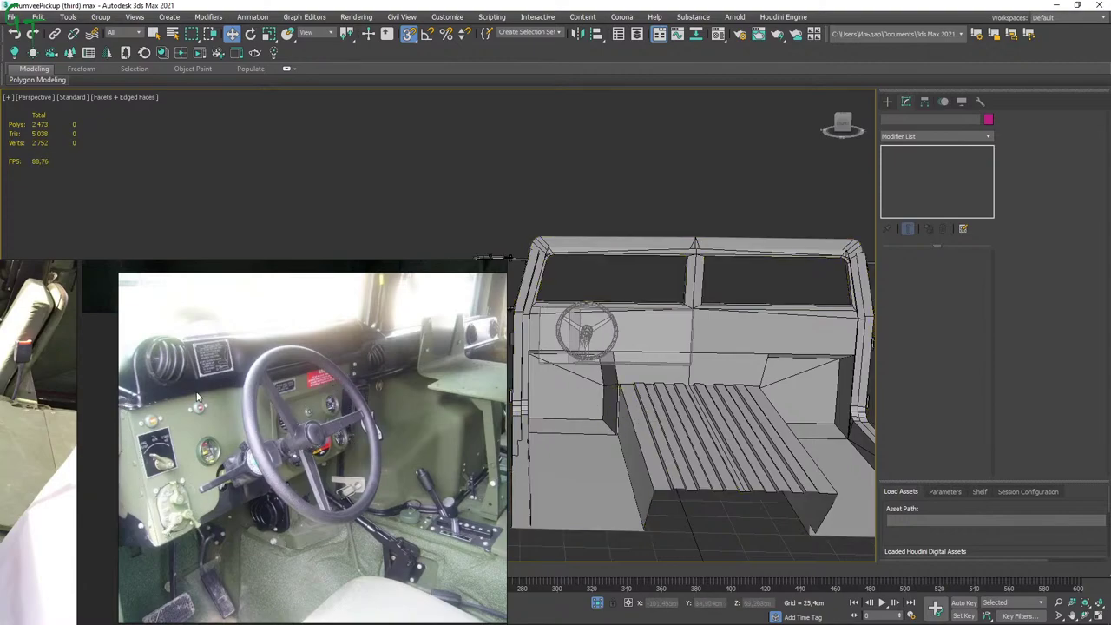
pyautogui.scroll(-2, 315, 459)
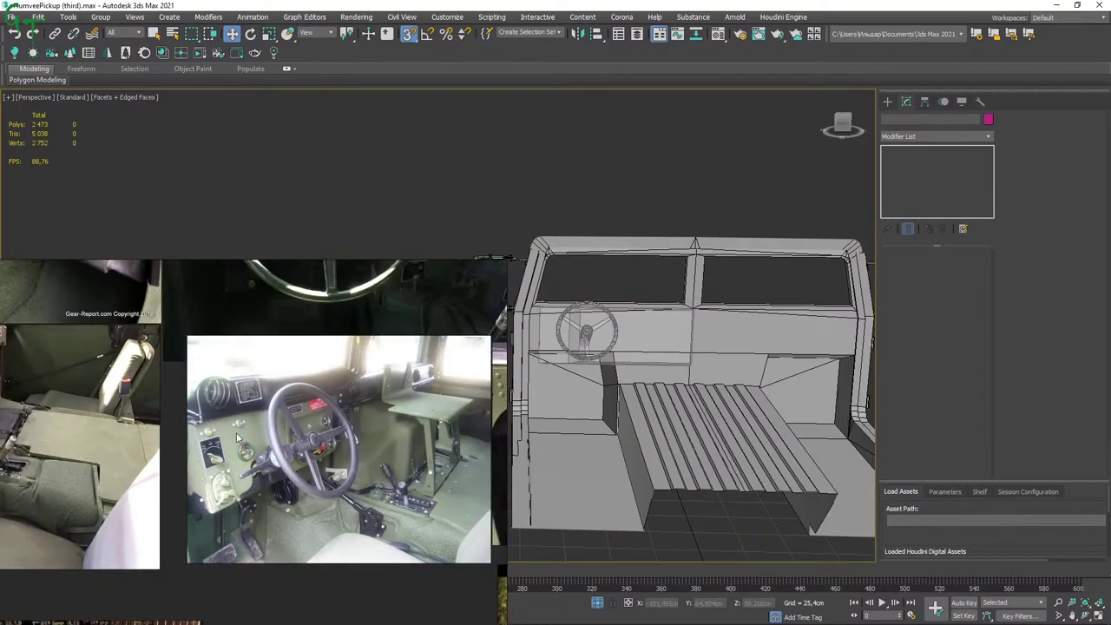
pyautogui.scroll(-1, 265, 436)
pyautogui.scroll(-1, 384, 516)
pyautogui.scroll(-1, 386, 516)
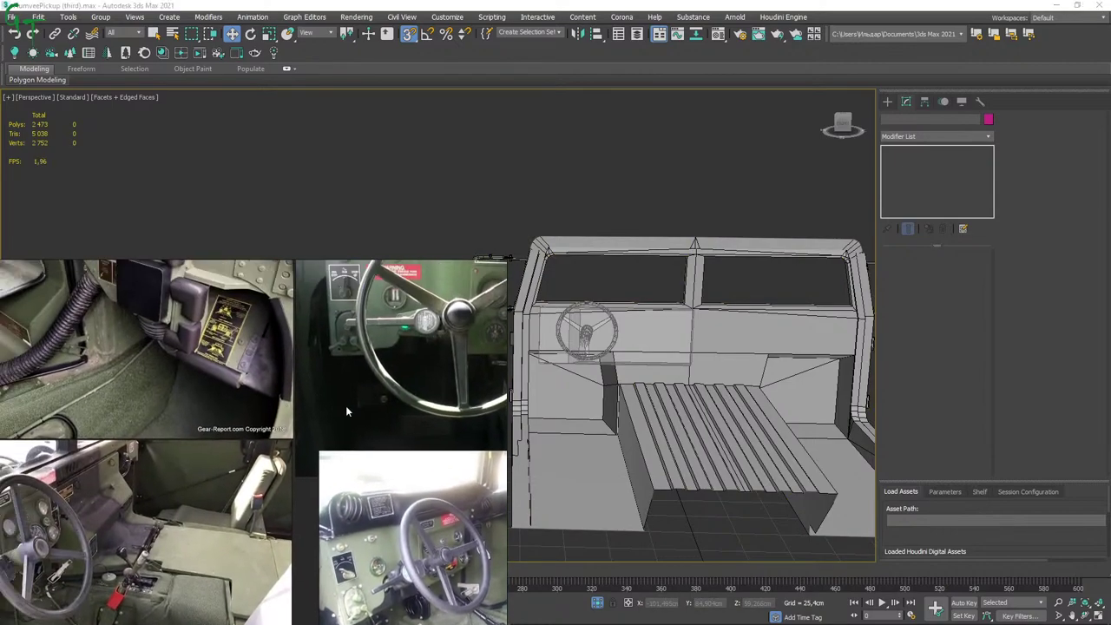
pyautogui.scroll(-2, 346, 405)
pyautogui.scroll(1, 330, 451)
pyautogui.scroll(1, 317, 501)
pyautogui.scroll(1, 271, 399)
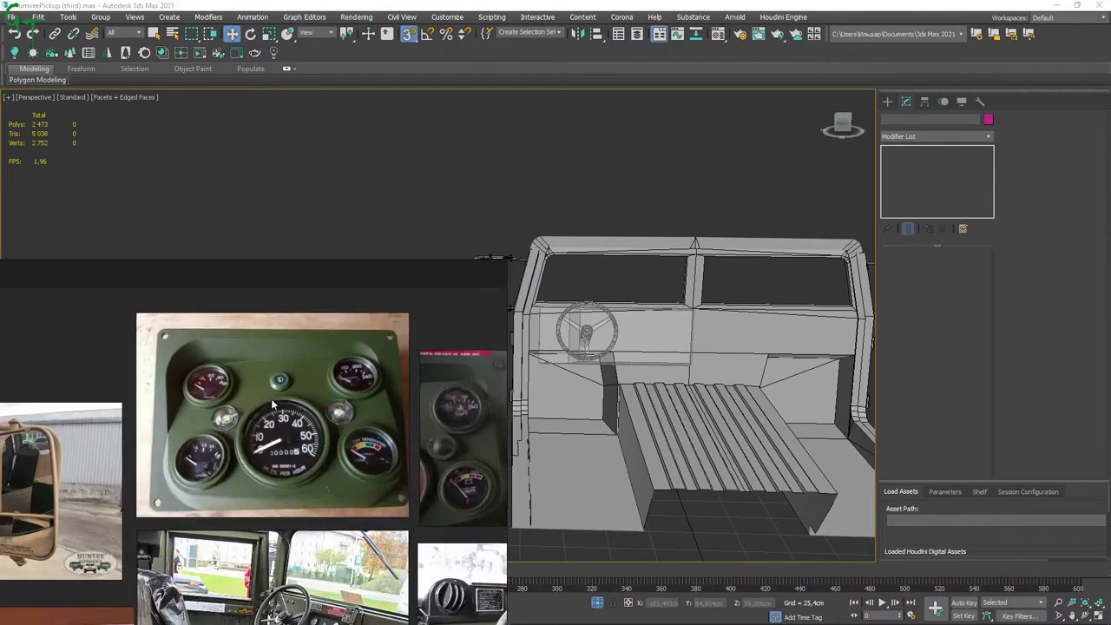
pyautogui.scroll(1, 260, 403)
pyautogui.scroll(1, 247, 408)
pyautogui.scroll(1, 236, 414)
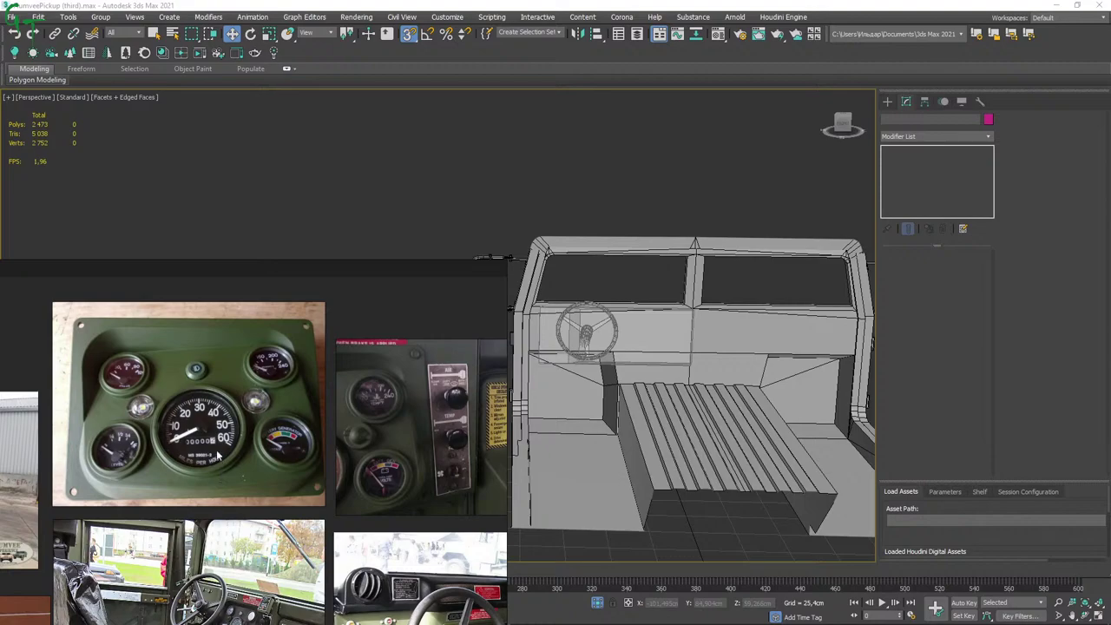
pyautogui.scroll(-2, 209, 428)
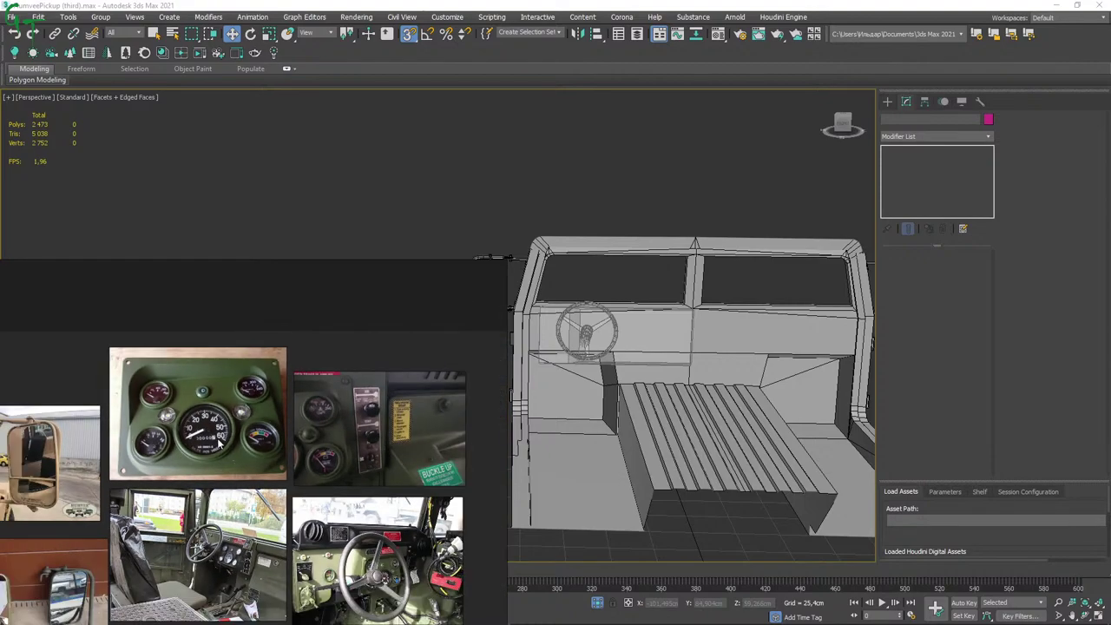
pyautogui.scroll(-2, 204, 426)
pyautogui.scroll(-2, 196, 422)
pyautogui.scroll(5, 189, 418)
pyautogui.scroll(2, 189, 418)
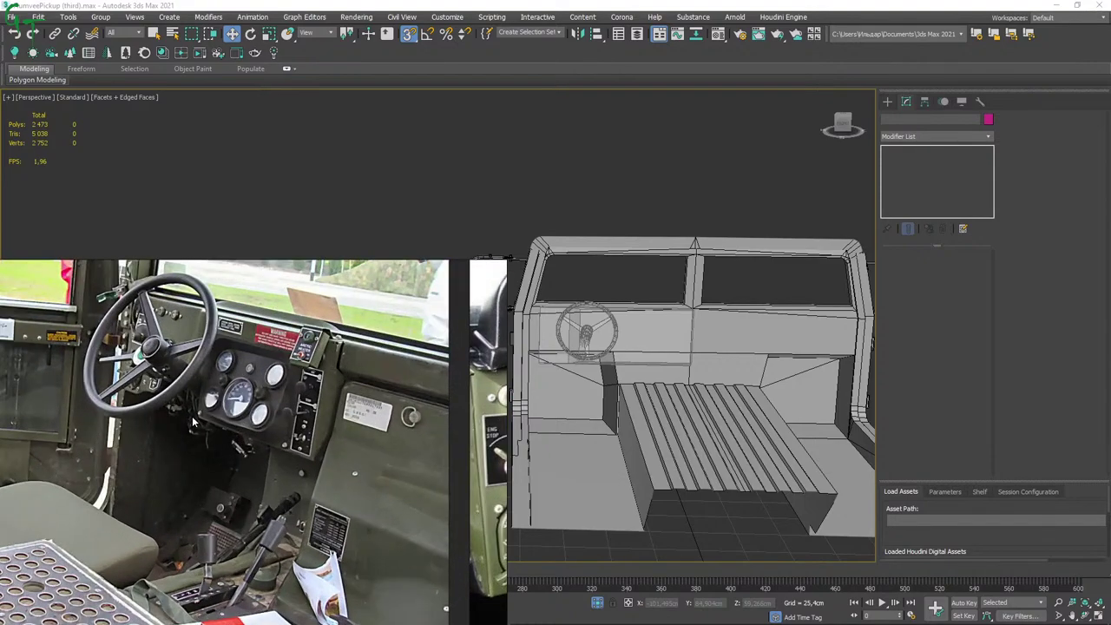
pyautogui.scroll(2, 191, 416)
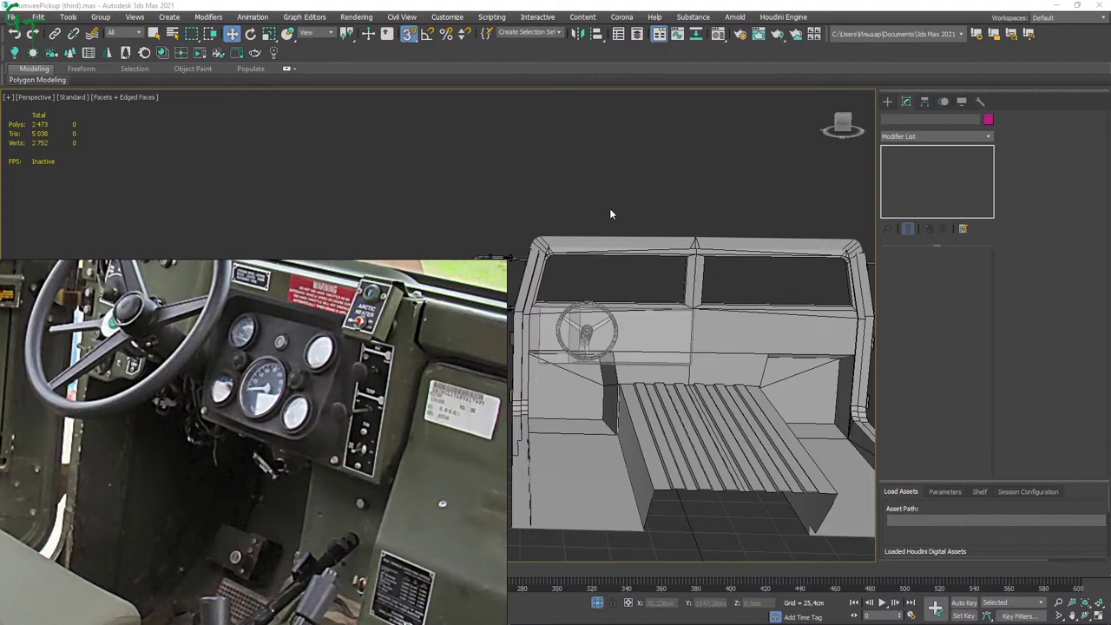
# Zoom toward the dashboard and select the panel below the windshield on its own for editing.
pyautogui.click(538, 312)
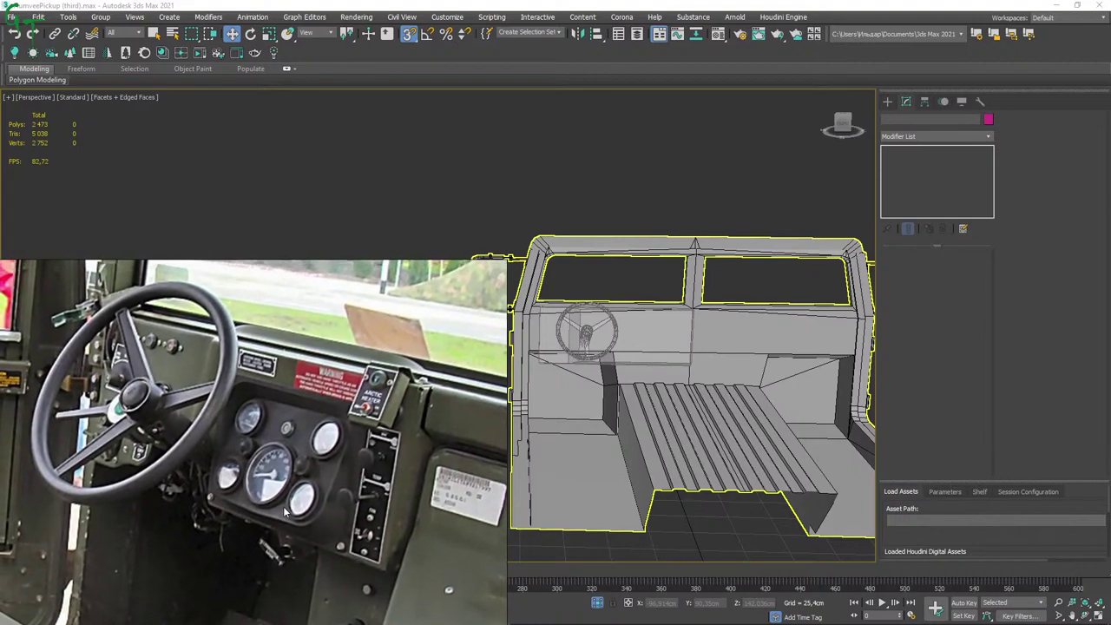
pyautogui.click(405, 413)
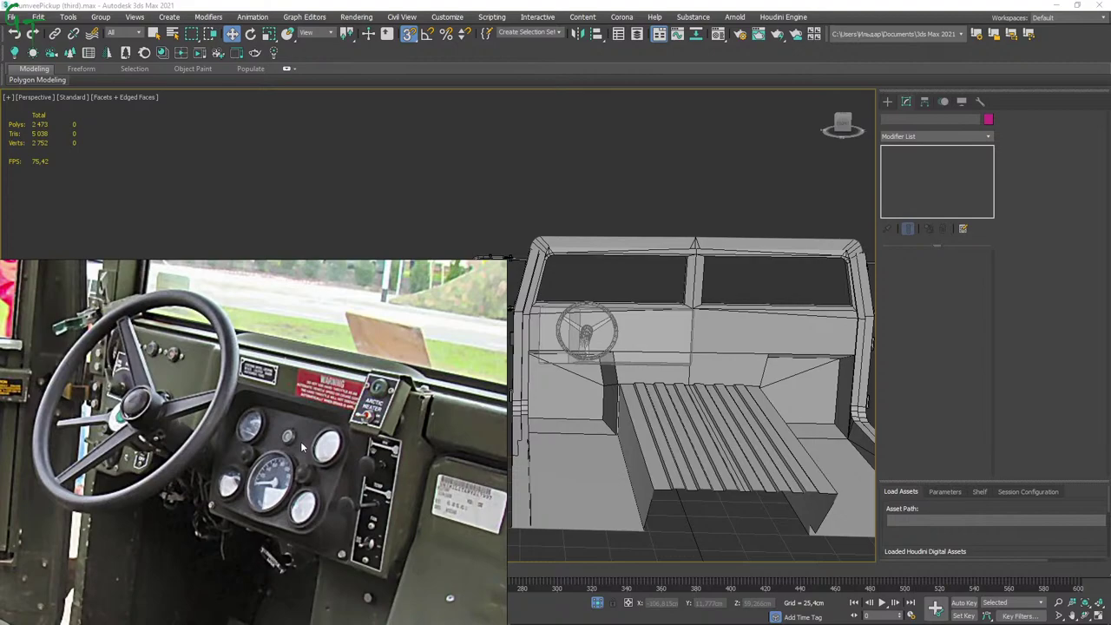
pyautogui.moveTo(371, 427); pyautogui.dragTo(335, 437)
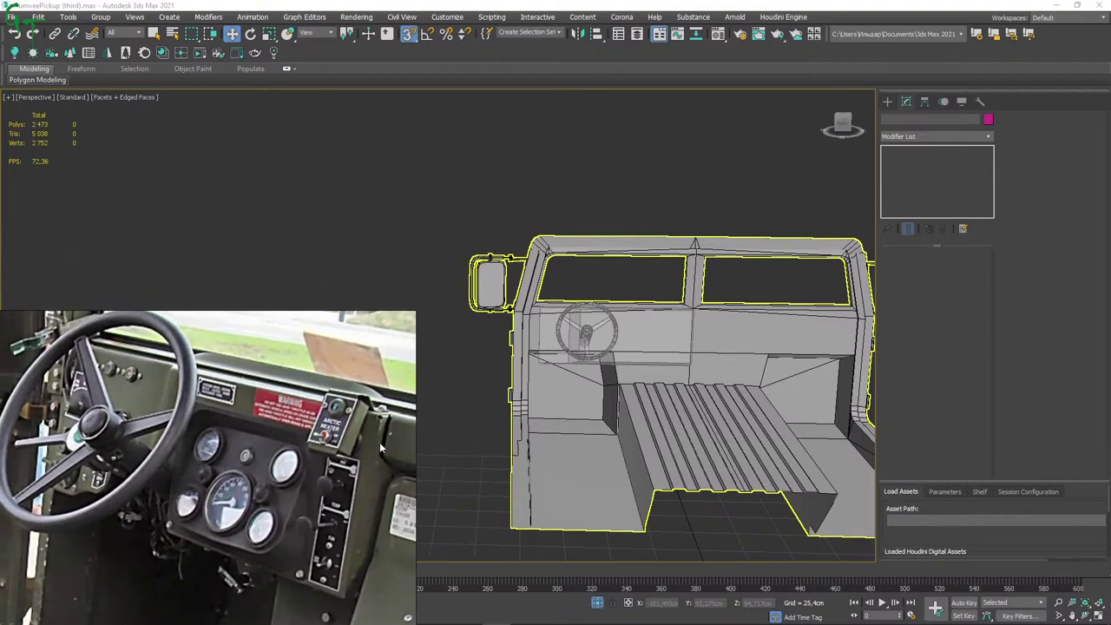
pyautogui.click(469, 425)
pyautogui.click(573, 382)
pyautogui.scroll(2, 686, 391)
pyautogui.scroll(3, 665, 390)
pyautogui.click(596, 355)
pyautogui.scroll(3, 586, 352)
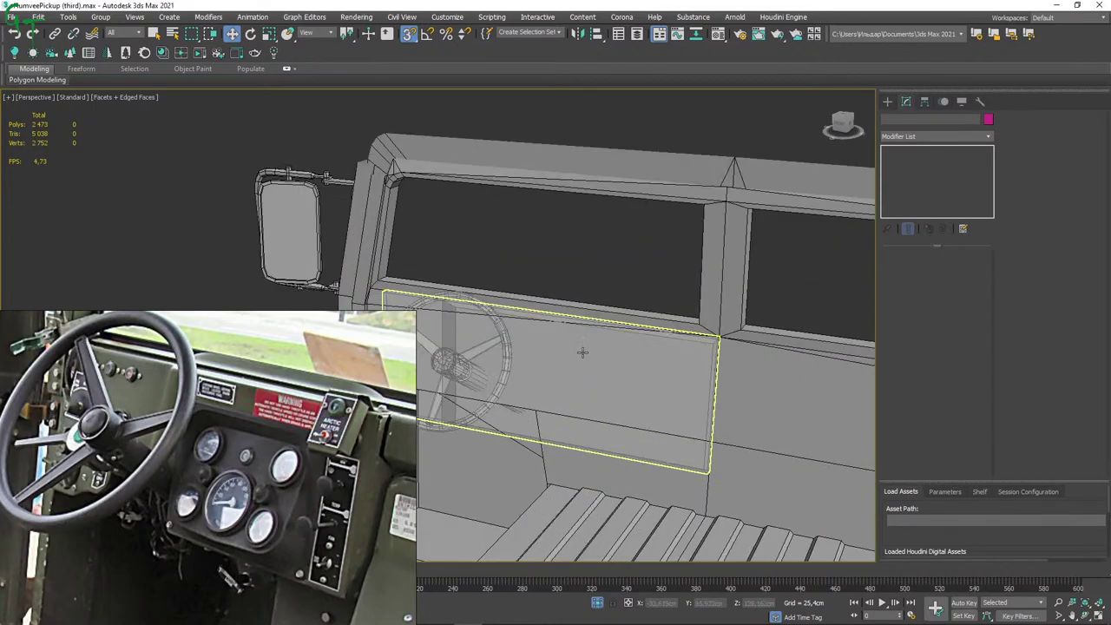
pyautogui.click(643, 385)
pyautogui.moveTo(628, 333)
pyautogui.keyDown('alt'); pyautogui.mouseDown(button='middle')
pyautogui.moveTo(625, 392)
pyautogui.moveTo(658, 391)
pyautogui.mouseUp(button='middle'); pyautogui.keyUp('alt')
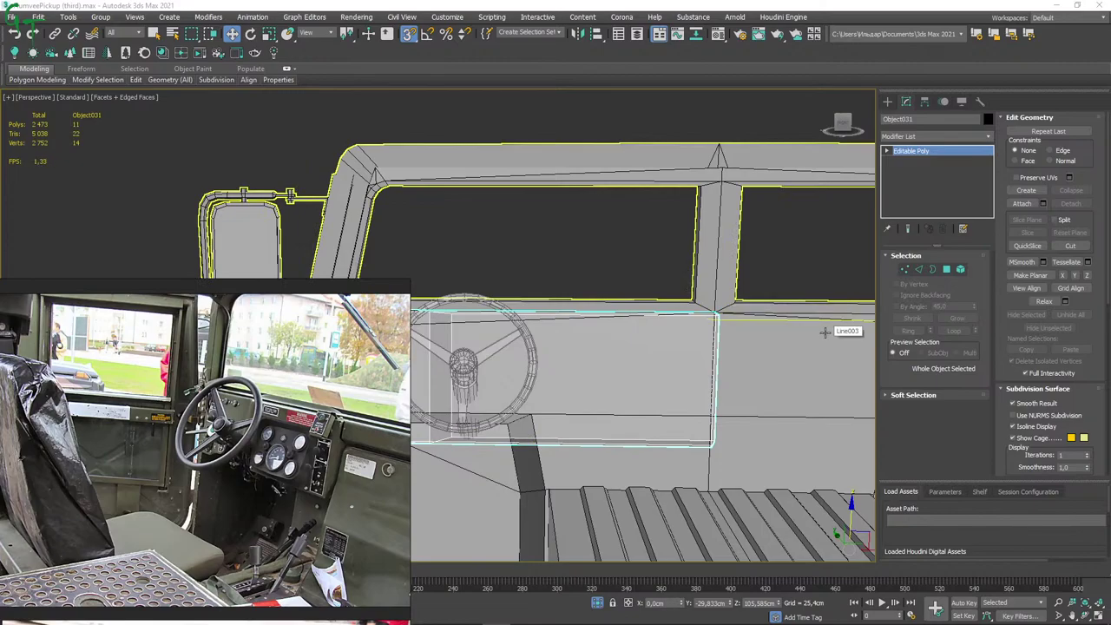
# In vertex mode, move the panel's right-edge vertices left about 6.8 cm, then another 5 cm.
pyautogui.moveTo(717, 345)
pyautogui.keyDown('alt'); pyautogui.mouseDown(button='middle')
pyautogui.moveTo(694, 364)
pyautogui.moveTo(769, 368)
pyautogui.moveTo(859, 306)
pyautogui.mouseUp(button='middle'); pyautogui.keyUp('alt')
pyautogui.press('1')
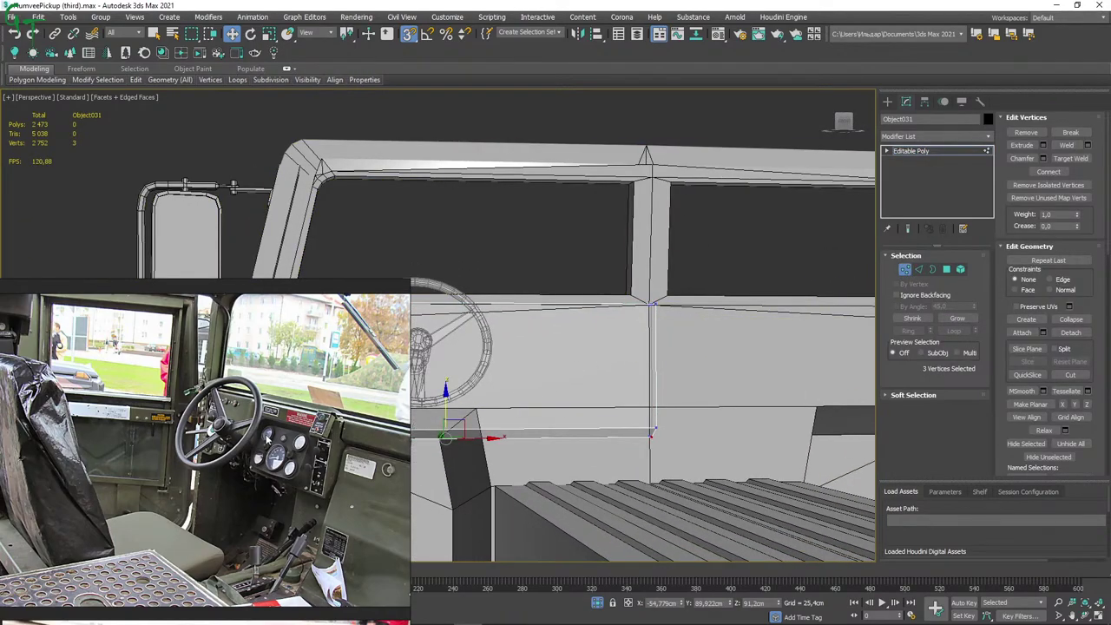
pyautogui.scroll(-3, 735, 402)
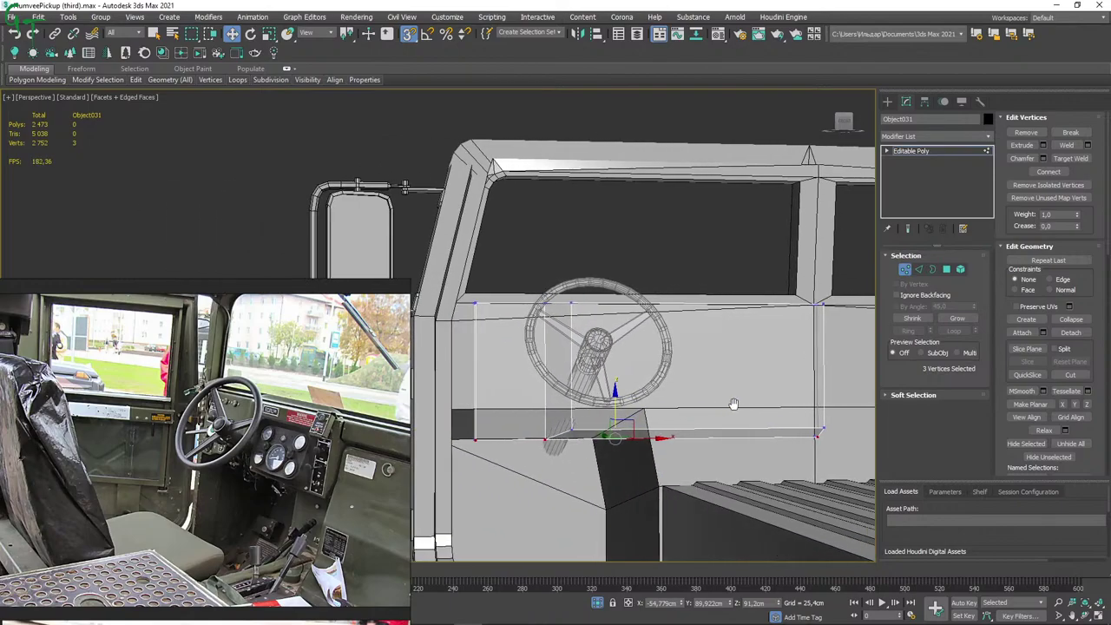
pyautogui.moveTo(735, 402)
pyautogui.keyDown('alt'); pyautogui.mouseDown(button='middle')
pyautogui.moveTo(720, 384)
pyautogui.moveTo(712, 423)
pyautogui.moveTo(678, 400)
pyautogui.moveTo(695, 393)
pyautogui.moveTo(628, 385)
pyautogui.moveTo(640, 369)
pyautogui.moveTo(616, 365)
pyautogui.mouseUp(button='middle'); pyautogui.keyUp('alt')
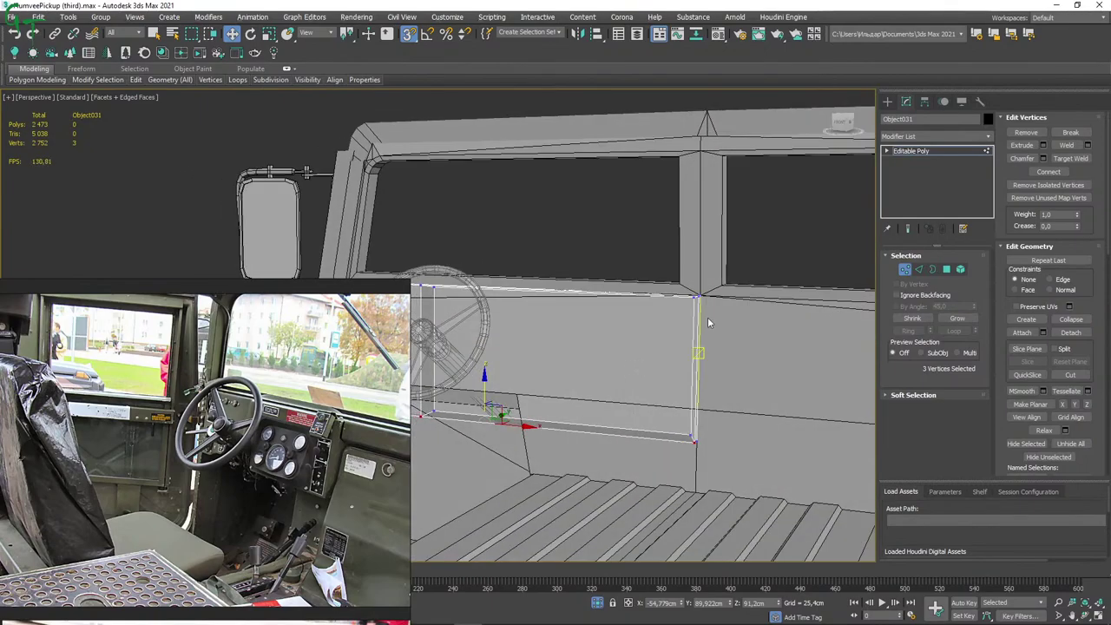
pyautogui.moveTo(681, 282); pyautogui.dragTo(734, 415)
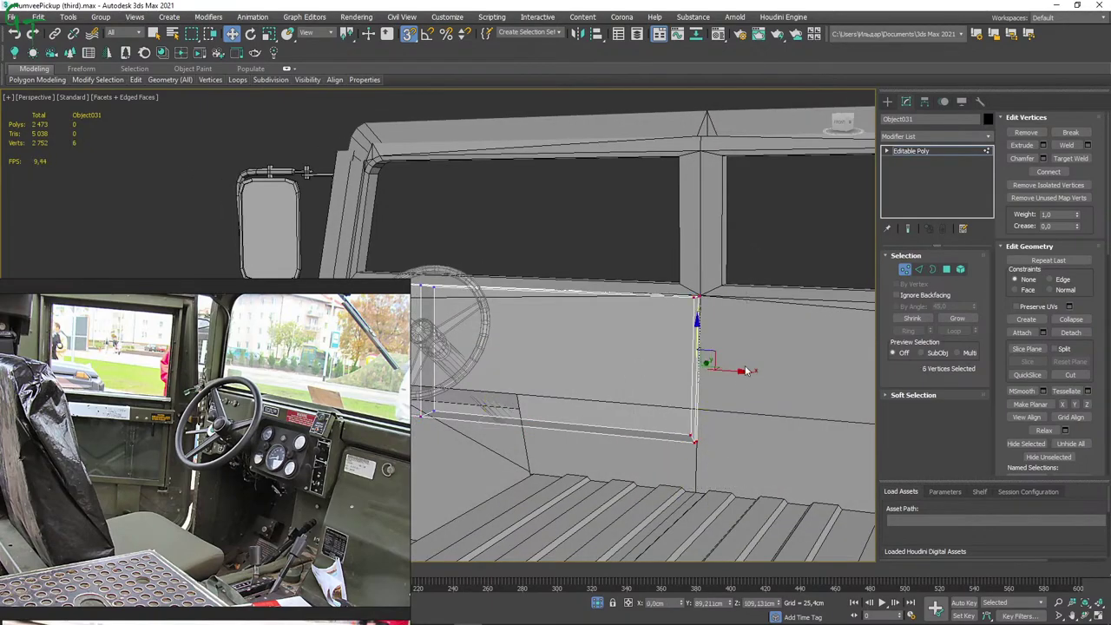
pyautogui.moveTo(742, 371); pyautogui.dragTo(638, 375)
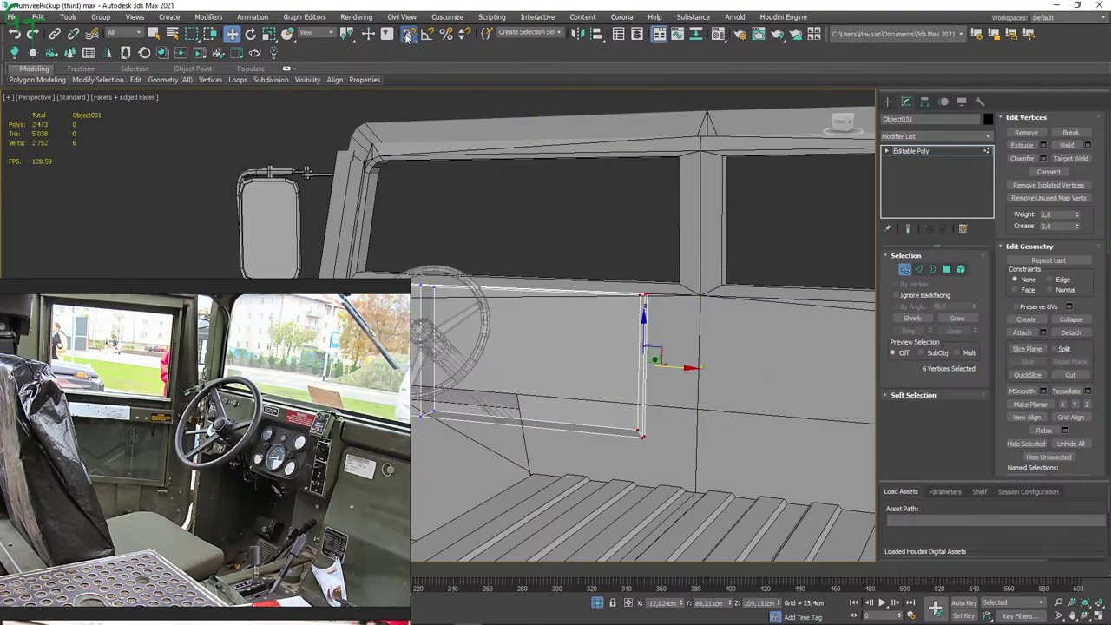
pyautogui.keyDown('alt'); pyautogui.moveTo(583, 323); pyautogui.dragTo(613, 333, button='middle'); pyautogui.keyUp('alt')
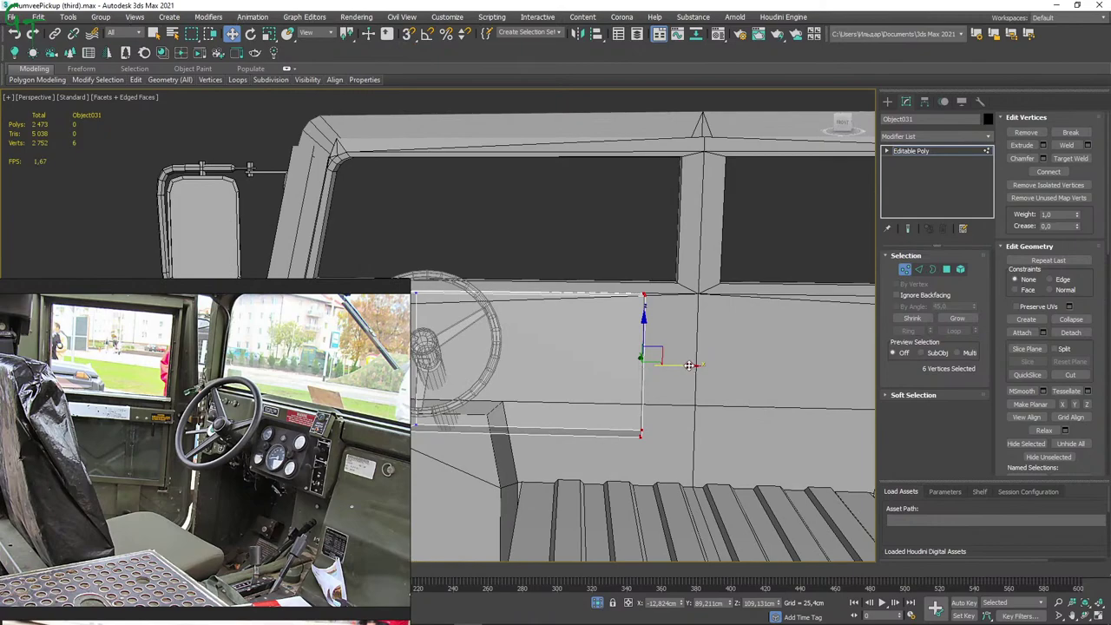
pyautogui.moveTo(689, 367); pyautogui.dragTo(666, 369)
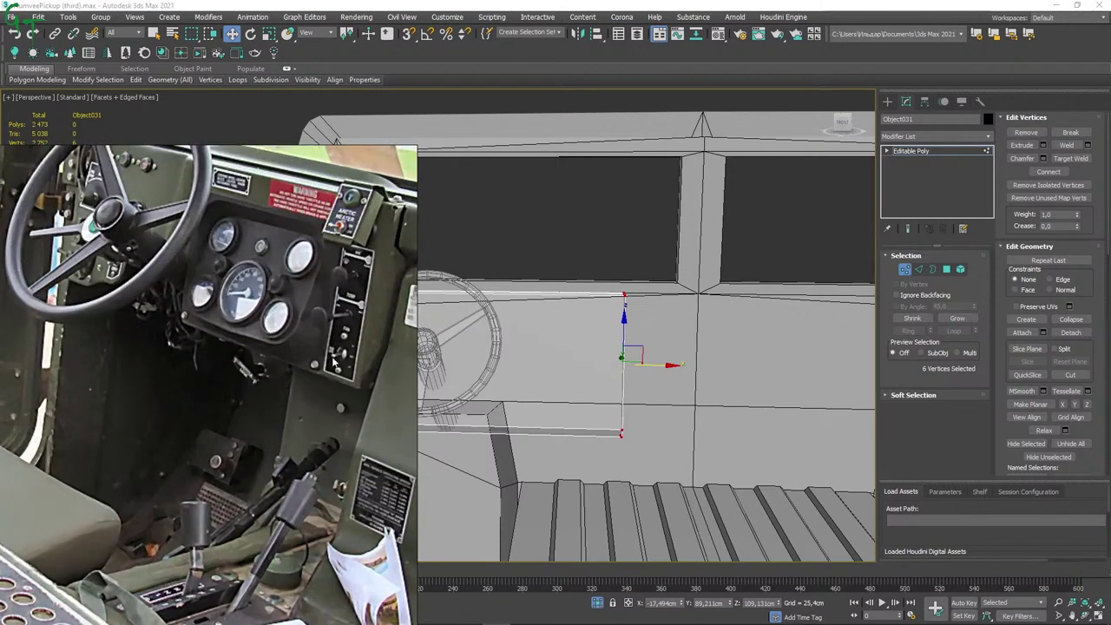
# Check the moved edge beside the steering wheel and return to object level.
pyautogui.scroll(-3, 250, 272)
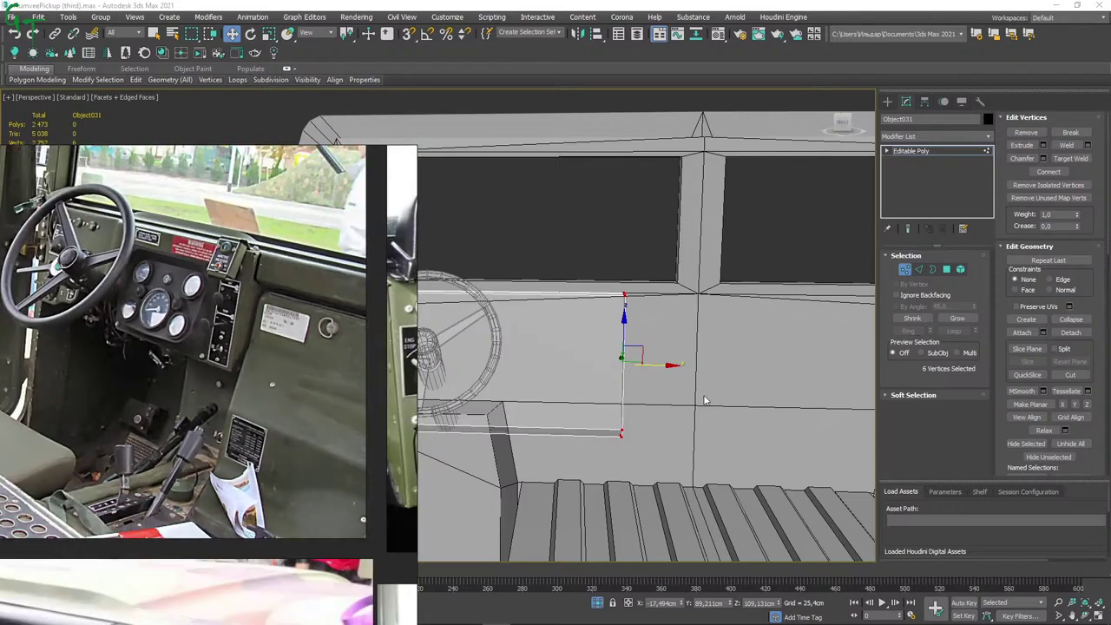
pyautogui.moveTo(708, 401)
pyautogui.keyDown('alt'); pyautogui.mouseDown(button='middle')
pyautogui.moveTo(594, 406)
pyautogui.moveTo(627, 392)
pyautogui.mouseUp(button='middle'); pyautogui.keyUp('alt')
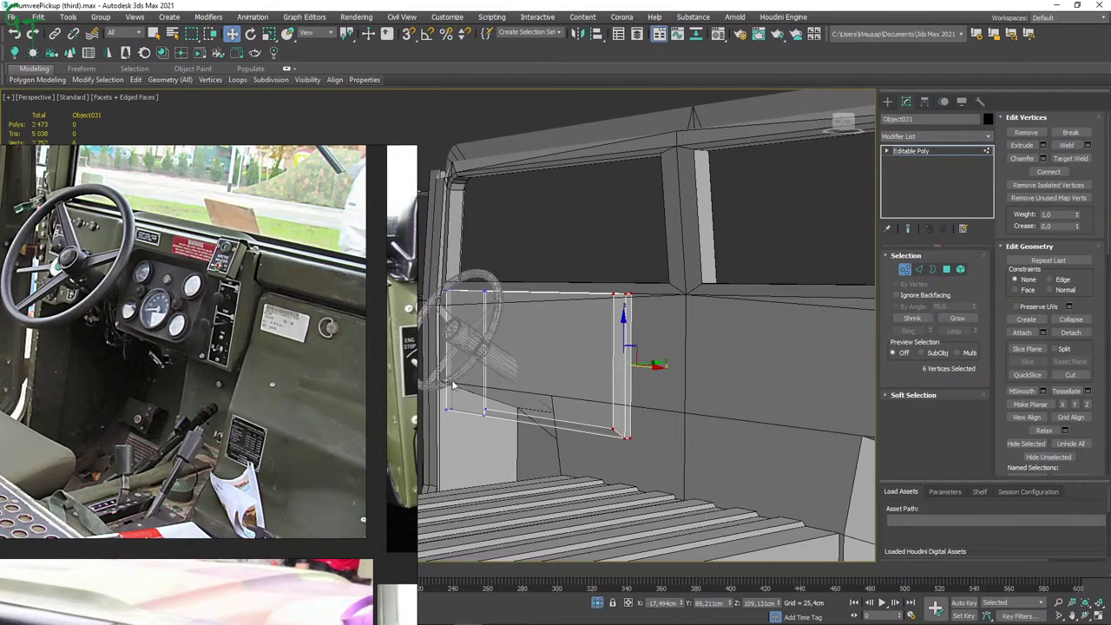
pyautogui.moveTo(566, 394)
pyautogui.keyDown('alt'); pyautogui.mouseDown(button='middle')
pyautogui.moveTo(739, 407)
pyautogui.moveTo(669, 406)
pyautogui.mouseUp(button='middle'); pyautogui.keyUp('alt')
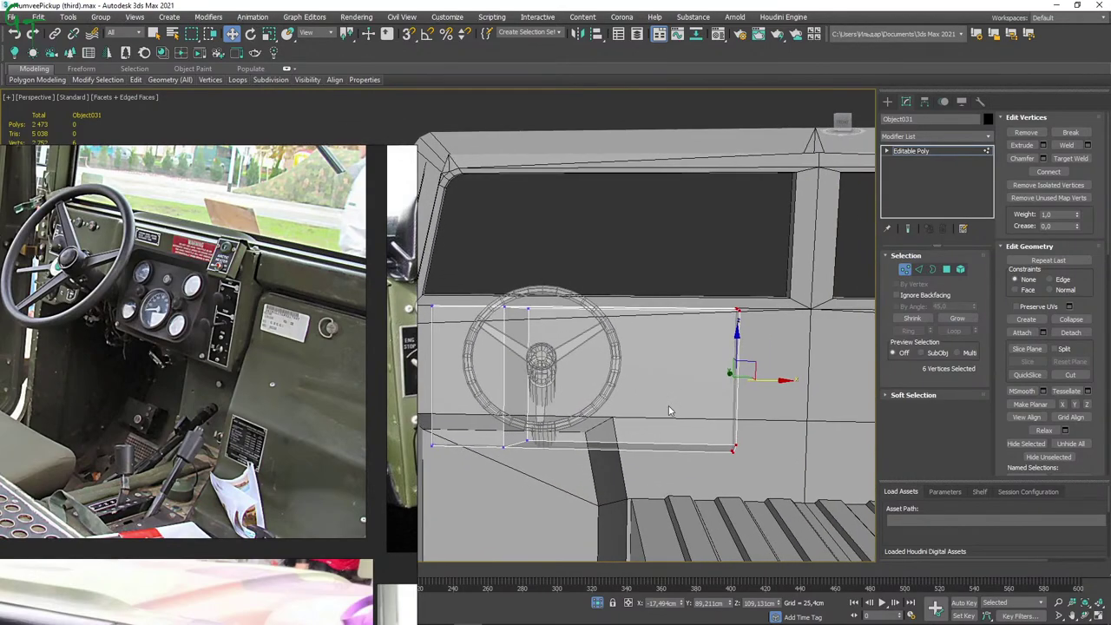
pyautogui.scroll(2, 666, 408)
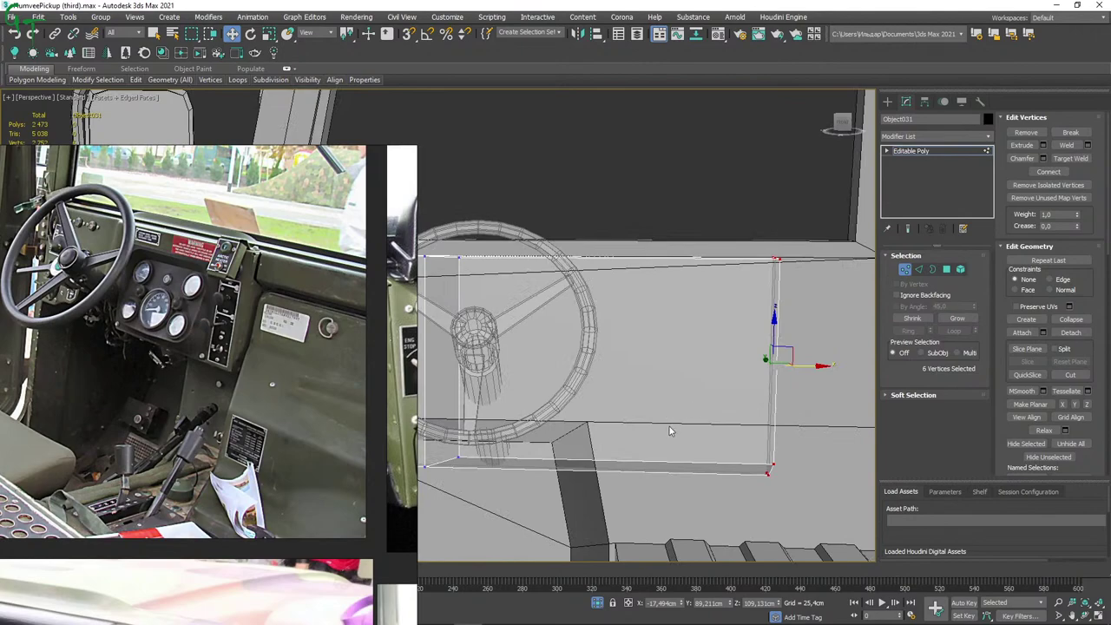
pyautogui.scroll(-3, 602, 421)
pyautogui.scroll(-3, 823, 327)
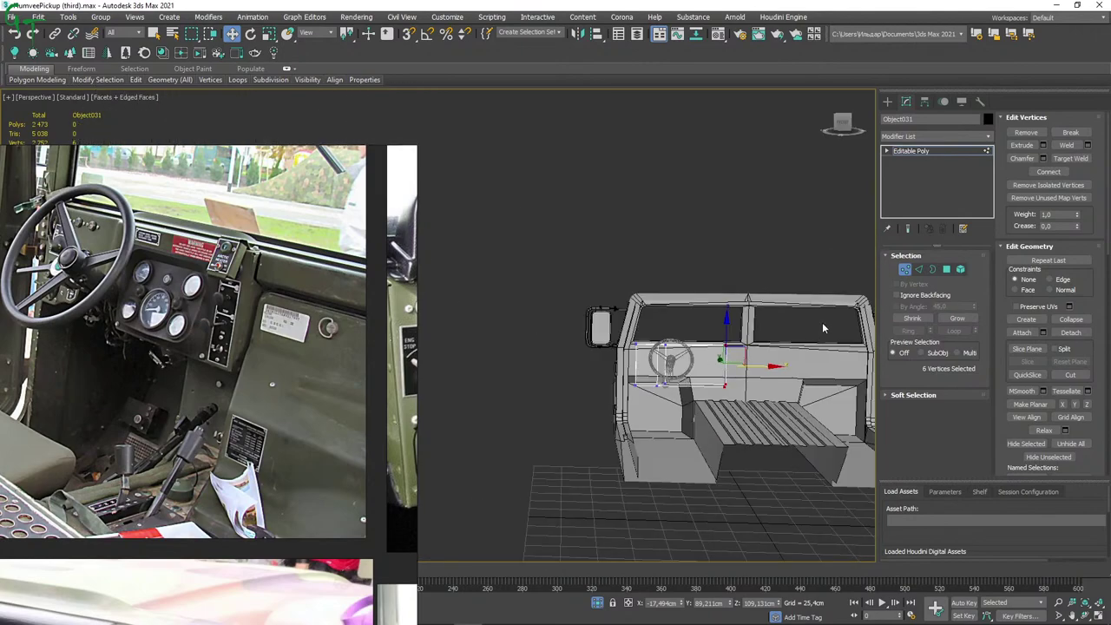
pyautogui.click(904, 270)
# Create a standard-primitive box of about 52.5 × 55.8 × 13.5 cm in the cab.
pyautogui.moveTo(578, 374)
pyautogui.keyDown('alt'); pyautogui.mouseDown(button='middle')
pyautogui.moveTo(620, 310)
pyautogui.moveTo(627, 413)
pyautogui.moveTo(560, 405)
pyautogui.moveTo(605, 383)
pyautogui.mouseUp(button='middle'); pyautogui.keyUp('alt')
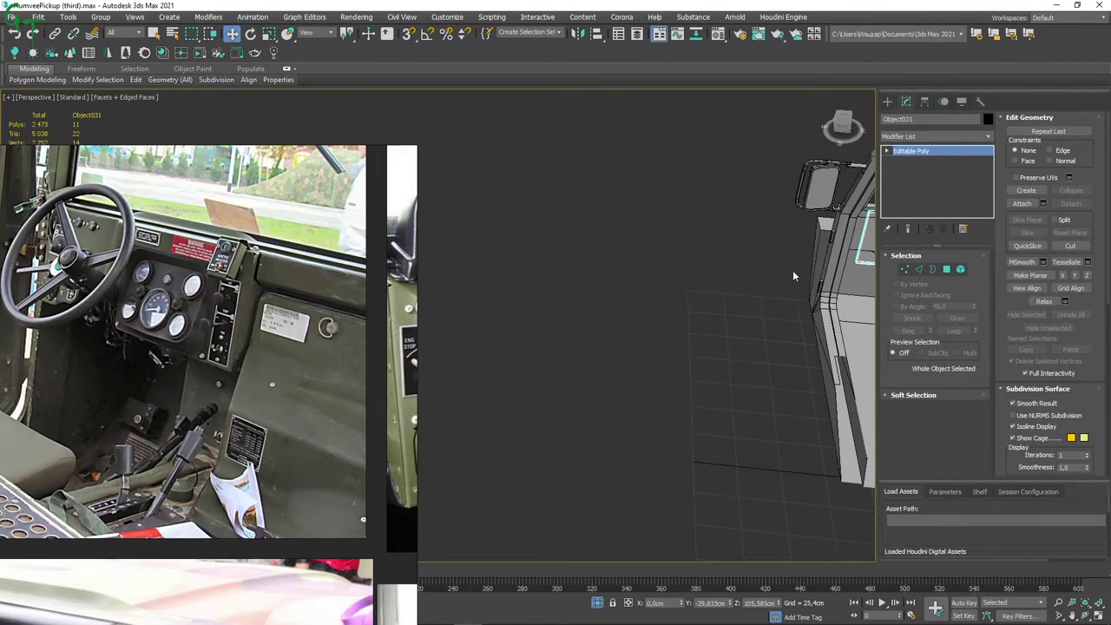
pyautogui.click(888, 102)
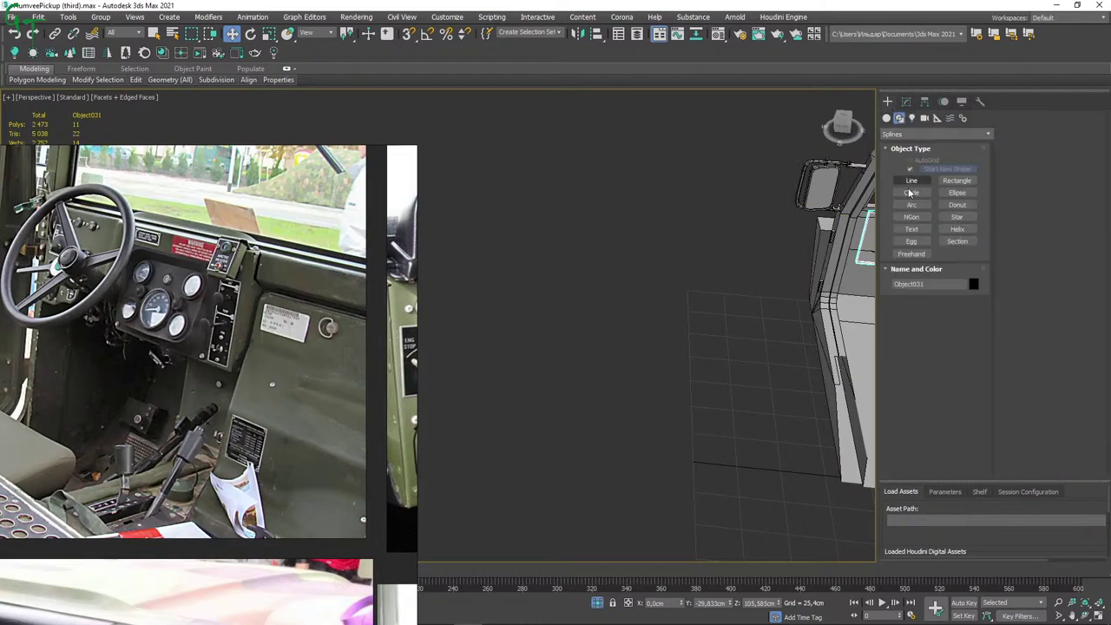
pyautogui.click(888, 117)
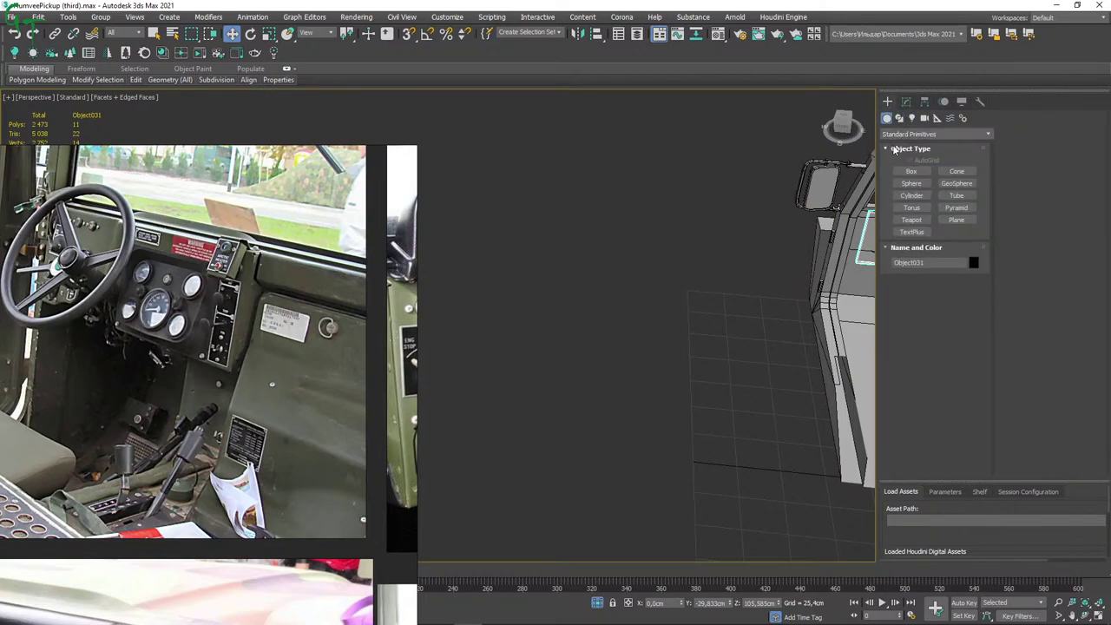
pyautogui.click(912, 171)
pyautogui.moveTo(608, 350); pyautogui.dragTo(695, 406)
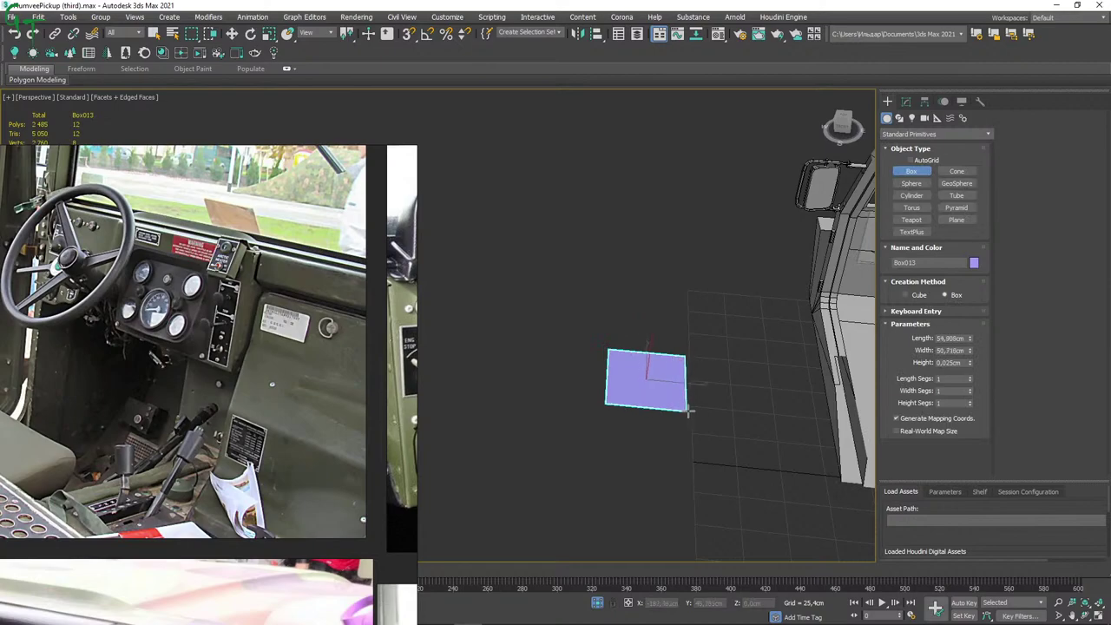
pyautogui.click(739, 381)
# Frame the new box, nudge the dashboard reference photo, and open the Material Editor.
pyautogui.moveTo(723, 353)
pyautogui.keyDown('alt'); pyautogui.mouseDown(button='middle')
pyautogui.moveTo(705, 322)
pyautogui.moveTo(652, 359)
pyautogui.mouseUp(button='middle'); pyautogui.keyUp('alt')
pyautogui.press('z')
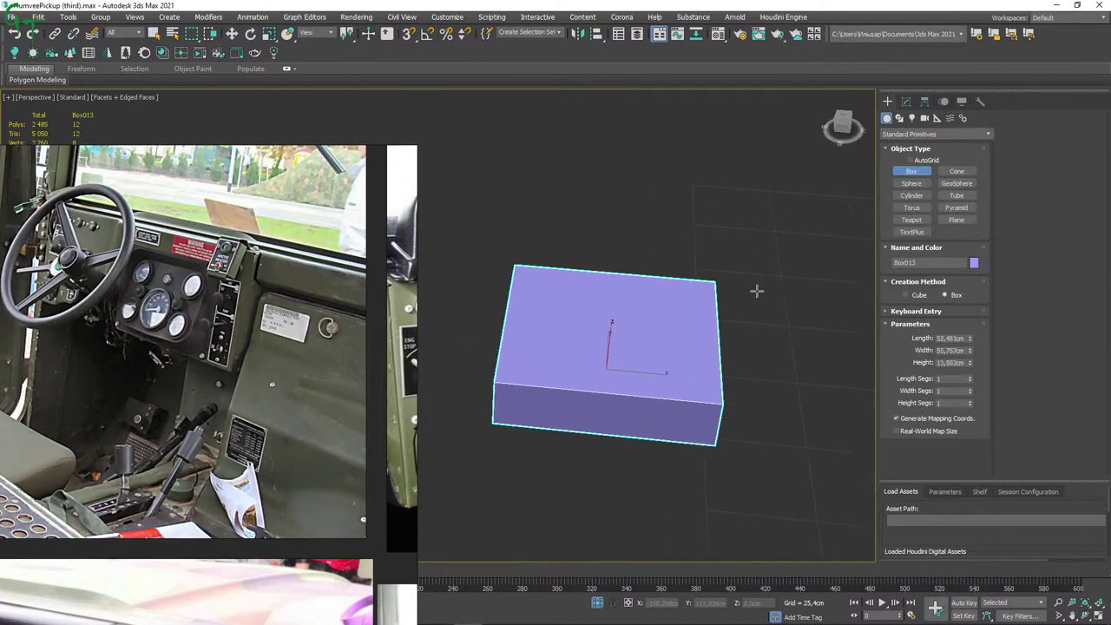
pyautogui.scroll(1, 294, 320)
pyautogui.scroll(1, 296, 319)
pyautogui.scroll(1, 298, 318)
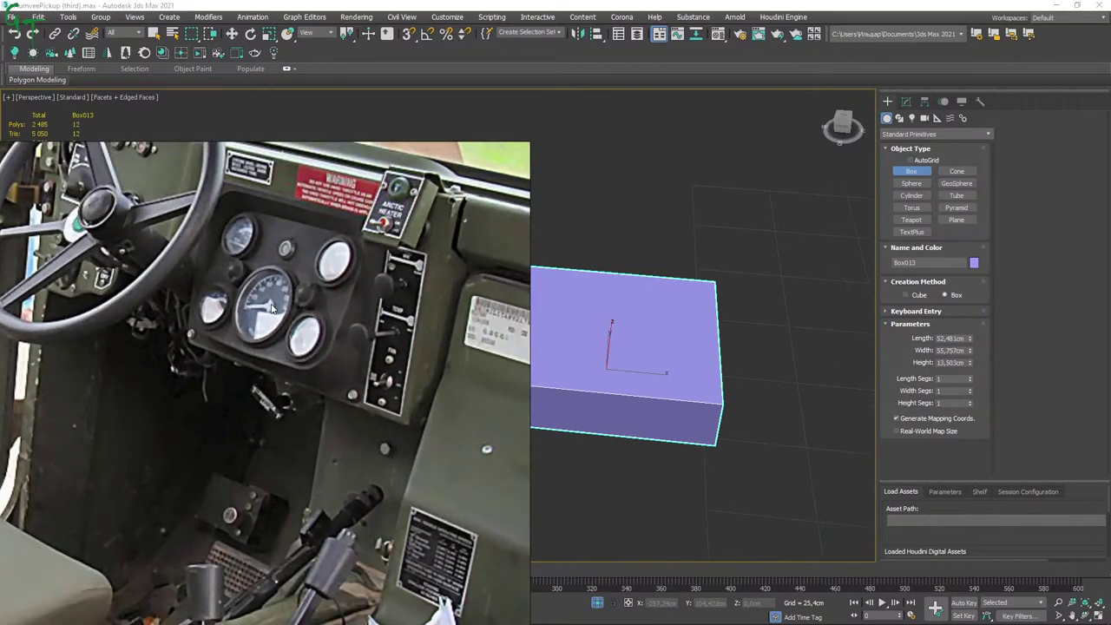
pyautogui.scroll(1, 301, 316)
pyautogui.moveTo(301, 310); pyautogui.dragTo(280, 317)
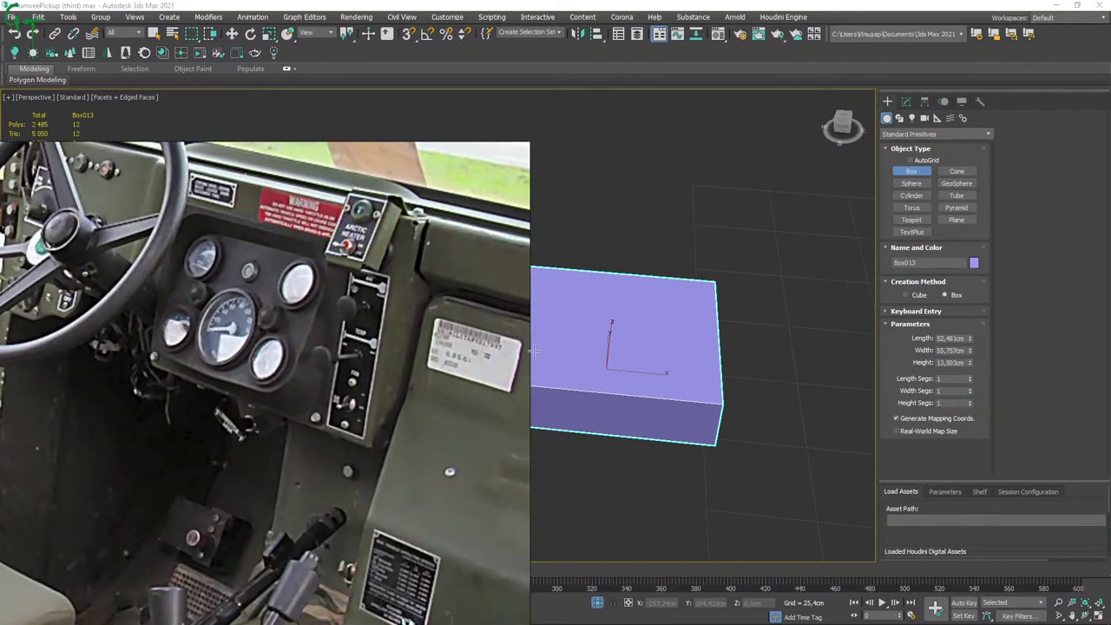
pyautogui.moveTo(682, 352); pyautogui.dragTo(790, 356, button='middle')
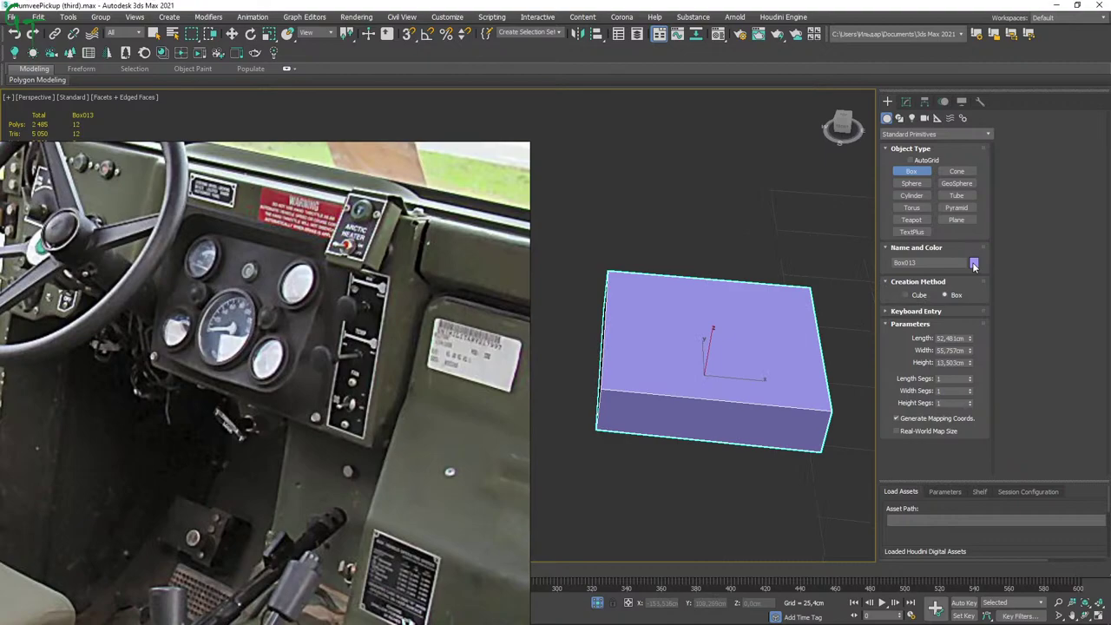
pyautogui.press('m')
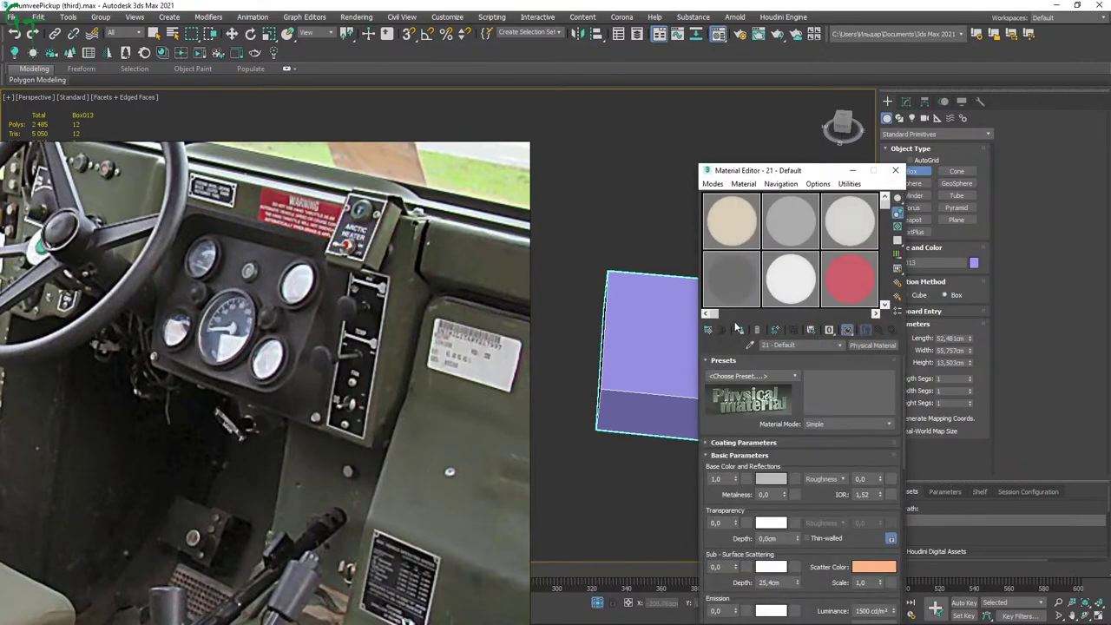
# Assign the 21 - Default material to the box and set its object colour to black.
pyautogui.moveTo(886, 210); pyautogui.dragTo(888, 276)
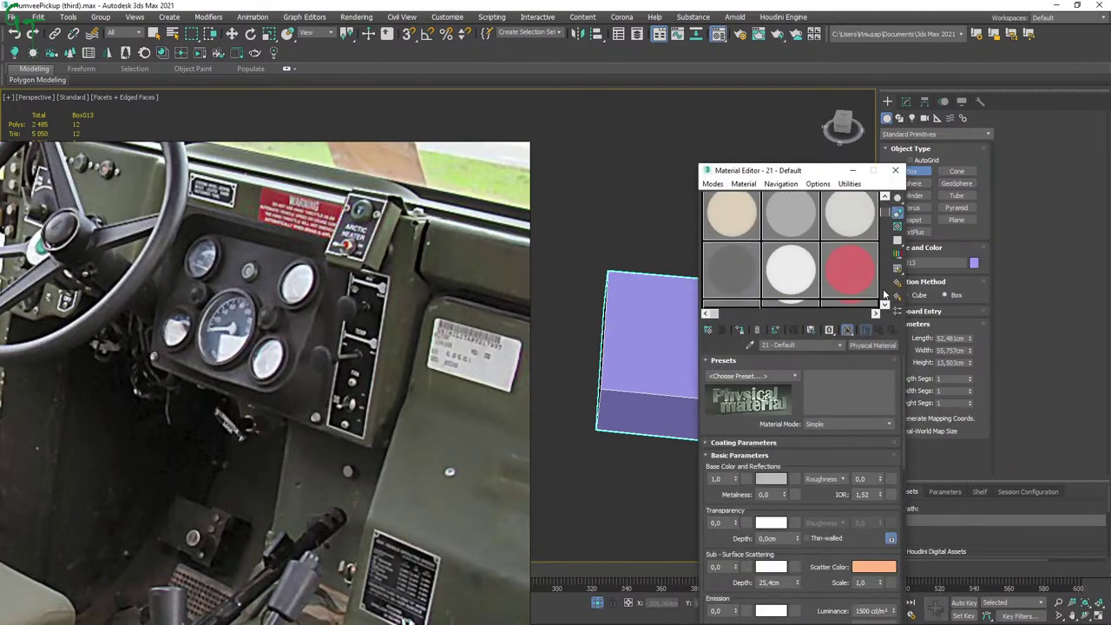
pyautogui.click(886, 295)
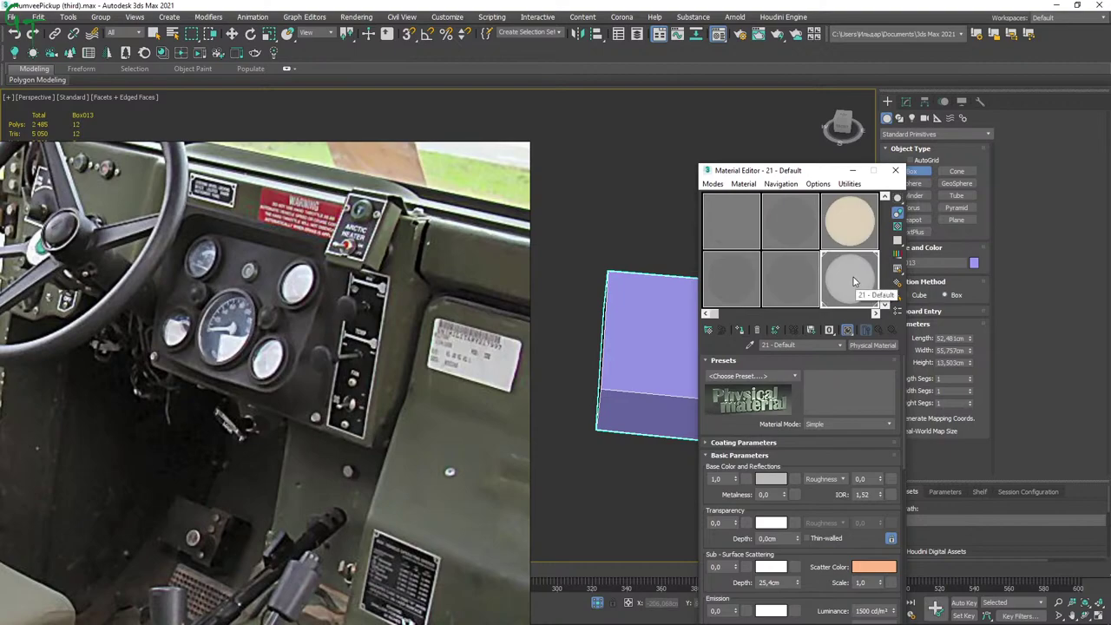
pyautogui.click(754, 330)
pyautogui.click(896, 170)
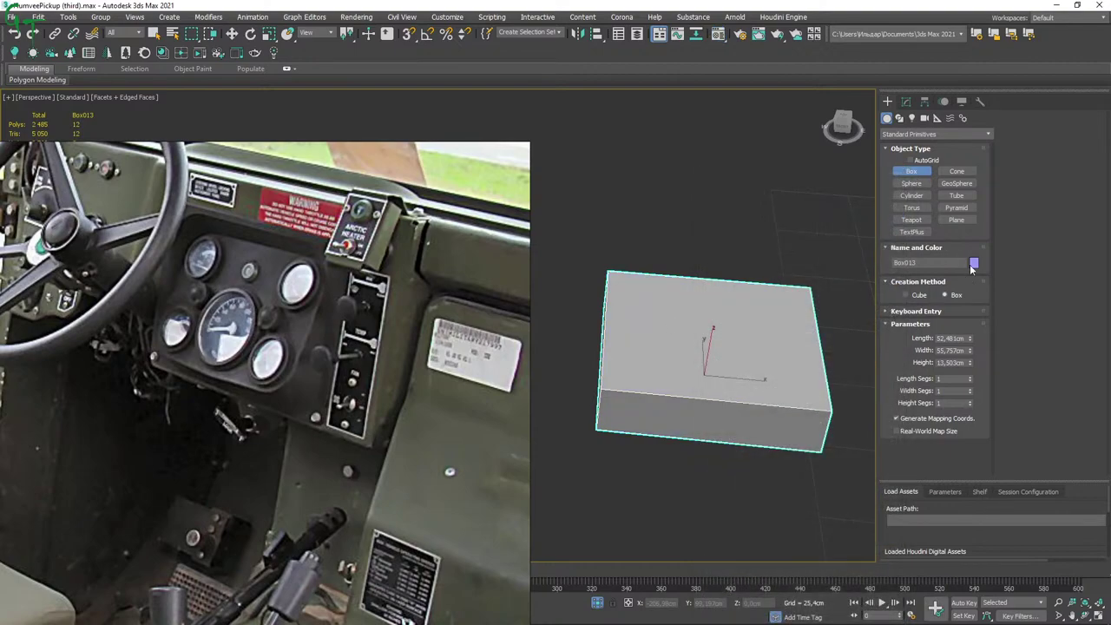
pyautogui.click(974, 264)
pyautogui.click(645, 342)
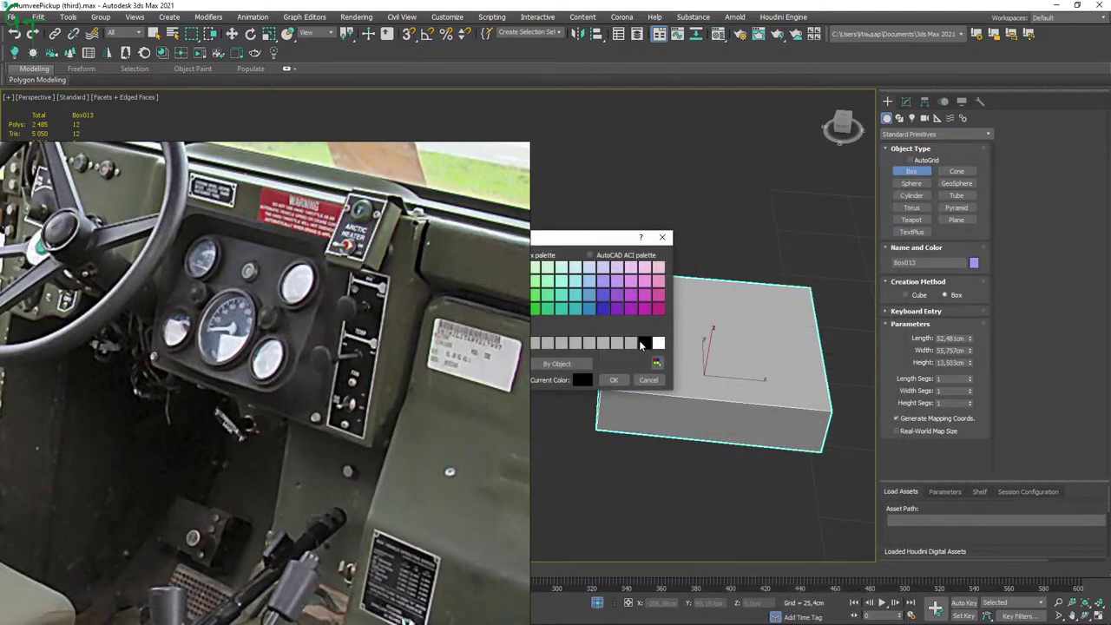
pyautogui.click(614, 379)
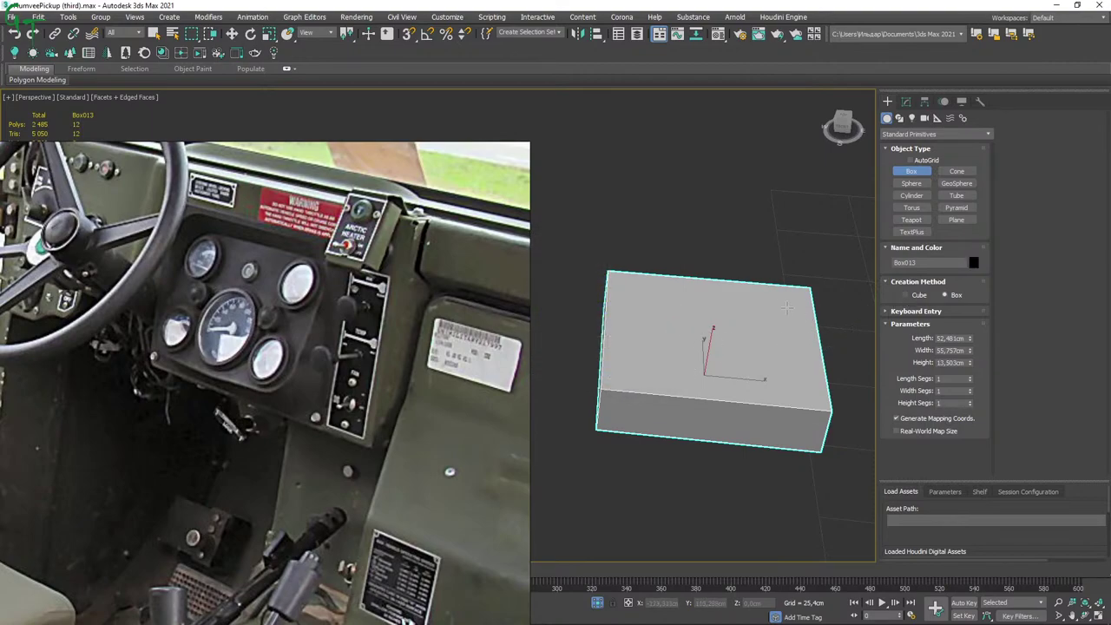
# Show the box's modifier stack and bring up its context menu for converting to Editable Poly.
pyautogui.moveTo(766, 309)
pyautogui.mouseDown(button='middle')
pyautogui.moveTo(744, 298)
pyautogui.moveTo(706, 364)
pyautogui.mouseUp(button='middle')
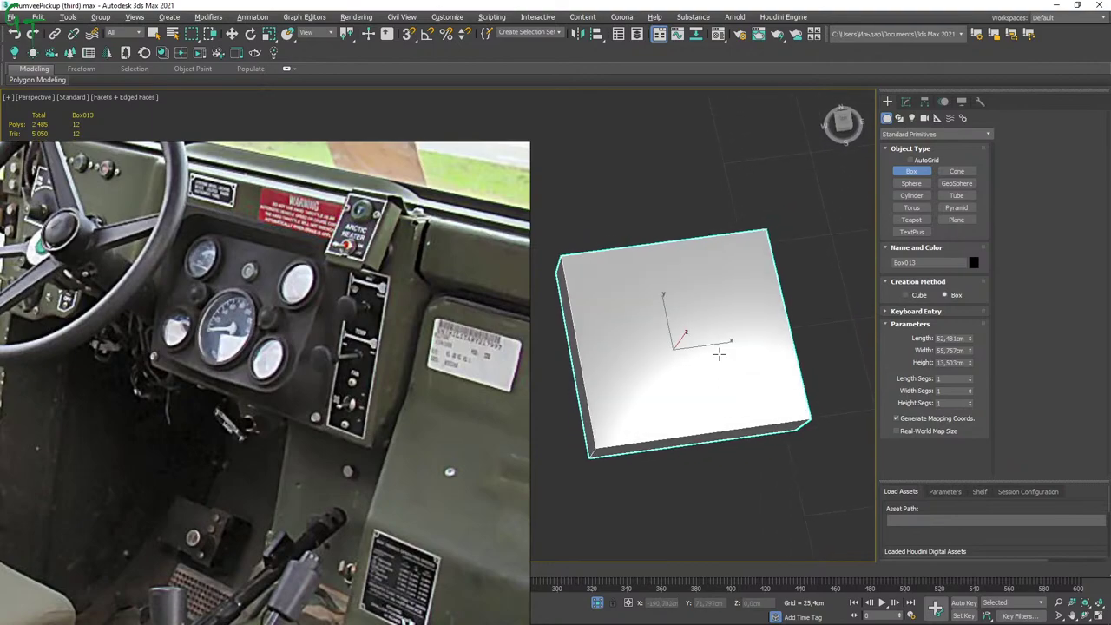
pyautogui.click(907, 103)
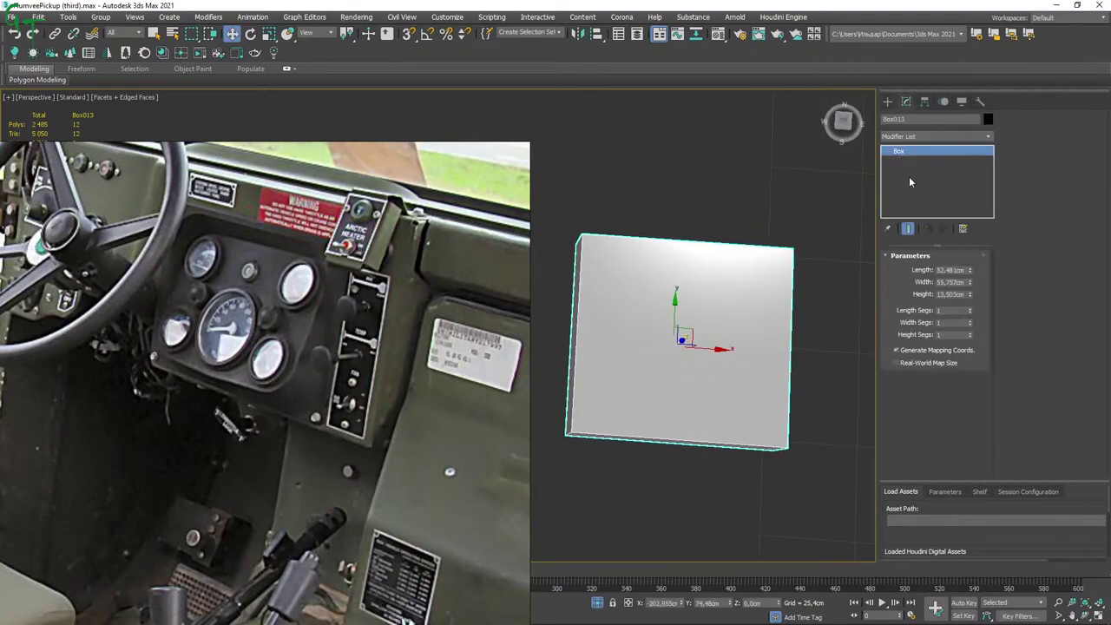
pyautogui.rightClick(683, 316)
# Convert the box to editable poly and raise its bottom vertices on Y to shorten it.
pyautogui.click(825, 445)
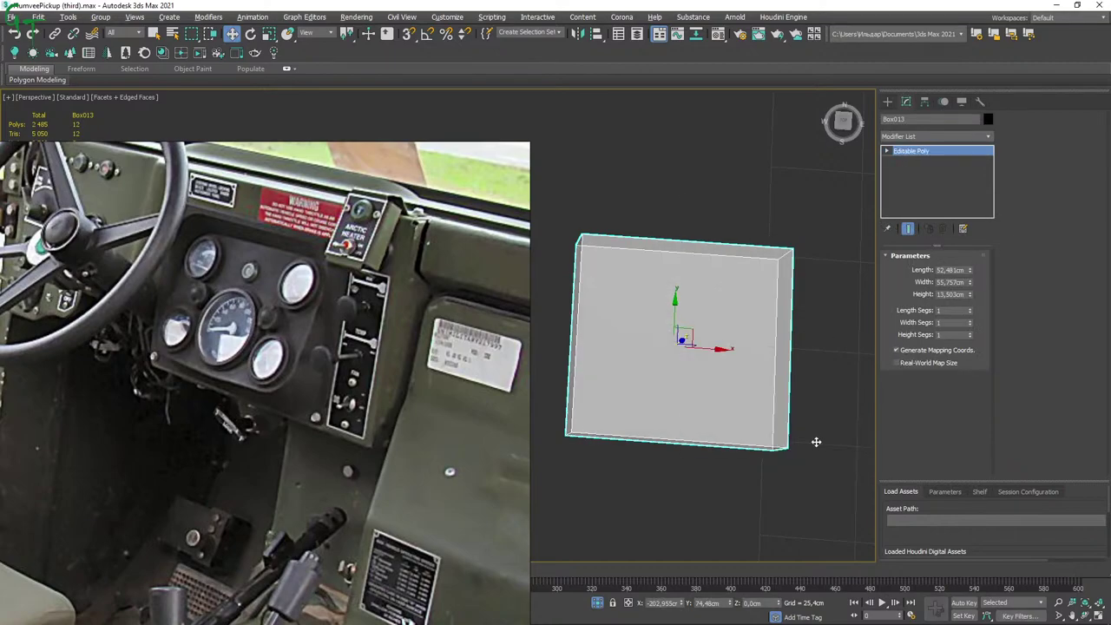
pyautogui.click(903, 269)
pyautogui.moveTo(534, 372); pyautogui.dragTo(811, 494)
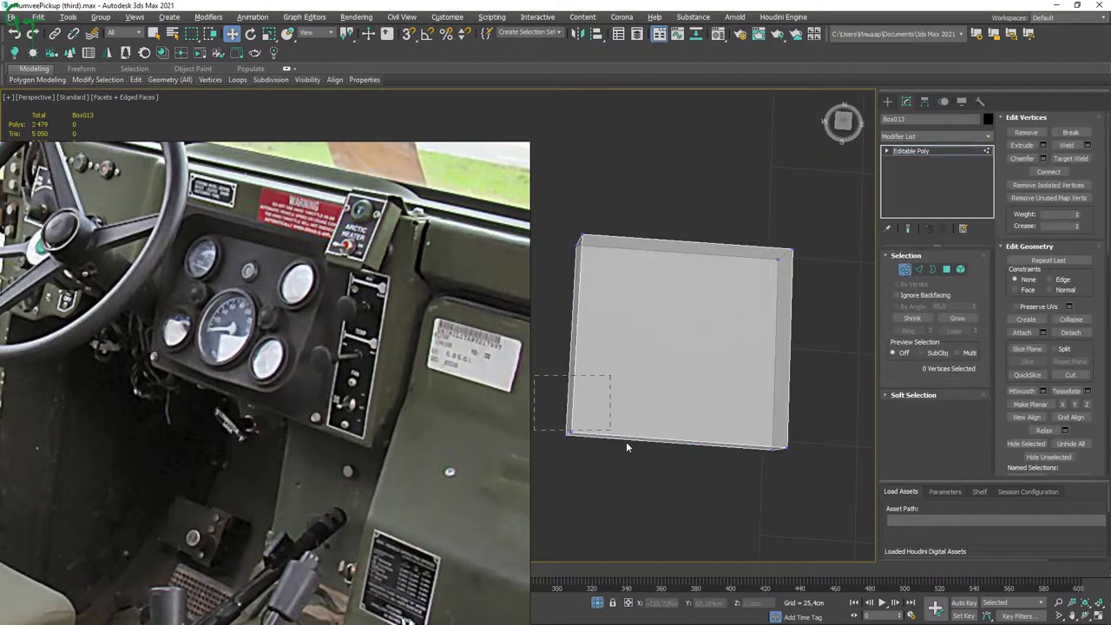
pyautogui.moveTo(683, 408); pyautogui.dragTo(686, 355)
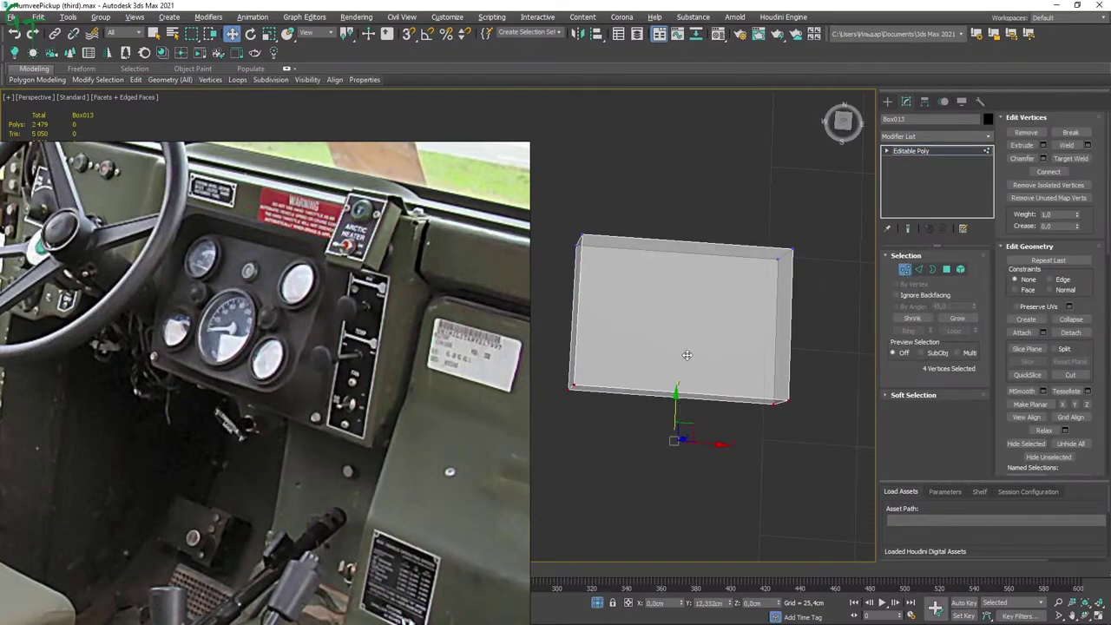
# Pull the right-side vertices left on X to narrow the box, then select the top-edge vertices.
pyautogui.moveTo(817, 308); pyautogui.dragTo(782, 413)
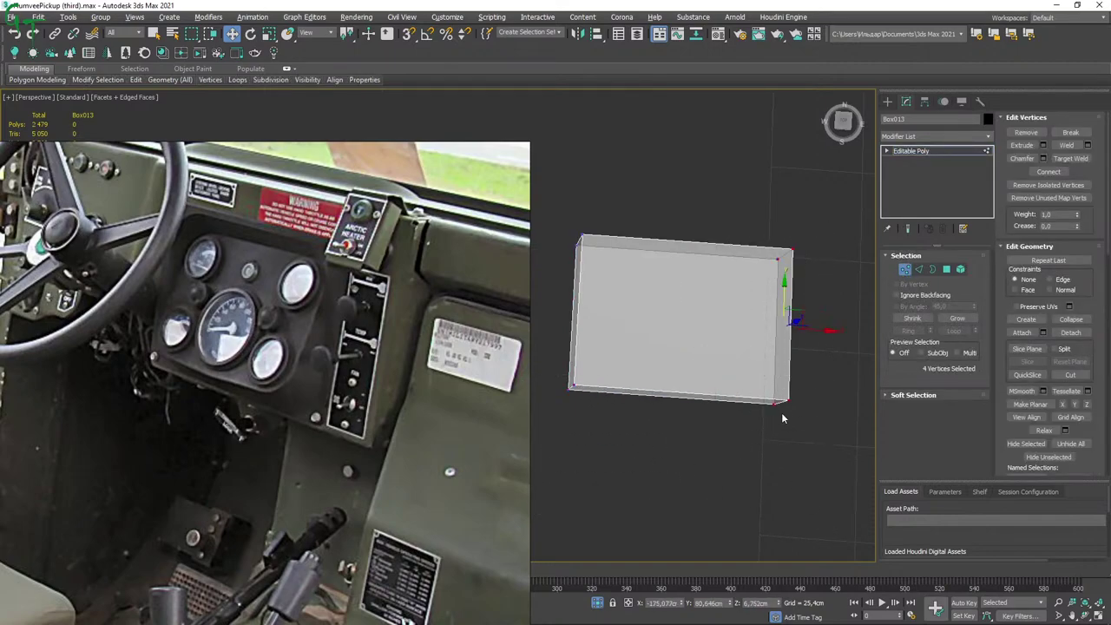
pyautogui.moveTo(825, 332); pyautogui.dragTo(660, 336)
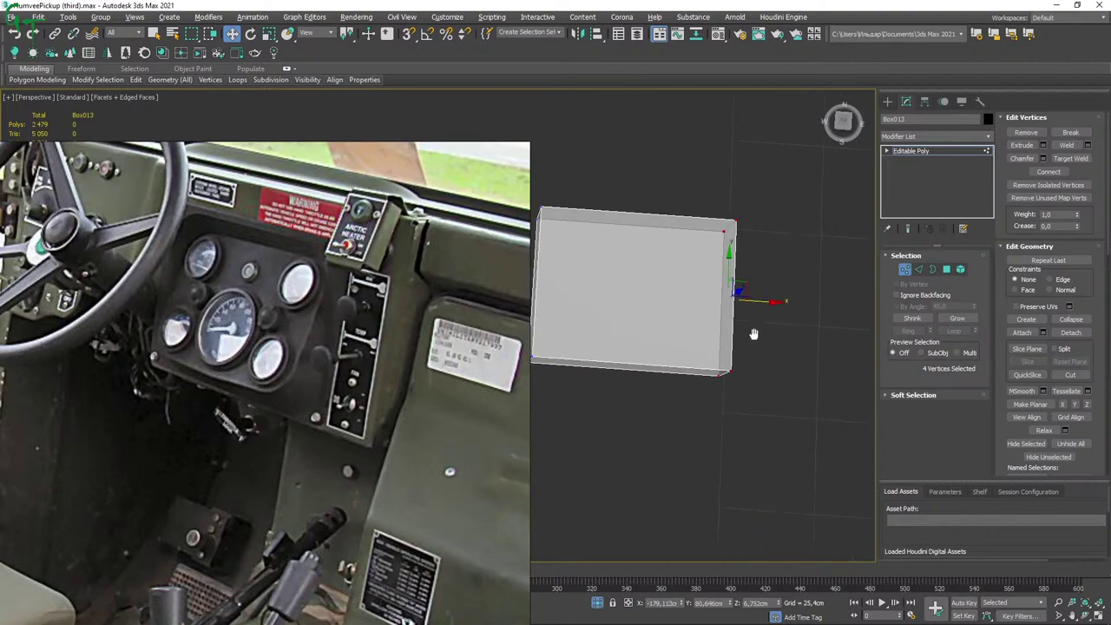
pyautogui.scroll(2, 660, 336)
pyautogui.scroll(2, 747, 333)
pyautogui.moveTo(747, 332)
pyautogui.keyDown('alt'); pyautogui.mouseDown(button='middle')
pyautogui.moveTo(739, 308)
pyautogui.moveTo(685, 311)
pyautogui.mouseUp(button='middle'); pyautogui.keyUp('alt')
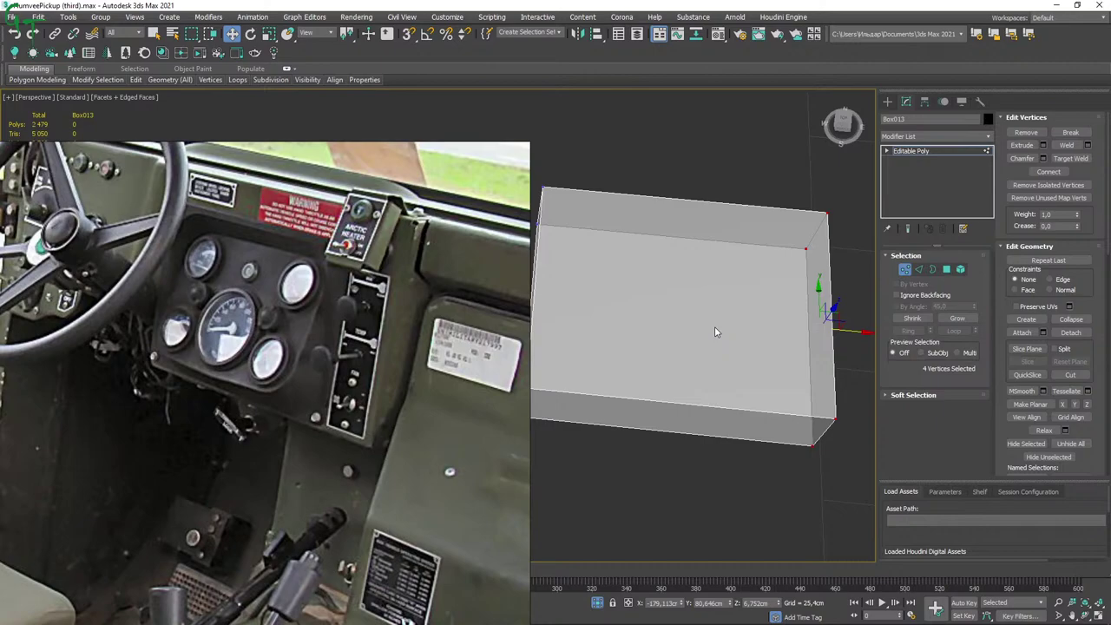
pyautogui.moveTo(719, 315)
pyautogui.mouseDown(button='middle')
pyautogui.moveTo(770, 335)
pyautogui.moveTo(754, 308)
pyautogui.moveTo(752, 319)
pyautogui.mouseUp(button='middle')
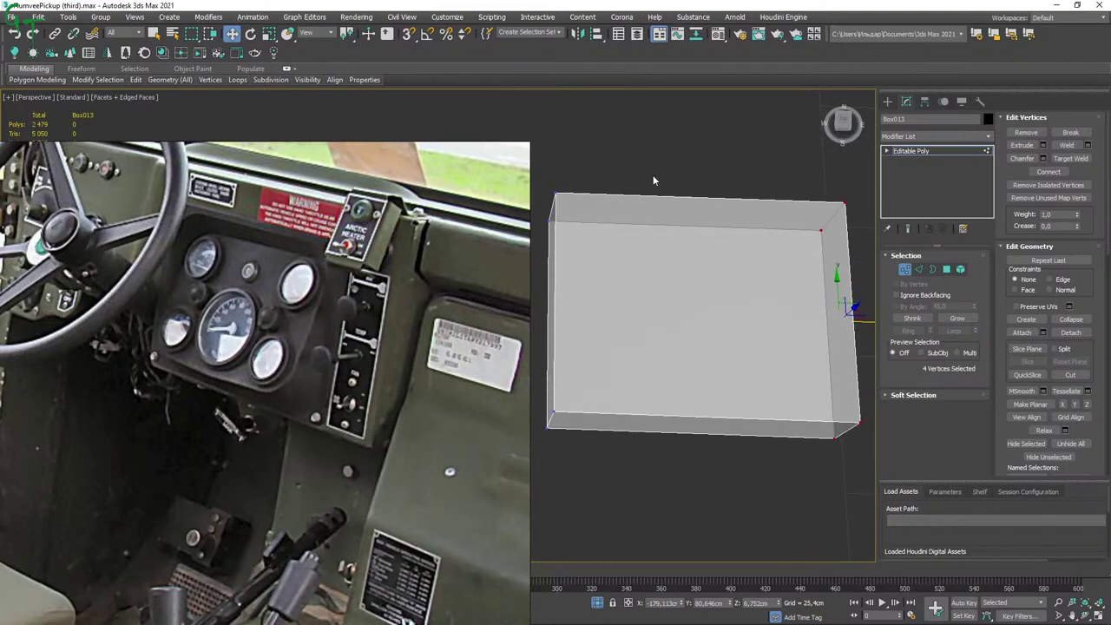
pyautogui.click(623, 159)
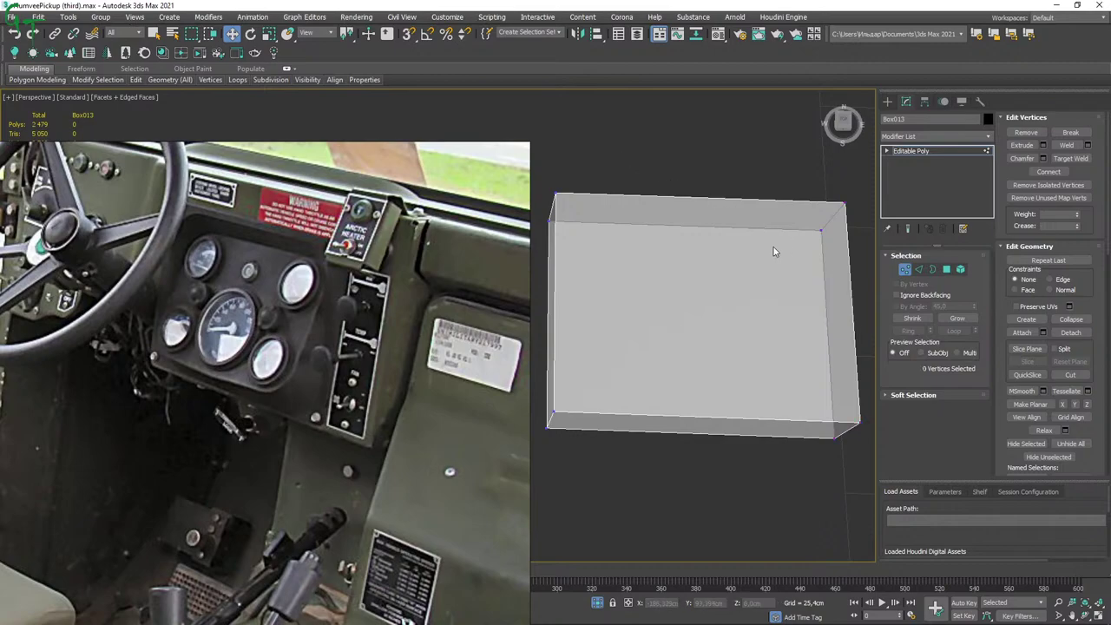
pyautogui.moveTo(533, 244)
pyautogui.mouseDown()
pyautogui.moveTo(847, 227)
pyautogui.moveTo(848, 218)
pyautogui.mouseUp()
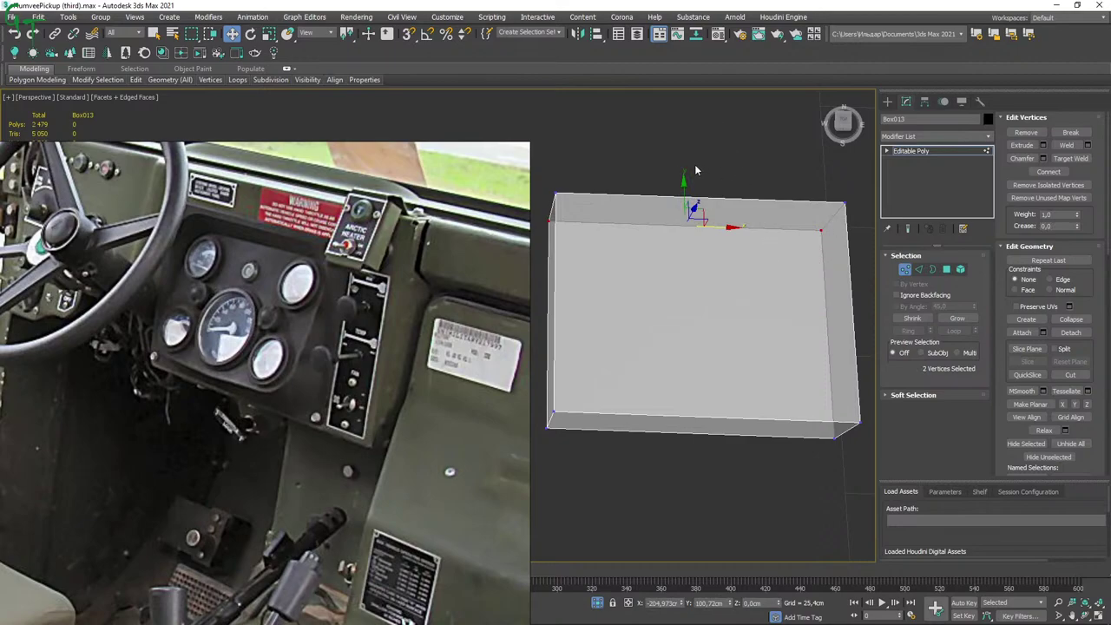
pyautogui.click(660, 153)
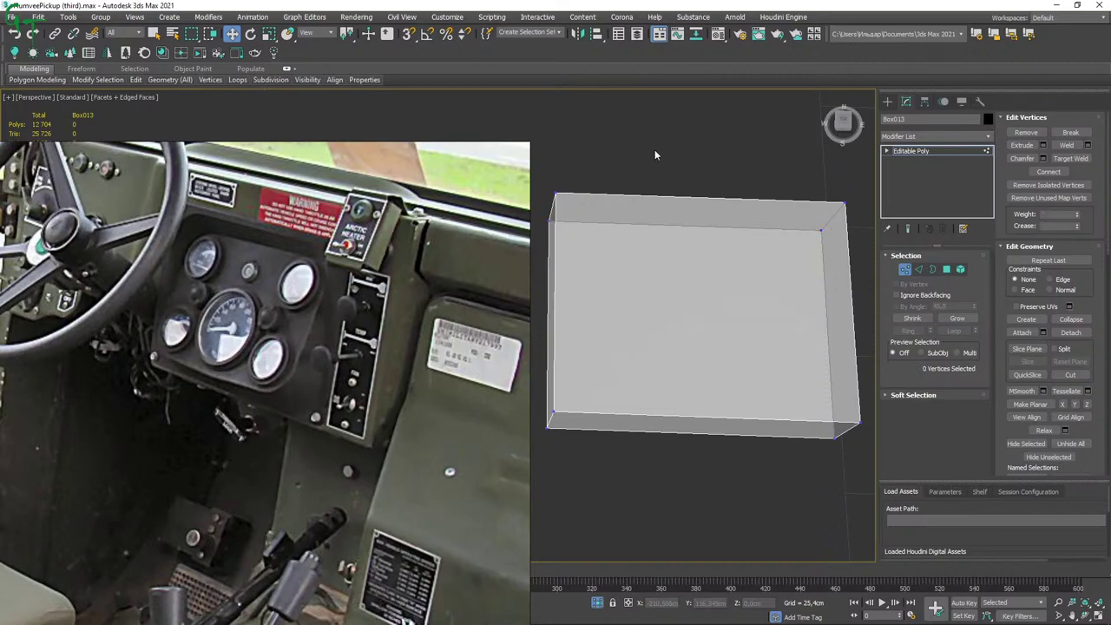
pyautogui.moveTo(537, 227); pyautogui.dragTo(570, 217)
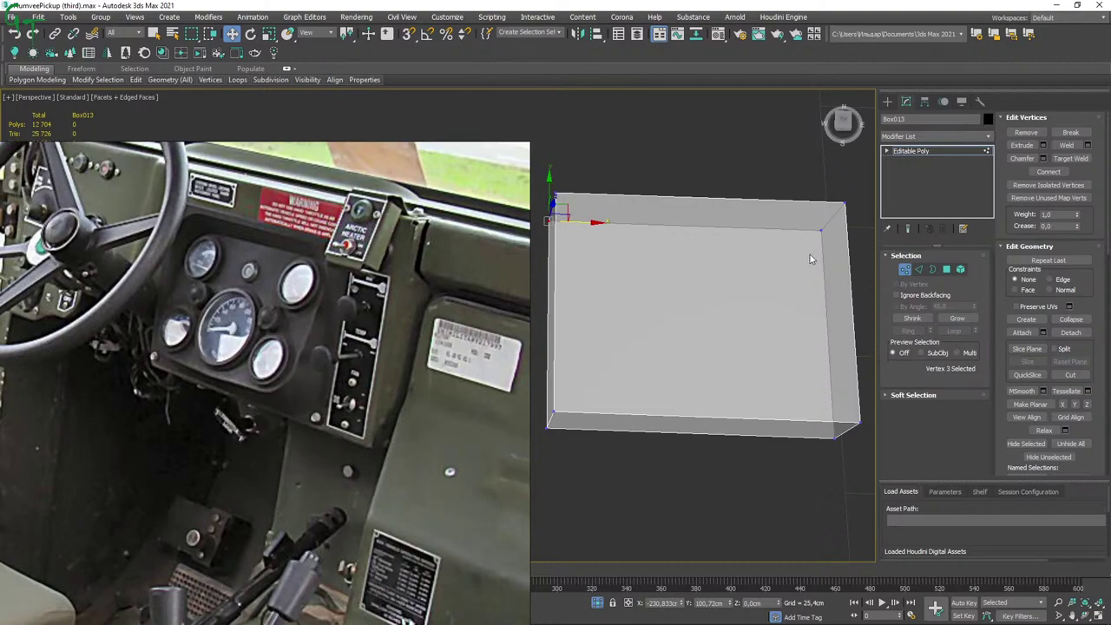
pyautogui.keyDown('ctrl'); pyautogui.click(821, 230); pyautogui.keyUp('ctrl')
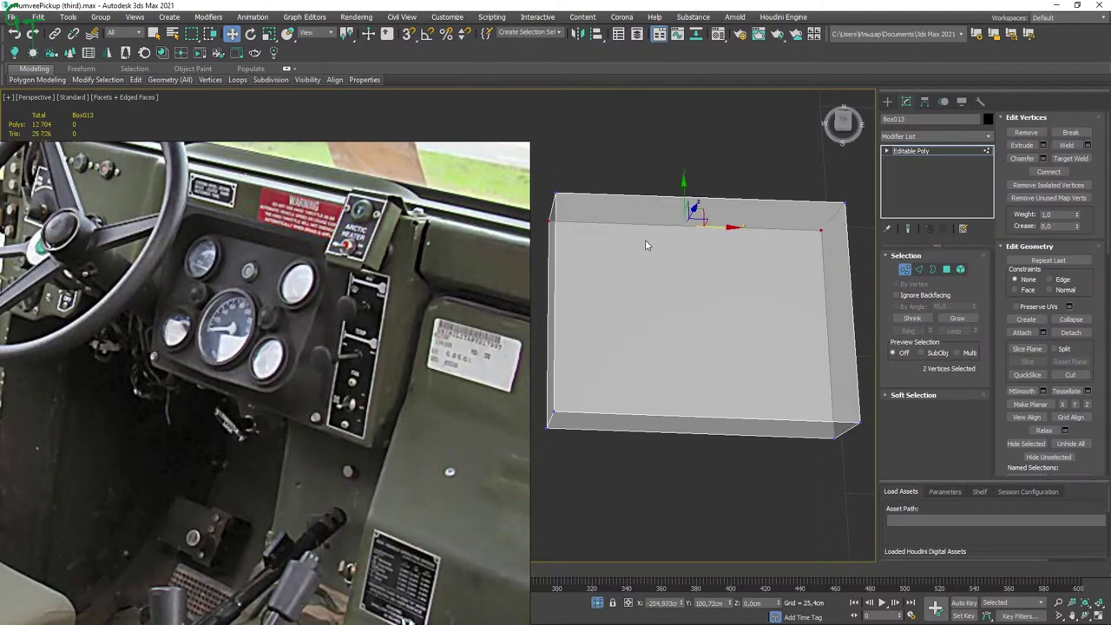
pyautogui.keyDown('alt'); pyautogui.moveTo(685, 272); pyautogui.dragTo(720, 240, button='middle'); pyautogui.keyUp('alt')
pyautogui.moveTo(741, 207)
pyautogui.keyDown('alt'); pyautogui.mouseDown(button='middle')
pyautogui.moveTo(658, 248)
pyautogui.moveTo(651, 268)
pyautogui.moveTo(710, 276)
pyautogui.moveTo(681, 266)
pyautogui.mouseUp(button='middle'); pyautogui.keyUp('alt')
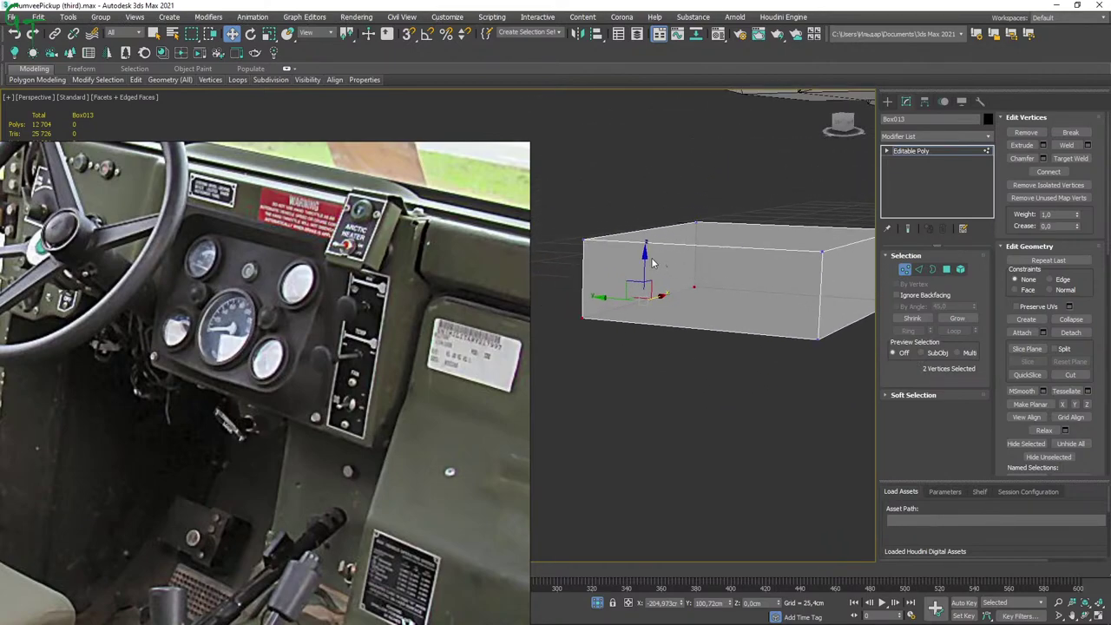
pyautogui.moveTo(645, 256); pyautogui.dragTo(674, 196)
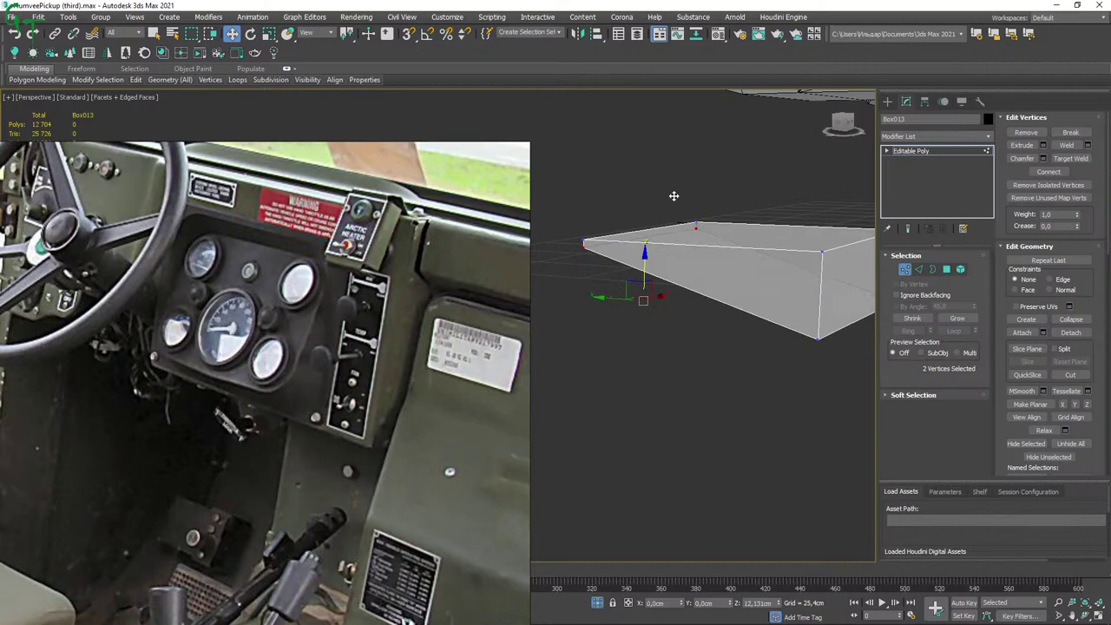
pyautogui.moveTo(674, 195)
pyautogui.keyDown('alt'); pyautogui.mouseDown(button='middle')
pyautogui.moveTo(797, 276)
pyautogui.moveTo(758, 275)
pyautogui.moveTo(776, 284)
pyautogui.moveTo(725, 303)
pyautogui.moveTo(732, 328)
pyautogui.moveTo(710, 335)
pyautogui.moveTo(695, 317)
pyautogui.moveTo(729, 322)
pyautogui.moveTo(670, 307)
pyautogui.moveTo(704, 303)
pyautogui.moveTo(692, 286)
pyautogui.mouseUp(button='middle'); pyautogui.keyUp('alt')
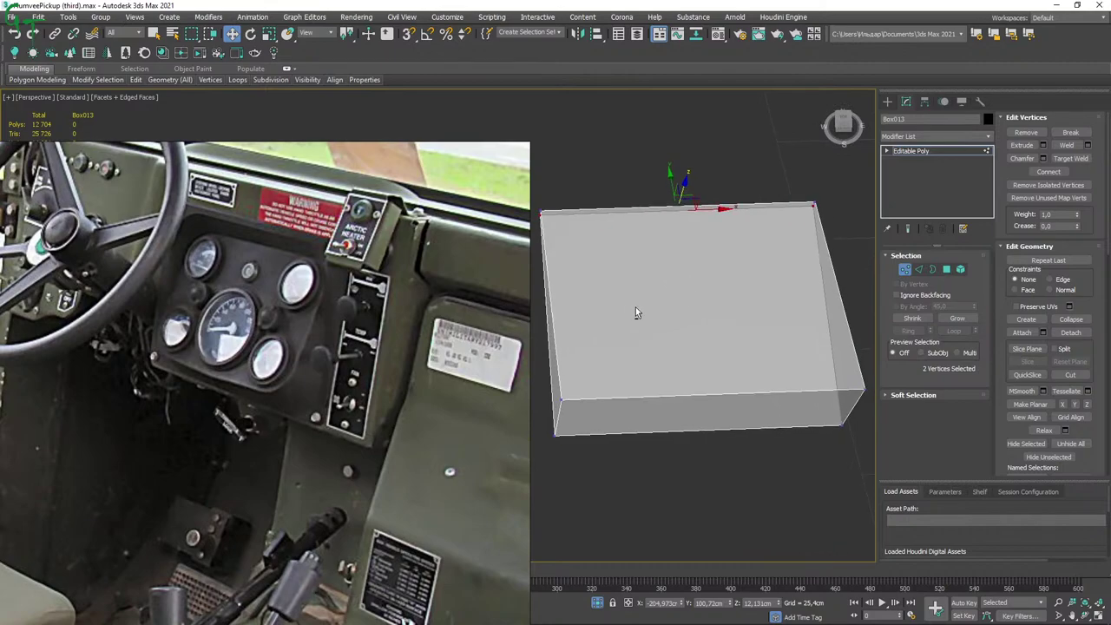
pyautogui.moveTo(636, 307)
pyautogui.keyDown('alt'); pyautogui.mouseDown(button='middle')
pyautogui.moveTo(668, 284)
pyautogui.moveTo(698, 284)
pyautogui.mouseUp(button='middle'); pyautogui.keyUp('alt')
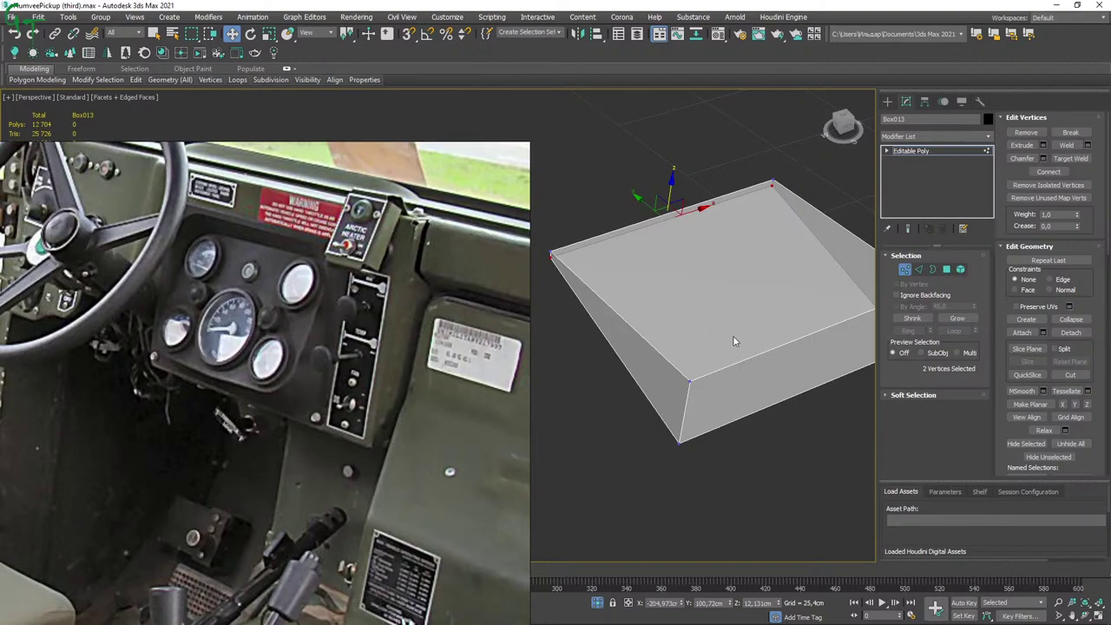
pyautogui.moveTo(728, 338)
pyautogui.keyDown('alt'); pyautogui.mouseDown(button='middle')
pyautogui.moveTo(686, 345)
pyautogui.moveTo(722, 336)
pyautogui.moveTo(696, 350)
pyautogui.moveTo(675, 340)
pyautogui.moveTo(687, 340)
pyautogui.mouseUp(button='middle'); pyautogui.keyUp('alt')
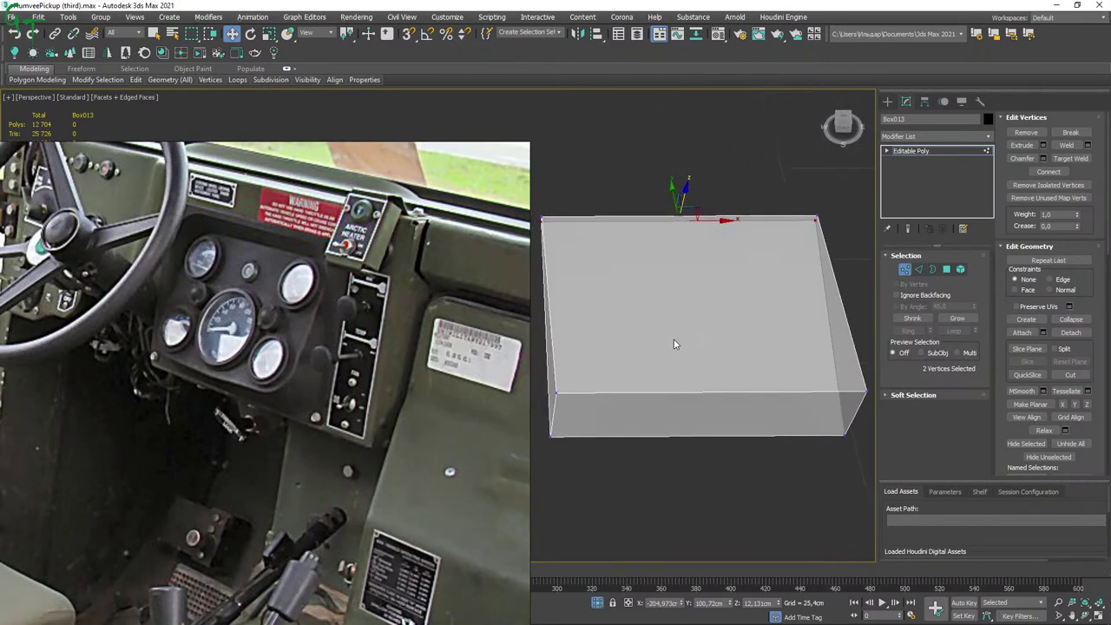
# Undo the top-vertex raise and select the box's four vertical corner edges.
pyautogui.hotkey('ctrl', 'z')
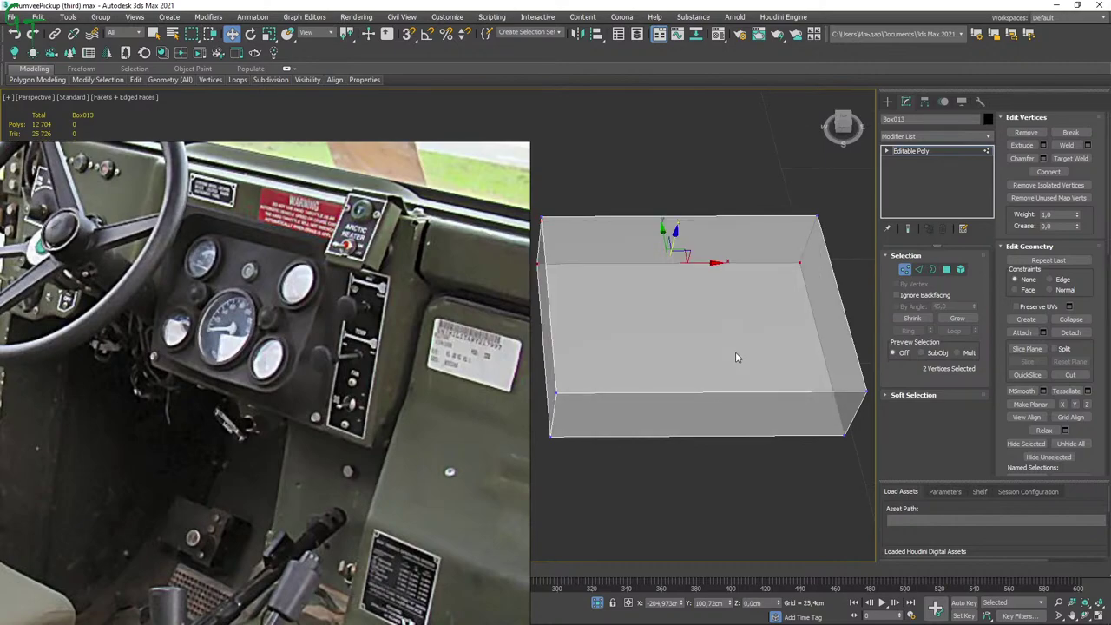
pyautogui.click(919, 269)
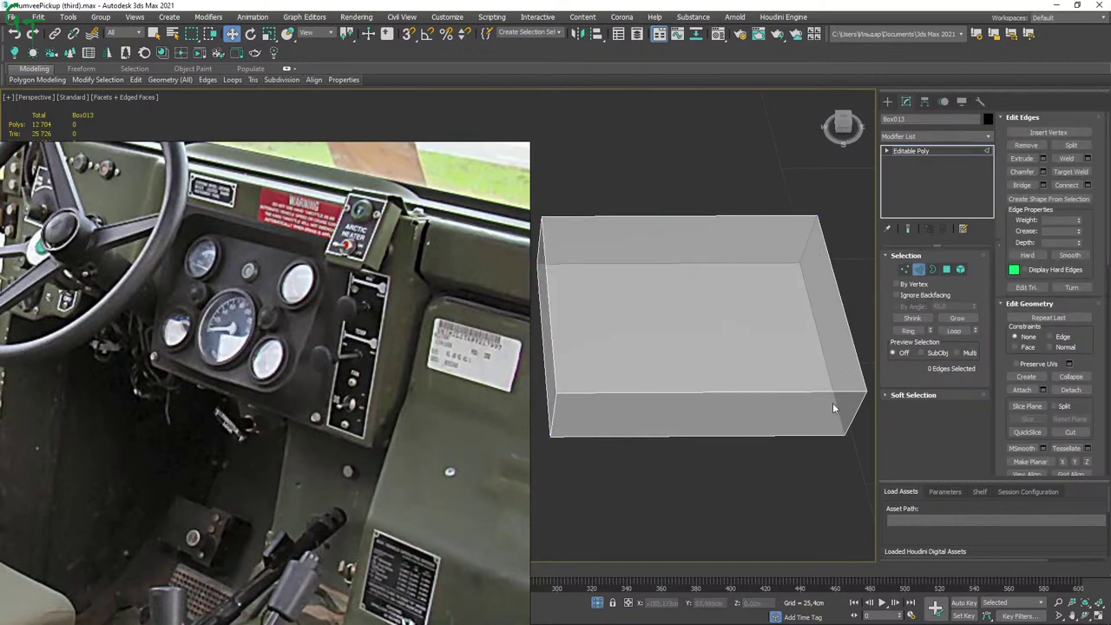
pyautogui.click(860, 413)
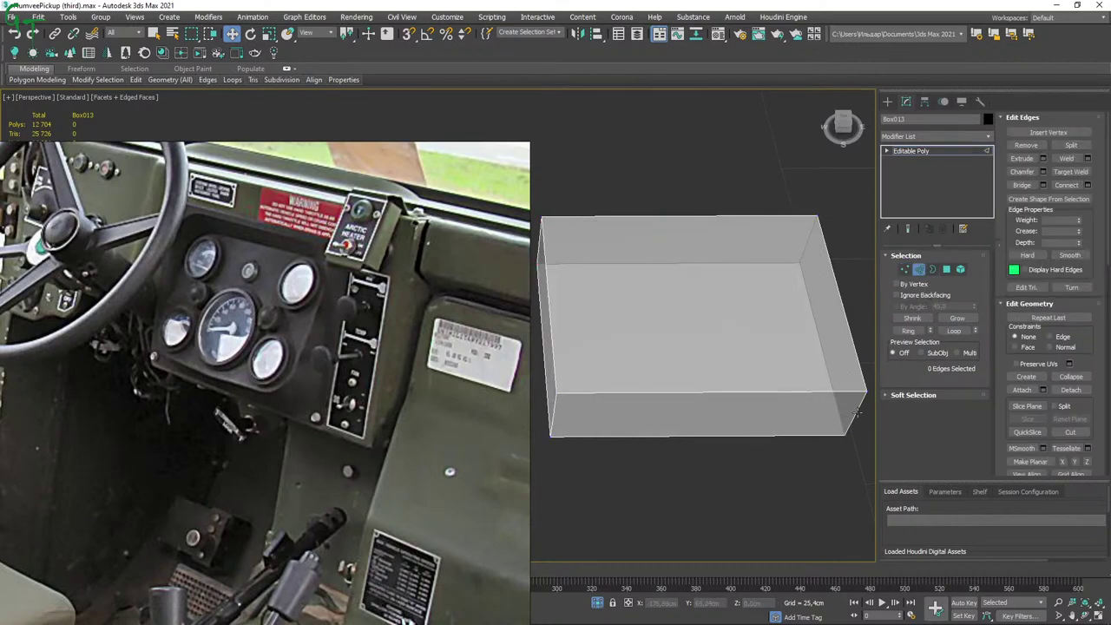
pyautogui.keyDown('ctrl'); pyautogui.click(558, 406); pyautogui.keyUp('ctrl')
pyautogui.keyDown('ctrl'); pyautogui.click(544, 254); pyautogui.keyUp('ctrl')
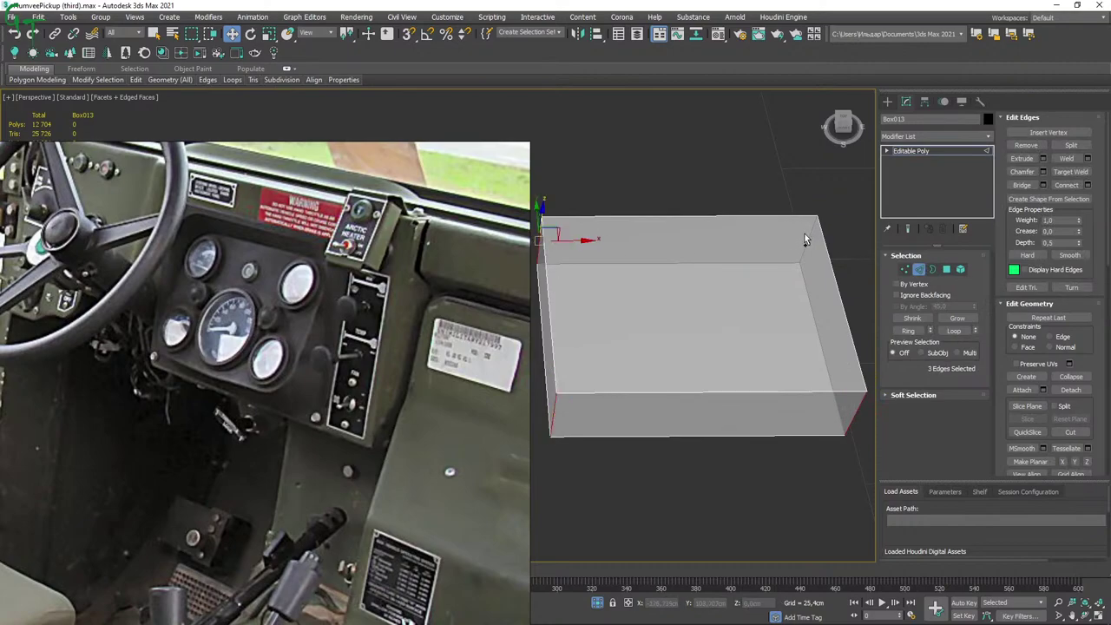
pyautogui.keyDown('ctrl'); pyautogui.click(805, 234); pyautogui.keyUp('ctrl')
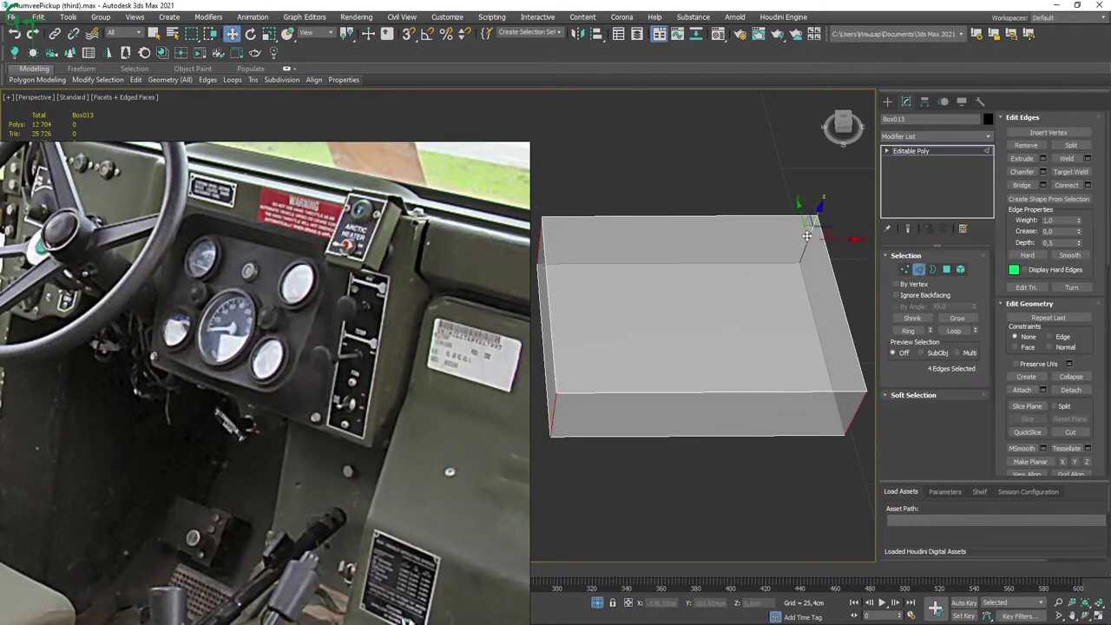
# Chamfer the four corner edges with 2 segments and an amount of about 5.36 cm.
pyautogui.click(1045, 176)
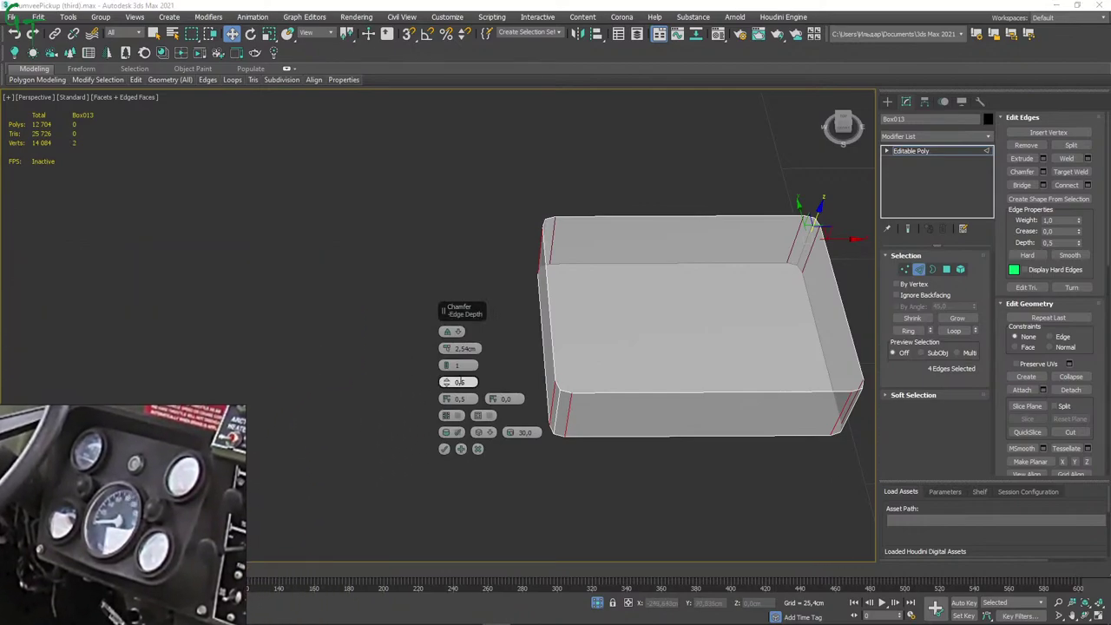
pyautogui.click(458, 365)
pyautogui.press('Return')
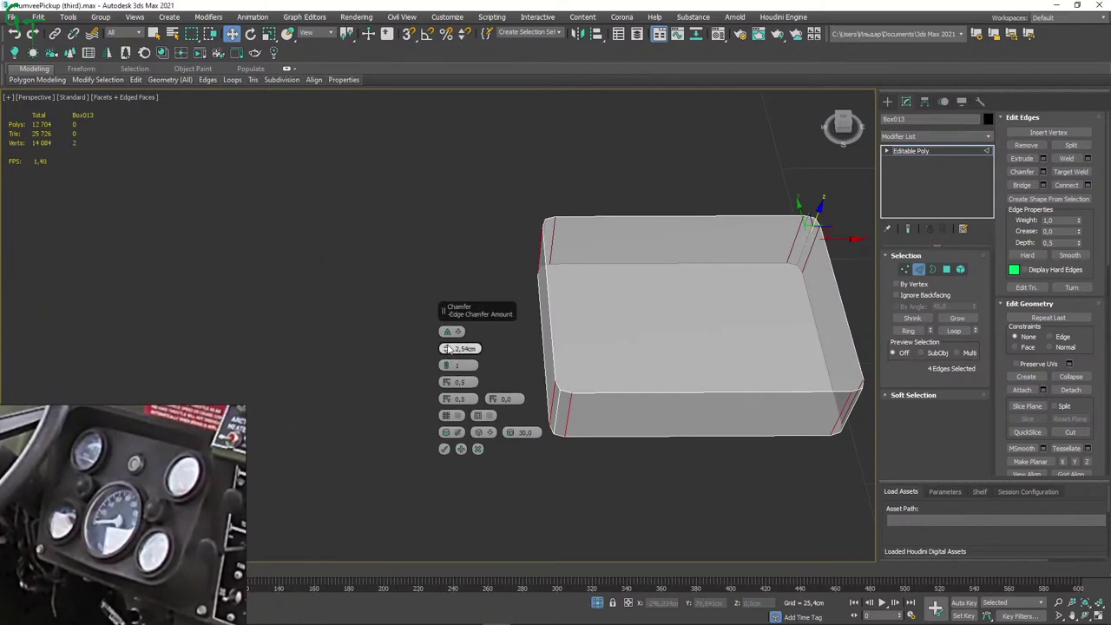
pyautogui.keyDown('alt'); pyautogui.moveTo(698, 287); pyautogui.dragTo(690, 329, button='middle'); pyautogui.keyUp('alt')
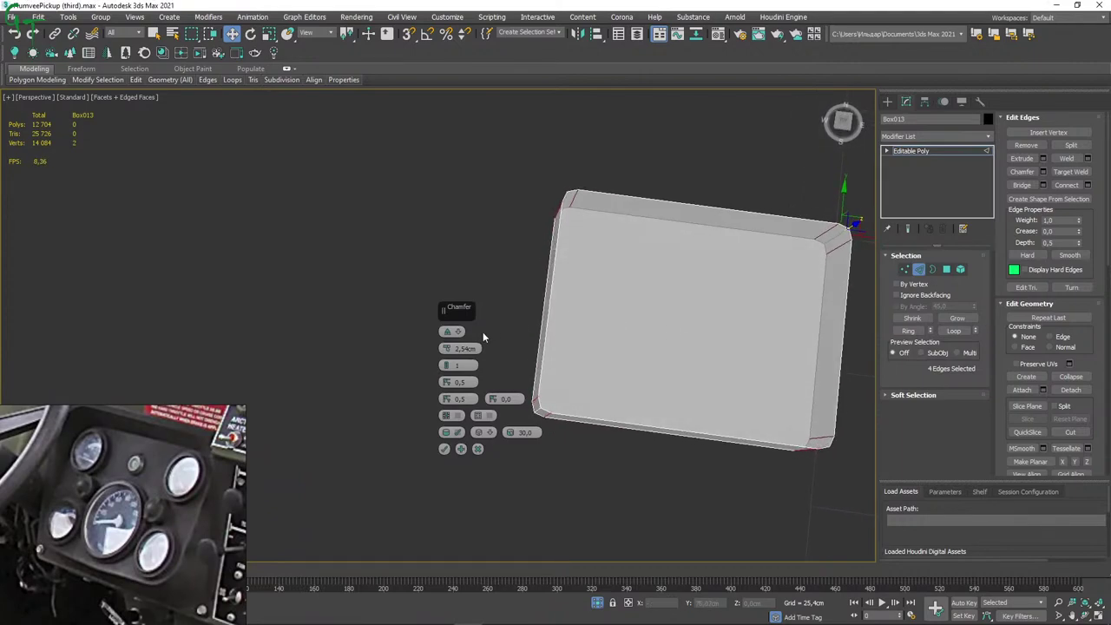
pyautogui.press('Tab')
pyautogui.write('2')
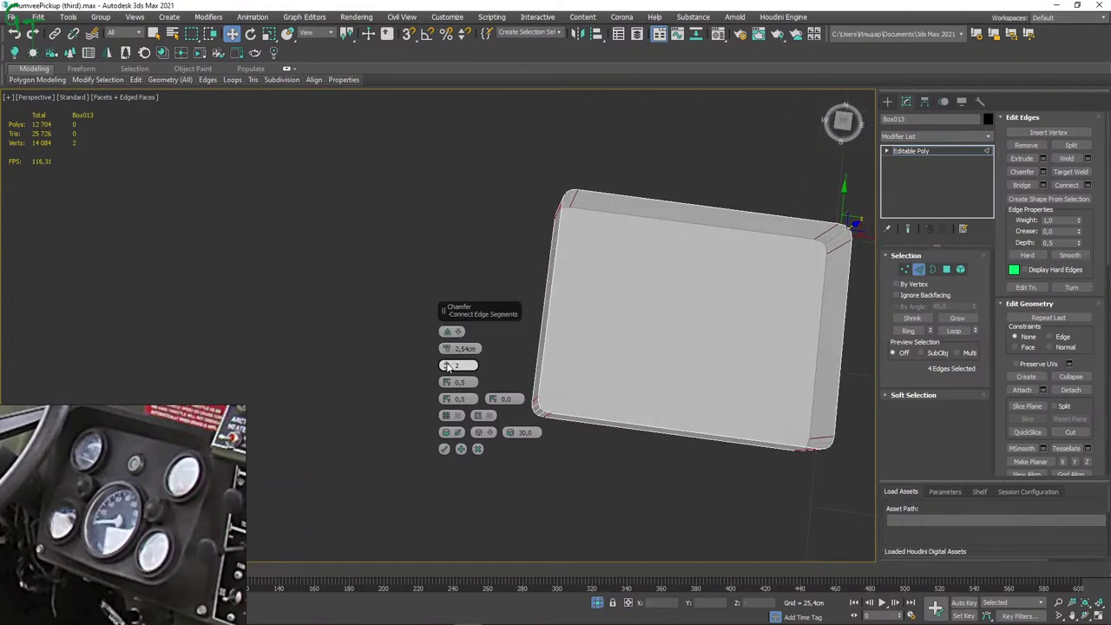
pyautogui.press('Return')
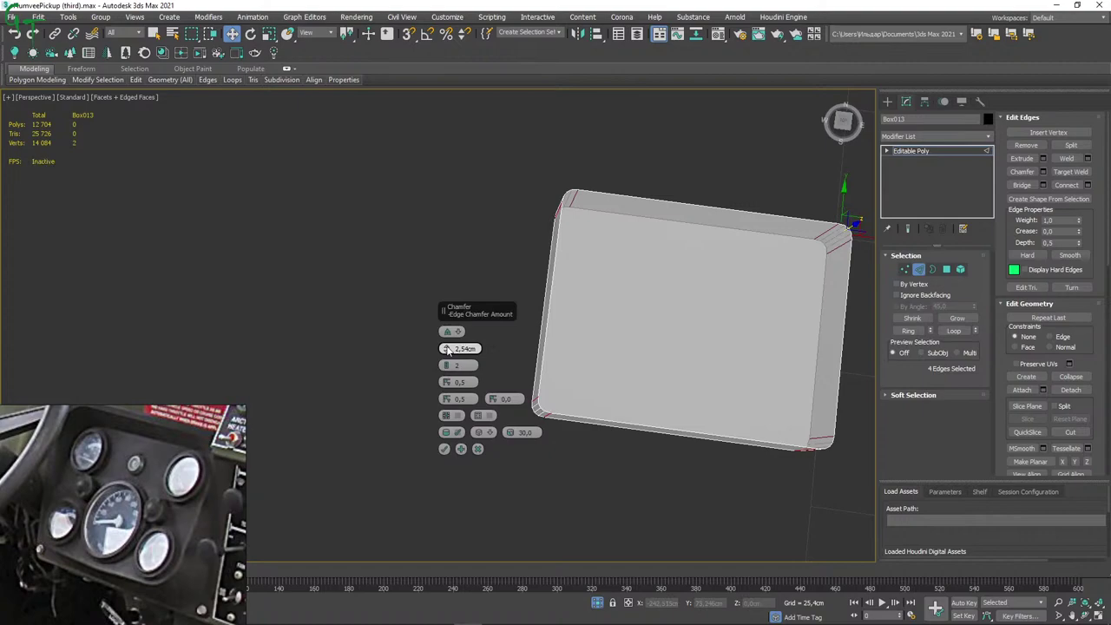
pyautogui.moveTo(451, 350); pyautogui.dragTo(456, 341)
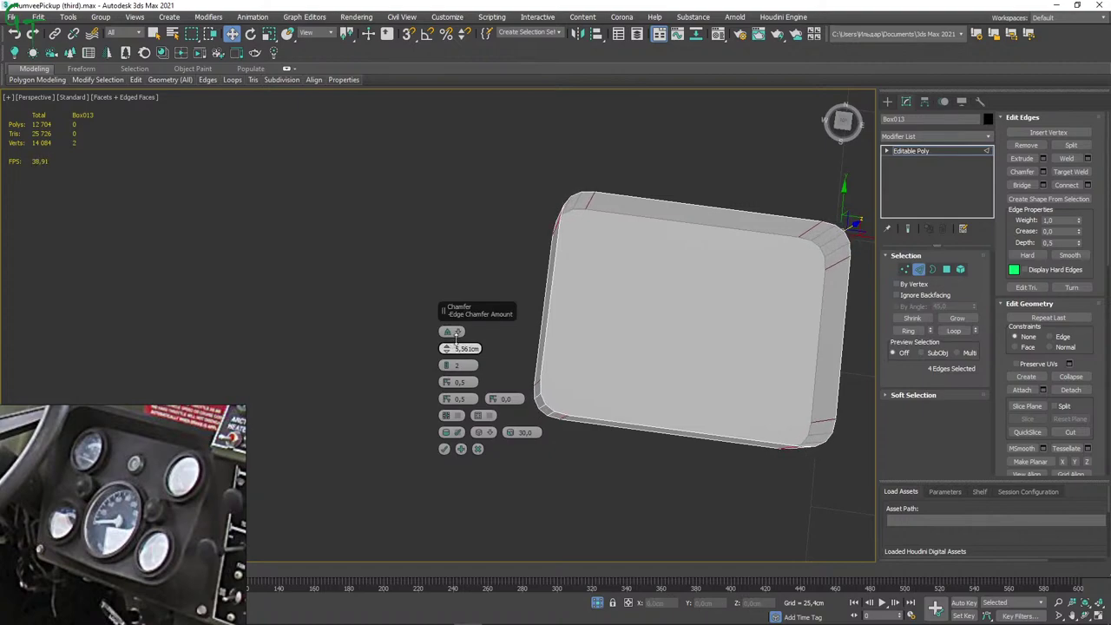
pyautogui.moveTo(719, 310)
pyautogui.keyDown('alt'); pyautogui.mouseDown(button='middle')
pyautogui.moveTo(588, 249)
pyautogui.moveTo(615, 258)
pyautogui.moveTo(614, 287)
pyautogui.moveTo(612, 230)
pyautogui.mouseUp(button='middle'); pyautogui.keyUp('alt')
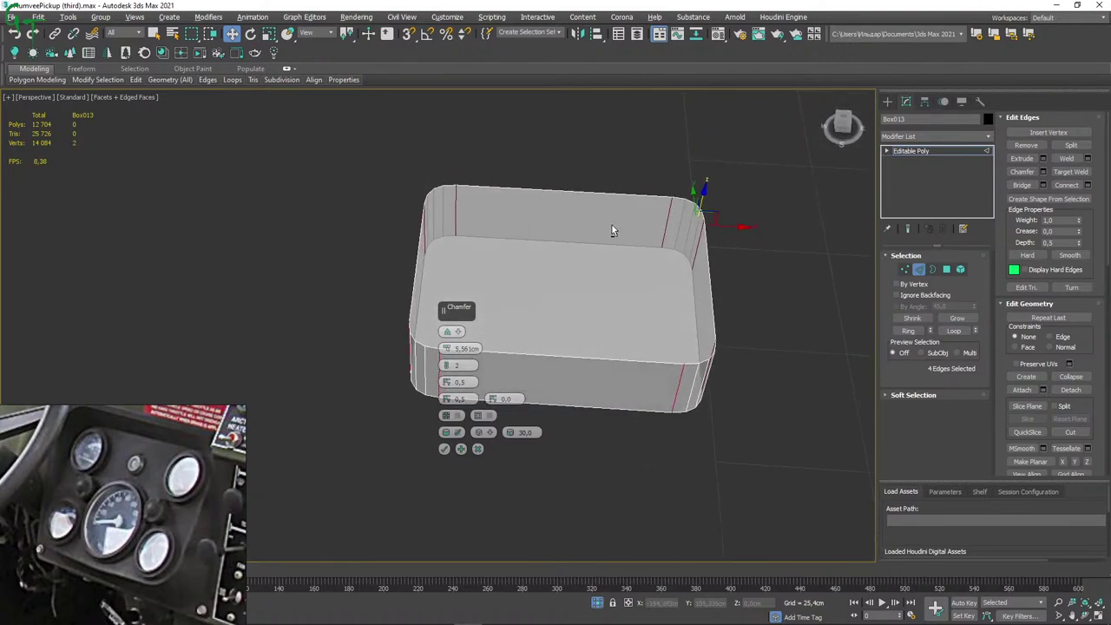
pyautogui.click(444, 449)
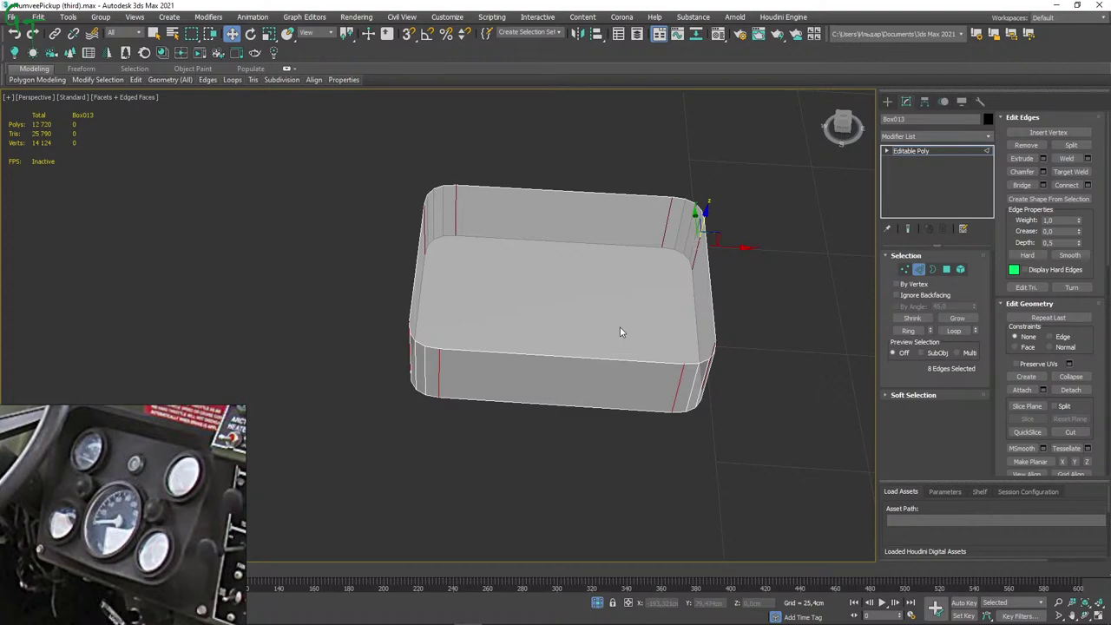
# Leave Edge mode with the whole box selected and orbit out to view the entire truck.
pyautogui.click(918, 269)
pyautogui.scroll(-3, 755, 305)
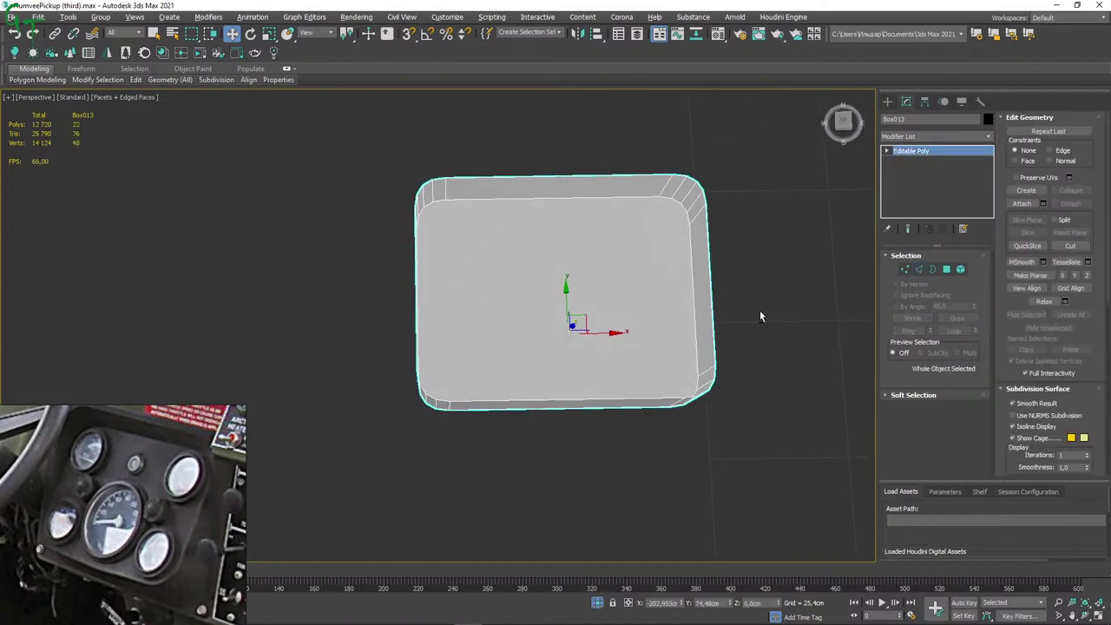
pyautogui.moveTo(759, 310)
pyautogui.mouseDown(button='middle')
pyautogui.moveTo(558, 303)
pyautogui.moveTo(607, 242)
pyautogui.mouseUp(button='middle')
pyautogui.scroll(-3, 547, 291)
pyautogui.scroll(-2, 607, 243)
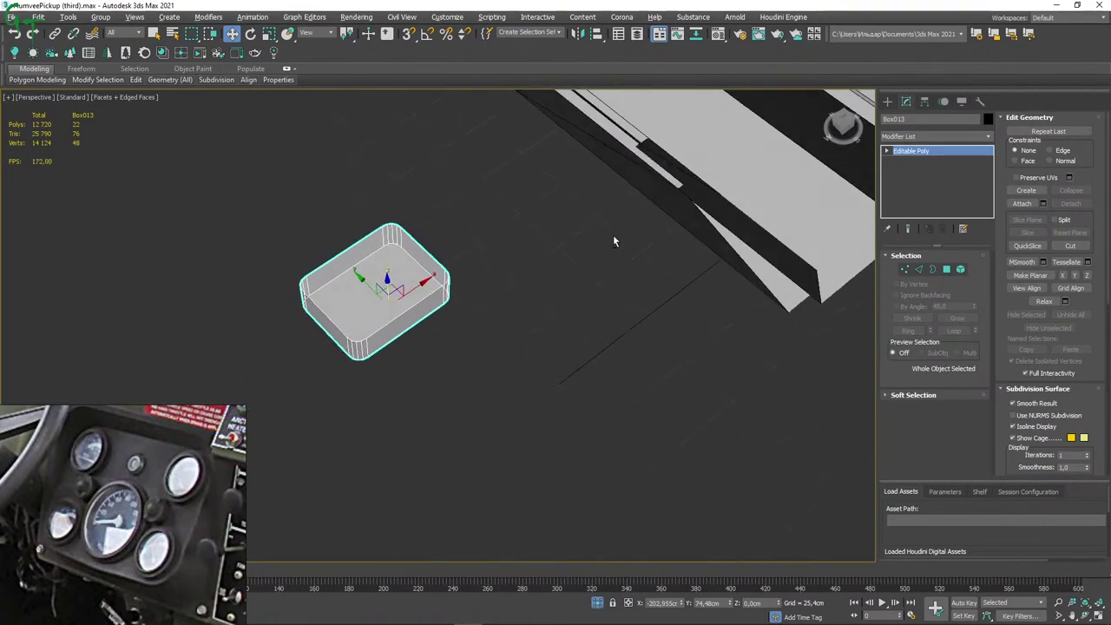
pyautogui.keyDown('alt'); pyautogui.moveTo(764, 186); pyautogui.dragTo(670, 404, button='middle'); pyautogui.keyUp('alt')
pyautogui.scroll(-2, 638, 365)
pyautogui.moveTo(638, 365)
pyautogui.keyDown('alt'); pyautogui.mouseDown(button='middle')
pyautogui.moveTo(470, 366)
pyautogui.moveTo(509, 292)
pyautogui.moveTo(499, 294)
pyautogui.moveTo(512, 332)
pyautogui.moveTo(476, 359)
pyautogui.mouseUp(button='middle'); pyautogui.keyUp('alt')
# Zoom back in to frame the box's front wall and bring up the Standard Primitives panel.
pyautogui.scroll(2, 497, 296)
pyautogui.scroll(2, 572, 277)
pyautogui.scroll(2, 540, 296)
pyautogui.scroll(5, 588, 249)
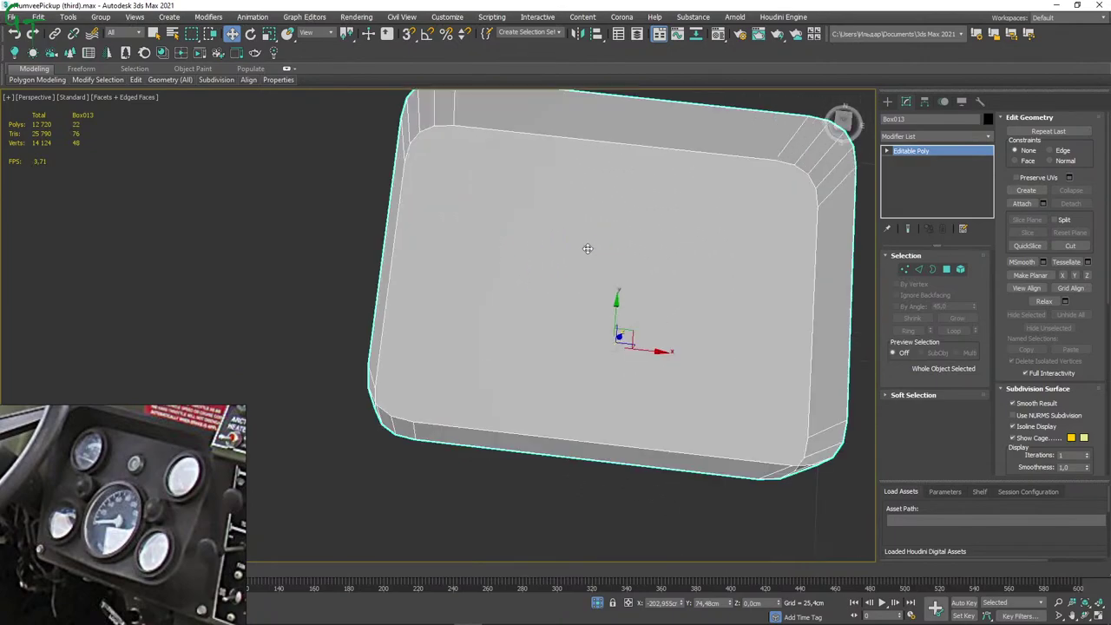
pyautogui.scroll(-1, 477, 303)
pyautogui.scroll(-4, 472, 298)
pyautogui.keyDown('alt'); pyautogui.moveTo(479, 284); pyautogui.dragTo(483, 270, button='middle'); pyautogui.keyUp('alt')
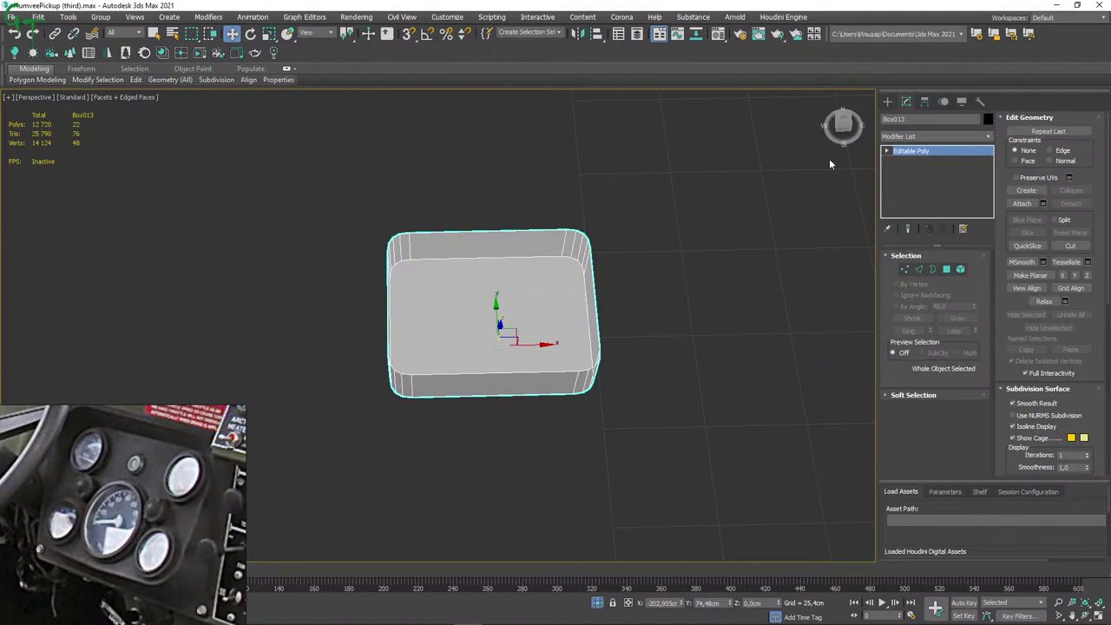
pyautogui.click(889, 102)
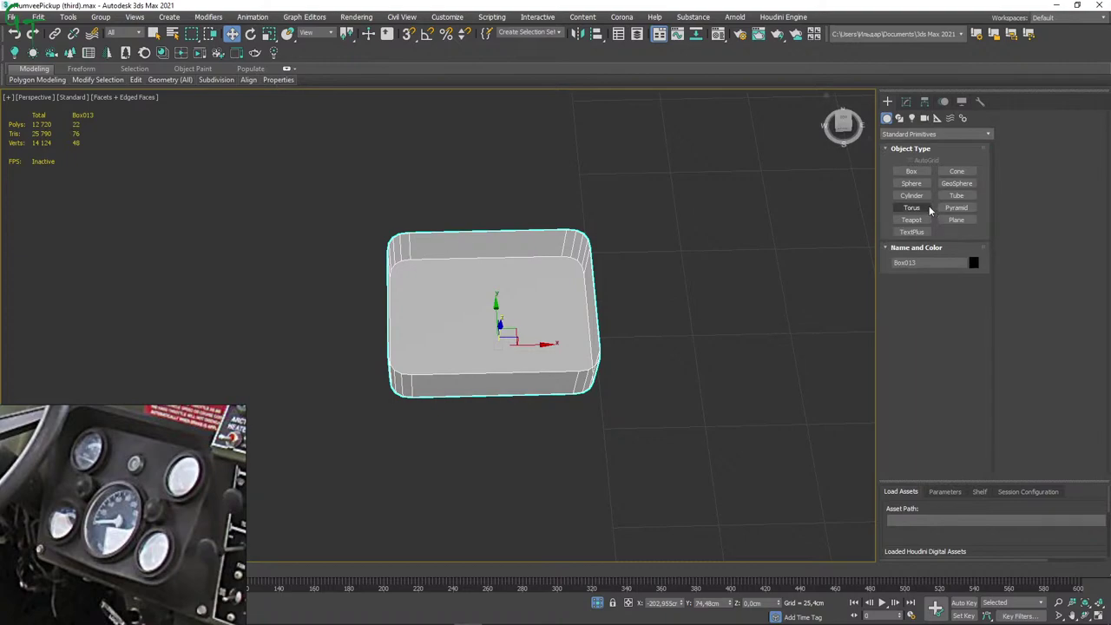
# Draw a cylinder beside the box and reduce it to 1 height segment.
pyautogui.click(912, 196)
pyautogui.moveTo(614, 365)
pyautogui.mouseDown()
pyautogui.moveTo(632, 393)
pyautogui.moveTo(643, 387)
pyautogui.mouseUp()
pyautogui.scroll(2, 642, 335)
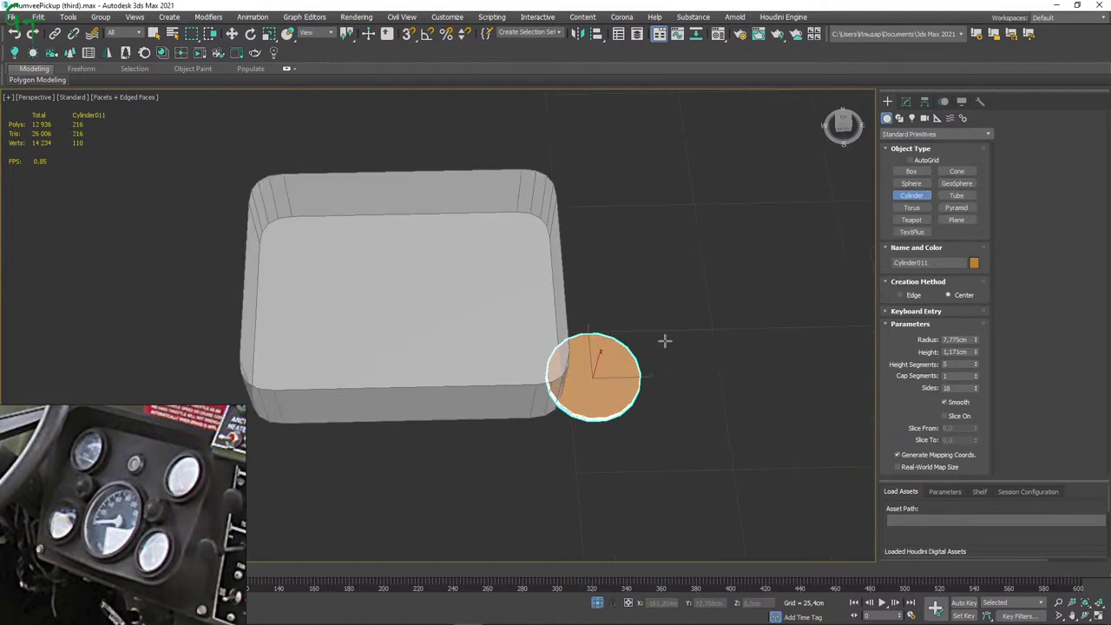
pyautogui.click(907, 101)
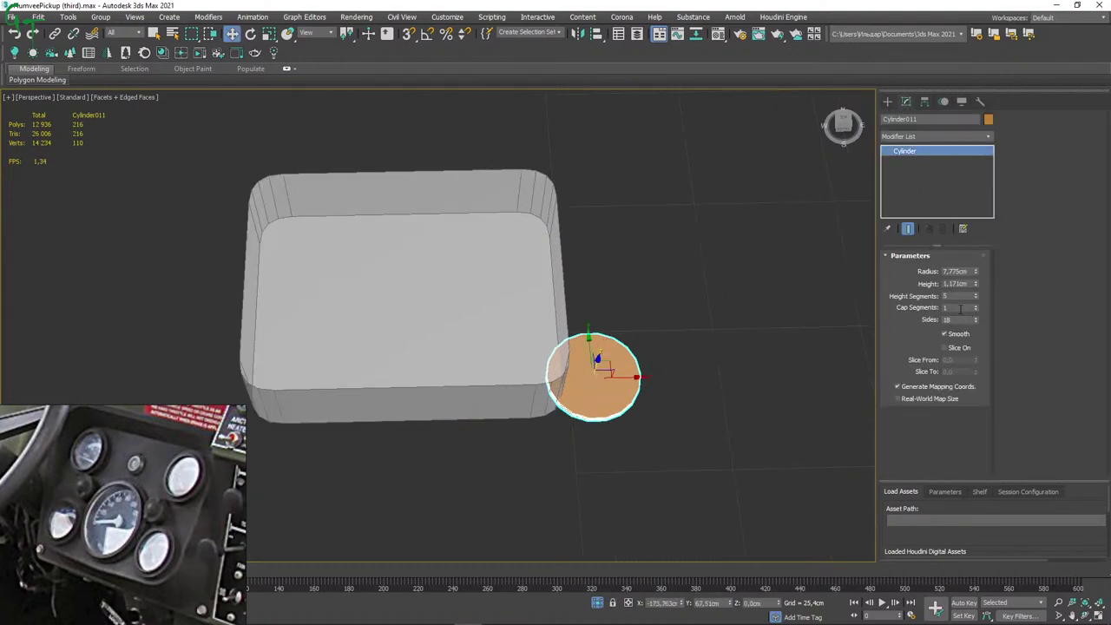
pyautogui.doubleClick(963, 297)
pyautogui.write('1')
pyautogui.press('Return')
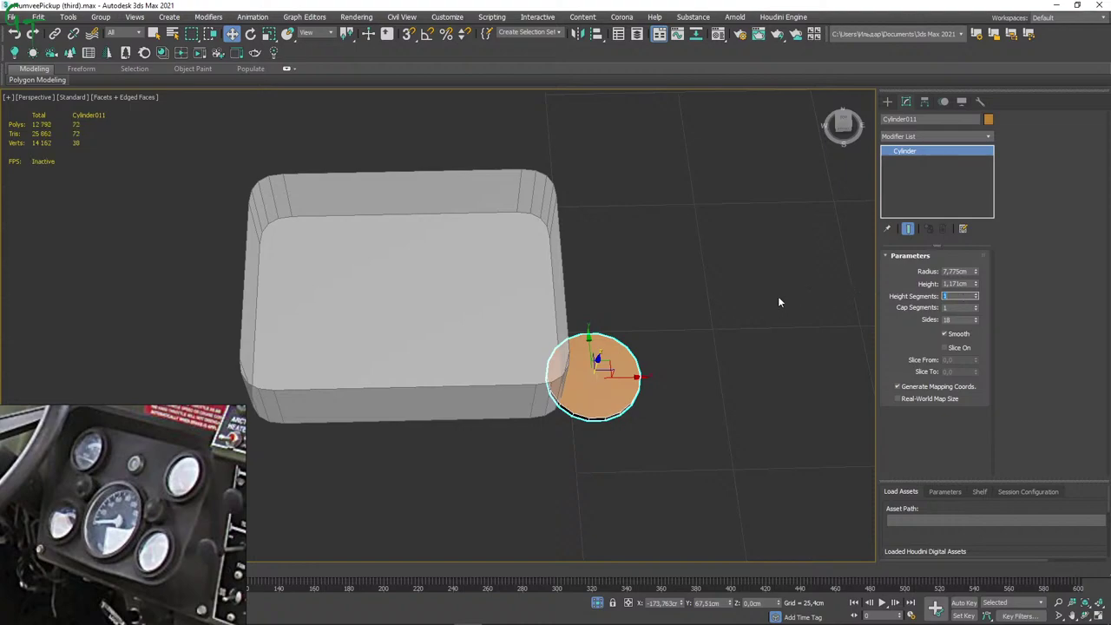
# Set the cylinder's object colour to black.
pyautogui.click(989, 119)
pyautogui.click(644, 343)
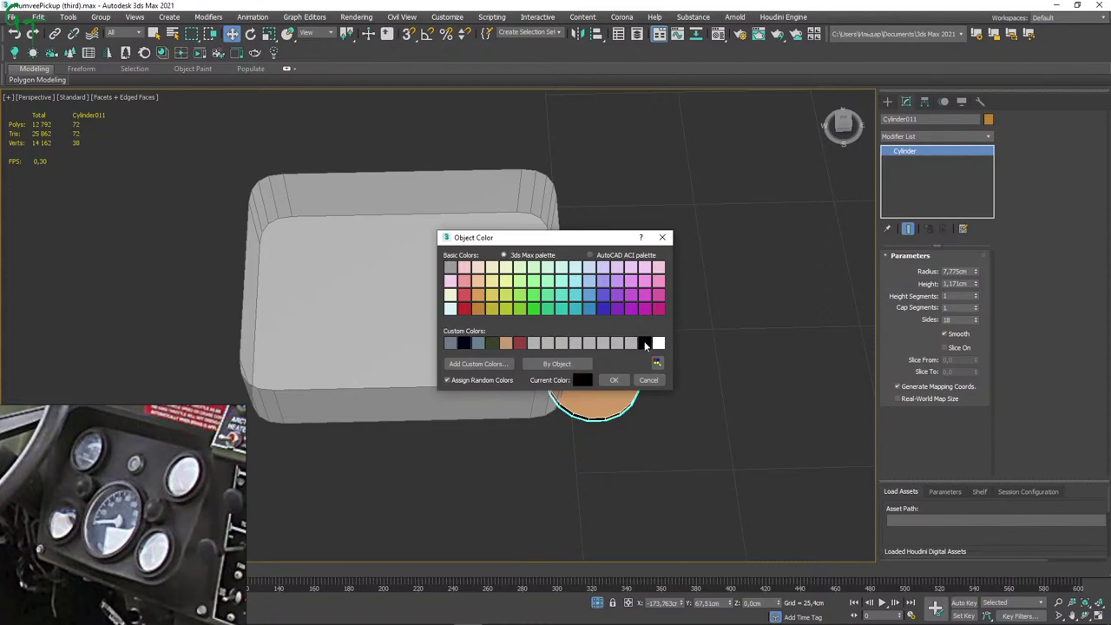
pyautogui.click(616, 381)
# Assign the 21 - Default material to the cylinder via the Material Editor.
pyautogui.press('m')
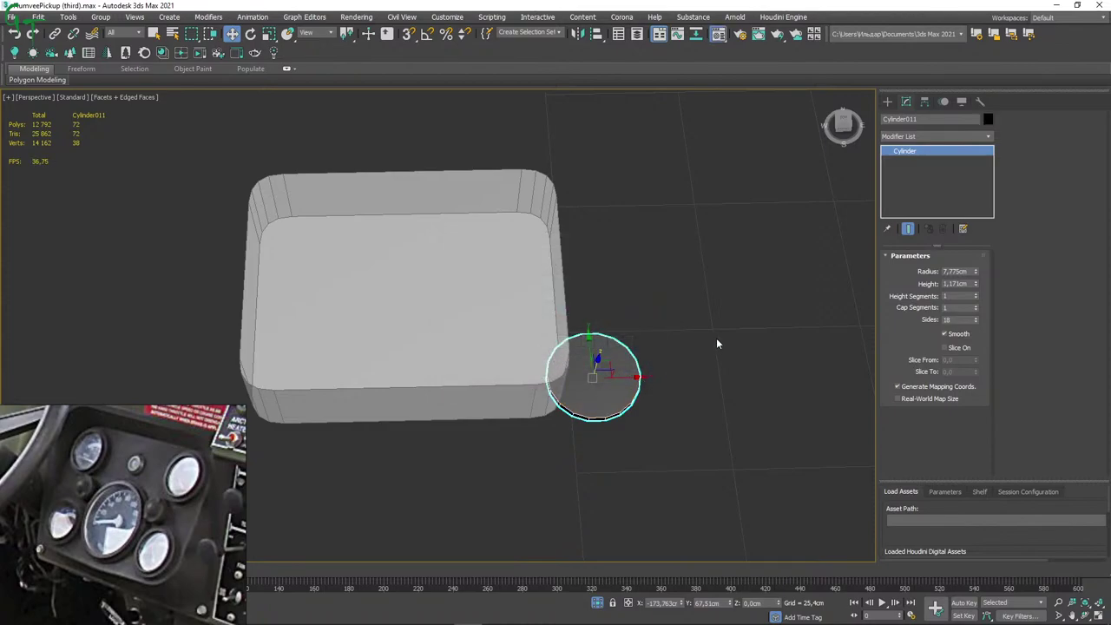
pyautogui.moveTo(850, 280); pyautogui.dragTo(611, 389)
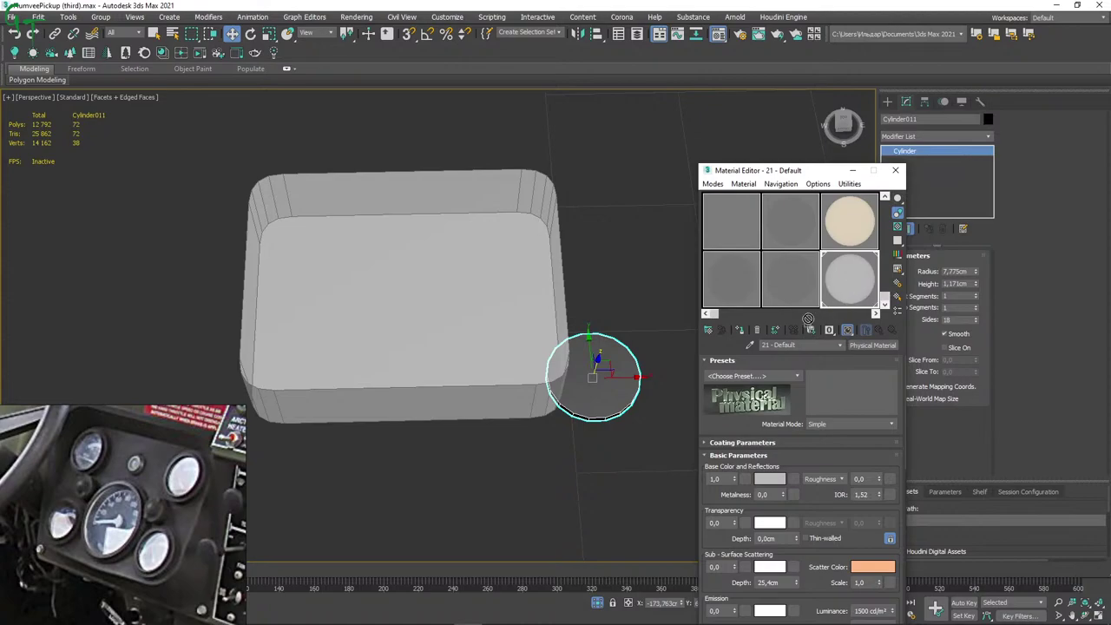
pyautogui.click(896, 171)
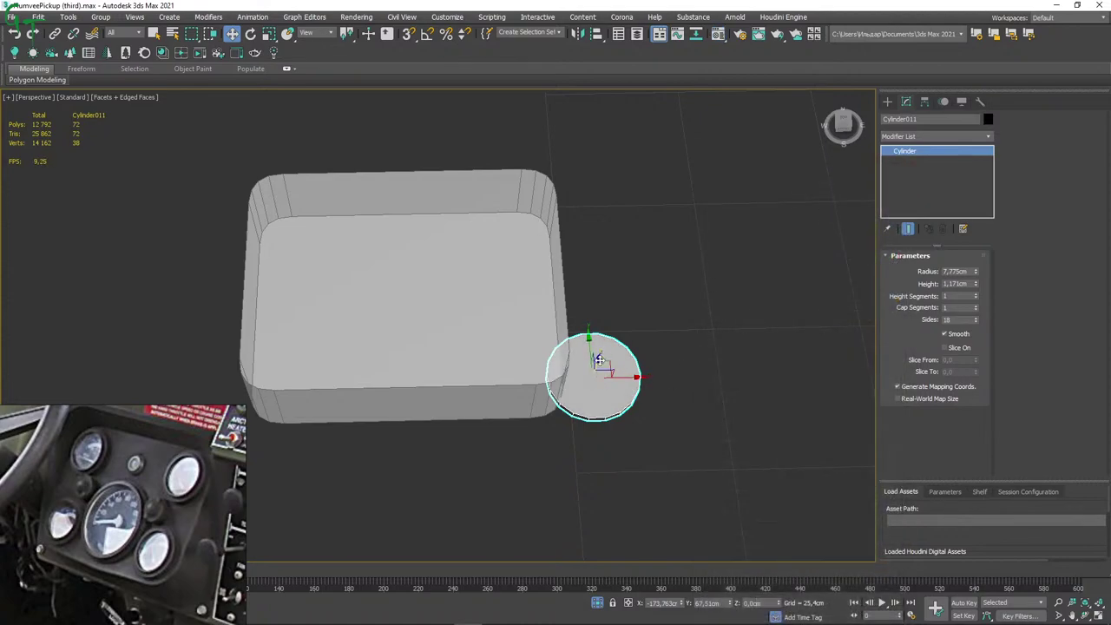
# Move the cylinder down along Z onto the box's top face, right of centre.
pyautogui.keyDown('alt'); pyautogui.moveTo(599, 360); pyautogui.dragTo(722, 373, button='middle'); pyautogui.keyUp('alt')
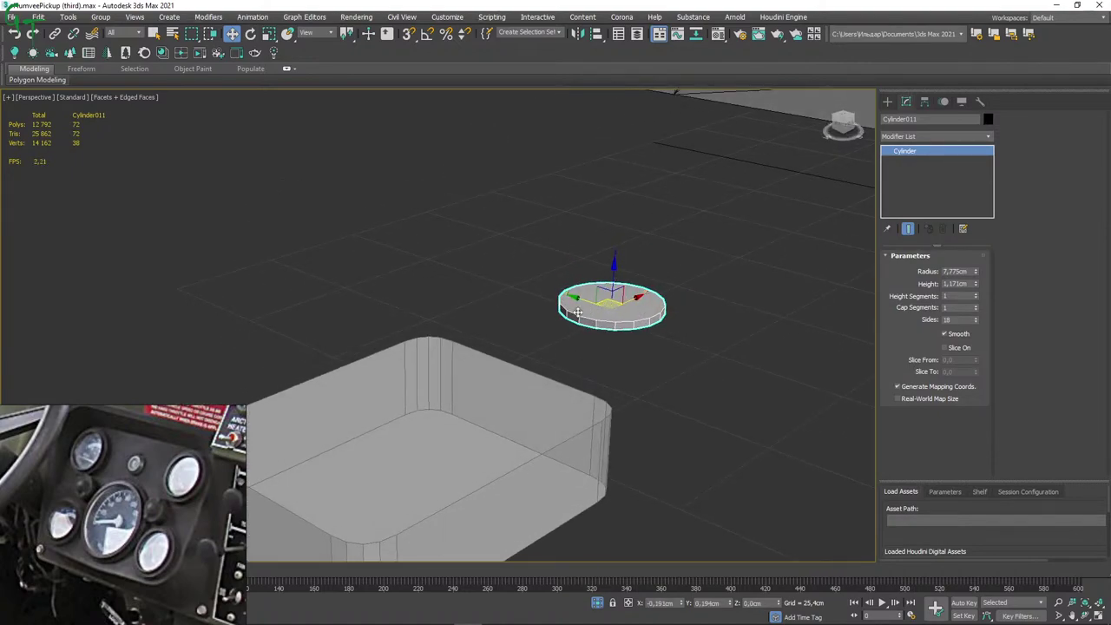
pyautogui.moveTo(615, 306); pyautogui.dragTo(515, 327)
pyautogui.moveTo(599, 378)
pyautogui.keyDown('alt'); pyautogui.mouseDown(button='middle')
pyautogui.moveTo(569, 404)
pyautogui.moveTo(680, 311)
pyautogui.mouseUp(button='middle'); pyautogui.keyUp('alt')
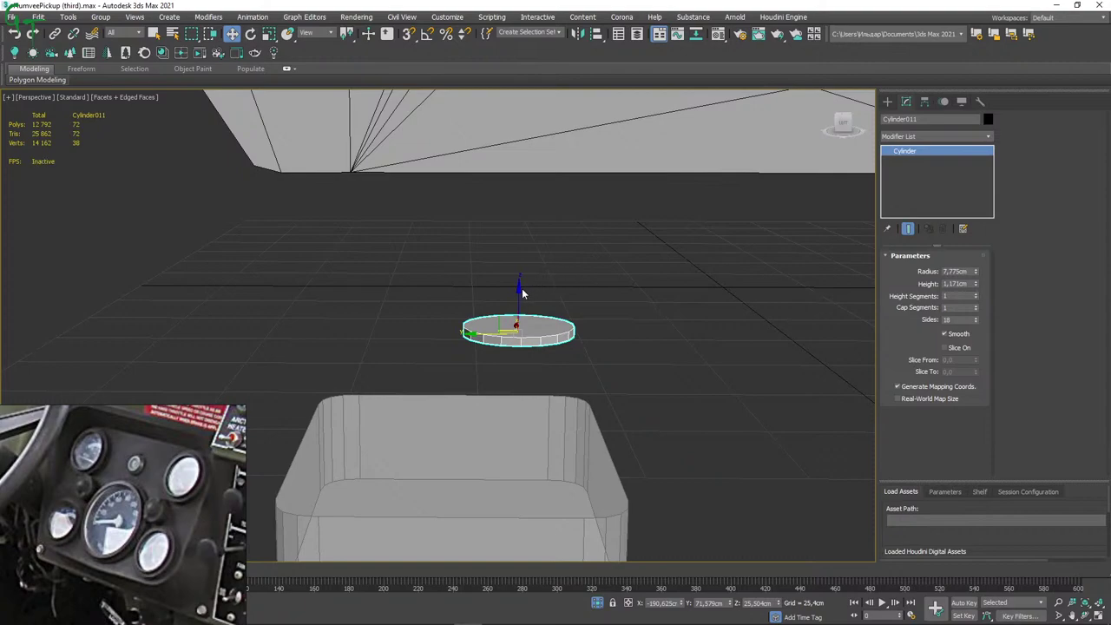
pyautogui.moveTo(518, 289); pyautogui.dragTo(516, 377)
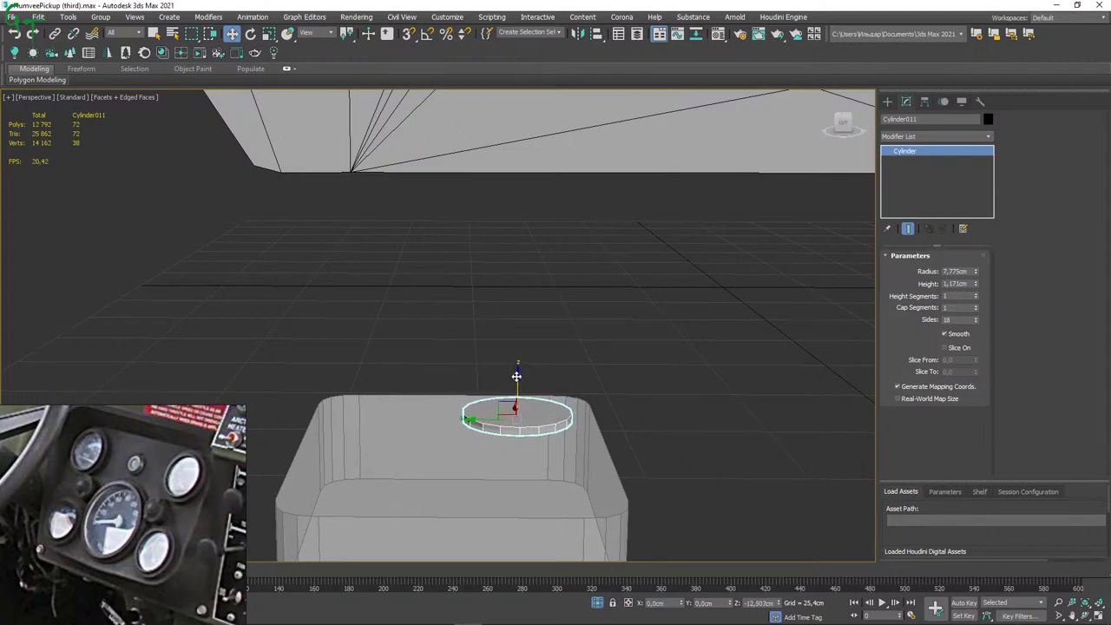
pyautogui.moveTo(516, 377); pyautogui.dragTo(521, 374)
pyautogui.moveTo(521, 373)
pyautogui.keyDown('alt'); pyautogui.mouseDown(button='middle')
pyautogui.moveTo(677, 384)
pyautogui.moveTo(594, 420)
pyautogui.moveTo(636, 407)
pyautogui.mouseUp(button='middle'); pyautogui.keyUp('alt')
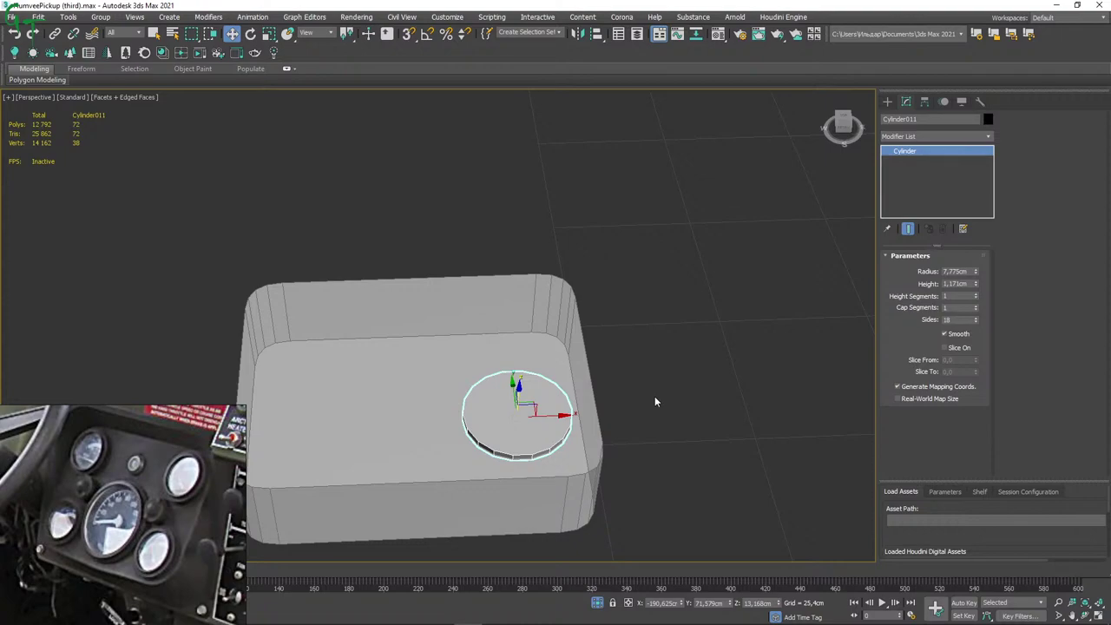
# Shrink Cylinder011 to a 6.142cm radius and move it into the tray's bottom-right corner.
pyautogui.keyDown('alt'); pyautogui.moveTo(647, 433); pyautogui.dragTo(633, 469, button='middle'); pyautogui.keyUp('alt')
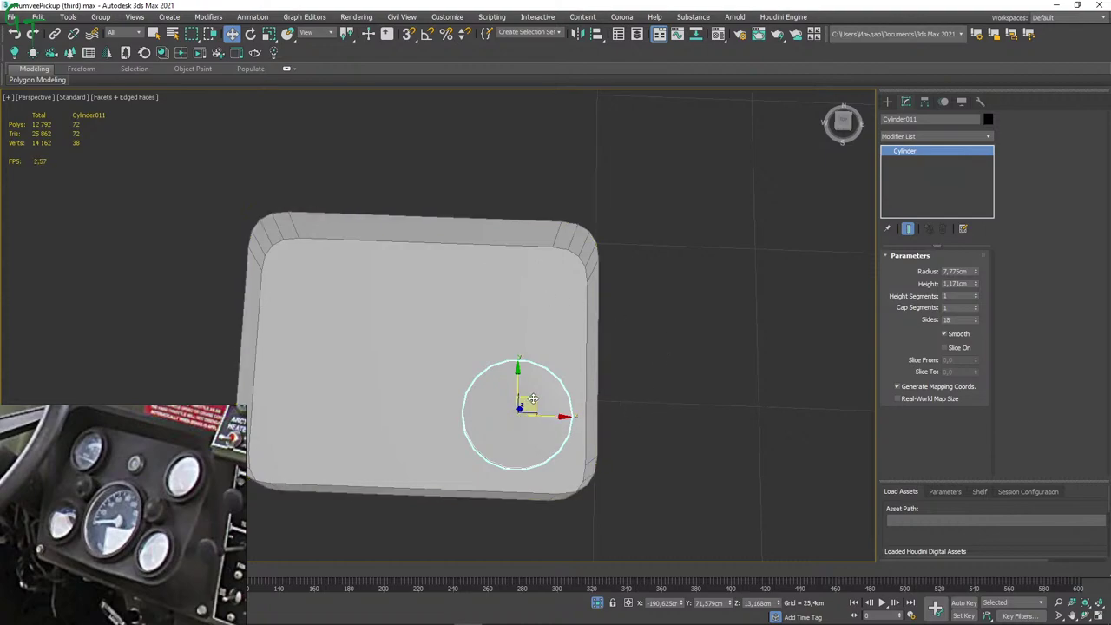
pyautogui.moveTo(530, 403); pyautogui.dragTo(540, 411)
pyautogui.moveTo(709, 426)
pyautogui.mouseDown(button='middle')
pyautogui.moveTo(630, 390)
pyautogui.moveTo(615, 404)
pyautogui.mouseUp(button='middle')
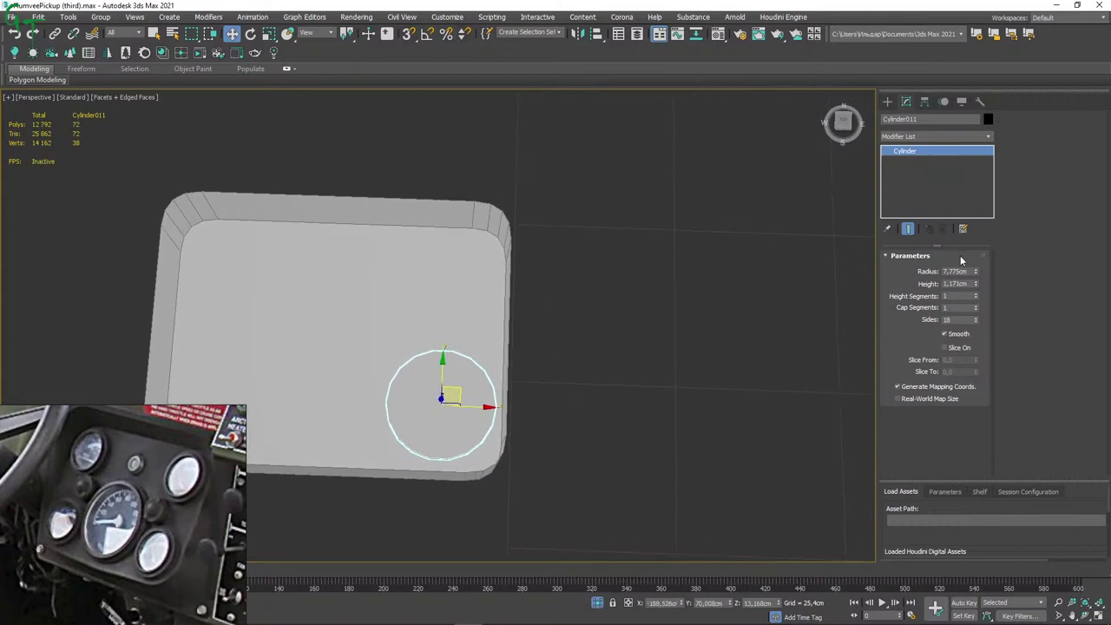
pyautogui.moveTo(978, 271); pyautogui.dragTo(976, 284)
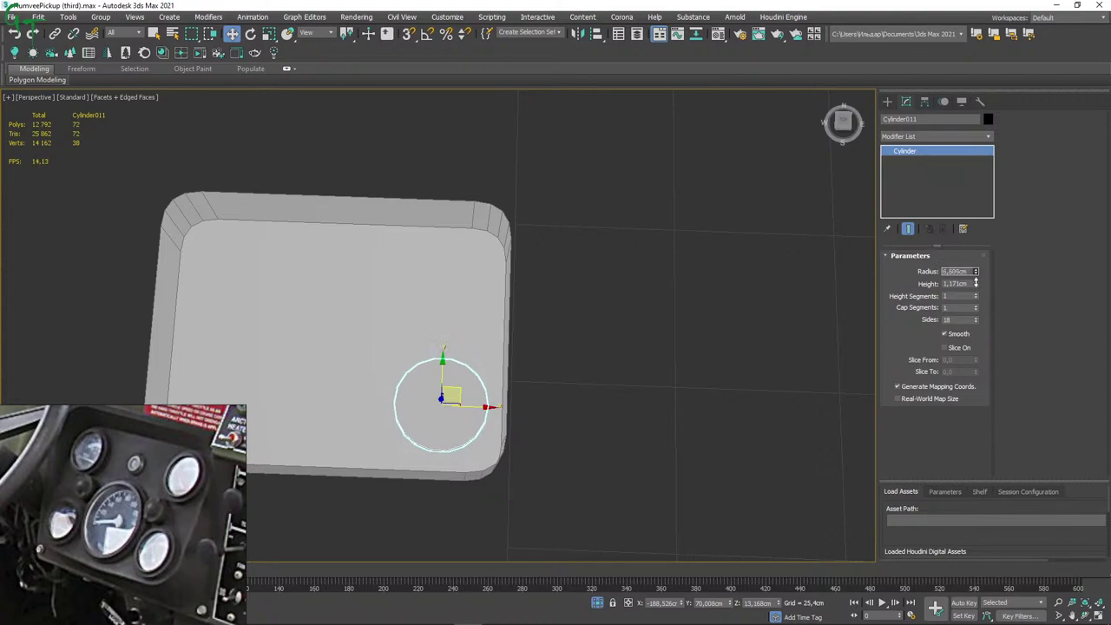
pyautogui.moveTo(976, 283); pyautogui.dragTo(977, 285)
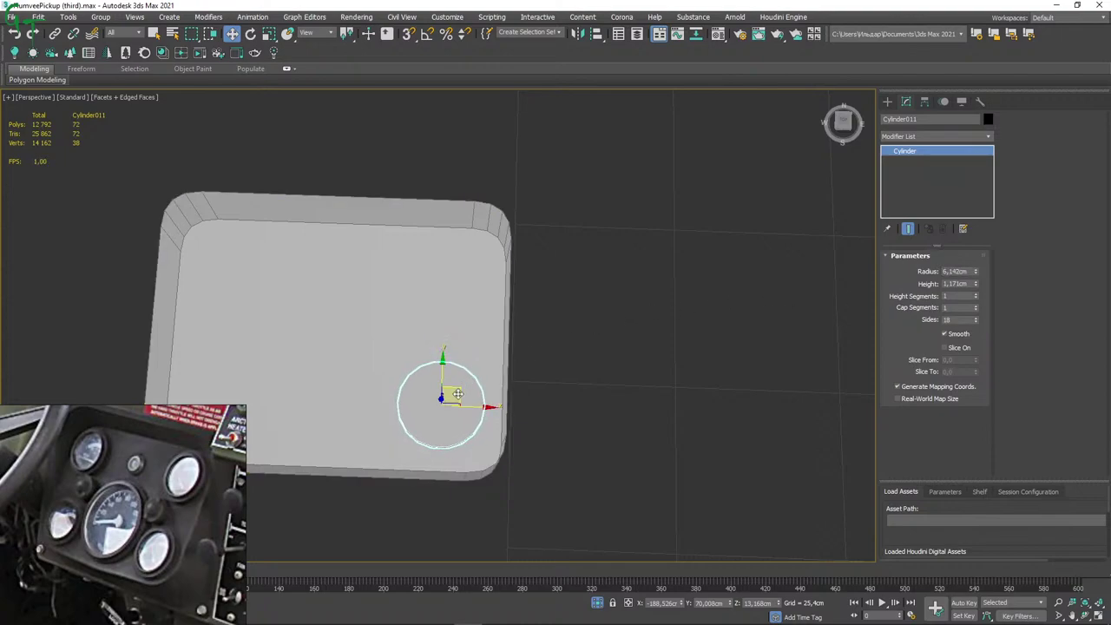
pyautogui.moveTo(458, 394); pyautogui.dragTo(466, 402)
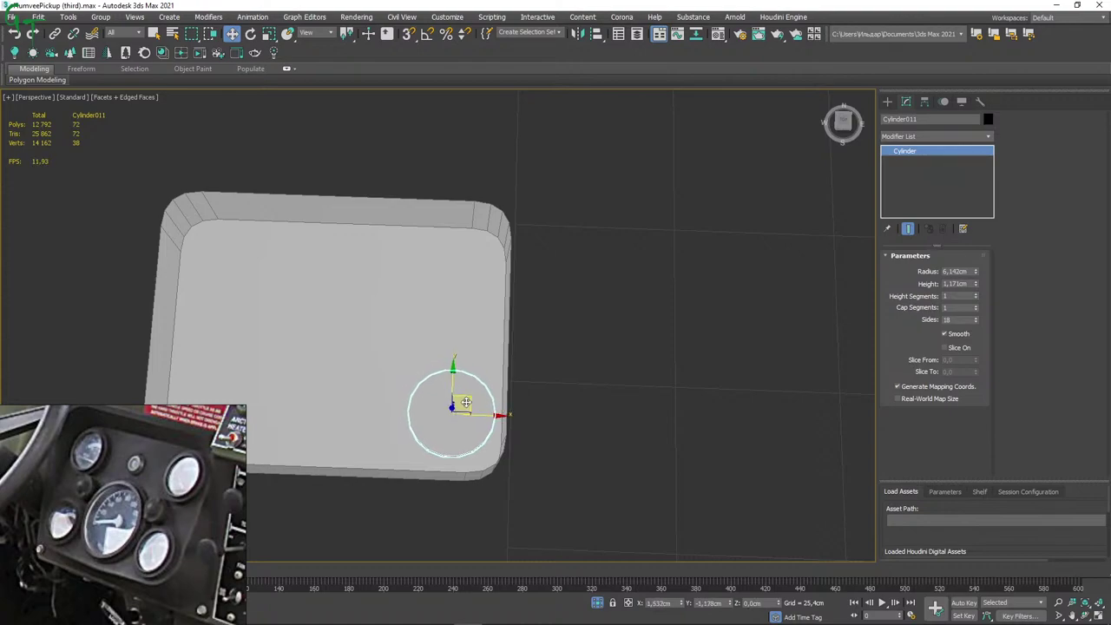
pyautogui.moveTo(553, 380)
pyautogui.mouseDown(button='middle')
pyautogui.moveTo(643, 344)
pyautogui.moveTo(647, 333)
pyautogui.moveTo(650, 345)
pyautogui.moveTo(627, 327)
pyautogui.mouseUp(button='middle')
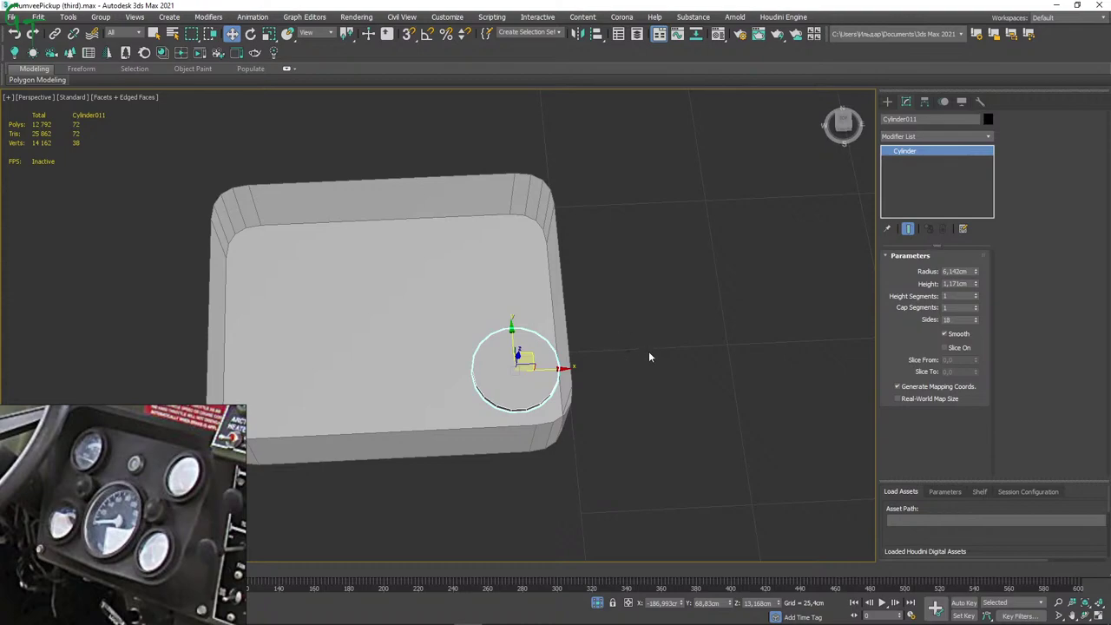
# Orbit and zoom around the tray to inspect the cylinder from the side and above.
pyautogui.keyDown('alt'); pyautogui.moveTo(614, 311); pyautogui.dragTo(613, 263, button='middle'); pyautogui.keyUp('alt')
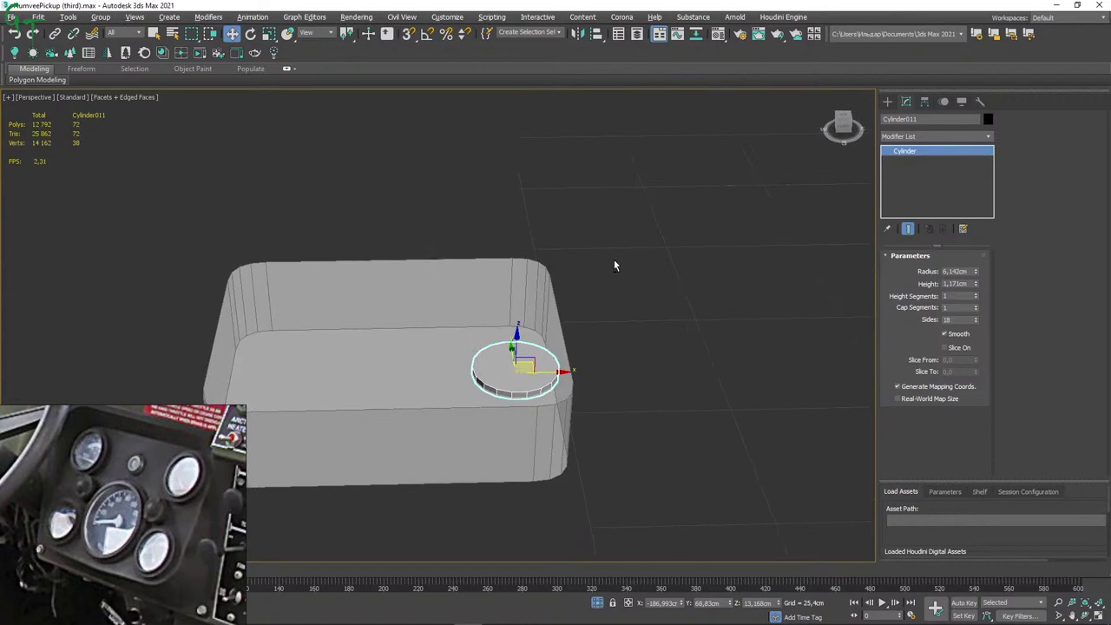
pyautogui.moveTo(615, 312); pyautogui.dragTo(444, 275, button='middle')
pyautogui.scroll(5, 588, 336)
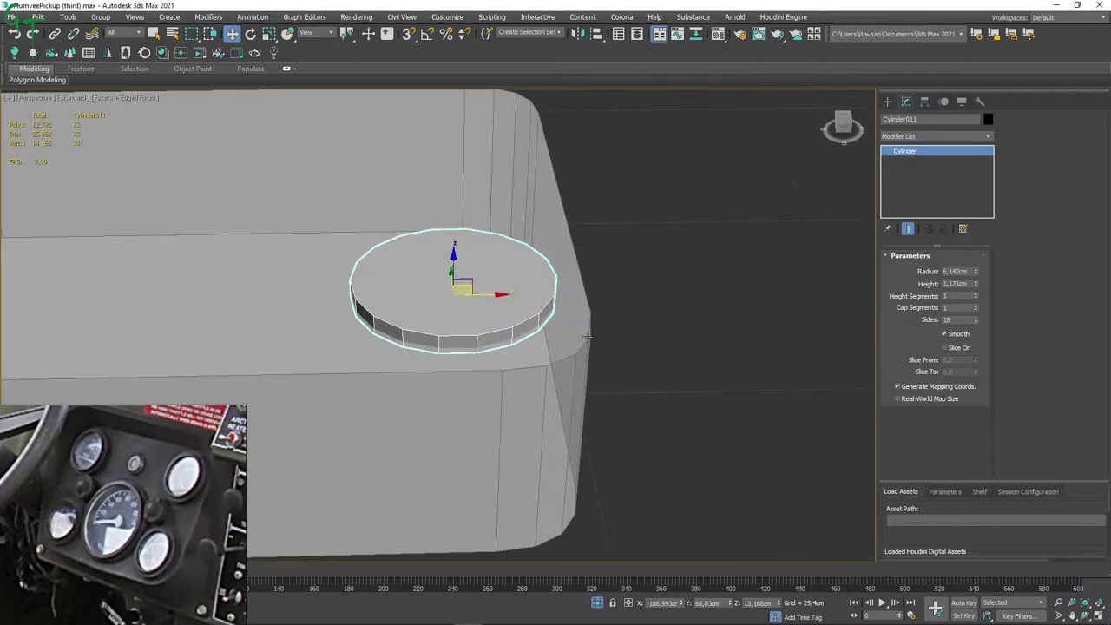
pyautogui.scroll(2, 534, 303)
pyautogui.keyDown('alt'); pyautogui.moveTo(533, 303); pyautogui.dragTo(534, 337, button='middle'); pyautogui.keyUp('alt')
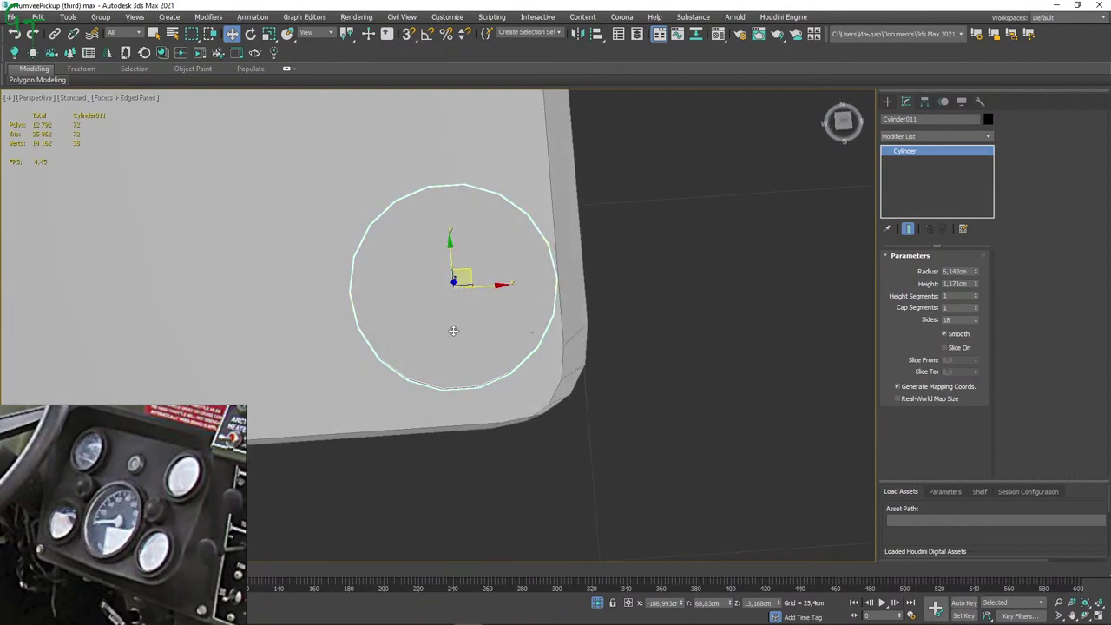
pyautogui.moveTo(399, 314)
pyautogui.mouseDown(button='middle')
pyautogui.moveTo(496, 340)
pyautogui.moveTo(500, 290)
pyautogui.mouseUp(button='middle')
pyautogui.scroll(-2, 491, 322)
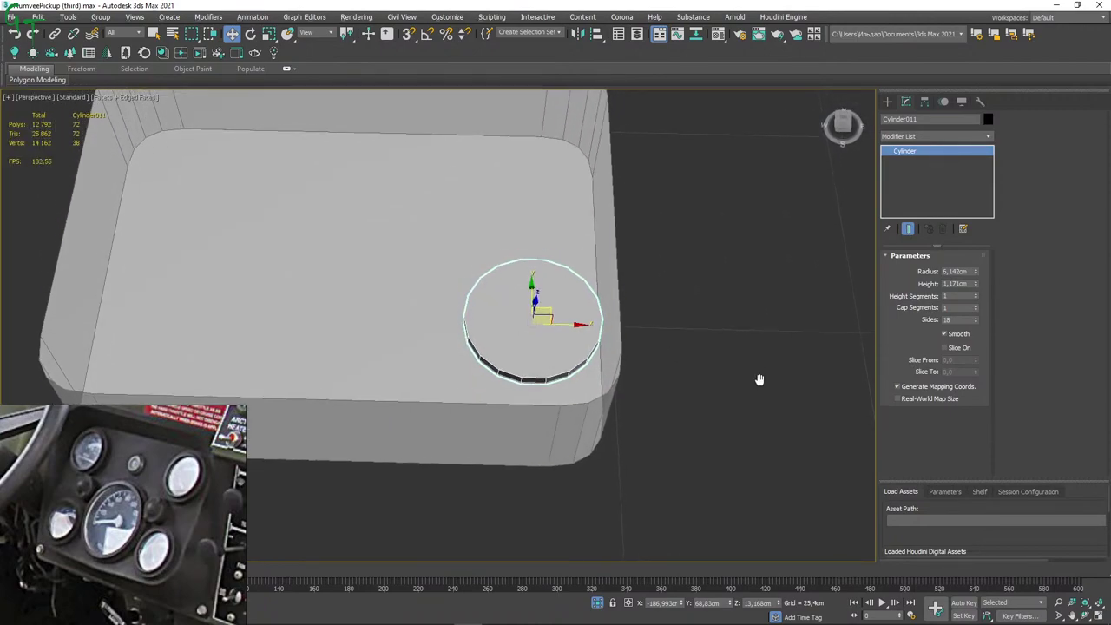
pyautogui.moveTo(759, 380); pyautogui.dragTo(780, 418, button='middle')
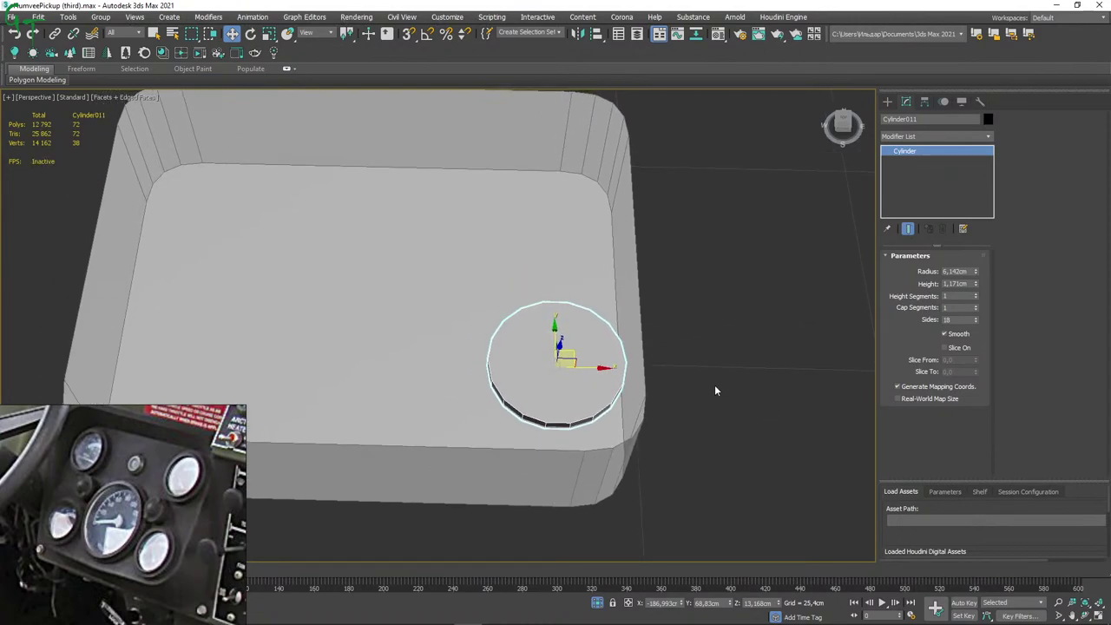
pyautogui.moveTo(718, 387)
pyautogui.keyDown('alt'); pyautogui.mouseDown(button='middle')
pyautogui.moveTo(666, 275)
pyautogui.moveTo(678, 263)
pyautogui.moveTo(689, 292)
pyautogui.moveTo(684, 340)
pyautogui.moveTo(657, 389)
pyautogui.moveTo(665, 402)
pyautogui.mouseUp(button='middle'); pyautogui.keyUp('alt')
# Shift-drag the cylinder along Y to clone it into the tray's top-right corner.
pyautogui.scroll(-3, 669, 325)
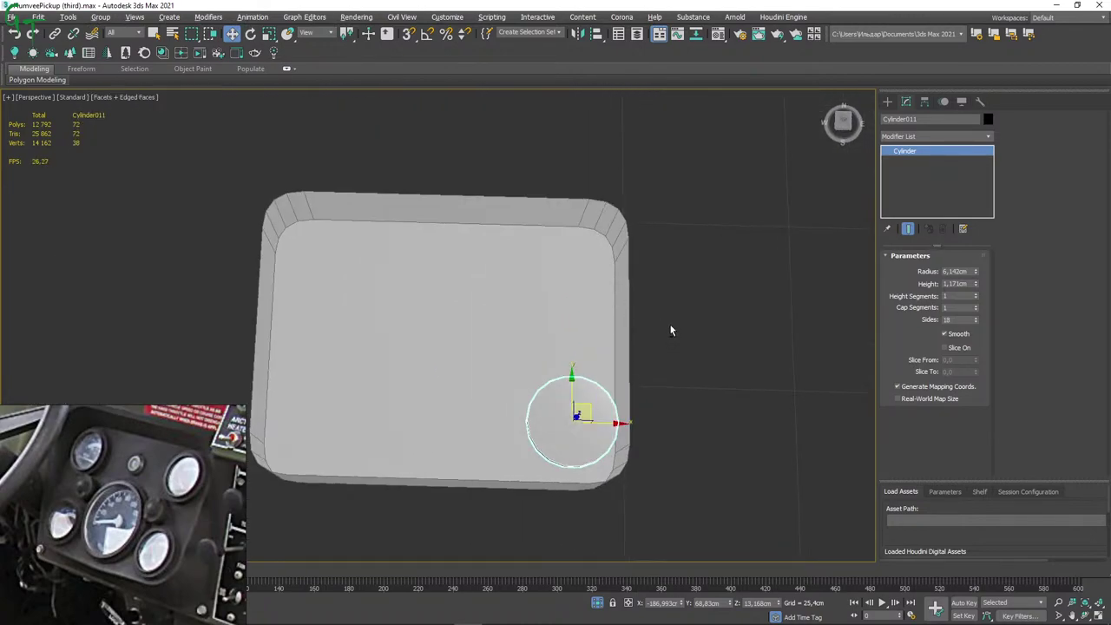
pyautogui.moveTo(701, 347)
pyautogui.keyDown('alt'); pyautogui.mouseDown(button='middle')
pyautogui.moveTo(657, 310)
pyautogui.moveTo(643, 329)
pyautogui.moveTo(583, 352)
pyautogui.mouseUp(button='middle'); pyautogui.keyUp('alt')
pyautogui.scroll(1, 573, 373)
pyautogui.scroll(3, 561, 397)
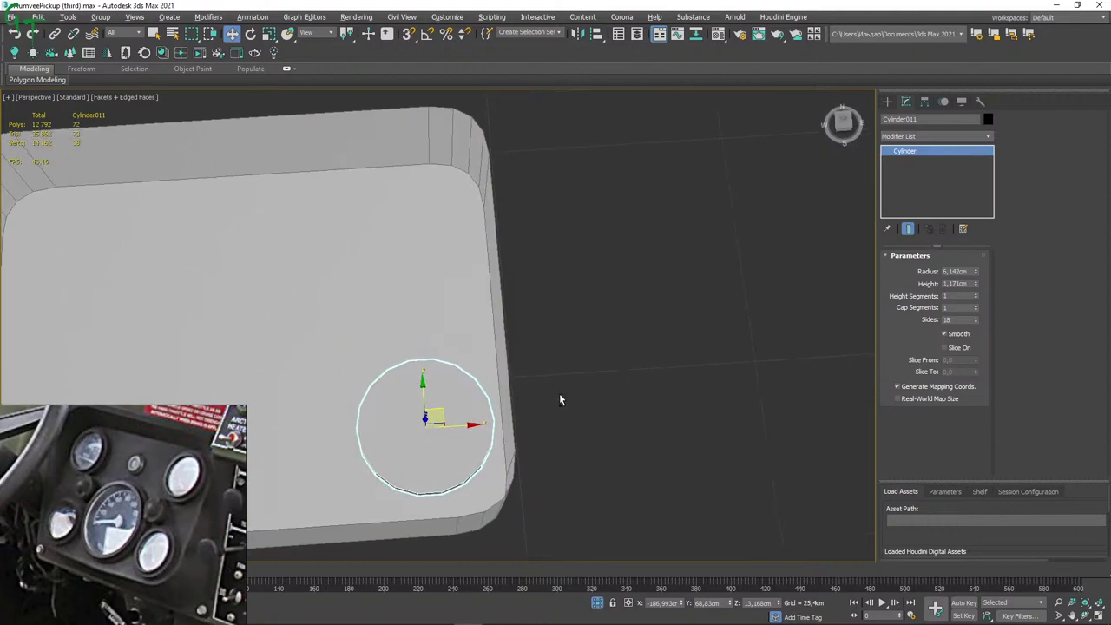
pyautogui.scroll(2, 553, 412)
pyautogui.keyDown('alt'); pyautogui.moveTo(552, 405); pyautogui.dragTo(548, 401, button='middle'); pyautogui.keyUp('alt')
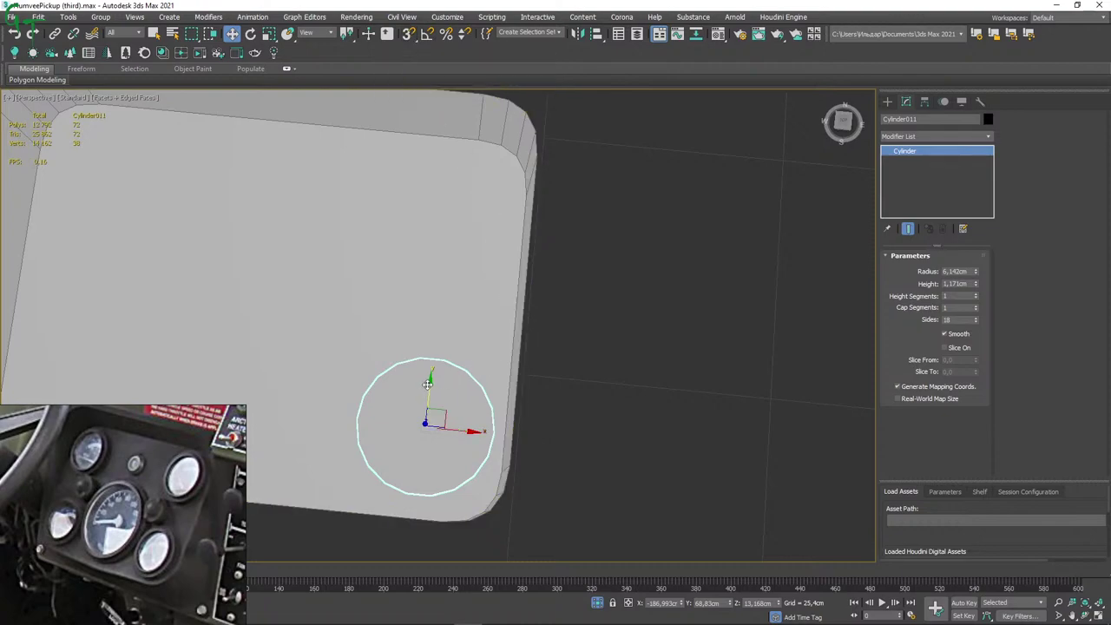
pyautogui.moveTo(430, 380)
pyautogui.mouseDown(button='middle')
pyautogui.moveTo(593, 332)
pyautogui.moveTo(665, 369)
pyautogui.moveTo(665, 357)
pyautogui.mouseUp(button='middle')
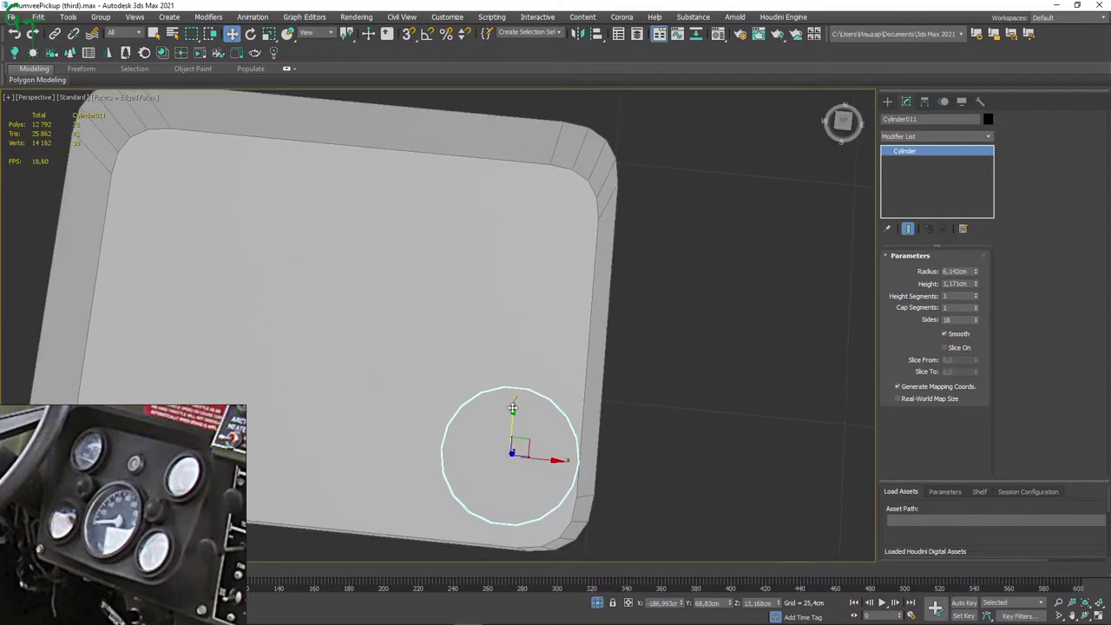
pyautogui.keyDown('shift'); pyautogui.moveTo(512, 408); pyautogui.dragTo(557, 153); pyautogui.keyUp('shift')
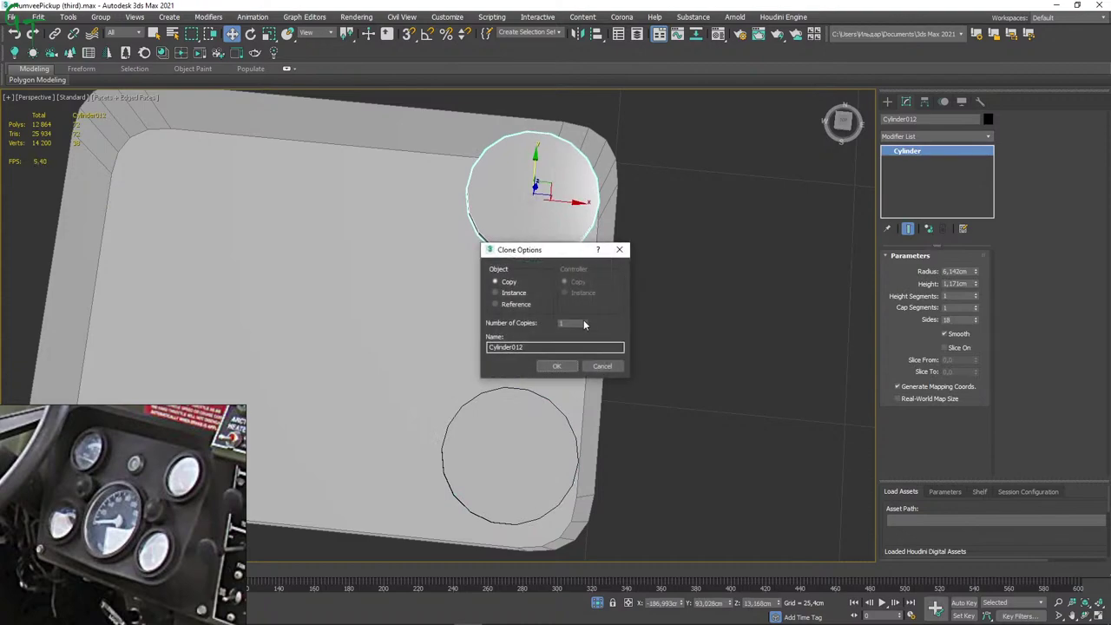
# Confirm the single copy, then clone both right-side cylinders into the tray's left corners.
pyautogui.press('Return')
pyautogui.moveTo(632, 340)
pyautogui.mouseDown(button='middle')
pyautogui.moveTo(643, 359)
pyautogui.moveTo(541, 376)
pyautogui.moveTo(526, 442)
pyautogui.moveTo(601, 422)
pyautogui.moveTo(692, 263)
pyautogui.moveTo(648, 234)
pyautogui.moveTo(737, 270)
pyautogui.moveTo(811, 254)
pyautogui.mouseUp(button='middle')
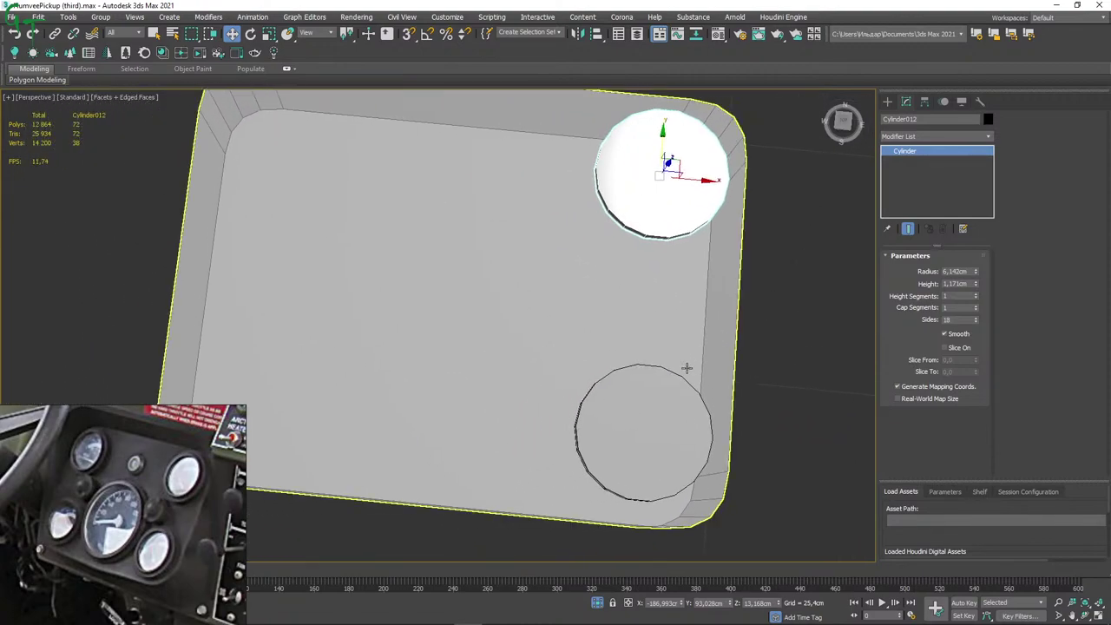
pyautogui.keyDown('ctrl'); pyautogui.click(652, 390); pyautogui.keyUp('ctrl')
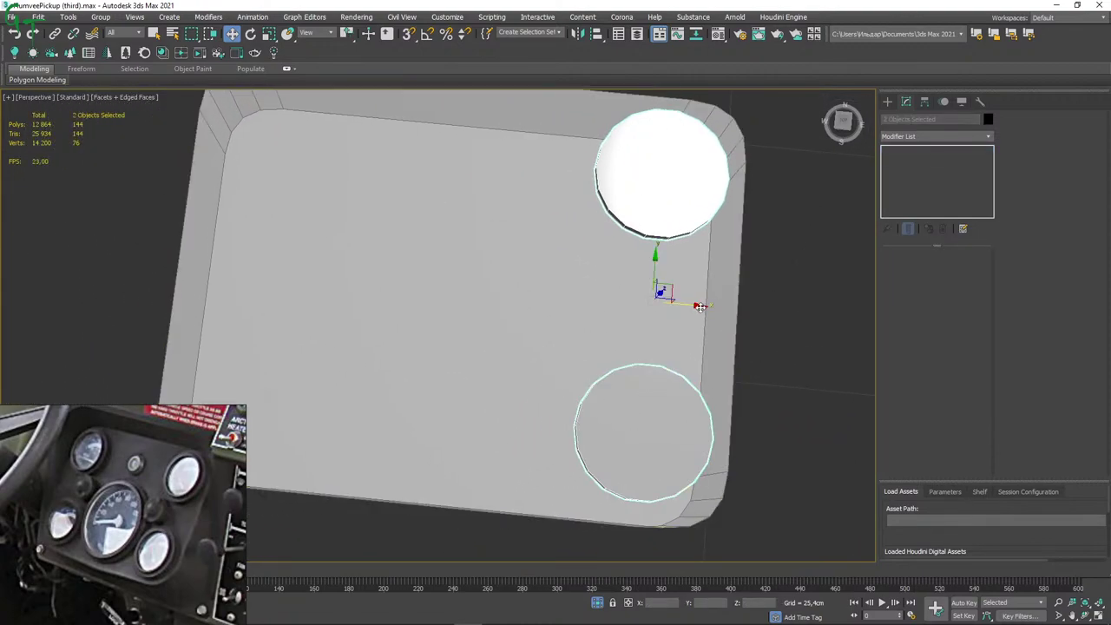
pyautogui.keyDown('shift'); pyautogui.moveTo(699, 306); pyautogui.dragTo(314, 253); pyautogui.keyUp('shift')
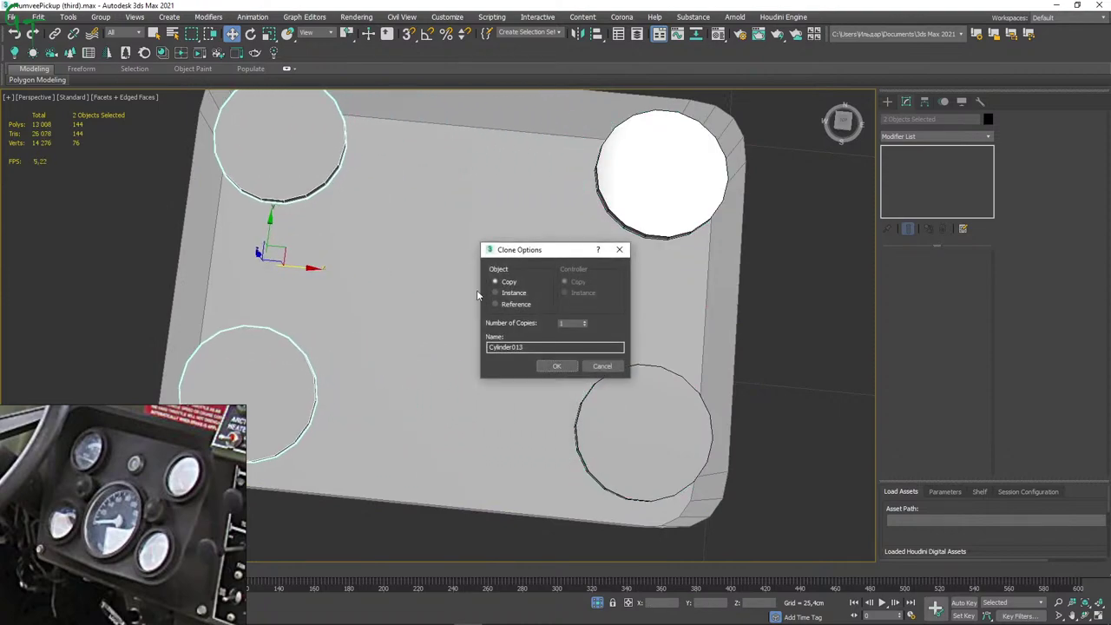
pyautogui.click(559, 369)
# Clone the bottom-right cylinder to the middle of the tray's bottom edge as Cylinder015.
pyautogui.moveTo(335, 315)
pyautogui.keyDown('alt'); pyautogui.mouseDown(button='middle')
pyautogui.moveTo(397, 248)
pyautogui.moveTo(437, 226)
pyautogui.moveTo(507, 244)
pyautogui.moveTo(578, 199)
pyautogui.moveTo(541, 268)
pyautogui.moveTo(546, 298)
pyautogui.moveTo(555, 295)
pyautogui.mouseUp(button='middle'); pyautogui.keyUp('alt')
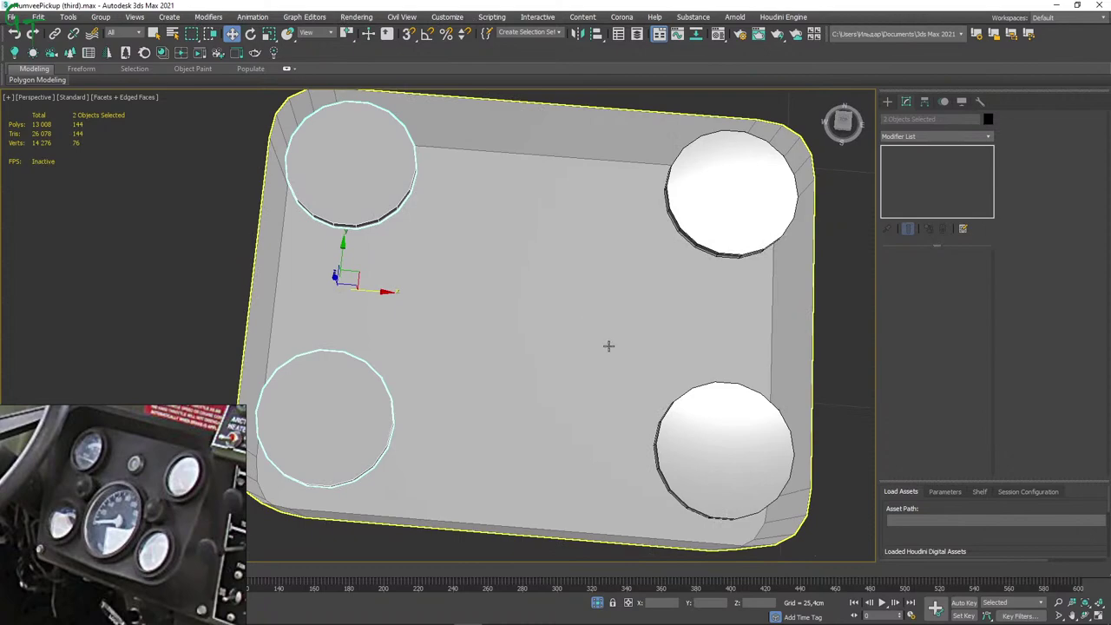
pyautogui.click(722, 429)
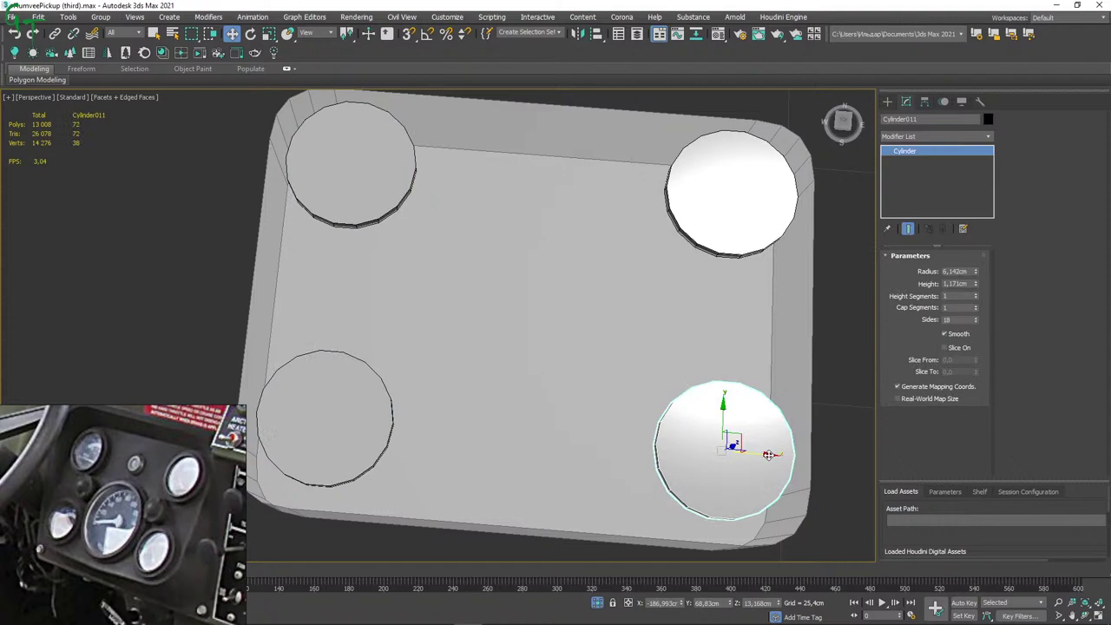
pyautogui.moveTo(769, 454)
pyautogui.keyDown('shift'); pyautogui.mouseDown()
pyautogui.moveTo(566, 438)
pyautogui.moveTo(576, 409)
pyautogui.mouseUp(); pyautogui.keyUp('shift')
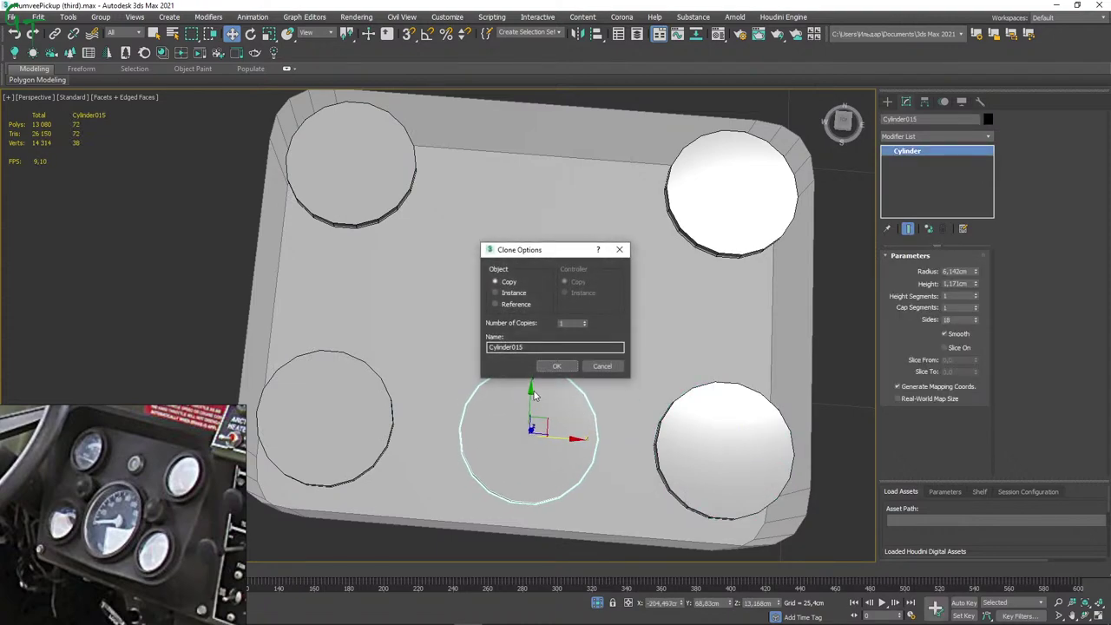
# Move Cylinder015 to the tray's centre and enlarge its radius to about 11.596cm.
pyautogui.click(558, 370)
pyautogui.moveTo(523, 385); pyautogui.dragTo(531, 247)
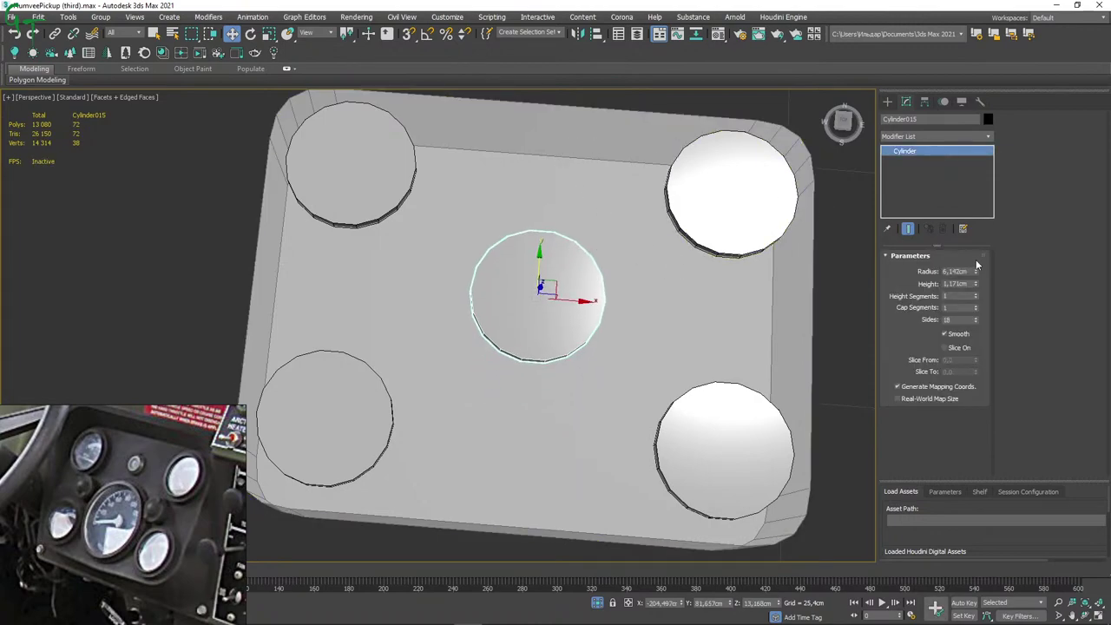
pyautogui.moveTo(977, 273); pyautogui.dragTo(980, 244)
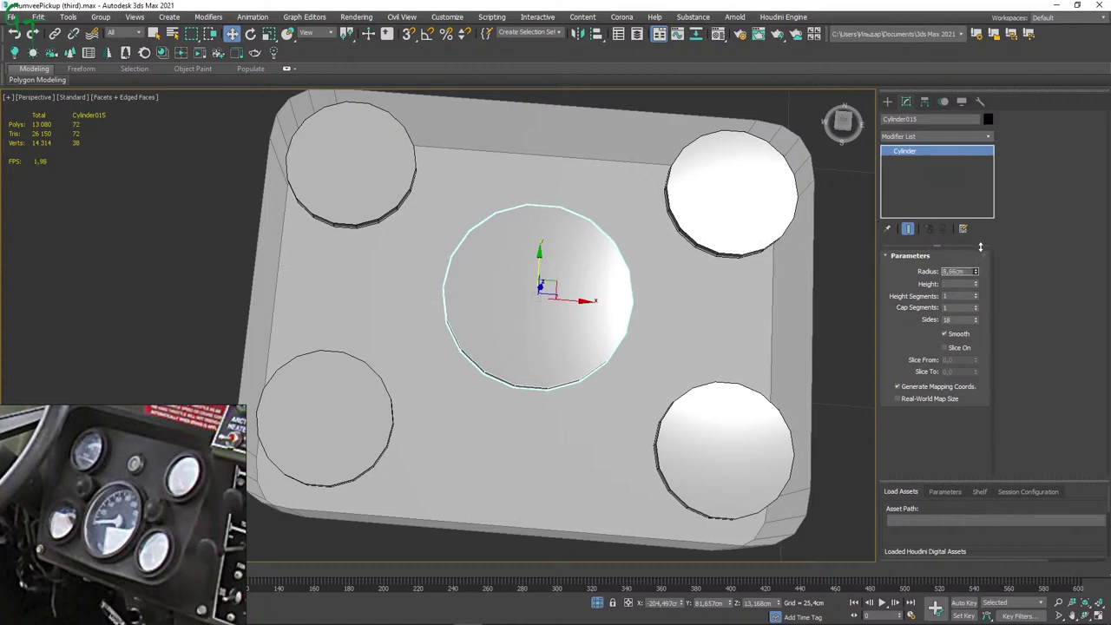
pyautogui.moveTo(980, 244); pyautogui.dragTo(979, 251)
pyautogui.moveTo(539, 259); pyautogui.dragTo(538, 373)
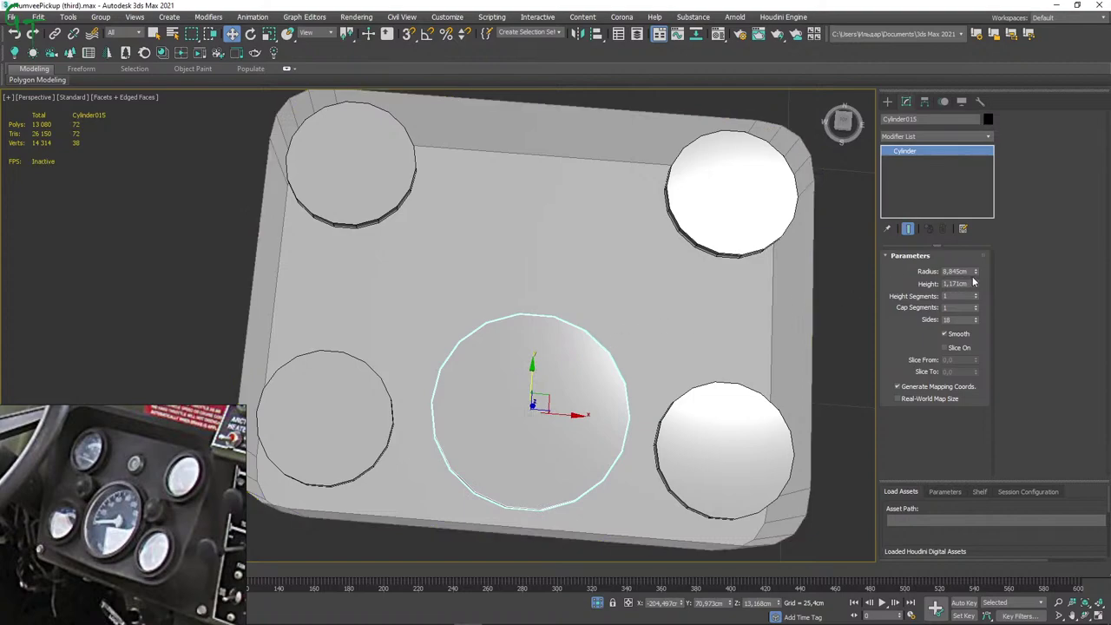
pyautogui.moveTo(976, 273); pyautogui.dragTo(985, 251)
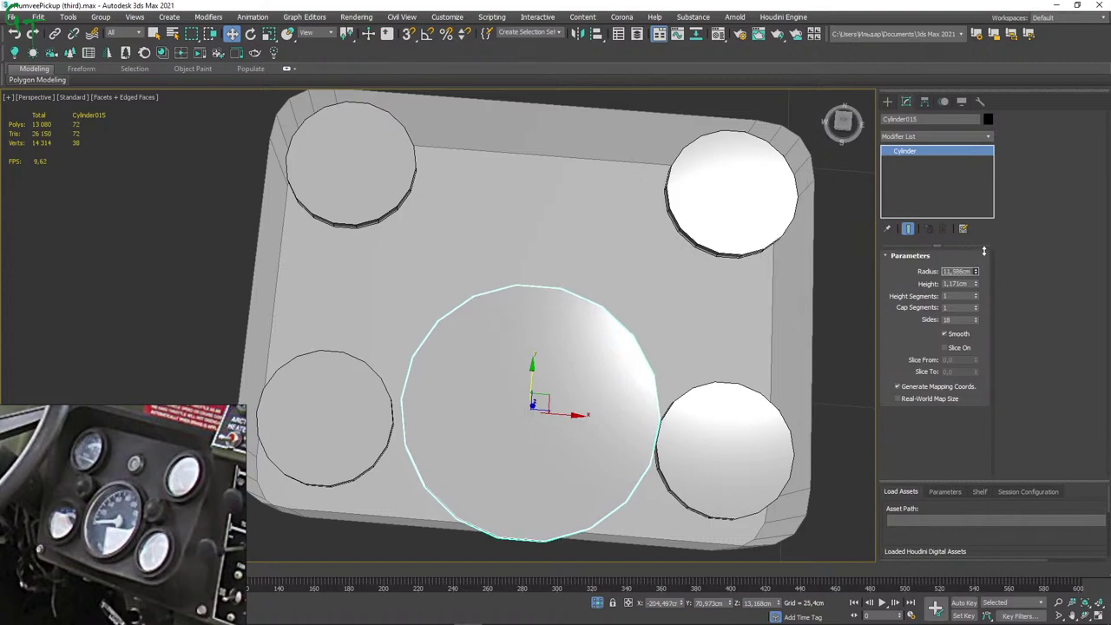
pyautogui.moveTo(534, 371); pyautogui.dragTo(539, 344)
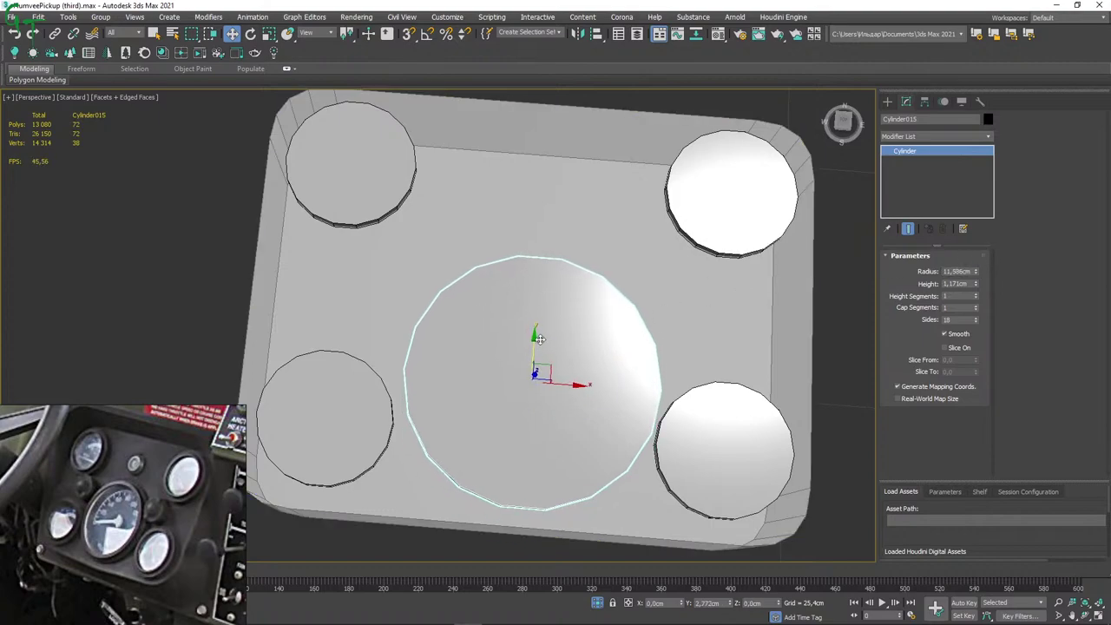
pyautogui.moveTo(588, 353)
pyautogui.keyDown('alt'); pyautogui.mouseDown(button='middle')
pyautogui.moveTo(603, 322)
pyautogui.moveTo(640, 338)
pyautogui.mouseUp(button='middle'); pyautogui.keyUp('alt')
pyautogui.moveTo(591, 263)
pyautogui.mouseDown(button='middle')
pyautogui.moveTo(574, 283)
pyautogui.moveTo(595, 308)
pyautogui.moveTo(591, 322)
pyautogui.mouseUp(button='middle')
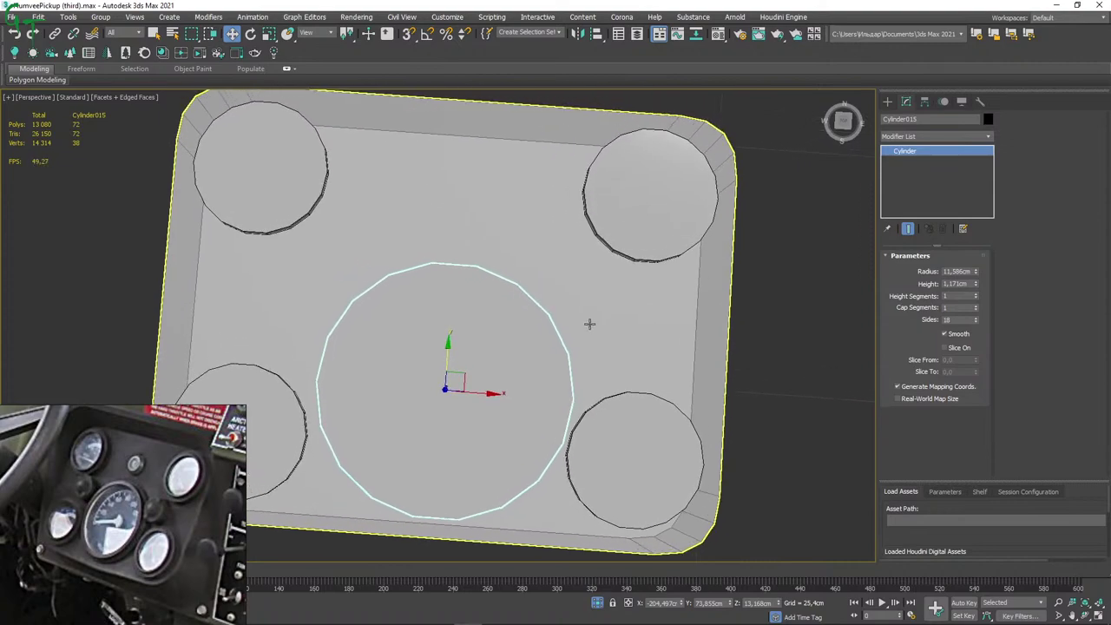
pyautogui.scroll(-2, 590, 322)
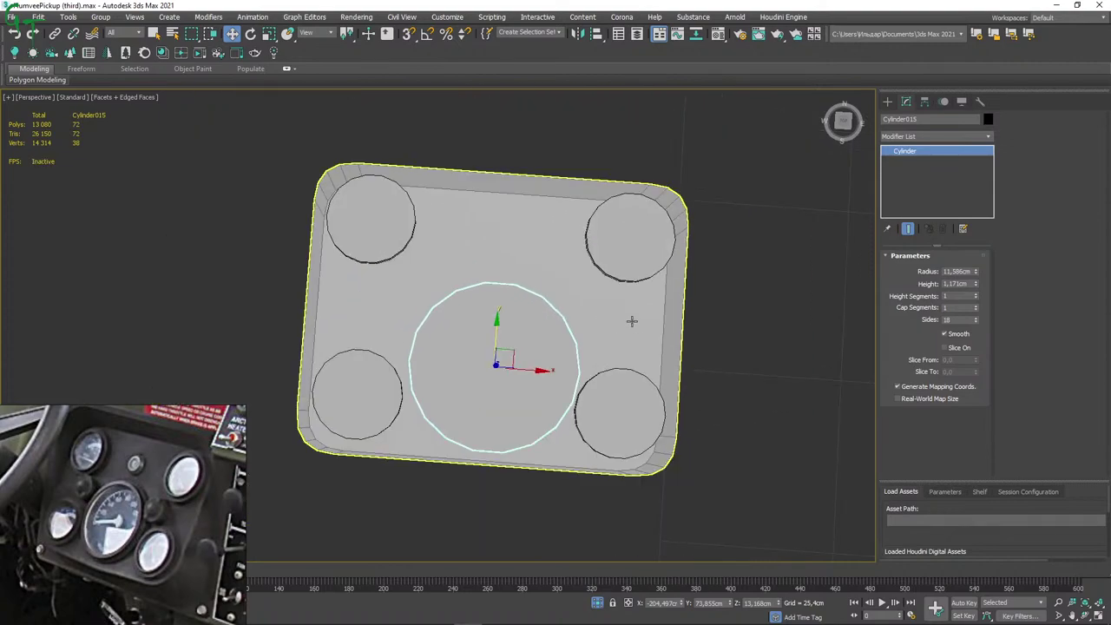
pyautogui.moveTo(612, 307)
pyautogui.keyDown('alt'); pyautogui.mouseDown(button='middle')
pyautogui.moveTo(628, 322)
pyautogui.moveTo(638, 293)
pyautogui.moveTo(633, 310)
pyautogui.moveTo(650, 313)
pyautogui.mouseUp(button='middle'); pyautogui.keyUp('alt')
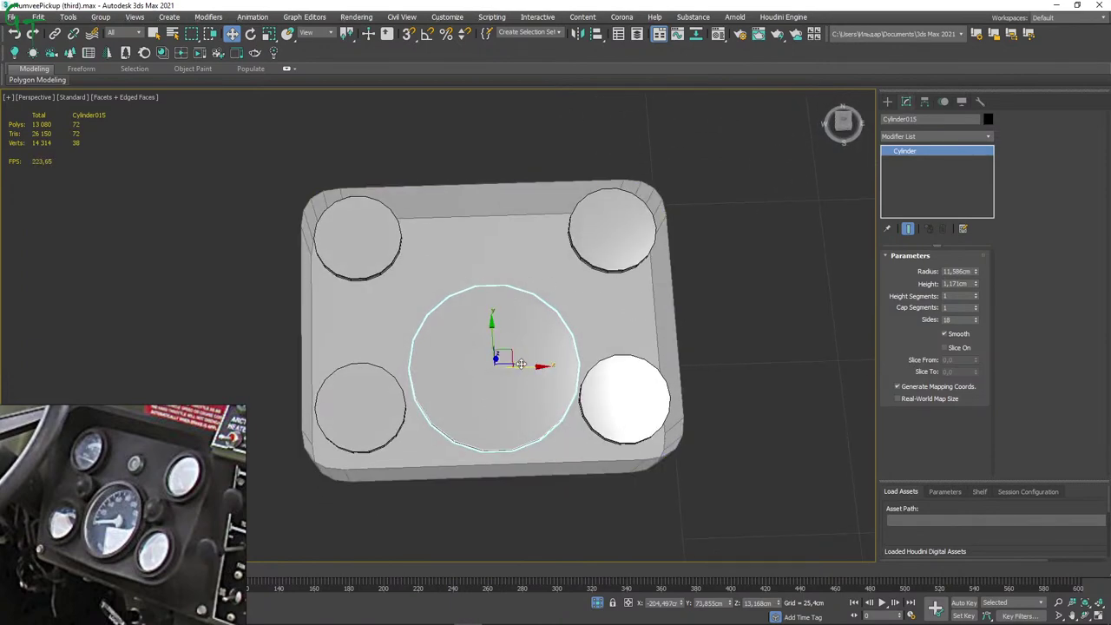
# Nudge the central disc slightly left, check it from low angles, and select the top-right disc.
pyautogui.moveTo(548, 368); pyautogui.dragTo(544, 368)
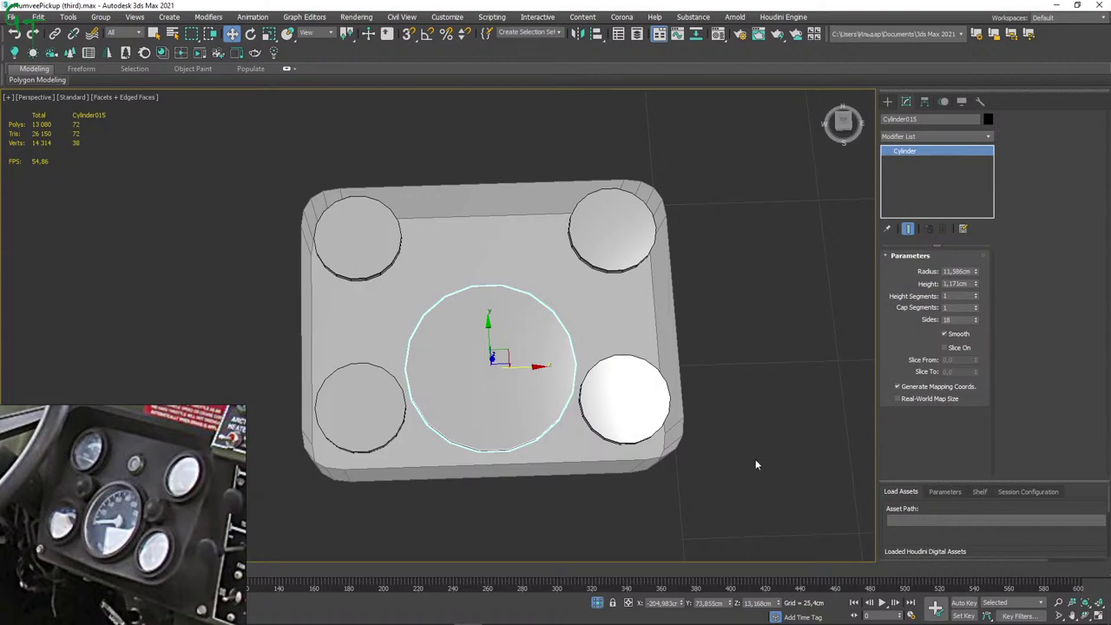
pyautogui.moveTo(741, 377)
pyautogui.keyDown('alt'); pyautogui.mouseDown(button='middle')
pyautogui.moveTo(744, 304)
pyautogui.moveTo(777, 293)
pyautogui.moveTo(720, 287)
pyautogui.moveTo(736, 397)
pyautogui.moveTo(728, 324)
pyautogui.mouseUp(button='middle'); pyautogui.keyUp('alt')
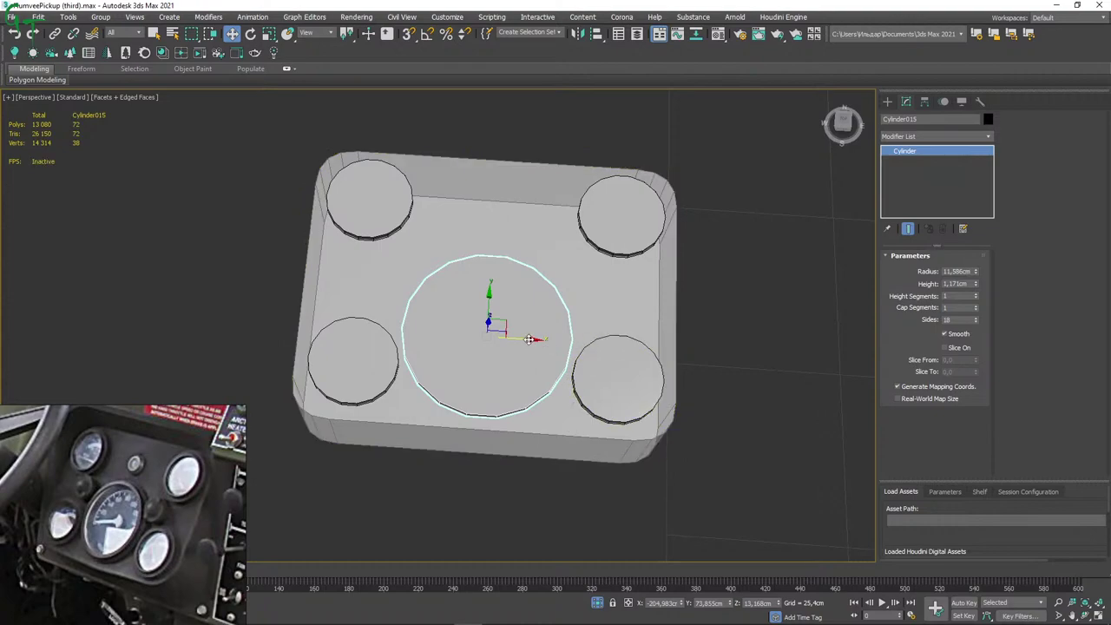
pyautogui.moveTo(529, 338)
pyautogui.keyDown('alt'); pyautogui.mouseDown(button='middle')
pyautogui.moveTo(639, 284)
pyautogui.moveTo(569, 333)
pyautogui.moveTo(582, 354)
pyautogui.moveTo(583, 266)
pyautogui.moveTo(575, 292)
pyautogui.moveTo(588, 304)
pyautogui.mouseUp(button='middle'); pyautogui.keyUp('alt')
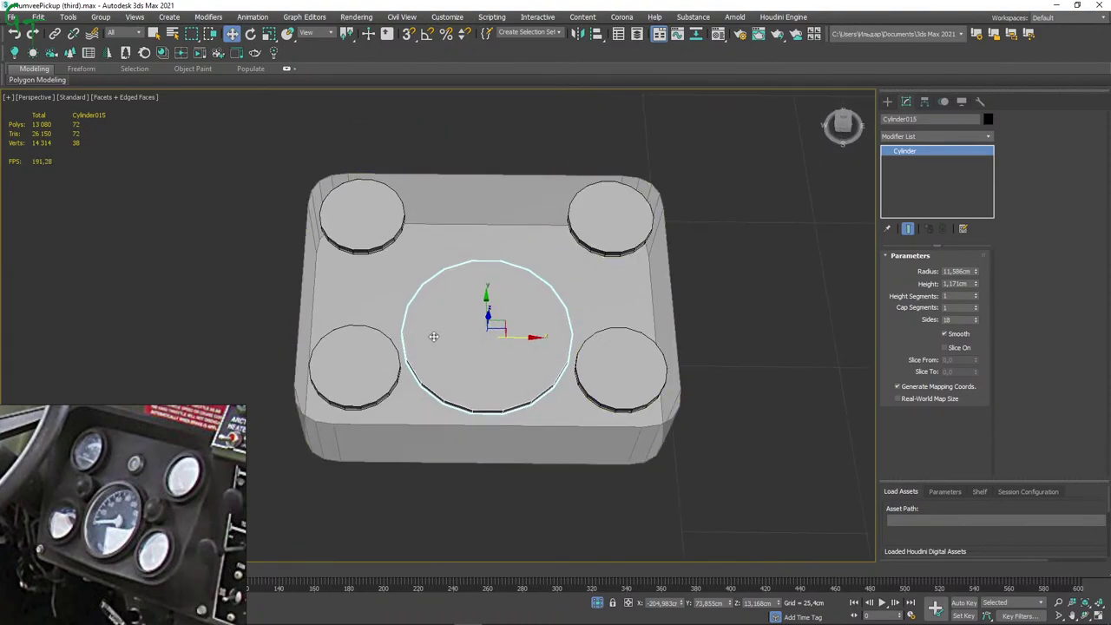
pyautogui.moveTo(713, 326); pyautogui.dragTo(709, 312, button='middle')
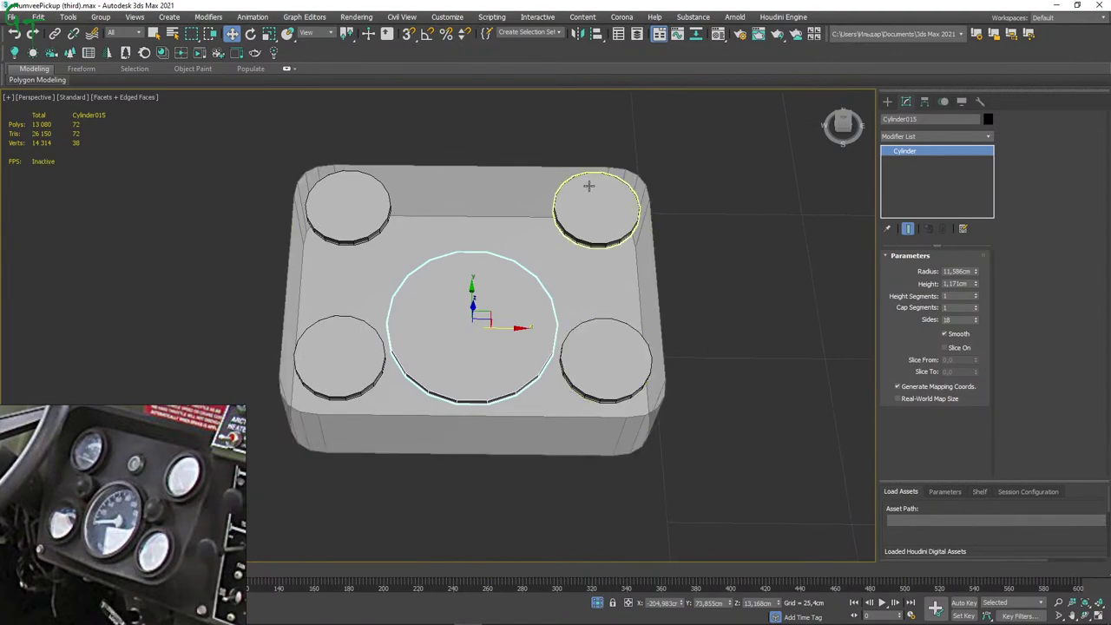
pyautogui.click(367, 194)
pyautogui.click(580, 213)
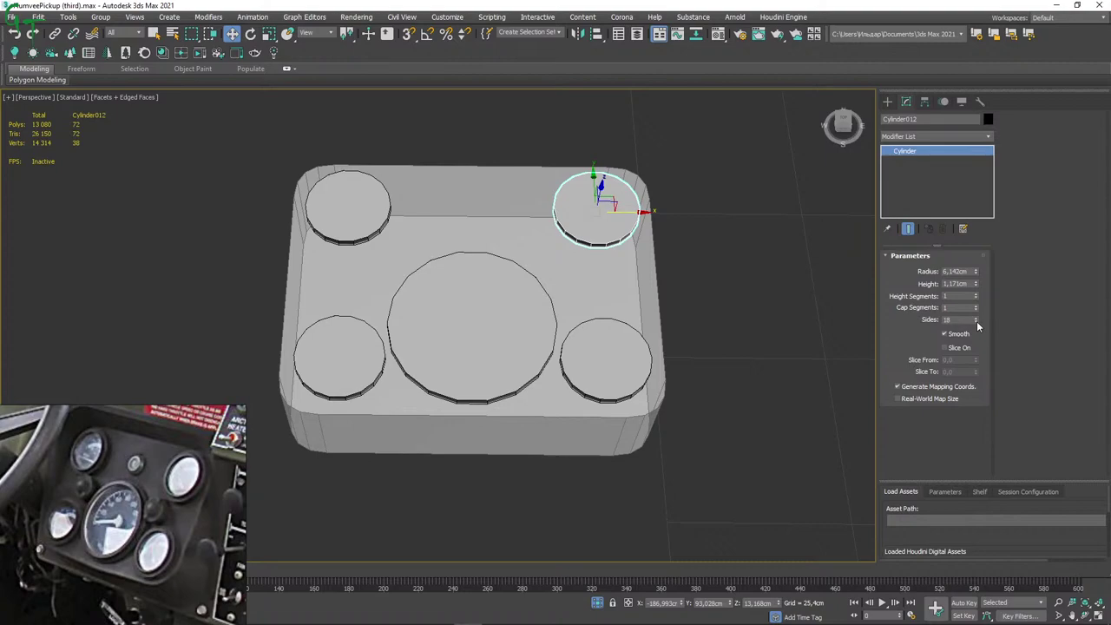
# Set the top-right and bottom-right corner discs to 12 sides.
pyautogui.doubleClick(963, 320)
pyautogui.write('12')
pyautogui.press('Return')
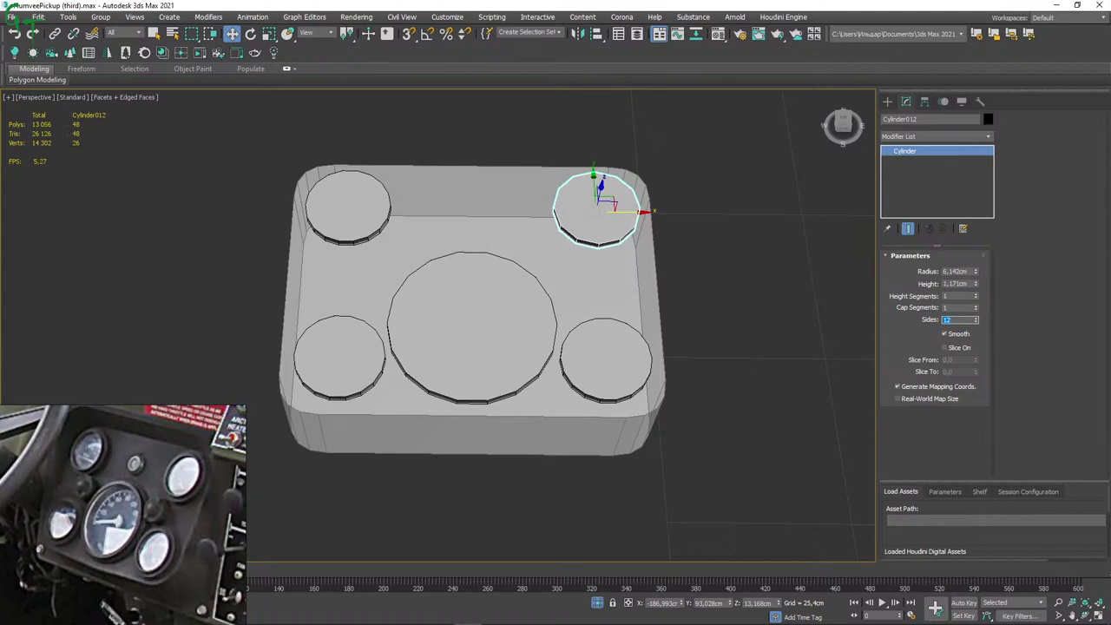
pyautogui.click(595, 365)
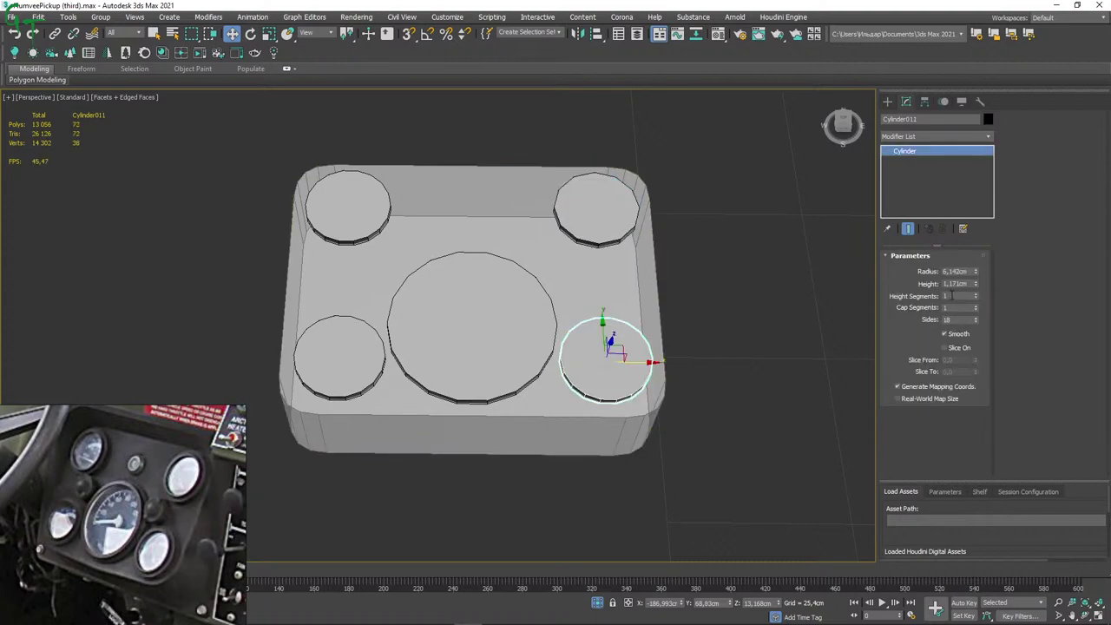
pyautogui.doubleClick(950, 319)
pyautogui.write('12')
pyautogui.press('Return')
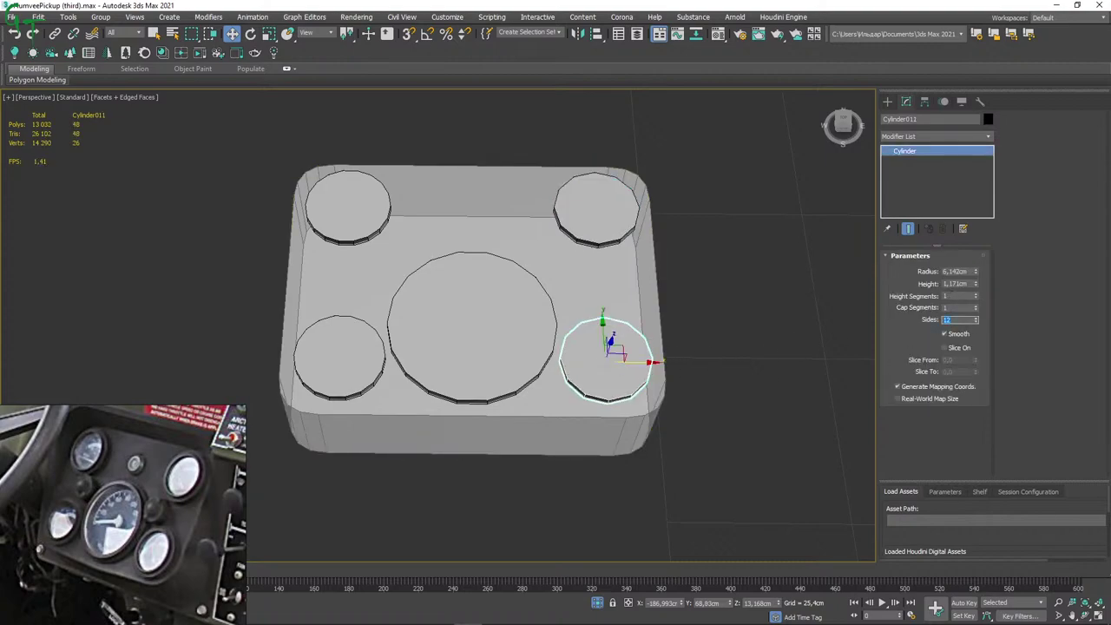
# Set the bottom-left and top-left corner discs to 12 sides as well.
pyautogui.click(329, 358)
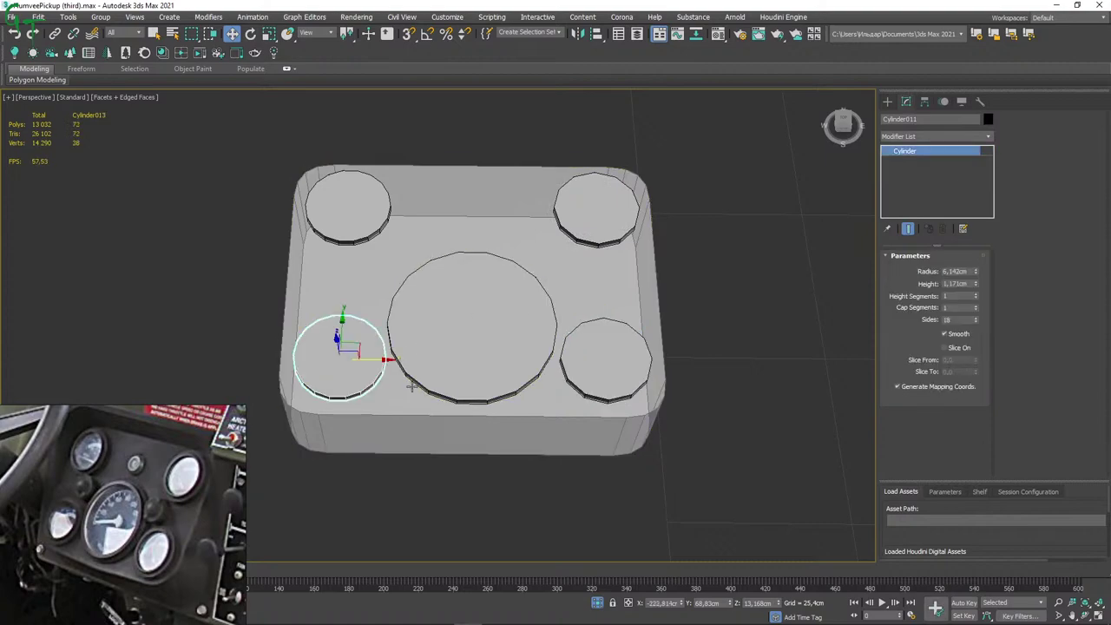
pyautogui.doubleClick(959, 320)
pyautogui.write('12')
pyautogui.press('Return')
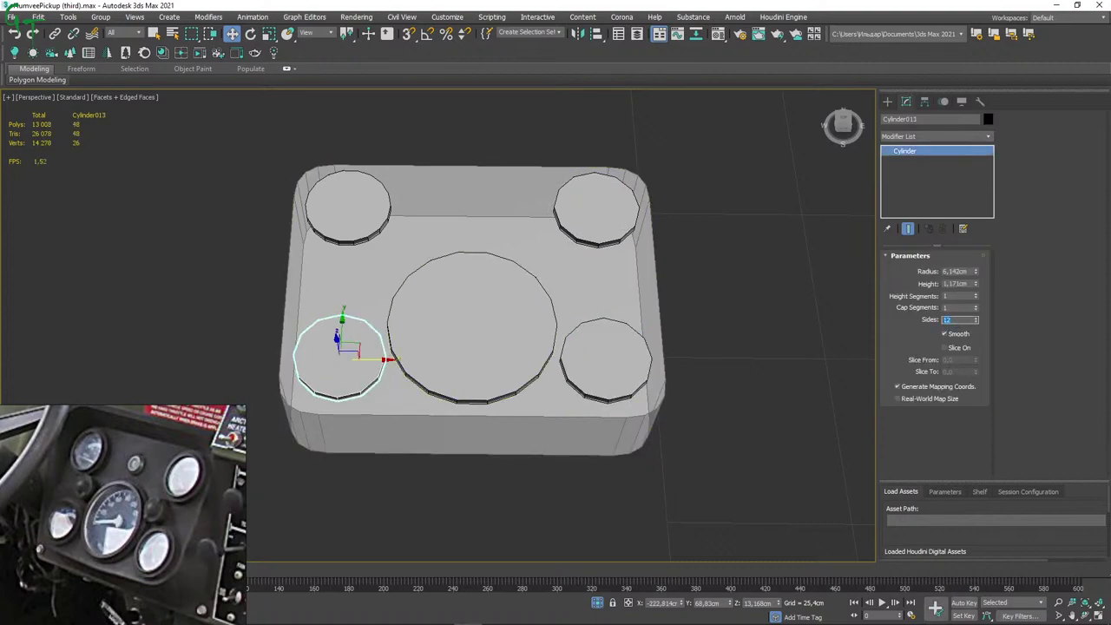
pyautogui.click(348, 206)
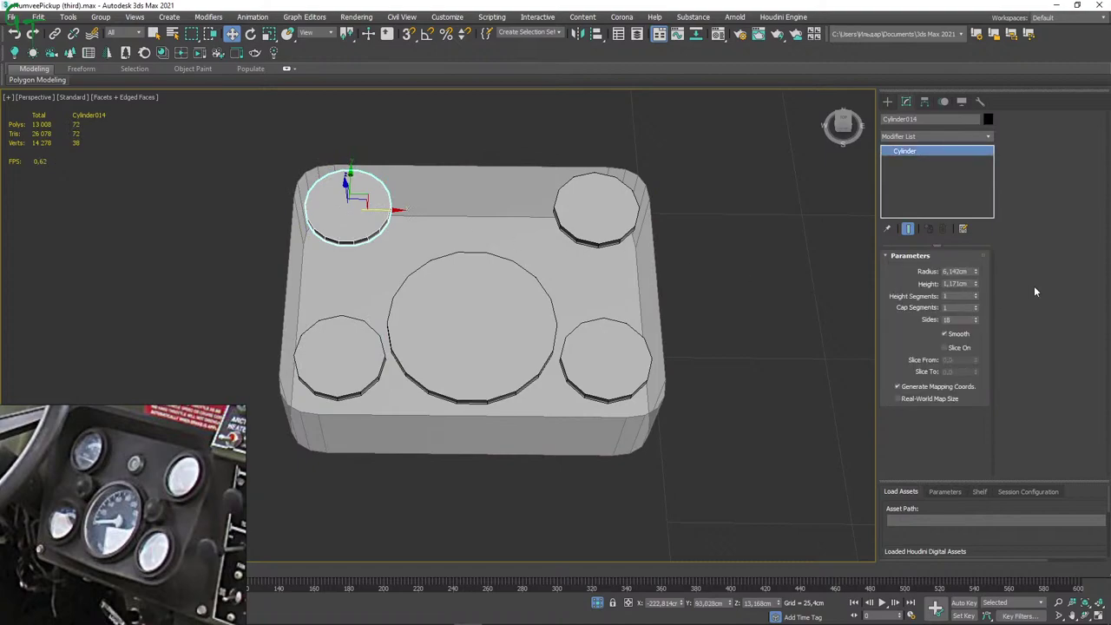
pyautogui.doubleClick(960, 321)
pyautogui.write('12')
pyautogui.press('Return')
pyautogui.moveTo(781, 334)
pyautogui.keyDown('alt'); pyautogui.mouseDown(button='middle')
pyautogui.moveTo(773, 379)
pyautogui.moveTo(700, 297)
pyautogui.moveTo(758, 303)
pyautogui.moveTo(780, 341)
pyautogui.moveTo(764, 280)
pyautogui.moveTo(750, 268)
pyautogui.moveTo(758, 281)
pyautogui.moveTo(747, 288)
pyautogui.mouseUp(button='middle'); pyautogui.keyUp('alt')
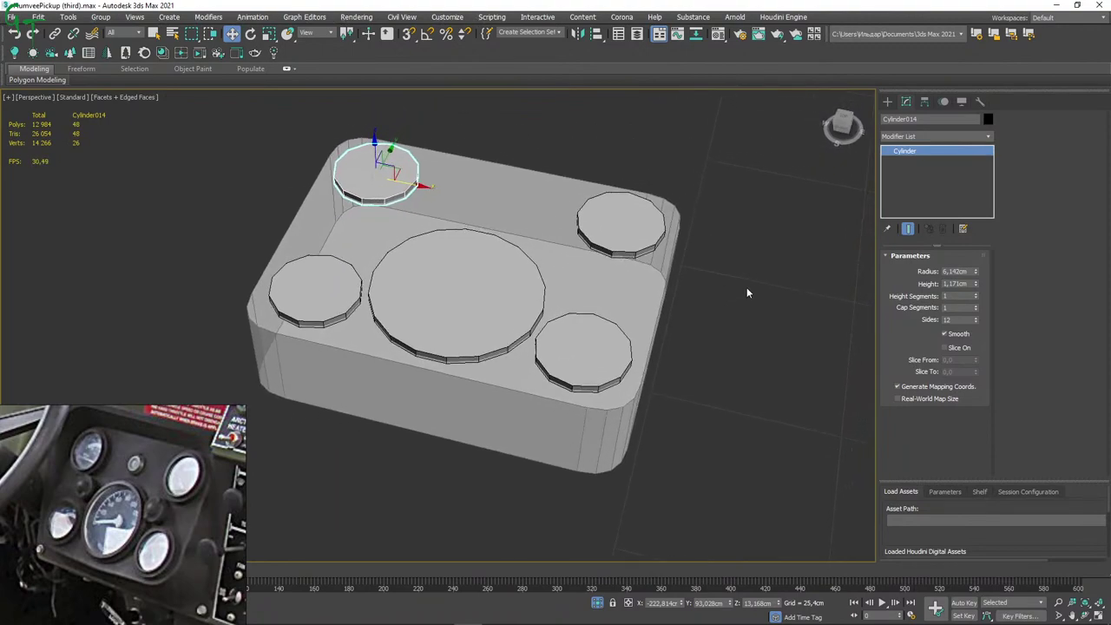
pyautogui.press('Print')
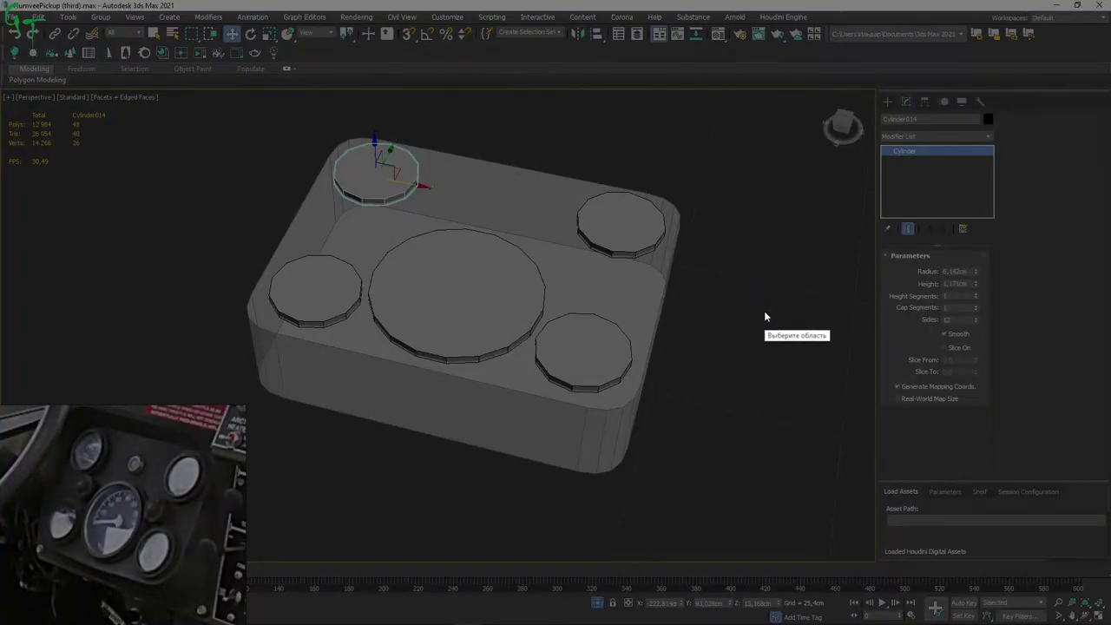
pyautogui.press('Escape')
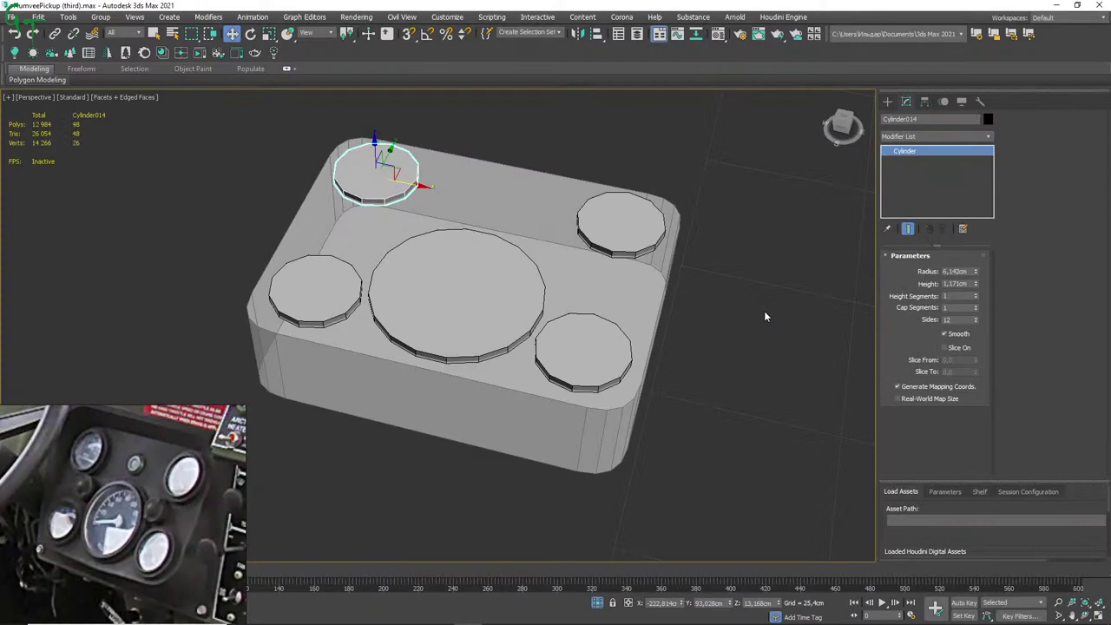
pyautogui.hotkey('shift', 'q')
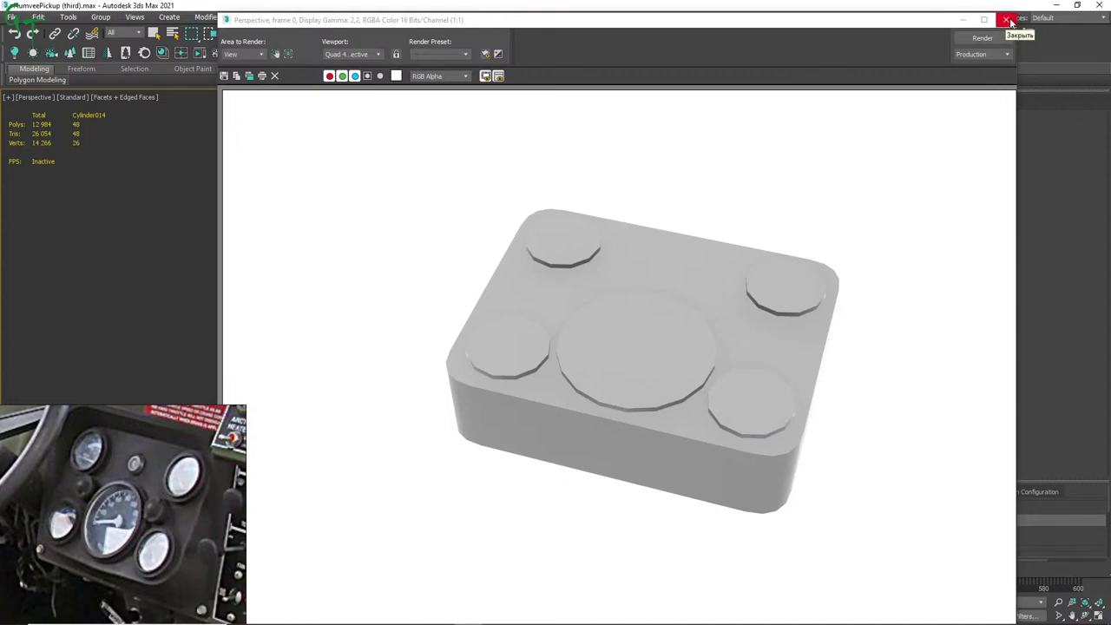
# Close the render preview and convert the bottom-right gauge disc to an Editable Poly.
pyautogui.click(1007, 19)
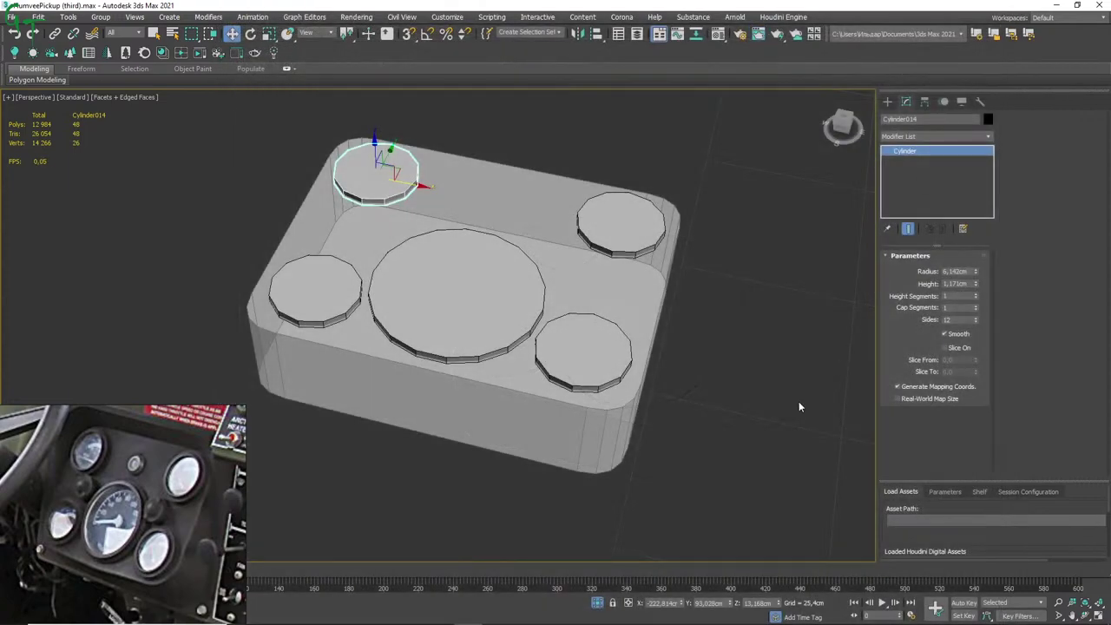
pyautogui.moveTo(661, 354)
pyautogui.keyDown('alt'); pyautogui.mouseDown(button='middle')
pyautogui.moveTo(635, 348)
pyautogui.moveTo(631, 305)
pyautogui.moveTo(631, 328)
pyautogui.mouseUp(button='middle'); pyautogui.keyUp('alt')
pyautogui.scroll(3, 635, 347)
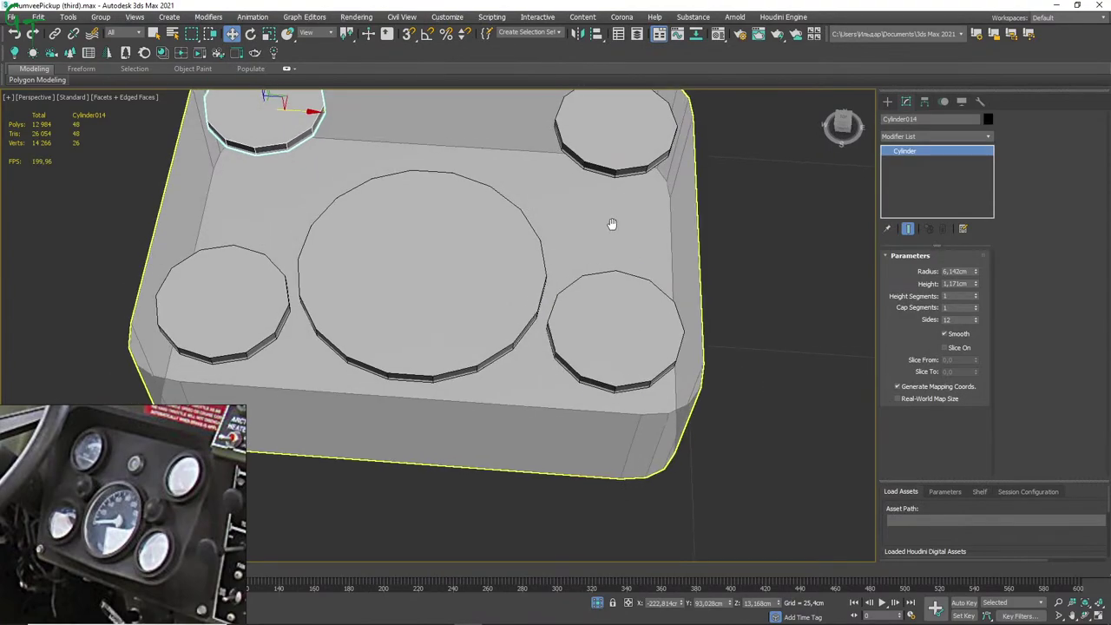
pyautogui.scroll(2, 659, 272)
pyautogui.keyDown('alt'); pyautogui.moveTo(660, 272); pyautogui.dragTo(660, 266, button='middle'); pyautogui.keyUp('alt')
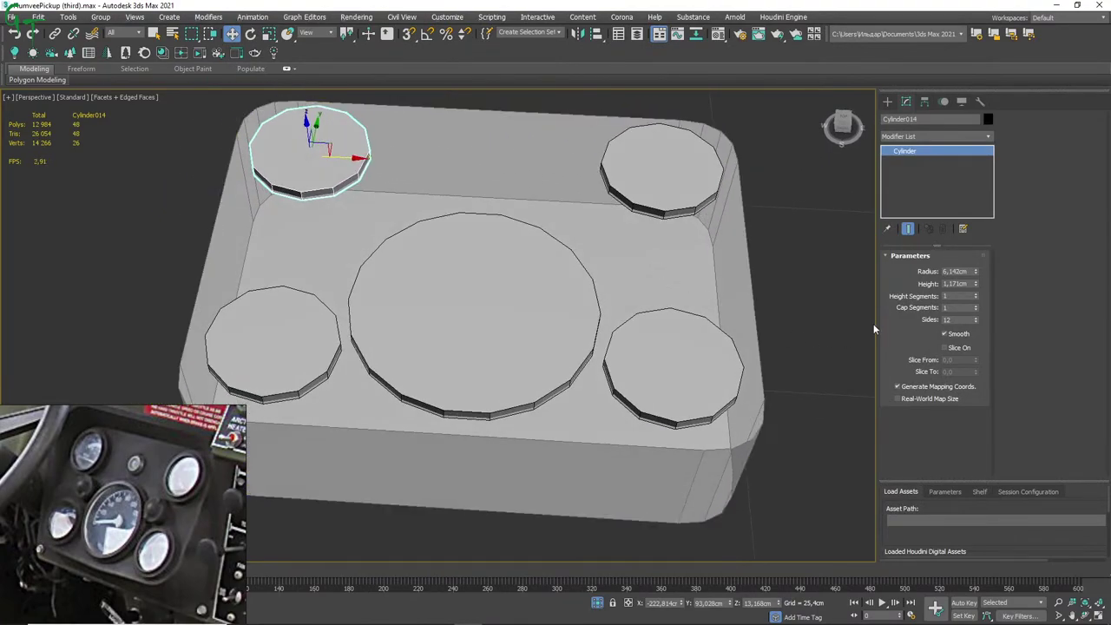
pyautogui.click(675, 345)
pyautogui.rightClick(675, 347)
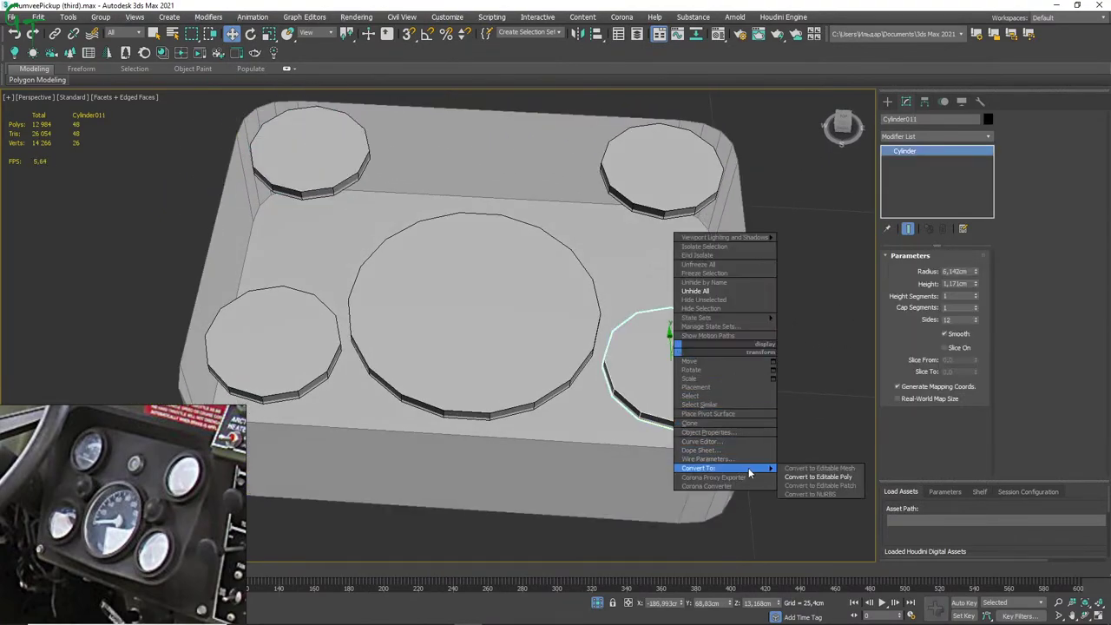
pyautogui.click(809, 479)
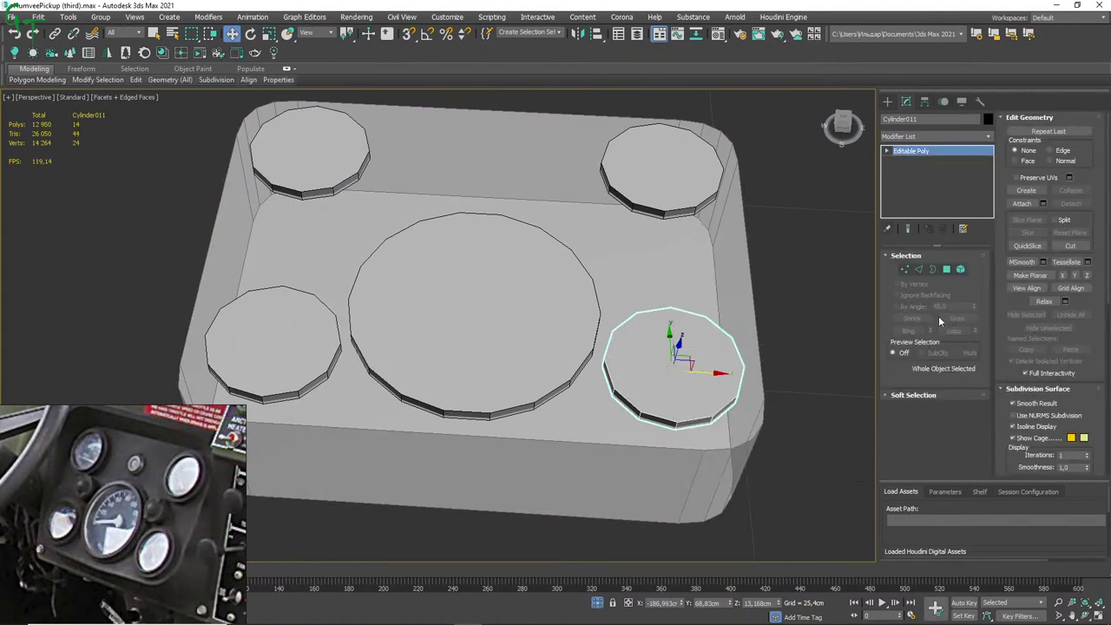
# Select all the disc's polygons, clear their smoothing groups and assign smoothing group 1.
pyautogui.click(946, 269)
pyautogui.hotkey('ctrl', 'a')
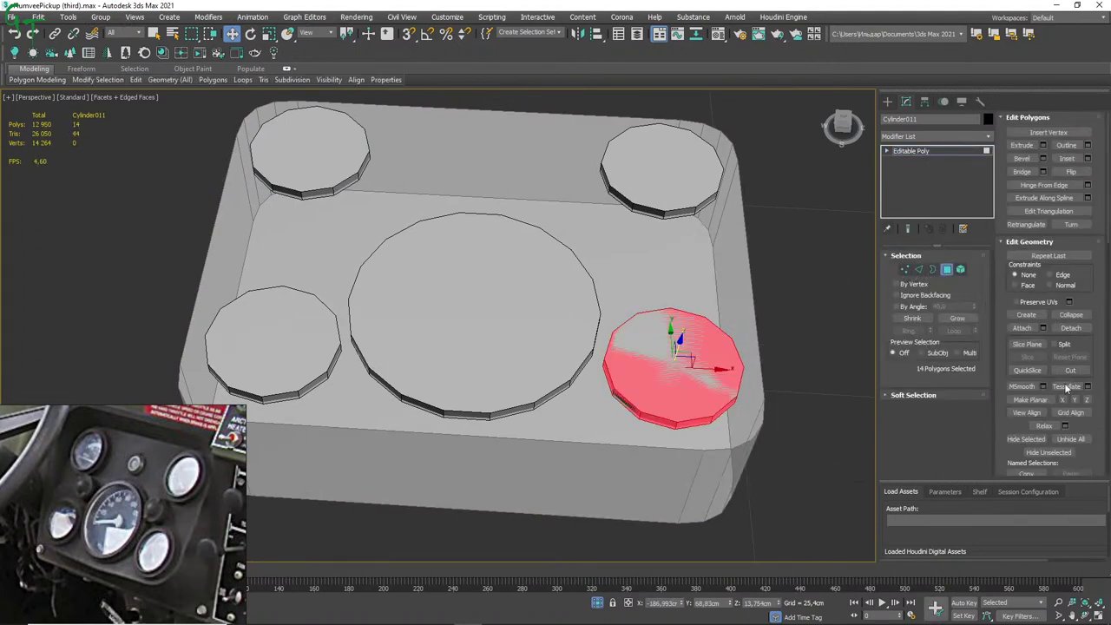
pyautogui.scroll(-3, 1067, 388)
pyautogui.scroll(-3, 1068, 382)
pyautogui.scroll(-2, 1072, 378)
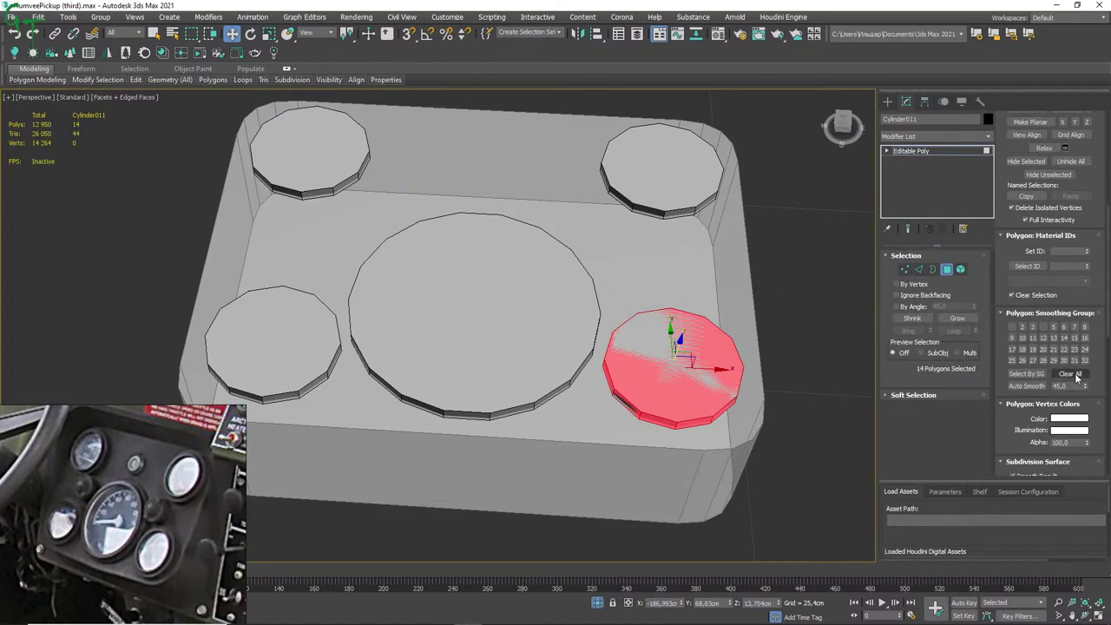
pyautogui.click(1077, 376)
pyautogui.click(1012, 327)
pyautogui.moveTo(804, 325)
pyautogui.keyDown('alt'); pyautogui.mouseDown(button='middle')
pyautogui.moveTo(787, 312)
pyautogui.moveTo(675, 318)
pyautogui.moveTo(823, 348)
pyautogui.mouseUp(button='middle'); pyautogui.keyUp('alt')
pyautogui.hotkey('shift', 'q')
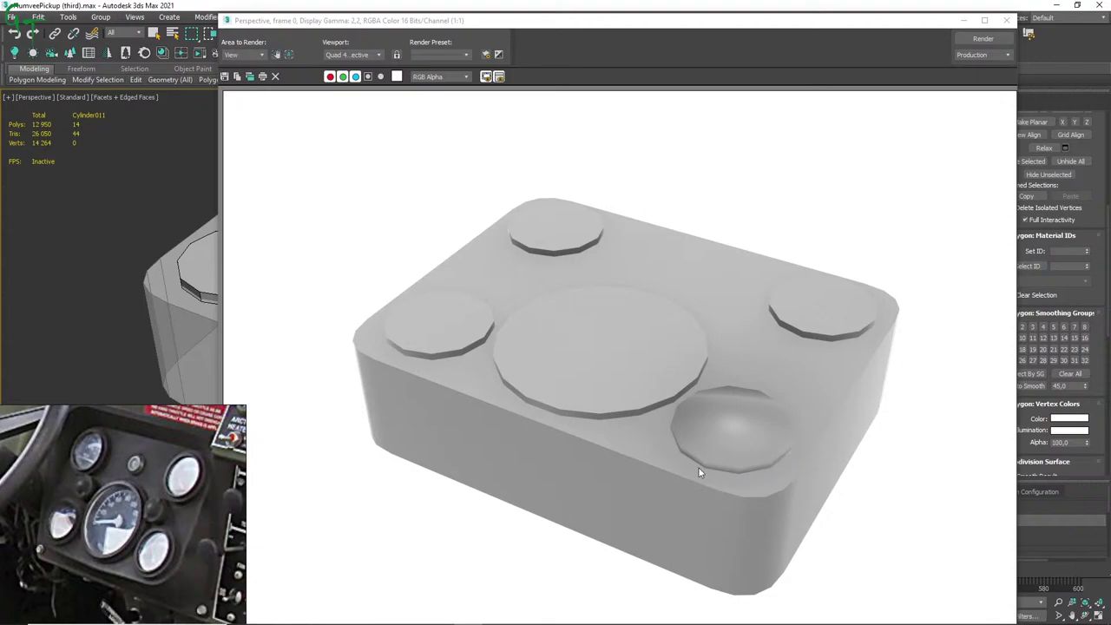
pyautogui.click(1006, 20)
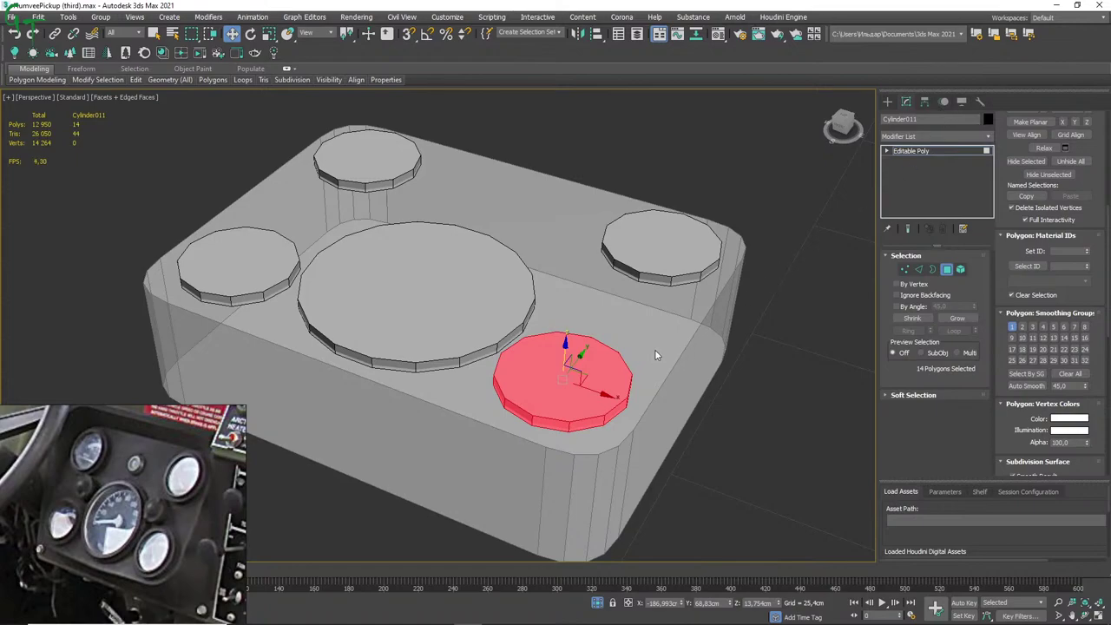
# Clear the disc's smoothing groups and apply Auto Smooth instead.
pyautogui.keyDown('alt'); pyautogui.moveTo(641, 338); pyautogui.dragTo(644, 316, button='middle'); pyautogui.keyUp('alt')
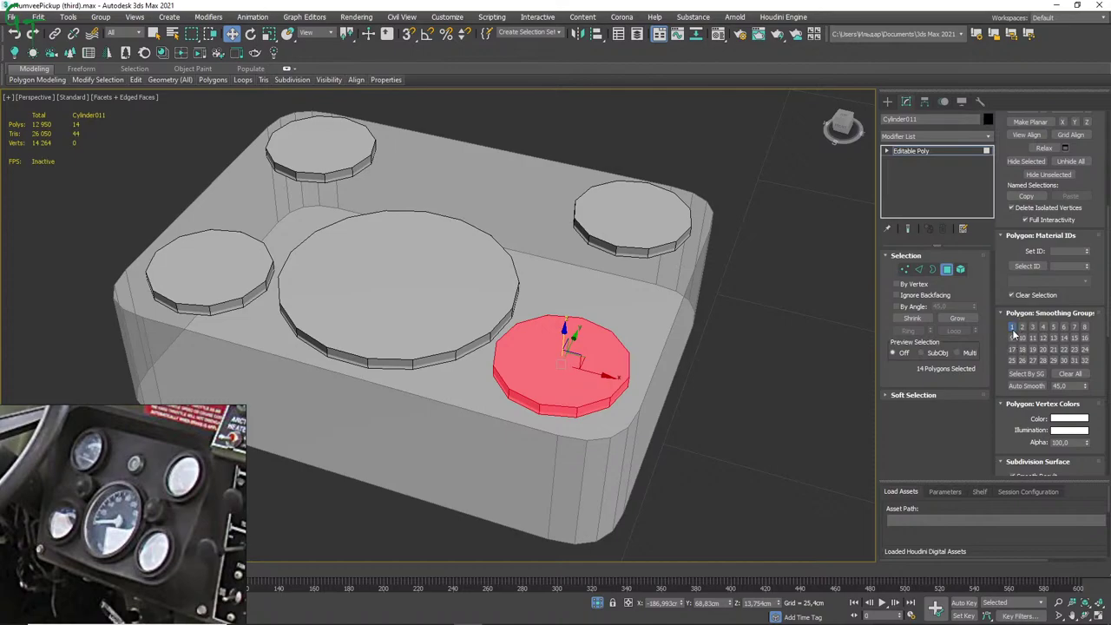
pyautogui.click(1069, 374)
pyautogui.click(1024, 386)
# Delete the bottom-right disc's top cap polygon and leave polygon sub-object mode.
pyautogui.moveTo(675, 326)
pyautogui.keyDown('alt'); pyautogui.mouseDown(button='middle')
pyautogui.moveTo(558, 303)
pyautogui.moveTo(587, 224)
pyautogui.moveTo(739, 307)
pyautogui.mouseUp(button='middle'); pyautogui.keyUp('alt')
pyautogui.click(739, 307)
pyautogui.click(605, 364)
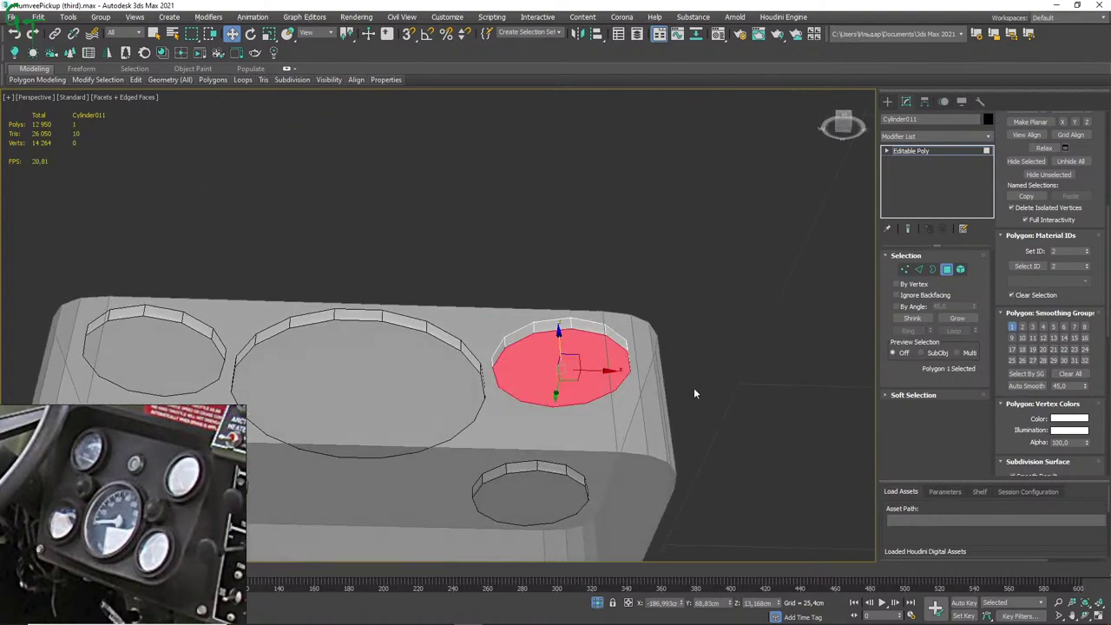
pyautogui.press('Delete')
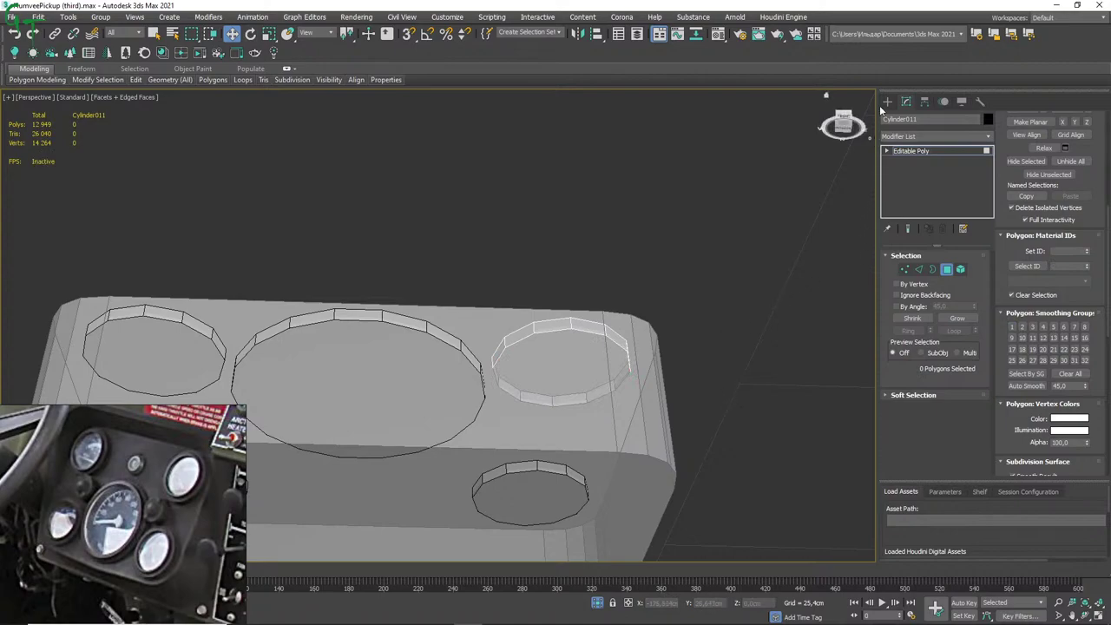
pyautogui.click(888, 102)
pyautogui.moveTo(672, 232)
pyautogui.keyDown('alt'); pyautogui.mouseDown(button='middle')
pyautogui.moveTo(634, 310)
pyautogui.moveTo(632, 364)
pyautogui.moveTo(568, 263)
pyautogui.mouseUp(button='middle'); pyautogui.keyUp('alt')
# Delete the top-right, top-left and bottom-left corner cylinders.
pyautogui.scroll(-2, 640, 300)
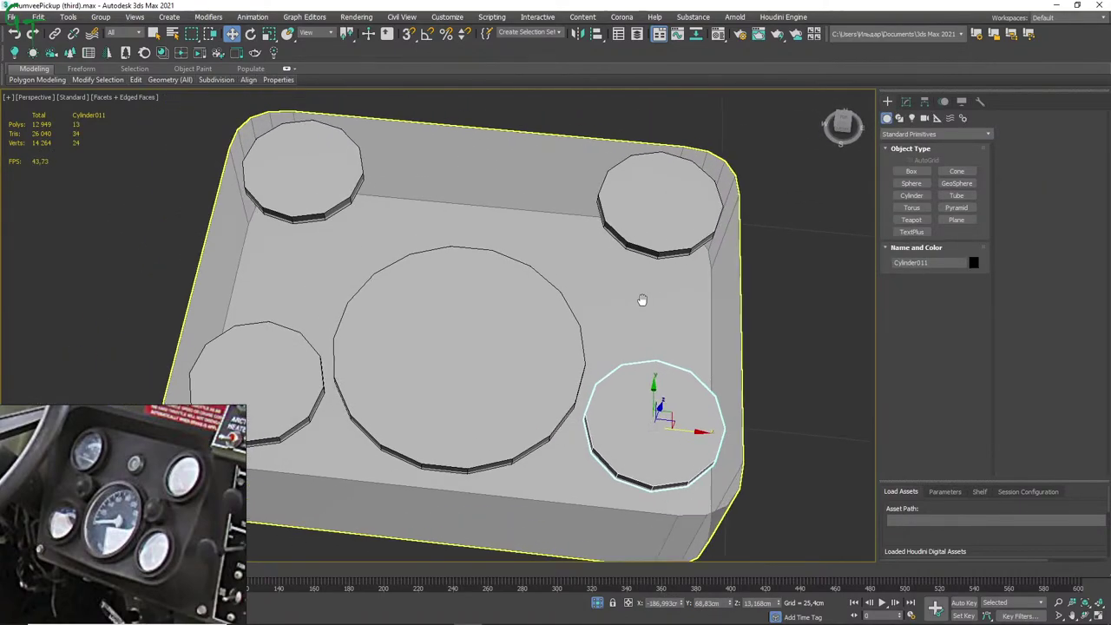
pyautogui.scroll(-2, 646, 283)
pyautogui.click(656, 233)
pyautogui.press('Delete')
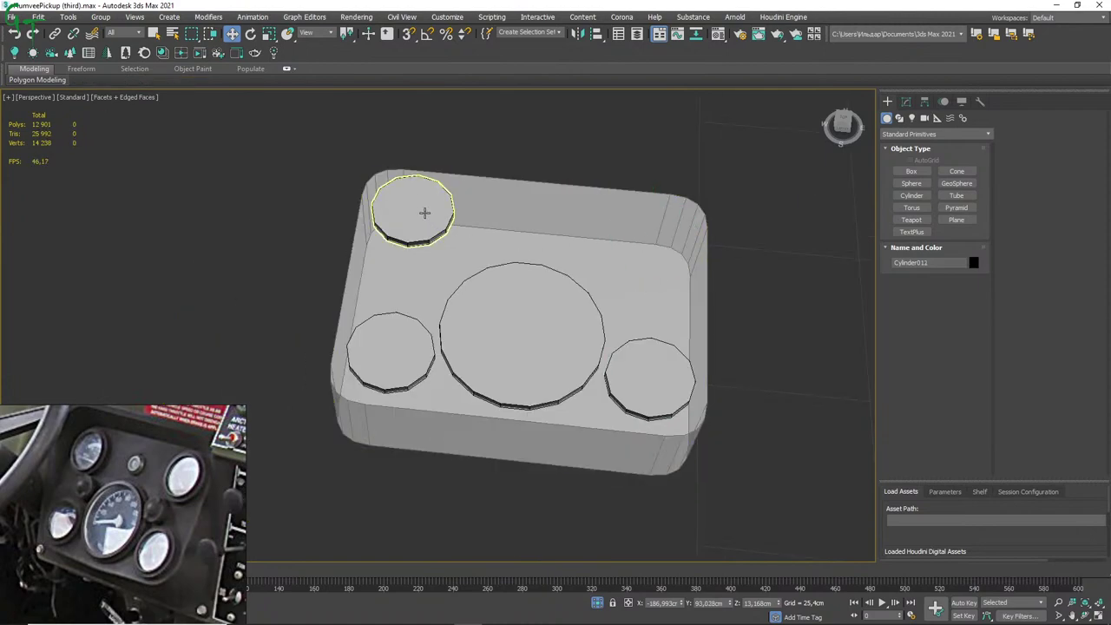
pyautogui.click(427, 222)
pyautogui.press('Delete')
pyautogui.click(391, 348)
pyautogui.press('Delete')
# Clone the open-topped bottom-right cylinder up into the top-right corner as a copy.
pyautogui.click(660, 374)
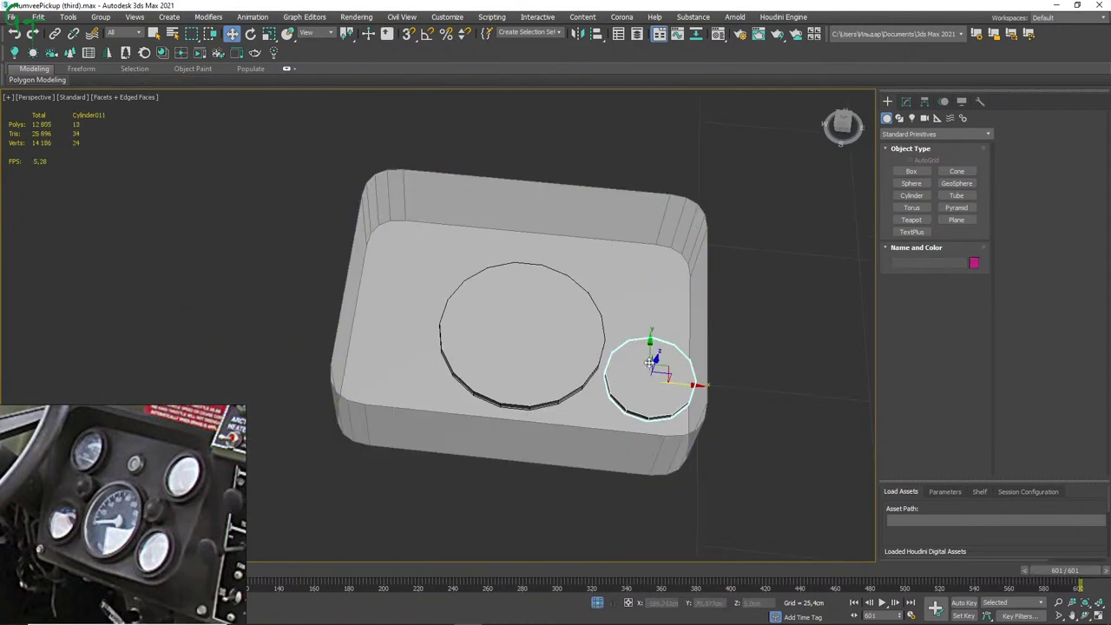
pyautogui.keyDown('shift'); pyautogui.moveTo(651, 343); pyautogui.dragTo(656, 205); pyautogui.keyUp('shift')
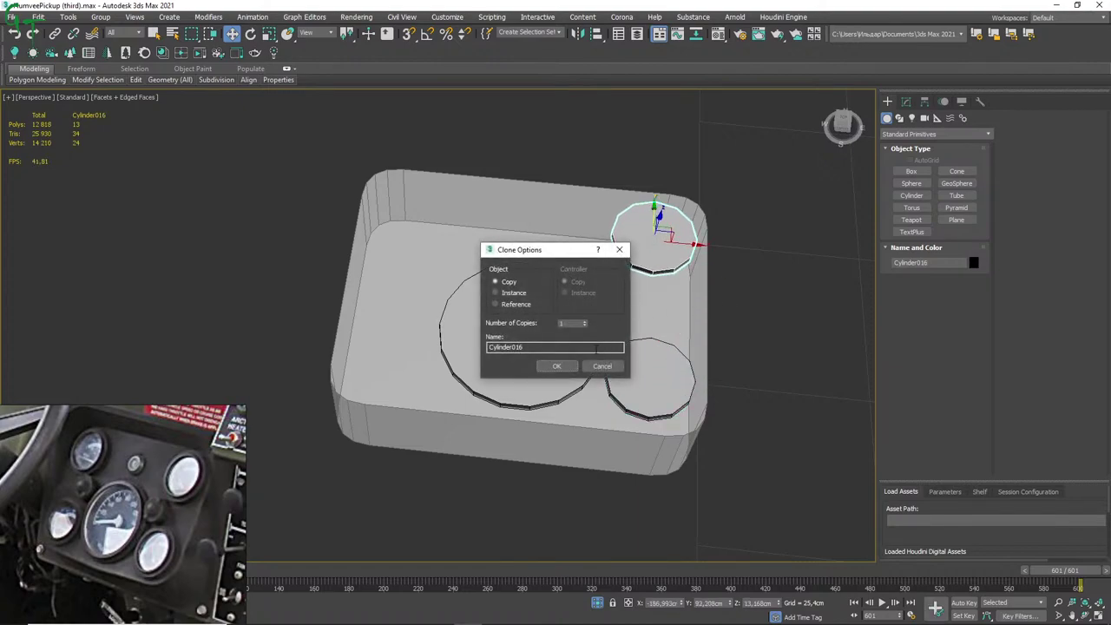
pyautogui.click(561, 370)
# Clone both right-side cylinders across into the tray's two left corners.
pyautogui.keyDown('ctrl'); pyautogui.click(645, 373); pyautogui.keyUp('ctrl')
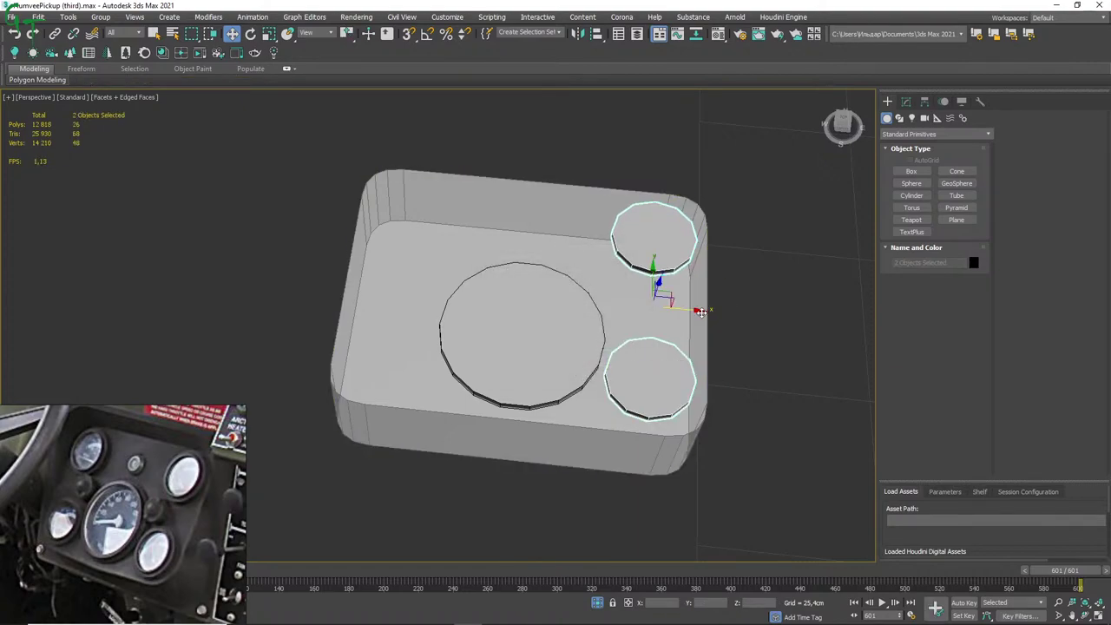
pyautogui.click(695, 341)
pyautogui.click(792, 291)
pyautogui.click(663, 240)
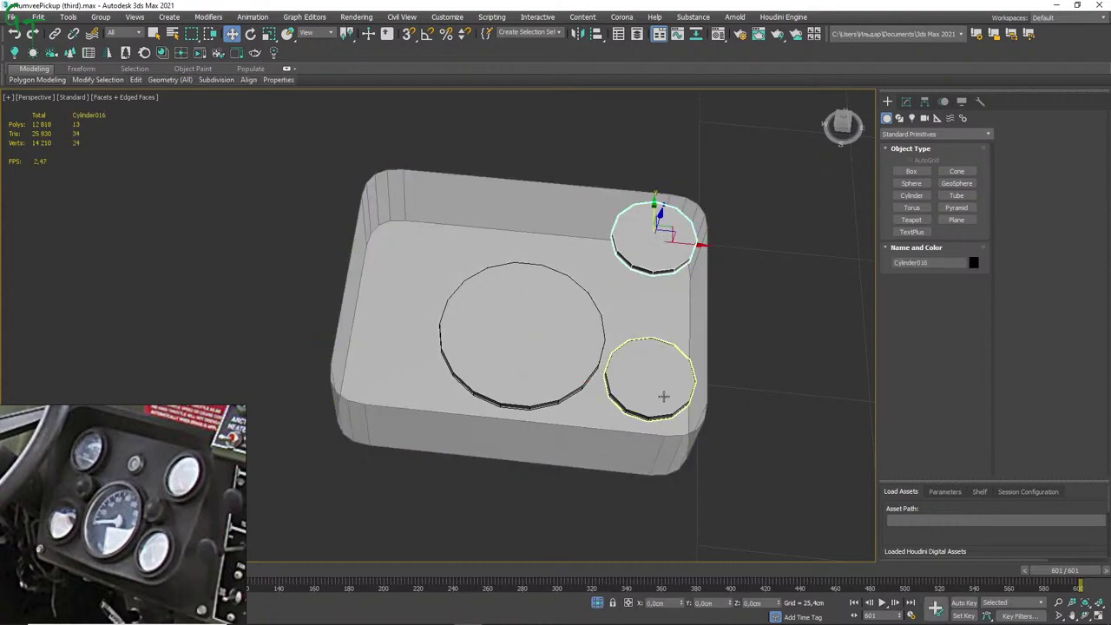
pyautogui.keyDown('ctrl'); pyautogui.click(650, 382); pyautogui.keyUp('ctrl')
pyautogui.keyDown('shift'); pyautogui.moveTo(683, 330); pyautogui.dragTo(441, 304); pyautogui.keyUp('shift')
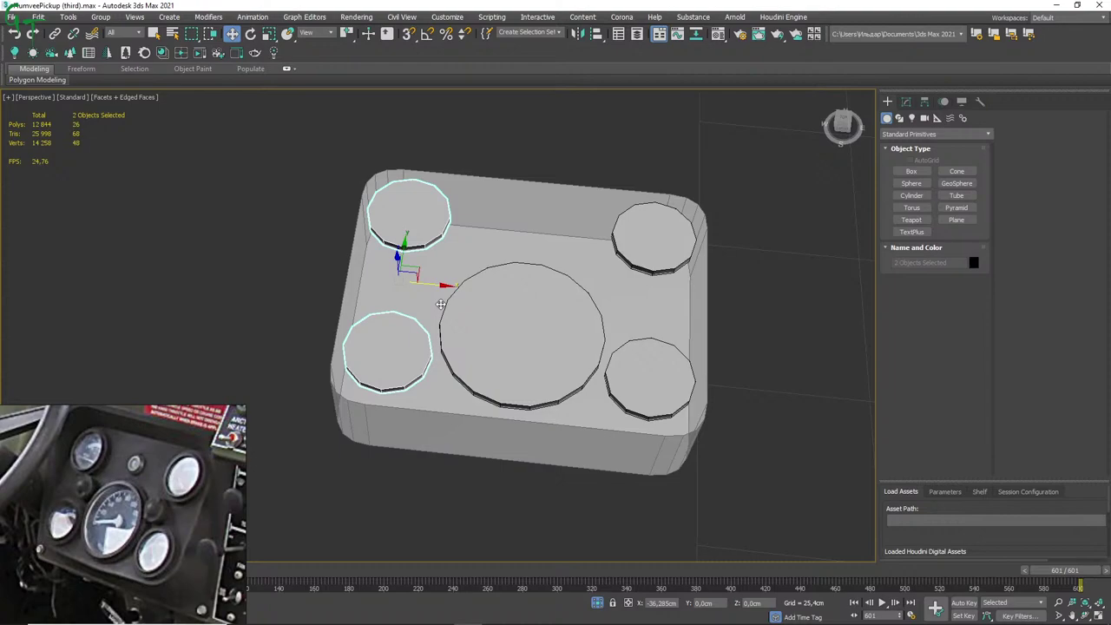
pyautogui.keyDown('shift'); pyautogui.moveTo(441, 304); pyautogui.dragTo(441, 306); pyautogui.keyUp('shift')
pyautogui.click(560, 369)
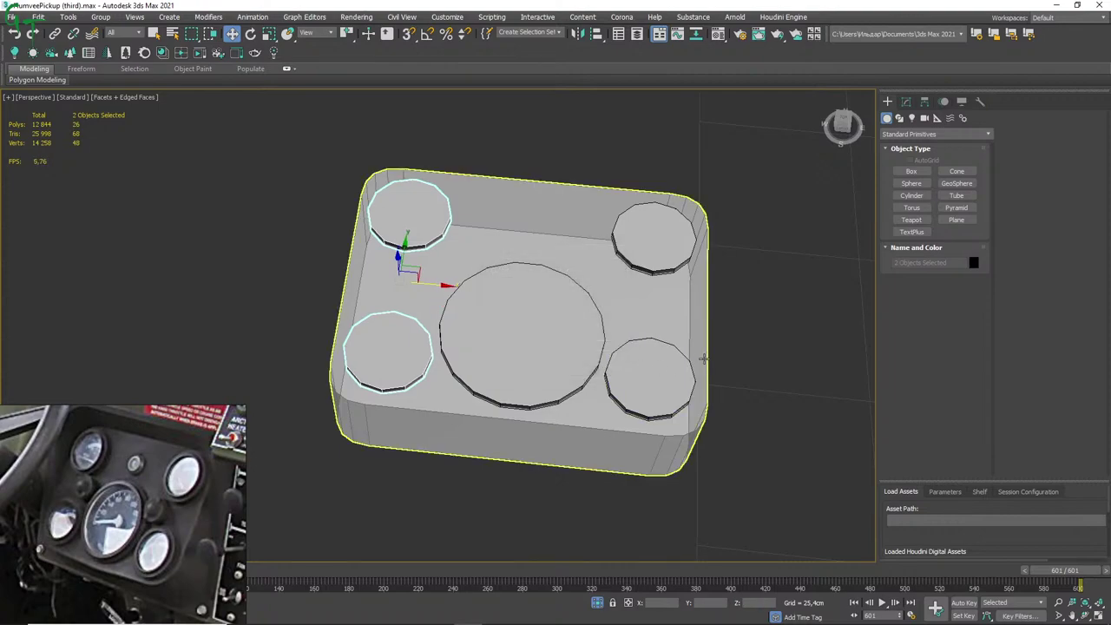
pyautogui.click(559, 317)
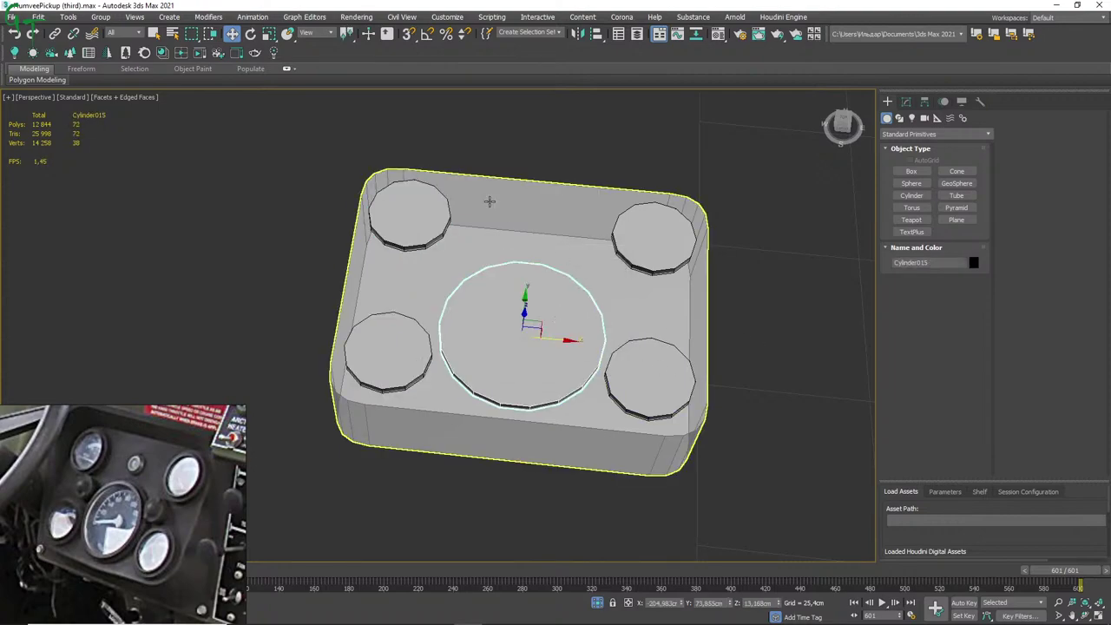
# Turn on snaps and snap the large central cylinder into position on the tray.
pyautogui.click(407, 35)
pyautogui.moveTo(567, 341)
pyautogui.mouseDown()
pyautogui.moveTo(531, 414)
pyautogui.moveTo(513, 415)
pyautogui.mouseUp()
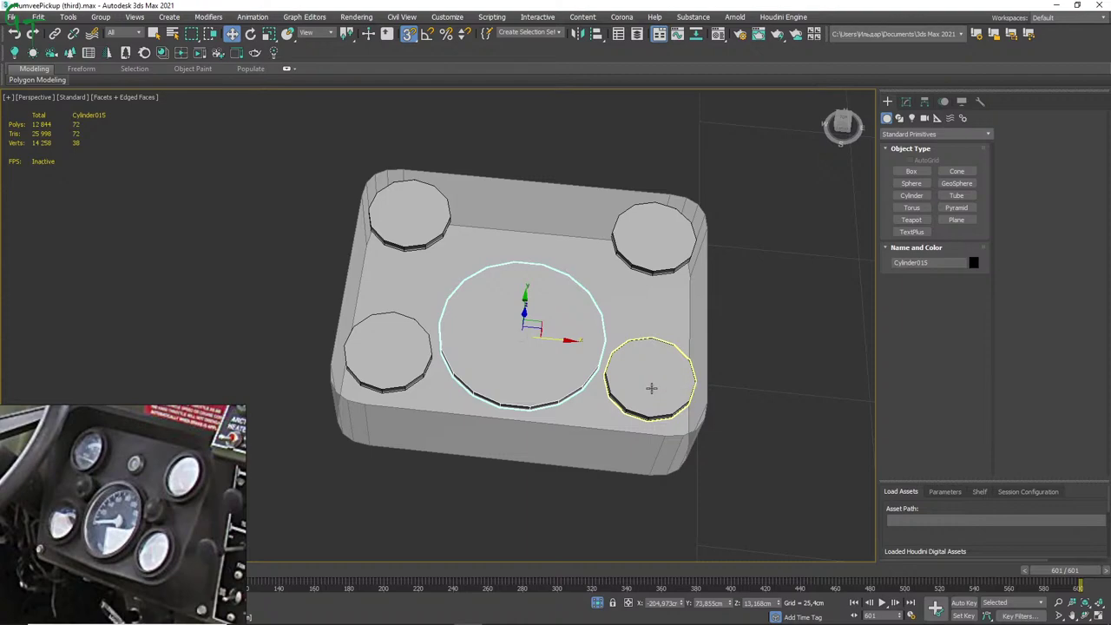
pyautogui.click(651, 388)
pyautogui.keyDown('ctrl'); pyautogui.click(395, 348); pyautogui.keyUp('ctrl')
pyautogui.keyDown('ctrl'); pyautogui.click(408, 213); pyautogui.keyUp('ctrl')
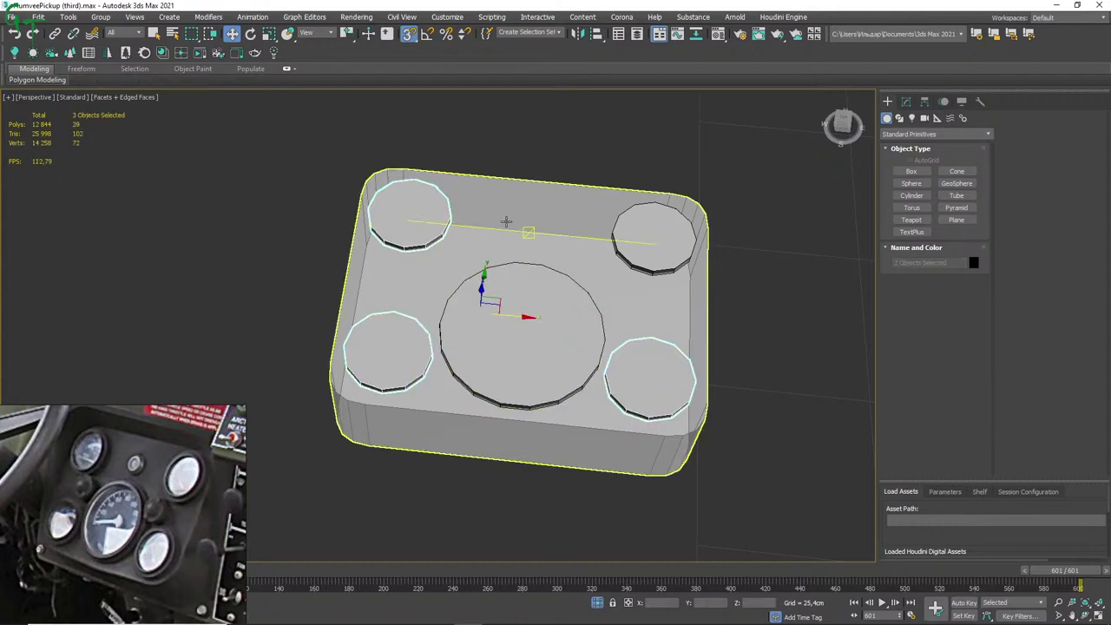
pyautogui.keyDown('ctrl'); pyautogui.click(642, 227); pyautogui.keyUp('ctrl')
pyautogui.keyDown('alt'); pyautogui.moveTo(766, 291); pyautogui.dragTo(764, 321, button='middle'); pyautogui.keyUp('alt')
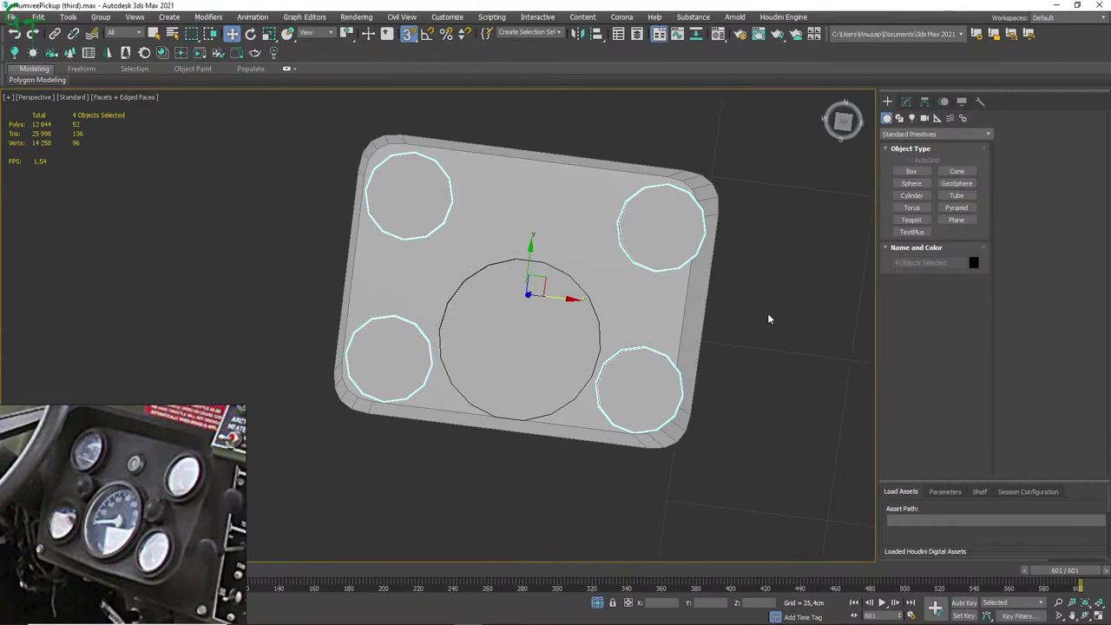
pyautogui.keyDown('alt'); pyautogui.moveTo(734, 346); pyautogui.dragTo(744, 315, button='middle'); pyautogui.keyUp('alt')
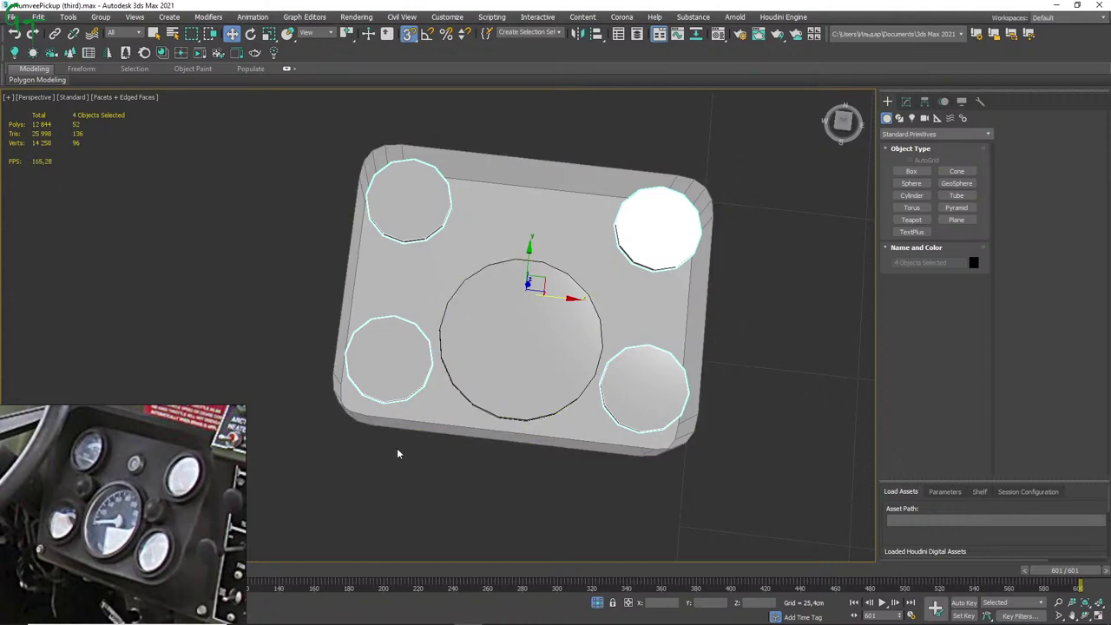
pyautogui.keyDown('alt'); pyautogui.moveTo(478, 257); pyautogui.dragTo(565, 261, button='middle'); pyautogui.keyUp('alt')
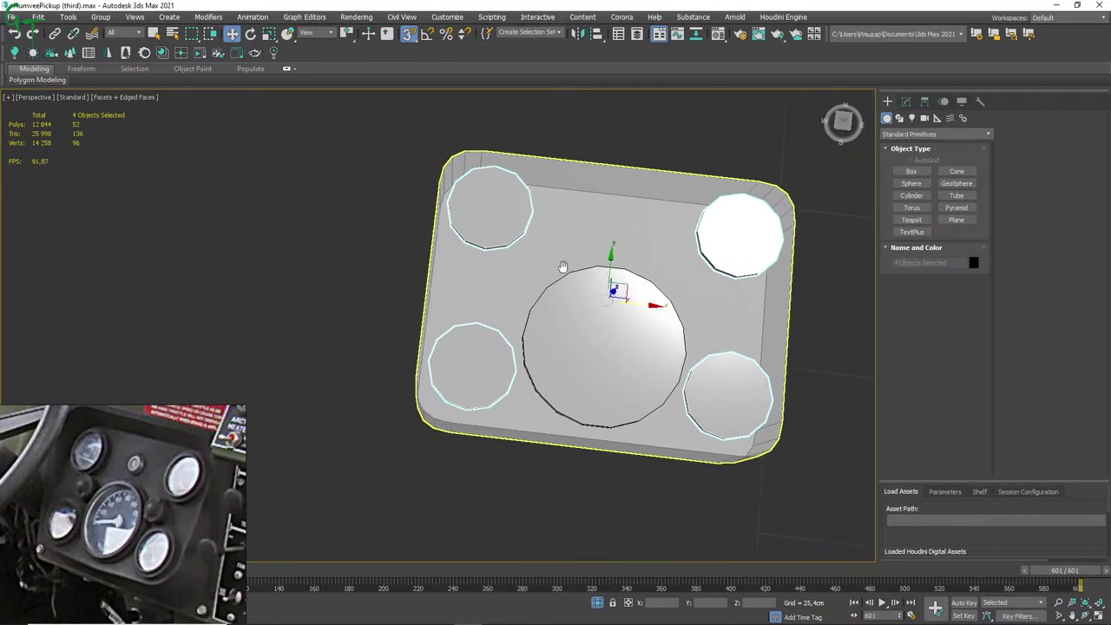
pyautogui.hotkey('ctrl', 'd')
# Nudge the lower corner pair toward the front edge and the upper pair toward the back.
pyautogui.click(489, 356)
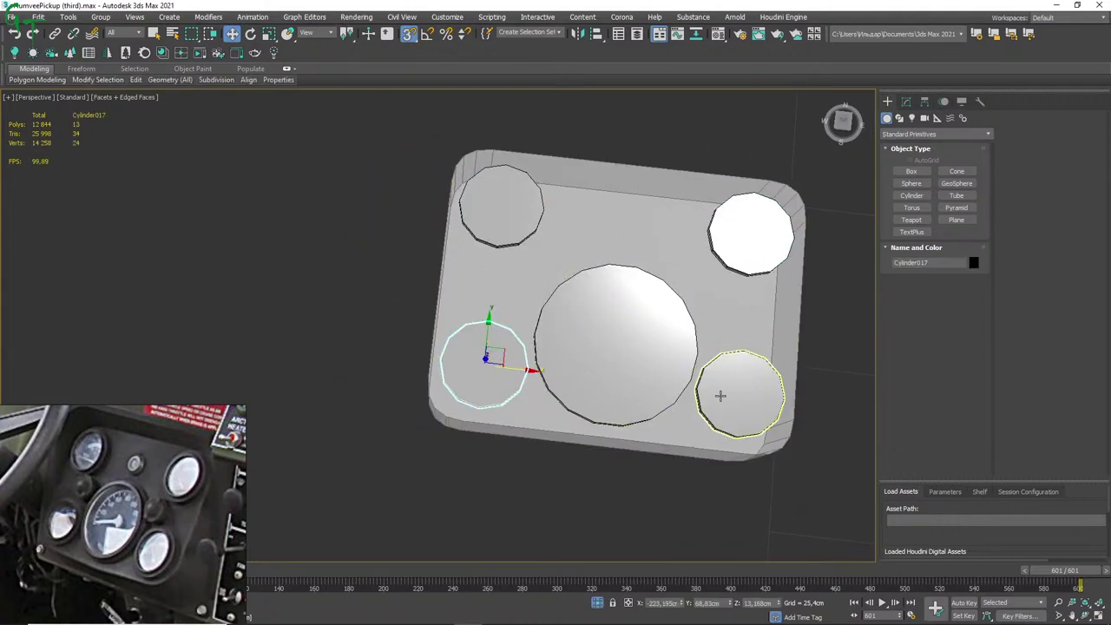
pyautogui.keyDown('ctrl'); pyautogui.click(720, 392); pyautogui.keyUp('ctrl')
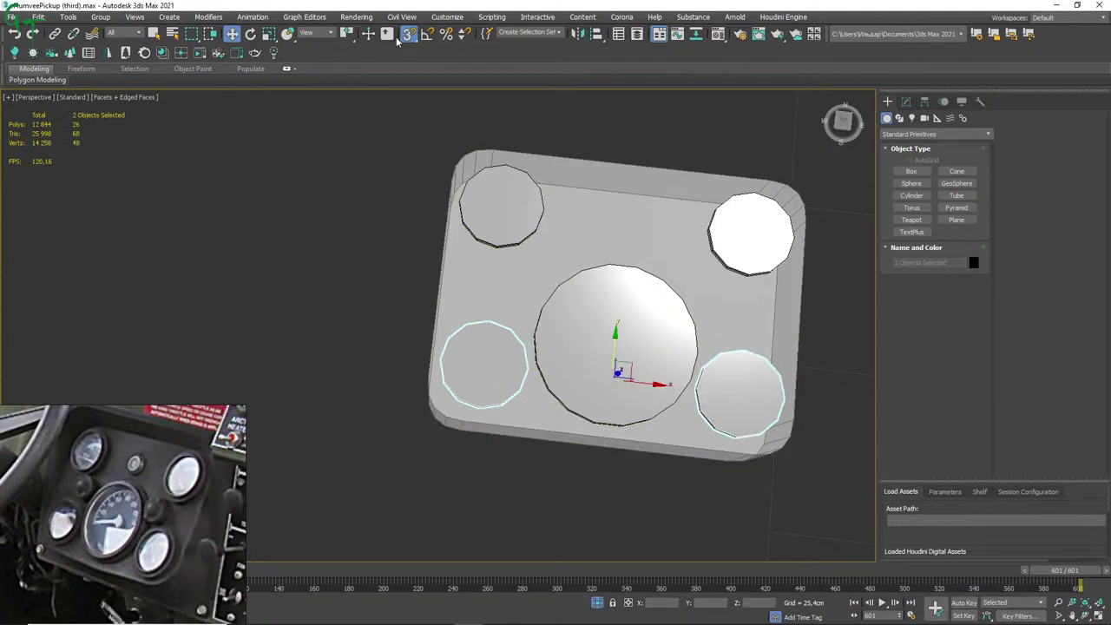
pyautogui.moveTo(619, 331); pyautogui.dragTo(616, 343)
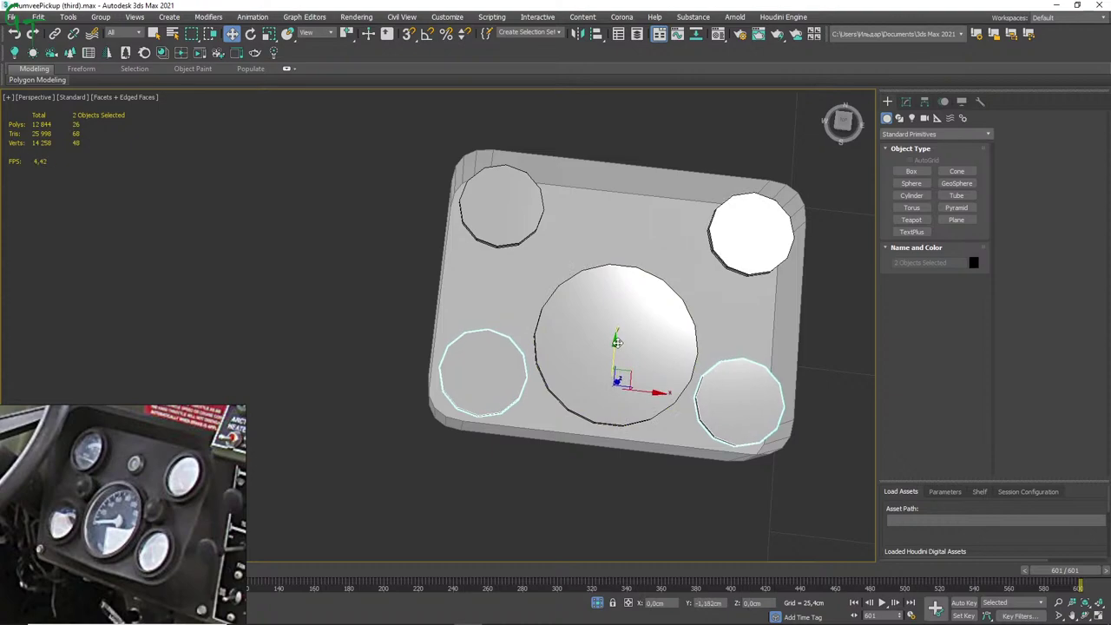
pyautogui.moveTo(872, 363)
pyautogui.mouseDown(button='middle')
pyautogui.moveTo(707, 440)
pyautogui.moveTo(699, 482)
pyautogui.mouseUp(button='middle')
pyautogui.click(567, 368)
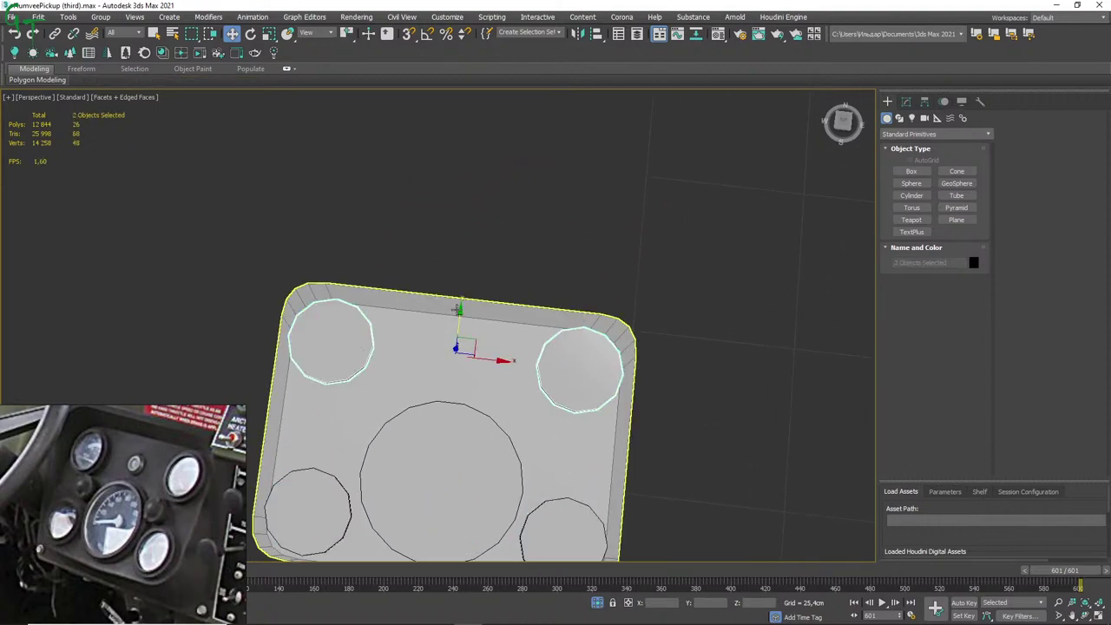
pyautogui.moveTo(464, 310); pyautogui.dragTo(467, 299)
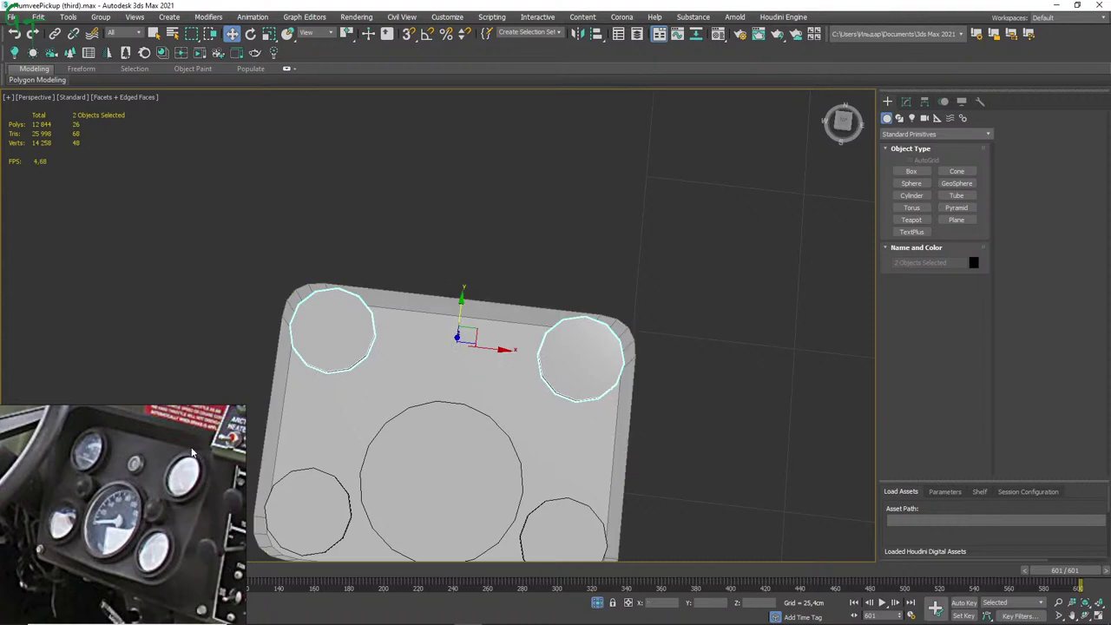
pyautogui.moveTo(737, 391); pyautogui.dragTo(718, 296, button='middle')
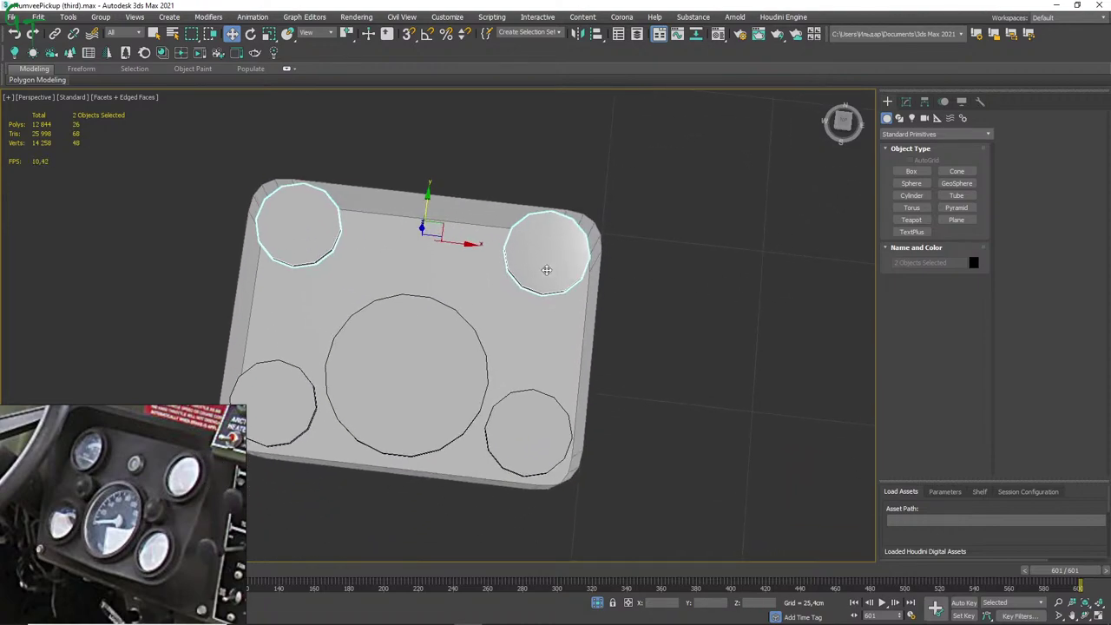
# Fine-tune the left-side corner cylinders along X to balance them with the right pair.
pyautogui.click(547, 270)
pyautogui.keyDown('ctrl'); pyautogui.click(560, 431); pyautogui.keyUp('ctrl')
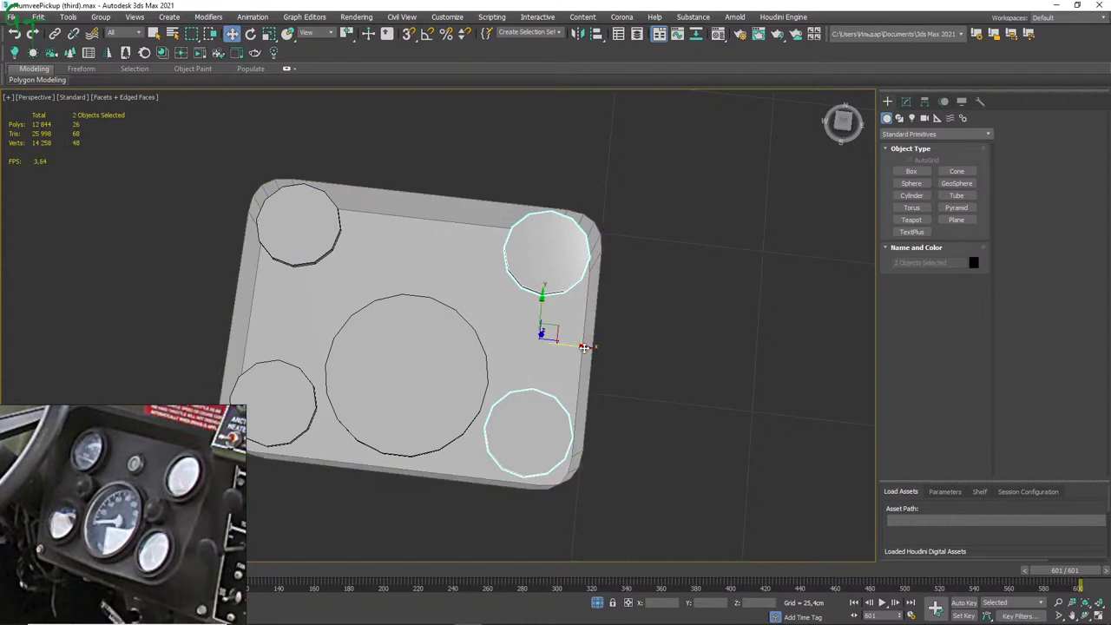
pyautogui.moveTo(700, 390); pyautogui.dragTo(590, 345, button='middle')
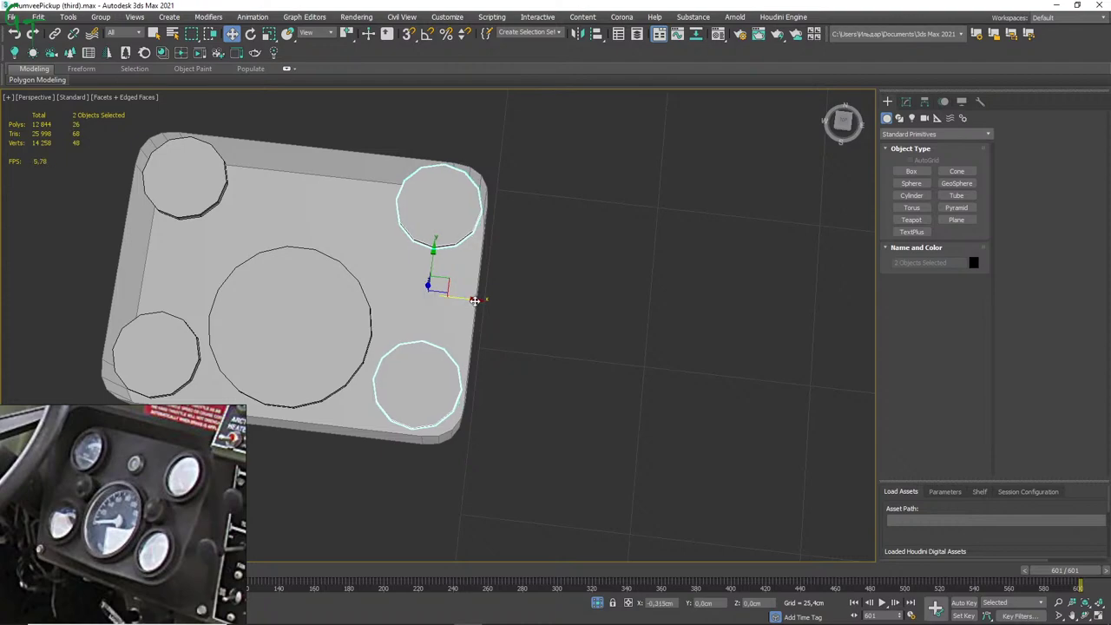
pyautogui.moveTo(556, 364)
pyautogui.mouseDown(button='middle')
pyautogui.moveTo(807, 400)
pyautogui.moveTo(890, 391)
pyautogui.mouseUp(button='middle')
pyautogui.click(495, 193)
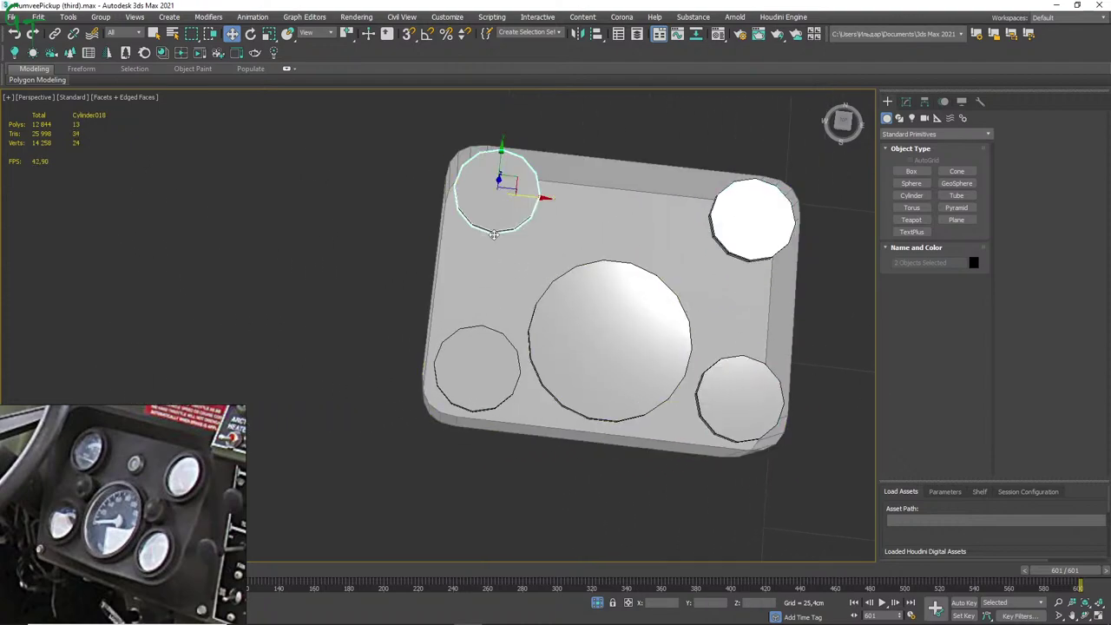
pyautogui.keyDown('ctrl'); pyautogui.click(478, 369); pyautogui.keyUp('ctrl')
pyautogui.moveTo(535, 290); pyautogui.dragTo(527, 287)
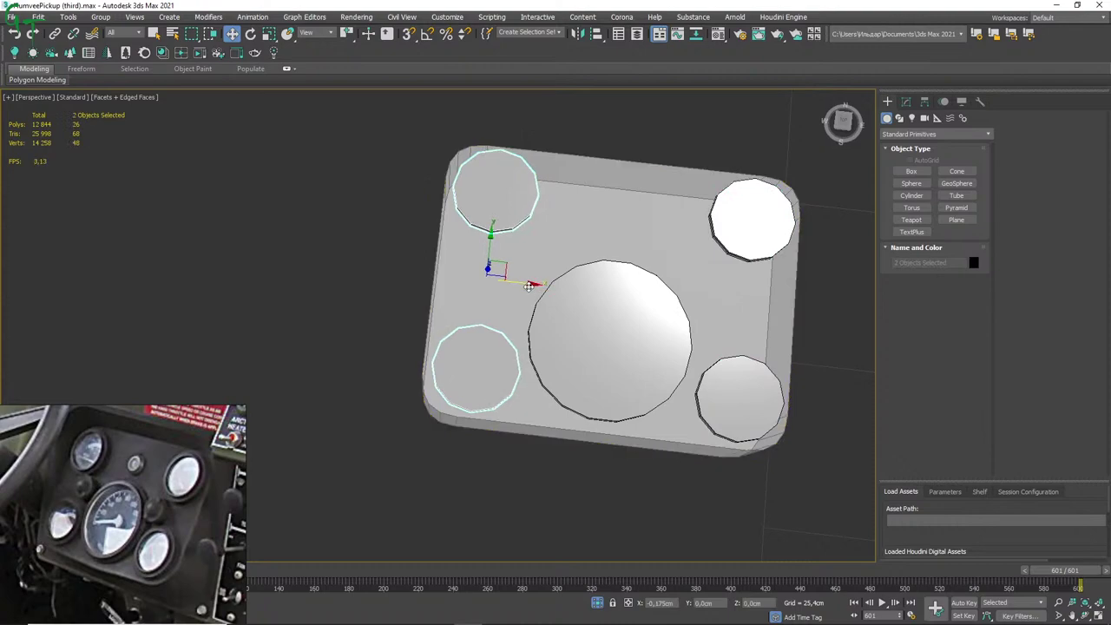
pyautogui.keyDown('alt'); pyautogui.moveTo(391, 360); pyautogui.dragTo(408, 367, button='middle'); pyautogui.keyUp('alt')
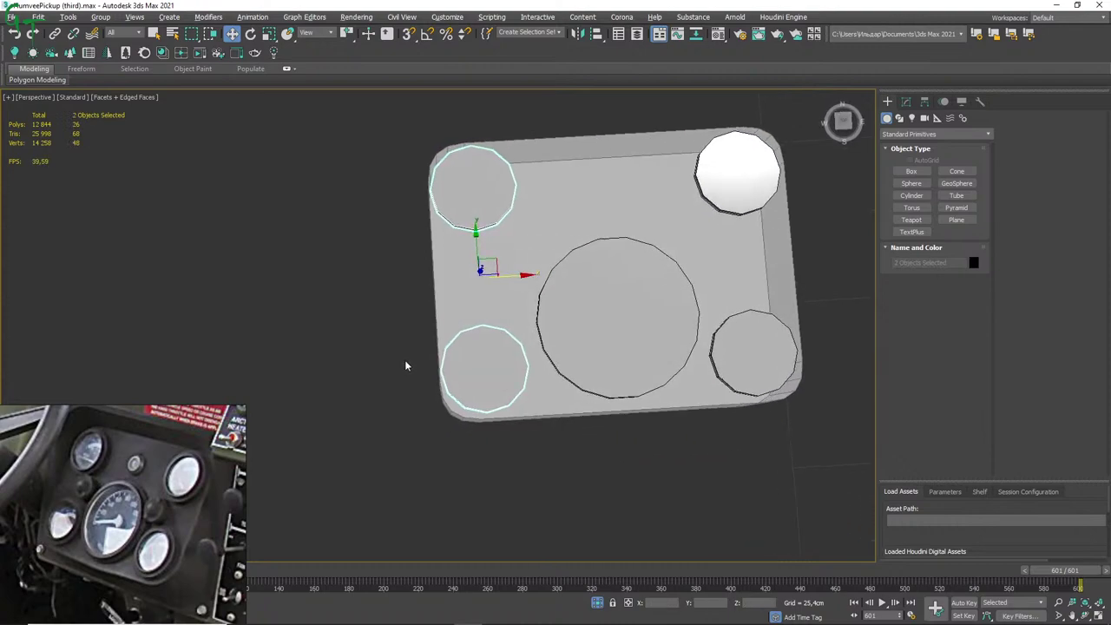
pyautogui.moveTo(525, 274); pyautogui.dragTo(522, 276)
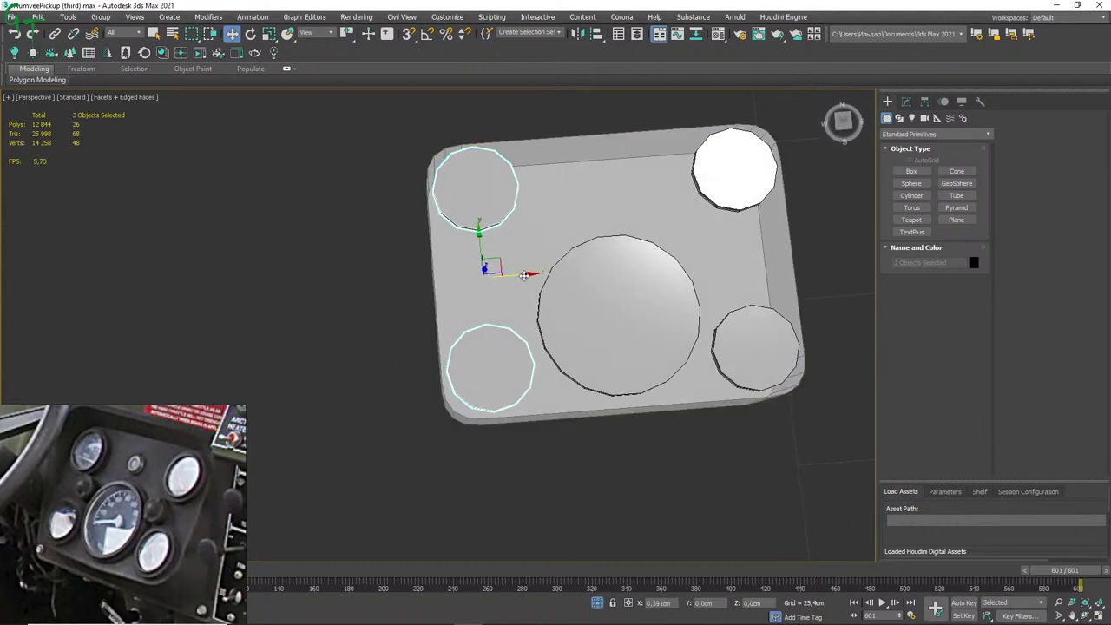
pyautogui.keyDown('alt'); pyautogui.moveTo(522, 278); pyautogui.dragTo(578, 434, button='middle'); pyautogui.keyUp('alt')
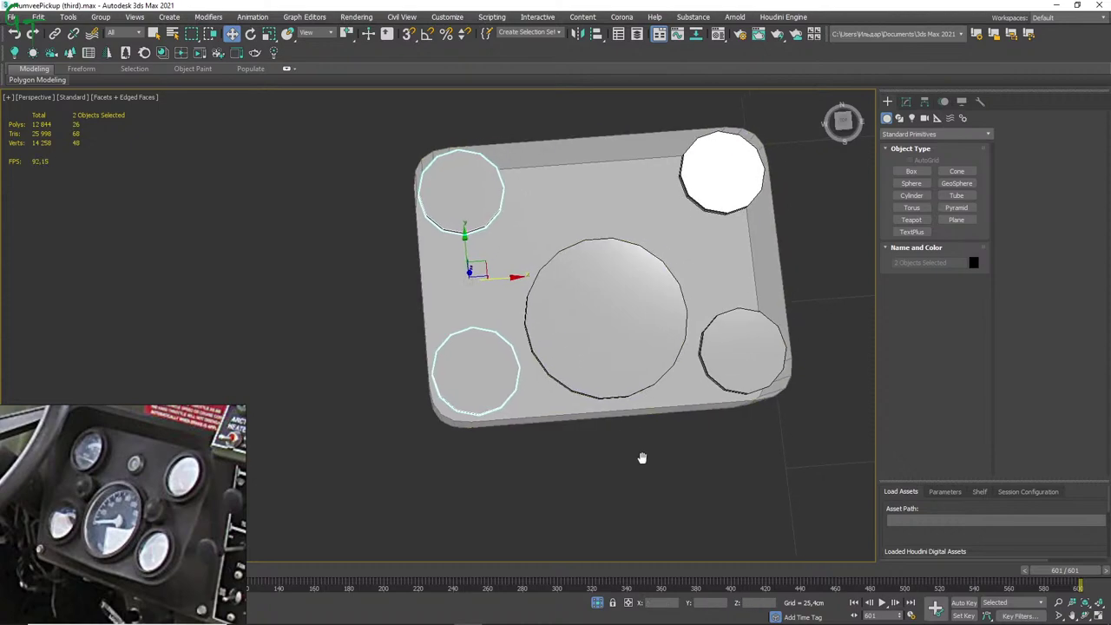
pyautogui.click(583, 361)
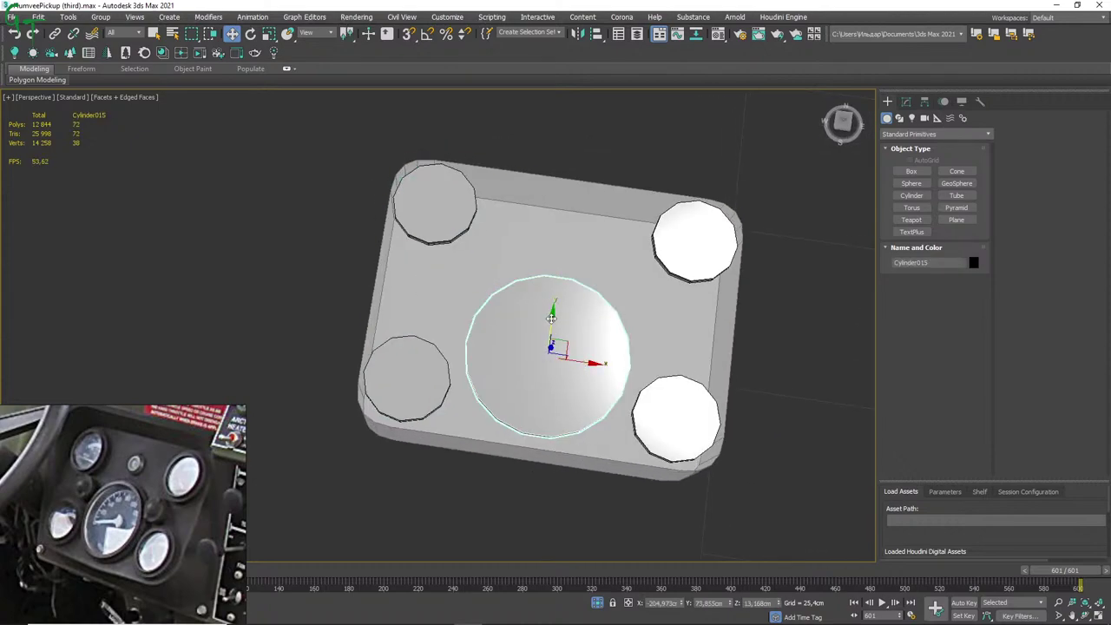
# Set the central gauge disc's radius to 12.745 cm.
pyautogui.moveTo(553, 316); pyautogui.dragTo(554, 320)
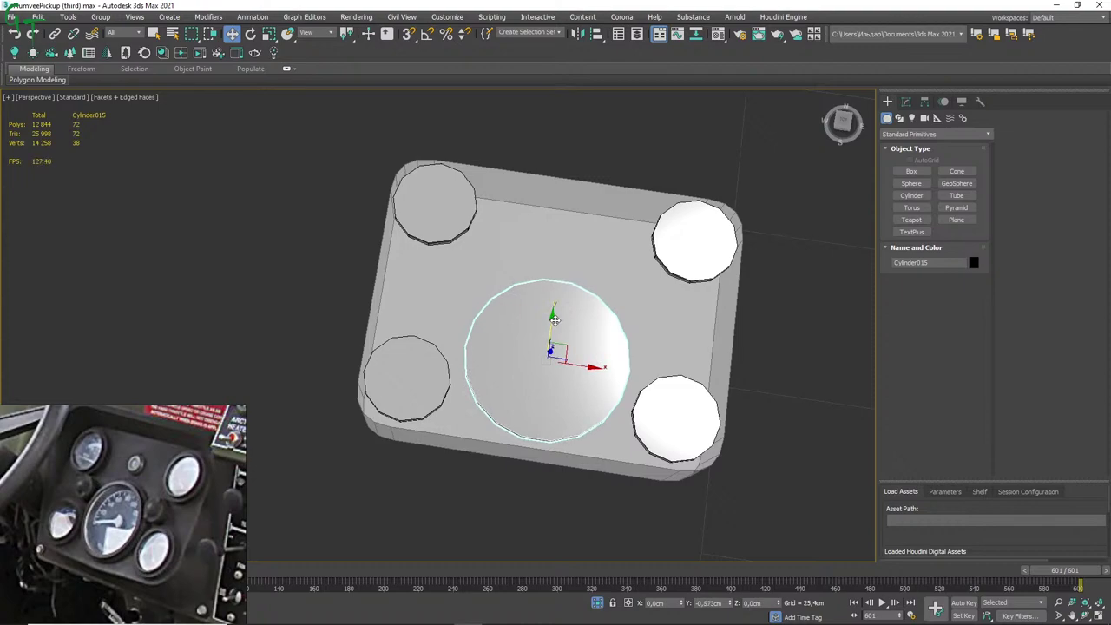
pyautogui.moveTo(554, 320); pyautogui.dragTo(556, 319)
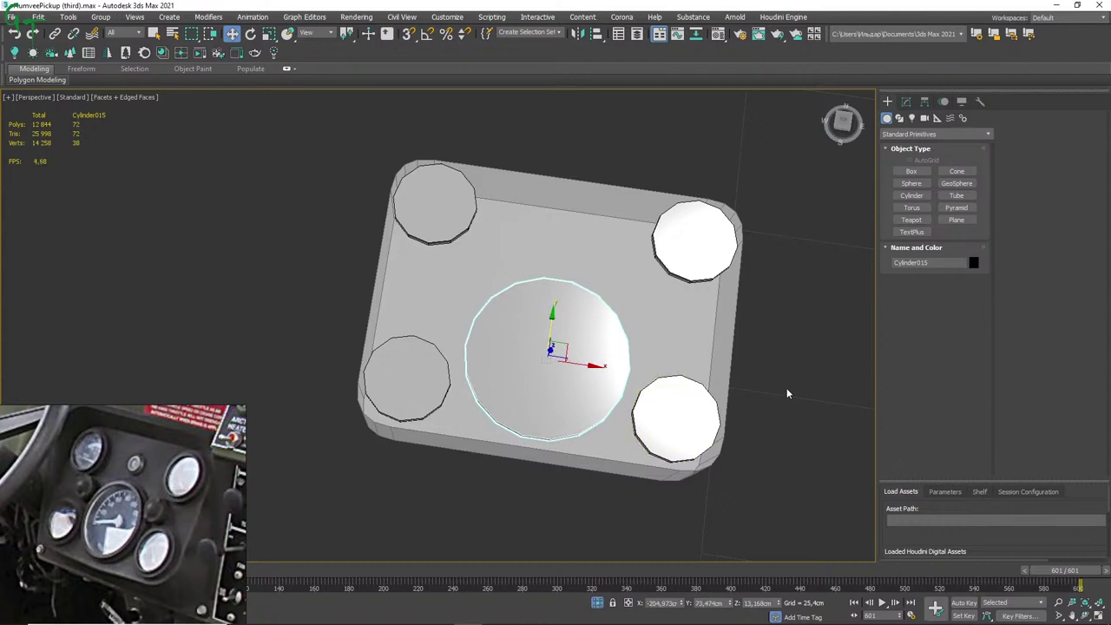
pyautogui.moveTo(787, 394)
pyautogui.keyDown('alt'); pyautogui.mouseDown(button='middle')
pyautogui.moveTo(762, 409)
pyautogui.moveTo(784, 399)
pyautogui.mouseUp(button='middle'); pyautogui.keyUp('alt')
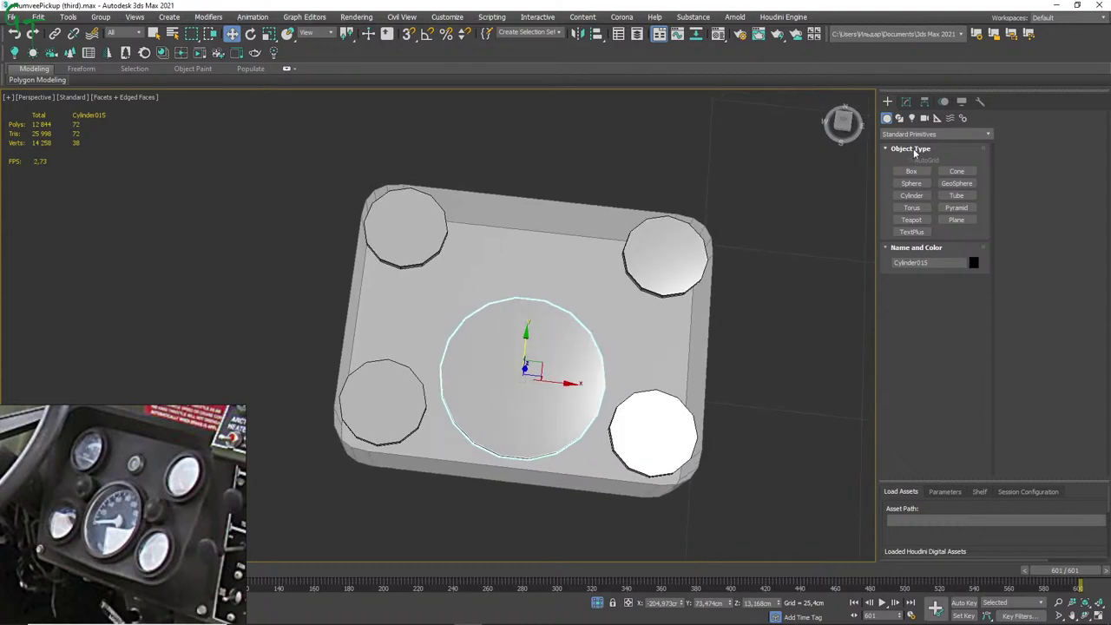
pyautogui.click(906, 101)
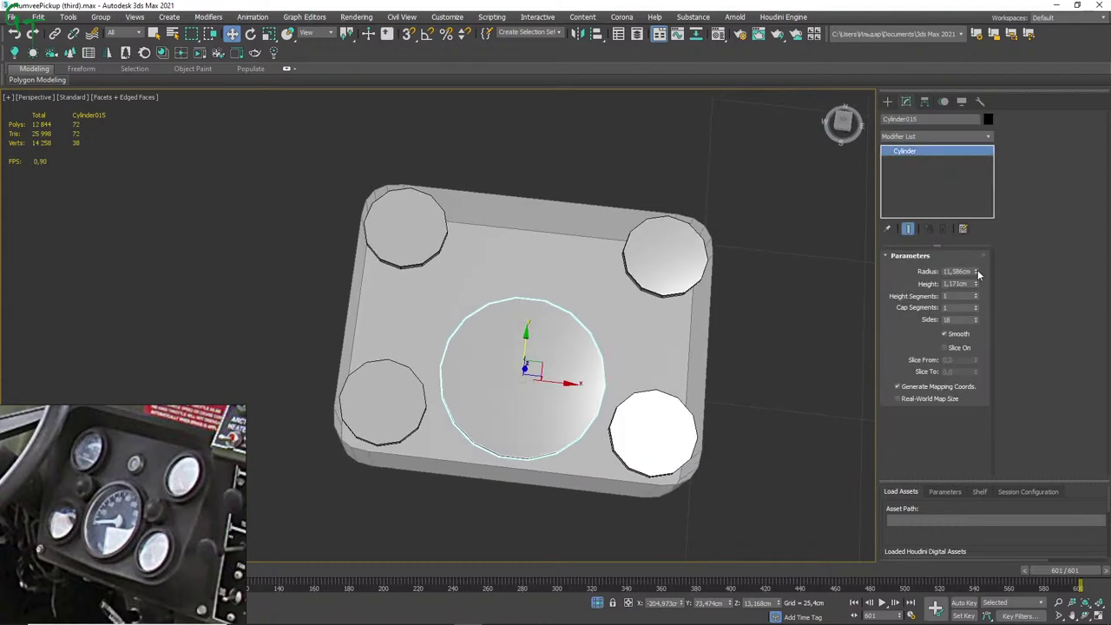
pyautogui.moveTo(977, 273)
pyautogui.mouseDown()
pyautogui.moveTo(972, 282)
pyautogui.moveTo(979, 258)
pyautogui.mouseUp()
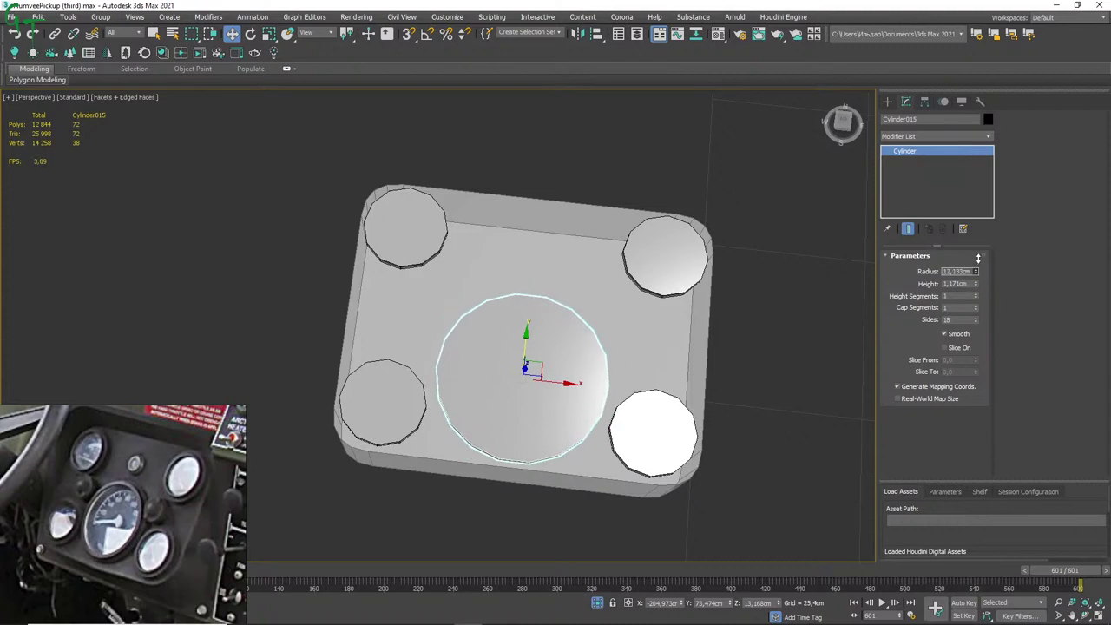
pyautogui.moveTo(979, 258); pyautogui.dragTo(979, 250)
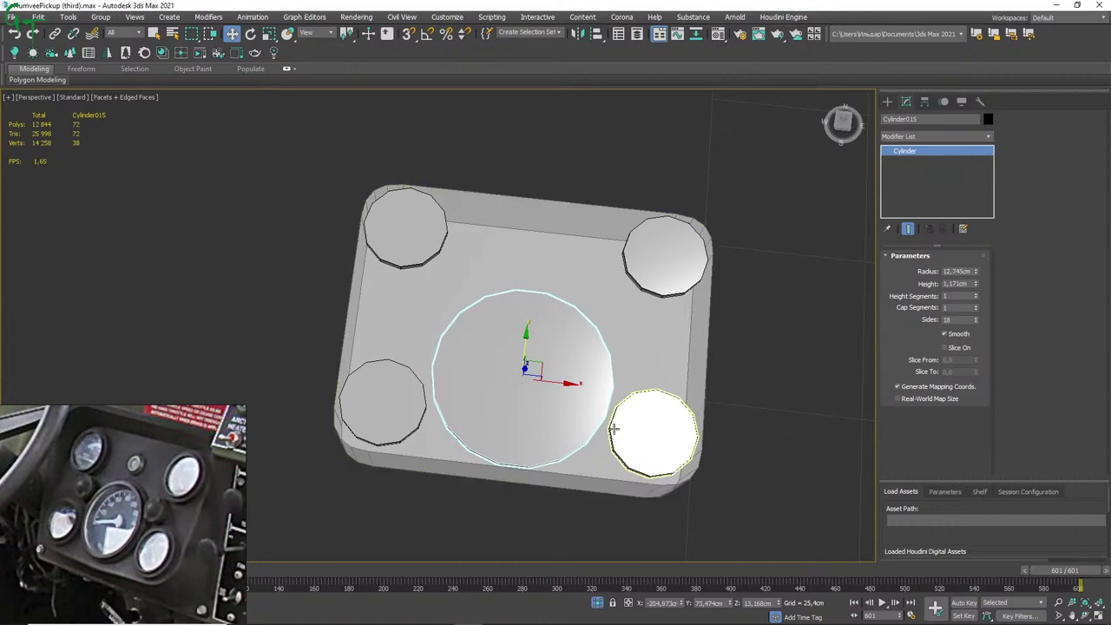
# Move the central disc slightly up the tray along Y.
pyautogui.moveTo(524, 339); pyautogui.dragTo(525, 332)
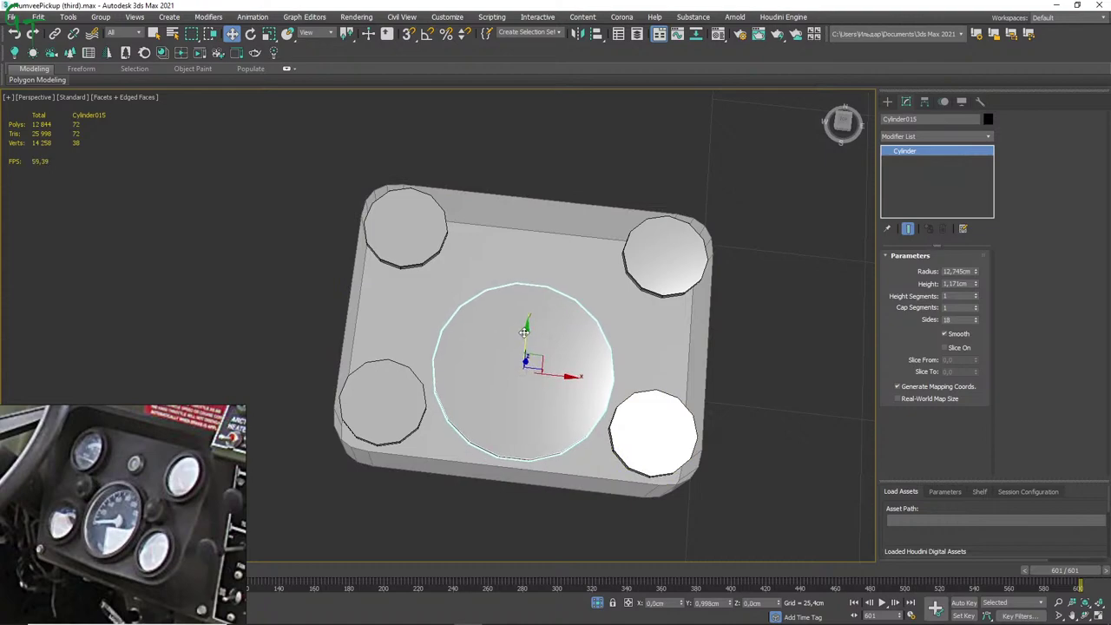
pyautogui.moveTo(524, 331); pyautogui.dragTo(525, 331)
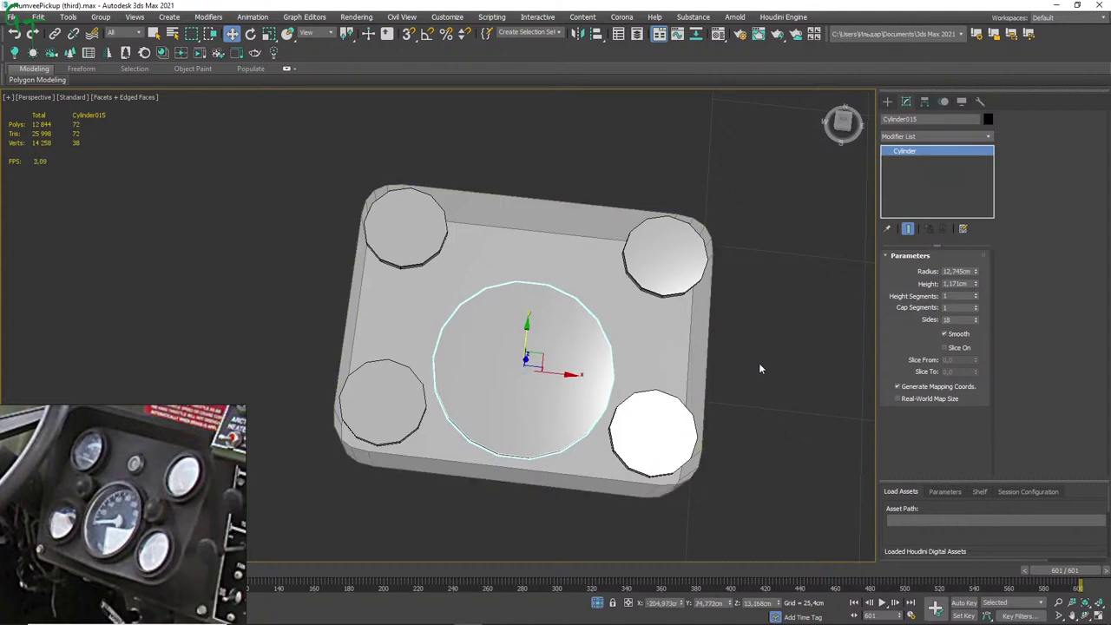
pyautogui.keyDown('alt'); pyautogui.moveTo(759, 363); pyautogui.dragTo(771, 337, button='middle'); pyautogui.keyUp('alt')
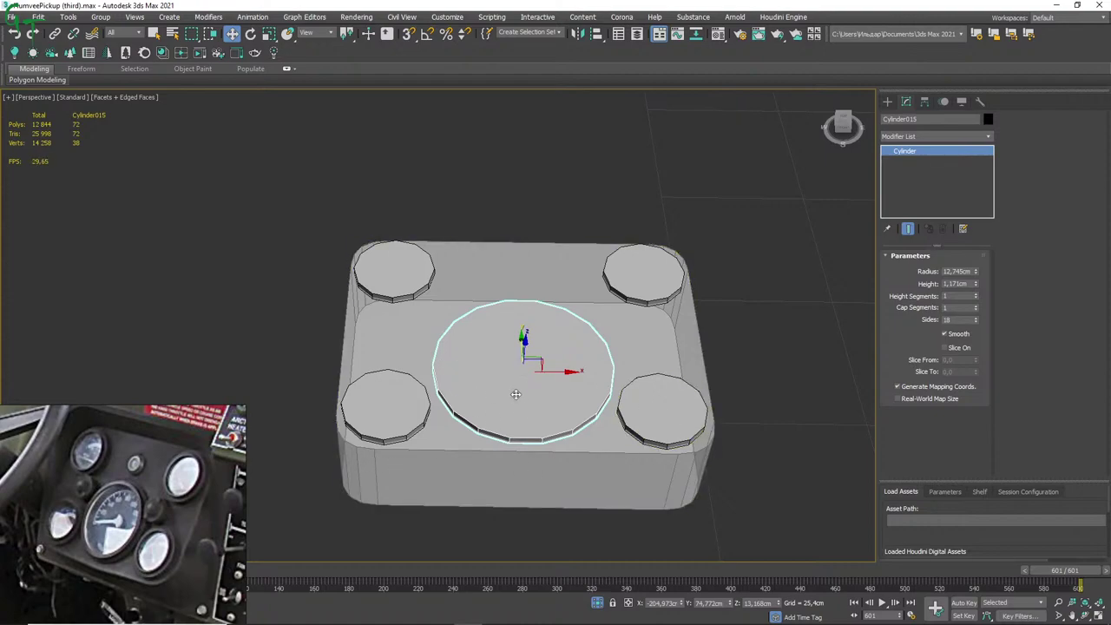
pyautogui.scroll(2, 476, 369)
pyautogui.scroll(3, 512, 380)
pyautogui.moveTo(491, 375)
pyautogui.keyDown('alt'); pyautogui.mouseDown(button='middle')
pyautogui.moveTo(578, 383)
pyautogui.moveTo(512, 365)
pyautogui.mouseUp(button='middle'); pyautogui.keyUp('alt')
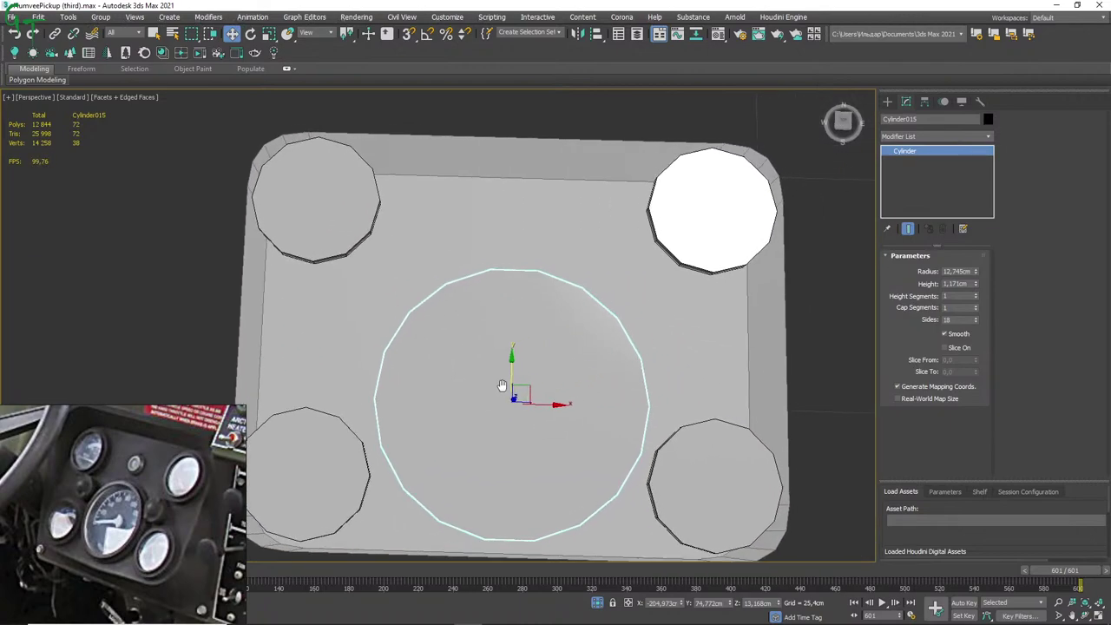
pyautogui.scroll(-2, 504, 356)
pyautogui.scroll(-1, 502, 351)
pyautogui.scroll(-1, 501, 347)
pyautogui.scroll(4, 501, 347)
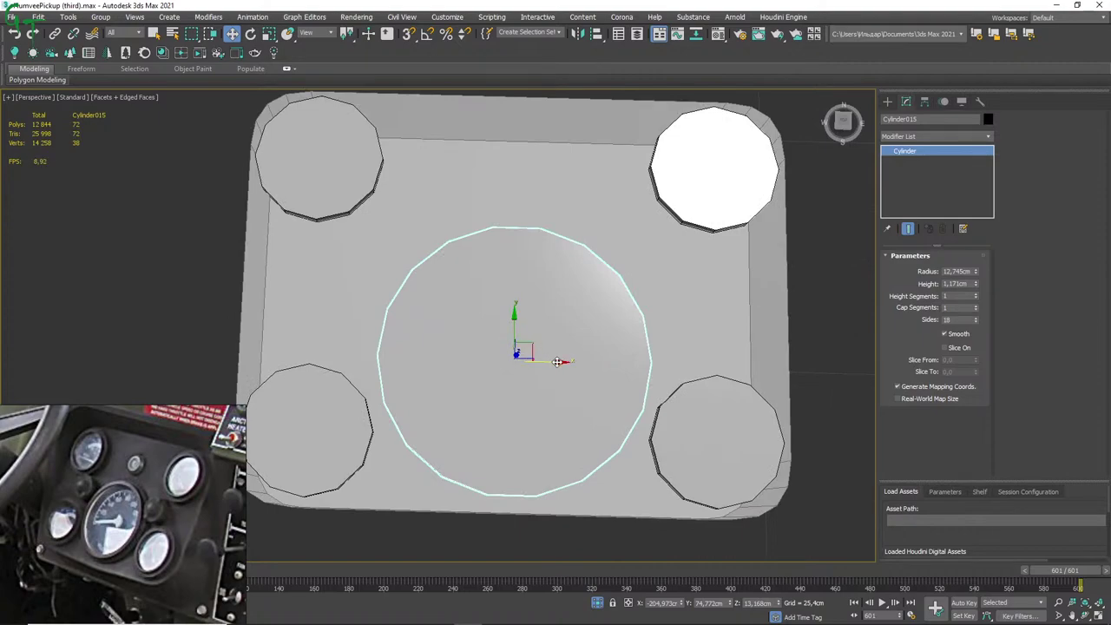
# Copy the central disc as Cylinder019, shrink it, and place it right of the central gauge.
pyautogui.keyDown('shift'); pyautogui.moveTo(531, 348); pyautogui.dragTo(682, 376); pyautogui.keyUp('shift')
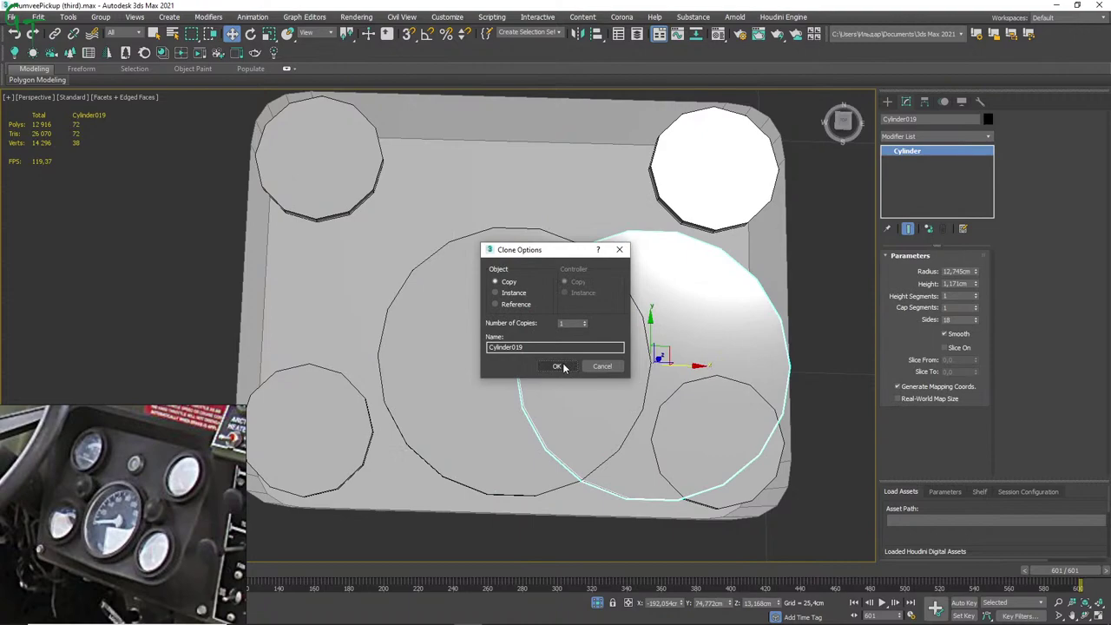
pyautogui.click(557, 366)
pyautogui.moveTo(978, 273); pyautogui.dragTo(974, 319)
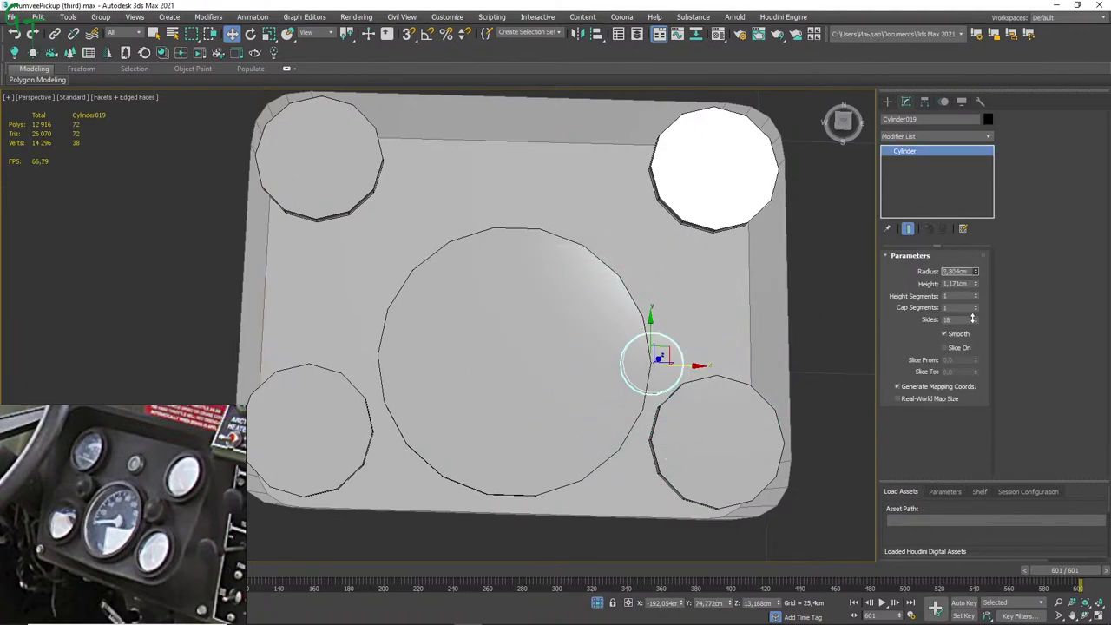
pyautogui.moveTo(659, 356); pyautogui.dragTo(688, 292)
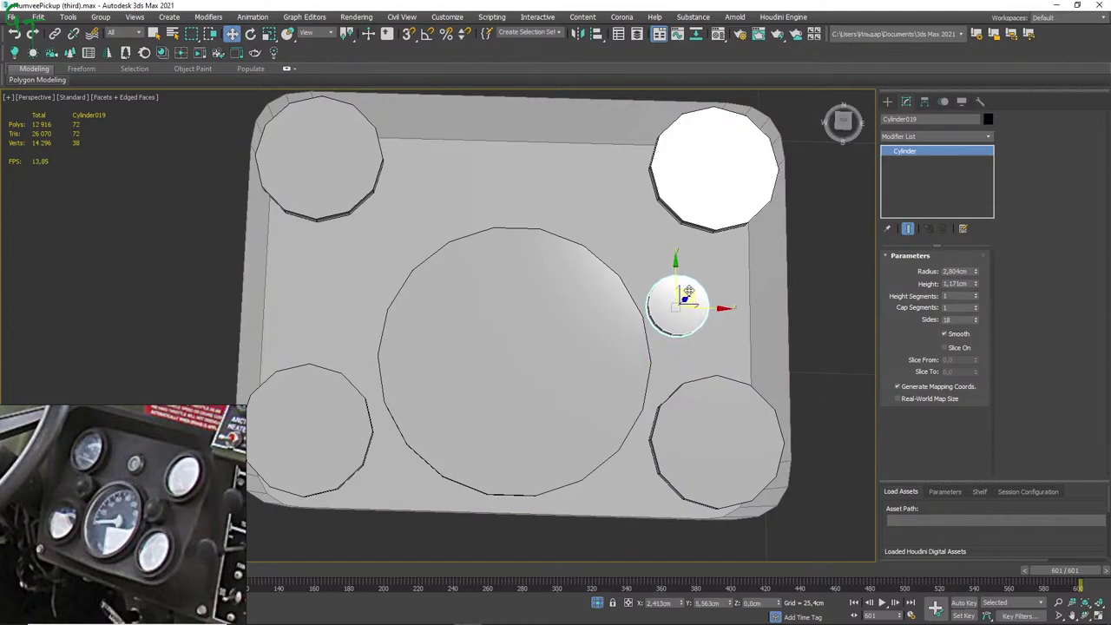
pyautogui.moveTo(688, 291); pyautogui.dragTo(687, 287)
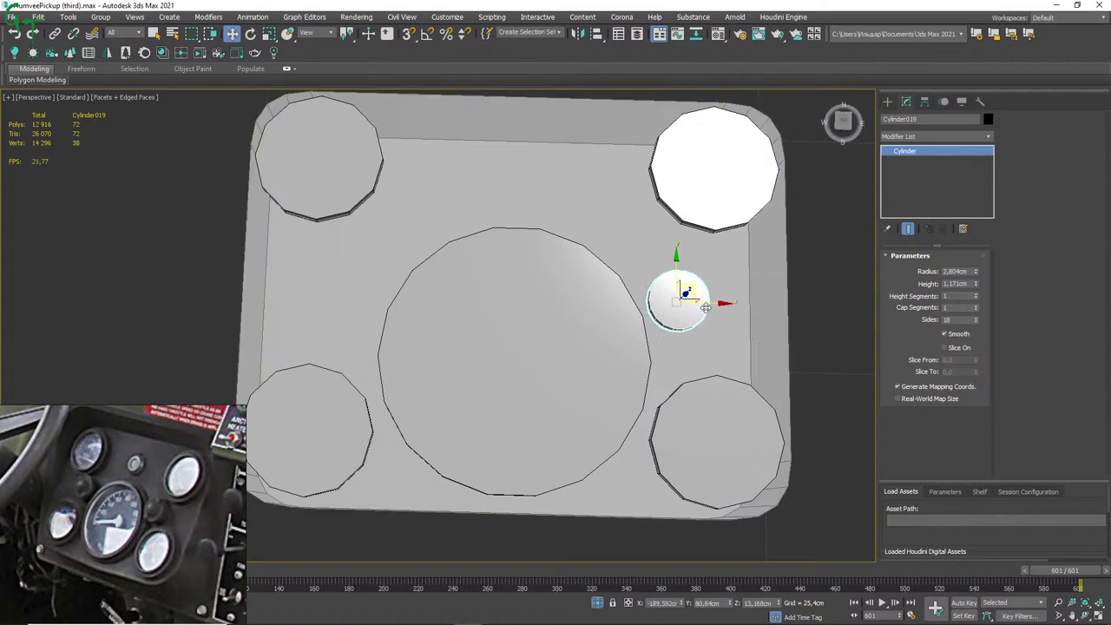
# Set the small disc's radius to 3.393 cm and shift it slightly right.
pyautogui.moveTo(708, 291)
pyautogui.mouseDown(button='middle')
pyautogui.moveTo(734, 260)
pyautogui.moveTo(565, 254)
pyautogui.mouseUp(button='middle')
pyautogui.scroll(-3, 771, 240)
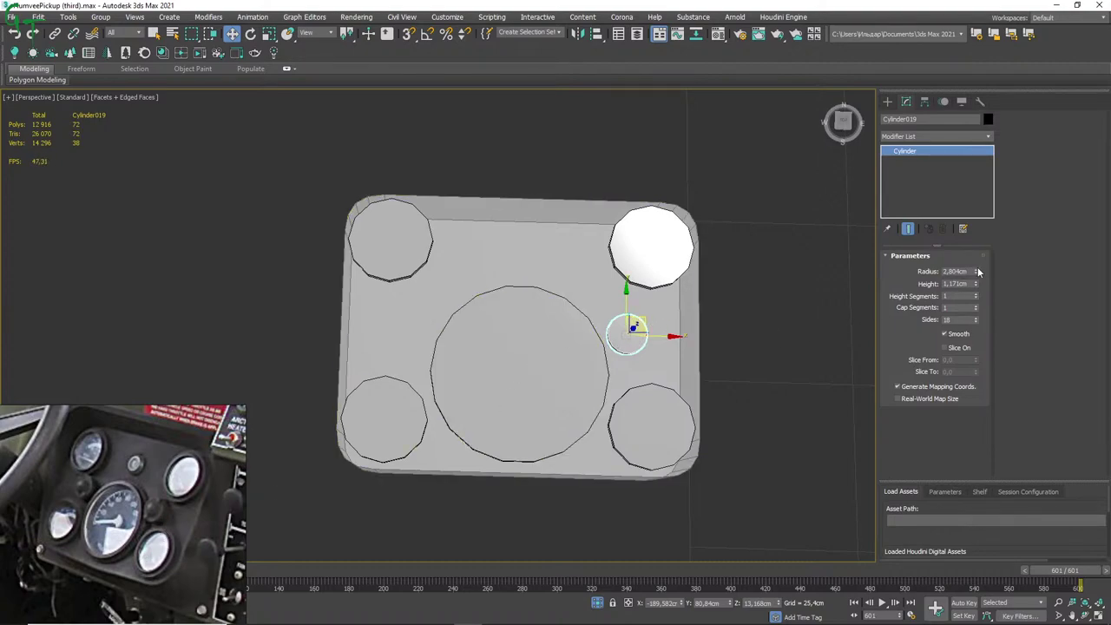
pyautogui.moveTo(978, 273); pyautogui.dragTo(978, 252)
pyautogui.moveTo(657, 336); pyautogui.dragTo(661, 336)
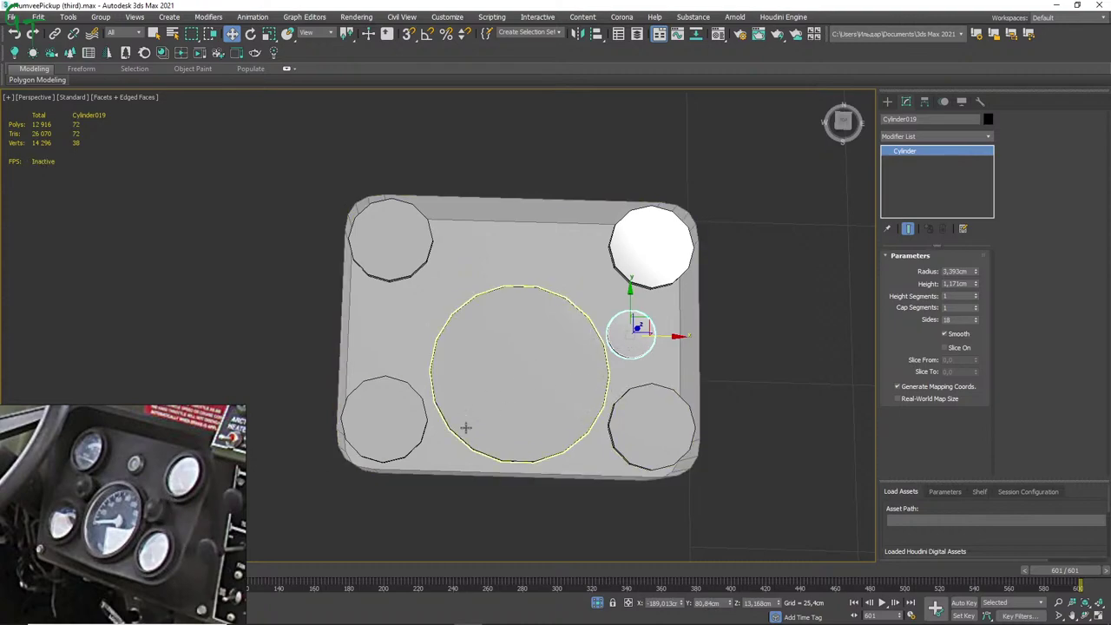
# Move the central and both bottom corner discs up the tray.
pyautogui.click(397, 437)
pyautogui.keyDown('ctrl'); pyautogui.click(655, 427); pyautogui.keyUp('ctrl')
pyautogui.keyDown('ctrl'); pyautogui.click(551, 372); pyautogui.keyUp('ctrl')
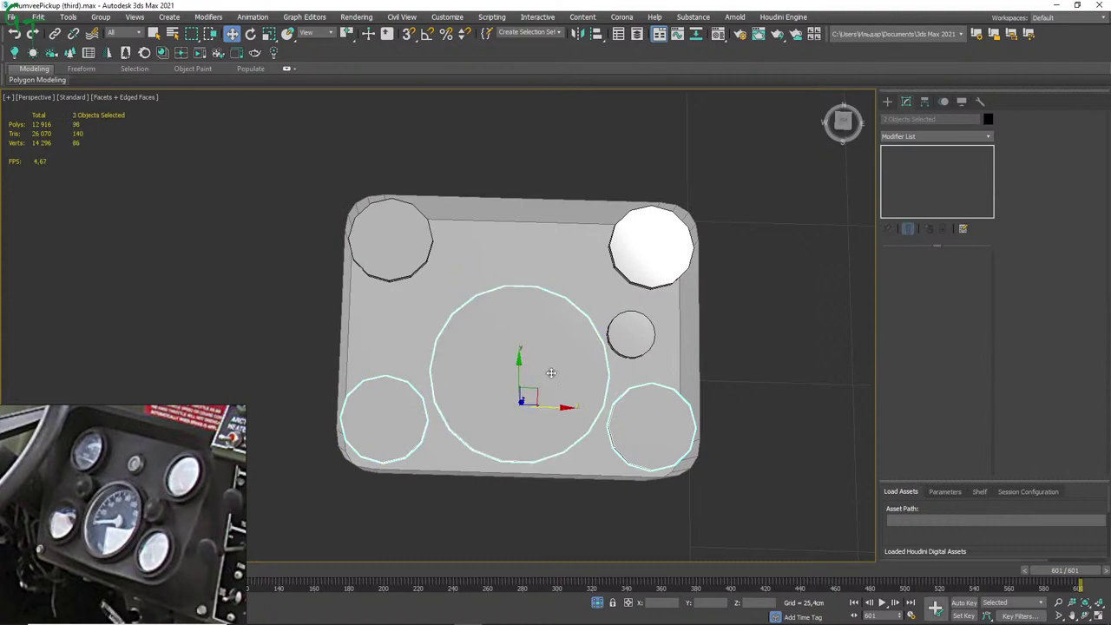
pyautogui.moveTo(521, 368); pyautogui.dragTo(523, 344)
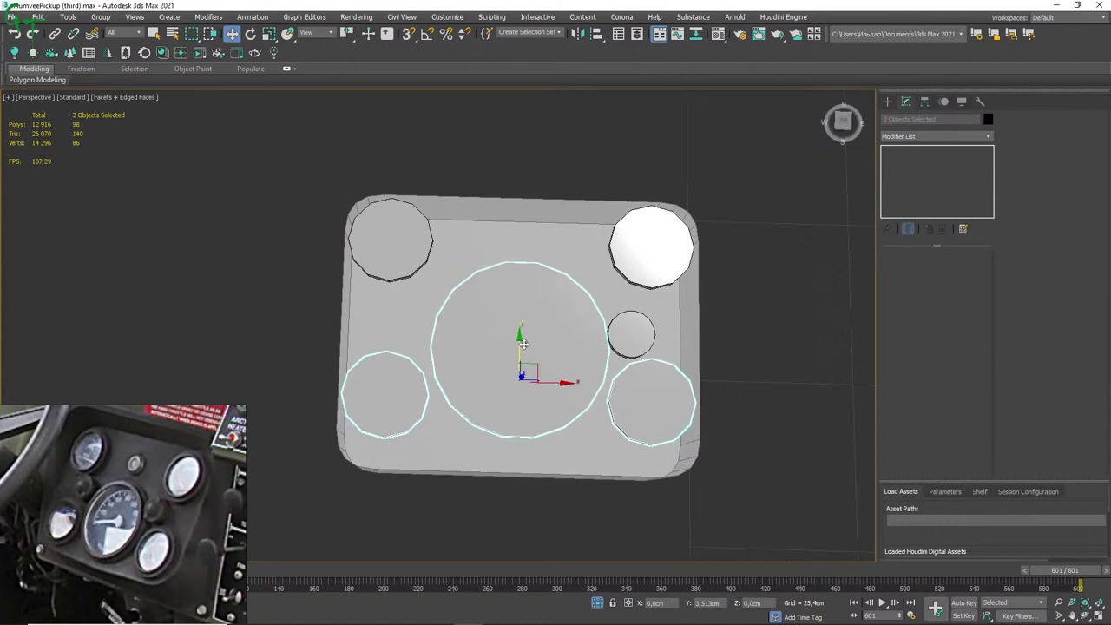
pyautogui.moveTo(729, 357); pyautogui.dragTo(689, 403, button='middle')
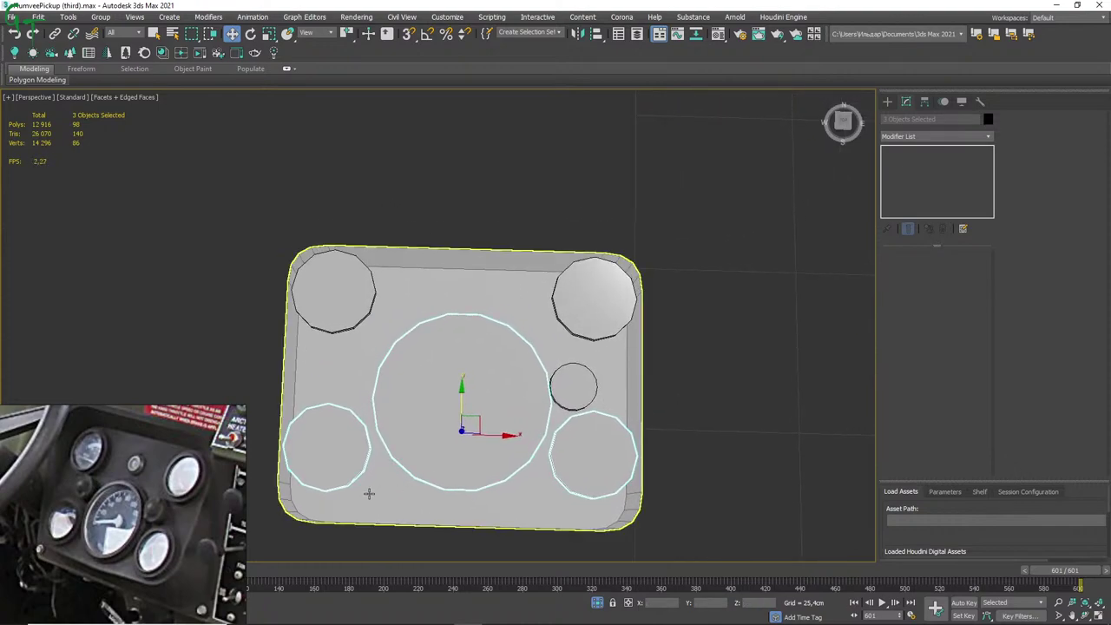
# Add the small disc Cylinder019 and move all four discs further up.
pyautogui.keyDown('ctrl'); pyautogui.click(572, 397); pyautogui.keyUp('ctrl')
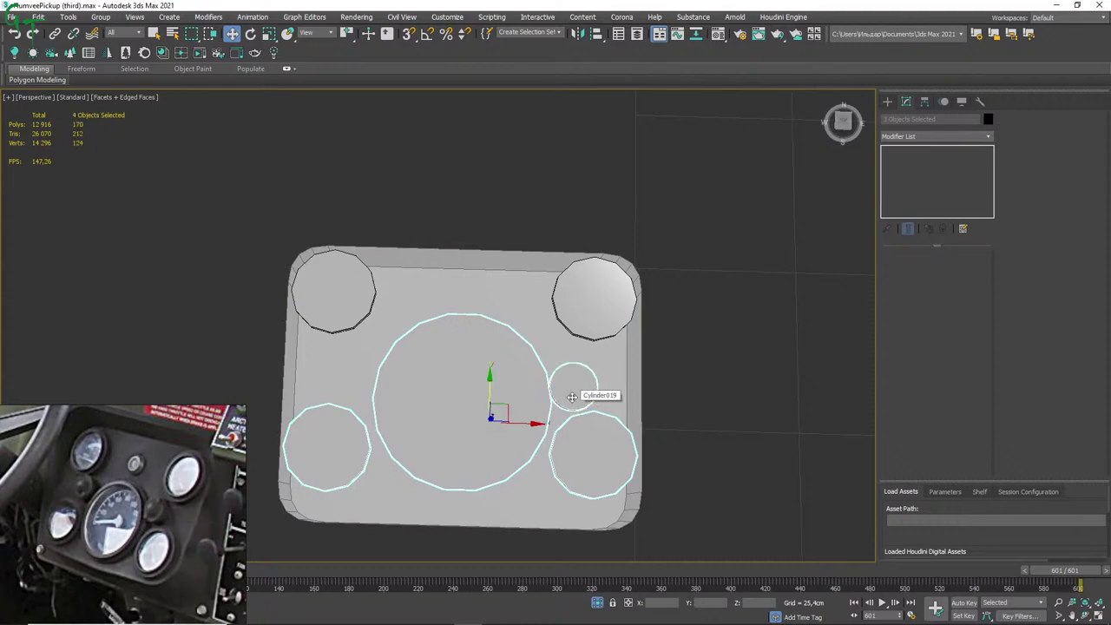
pyautogui.moveTo(491, 379); pyautogui.dragTo(495, 359)
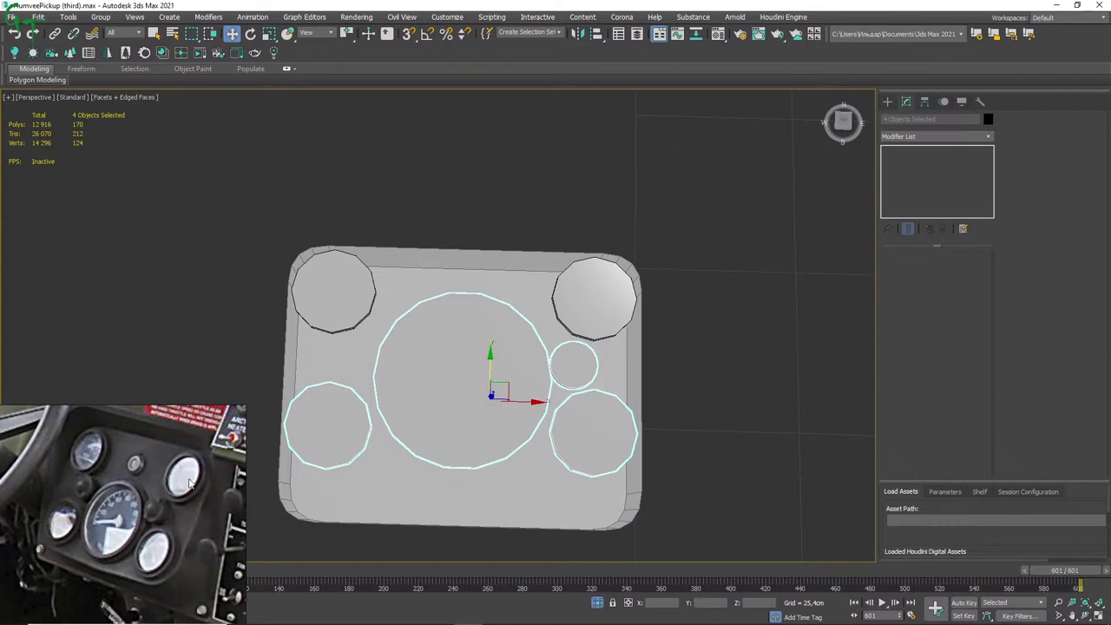
pyautogui.moveTo(408, 354)
pyautogui.mouseDown(button='middle')
pyautogui.moveTo(453, 342)
pyautogui.moveTo(466, 356)
pyautogui.mouseUp(button='middle')
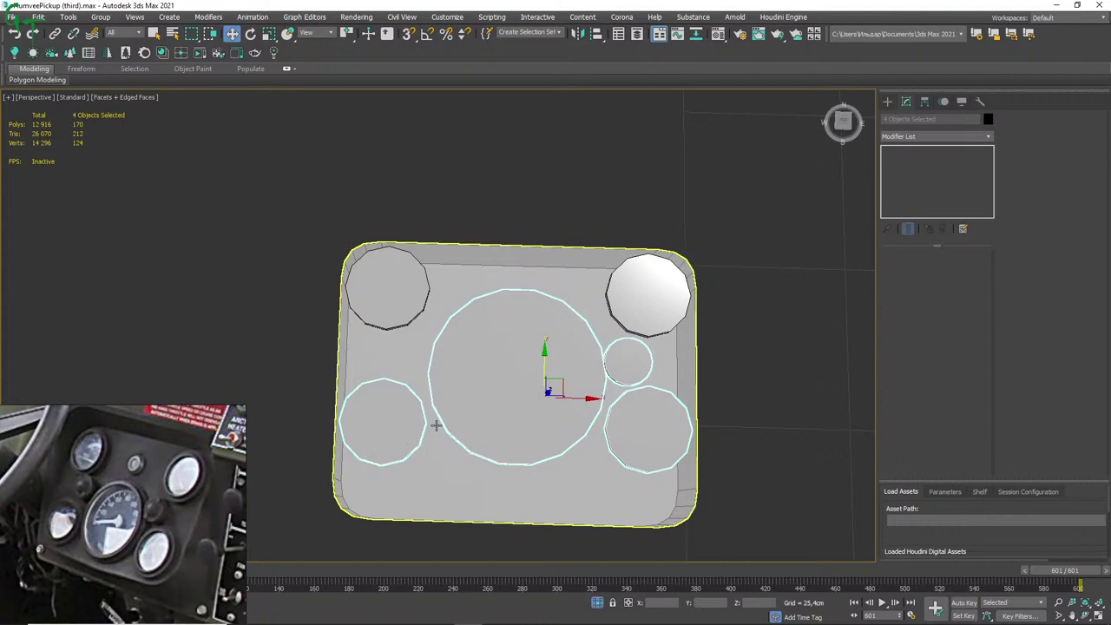
# Pull Box013's bottom-edge vertices up along Y so the plate hugs the lower gauges.
pyautogui.click(512, 496)
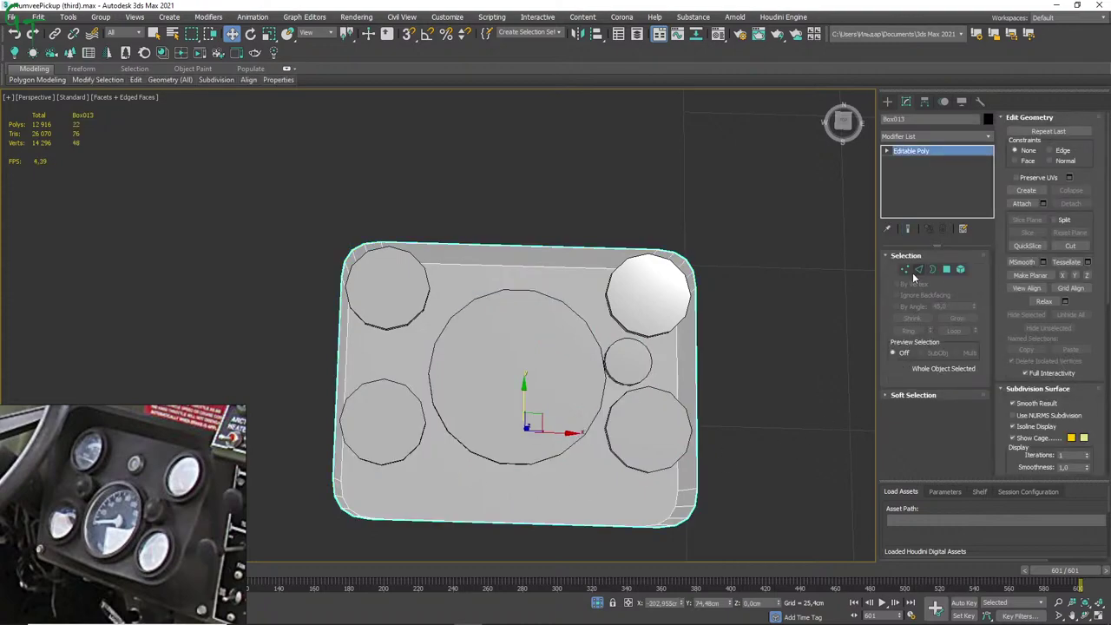
pyautogui.click(906, 272)
pyautogui.keyDown('alt'); pyautogui.moveTo(400, 526); pyautogui.dragTo(341, 497, button='middle'); pyautogui.keyUp('alt')
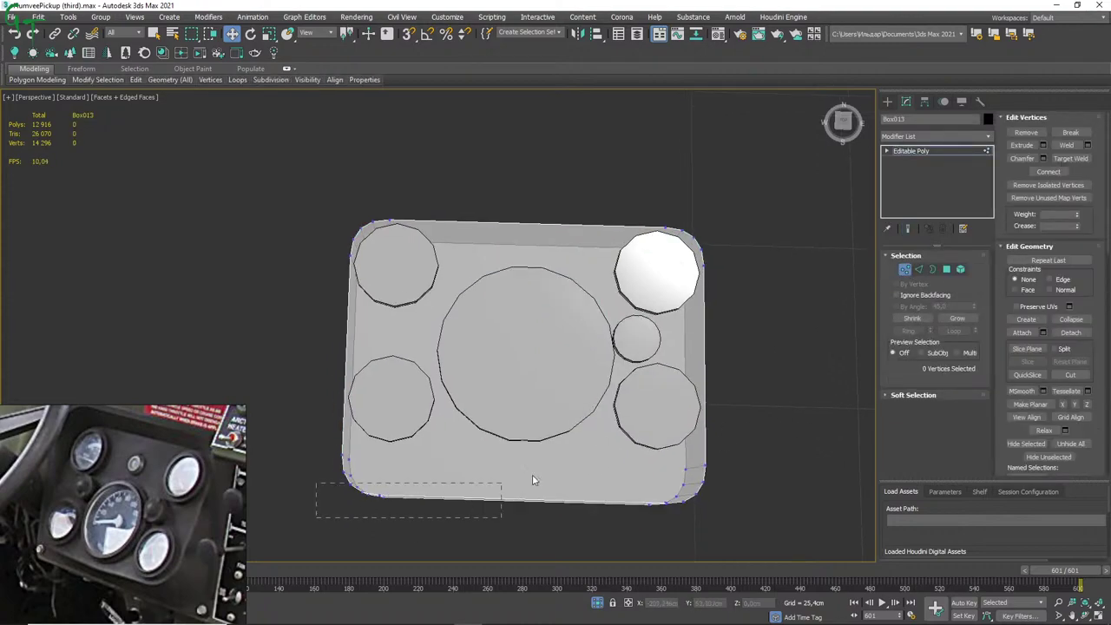
pyautogui.moveTo(532, 480); pyautogui.dragTo(766, 415)
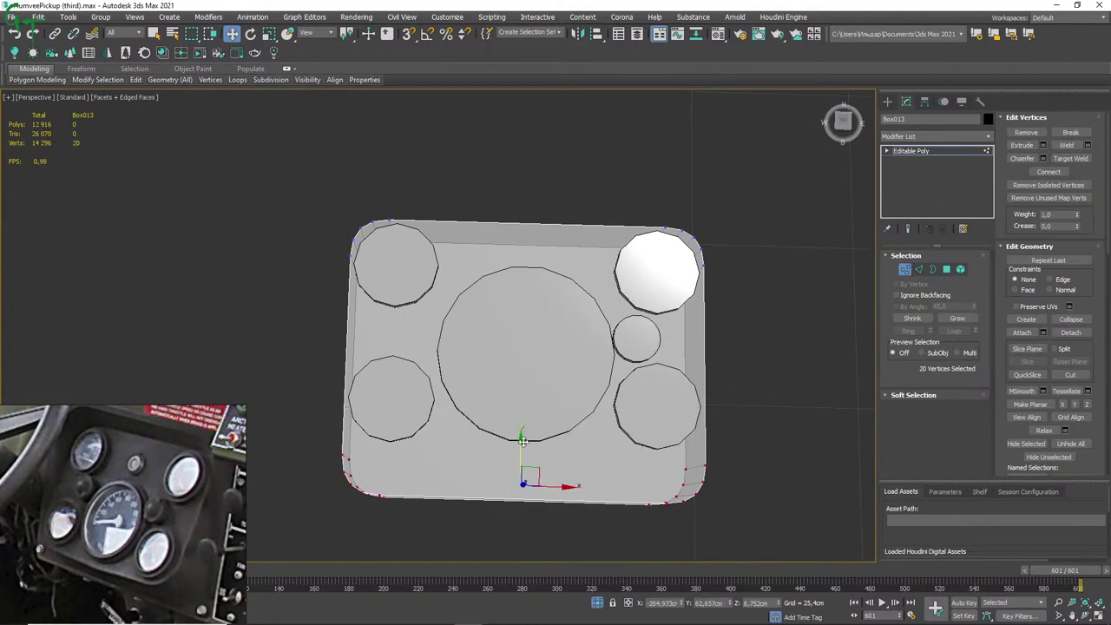
pyautogui.moveTo(522, 440); pyautogui.dragTo(538, 395)
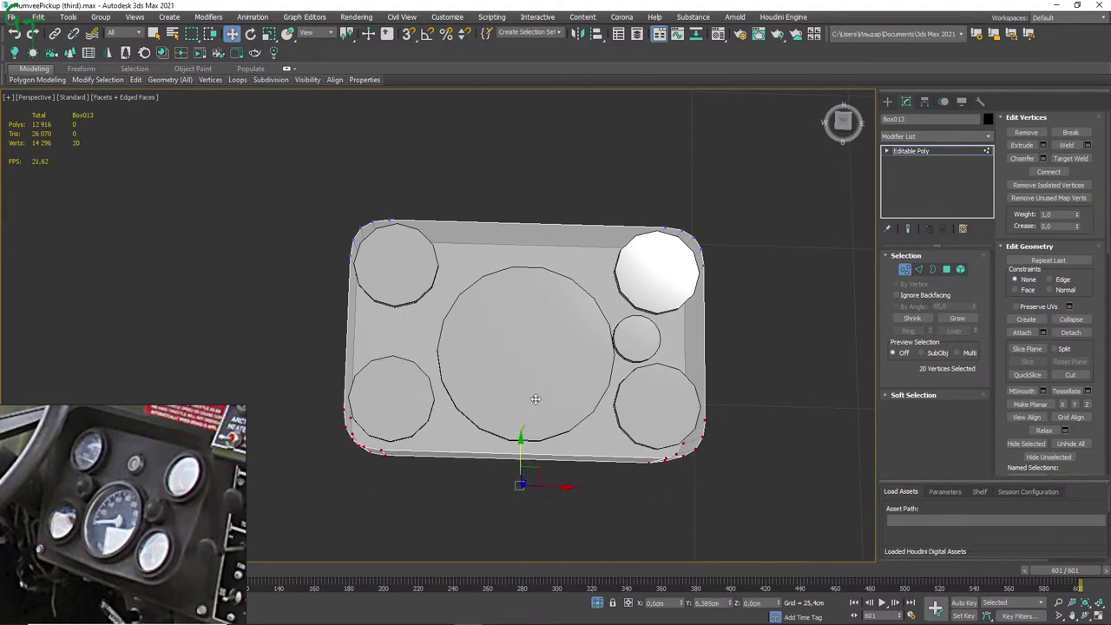
pyautogui.click(670, 413)
pyautogui.moveTo(669, 412)
pyautogui.mouseDown(button='middle')
pyautogui.moveTo(618, 443)
pyautogui.moveTo(744, 482)
pyautogui.mouseUp(button='middle')
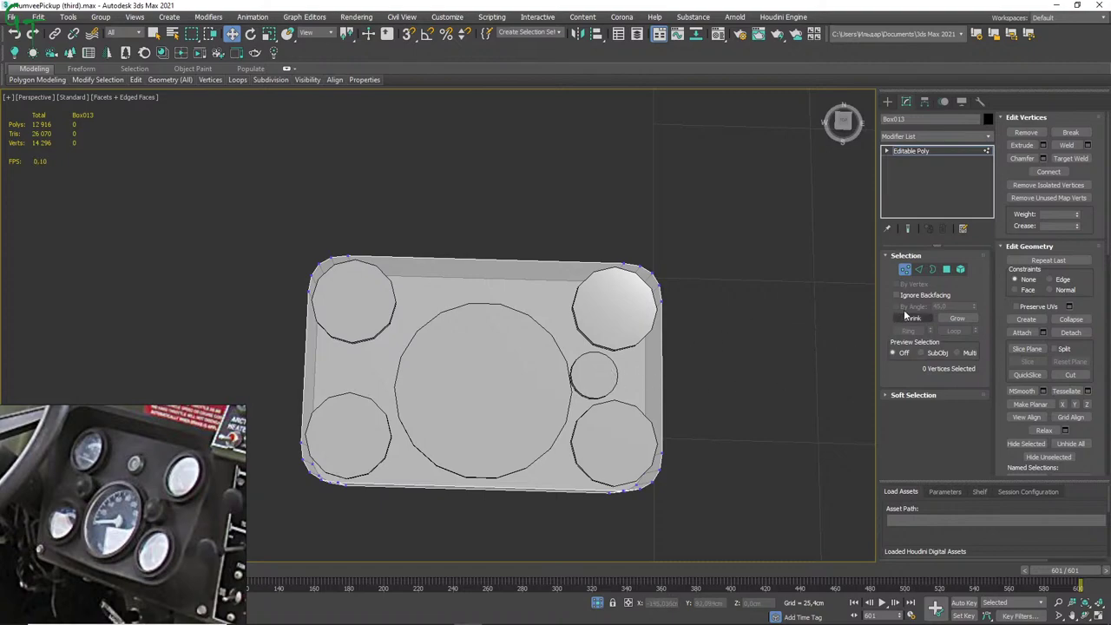
# Give the small gauge disc 12 sides and shift-drag a copy to the left.
pyautogui.click(904, 270)
pyautogui.click(596, 377)
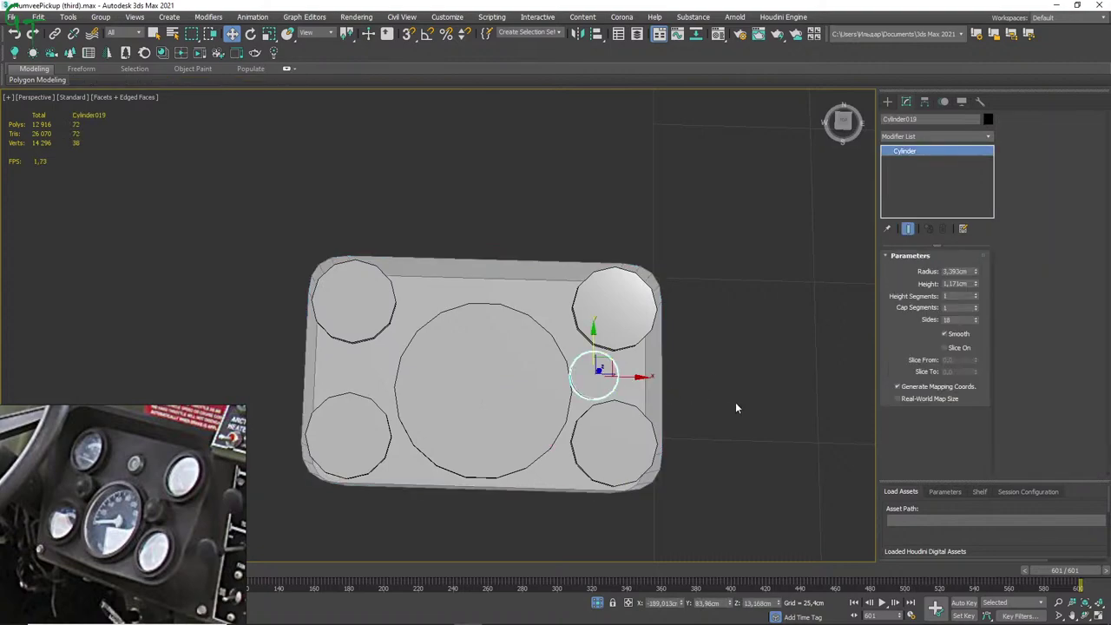
pyautogui.moveTo(735, 402)
pyautogui.mouseDown(button='middle')
pyautogui.moveTo(704, 387)
pyautogui.moveTo(679, 401)
pyautogui.moveTo(689, 391)
pyautogui.mouseUp(button='middle')
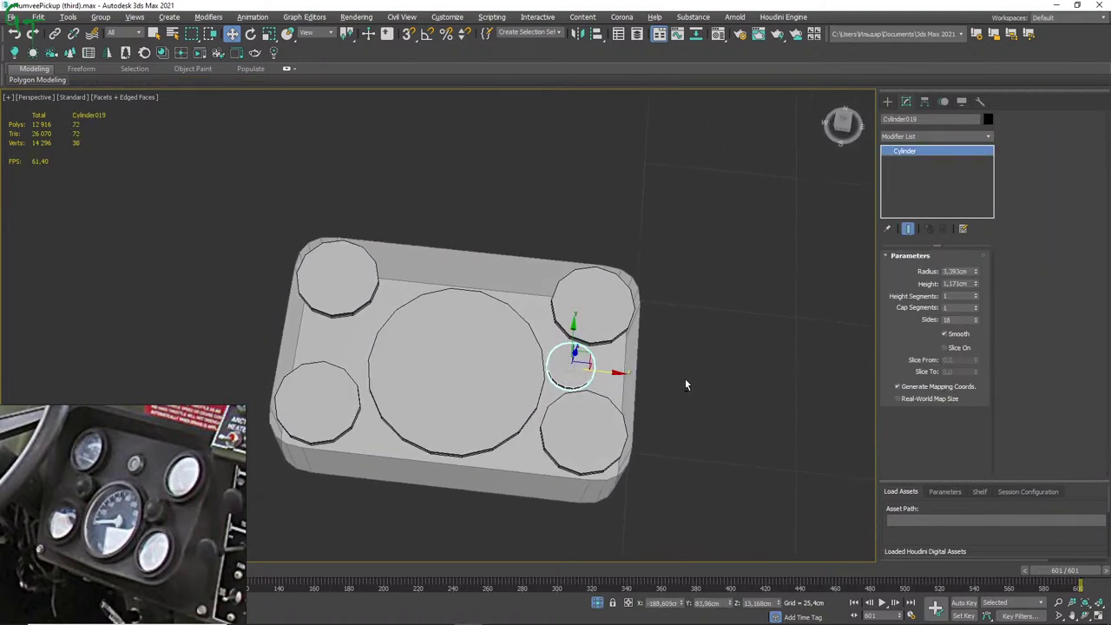
pyautogui.doubleClick(955, 318)
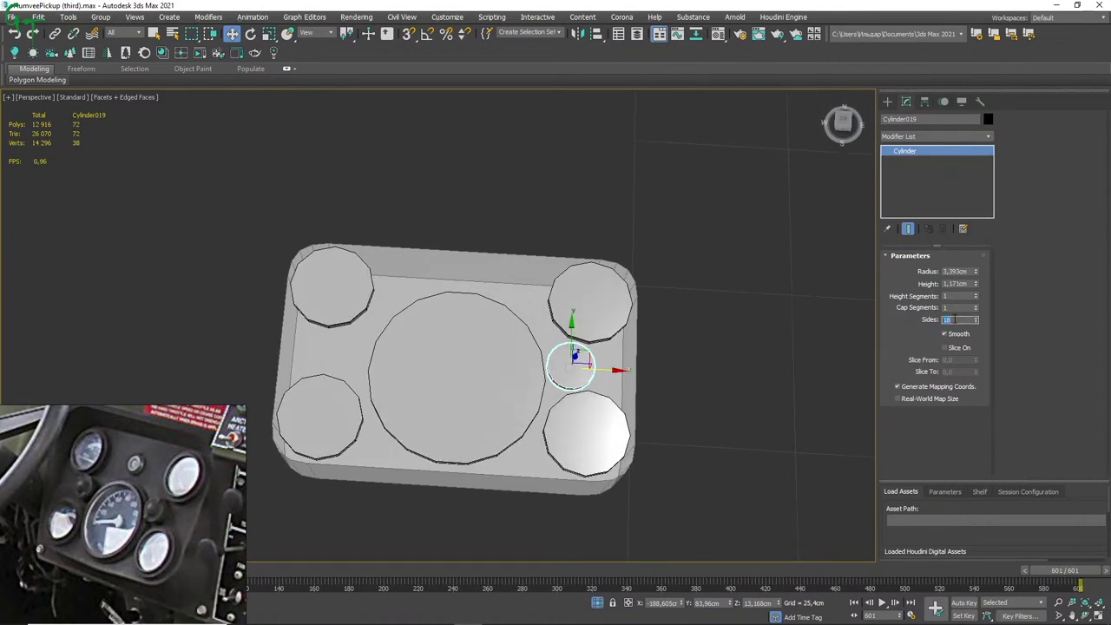
pyautogui.write('3')
pyautogui.press('Return')
pyautogui.write('12')
pyautogui.press('Return')
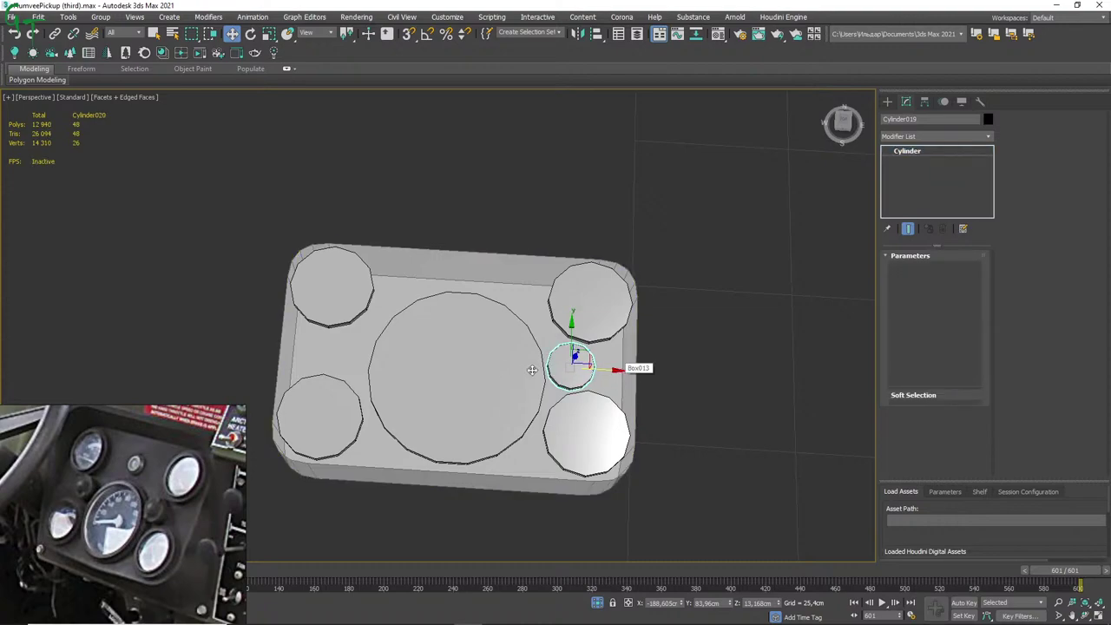
pyautogui.keyDown('shift'); pyautogui.moveTo(616, 369); pyautogui.dragTo(390, 370); pyautogui.keyUp('shift')
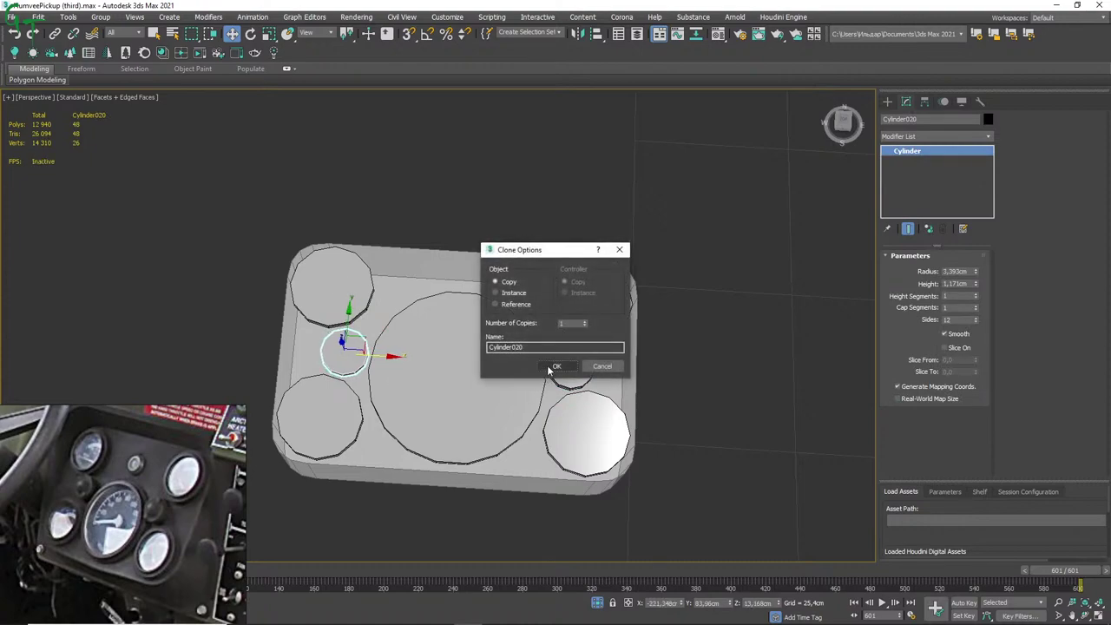
# Confirm the copy Cylinder020 and box-select all eight tray objects.
pyautogui.click(559, 366)
pyautogui.moveTo(703, 394)
pyautogui.keyDown('alt'); pyautogui.mouseDown(button='middle')
pyautogui.moveTo(716, 373)
pyautogui.moveTo(697, 336)
pyautogui.moveTo(687, 362)
pyautogui.moveTo(706, 392)
pyautogui.moveTo(692, 387)
pyautogui.moveTo(752, 378)
pyautogui.mouseUp(button='middle'); pyautogui.keyUp('alt')
pyautogui.moveTo(278, 178); pyautogui.dragTo(809, 567)
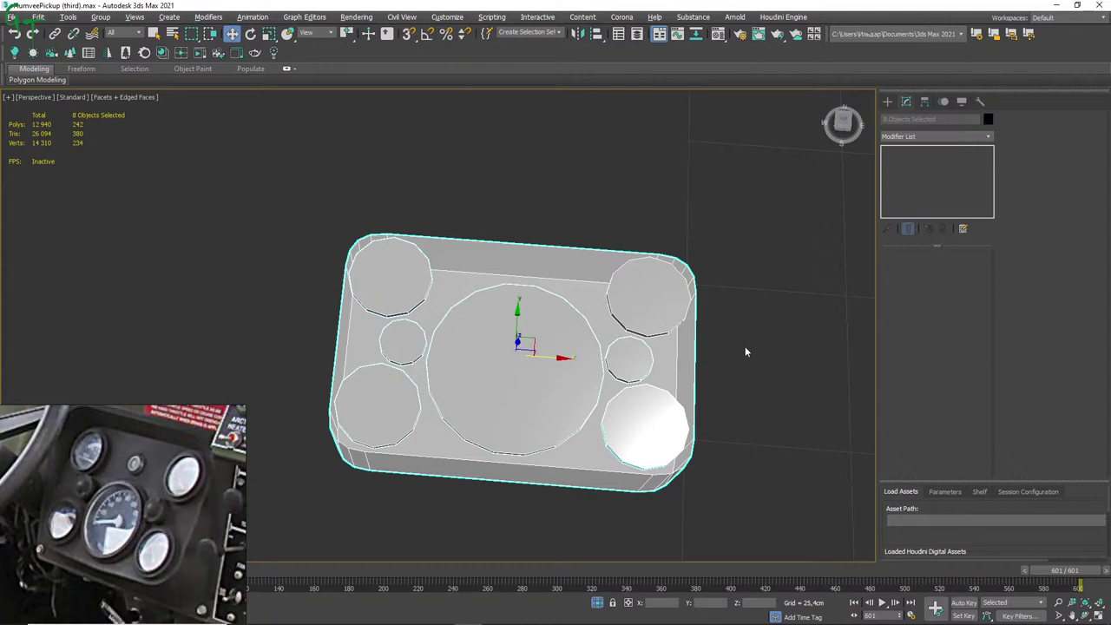
pyautogui.click(764, 382)
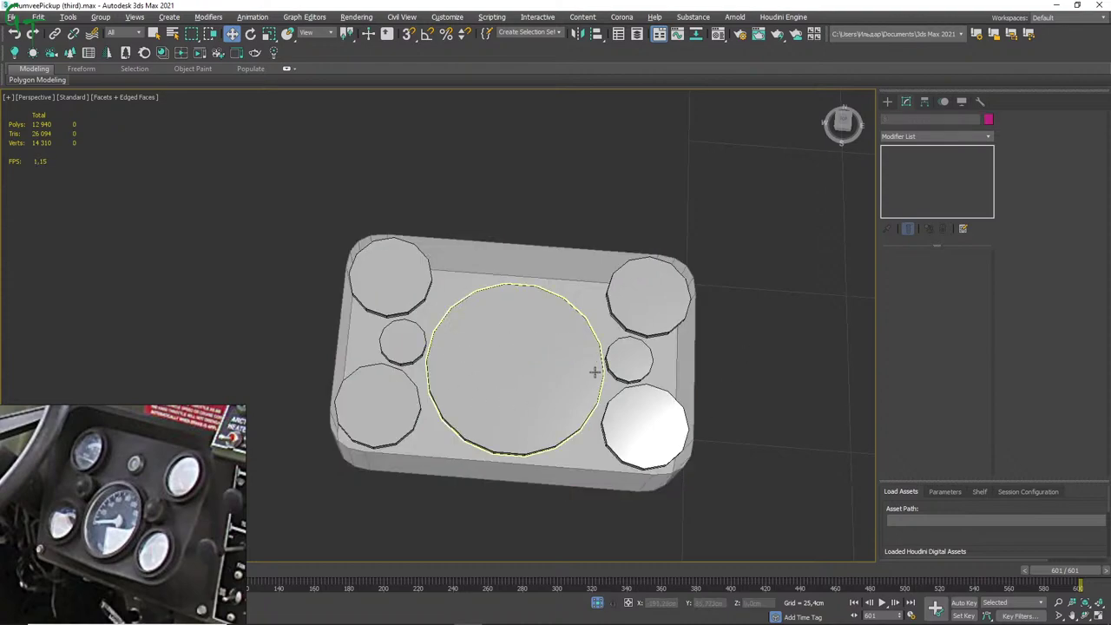
pyautogui.click(516, 354)
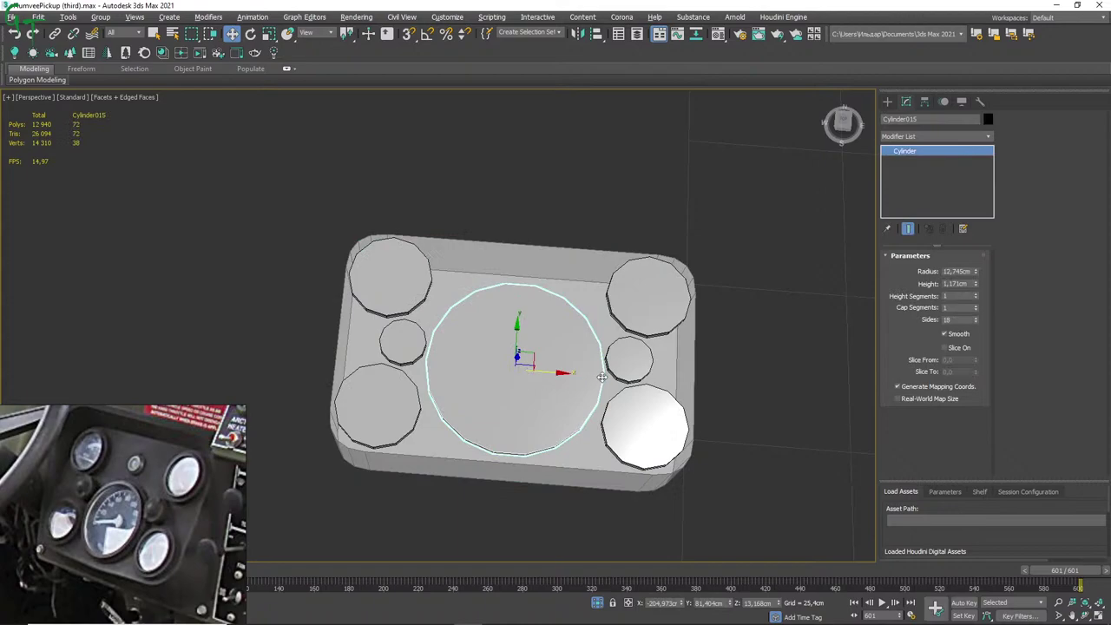
pyautogui.click(630, 359)
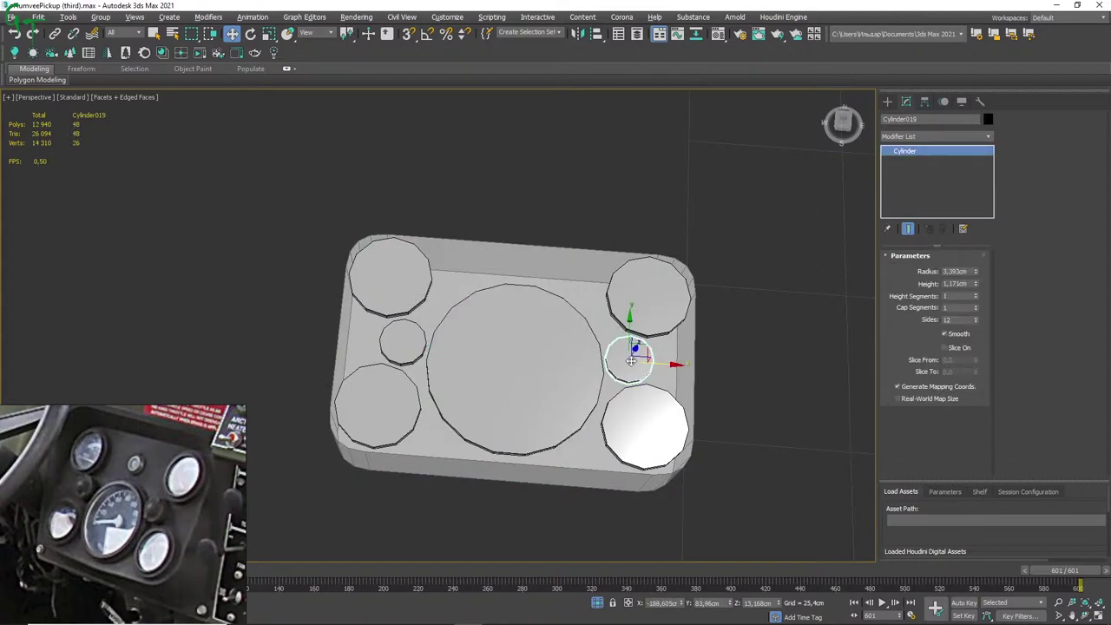
pyautogui.moveTo(631, 359)
pyautogui.keyDown('alt'); pyautogui.mouseDown(button='middle')
pyautogui.moveTo(729, 295)
pyautogui.moveTo(736, 221)
pyautogui.moveTo(756, 238)
pyautogui.mouseUp(button='middle'); pyautogui.keyUp('alt')
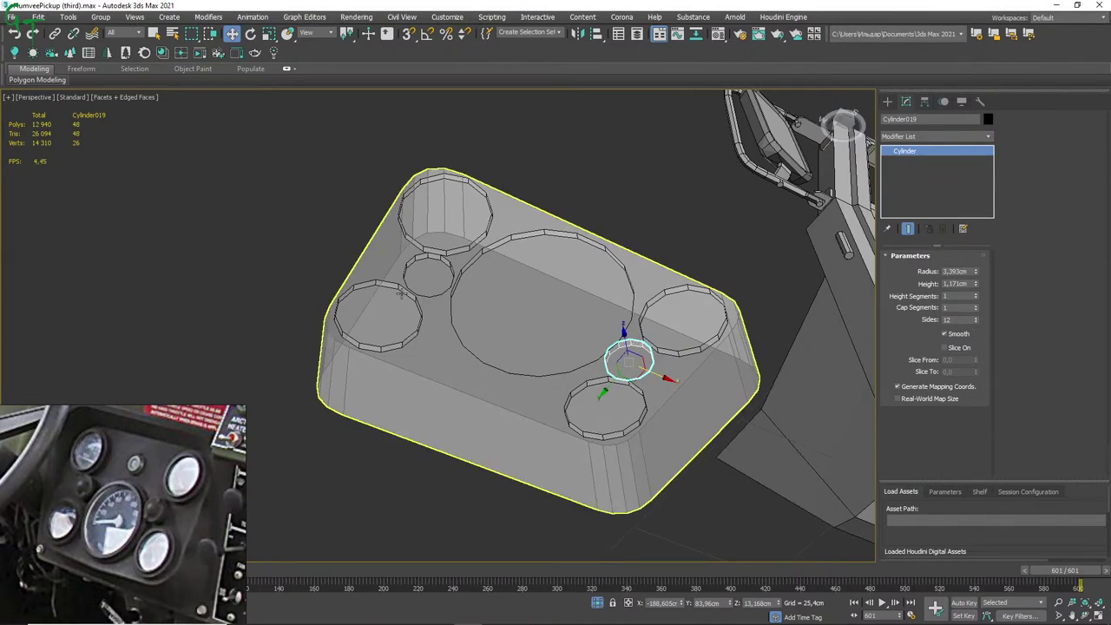
pyautogui.moveTo(628, 359)
pyautogui.keyDown('alt'); pyautogui.mouseDown(button='middle')
pyautogui.moveTo(503, 359)
pyautogui.moveTo(504, 397)
pyautogui.moveTo(518, 409)
pyautogui.moveTo(527, 382)
pyautogui.mouseUp(button='middle'); pyautogui.keyUp('alt')
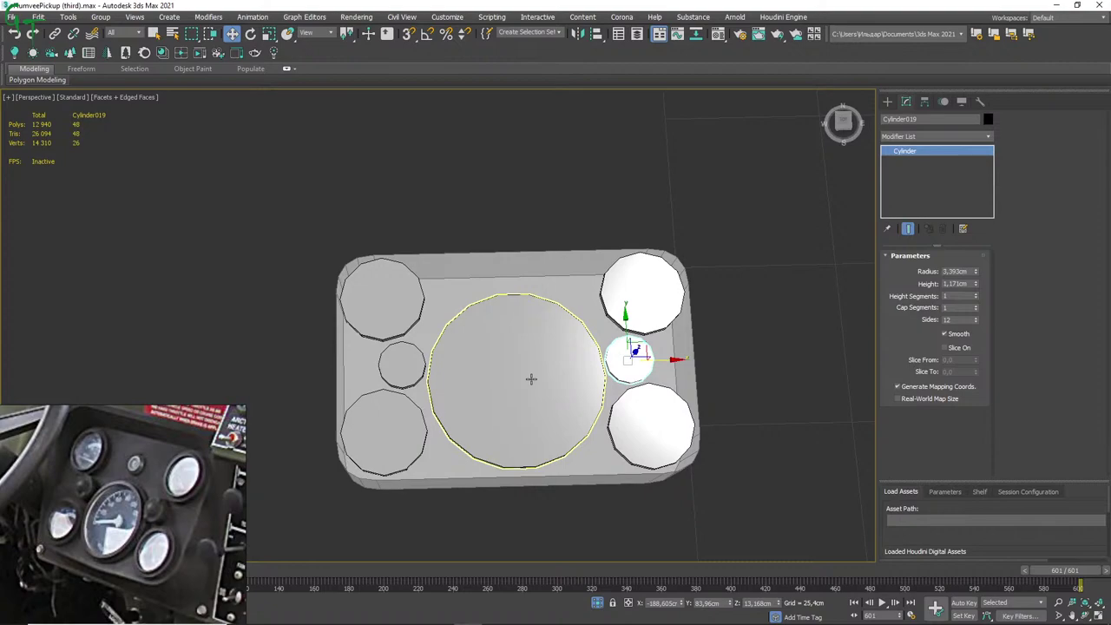
pyautogui.moveTo(765, 367)
pyautogui.keyDown('alt'); pyautogui.mouseDown(button='middle')
pyautogui.moveTo(756, 340)
pyautogui.moveTo(753, 380)
pyautogui.moveTo(744, 298)
pyautogui.moveTo(771, 209)
pyautogui.moveTo(752, 211)
pyautogui.moveTo(764, 186)
pyautogui.moveTo(742, 266)
pyautogui.moveTo(752, 353)
pyautogui.moveTo(736, 367)
pyautogui.moveTo(762, 339)
pyautogui.mouseUp(button='middle'); pyautogui.keyUp('alt')
pyautogui.scroll(5, 508, 365)
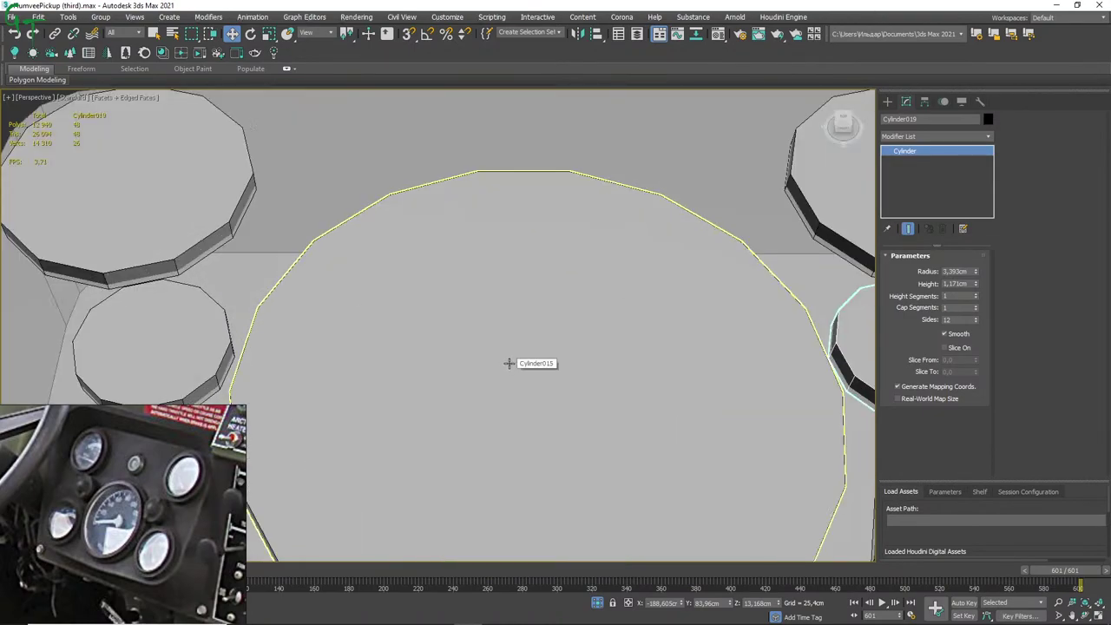
pyautogui.scroll(-5, 508, 365)
pyautogui.scroll(-2, 508, 365)
pyautogui.scroll(2, 509, 366)
pyautogui.scroll(3, 509, 367)
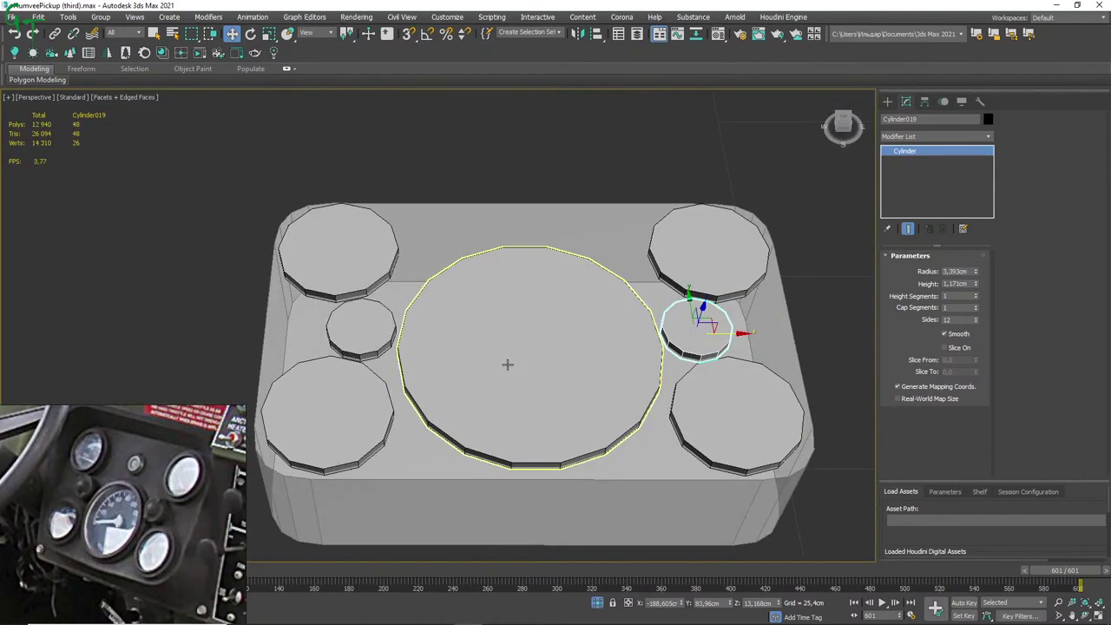
pyautogui.keyDown('alt'); pyautogui.moveTo(506, 364); pyautogui.dragTo(524, 342, button='middle'); pyautogui.keyUp('alt')
pyautogui.moveTo(595, 347)
pyautogui.keyDown('alt'); pyautogui.mouseDown(button='middle')
pyautogui.moveTo(573, 354)
pyautogui.moveTo(568, 330)
pyautogui.moveTo(551, 362)
pyautogui.moveTo(533, 309)
pyautogui.moveTo(524, 335)
pyautogui.mouseUp(button='middle'); pyautogui.keyUp('alt')
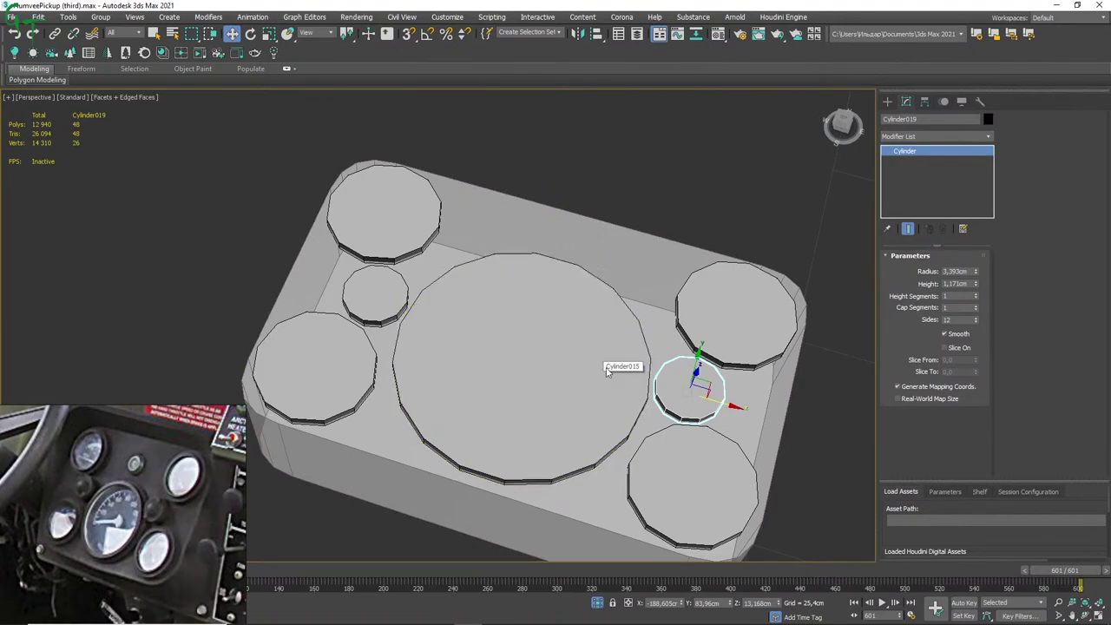
pyautogui.scroll(3, 599, 365)
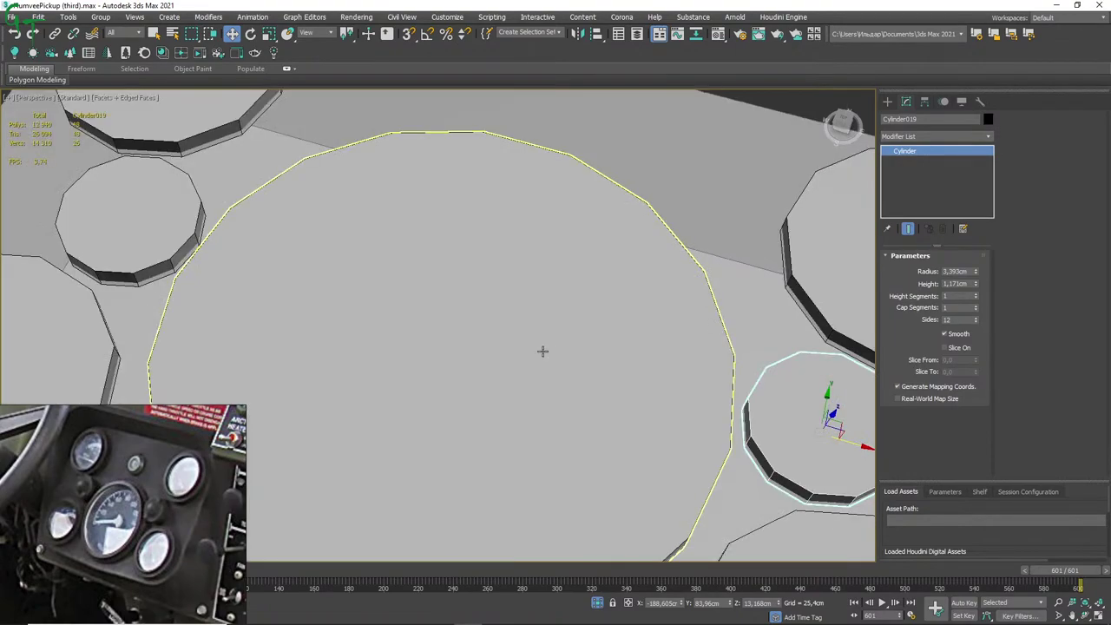
pyautogui.moveTo(544, 348); pyautogui.dragTo(561, 313, button='middle')
pyautogui.scroll(-5, 525, 319)
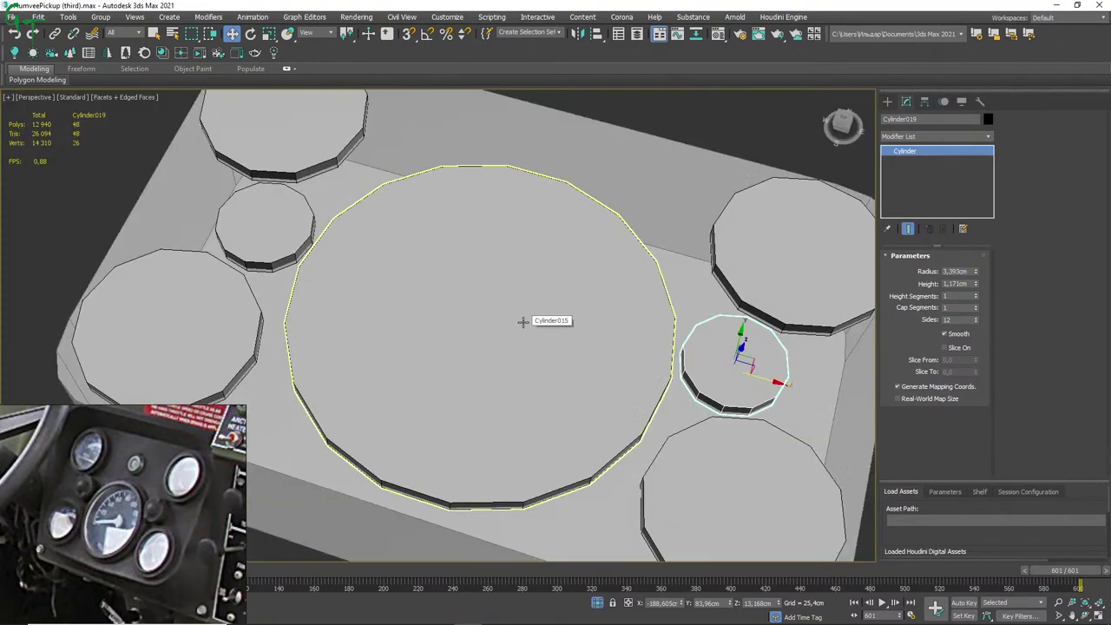
pyautogui.scroll(-3, 528, 318)
pyautogui.scroll(-1, 491, 340)
pyautogui.moveTo(491, 339)
pyautogui.keyDown('alt'); pyautogui.mouseDown(button='middle')
pyautogui.moveTo(506, 318)
pyautogui.moveTo(542, 315)
pyautogui.mouseUp(button='middle'); pyautogui.keyUp('alt')
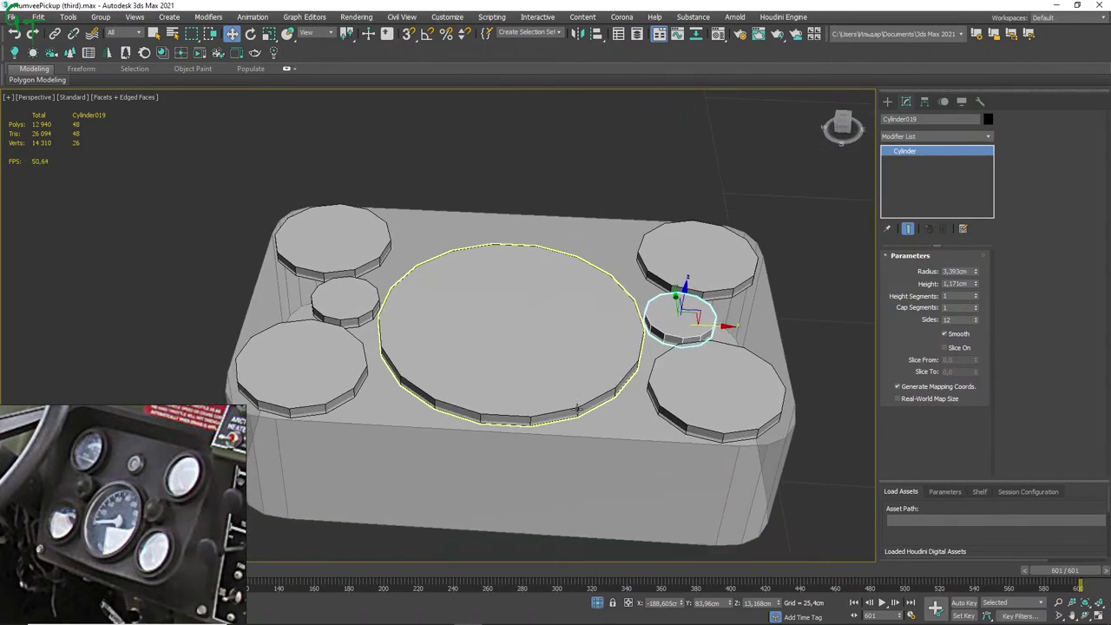
pyautogui.scroll(-5, 534, 372)
pyautogui.scroll(-3, 547, 396)
pyautogui.scroll(2, 547, 395)
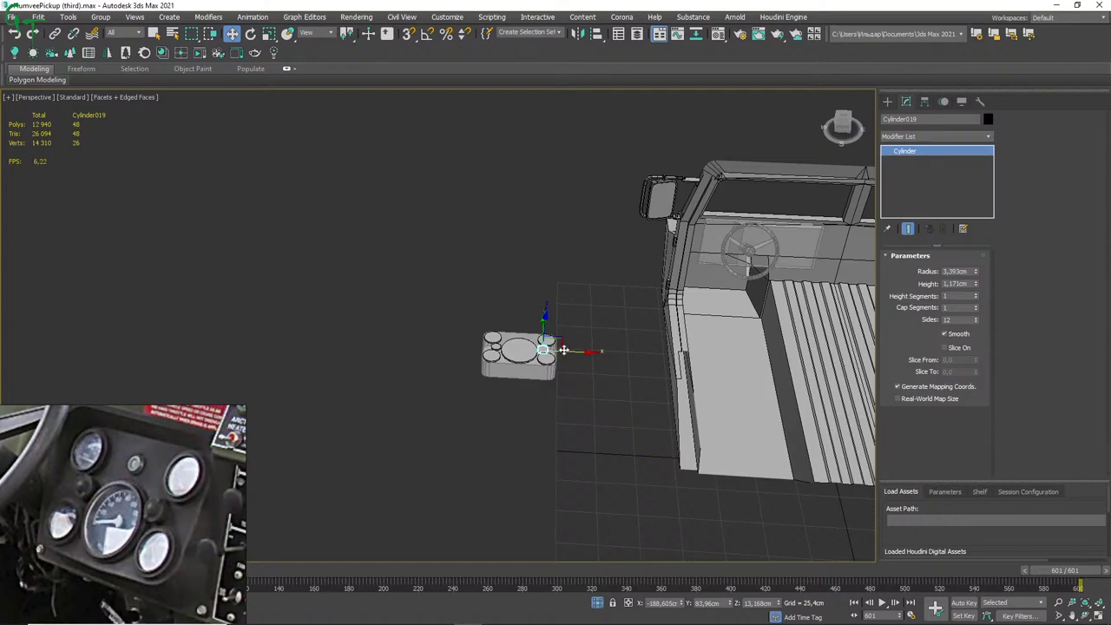
pyautogui.moveTo(574, 416); pyautogui.dragTo(587, 438, button='middle')
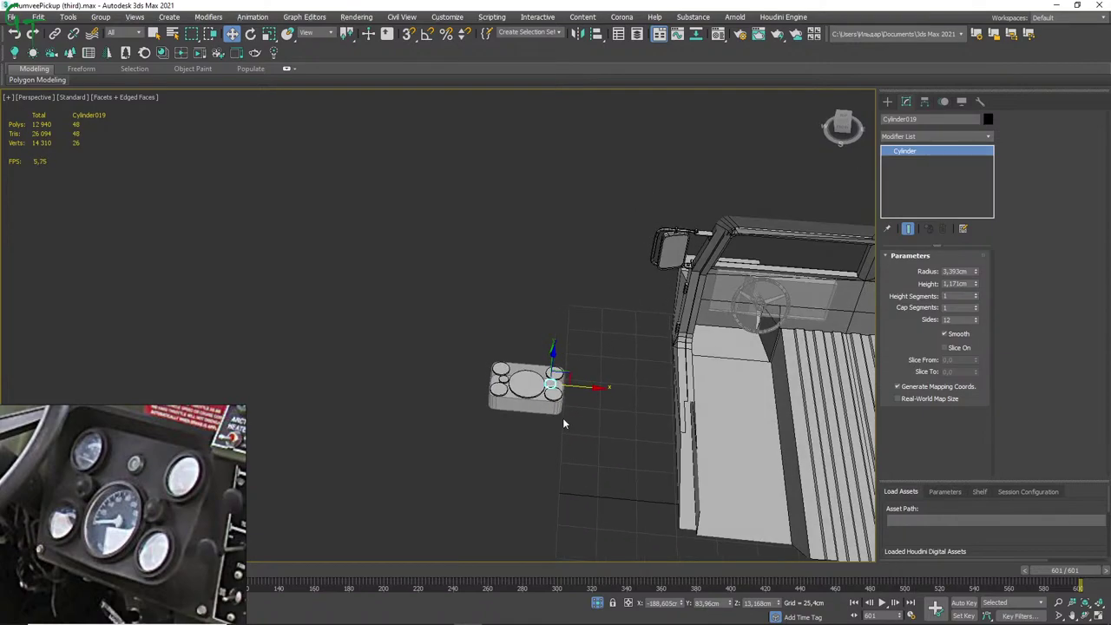
pyautogui.click(521, 445)
pyautogui.hotkey('shift', 'q')
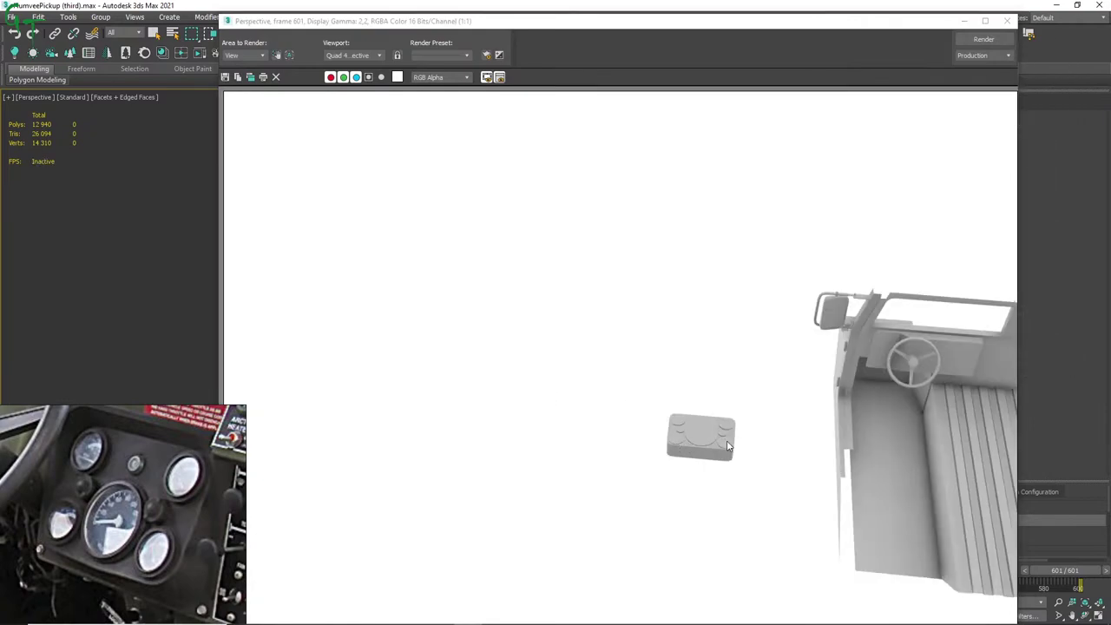
pyautogui.scroll(2, 702, 453)
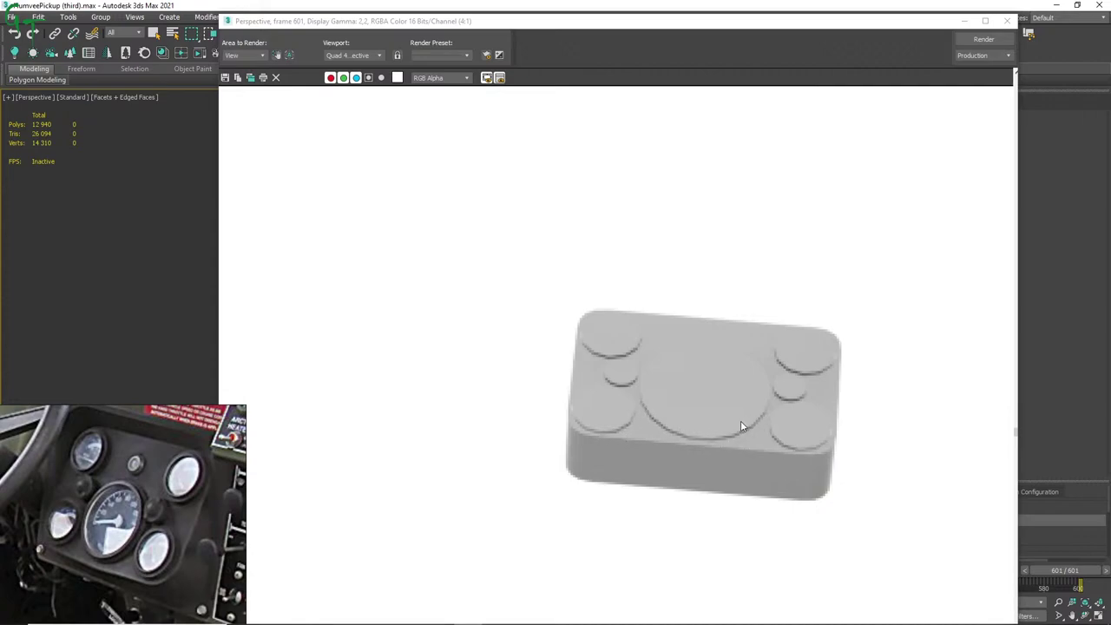
pyautogui.scroll(-1, 740, 423)
pyautogui.scroll(-1, 739, 421)
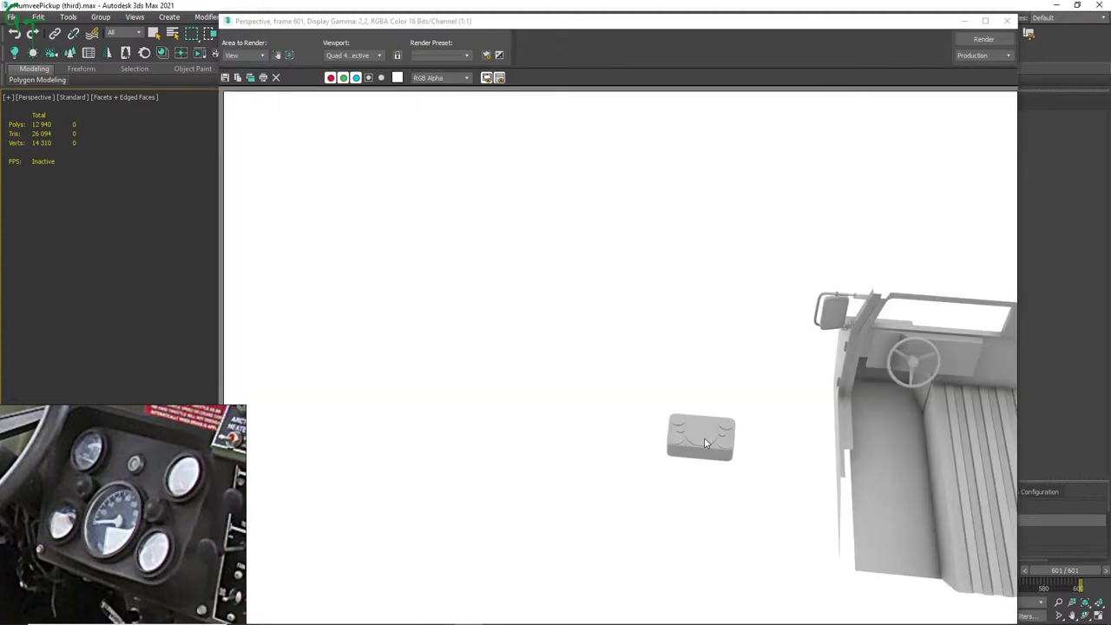
pyautogui.click(1007, 20)
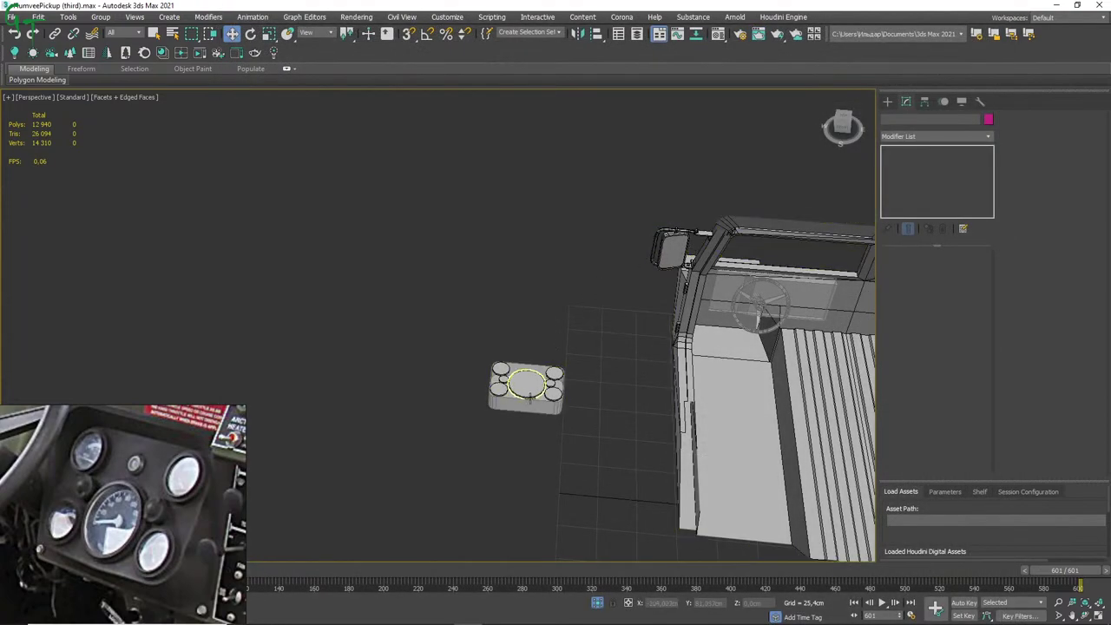
pyautogui.scroll(5, 527, 376)
pyautogui.scroll(2, 567, 373)
pyautogui.scroll(5, 567, 373)
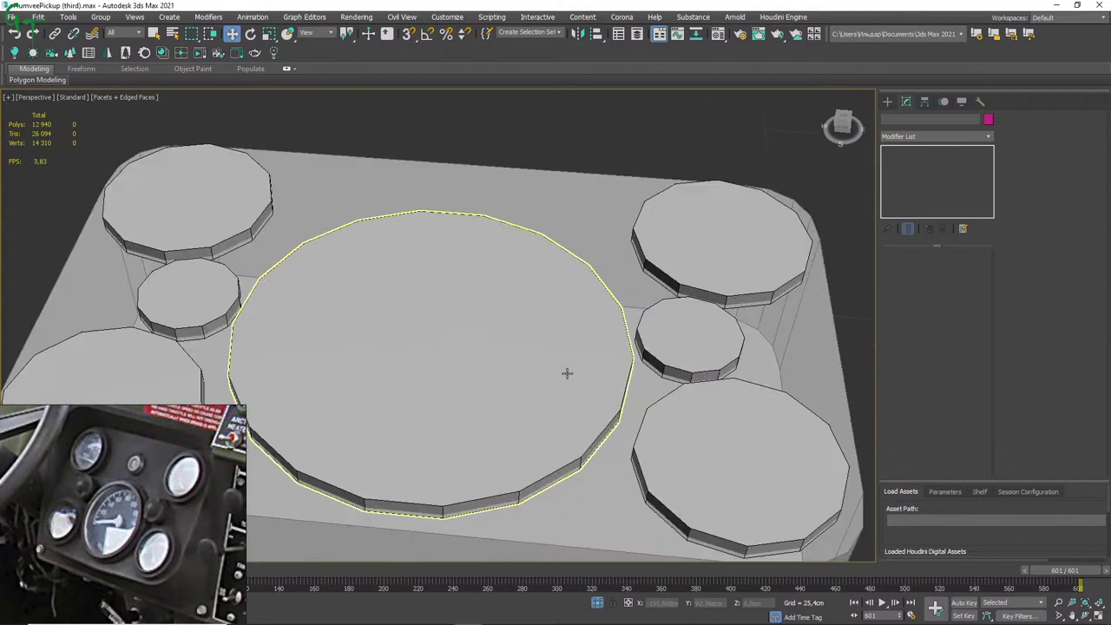
pyautogui.scroll(1, 570, 334)
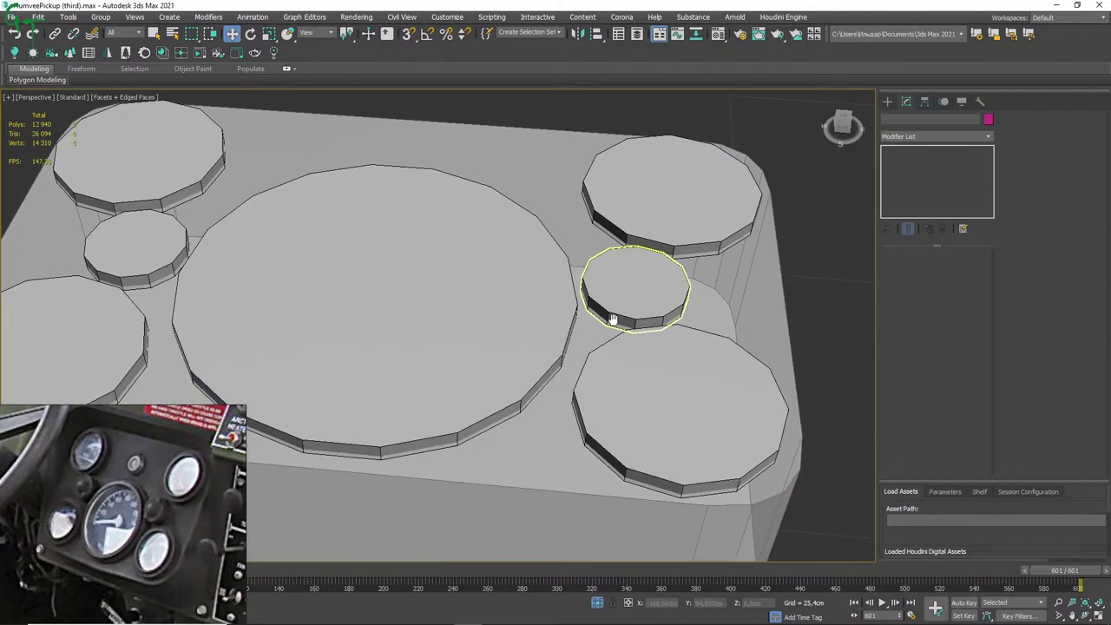
pyautogui.moveTo(647, 339); pyautogui.dragTo(610, 318, button='middle')
pyautogui.scroll(-3, 443, 347)
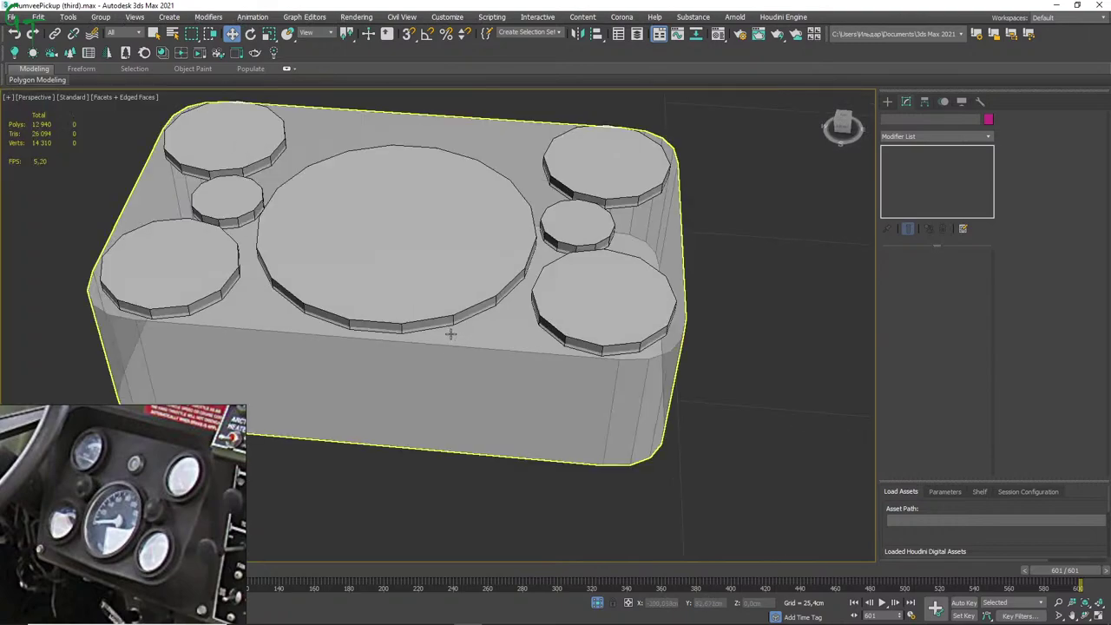
pyautogui.moveTo(451, 334)
pyautogui.keyDown('alt'); pyautogui.mouseDown(button='middle')
pyautogui.moveTo(573, 390)
pyautogui.moveTo(521, 365)
pyautogui.moveTo(577, 338)
pyautogui.moveTo(588, 383)
pyautogui.moveTo(564, 347)
pyautogui.moveTo(601, 326)
pyautogui.mouseUp(button='middle'); pyautogui.keyUp('alt')
pyautogui.scroll(-3, 569, 382)
pyautogui.click(521, 364)
pyautogui.click(643, 328)
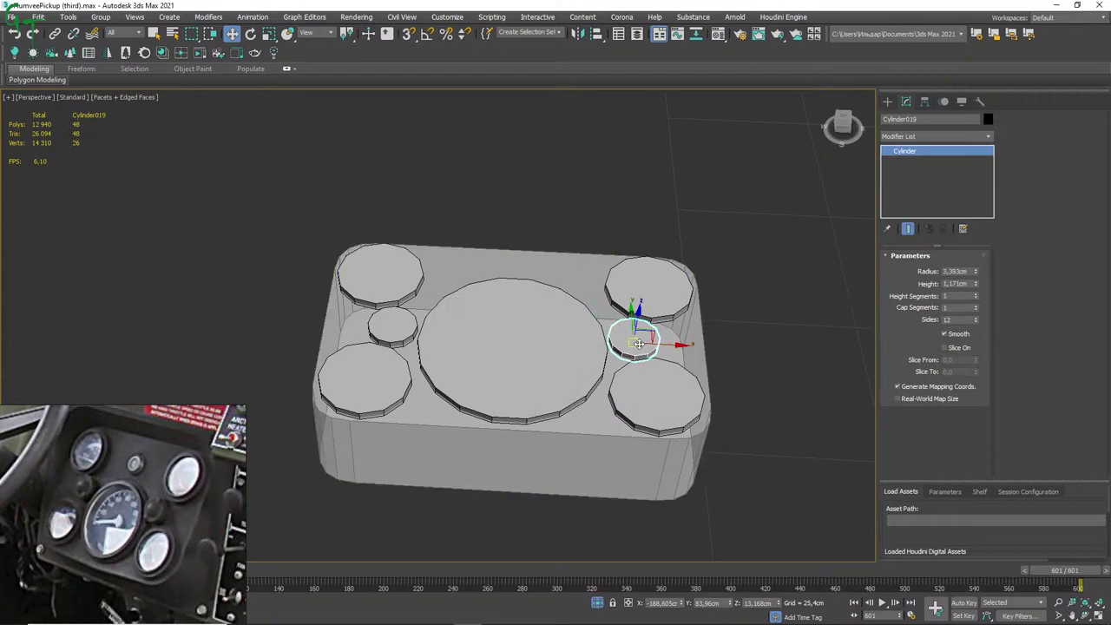
# Convert Cylinder019 to Editable Poly and pick its top face in Polygon mode.
pyautogui.rightClick(640, 340)
pyautogui.moveTo(662, 460)
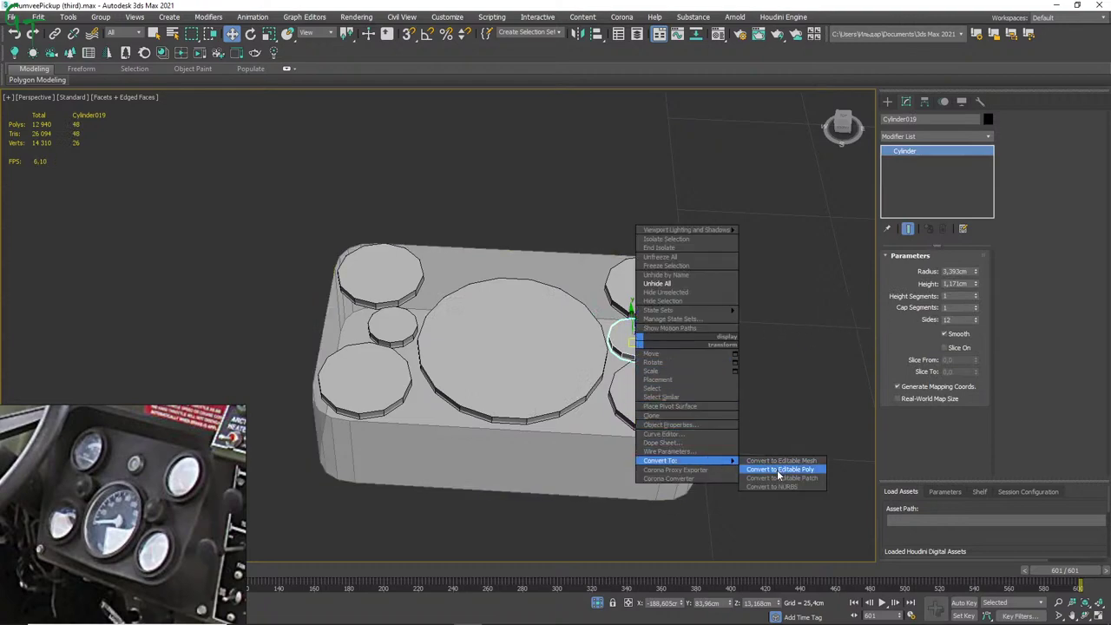
pyautogui.click(778, 469)
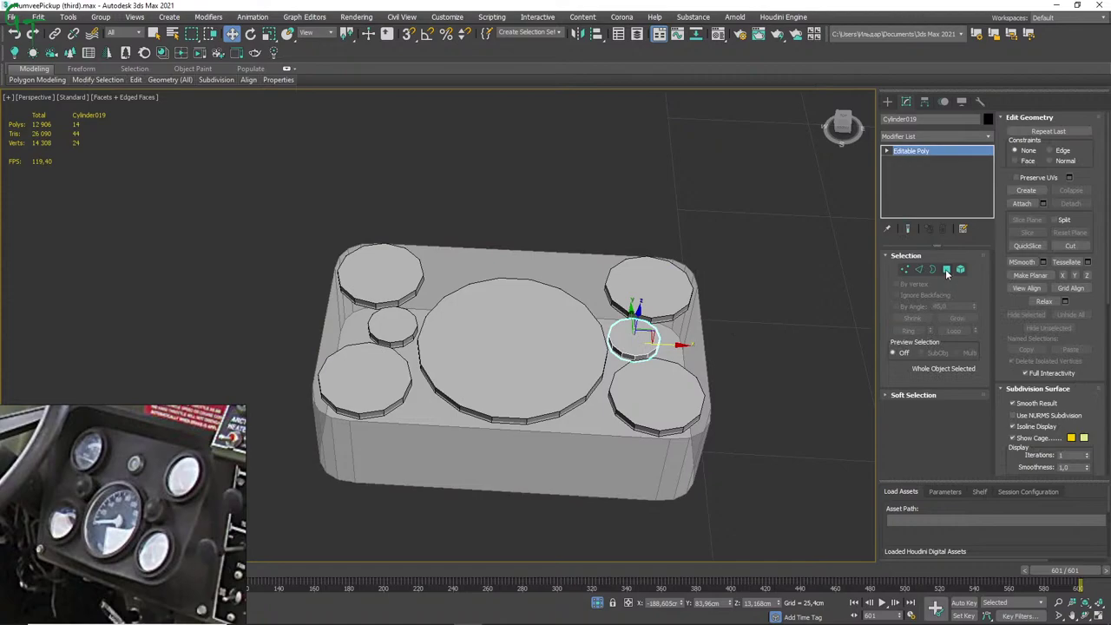
pyautogui.click(946, 269)
pyautogui.moveTo(726, 359)
pyautogui.keyDown('alt'); pyautogui.mouseDown(button='middle')
pyautogui.moveTo(737, 249)
pyautogui.moveTo(662, 332)
pyautogui.moveTo(684, 419)
pyautogui.moveTo(669, 469)
pyautogui.mouseUp(button='middle'); pyautogui.keyUp('alt')
pyautogui.moveTo(714, 420)
pyautogui.keyDown('alt'); pyautogui.mouseDown(button='middle')
pyautogui.moveTo(738, 404)
pyautogui.moveTo(746, 289)
pyautogui.mouseUp(button='middle'); pyautogui.keyUp('alt')
pyautogui.click(638, 343)
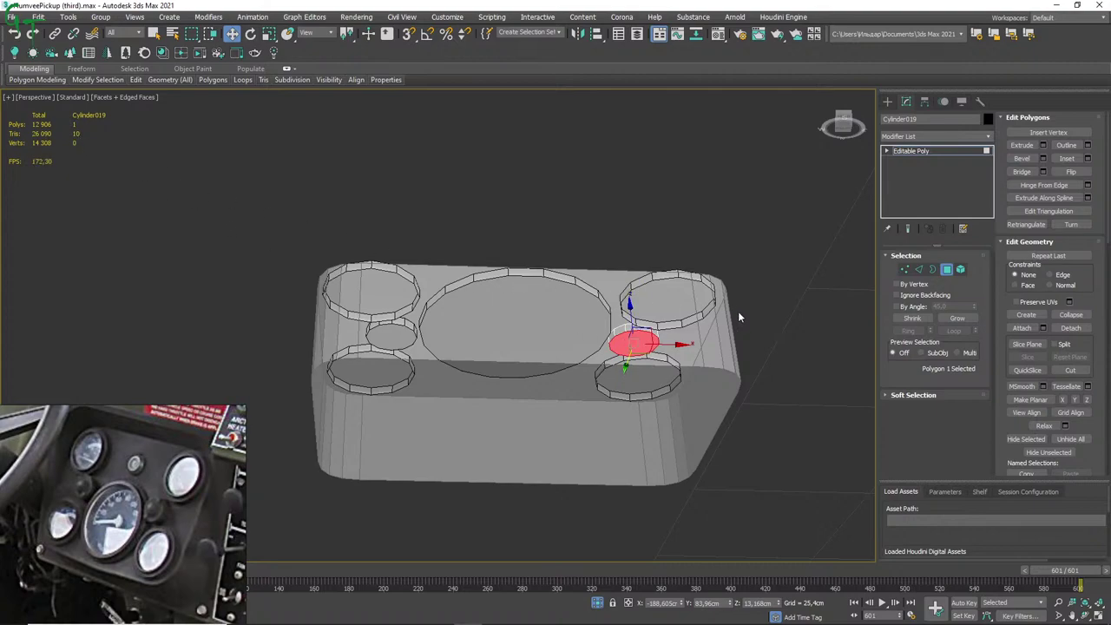
# Inset Cylinder019's top round face interactively, leaving a narrow rim around a smaller face.
pyautogui.press('Delete')
pyautogui.keyDown('alt'); pyautogui.moveTo(734, 312); pyautogui.dragTo(733, 417, button='middle'); pyautogui.keyUp('alt')
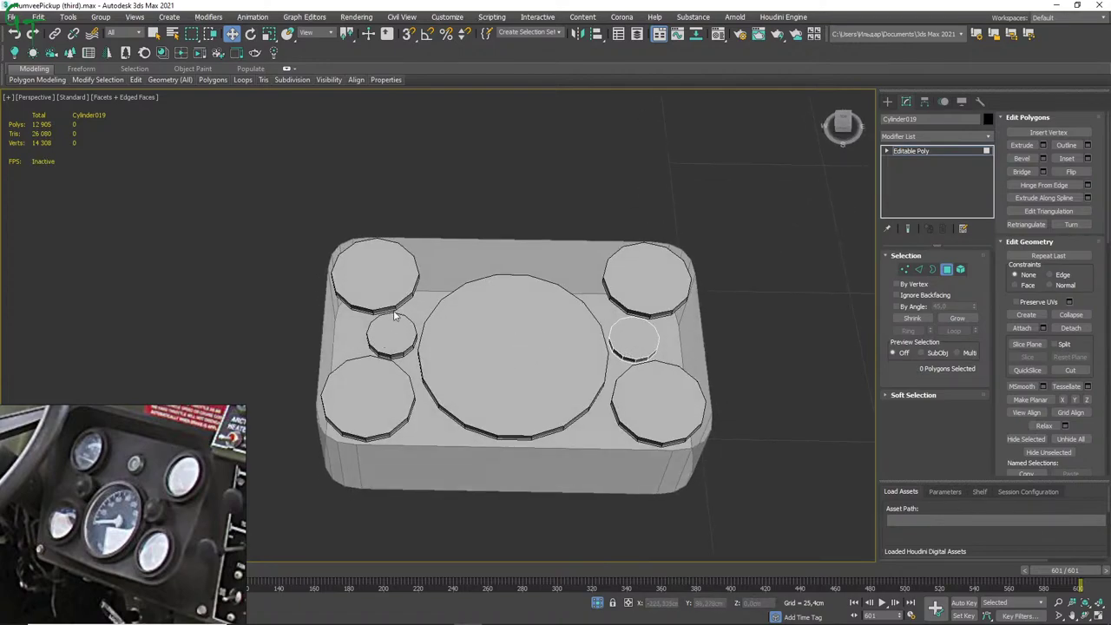
pyautogui.scroll(4, 630, 323)
pyautogui.click(646, 340)
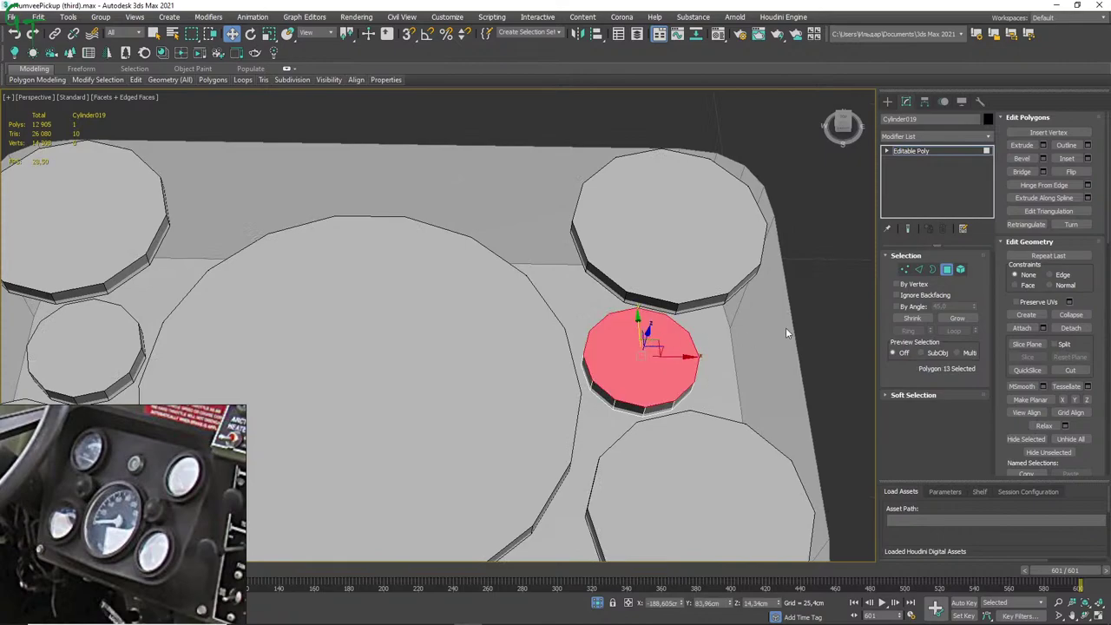
pyautogui.click(1043, 145)
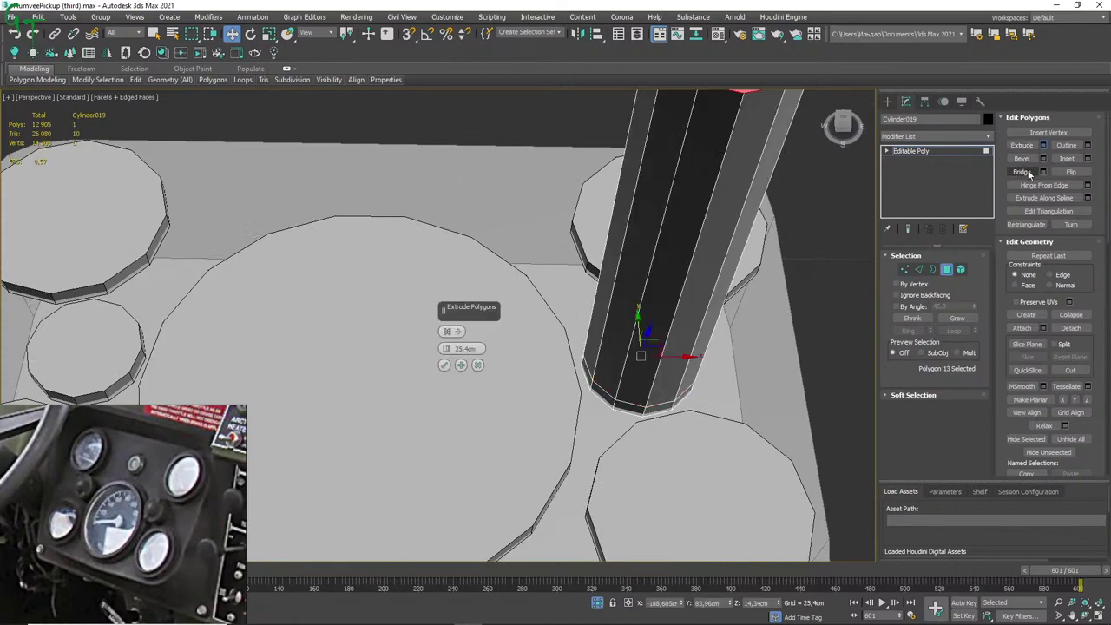
pyautogui.click(477, 364)
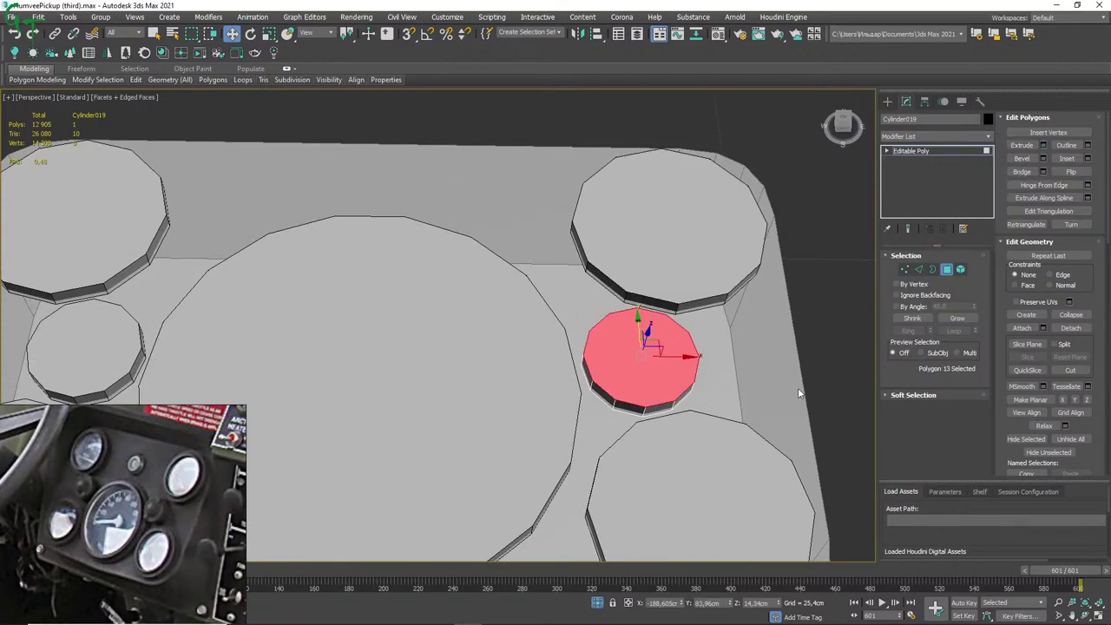
pyautogui.click(1088, 158)
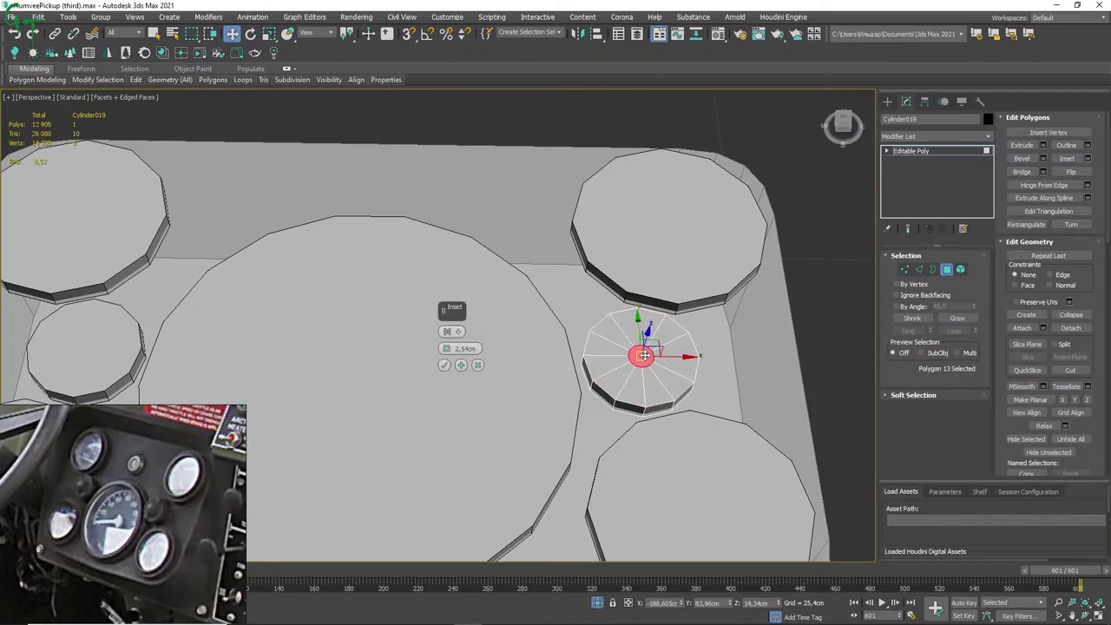
pyautogui.click(477, 365)
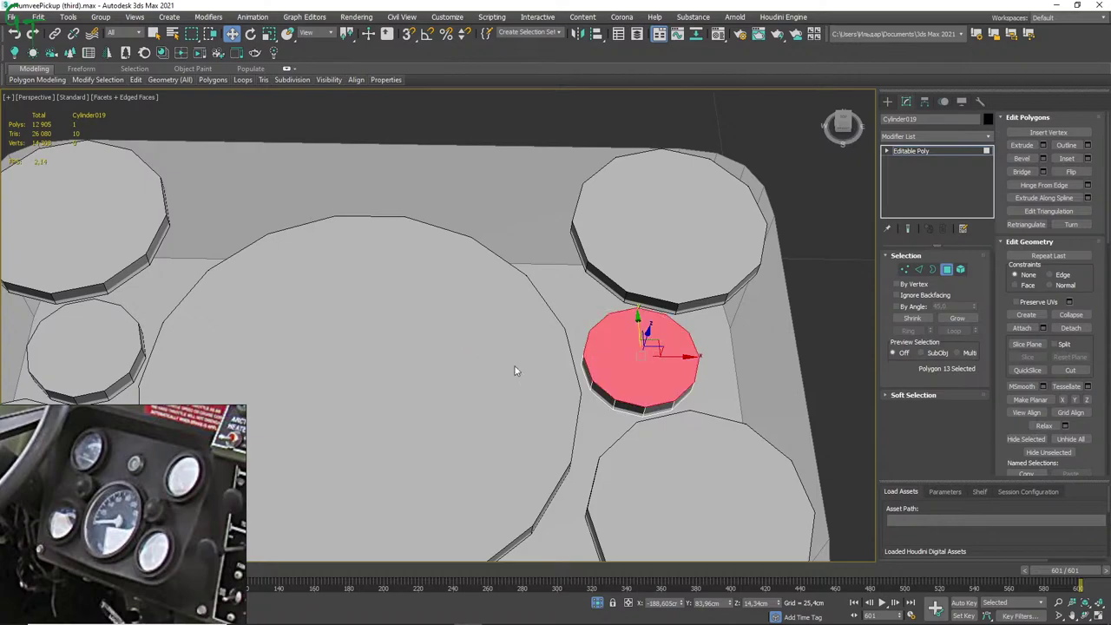
pyautogui.click(1066, 158)
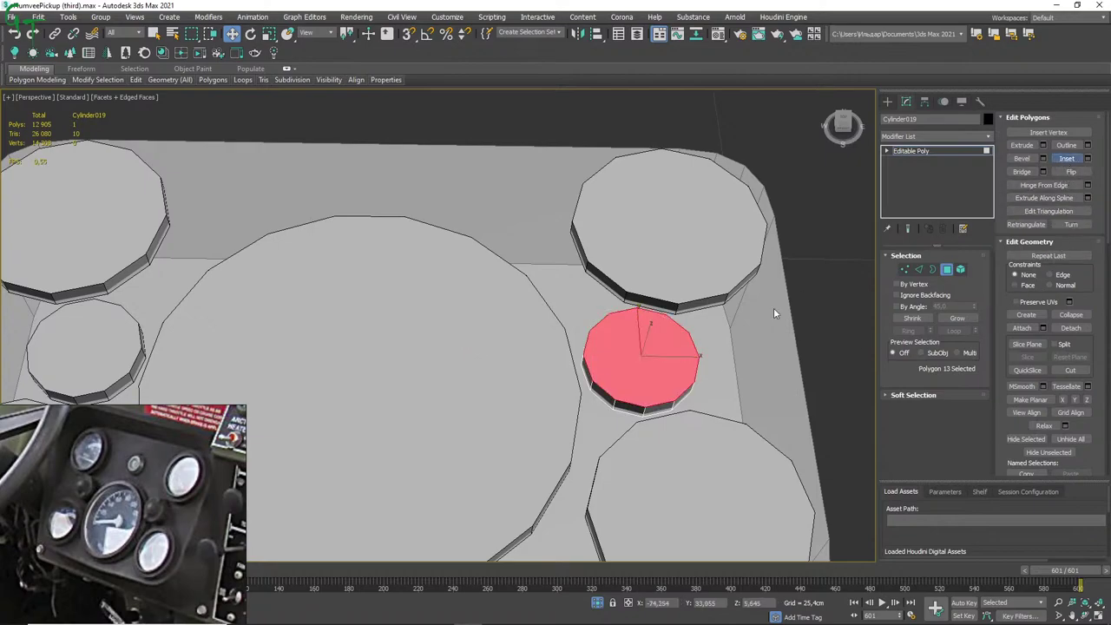
pyautogui.moveTo(647, 356); pyautogui.dragTo(649, 356)
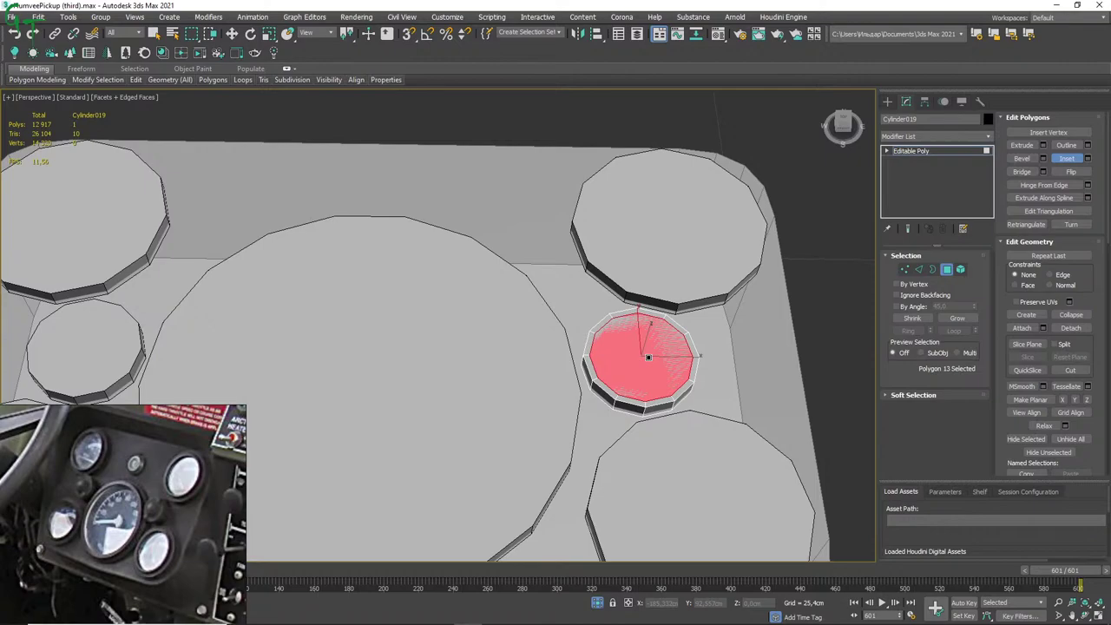
pyautogui.moveTo(649, 357); pyautogui.dragTo(649, 358)
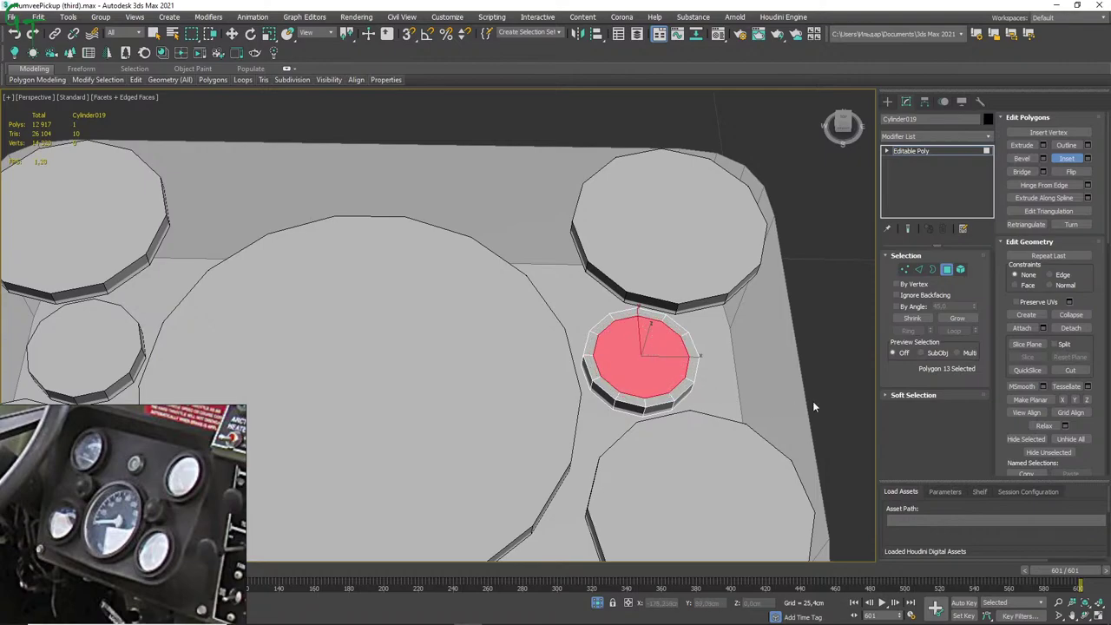
# Bevel the inset face up 1 cm with a slight inward outline.
pyautogui.click(1044, 160)
pyautogui.click(460, 349)
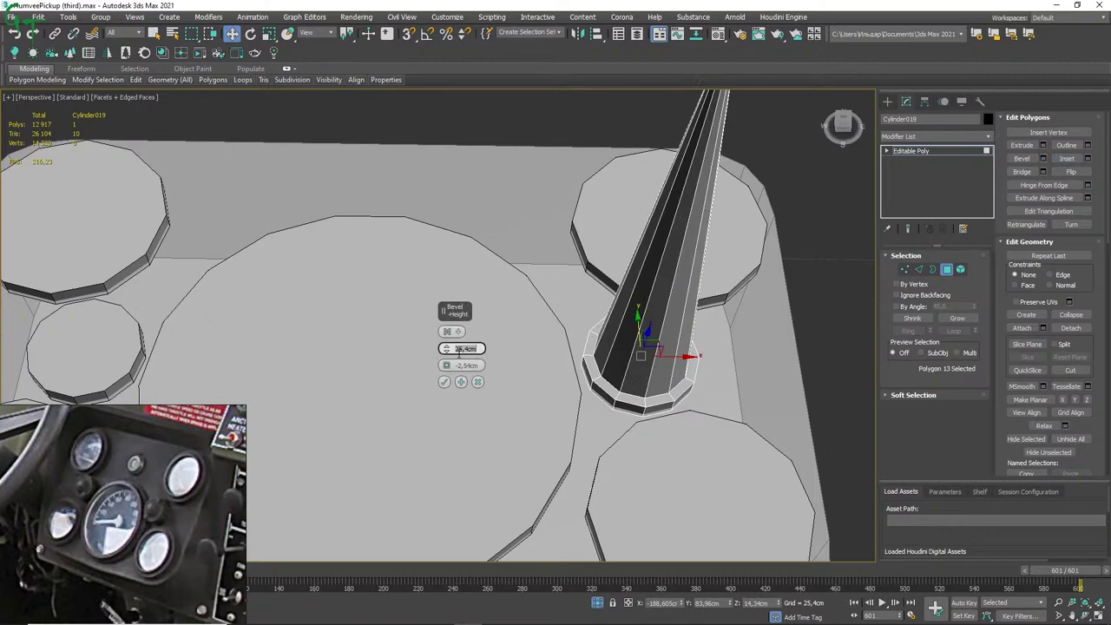
pyautogui.write('1')
pyautogui.press('Return')
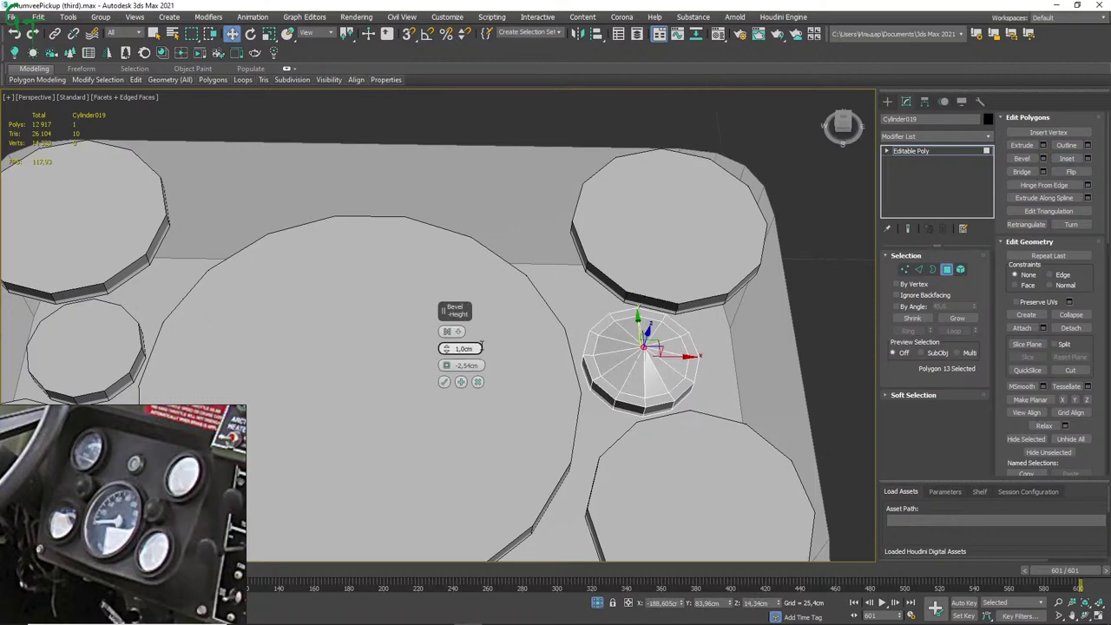
pyautogui.moveTo(447, 366); pyautogui.dragTo(450, 357)
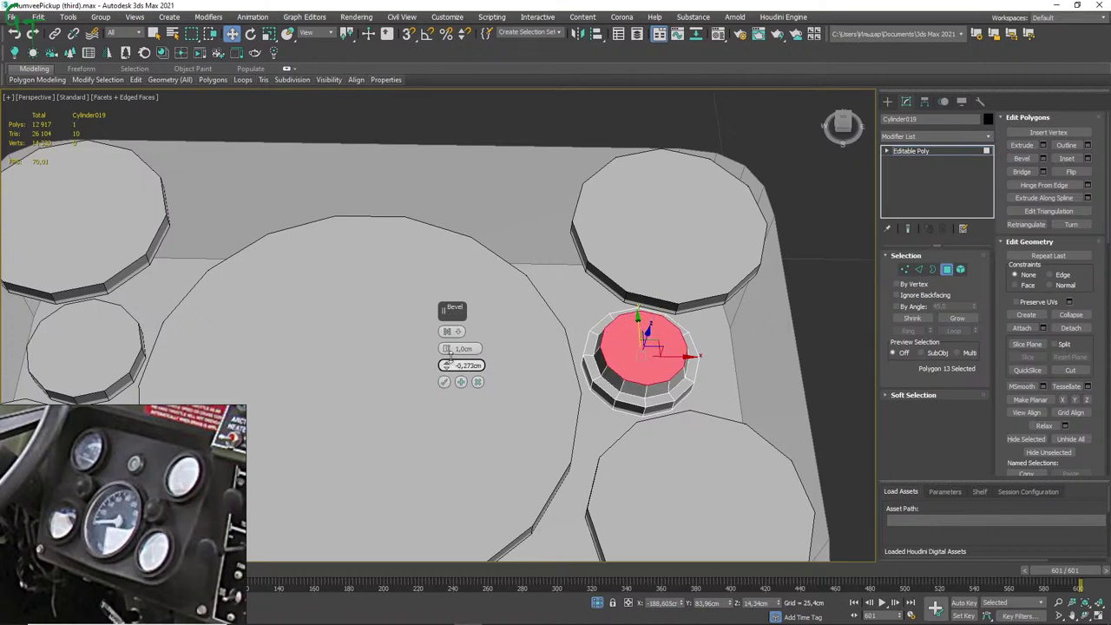
pyautogui.scroll(2, 673, 349)
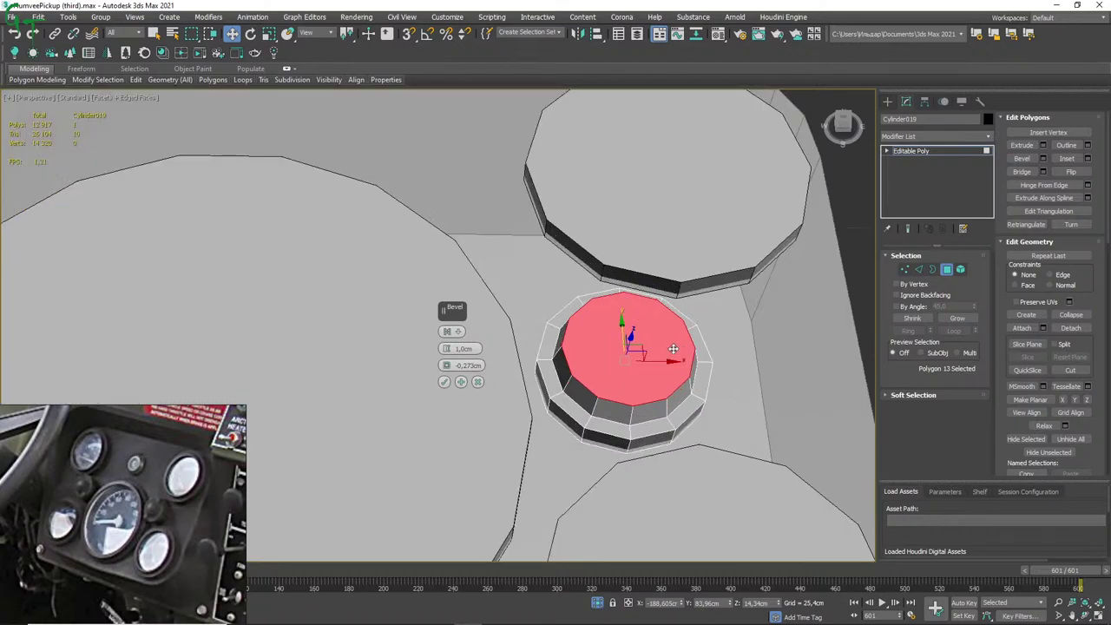
pyautogui.keyDown('alt'); pyautogui.moveTo(673, 348); pyautogui.dragTo(687, 297, button='middle'); pyautogui.keyUp('alt')
pyautogui.keyDown('alt'); pyautogui.moveTo(687, 294); pyautogui.dragTo(685, 298, button='middle'); pyautogui.keyUp('alt')
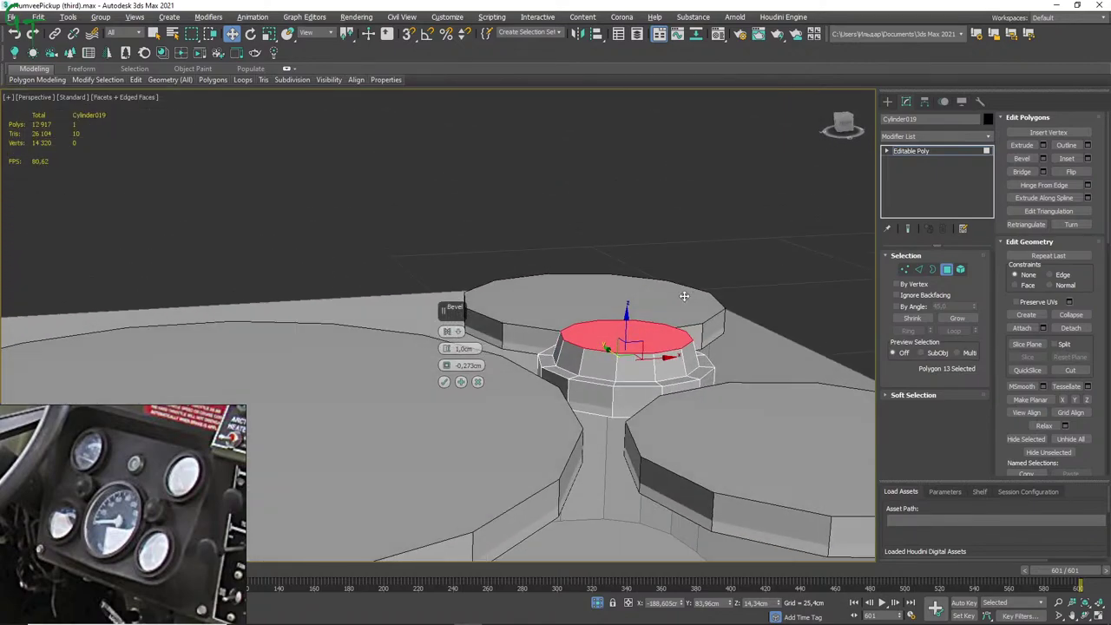
pyautogui.moveTo(436, 337)
pyautogui.keyDown('alt'); pyautogui.mouseDown(button='middle')
pyautogui.moveTo(579, 345)
pyautogui.moveTo(568, 351)
pyautogui.mouseUp(button='middle'); pyautogui.keyUp('alt')
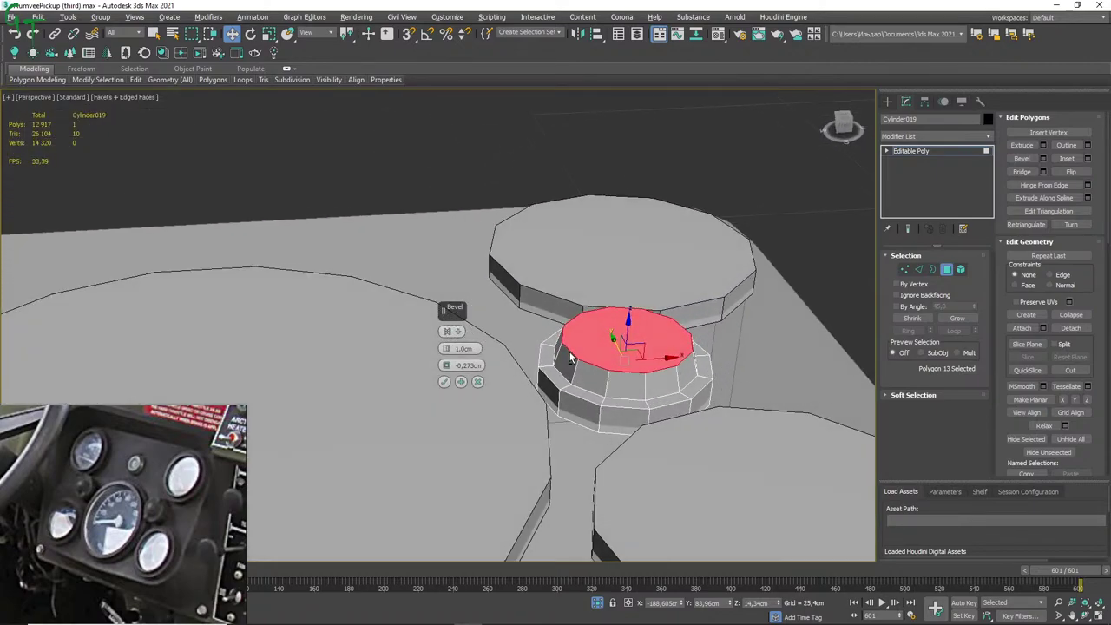
pyautogui.click(444, 384)
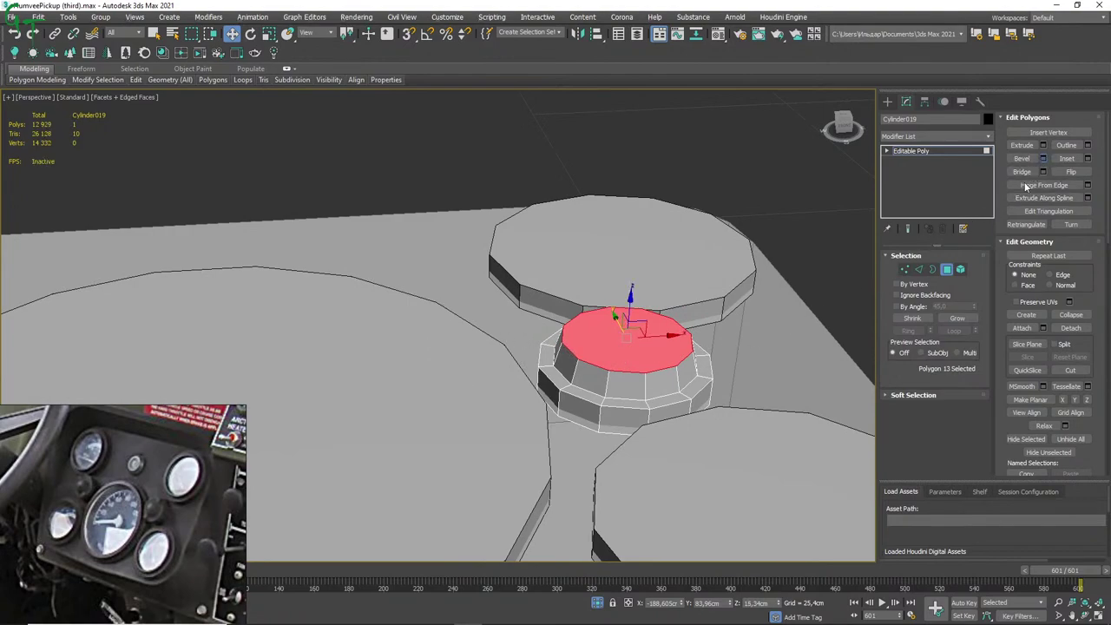
# Bevel the top again with 0.925 cm height and -1.002 cm outline to form the dome.
pyautogui.click(1043, 159)
pyautogui.moveTo(449, 353); pyautogui.dragTo(449, 367)
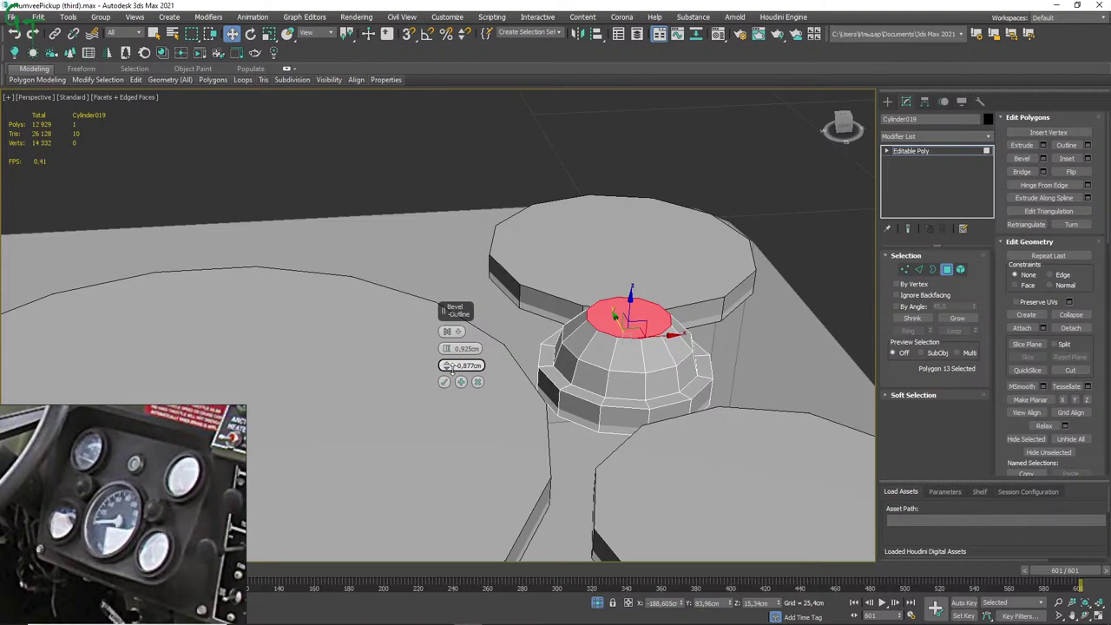
pyautogui.moveTo(448, 372); pyautogui.dragTo(448, 374)
pyautogui.moveTo(718, 333)
pyautogui.keyDown('alt'); pyautogui.mouseDown(button='middle')
pyautogui.moveTo(621, 299)
pyautogui.moveTo(666, 305)
pyautogui.mouseUp(button='middle'); pyautogui.keyUp('alt')
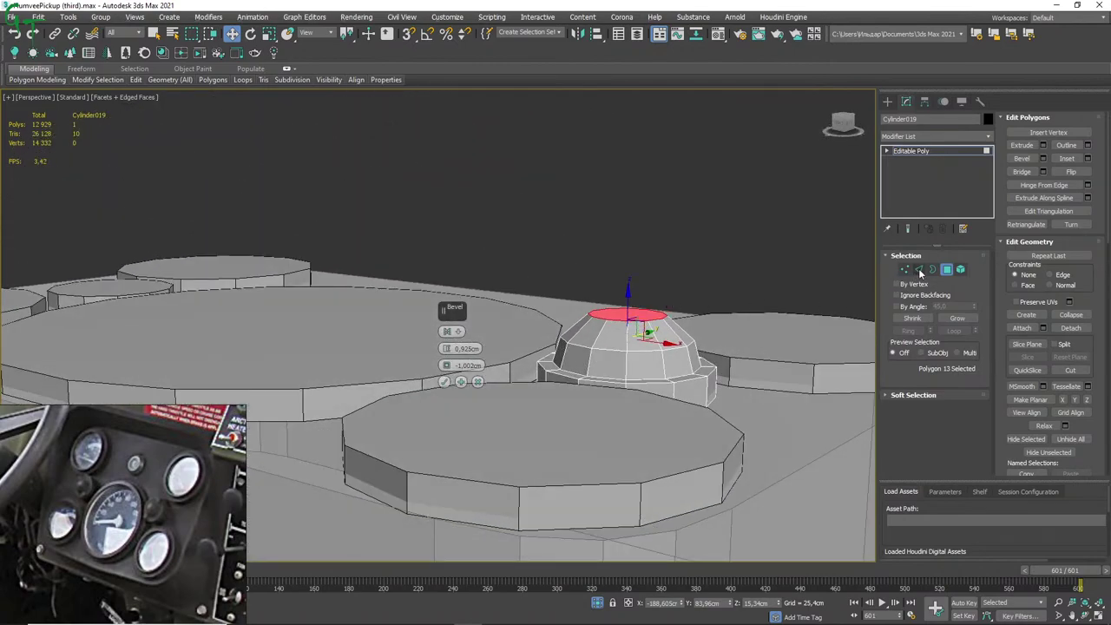
pyautogui.click(919, 269)
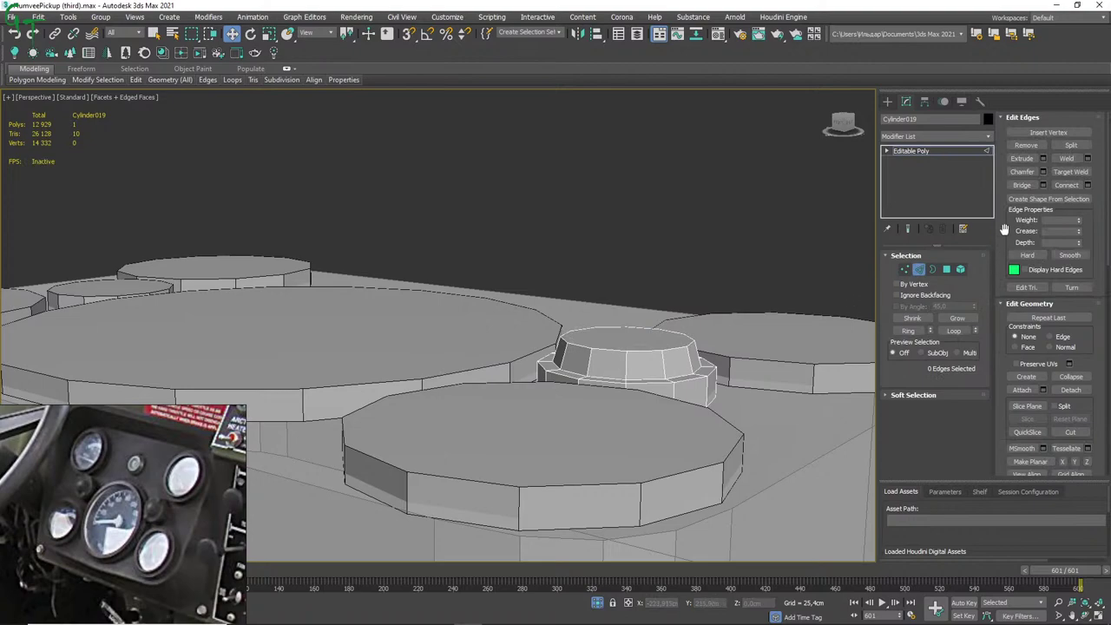
pyautogui.click(947, 270)
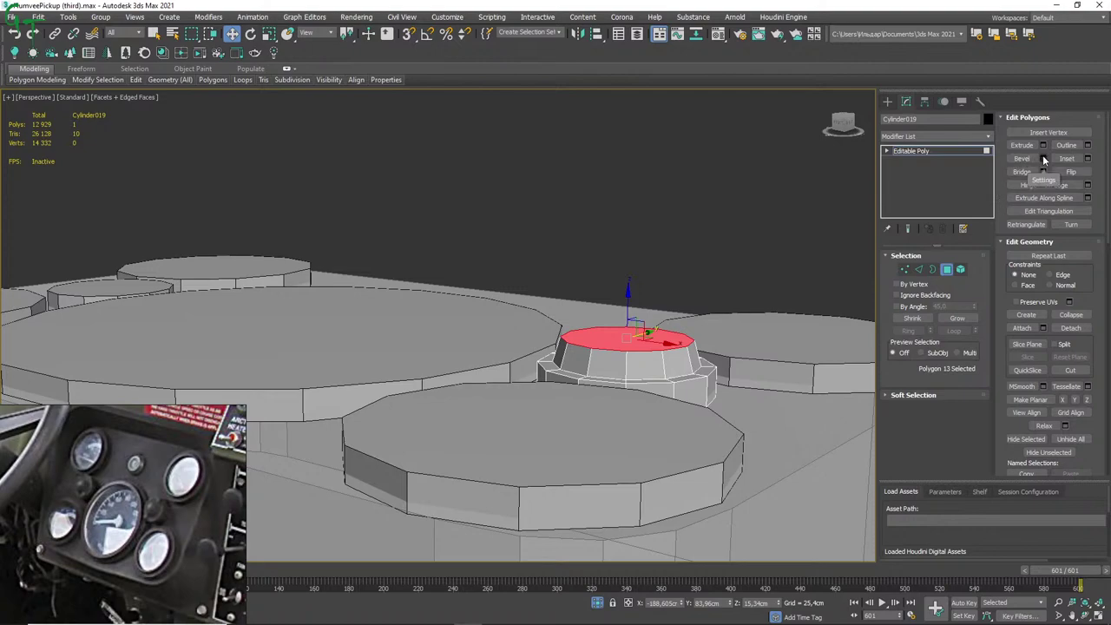
pyautogui.click(1042, 158)
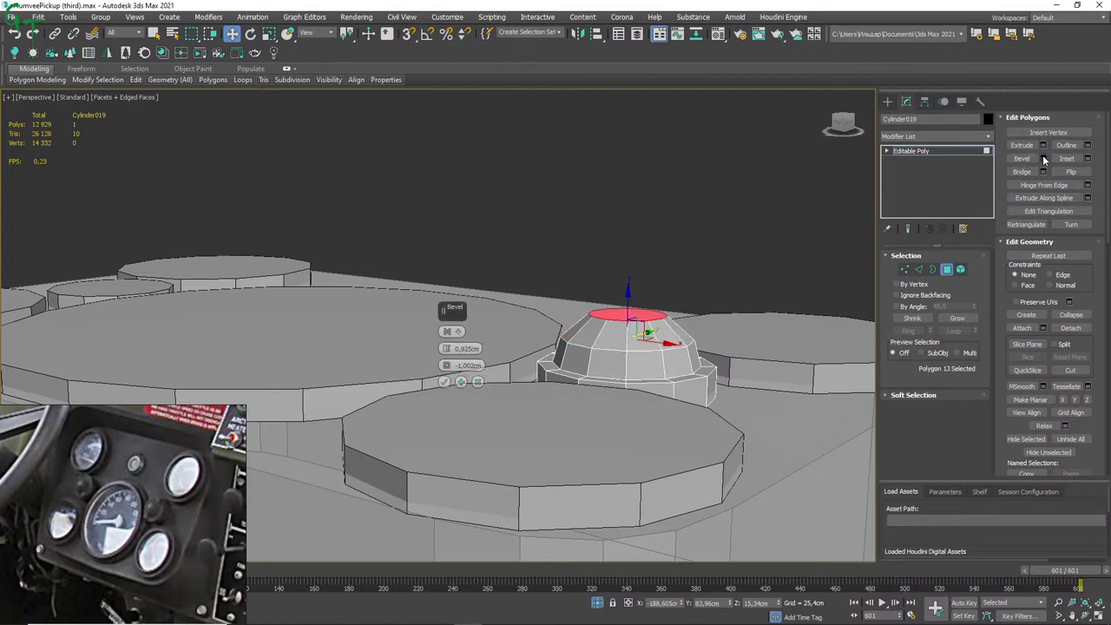
pyautogui.click(445, 382)
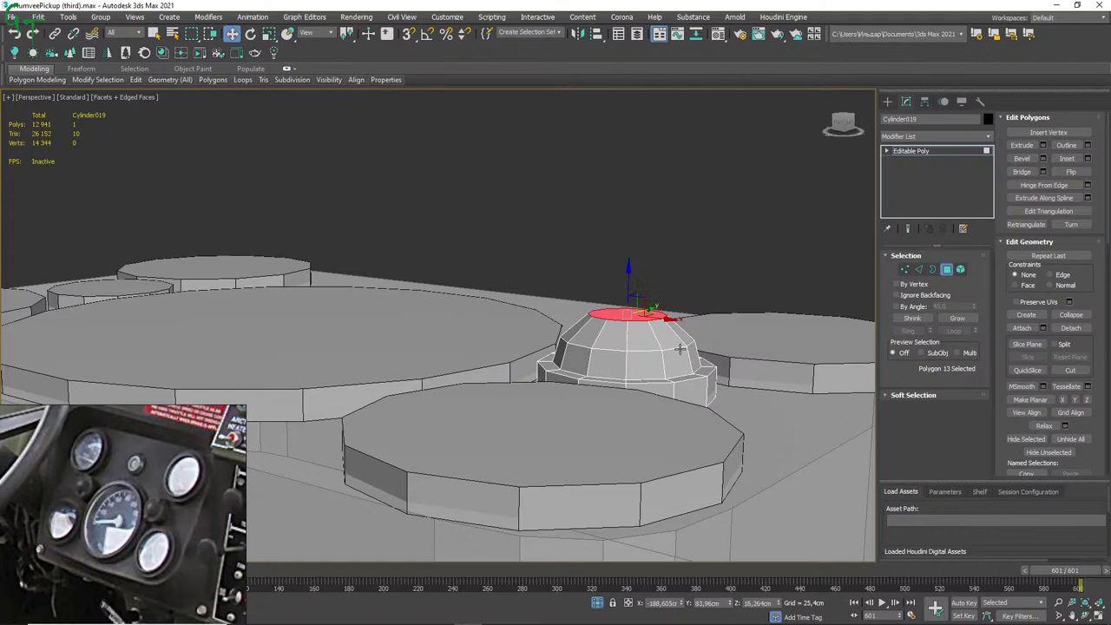
pyautogui.click(919, 269)
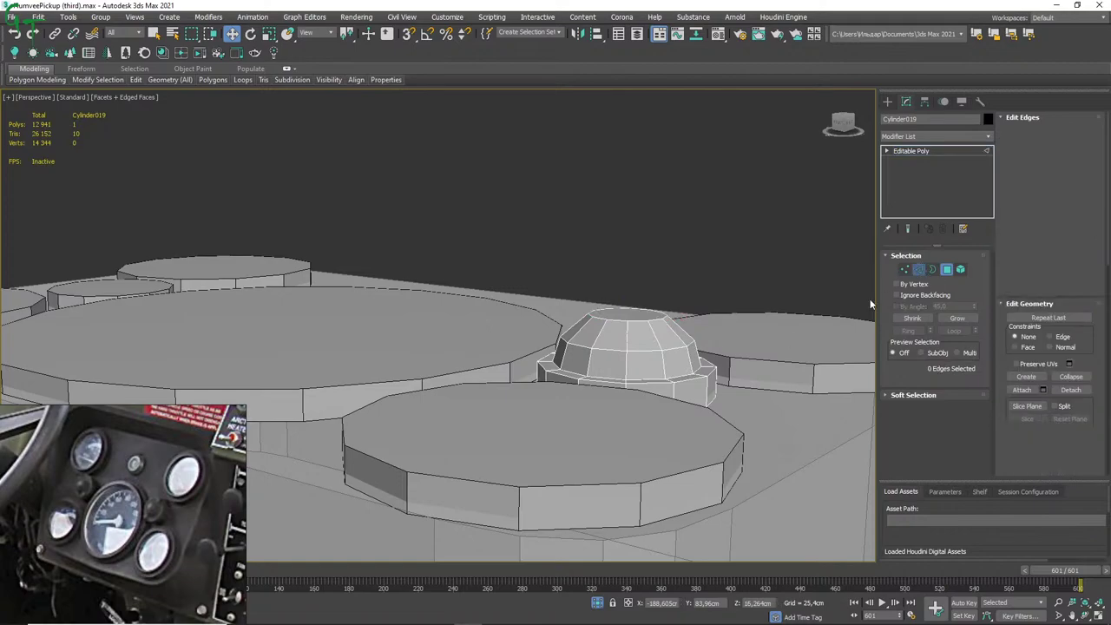
pyautogui.click(661, 349)
pyautogui.doubleClick(662, 351)
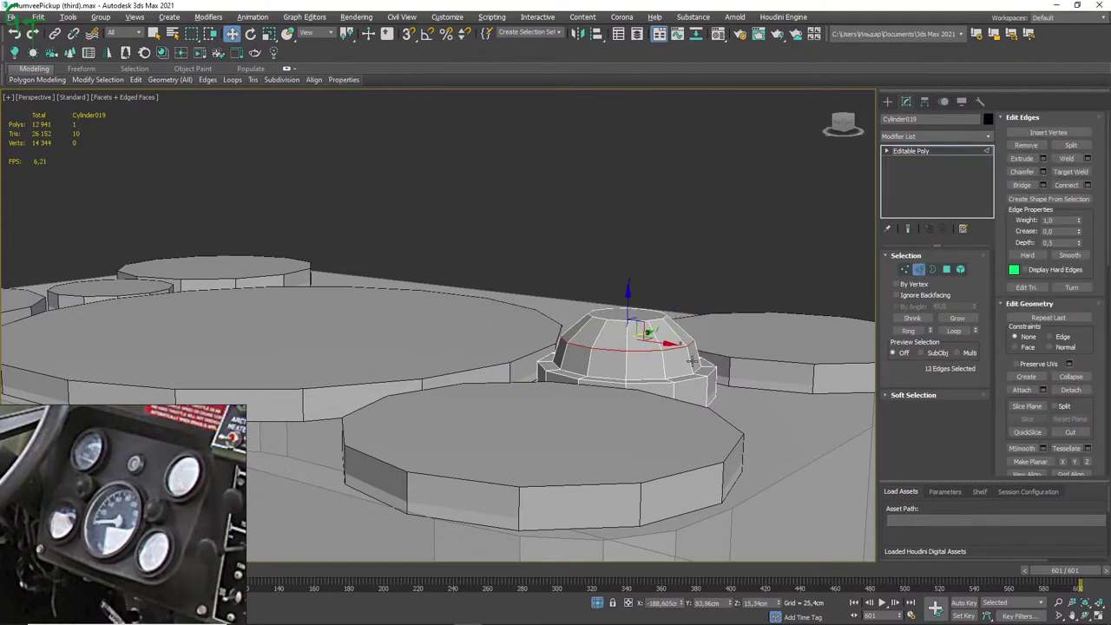
pyautogui.keyDown('alt'); pyautogui.moveTo(662, 351); pyautogui.dragTo(722, 387, button='middle'); pyautogui.keyUp('alt')
pyautogui.scroll(2, 653, 330)
pyautogui.scroll(2, 653, 330)
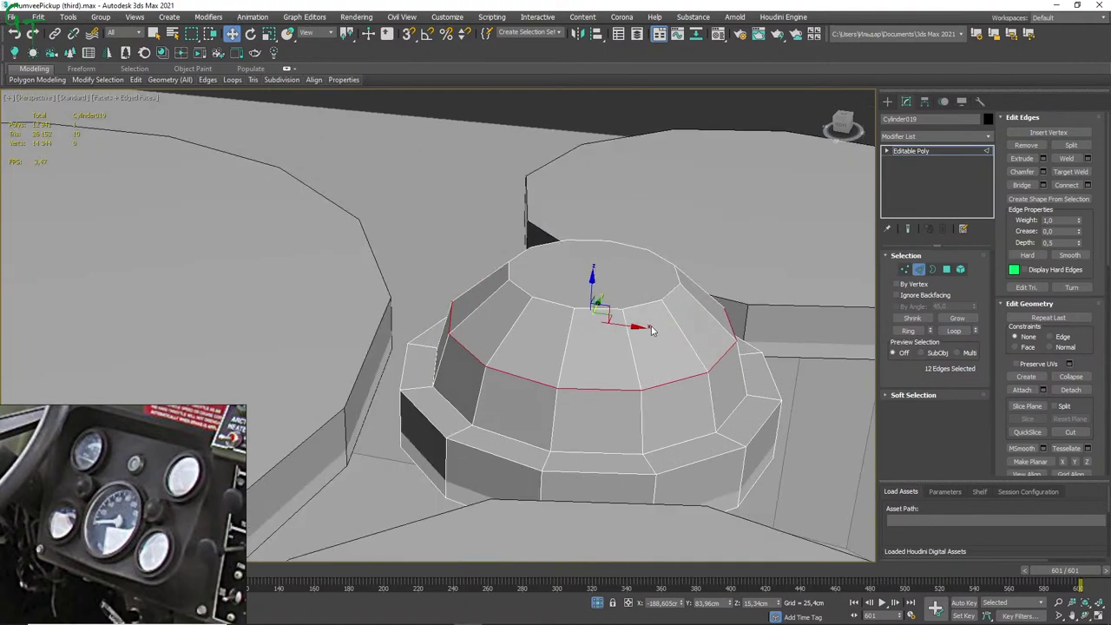
pyautogui.click(268, 33)
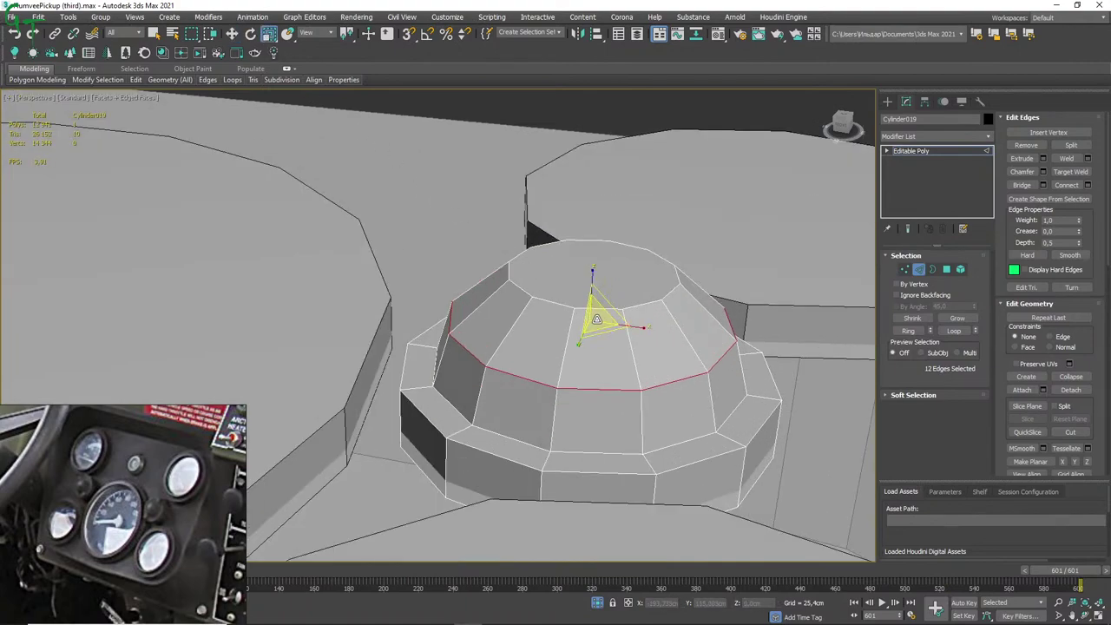
pyautogui.moveTo(597, 320); pyautogui.dragTo(600, 321)
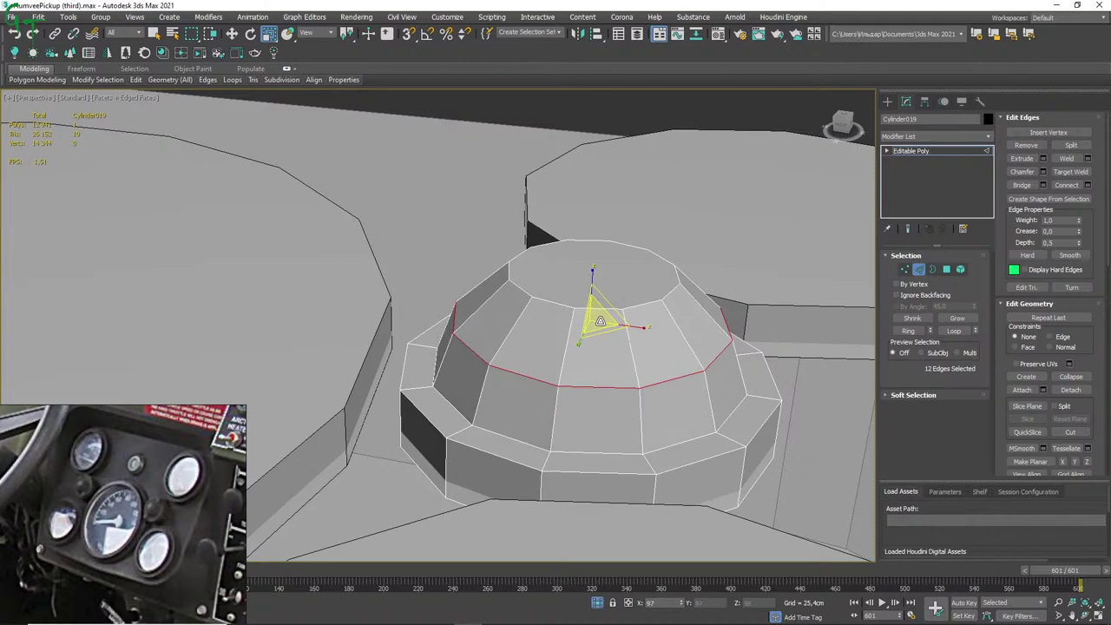
pyautogui.keyDown('alt'); pyautogui.moveTo(773, 323); pyautogui.dragTo(586, 279, button='middle'); pyautogui.keyUp('alt')
pyautogui.press('6')
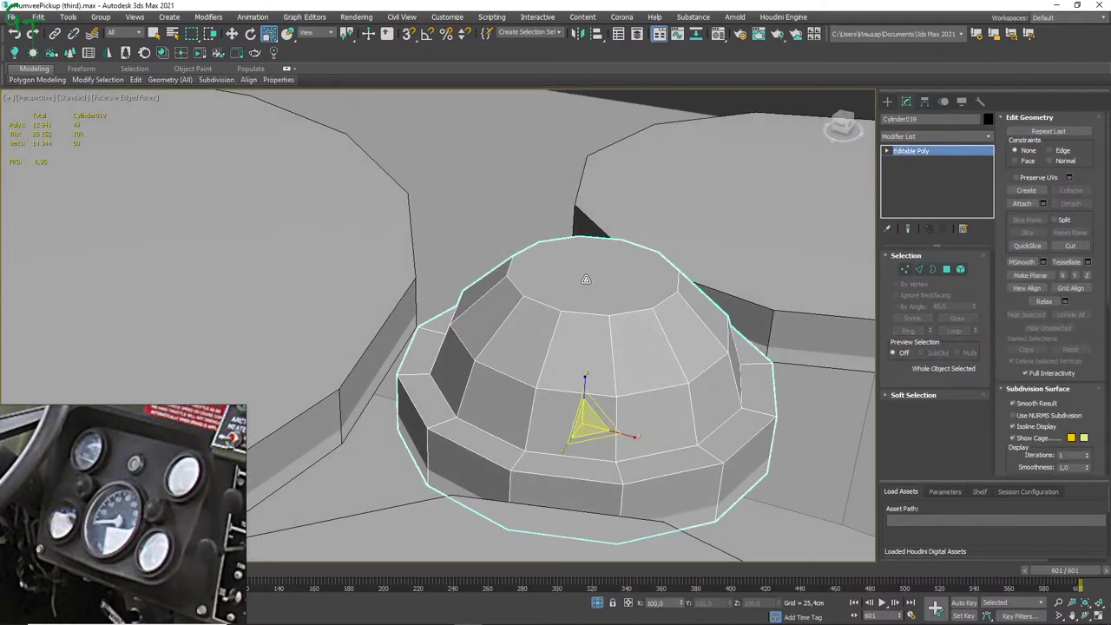
pyautogui.press('4')
pyautogui.click(588, 276)
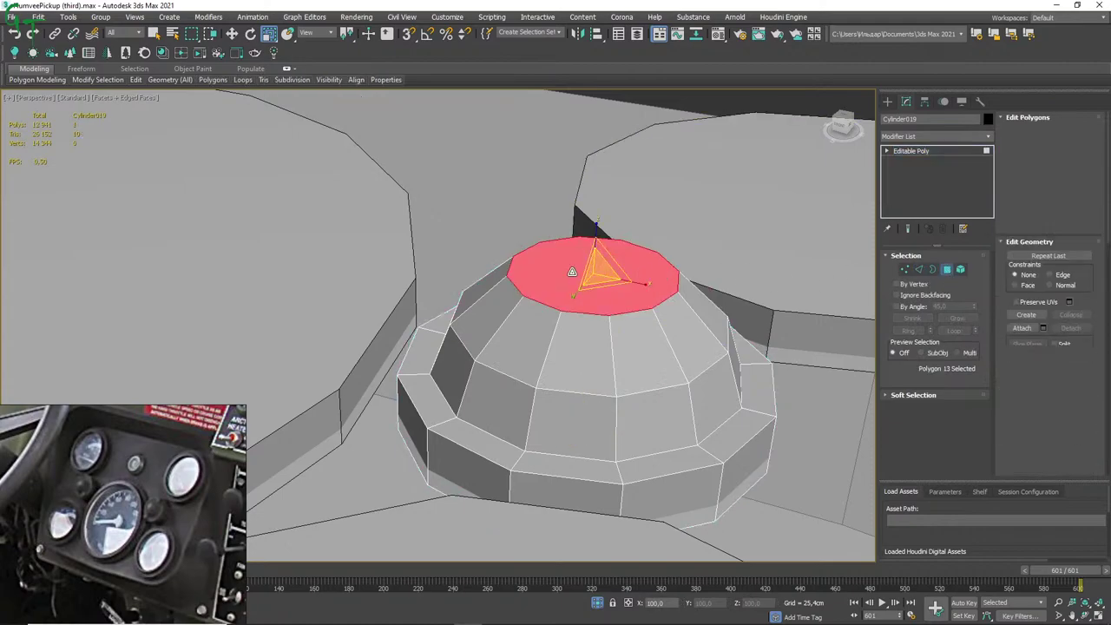
pyautogui.moveTo(598, 272); pyautogui.dragTo(598, 299)
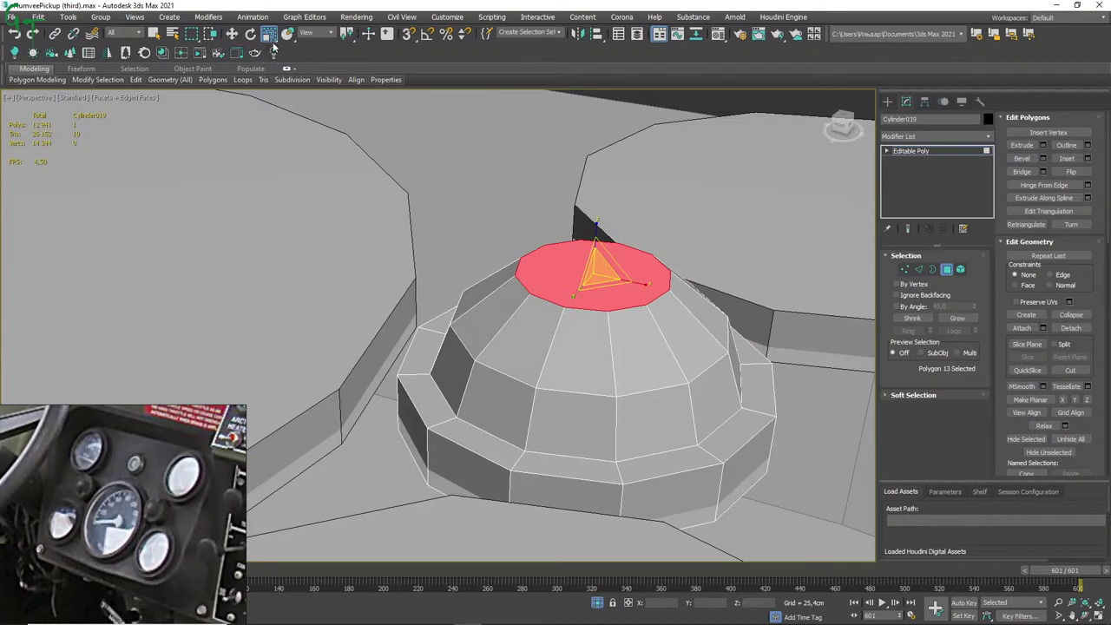
pyautogui.click(232, 33)
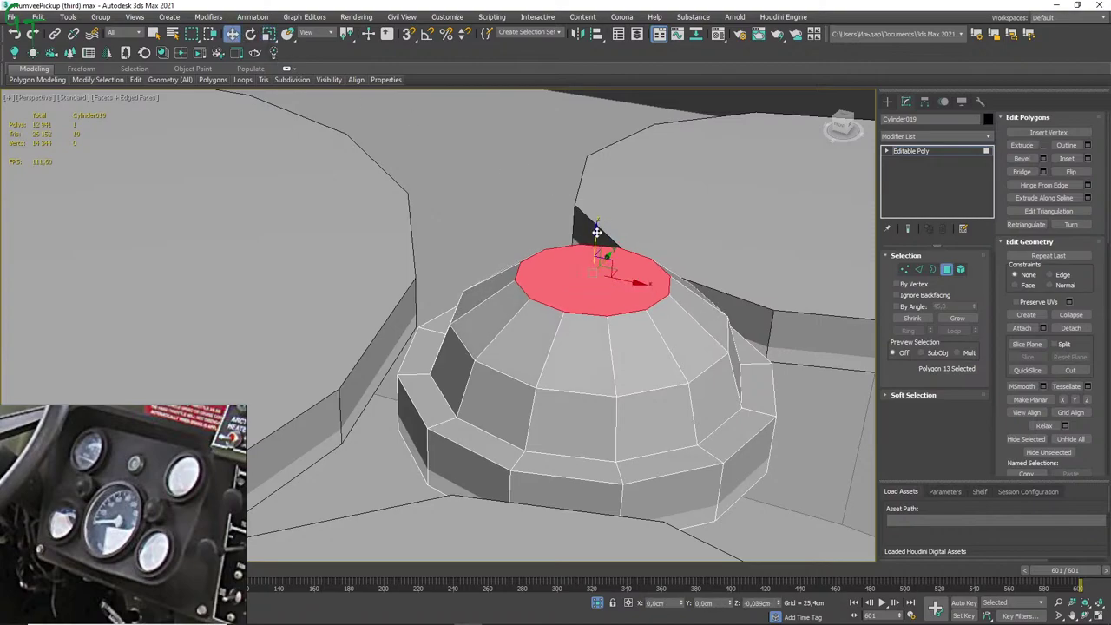
pyautogui.moveTo(673, 340)
pyautogui.keyDown('alt'); pyautogui.mouseDown(button='middle')
pyautogui.moveTo(704, 309)
pyautogui.moveTo(839, 359)
pyautogui.mouseUp(button='middle'); pyautogui.keyUp('alt')
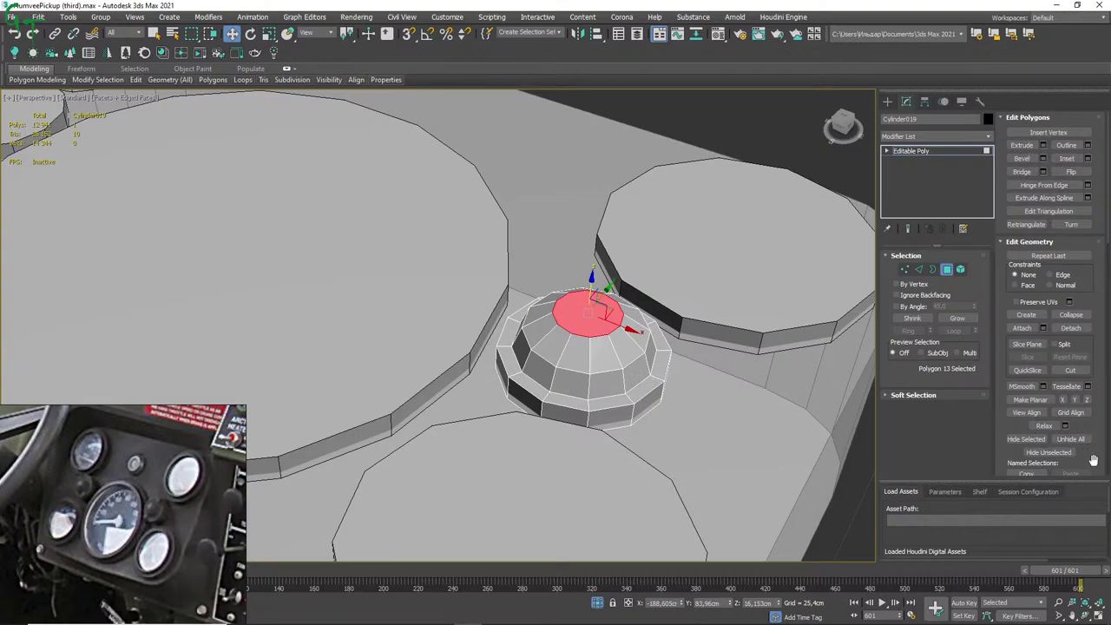
# Select the dome's top face and grow the selection over the whole dome.
pyautogui.scroll(-2, 1093, 460)
pyautogui.scroll(-3, 1093, 459)
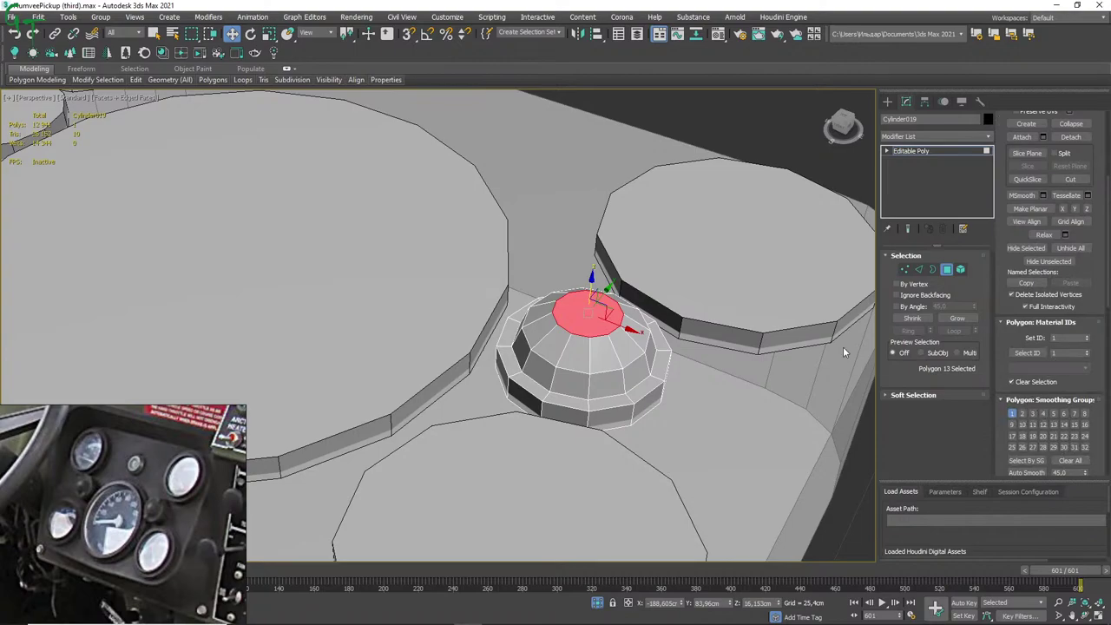
pyautogui.click(608, 352)
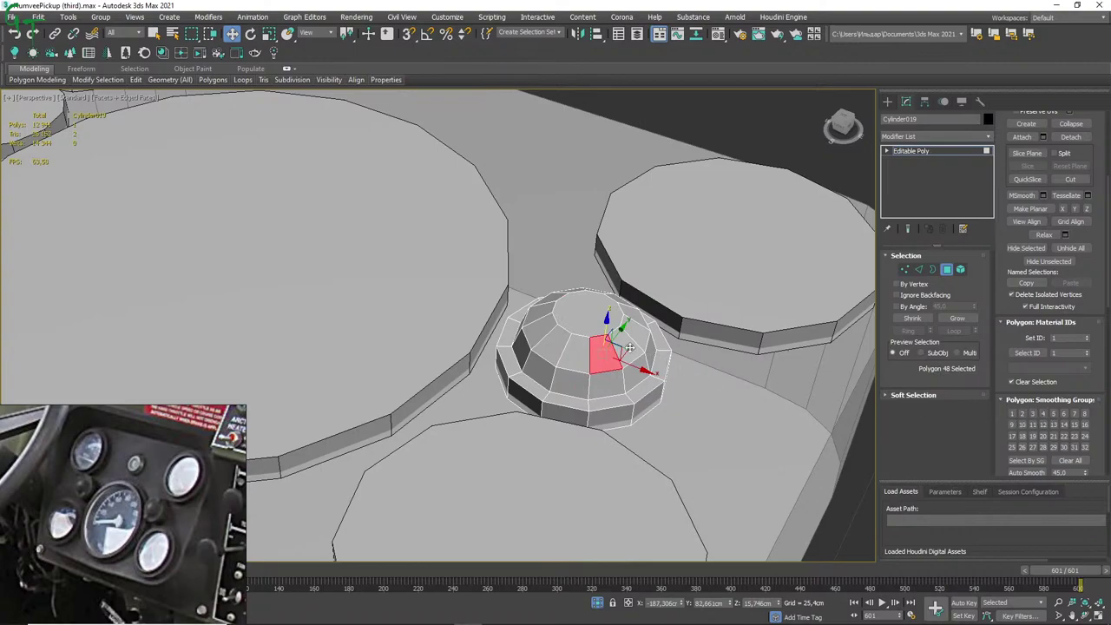
pyautogui.click(575, 323)
pyautogui.scroll(3, 1063, 348)
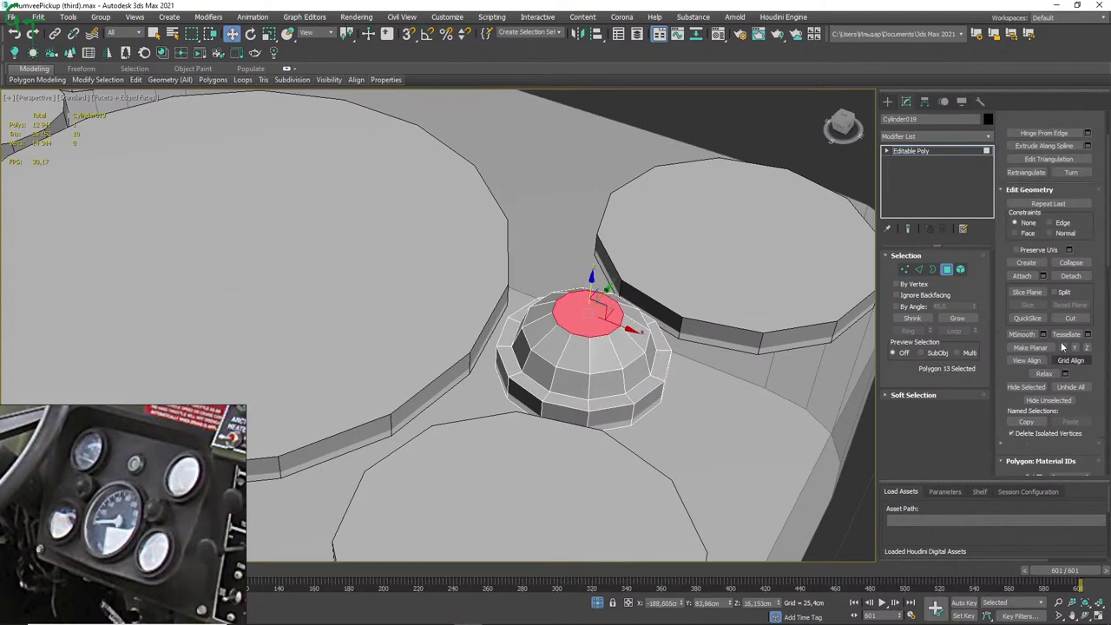
pyautogui.scroll(2, 1063, 347)
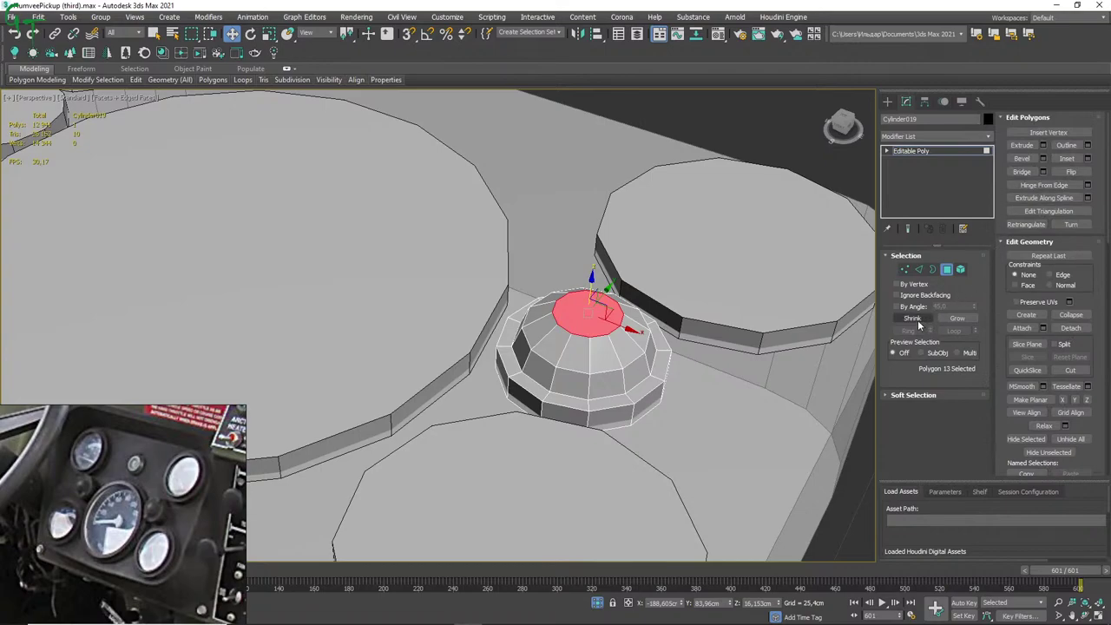
pyautogui.click(950, 318)
pyautogui.click(951, 319)
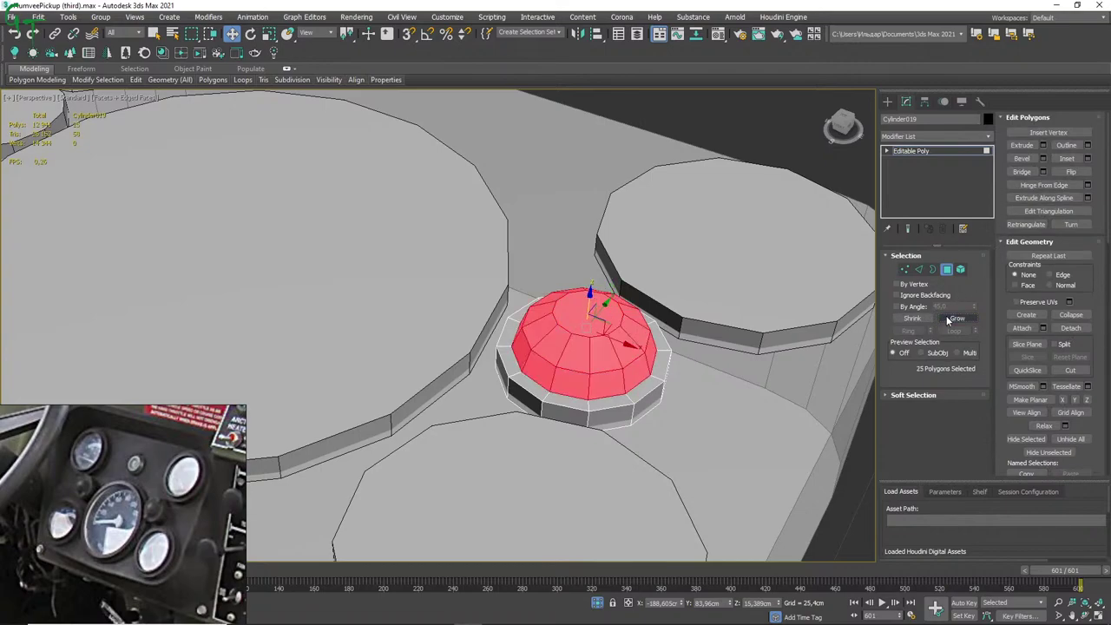
# Select the knob's upper ring faces and assign smoothing group 2.
pyautogui.scroll(-4, 1077, 390)
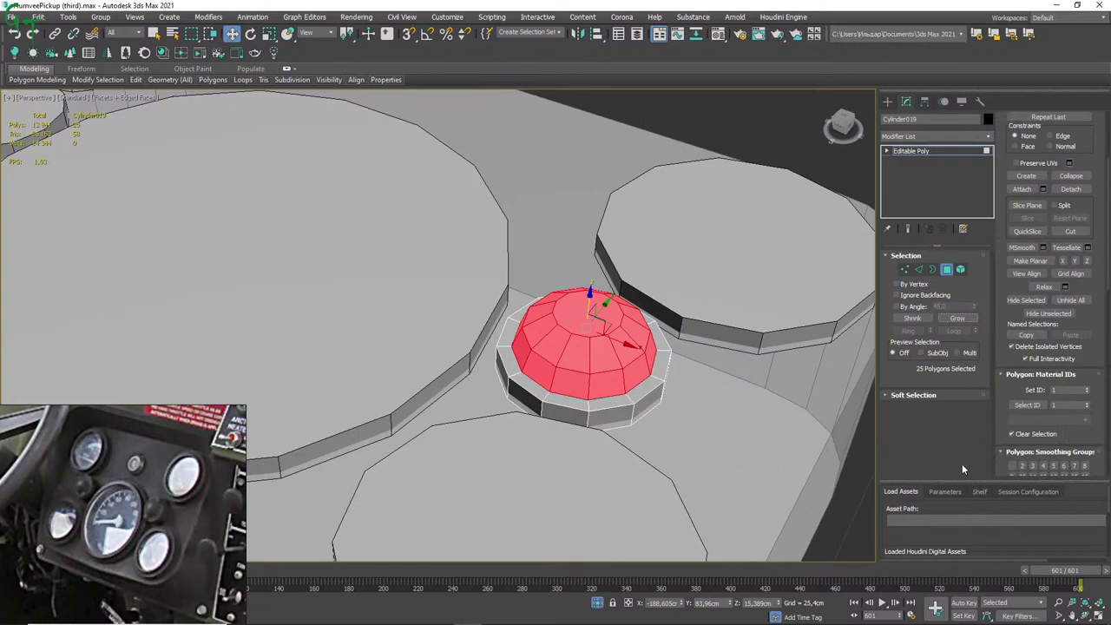
pyautogui.scroll(-2, 1040, 455)
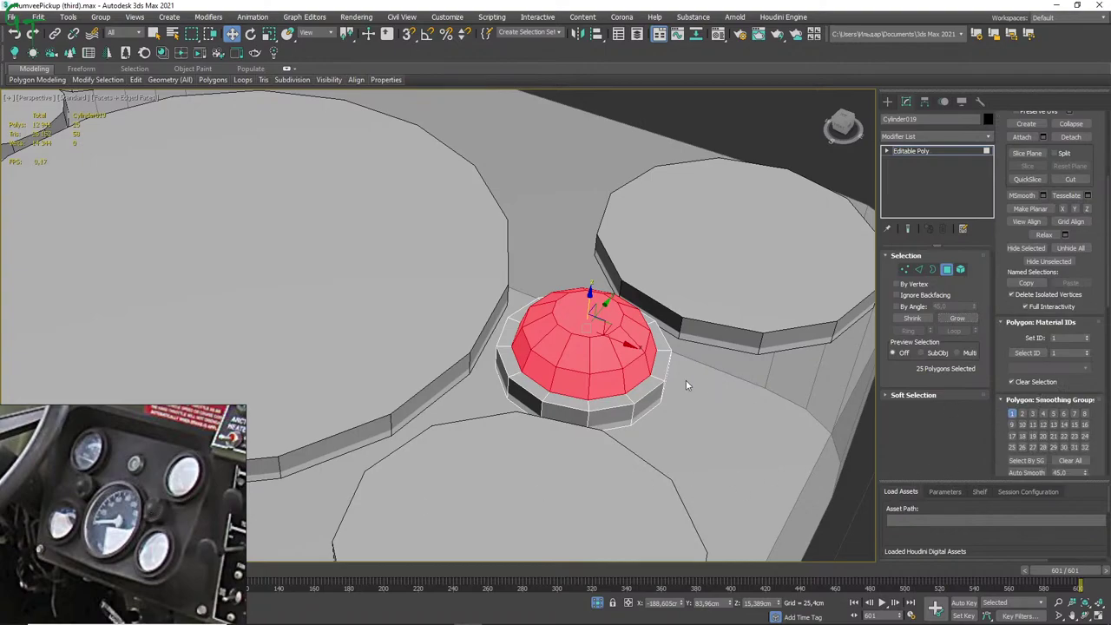
pyautogui.click(641, 390)
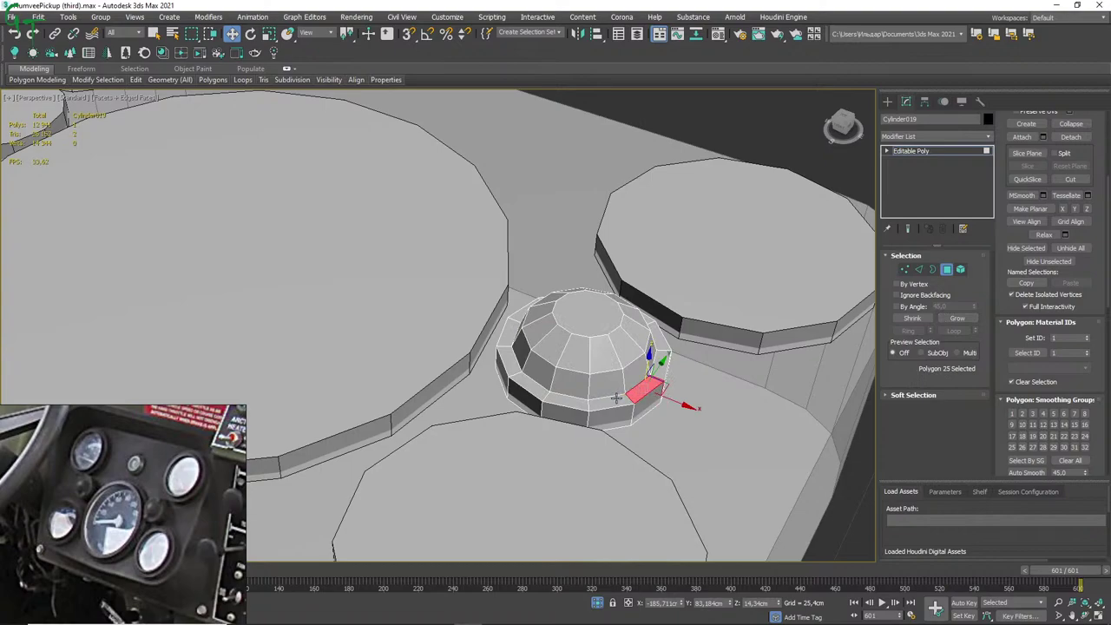
pyautogui.keyDown('shift'); pyautogui.click(620, 396); pyautogui.keyUp('shift')
pyautogui.click(1023, 414)
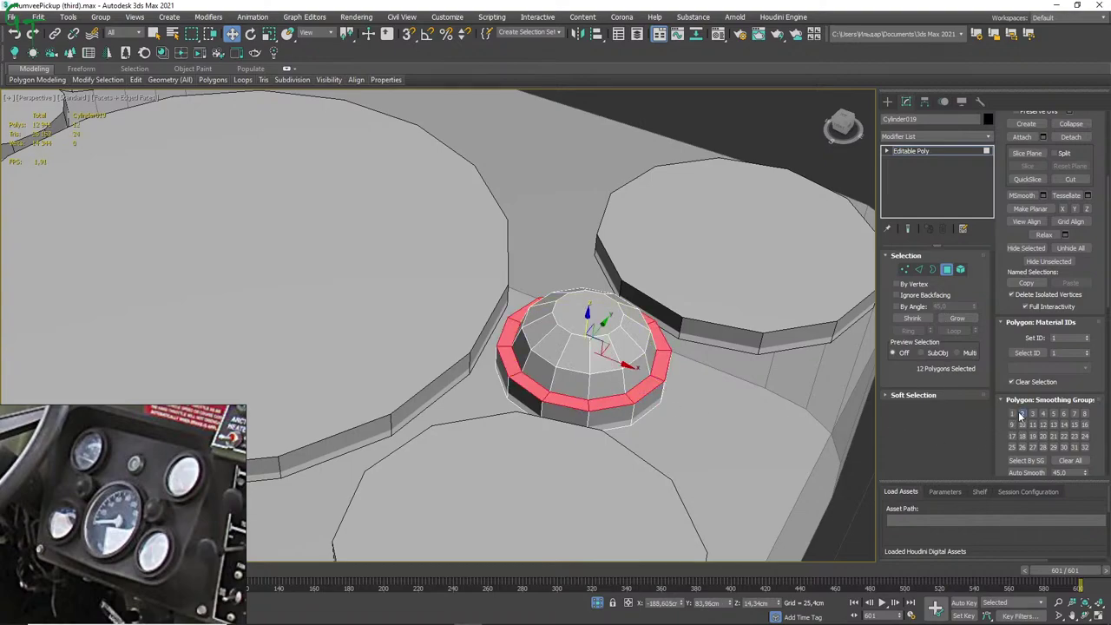
# Select the 12-face lower band, clear its old group, and assign smoothing group 3.
pyautogui.click(599, 419)
pyautogui.keyDown('shift'); pyautogui.click(580, 417); pyautogui.keyUp('shift')
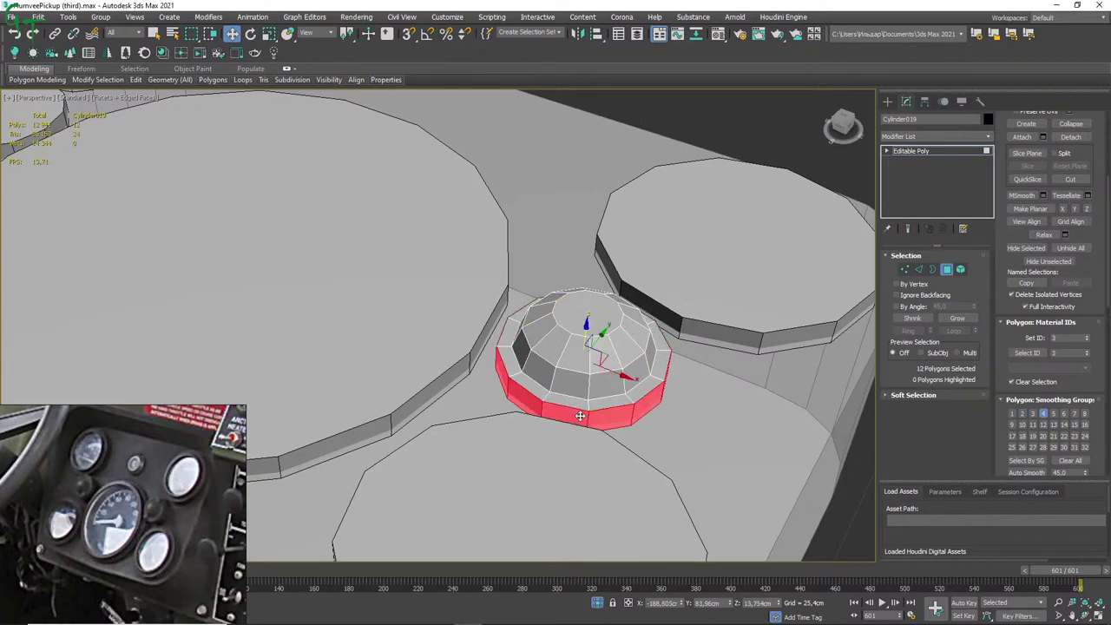
pyautogui.click(1042, 416)
pyautogui.click(1033, 414)
# Exit face editing and select the plain Cylinder020 left of the central gauge for removal.
pyautogui.click(946, 269)
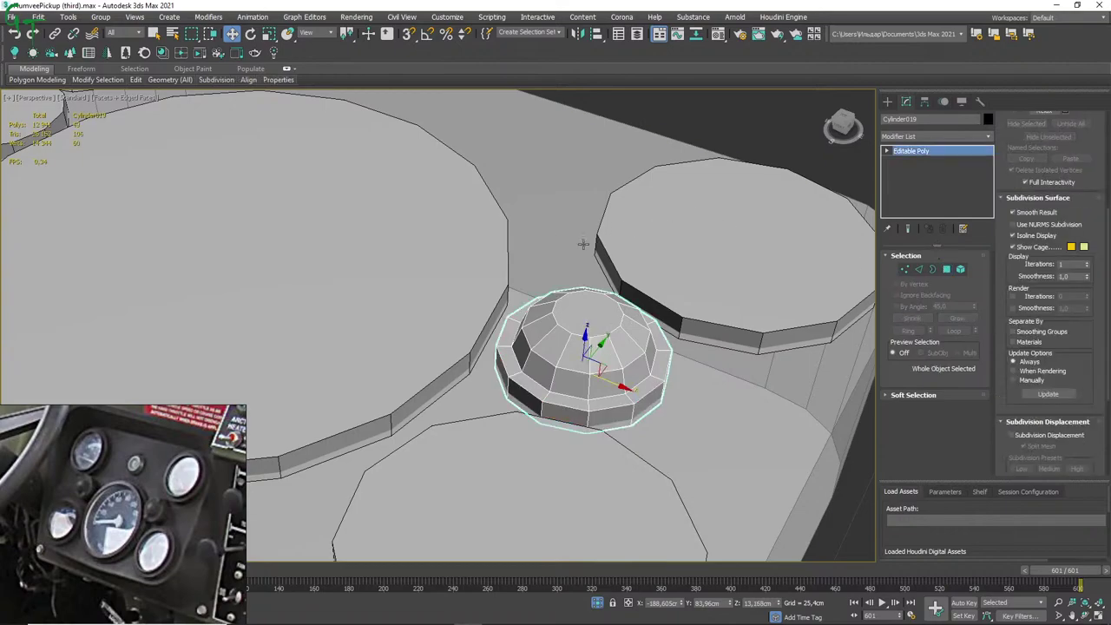
pyautogui.scroll(-2, 588, 243)
pyautogui.scroll(-4, 700, 243)
pyautogui.keyDown('alt'); pyautogui.moveTo(579, 242); pyautogui.dragTo(411, 248, button='middle'); pyautogui.keyUp('alt')
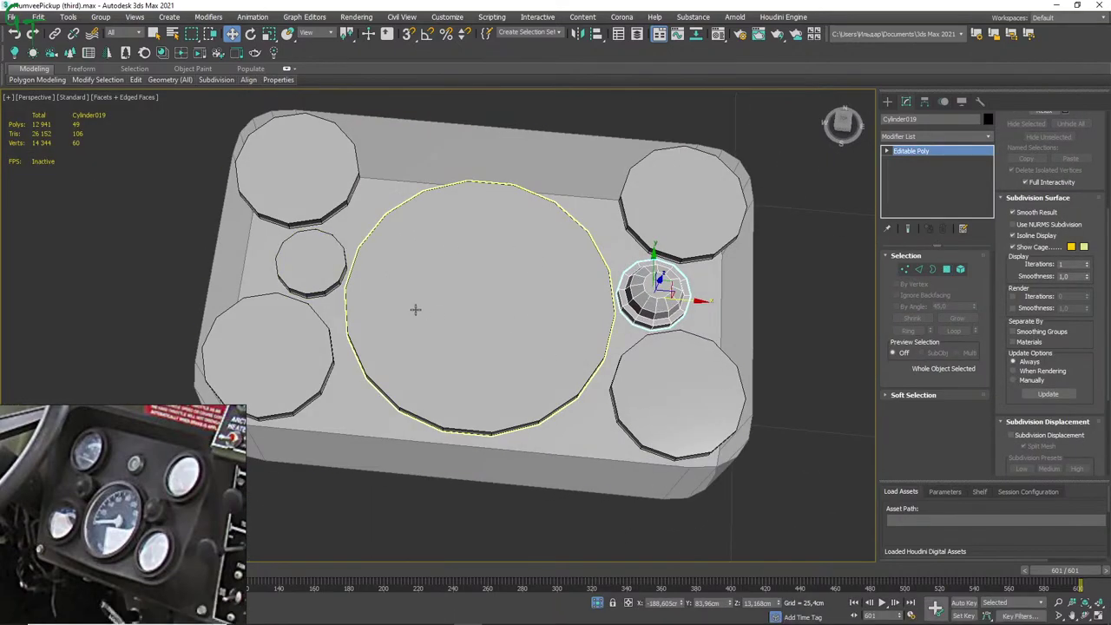
pyautogui.click(313, 261)
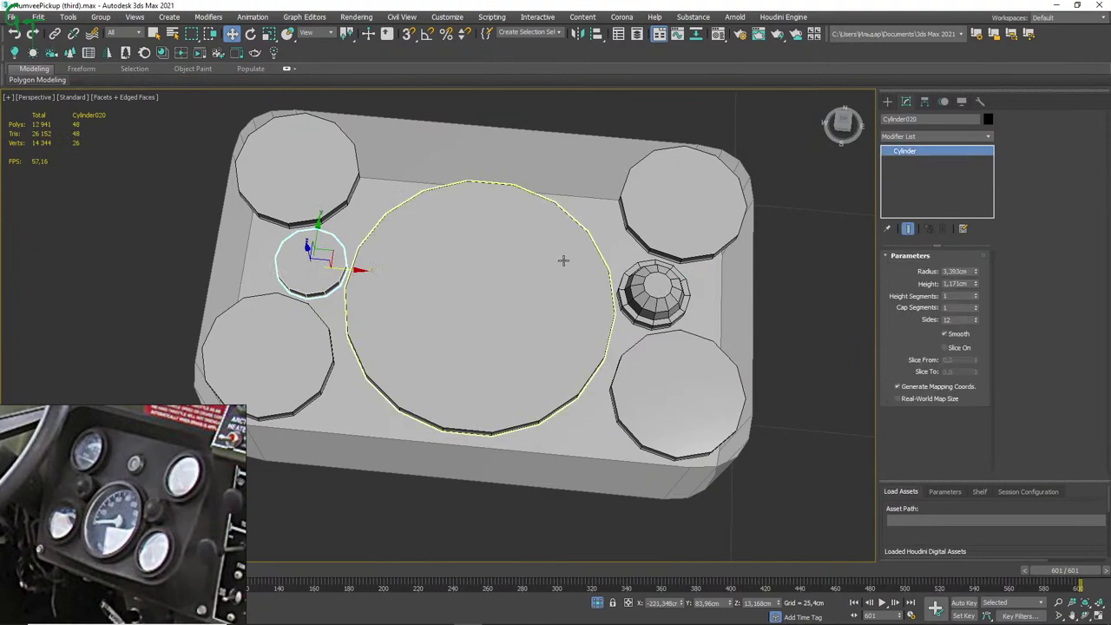
# Clone the domed knob Cylinder019 into place left of the central gauge.
pyautogui.click(656, 295)
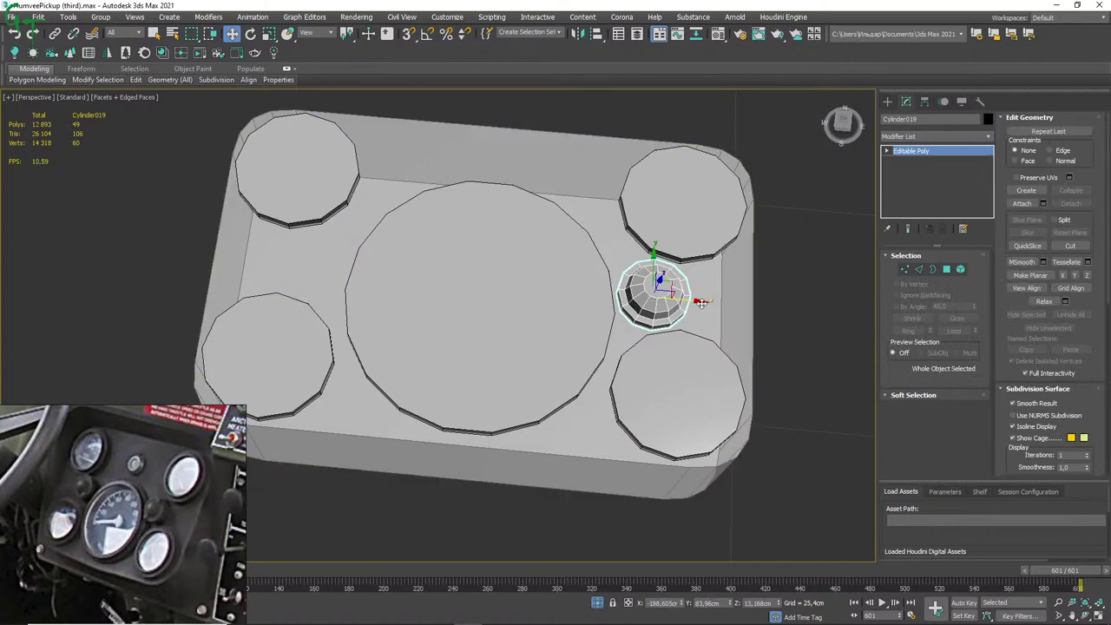
pyautogui.keyDown('shift'); pyautogui.moveTo(700, 300); pyautogui.dragTo(361, 274); pyautogui.keyUp('shift')
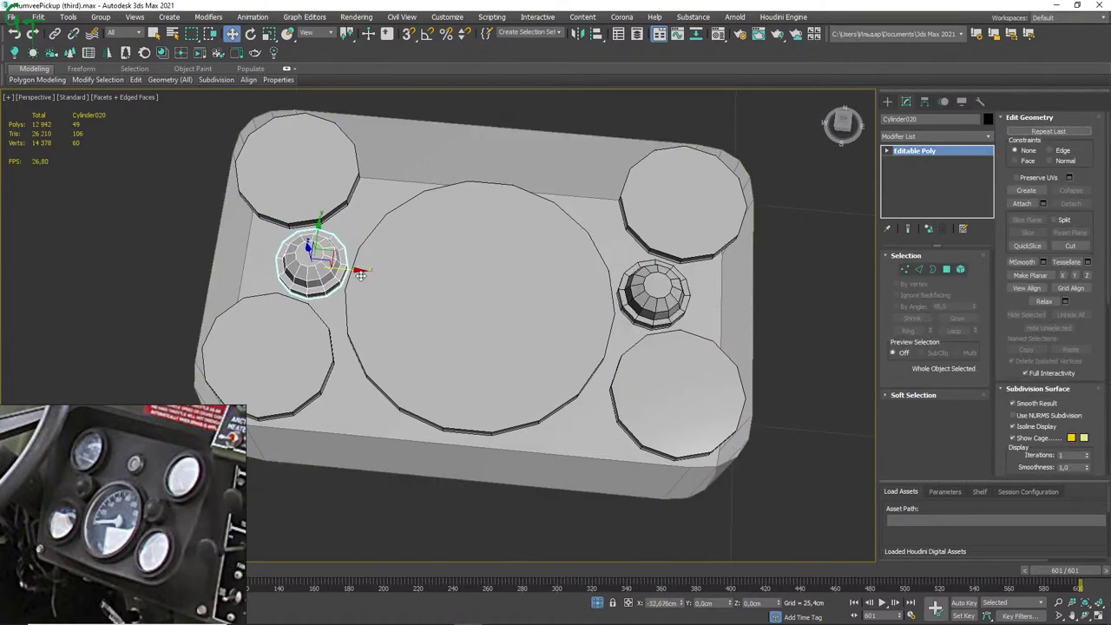
pyautogui.click(562, 364)
# Check both knobs from a lower angle, then select all eight gauge tray parts.
pyautogui.keyDown('alt'); pyautogui.moveTo(499, 286); pyautogui.dragTo(469, 255, button='middle'); pyautogui.keyUp('alt')
pyautogui.click(824, 276)
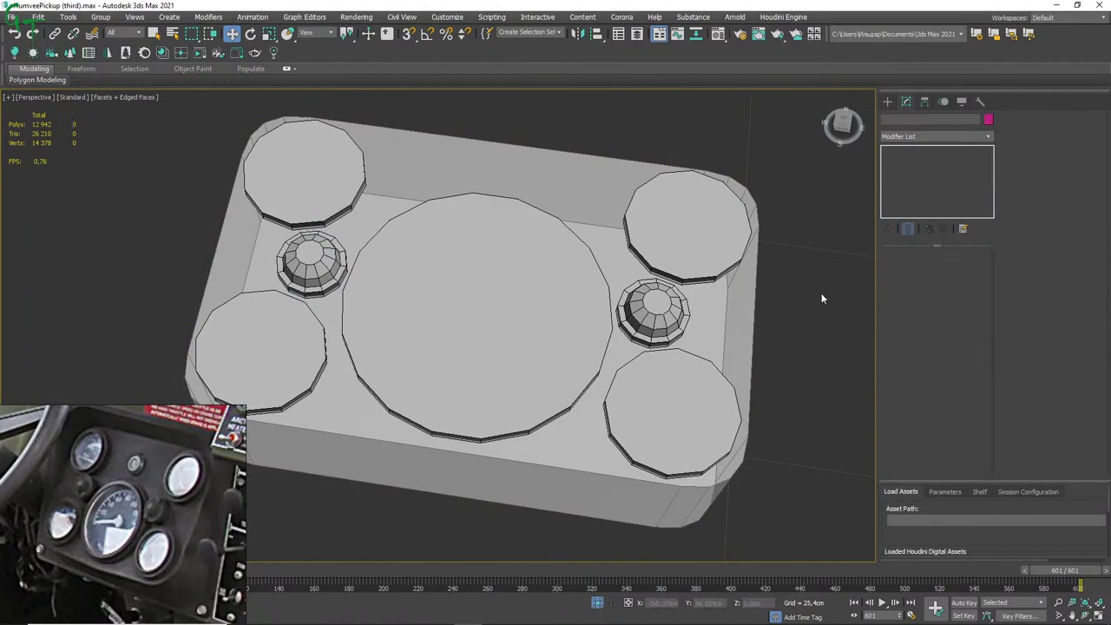
pyautogui.moveTo(821, 293)
pyautogui.keyDown('alt'); pyautogui.mouseDown(button='middle')
pyautogui.moveTo(797, 308)
pyautogui.moveTo(792, 290)
pyautogui.moveTo(608, 261)
pyautogui.mouseUp(button='middle'); pyautogui.keyUp('alt')
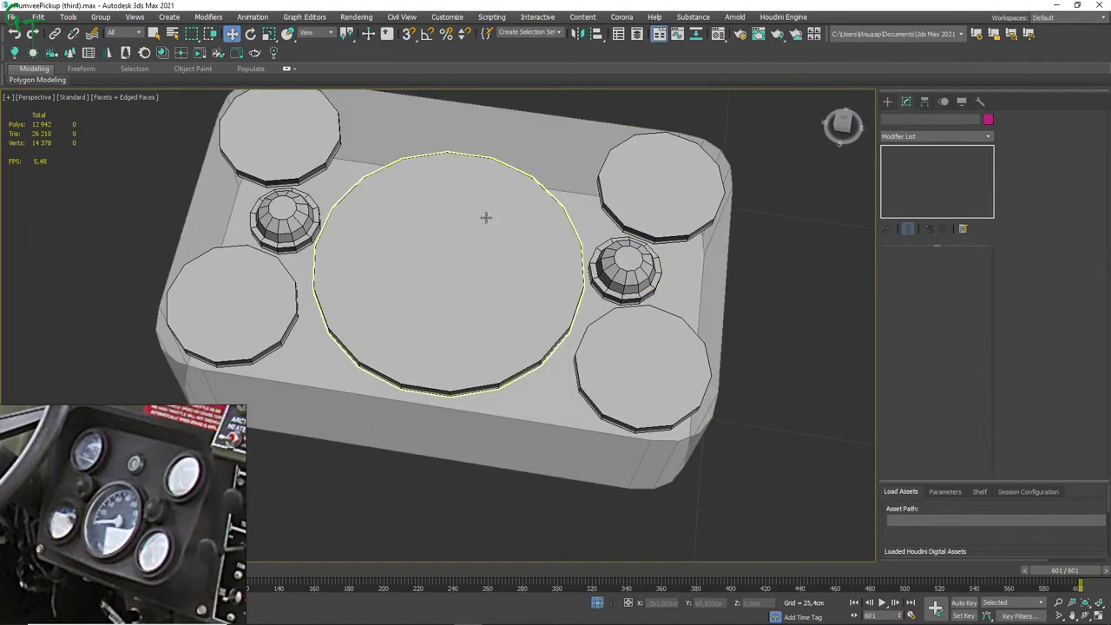
pyautogui.scroll(-3, 521, 261)
pyautogui.moveTo(260, 131); pyautogui.dragTo(595, 352)
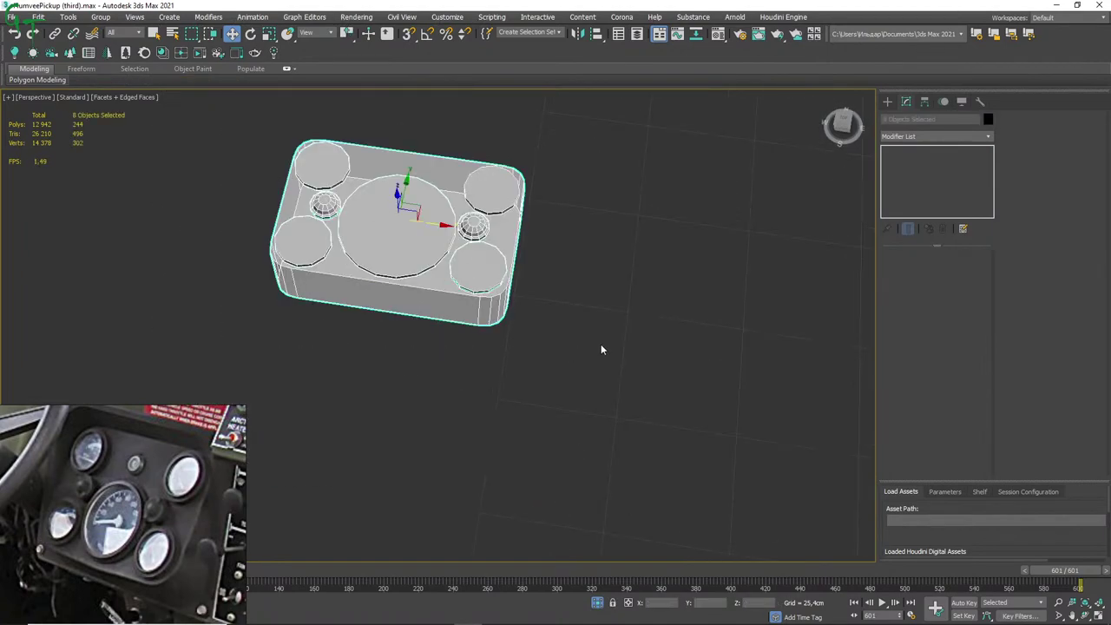
# Save the scene as HumveePickup (third).max, replacing the existing file.
pyautogui.hotkey('ctrl', 'shift', 's')
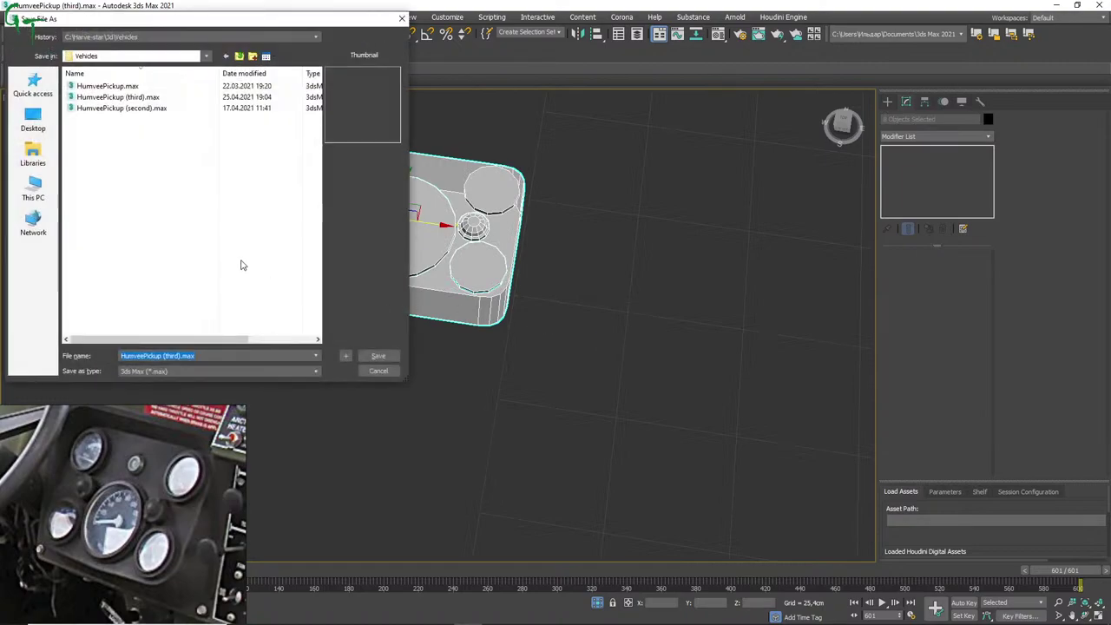
pyautogui.click(377, 356)
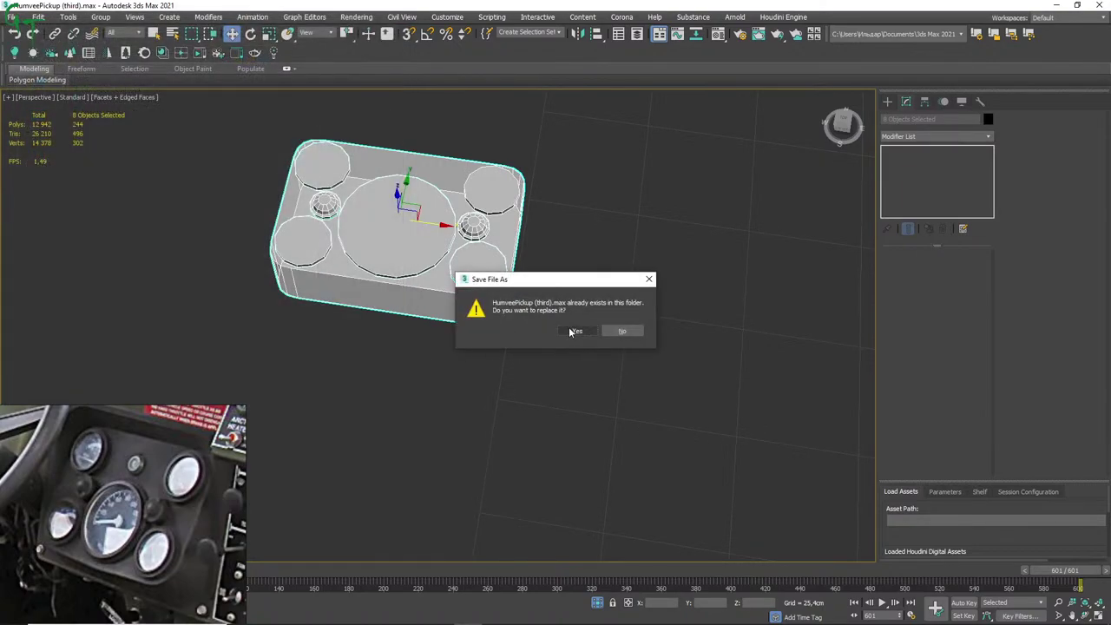
pyautogui.click(573, 332)
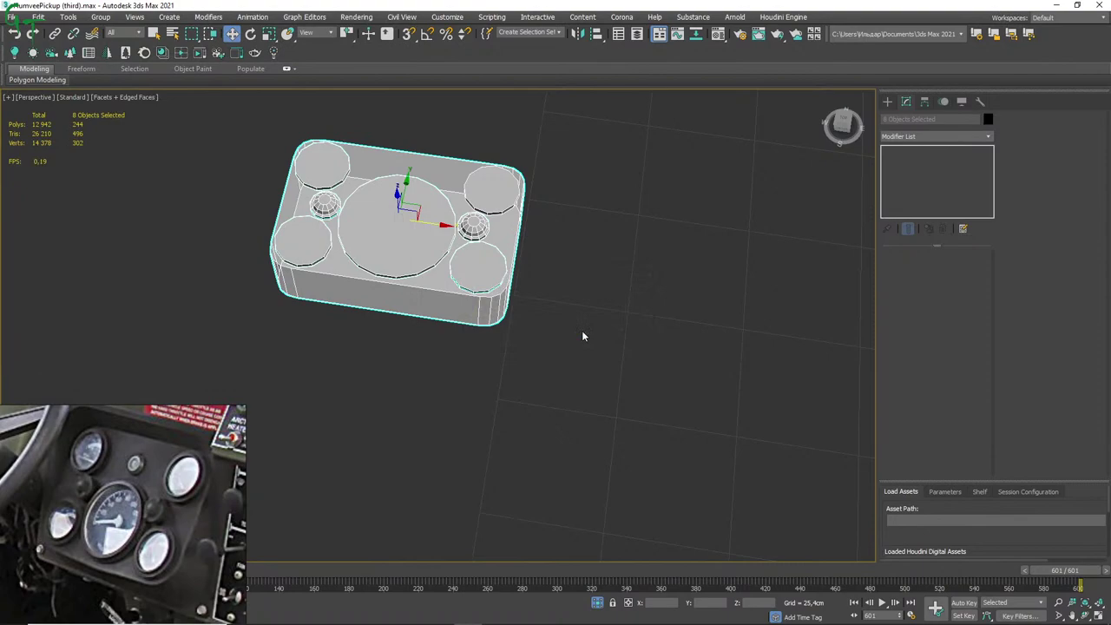